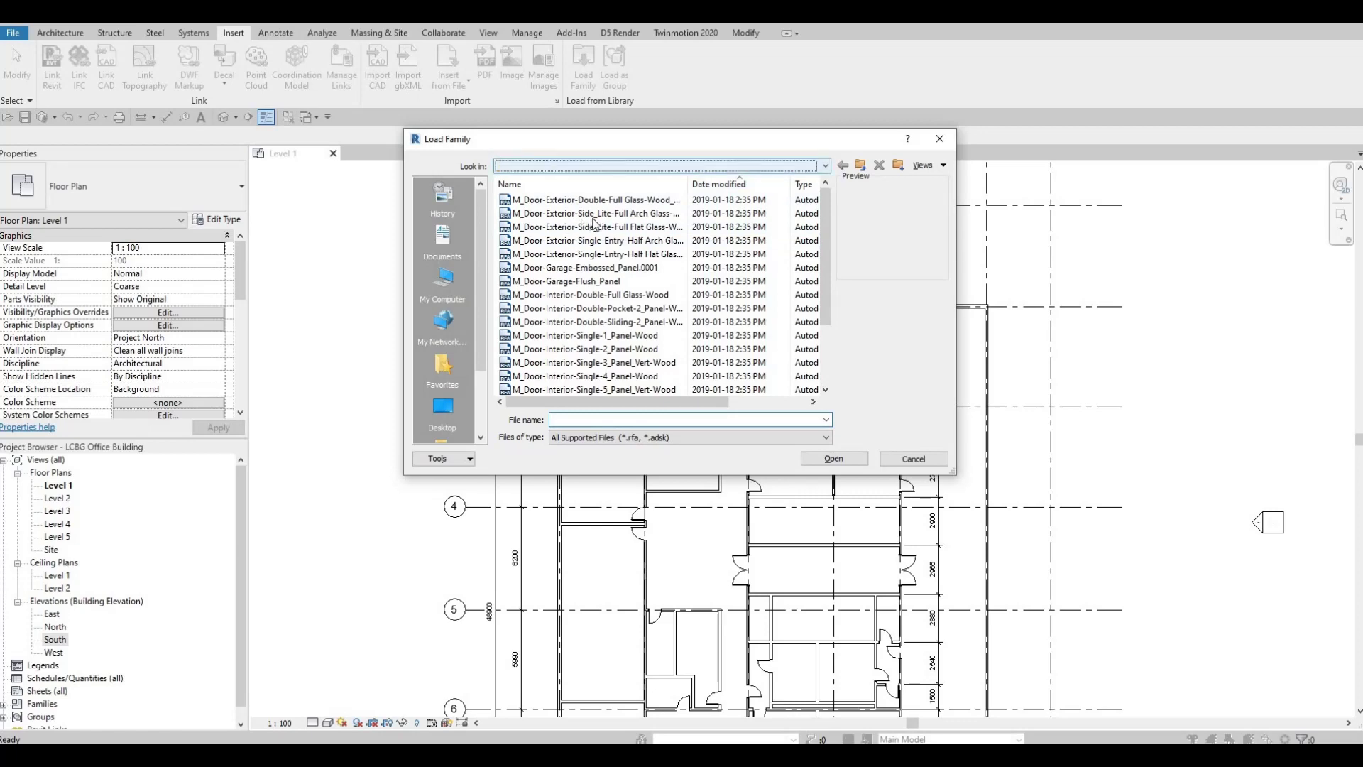
Load the M_Door-Interior-Double-Sliding-2_Panel-Wood family from the Doors library's Residential folder, including all of its types
left_click(624, 165)
left_click(623, 225)
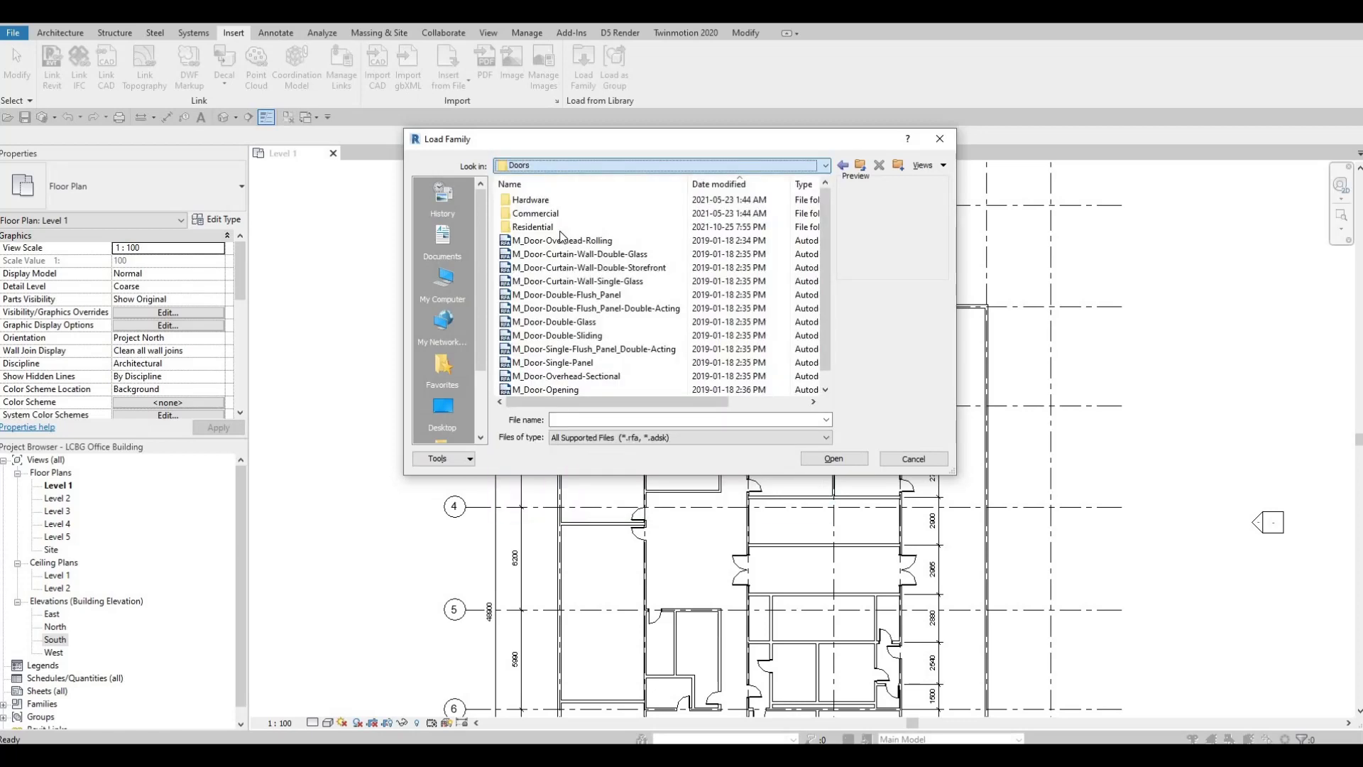
scroll(668, 271, "down", 3)
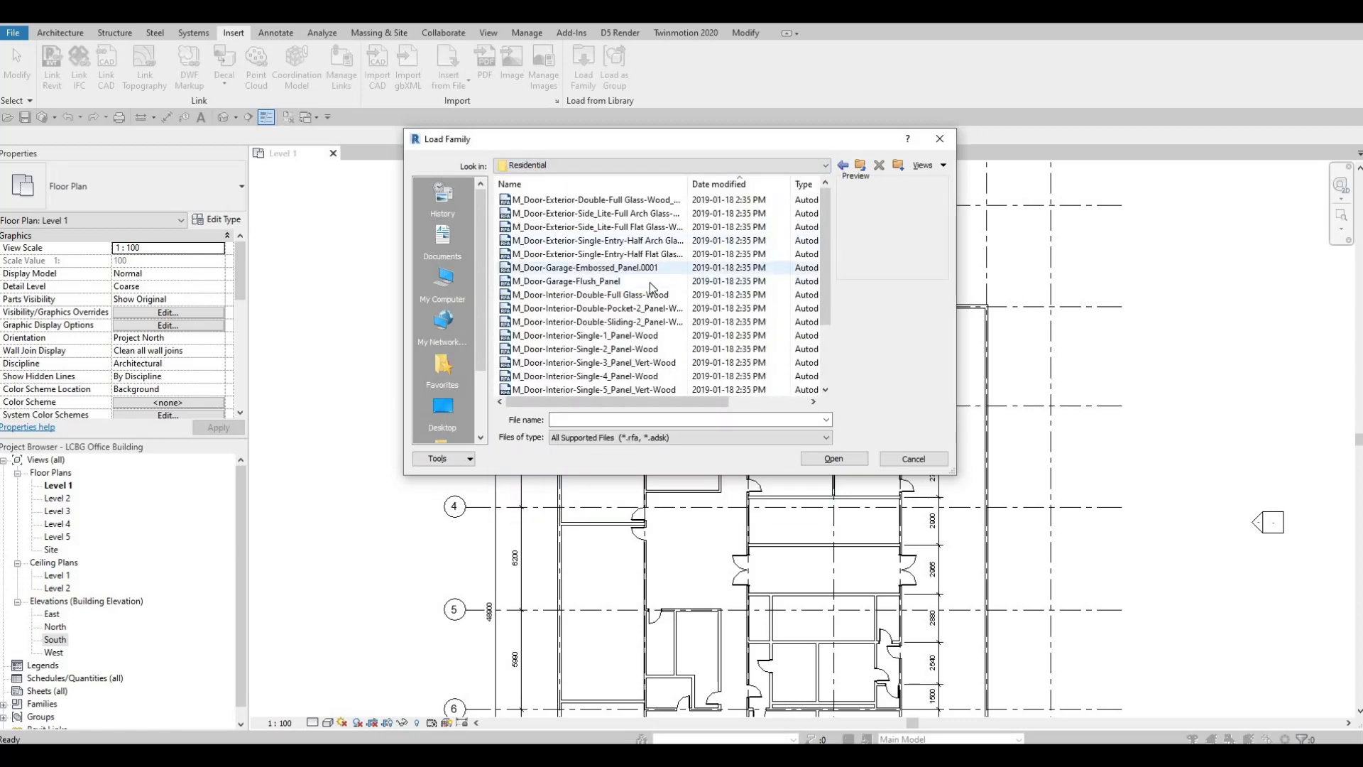
left_click(597, 324)
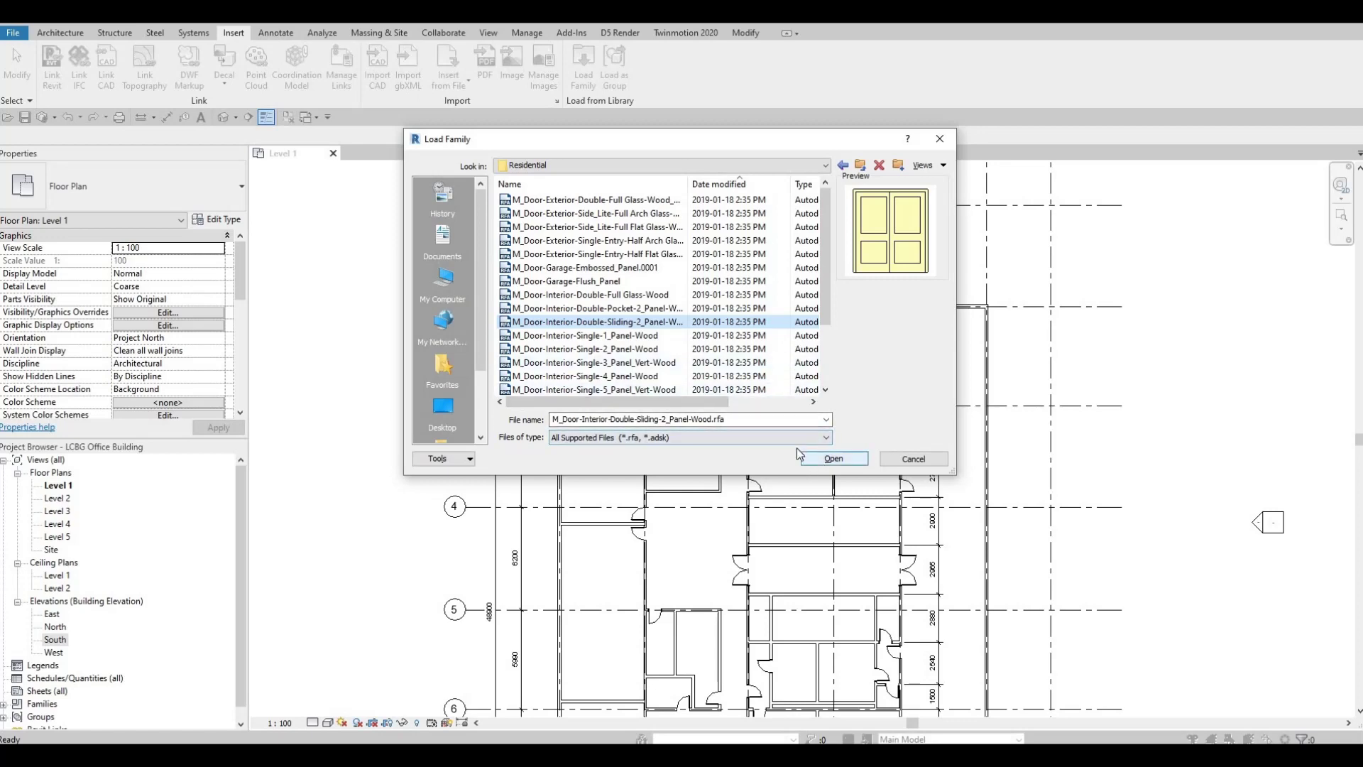
left_click(821, 461)
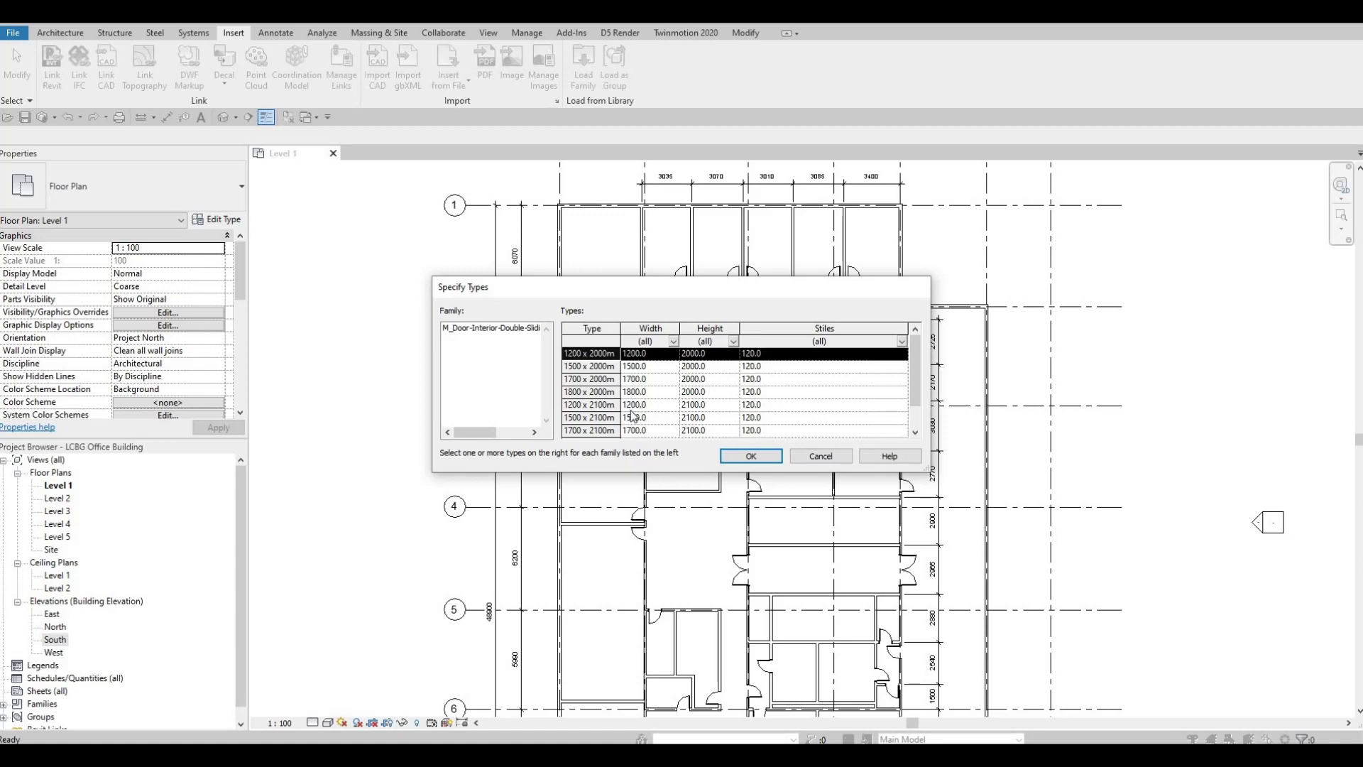
scroll(632, 417, "down", 1)
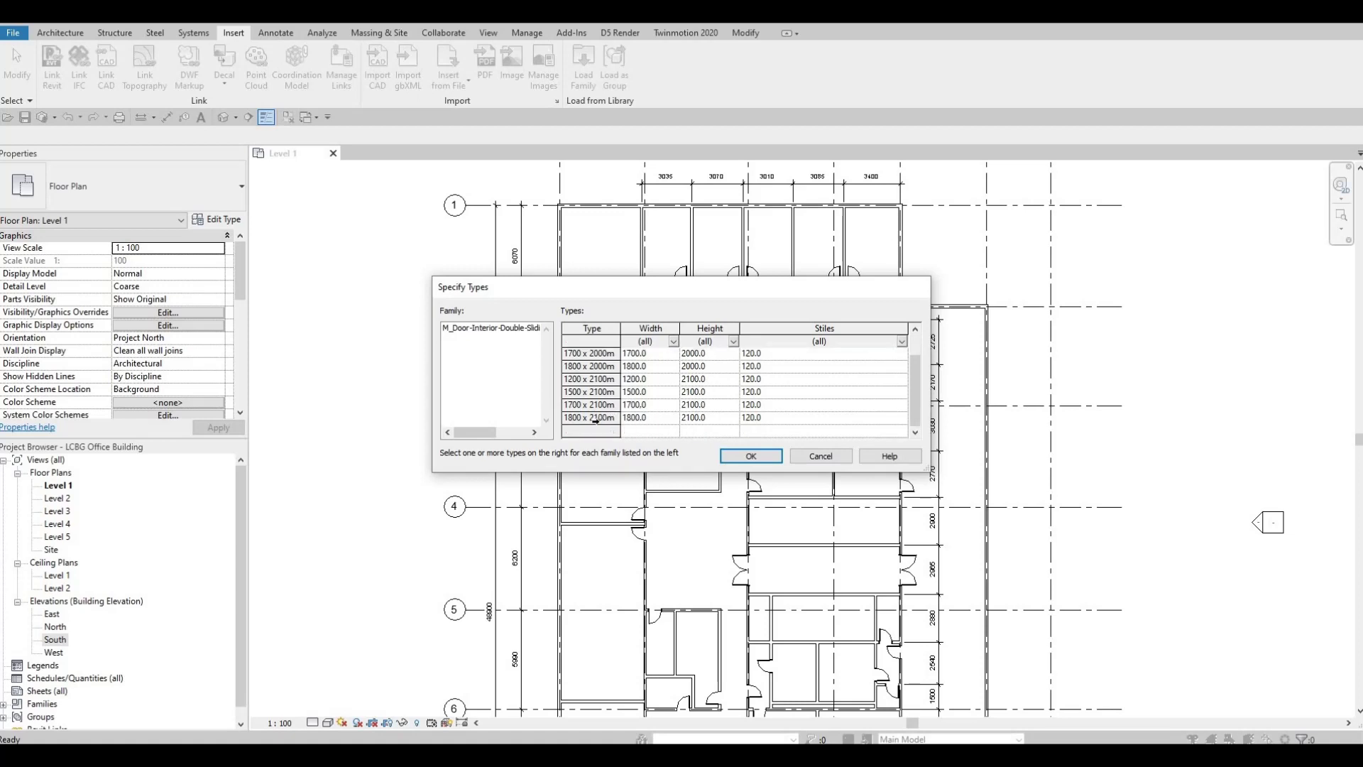
left_click(611, 416, "shift")
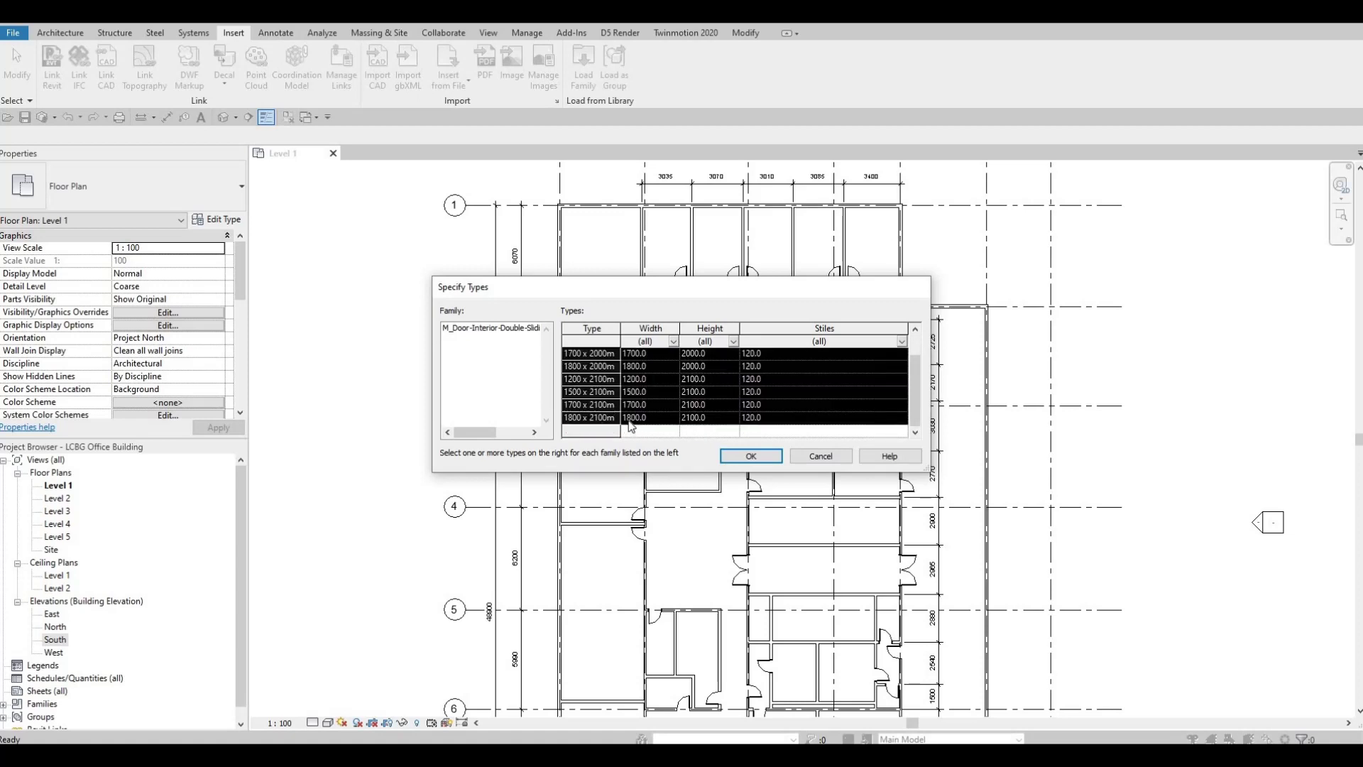
left_click(750, 459)
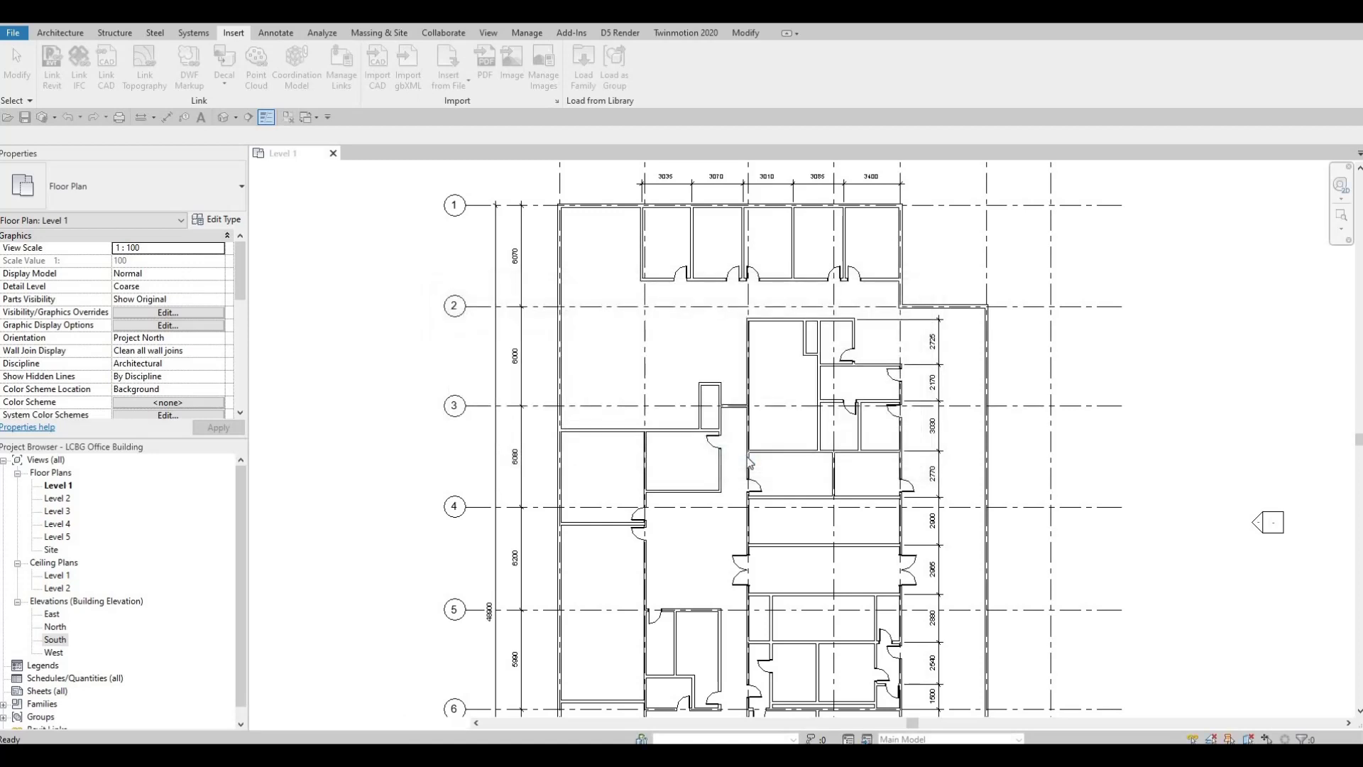
Place a 1200 x 2000mm double sliding door centred in the left wall of the small closet at grid 3
left_click(60, 33)
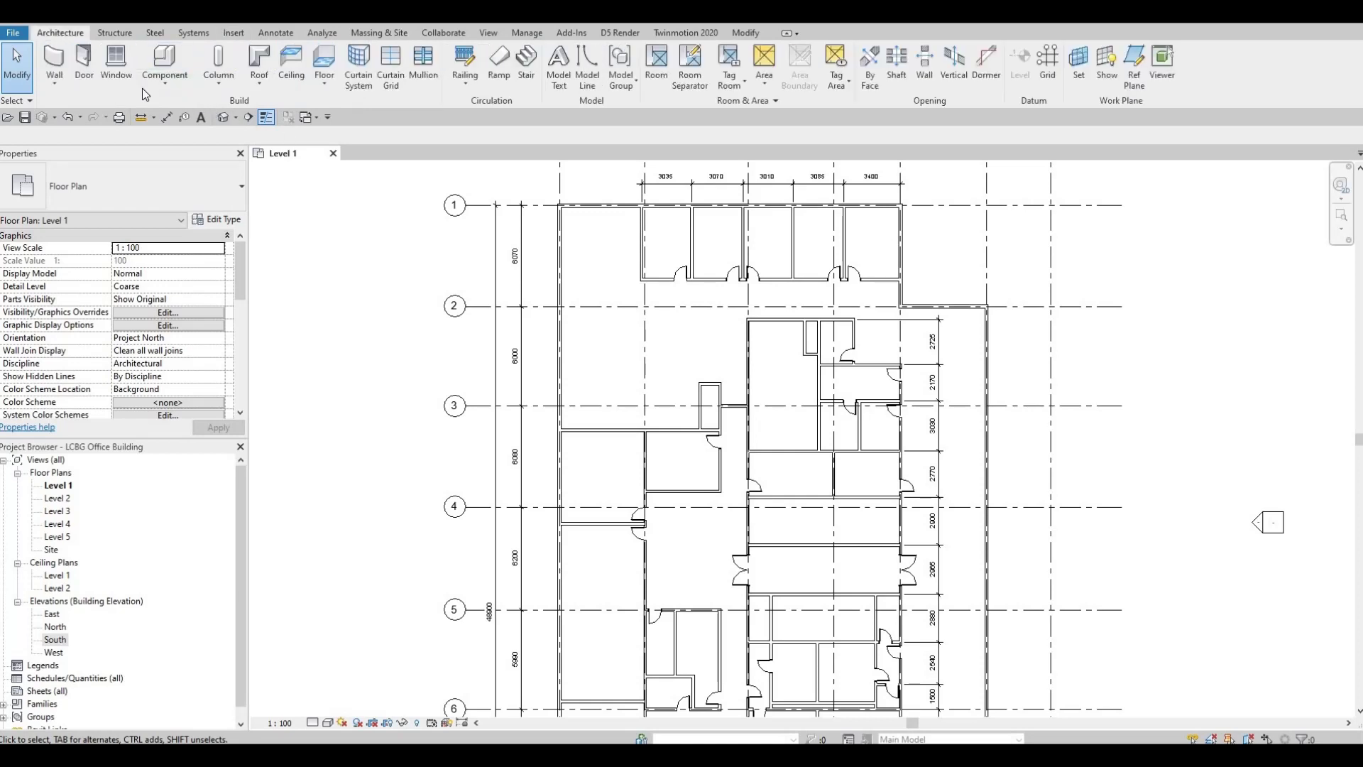
left_click(84, 60)
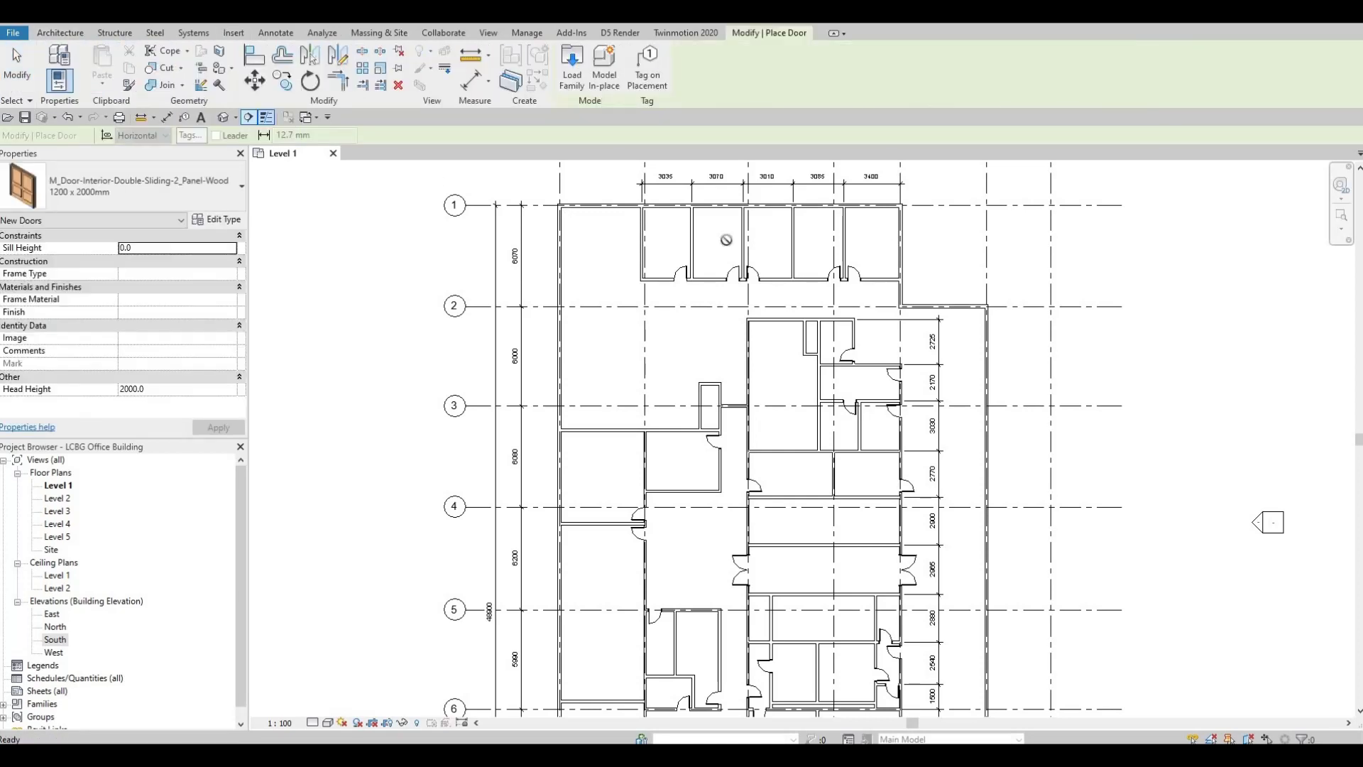
scroll(697, 424, "up", 2)
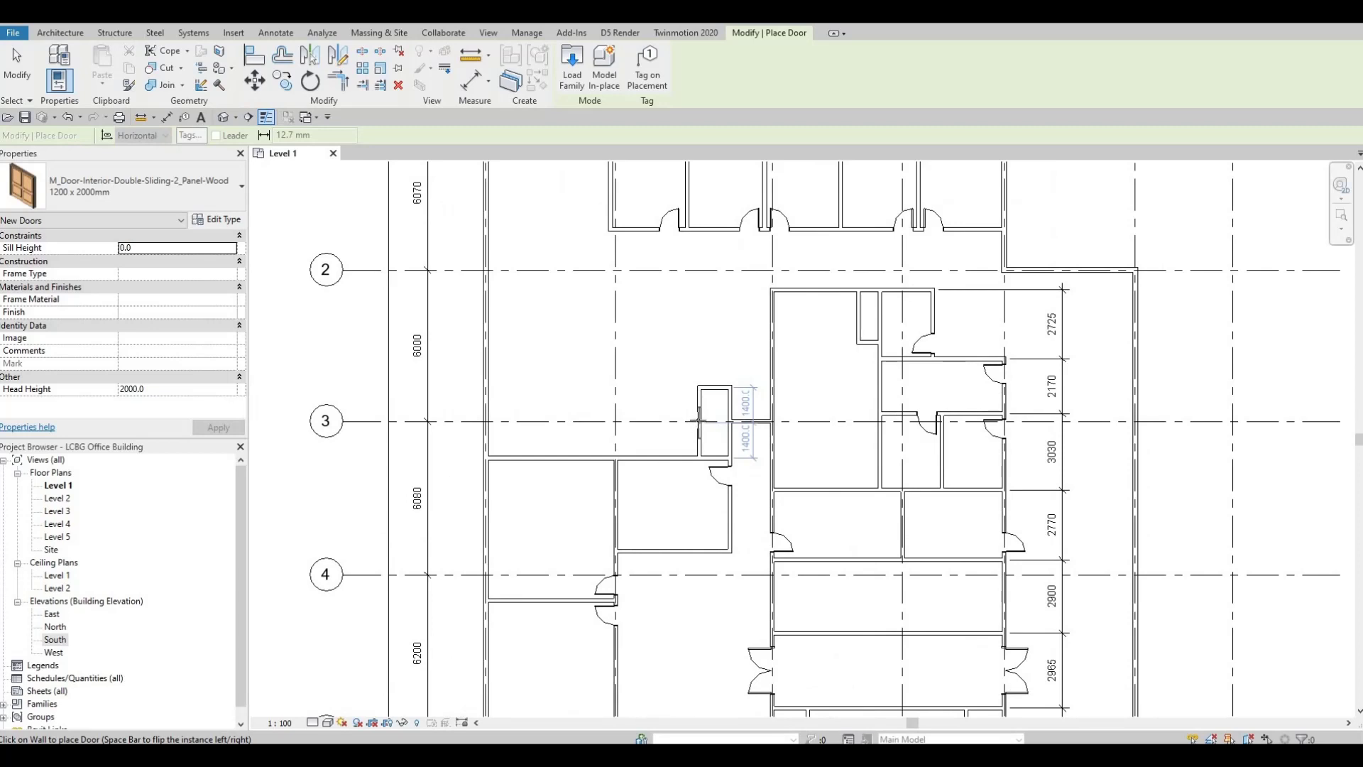
scroll(699, 421, "up", 2)
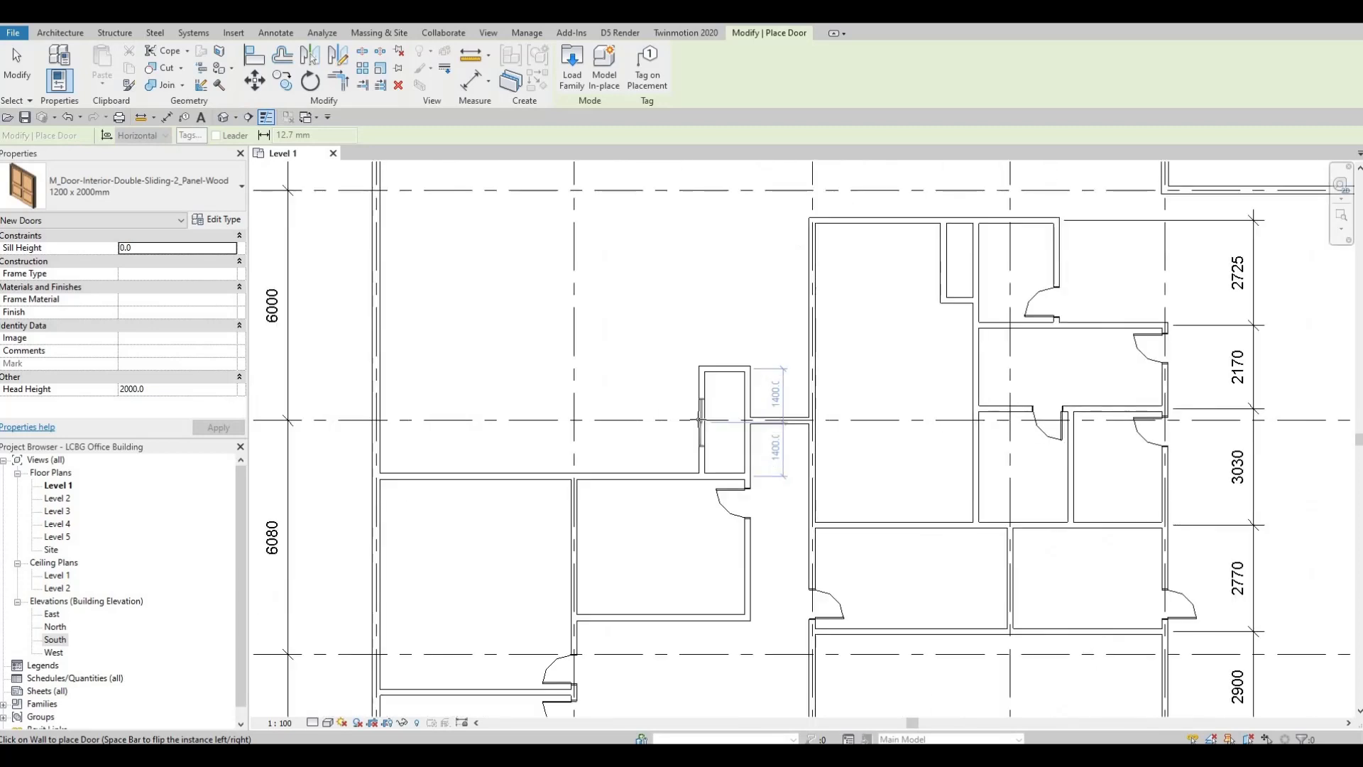
left_click(176, 193)
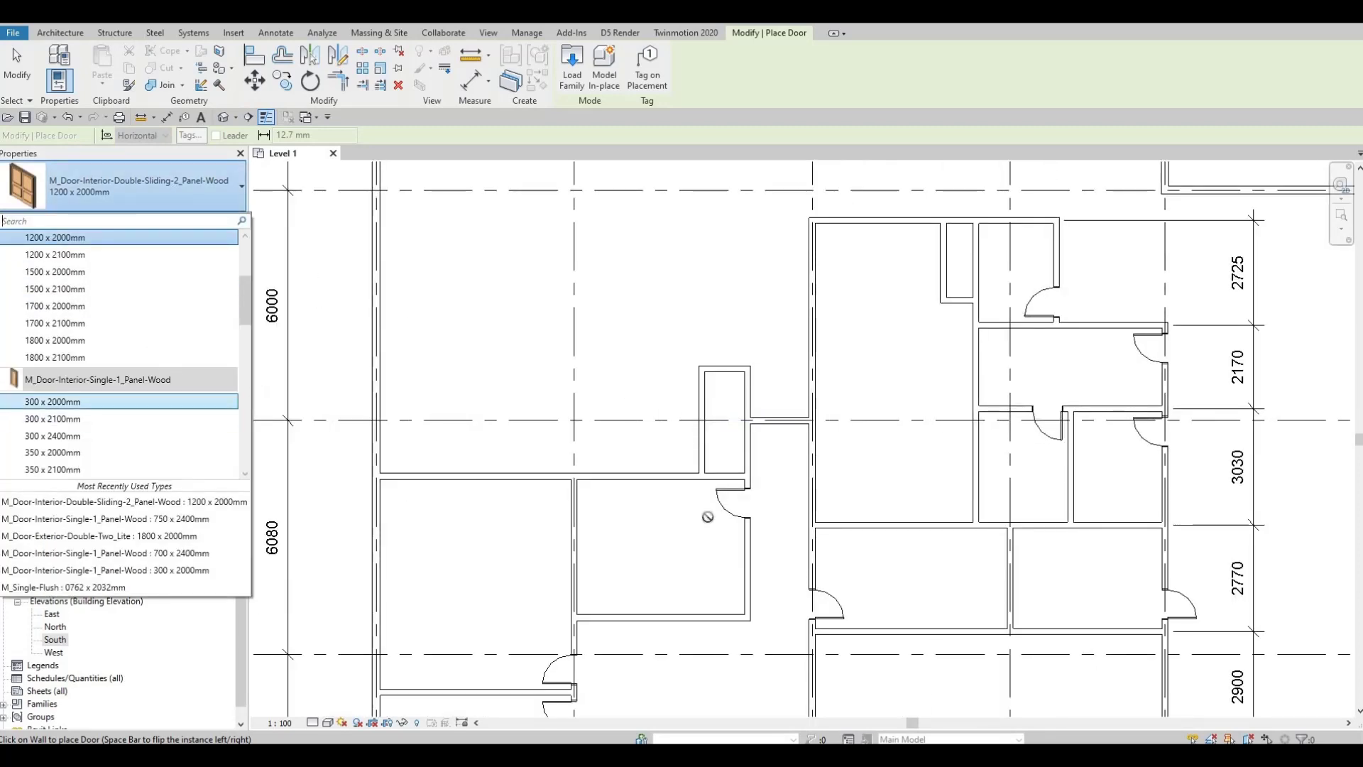
key("Up")
key("Escape")
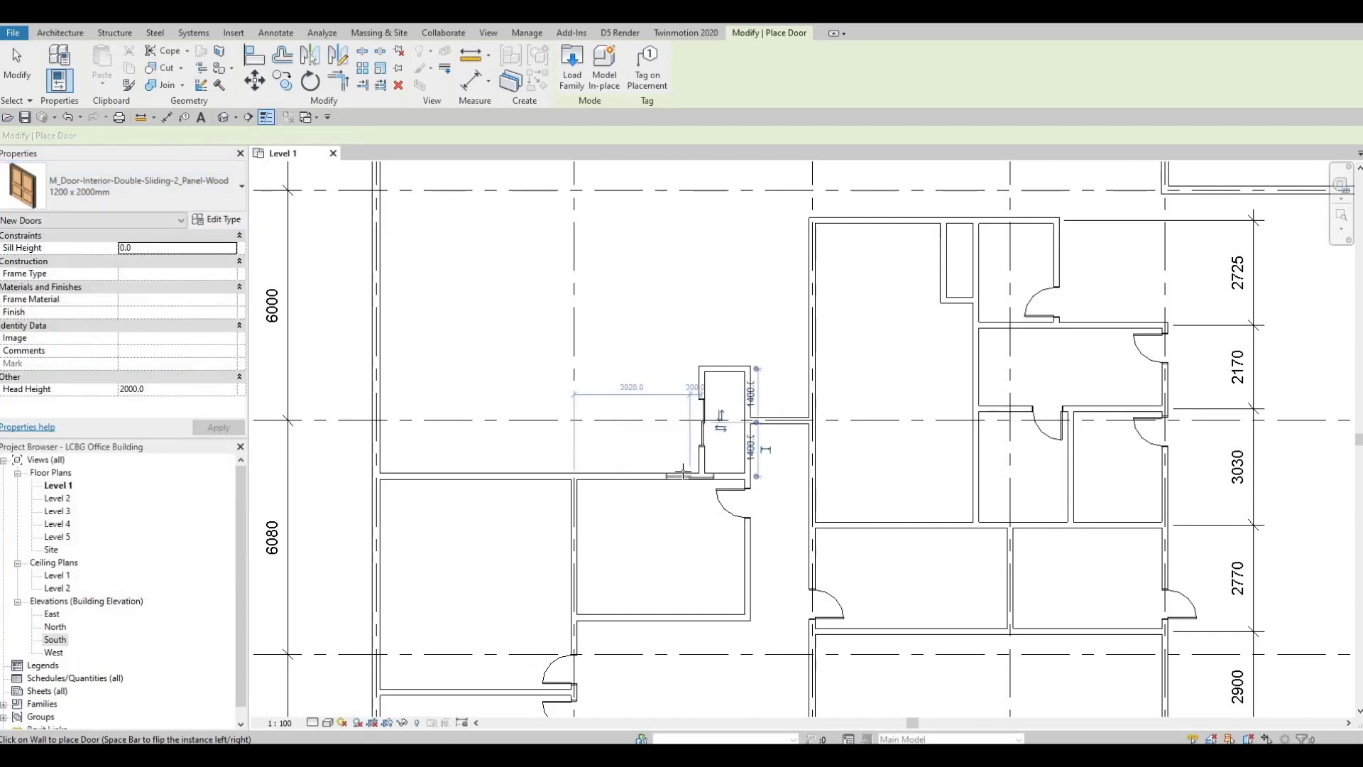
key("Escape")
key("Escape")
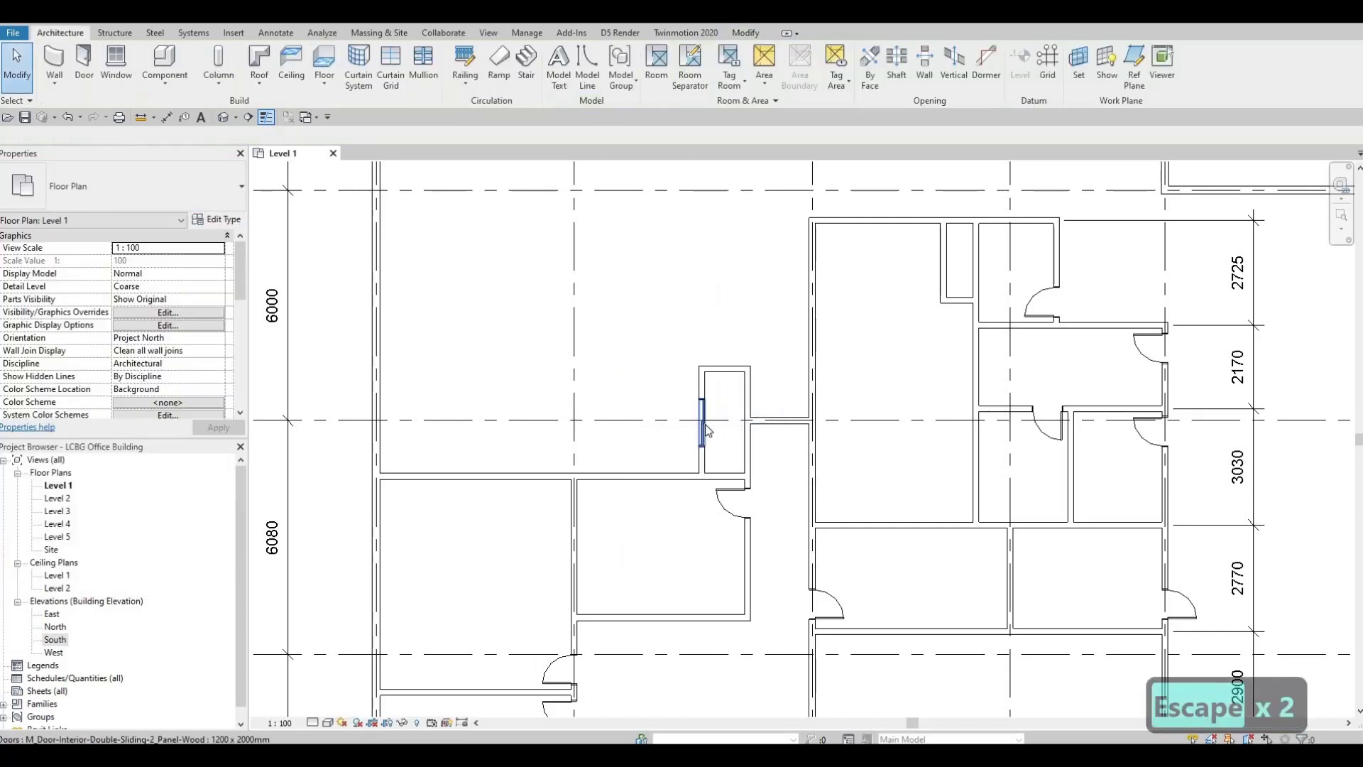
Change the grid 3 closet's sliding door to the 1800 x 2100mm type
left_click(703, 432)
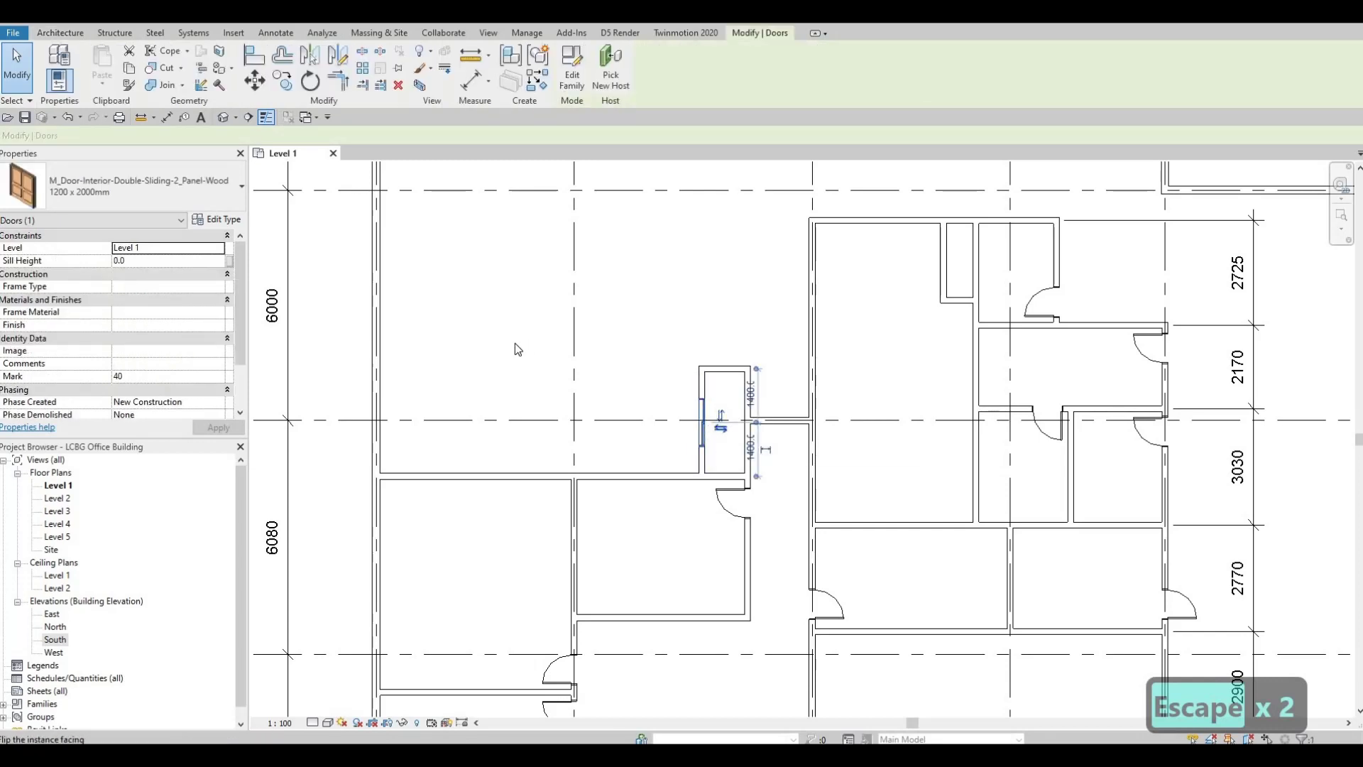
left_click(195, 193)
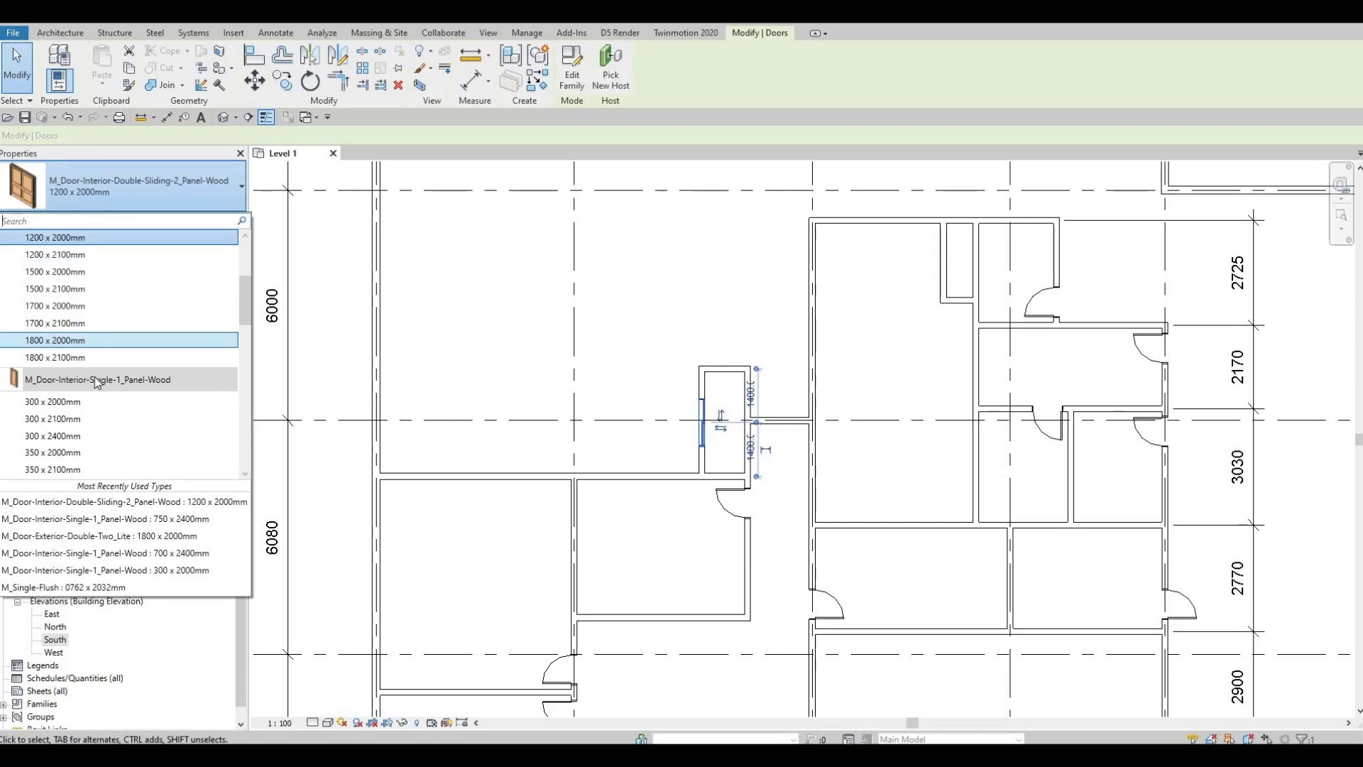
left_click(95, 340)
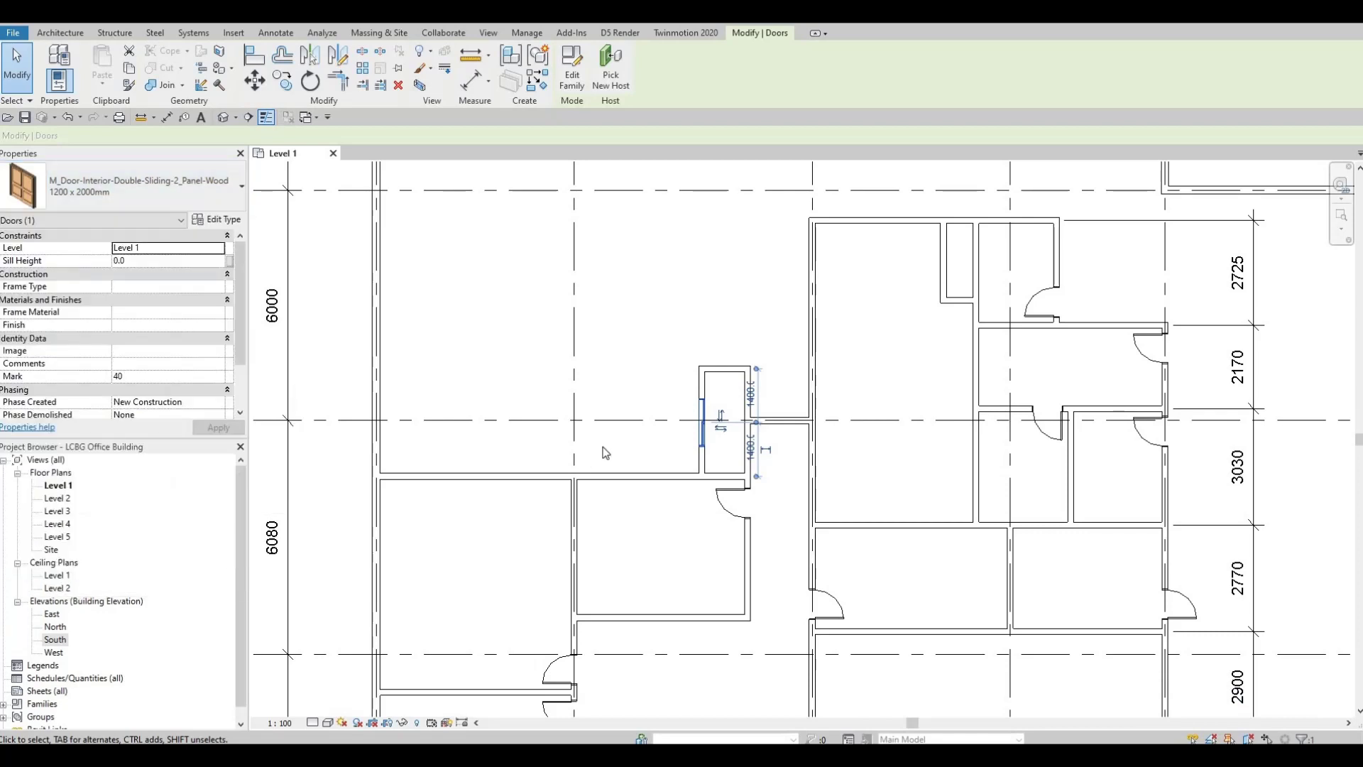
left_click(163, 199)
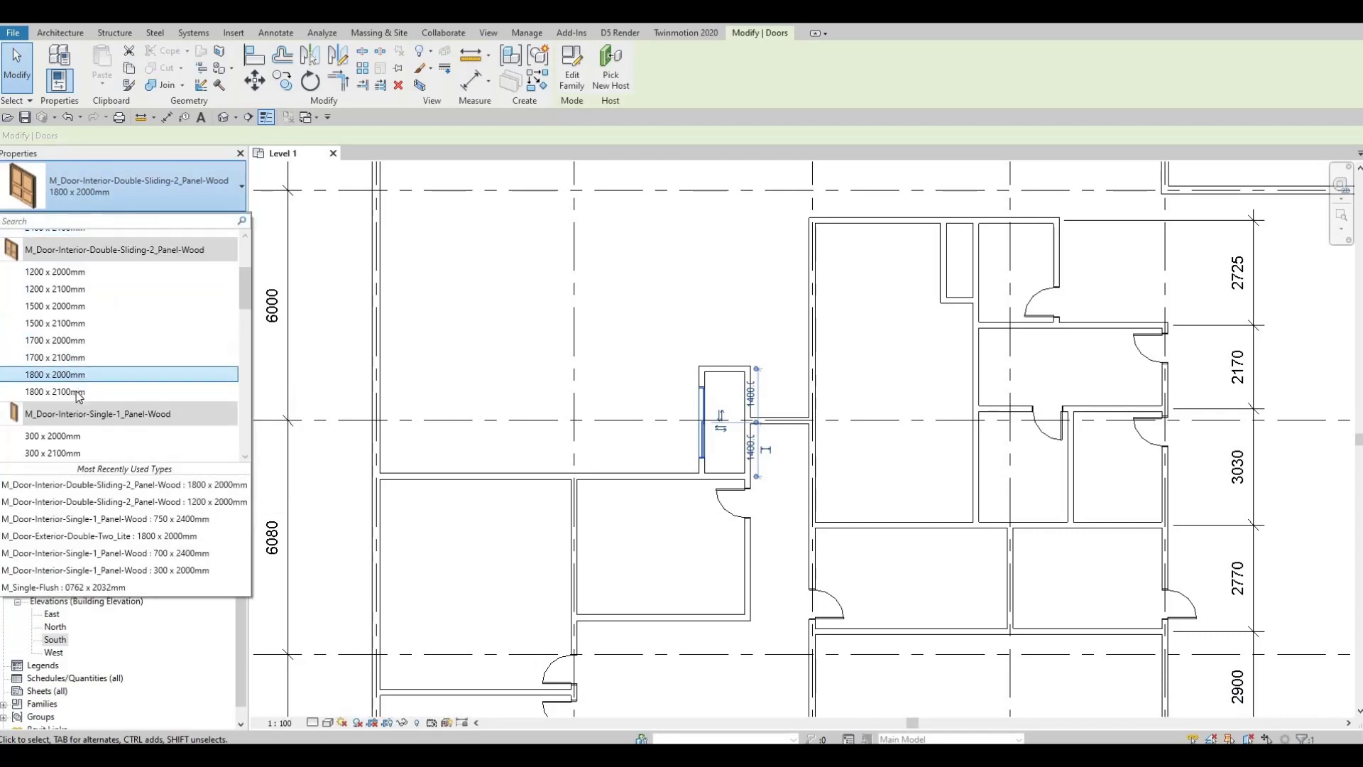
mouse_move(79, 396)
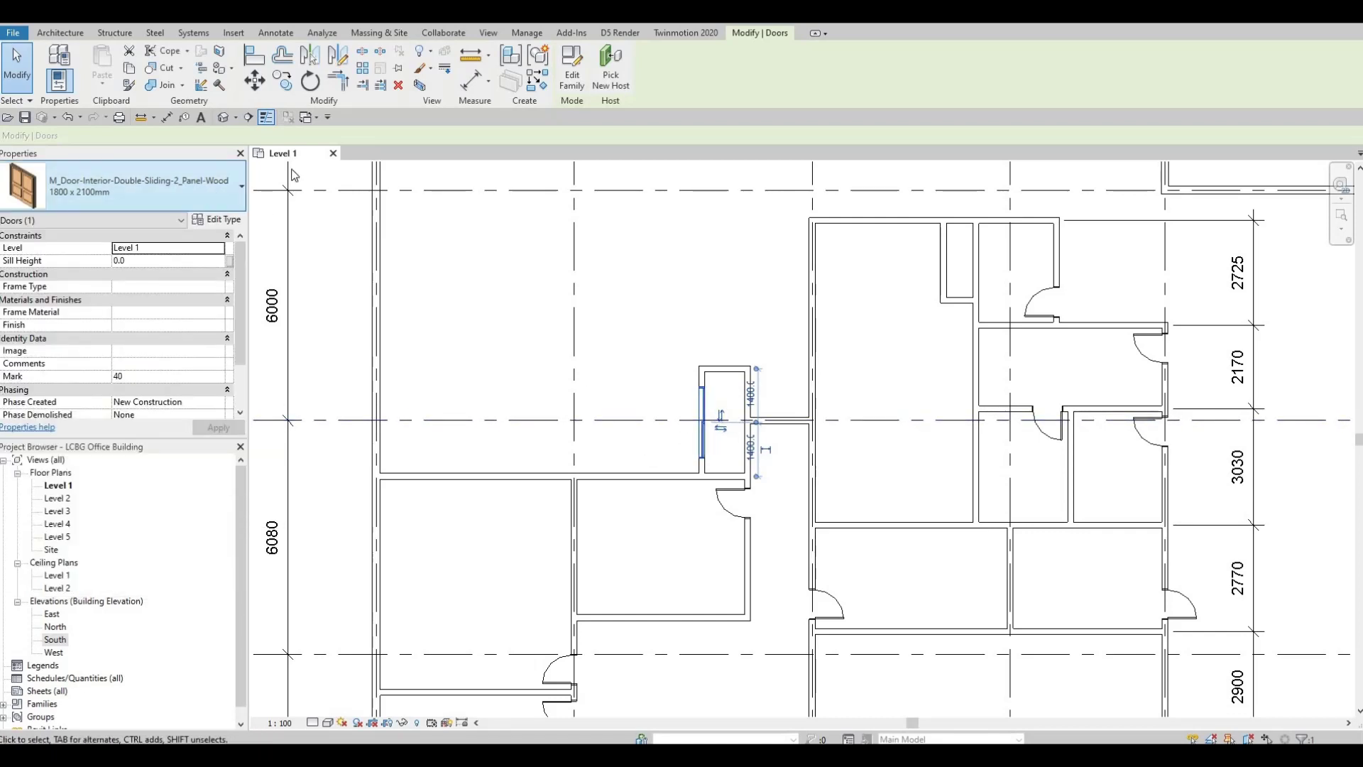
key("Escape")
key("Escape")
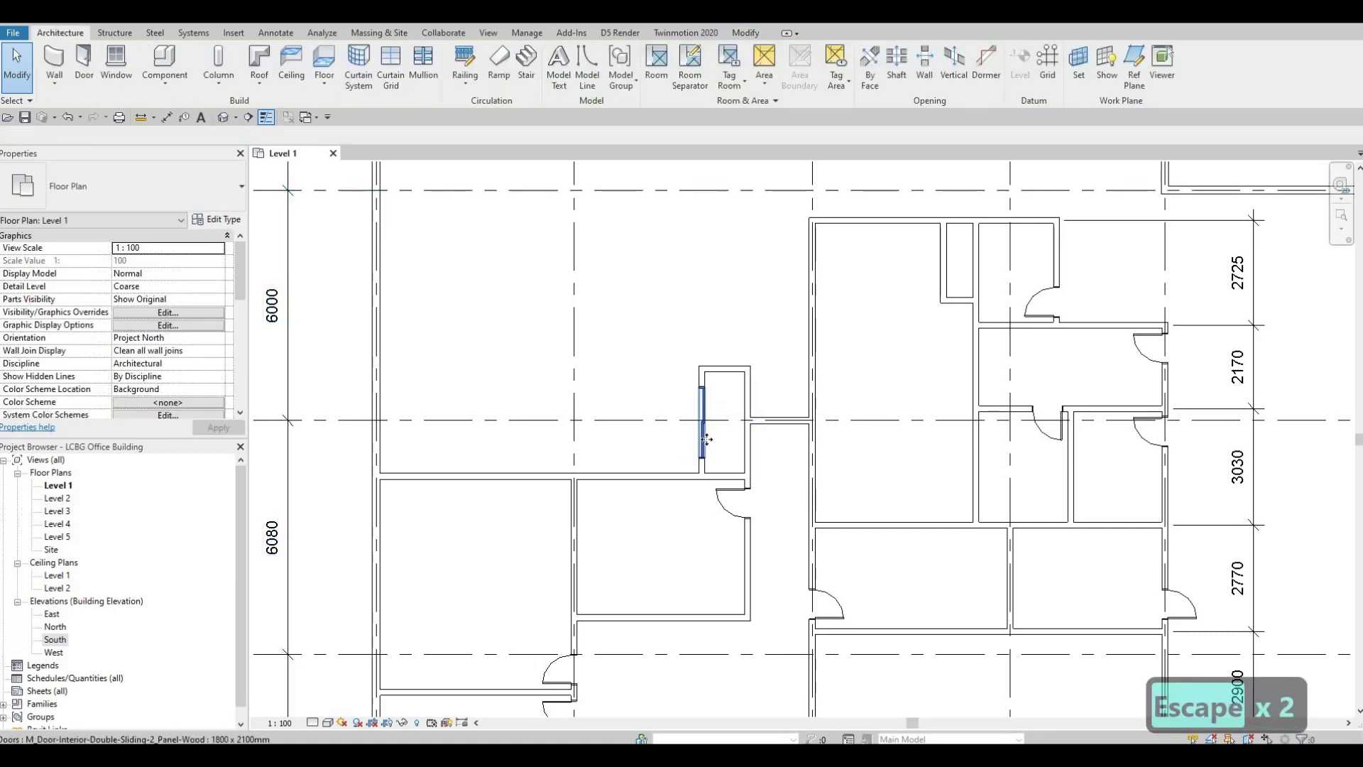
Place a matching 1800 x 2100mm sliding door in the left wall of the closet inside the large room below grid 2
left_click(707, 440)
key("c")
key("s")
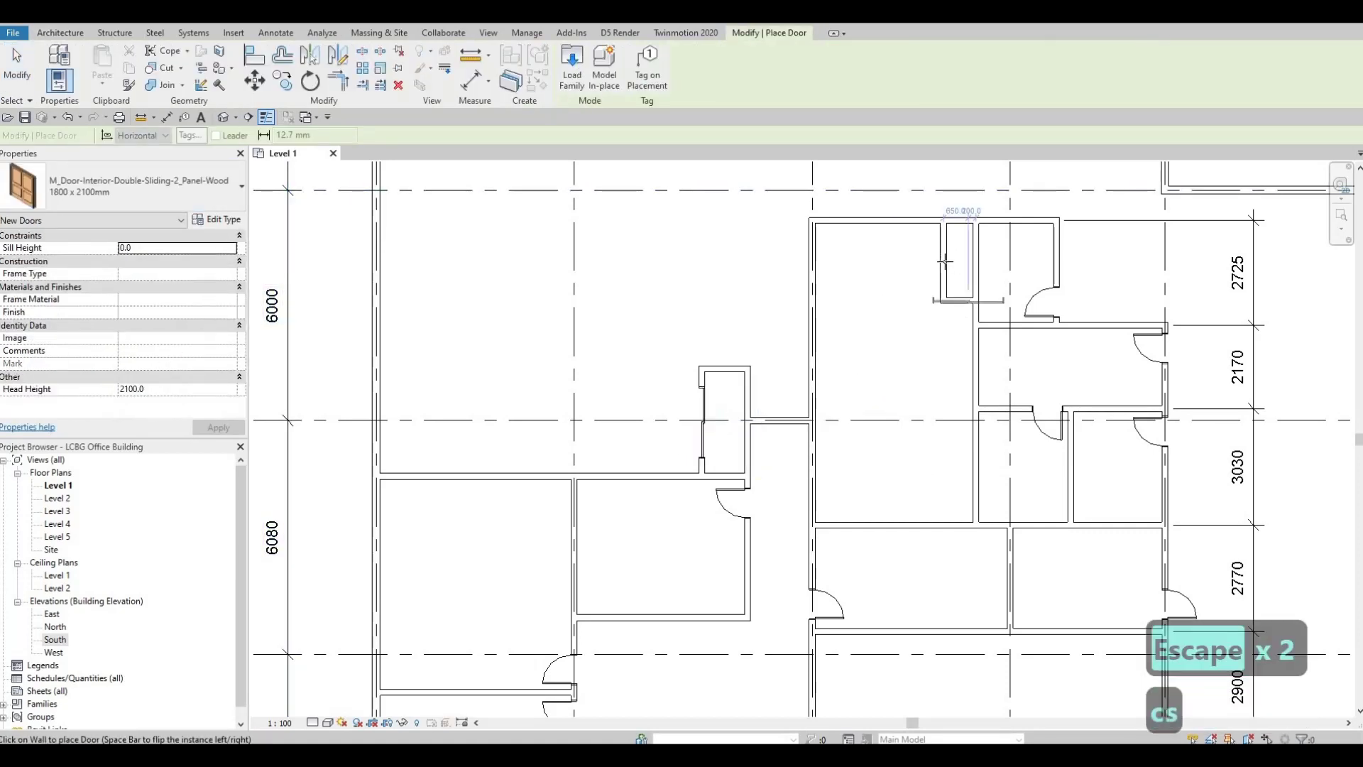
scroll(930, 276, "up", 4)
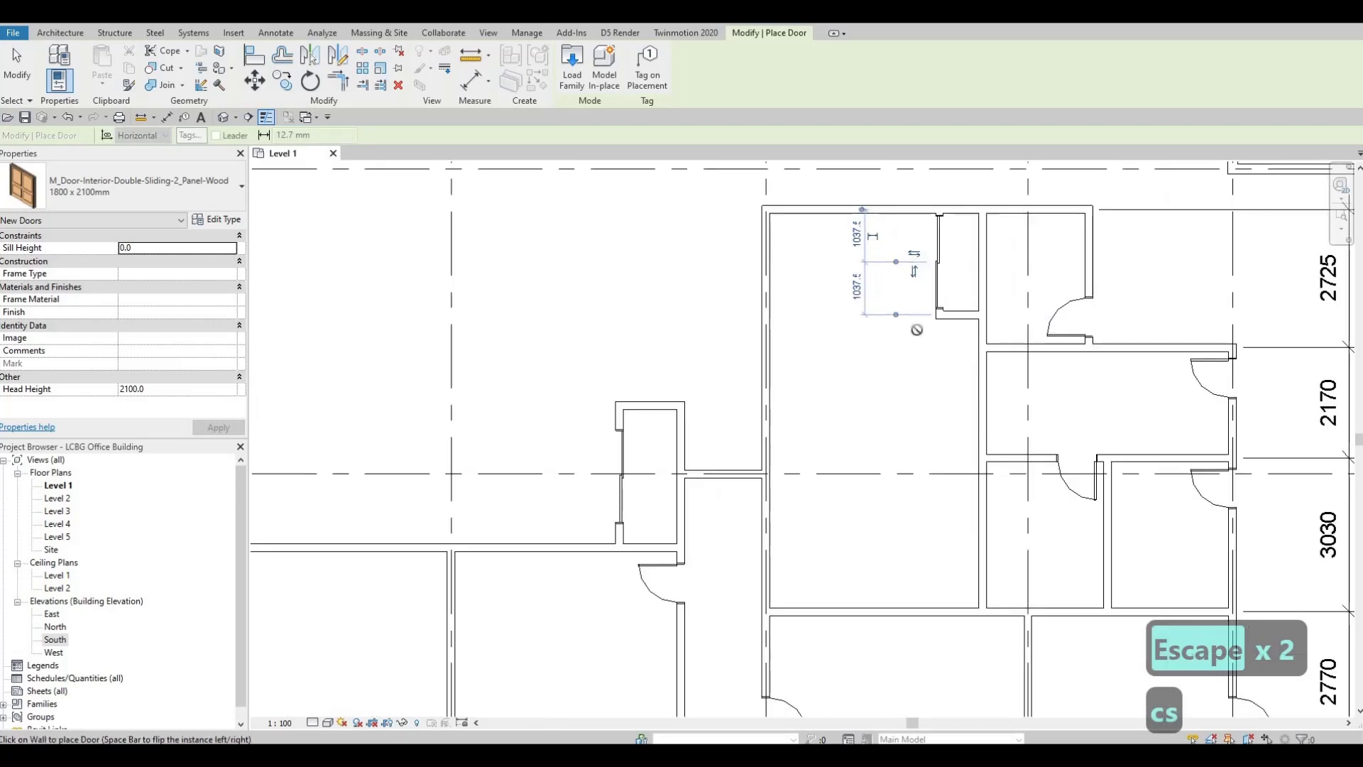
key("Escape")
key("Escape")
Centre the sliding door in the large room's closet wall and change its type to 1700 x 2100mm
left_click(926, 282)
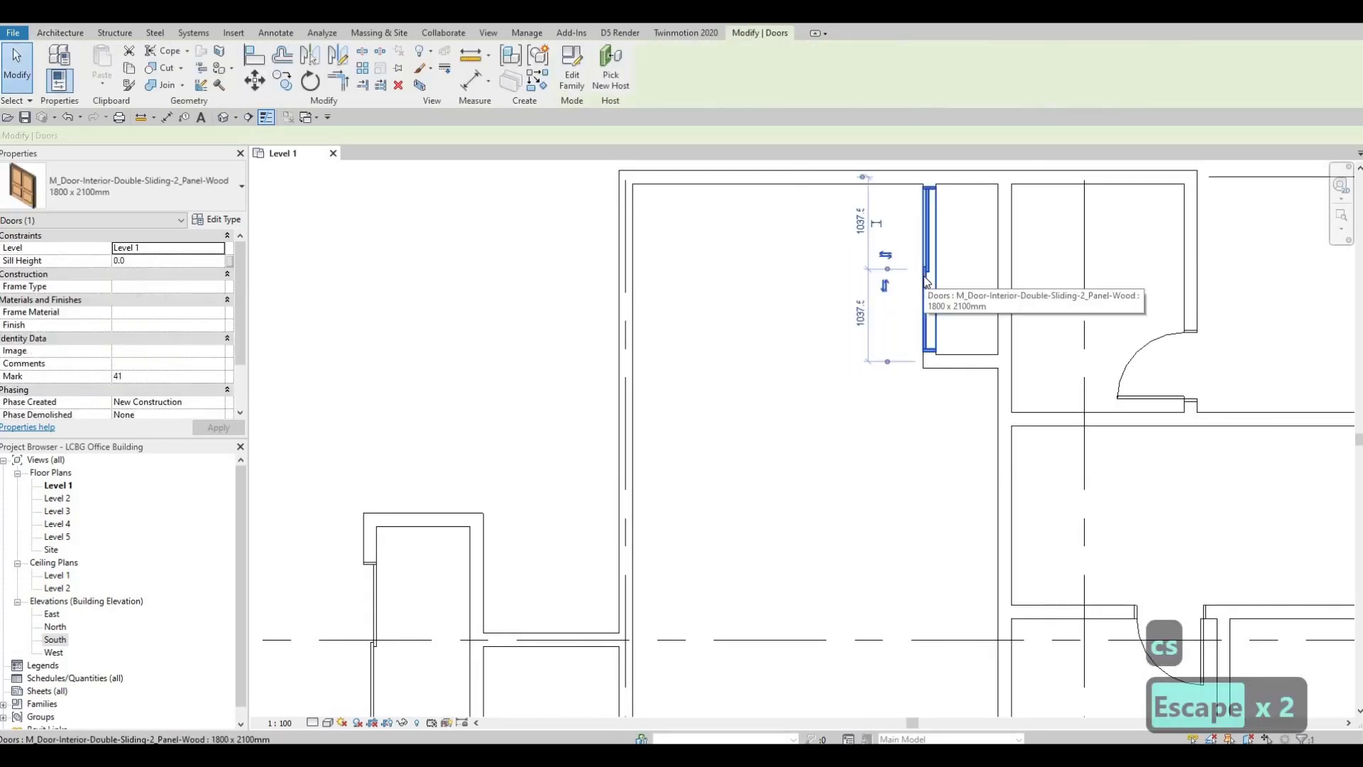
key("Down")
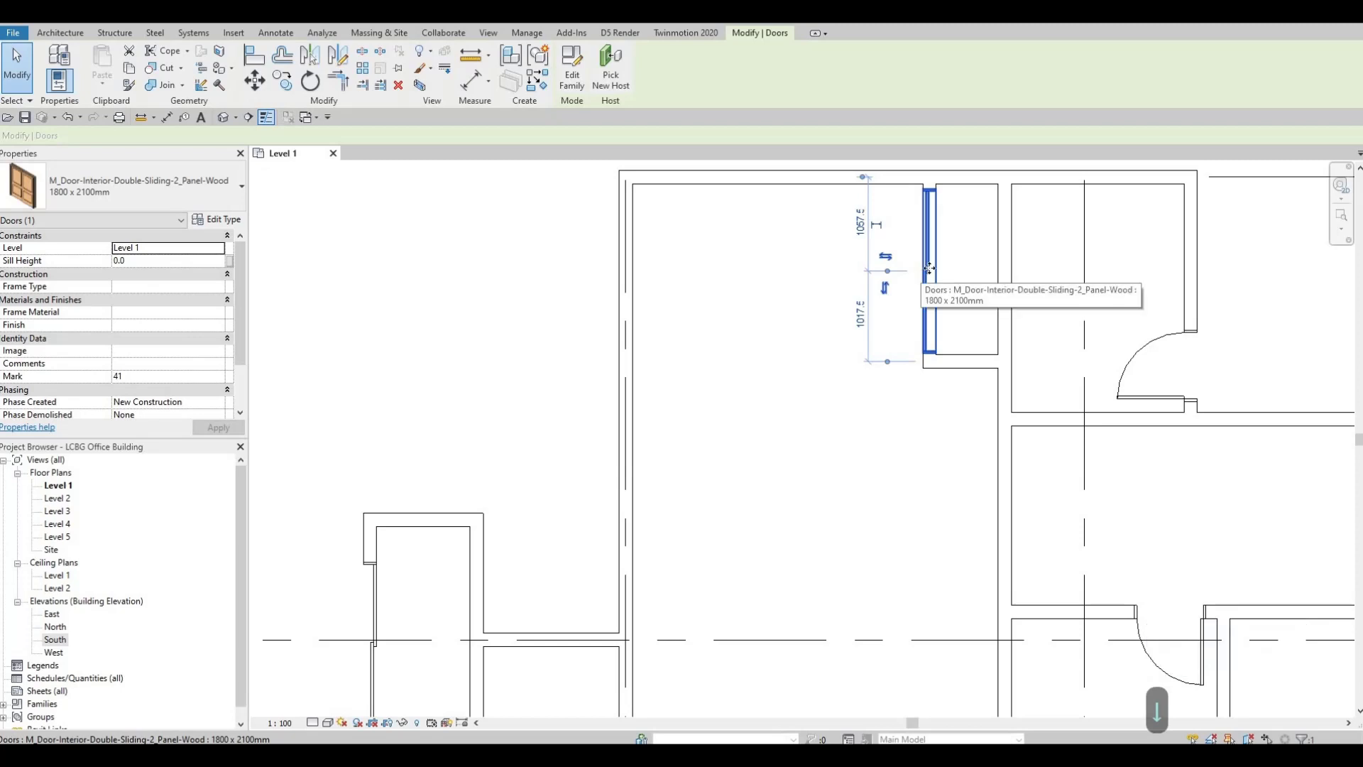
left_click_drag(928, 274, 929, 268)
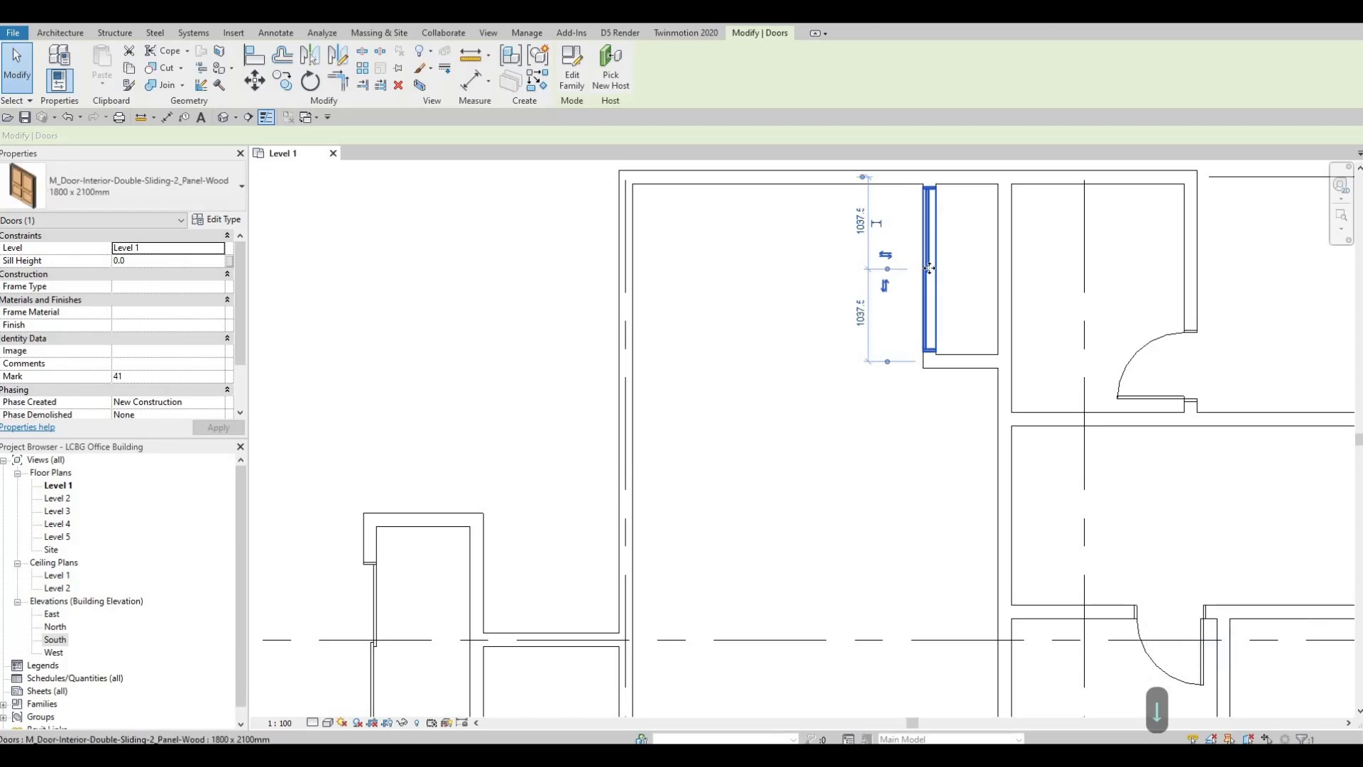
left_click(203, 196)
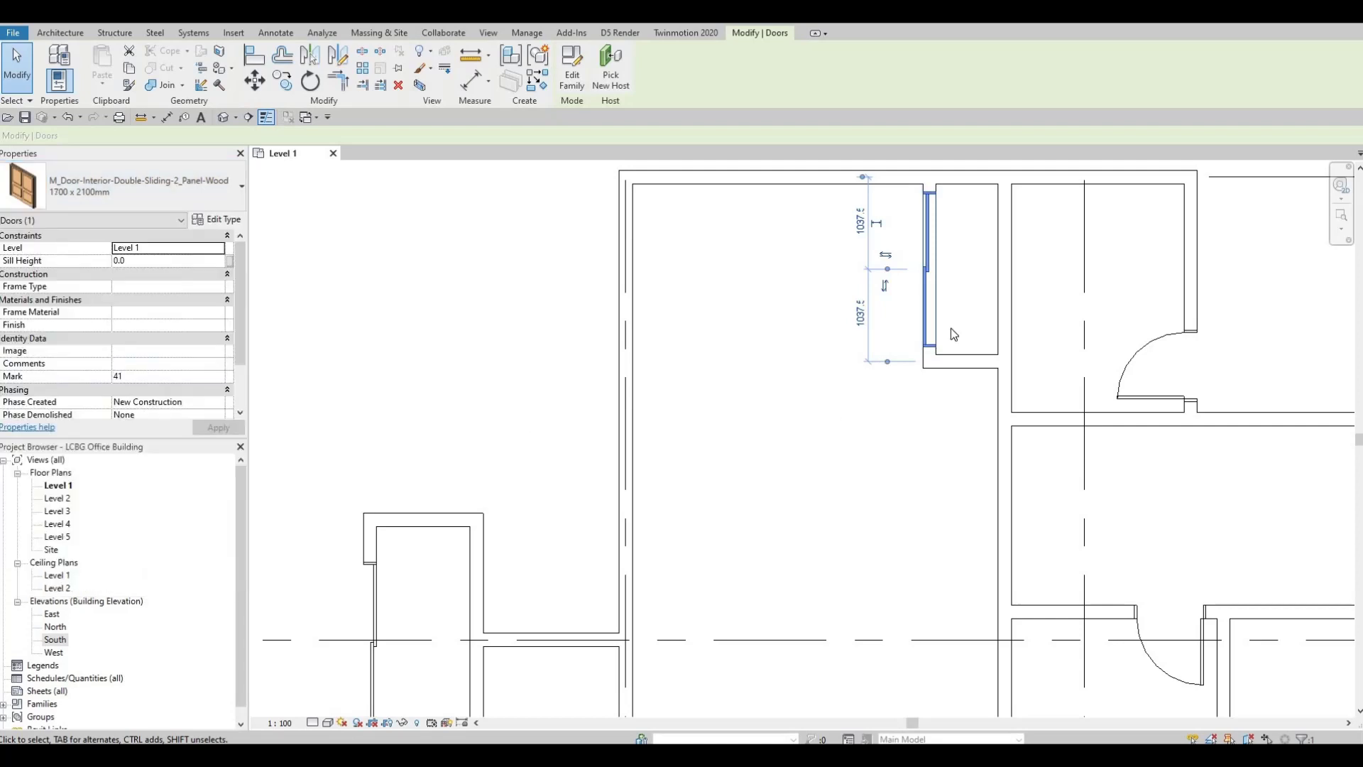
key("Escape")
key("Escape")
Draw INTERIOR WALL 1 from the corridor wall down to grid 2, with a return about 400 mm long toward the exterior wall corner
middle_click_drag(781, 388, 828, 354)
scroll(767, 395, "down", 3)
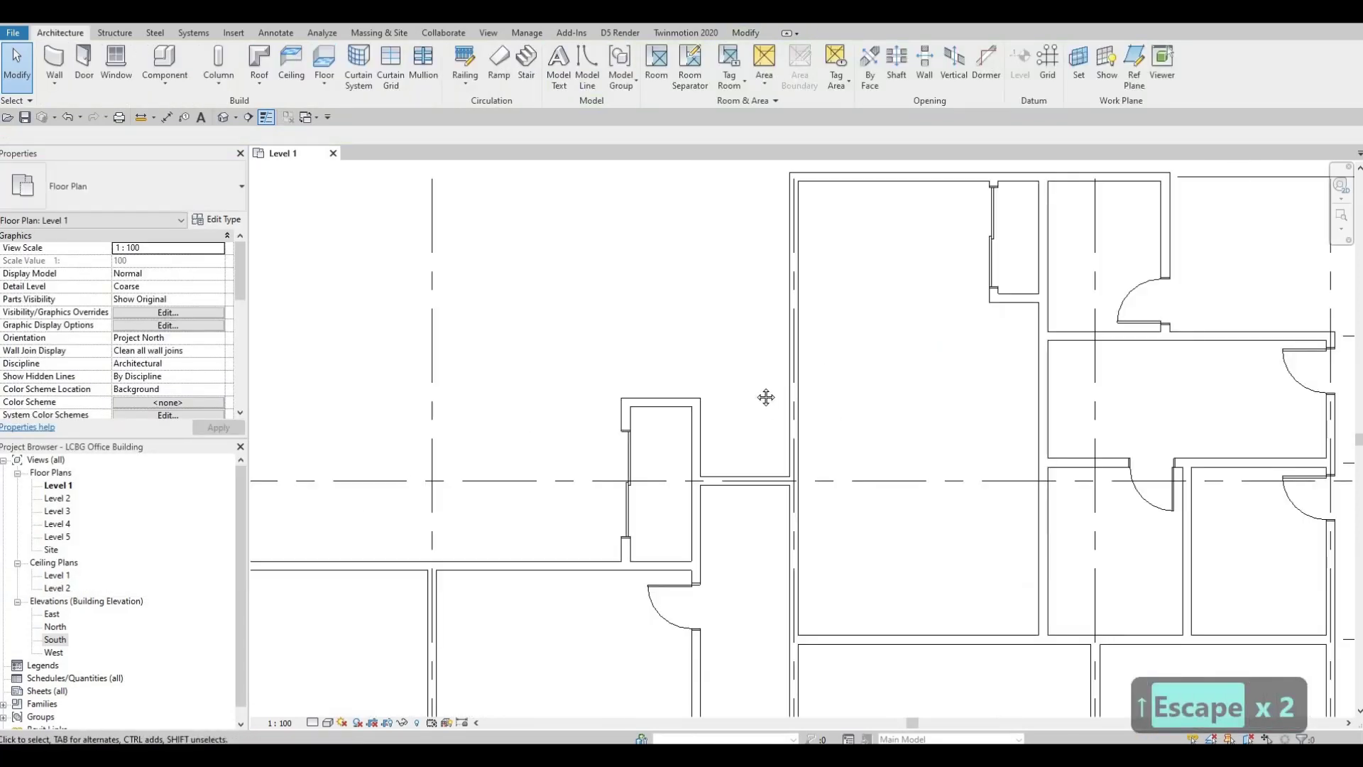
middle_click_drag(722, 449, 717, 465)
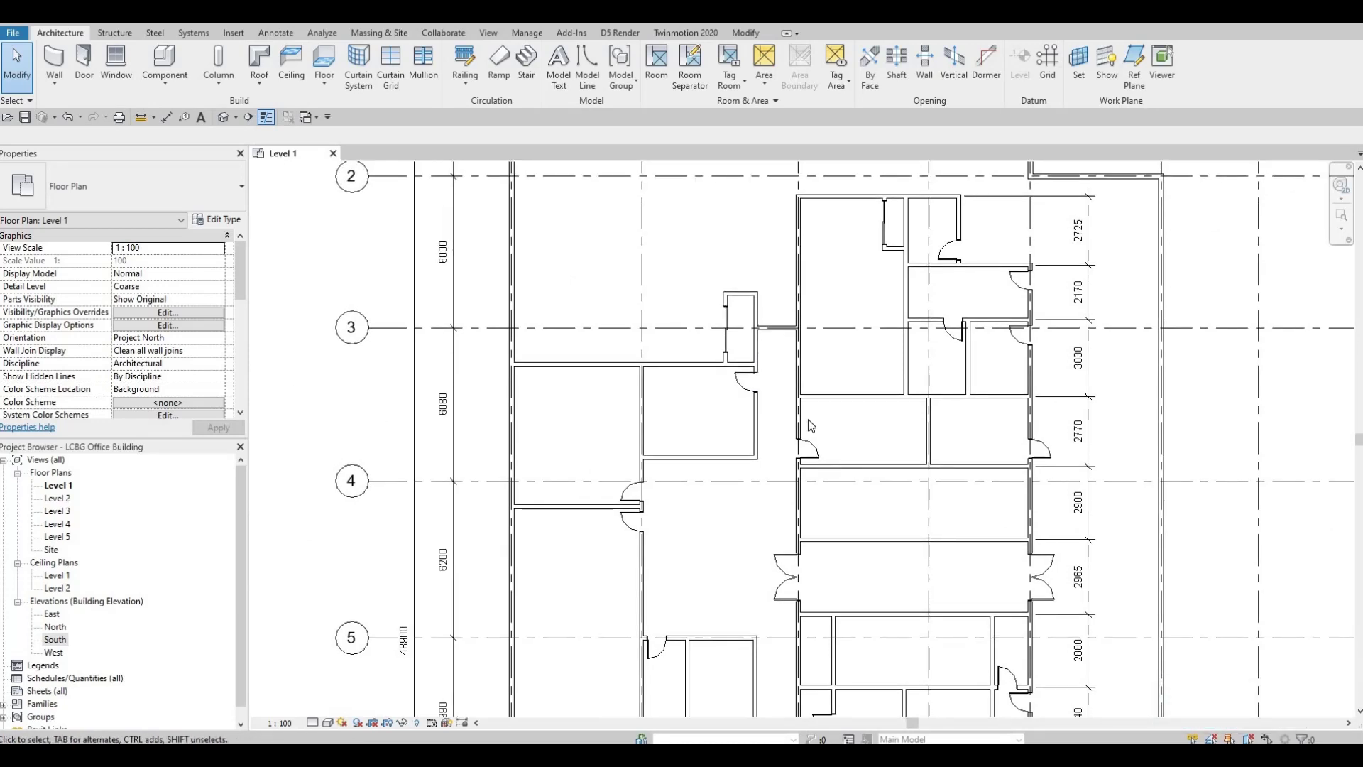
middle_click_drag(850, 452, 834, 531)
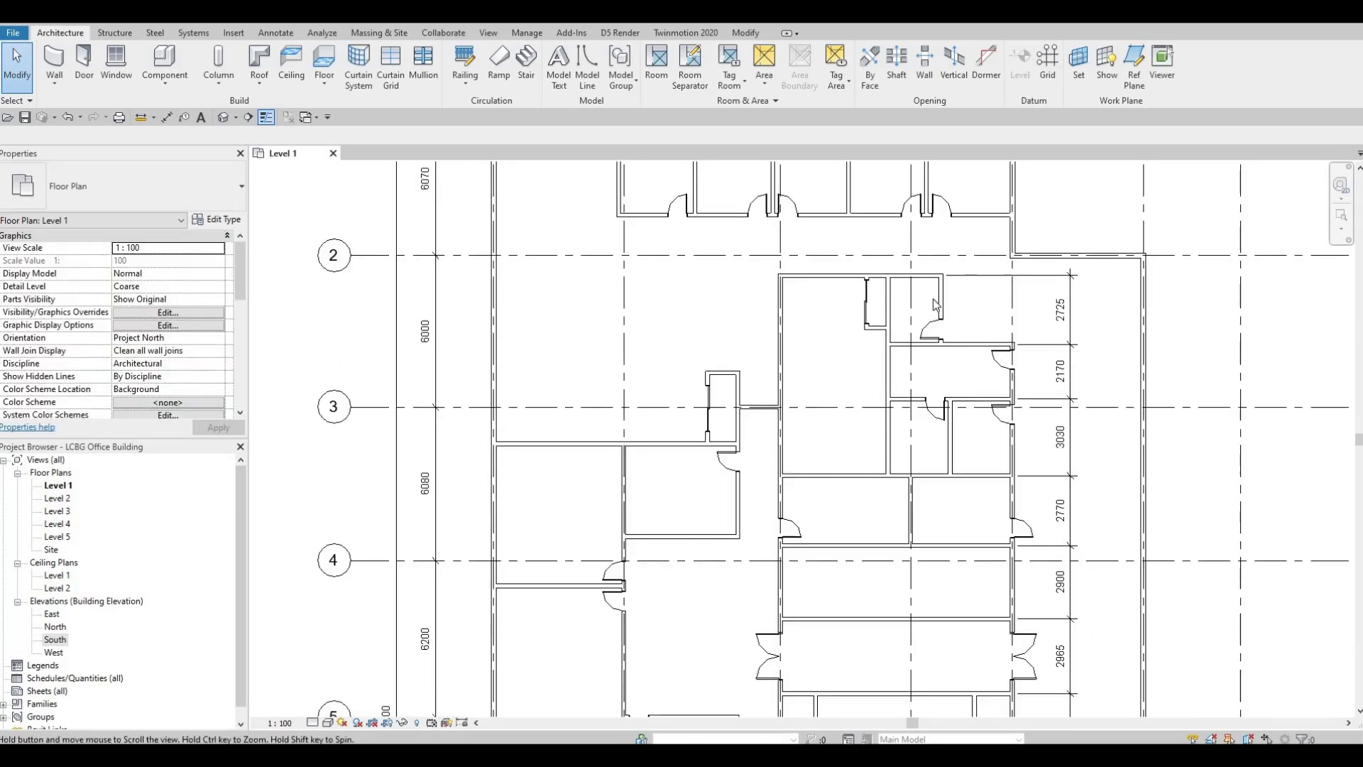
middle_click_drag(826, 370, 766, 423)
scroll(1028, 231, "up", 2)
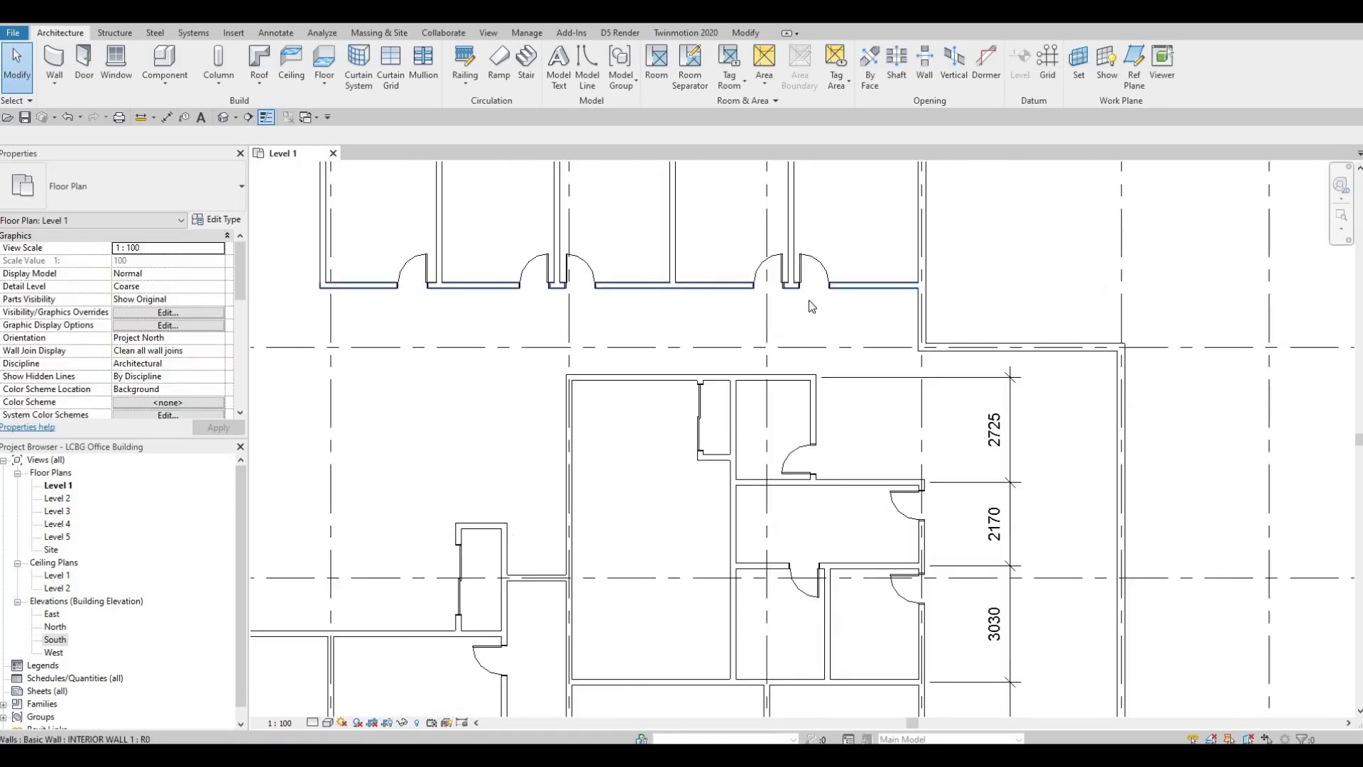
left_click(846, 297)
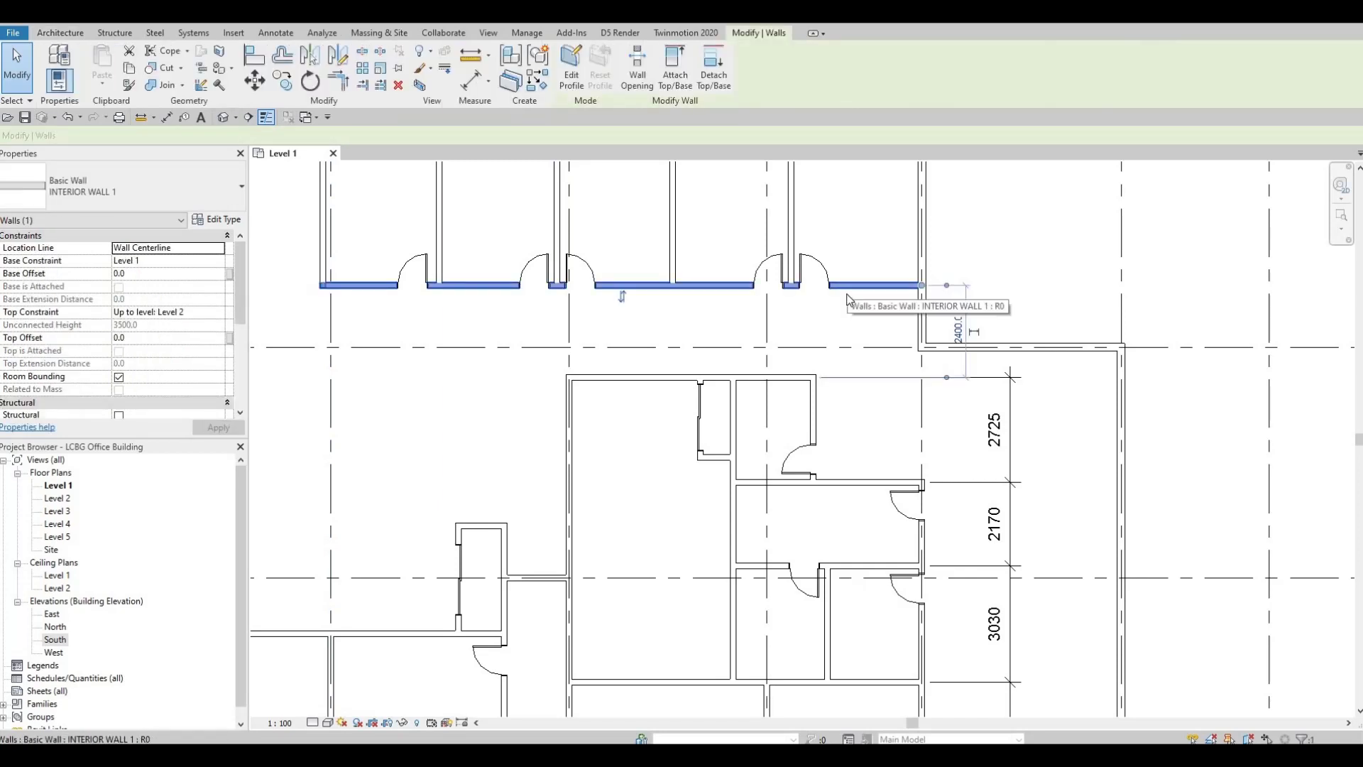
key("c")
key("s")
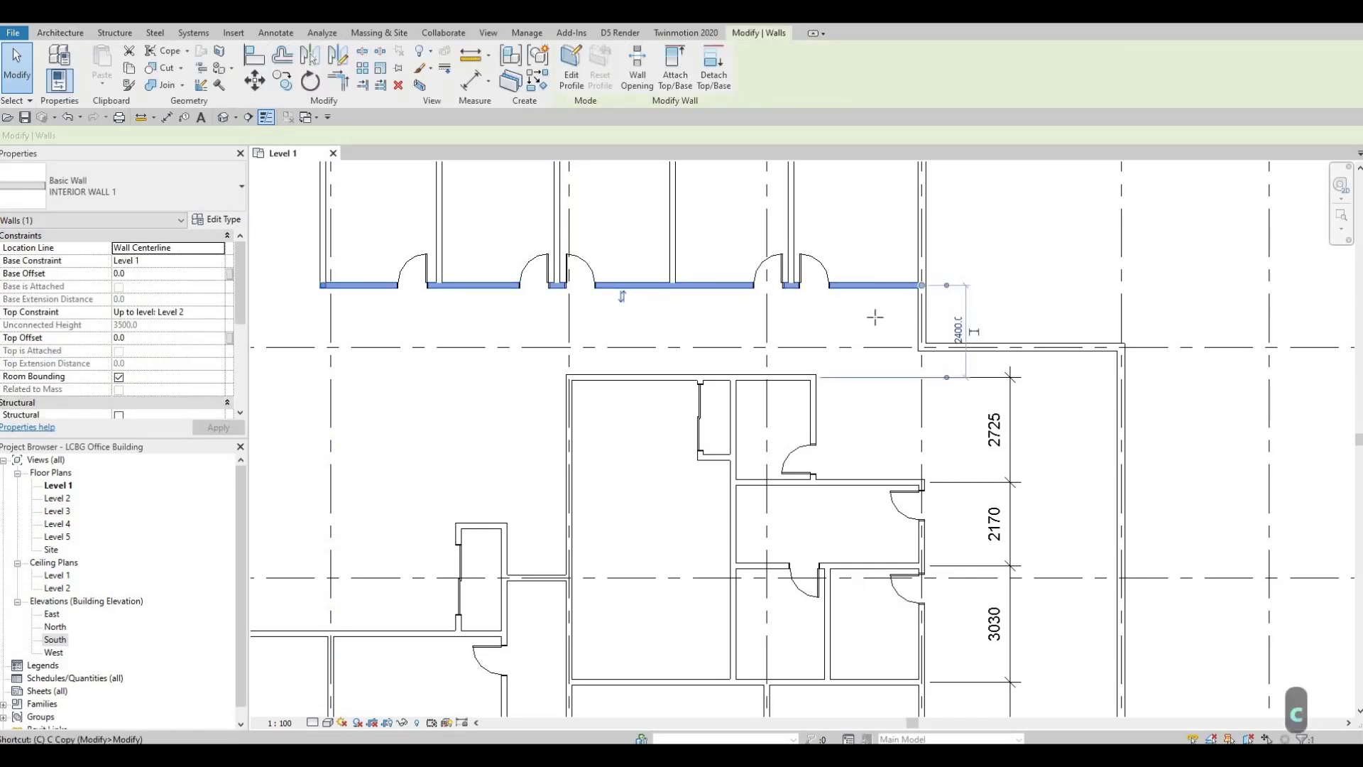
scroll(873, 265, "up", 1)
scroll(873, 265, "up", 1)
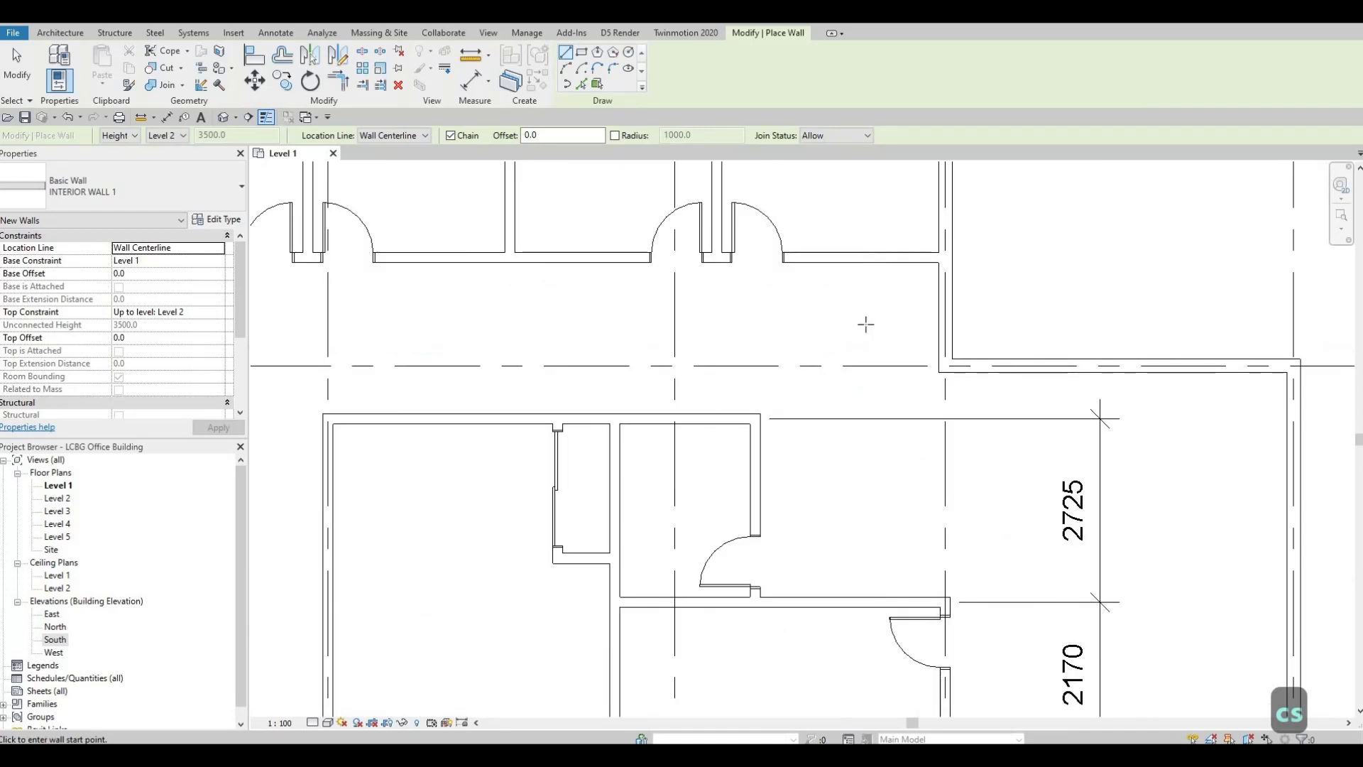
left_click(871, 264)
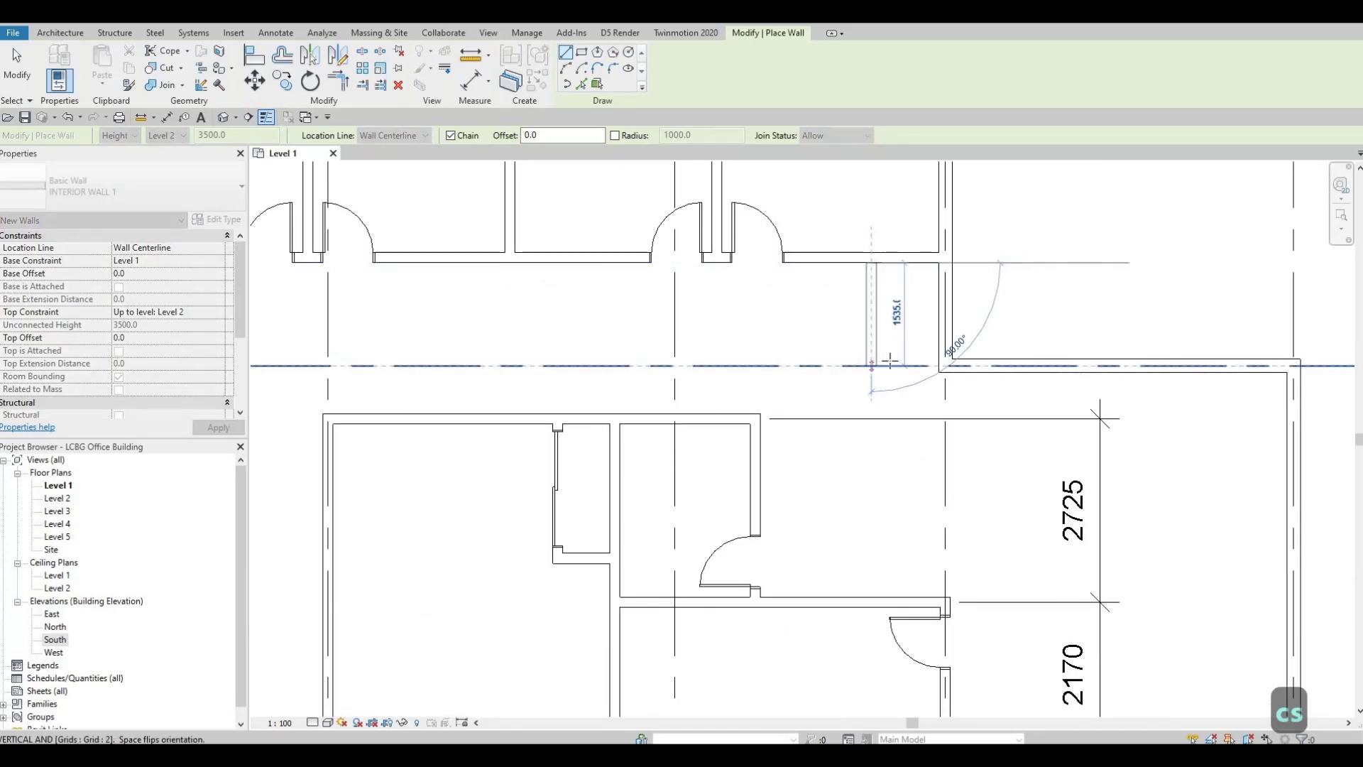
left_click(871, 366)
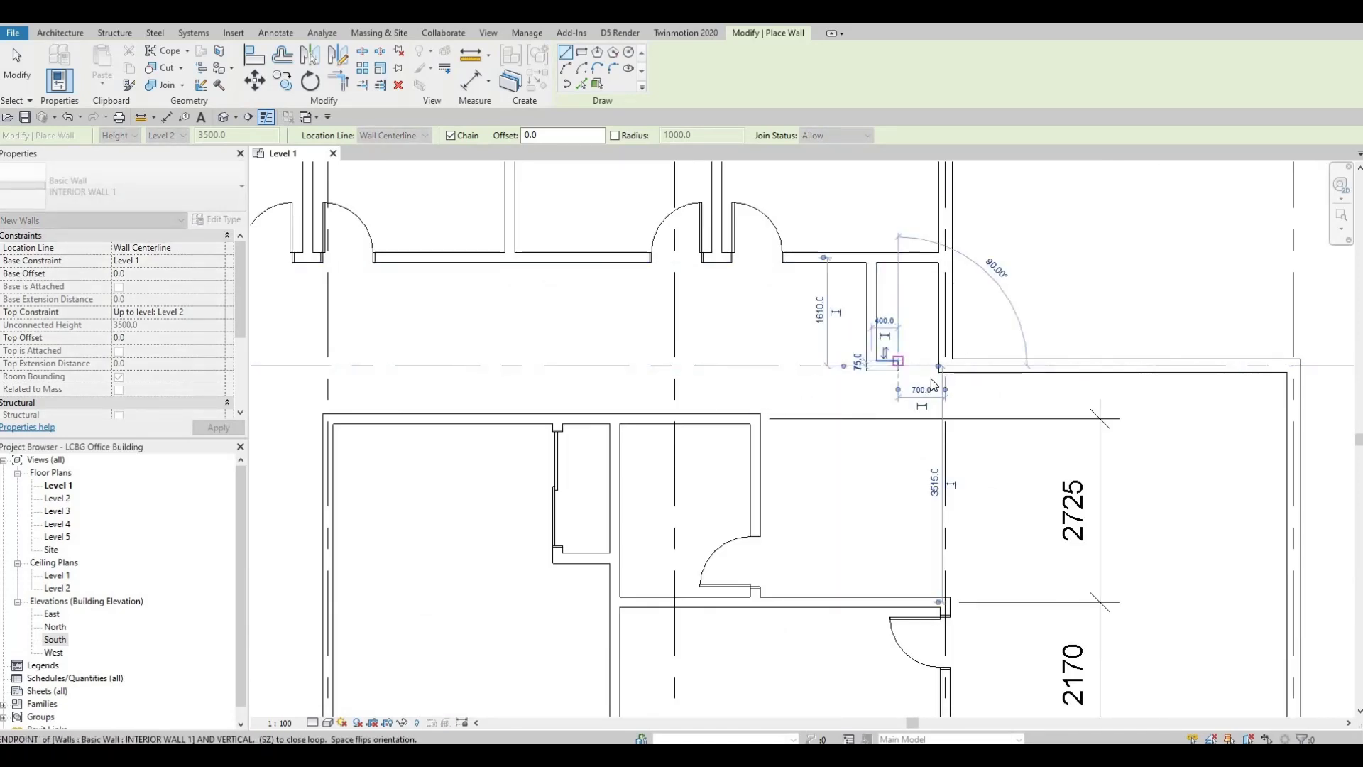
key("Escape")
key("Escape")
key("Escape")
Align the short return wall's lower face with the lower face of the exterior wall at grid 2
scroll(904, 384, "up", 1)
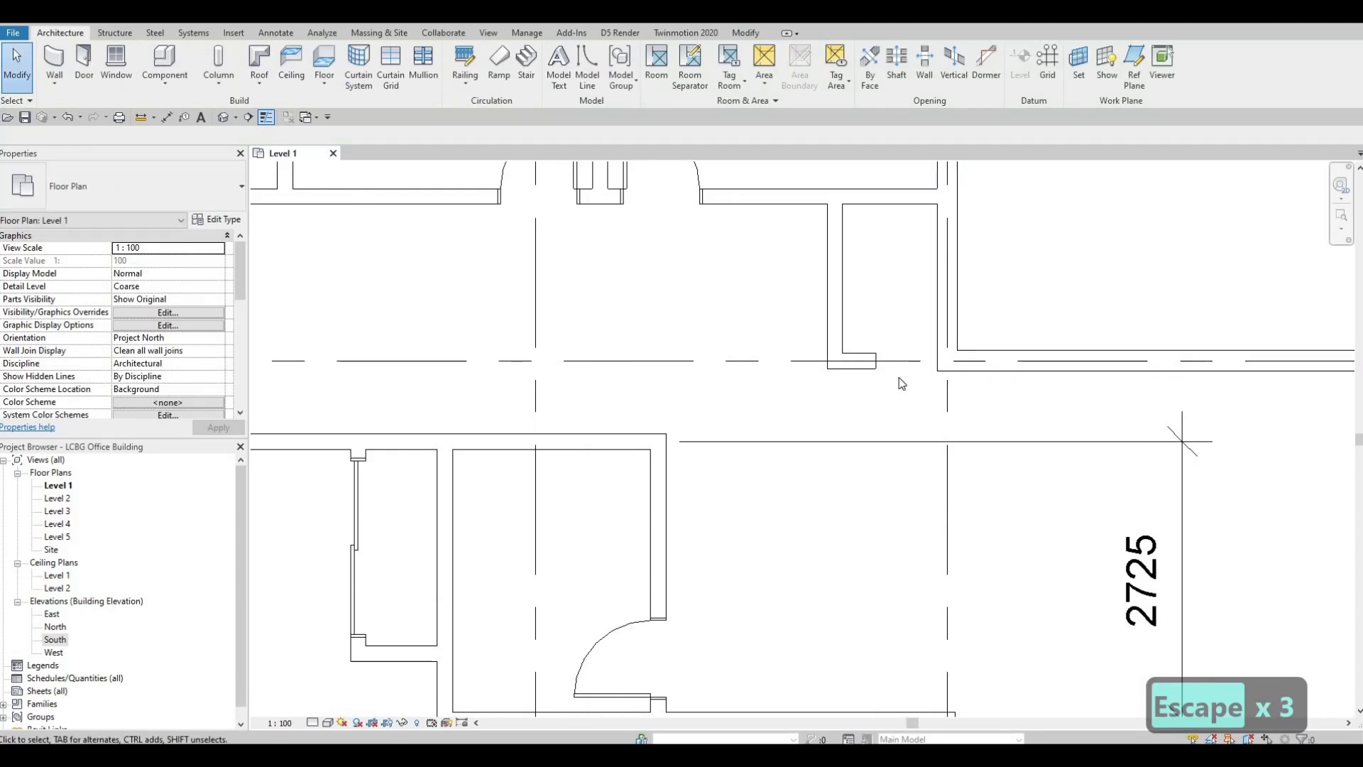
key("a")
key("l")
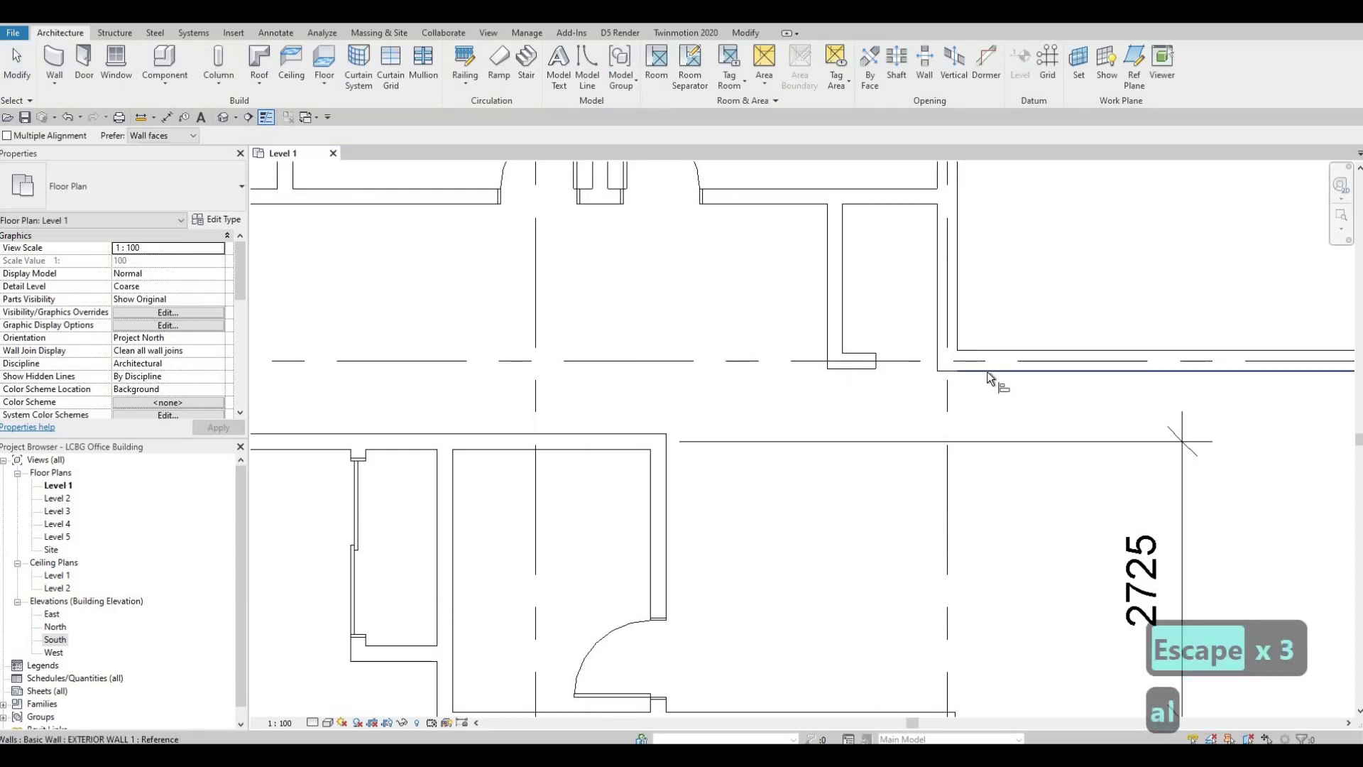
left_click(976, 371)
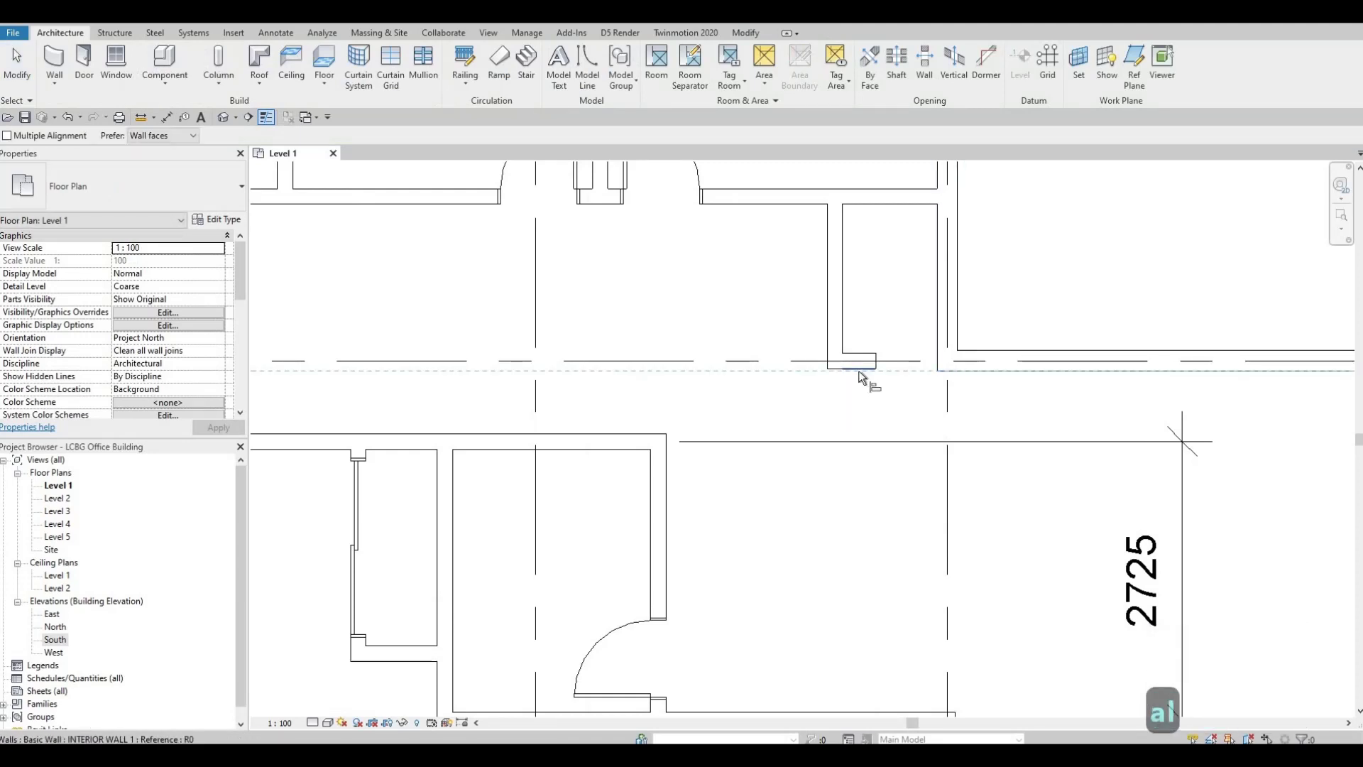
left_click(858, 369)
key("Escape")
key("Escape")
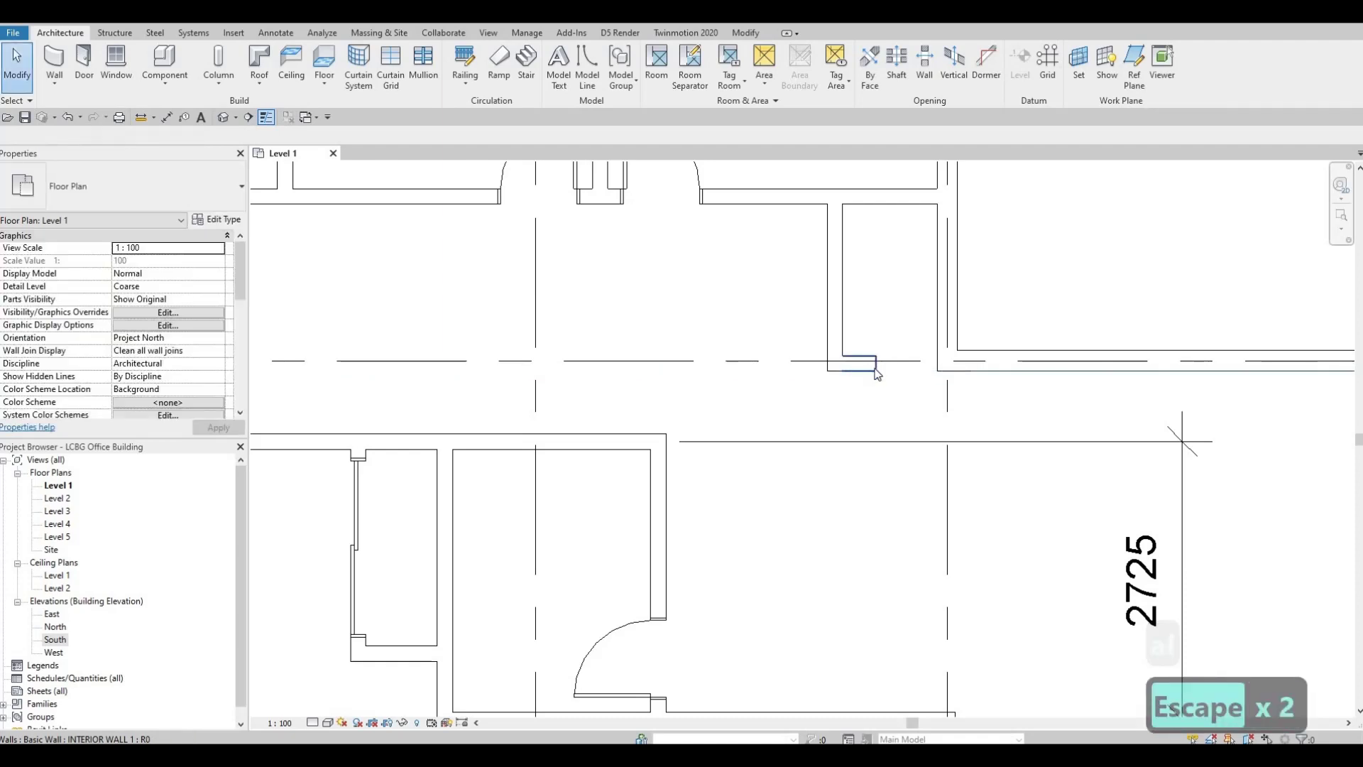
Extend the short return wall to the exterior wall to close off the new closet at grid 2
left_click(873, 365)
left_click_drag(876, 363, 937, 362)
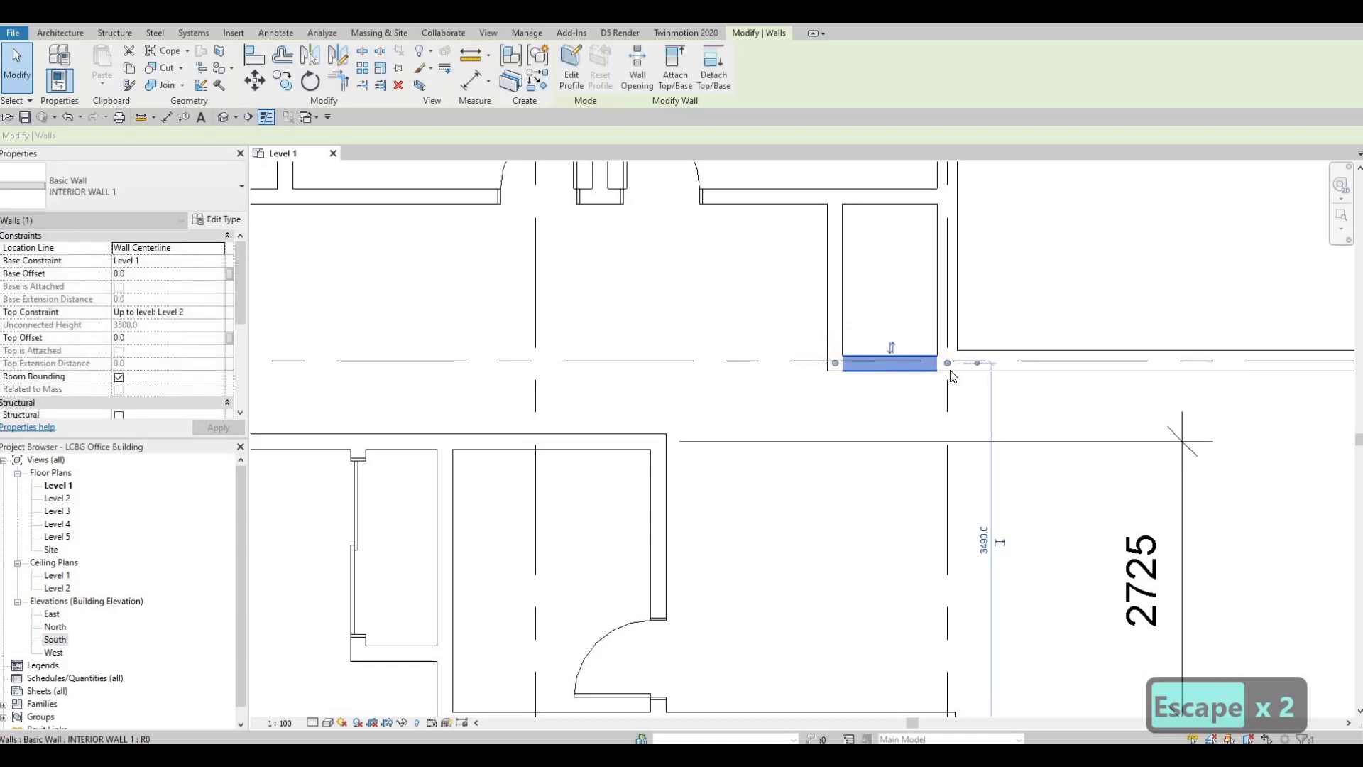
key("Escape")
key("Escape")
Move the new closet's left wall to 850 mm from the vertical grid line at the exterior wall corner
left_click(837, 284)
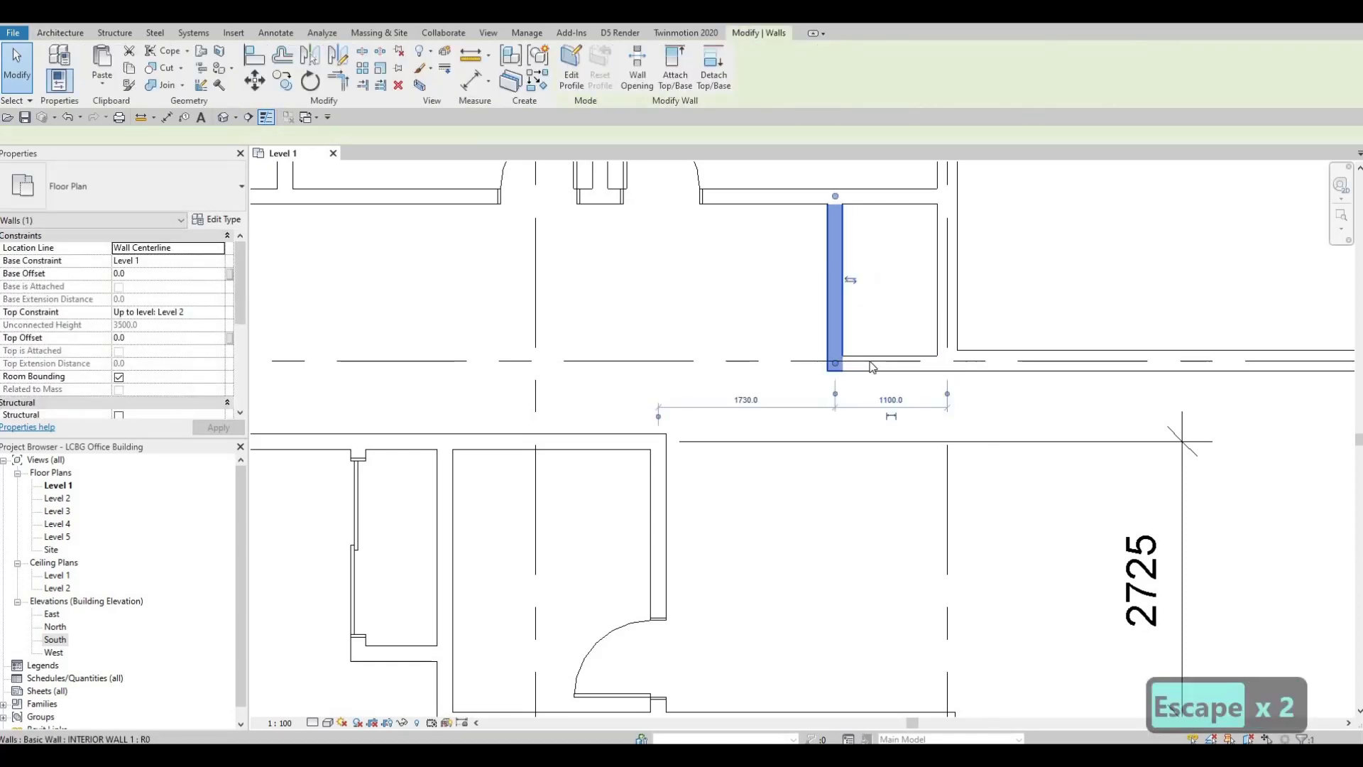
middle_click_drag(888, 401, 878, 488)
left_click(878, 489)
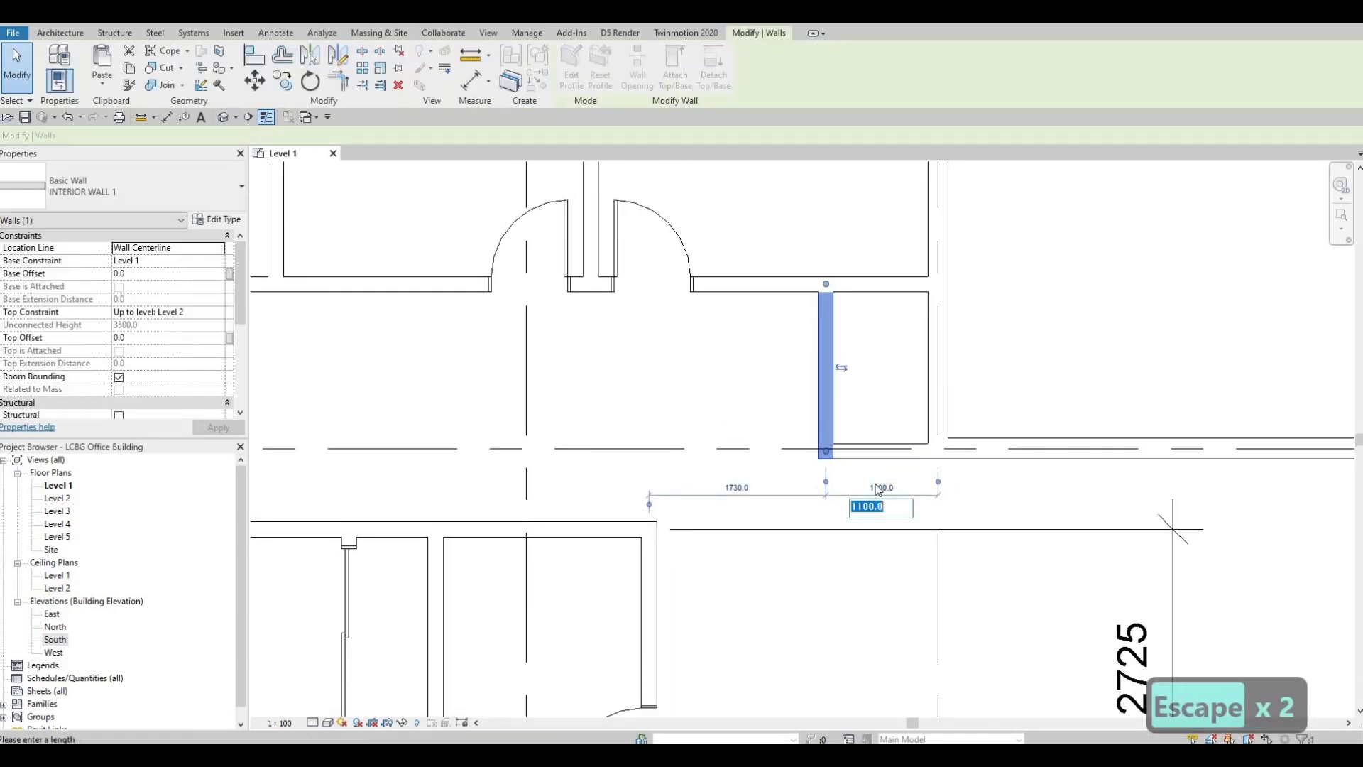
type("800")
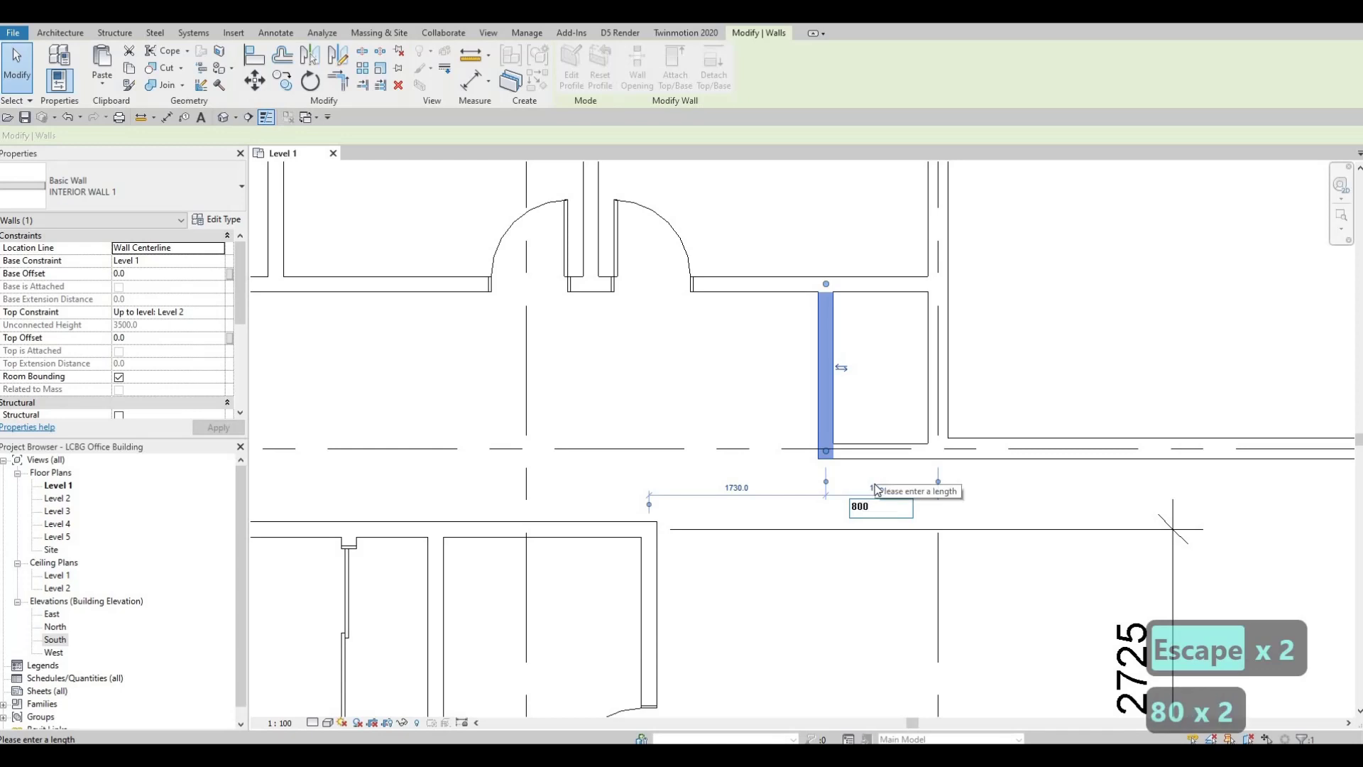
key("BackSpace")
key("BackSpace")
type("50")
key("Return")
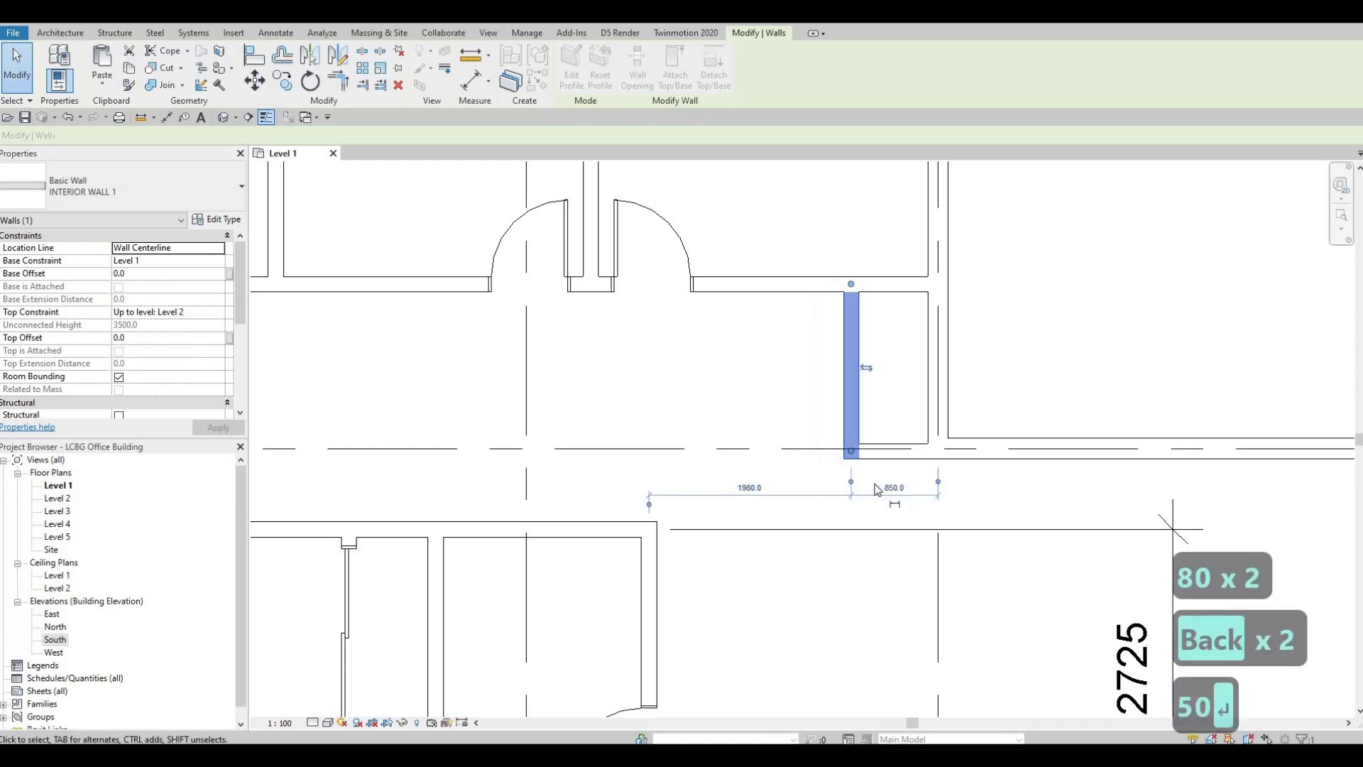
key("Escape")
key("Escape")
Place a matching 1700 x 2100mm double sliding door centred in the left wall of the new closet at grid 2
middle_click_drag(788, 438, 837, 450)
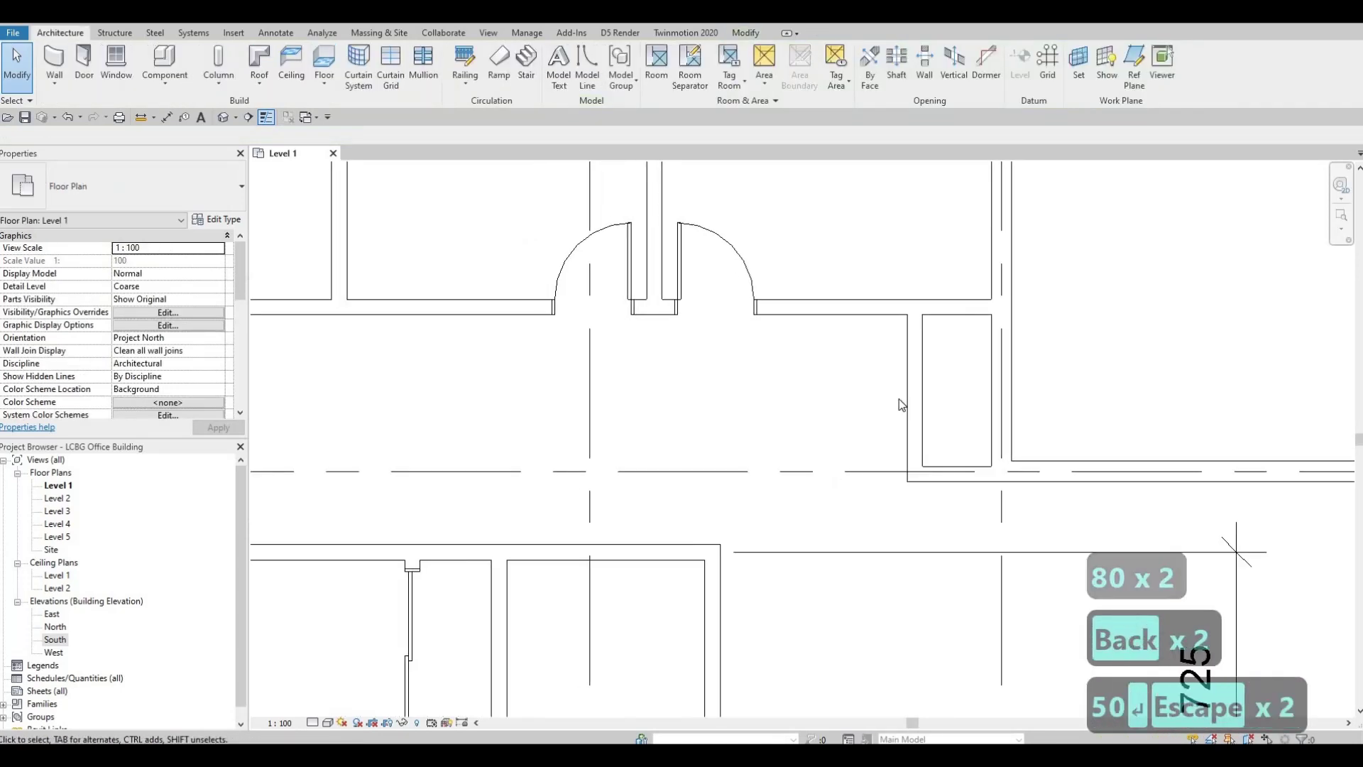
scroll(825, 435, "down", 4)
middle_click_drag(708, 483, 688, 518)
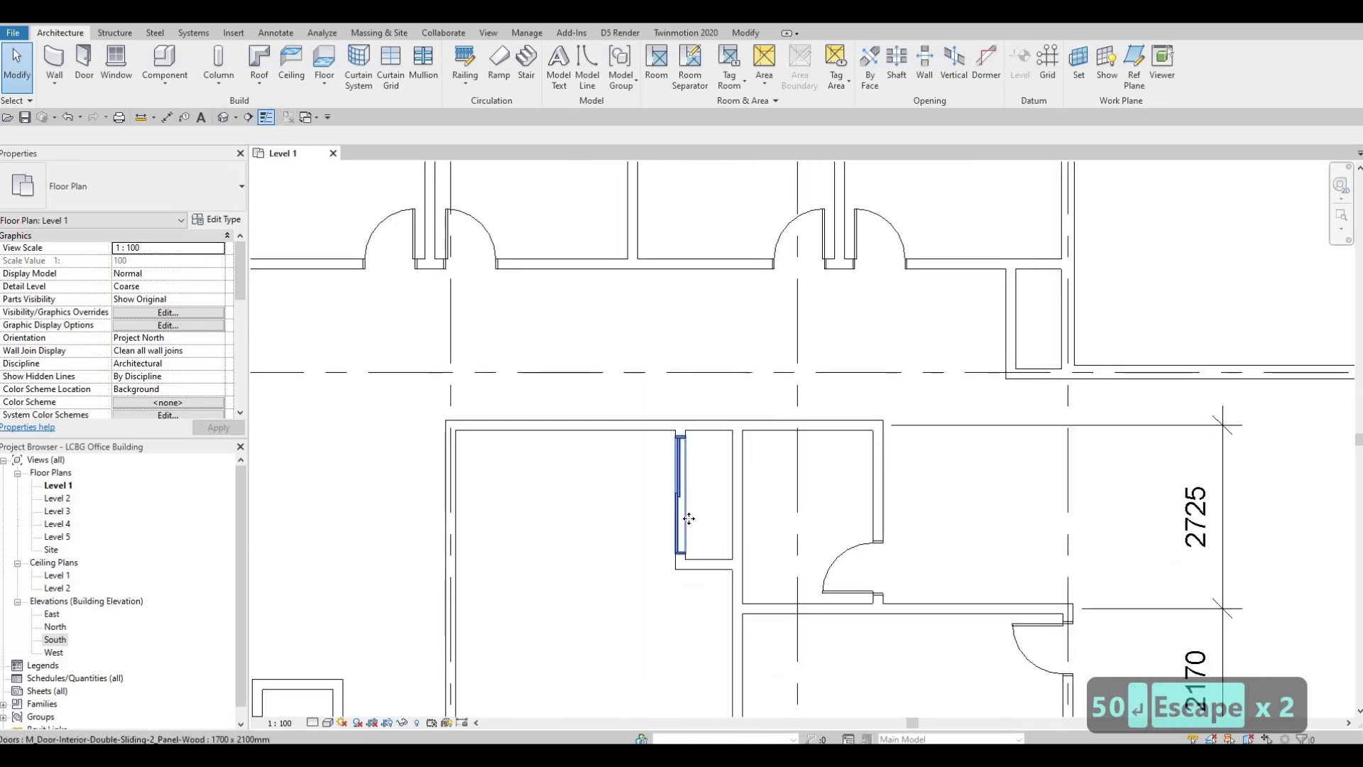
left_click(689, 519)
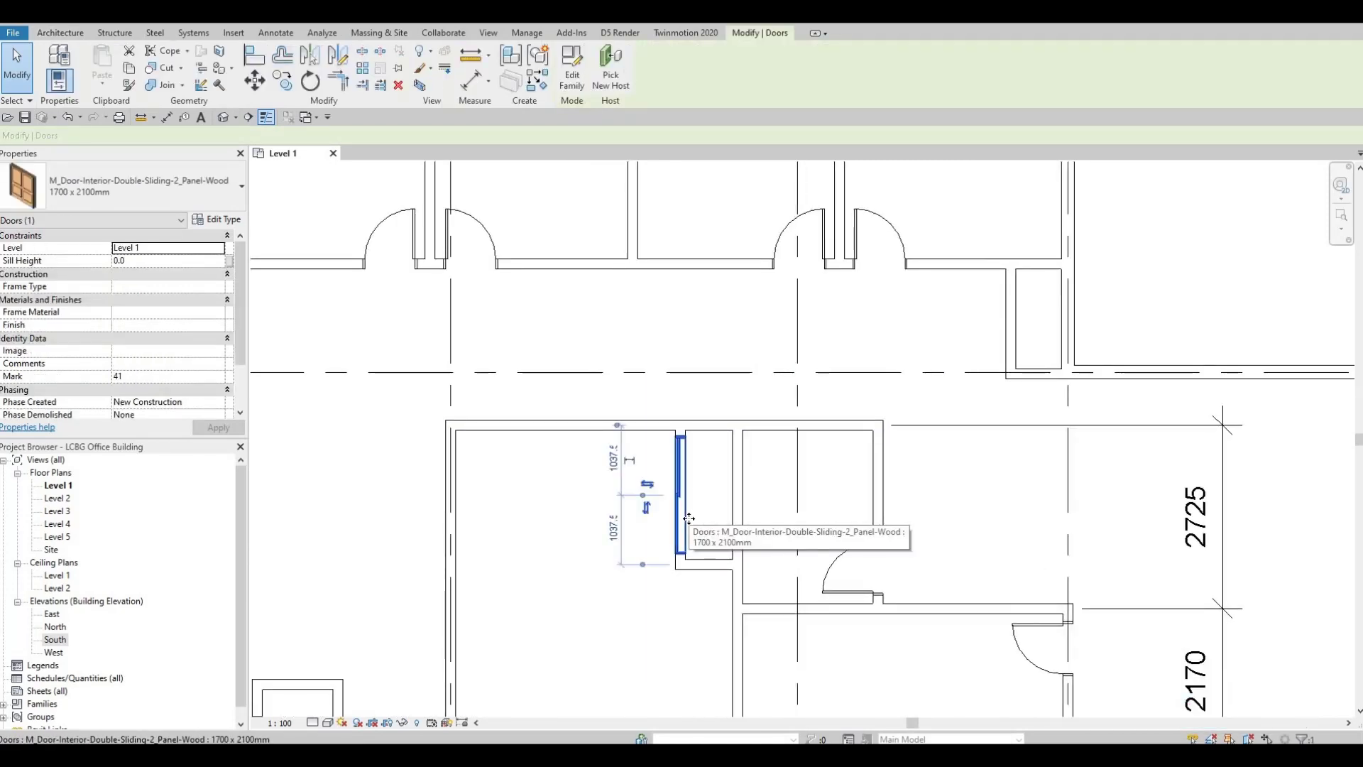
key("c")
key("s")
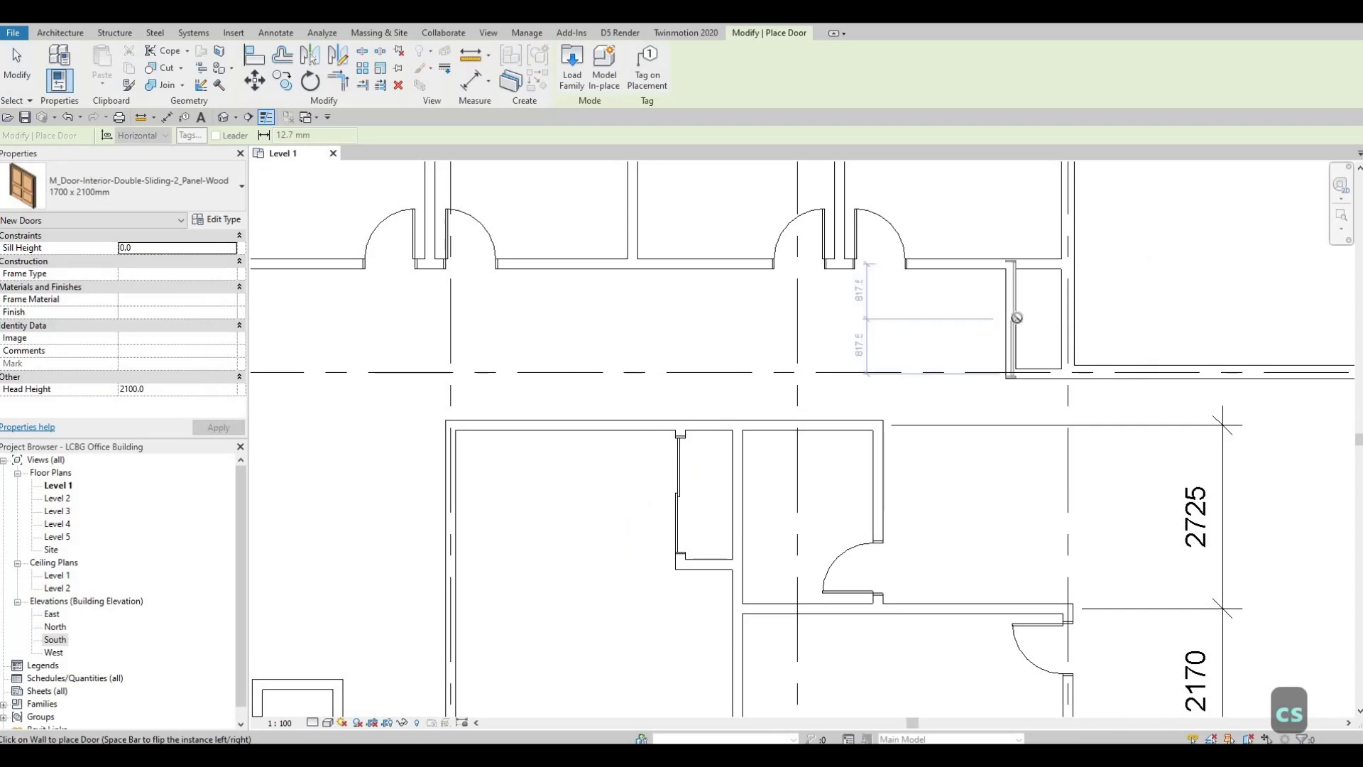
key("Escape")
key("Escape")
key("Escape")
Change the new closet's double sliding door to the 1200 x 2000mm type
scroll(1019, 319, "up", 2)
left_click(1009, 320)
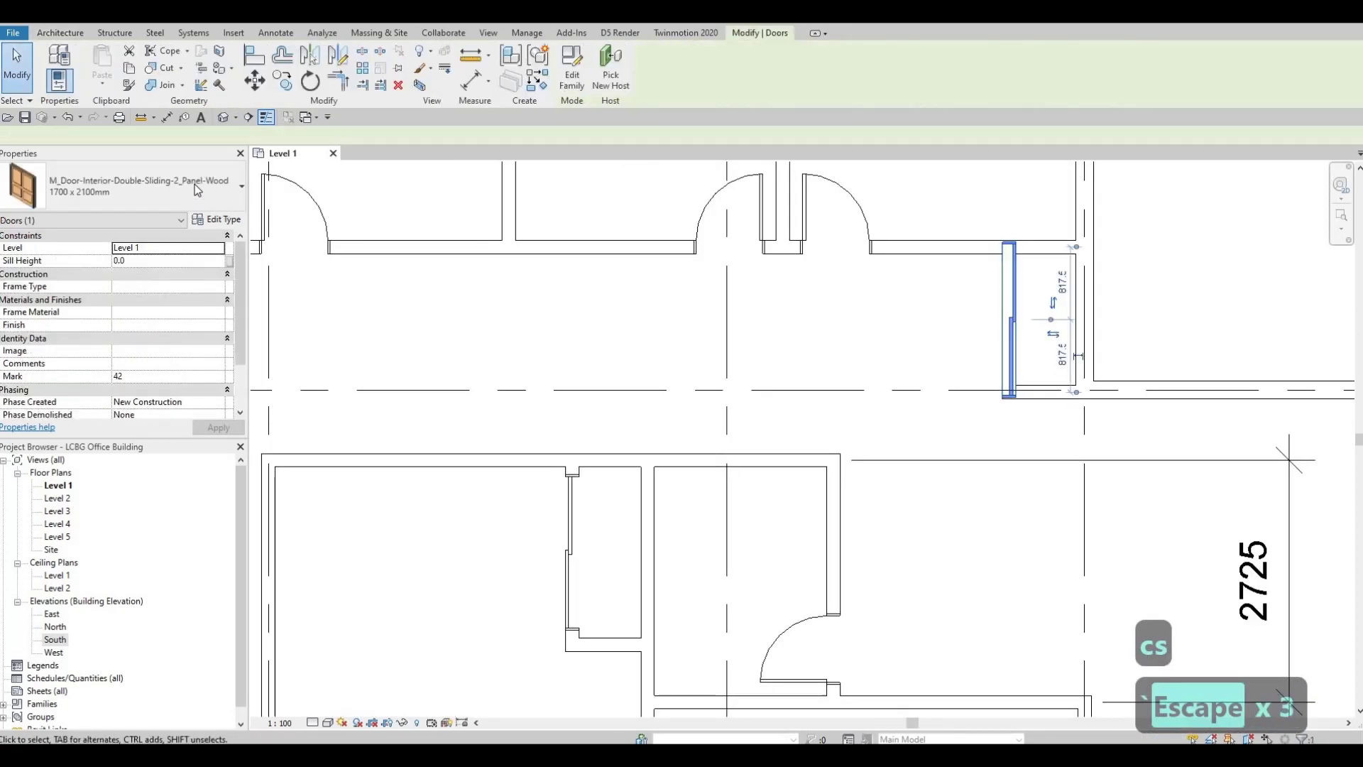
left_click(187, 201)
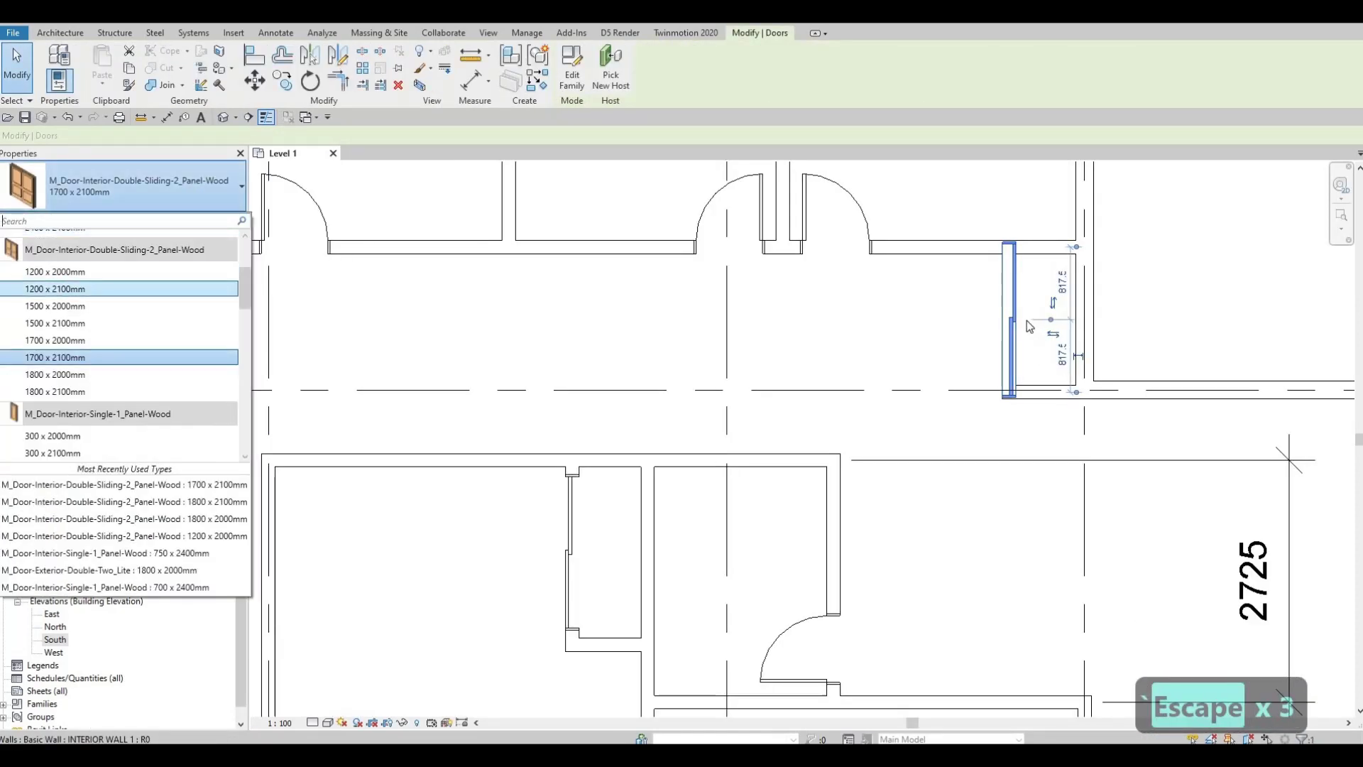
key("Escape")
key("Escape")
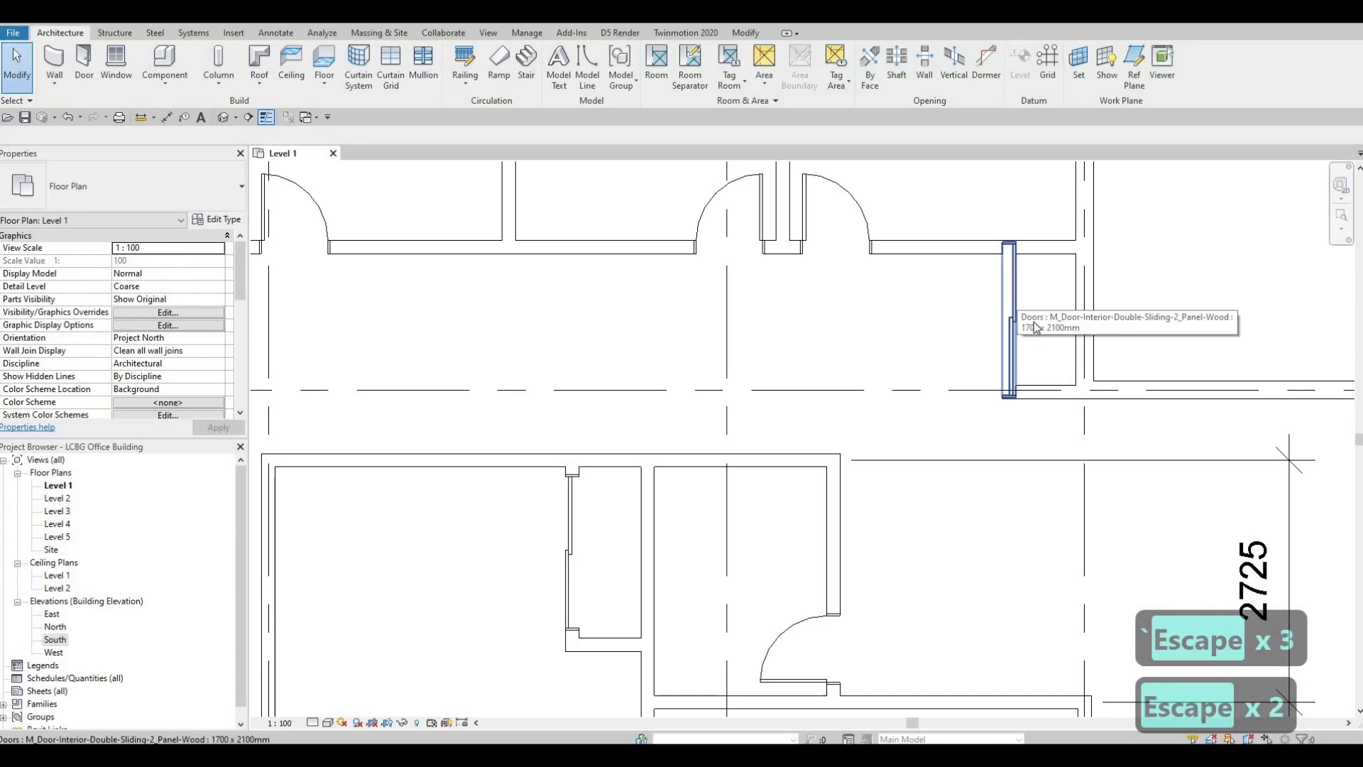
key("ctrl+Left")
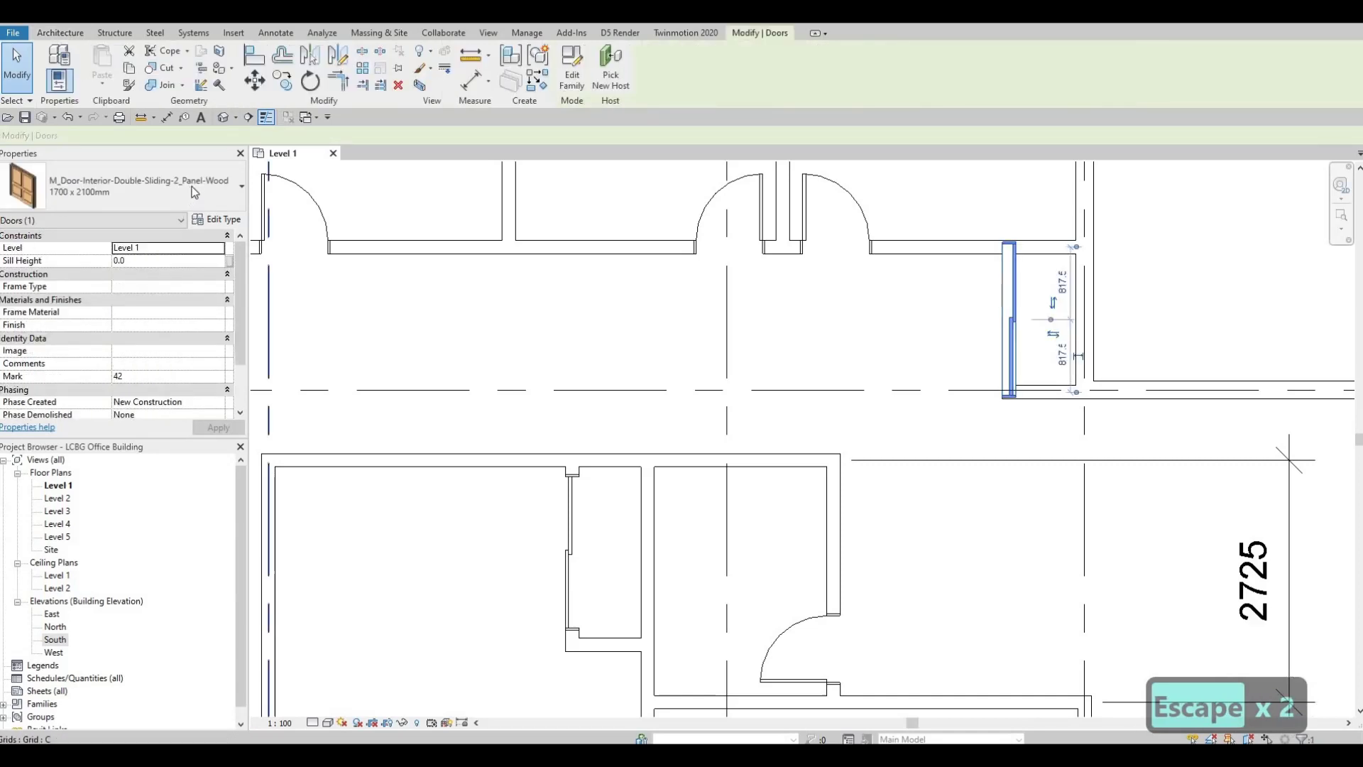
left_click(135, 188)
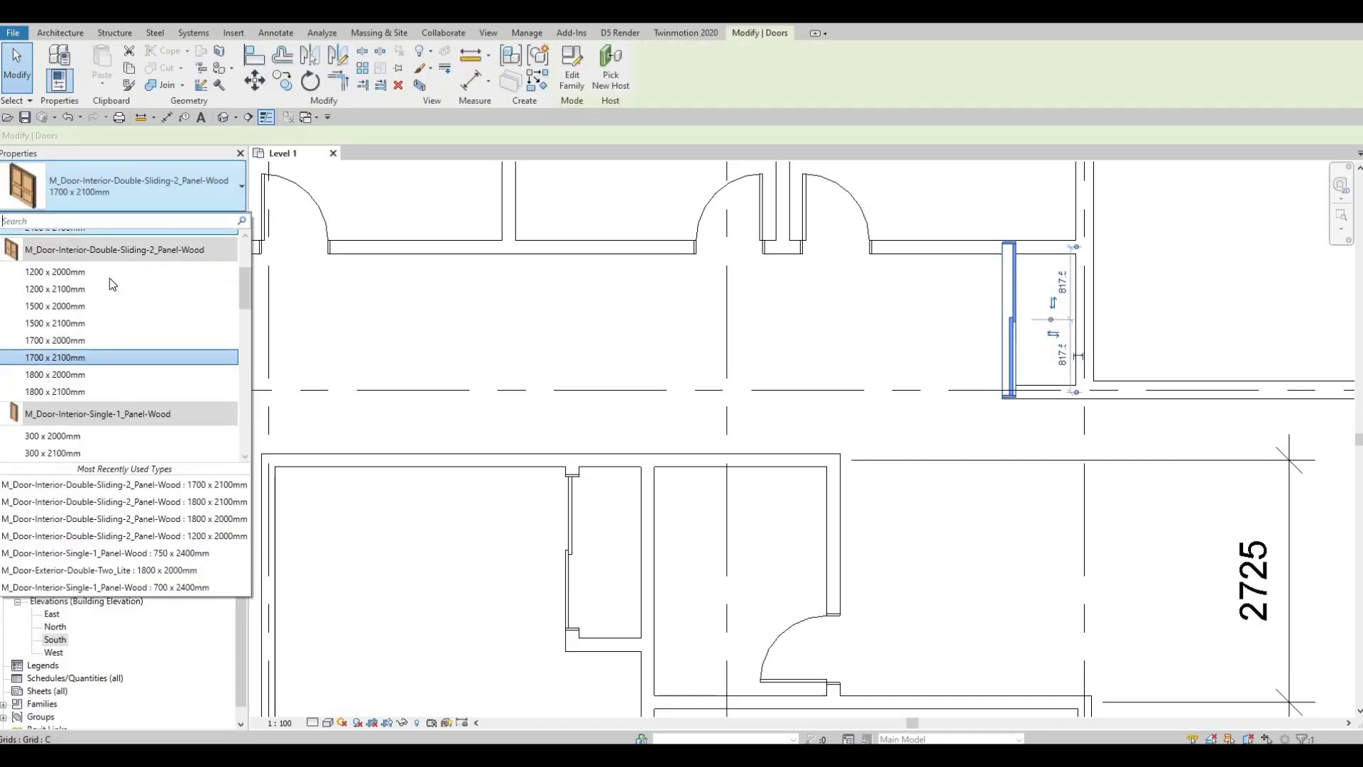
key("Escape")
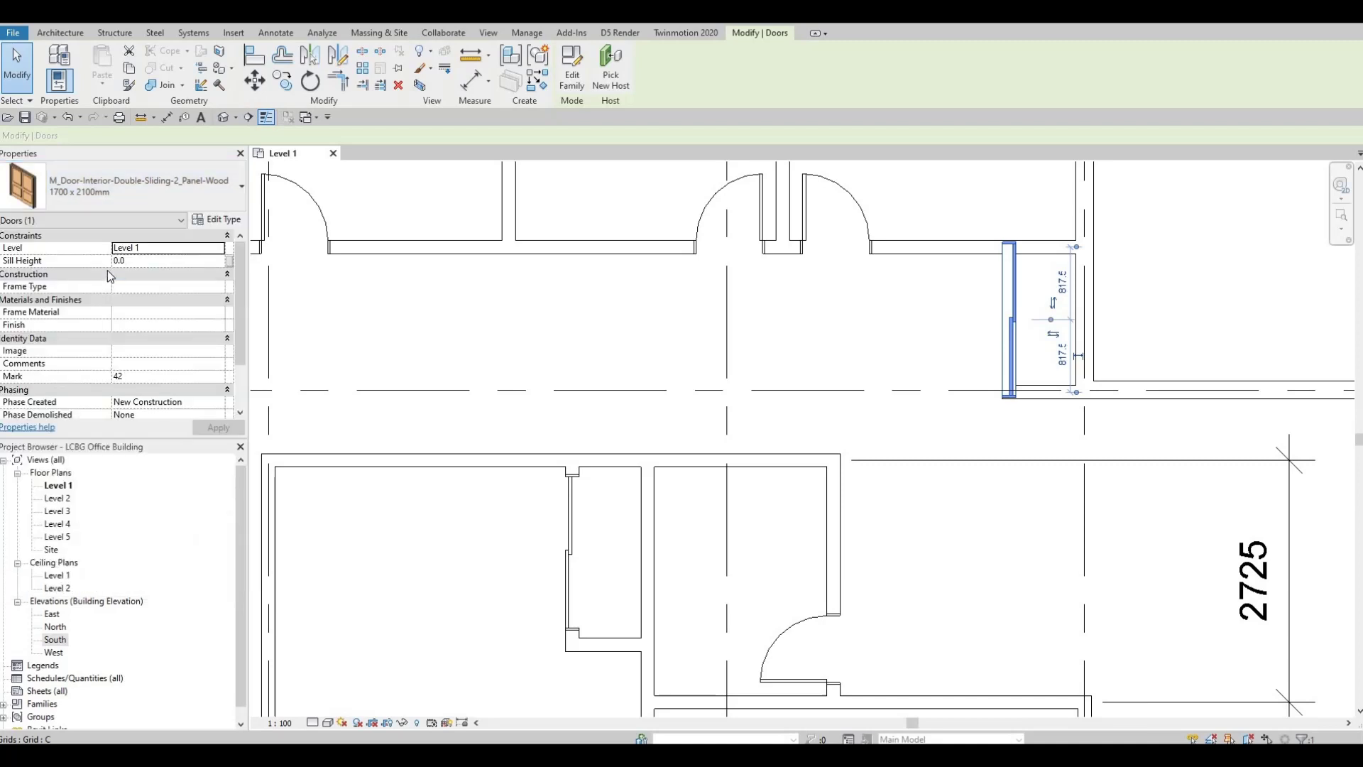
left_click(142, 190)
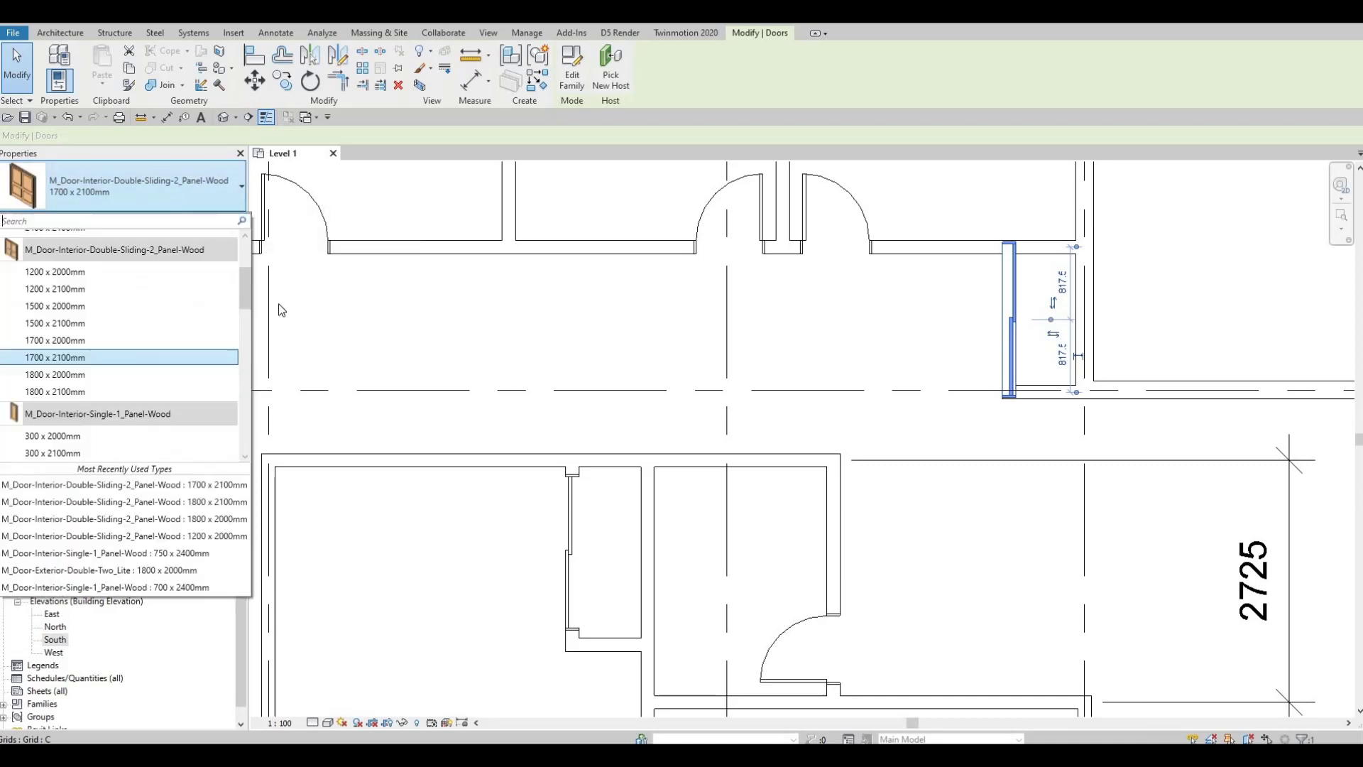
left_click(124, 272)
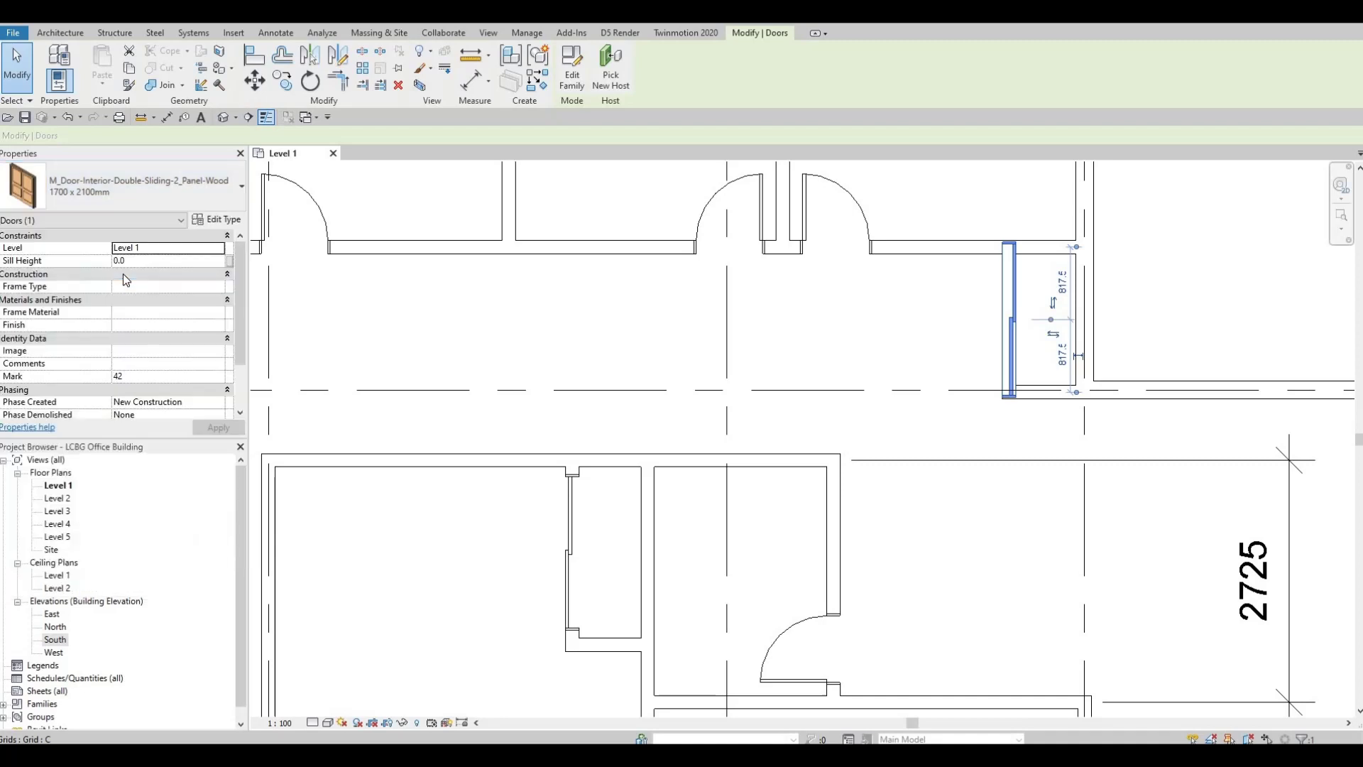
key("Escape")
key("Escape")
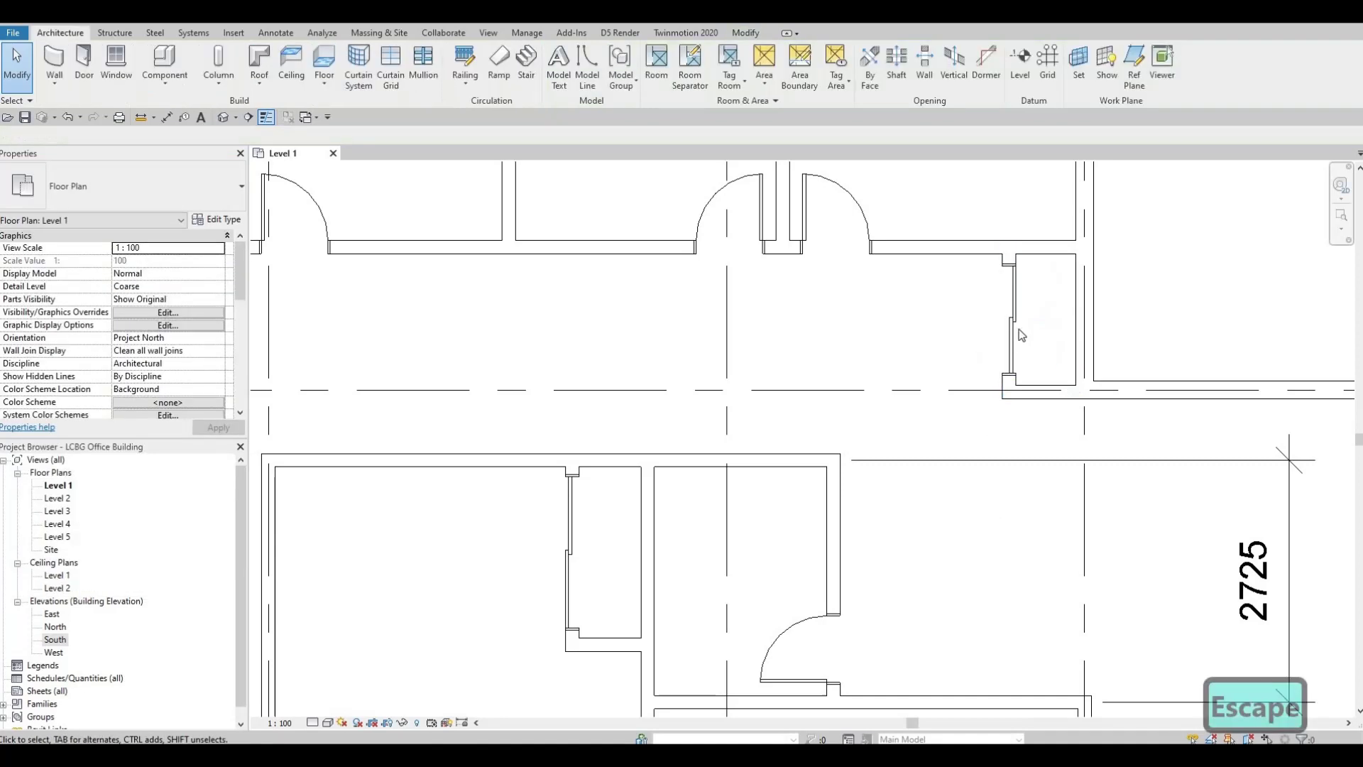
Look over the Level 1 plan between grids 2 and 7 for the next closet location
scroll(926, 421, "down", 3)
middle_click_drag(920, 324, 1006, 104)
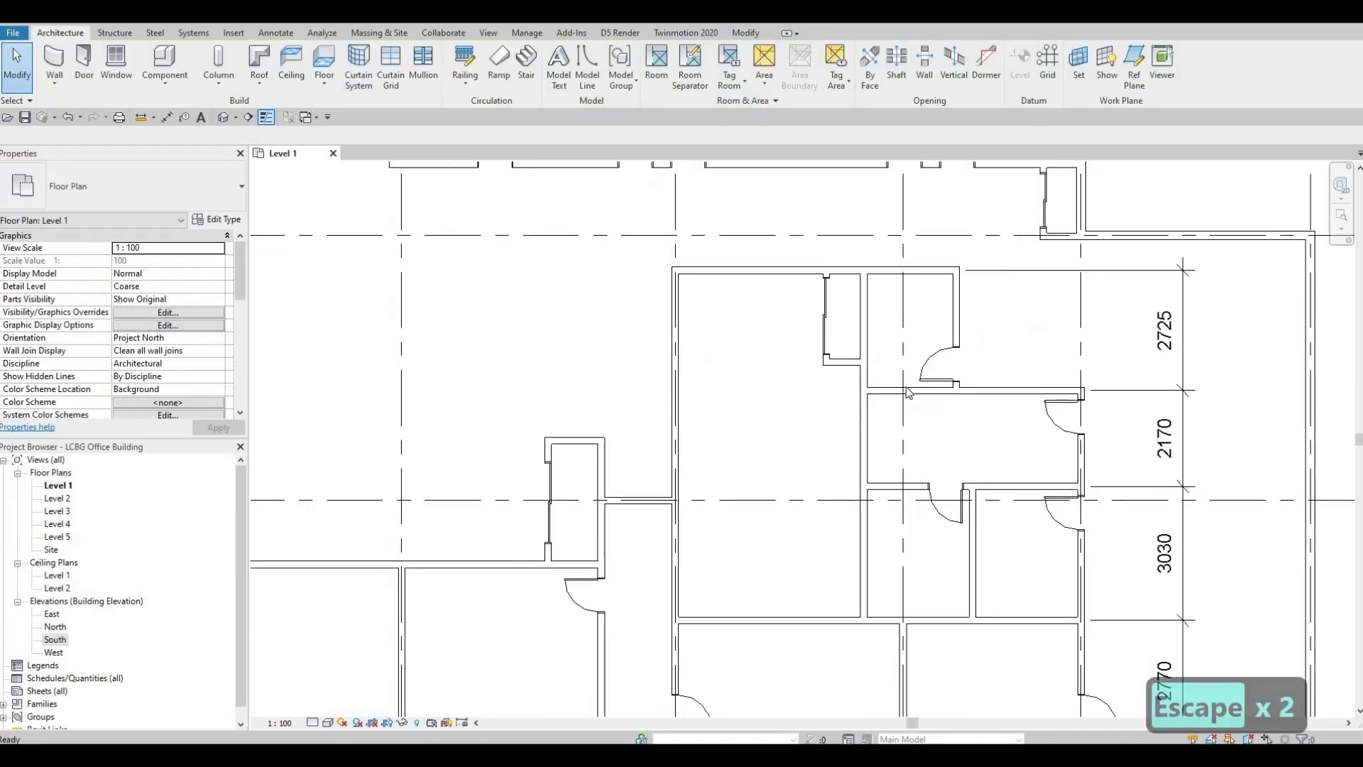
scroll(823, 397, "down", 3)
middle_click_drag(823, 398, 855, 431)
scroll(873, 444, "down", 2)
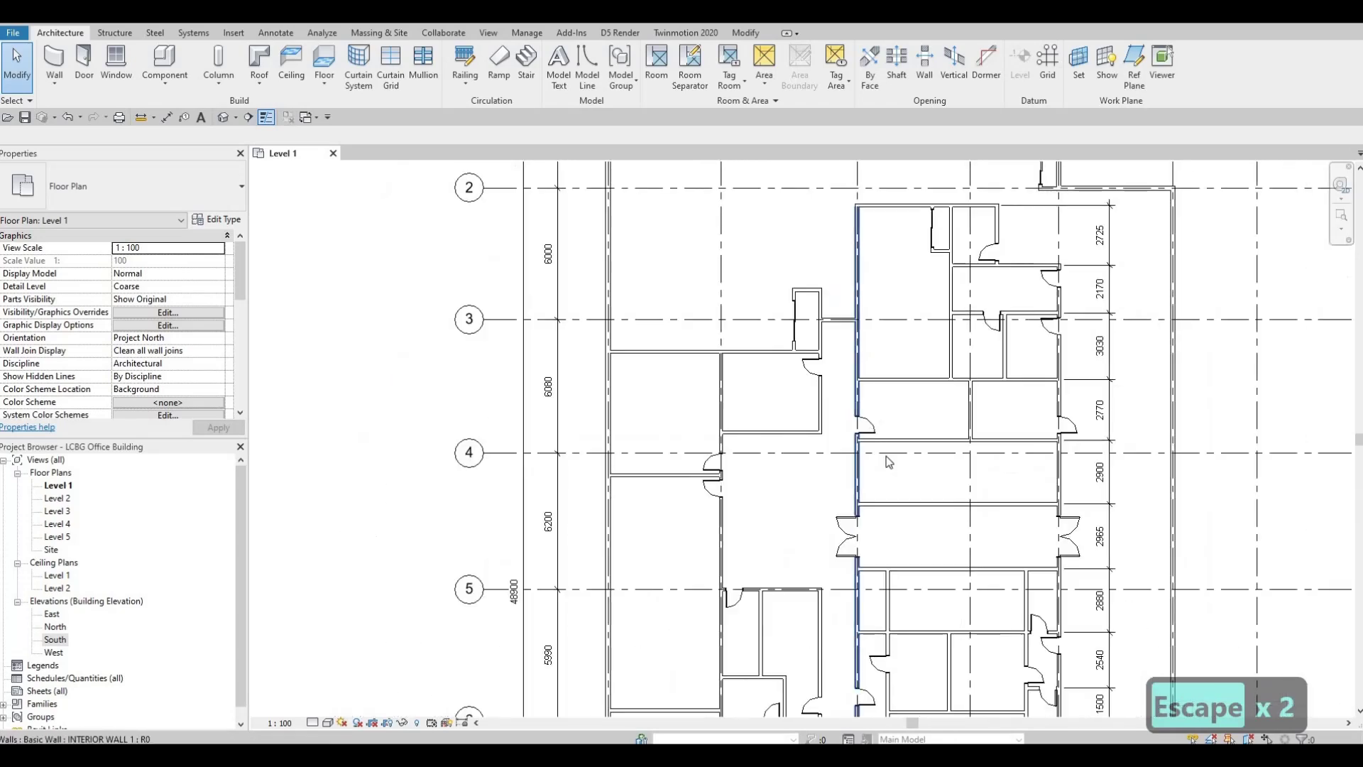
scroll(919, 415, "down", 3)
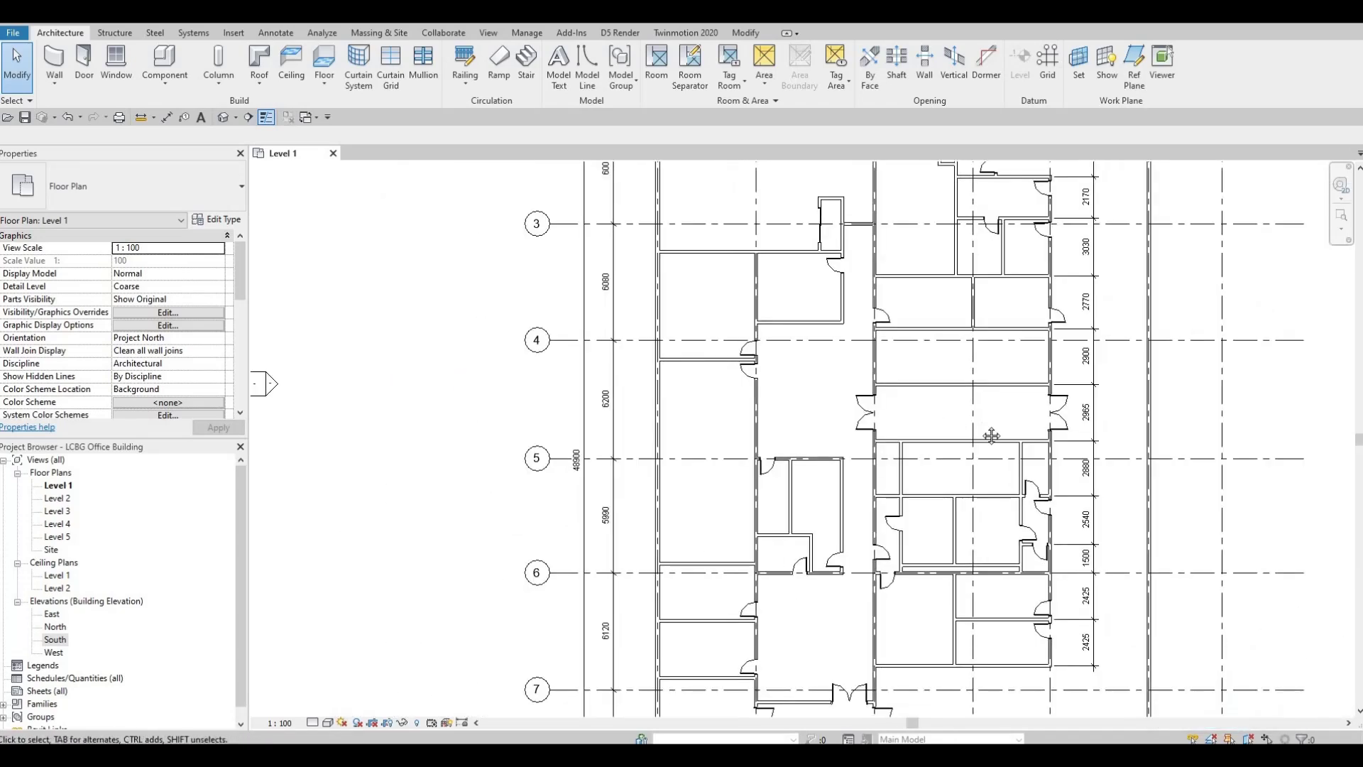
middle_click_drag(1019, 462, 971, 380)
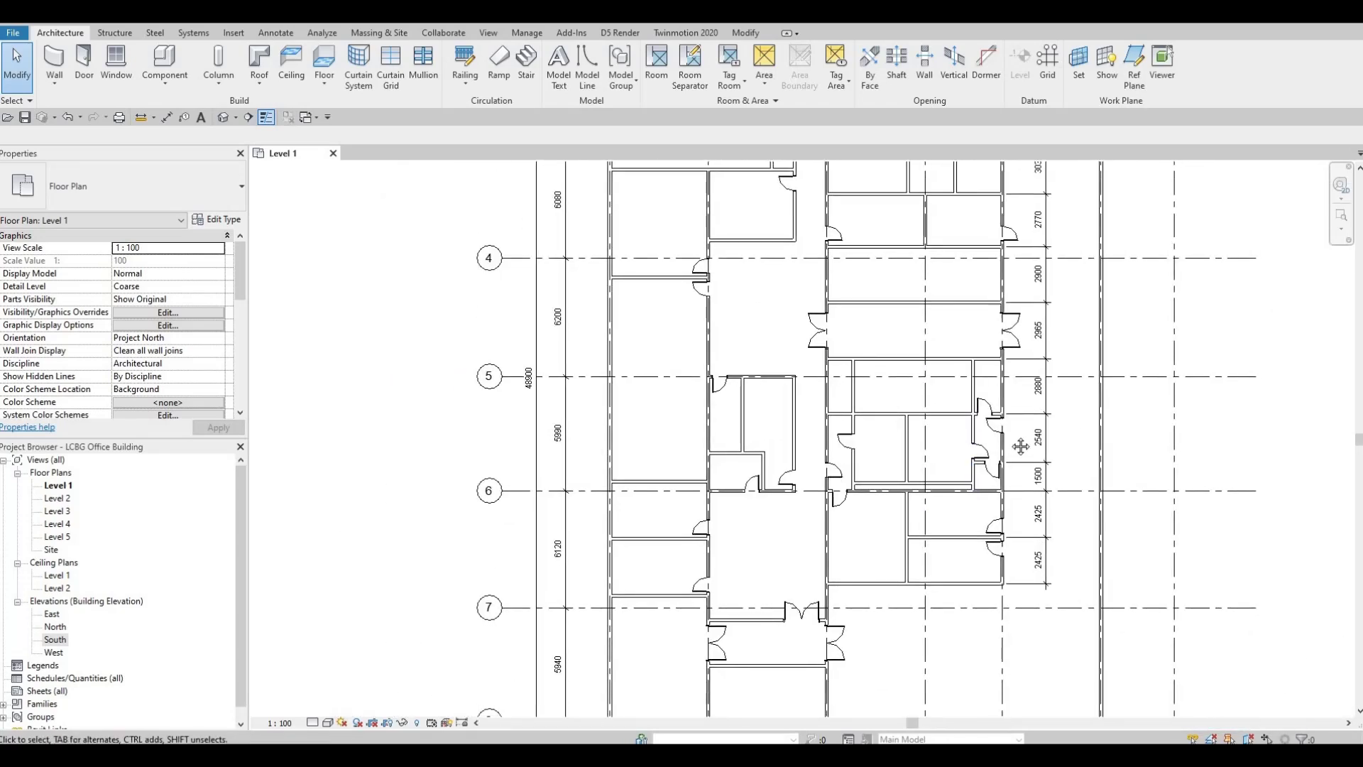
middle_click_drag(1020, 447, 1049, 483)
scroll(1048, 483, "up", 3)
scroll(1003, 437, "down", 2)
middle_click_drag(934, 329, 927, 406)
scroll(926, 399, "up", 2)
scroll(933, 421, "up", 1)
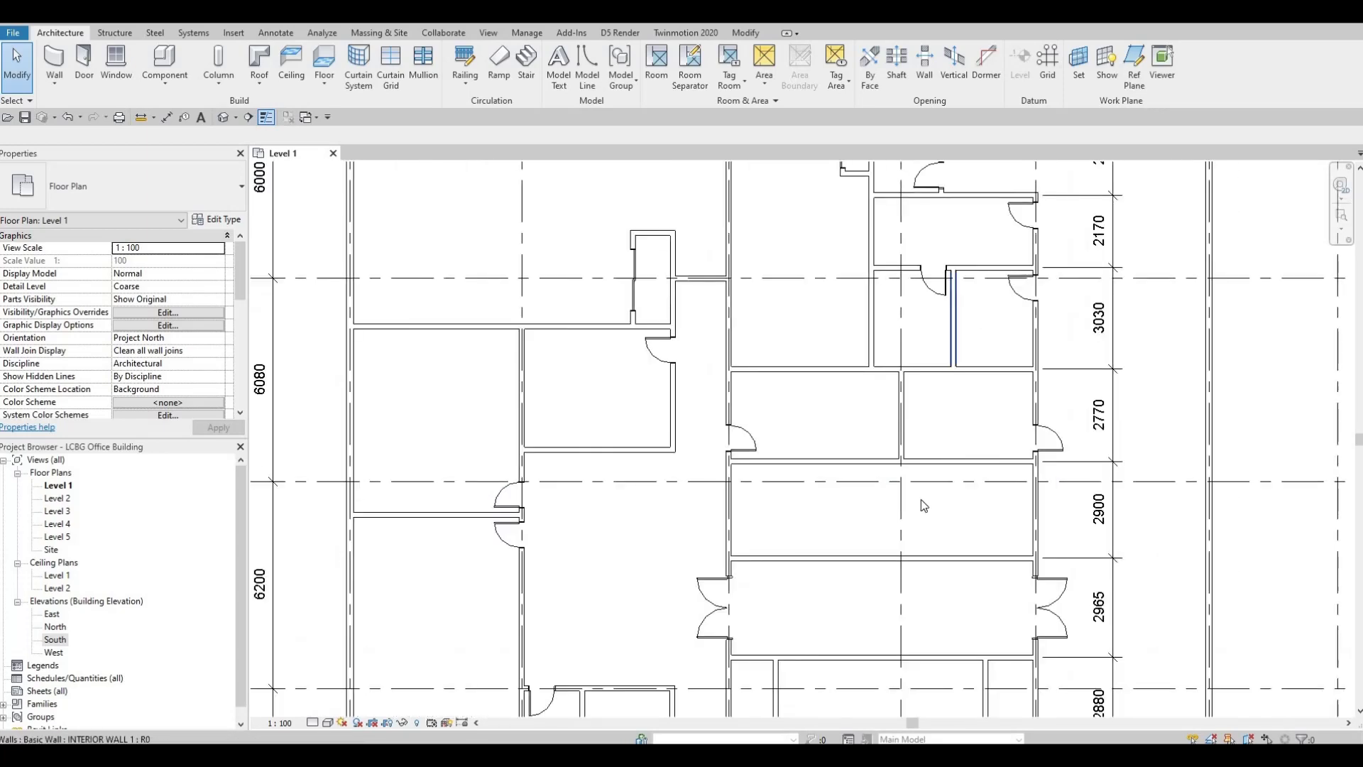
middle_click_drag(981, 342, 983, 400)
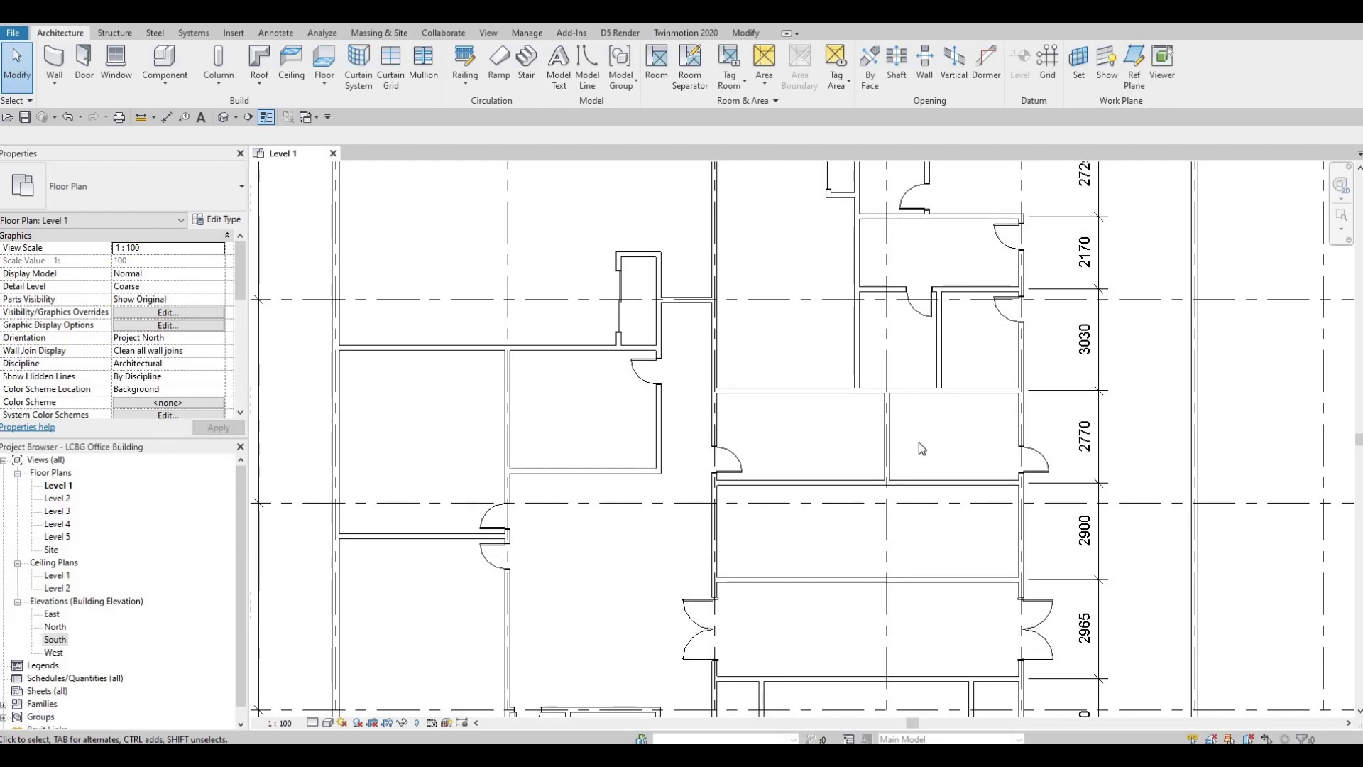
Draw an L-shaped INTERIOR WALL 1 closet enclosure, about 1900 mm long, from the dividing wall to the lower wall of the room just above grid 4
middle_click_drag(920, 447, 915, 408)
scroll(906, 383, "up", 1)
key("Escape")
key("Escape")
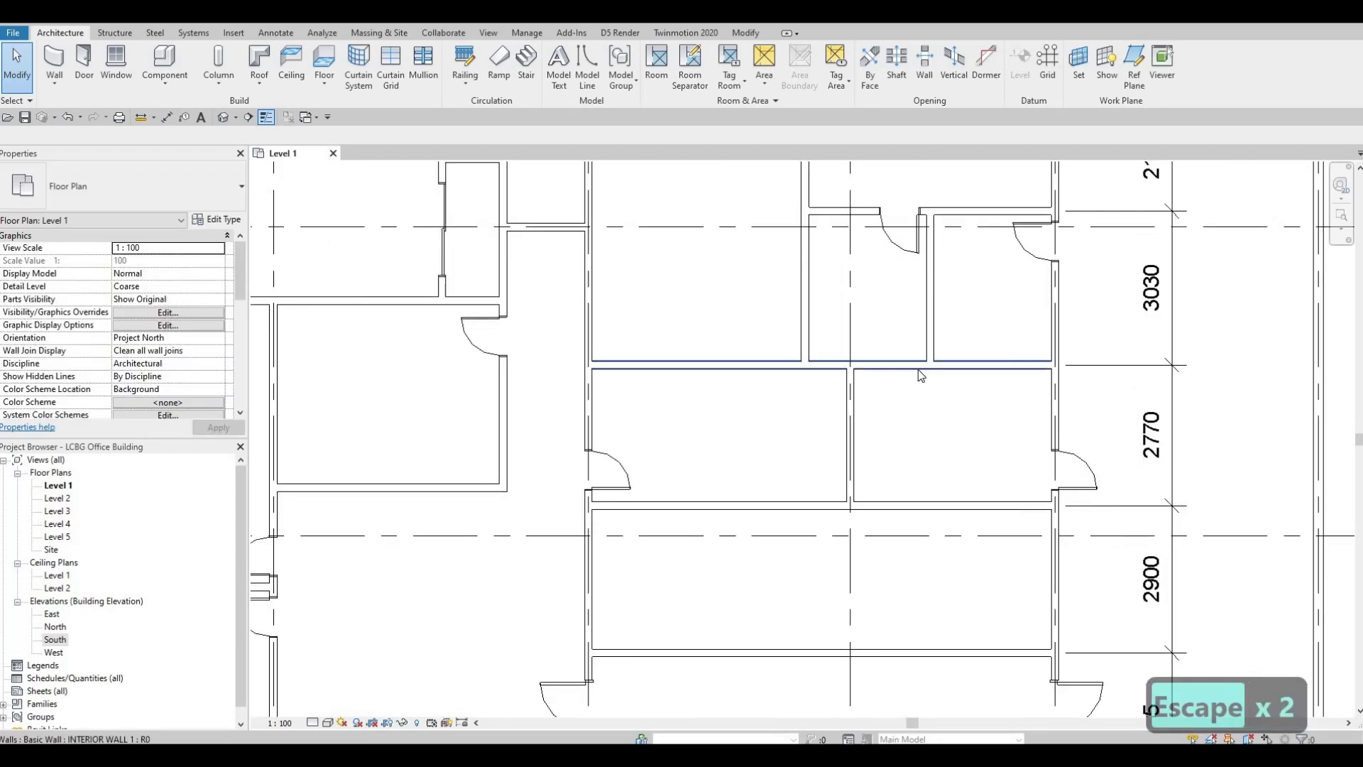
left_click(918, 368)
key("s")
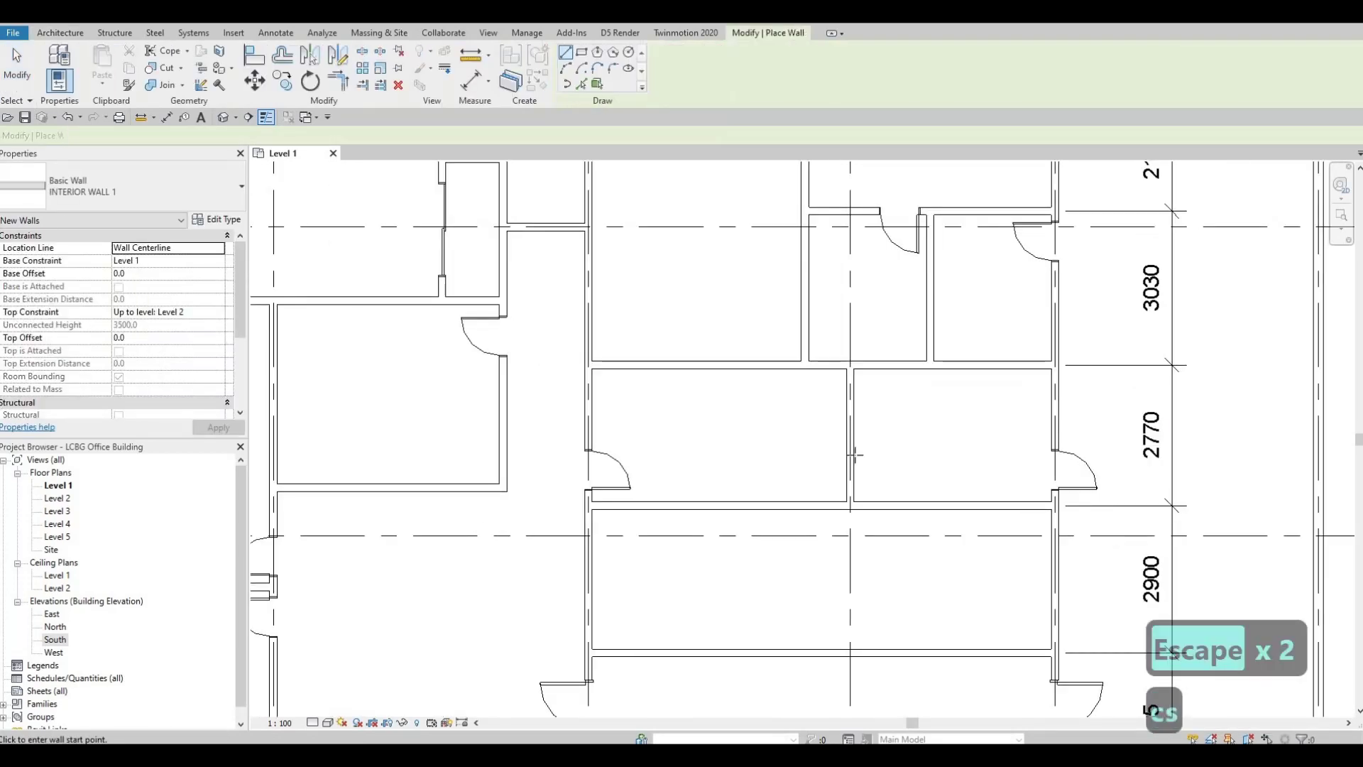
left_click(852, 465)
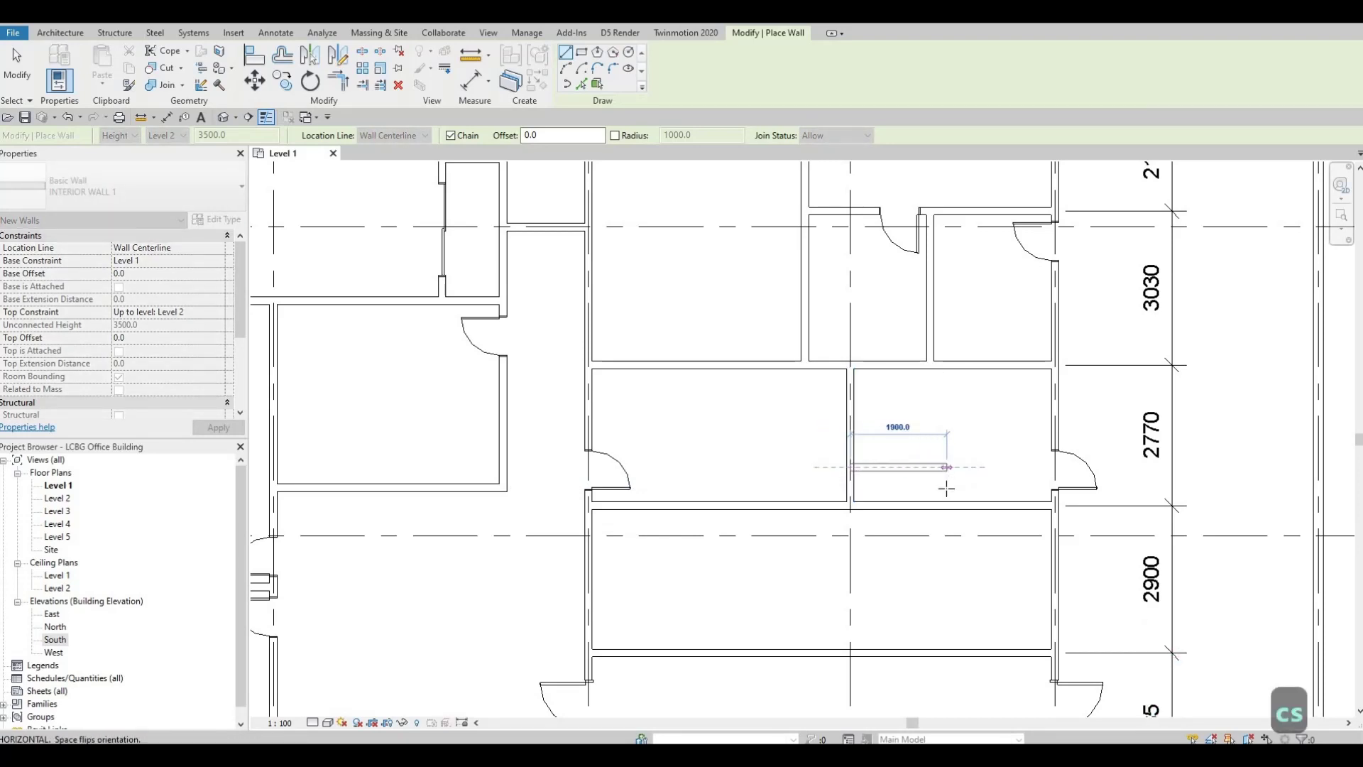
left_click(946, 467)
left_click(946, 502)
key("Escape")
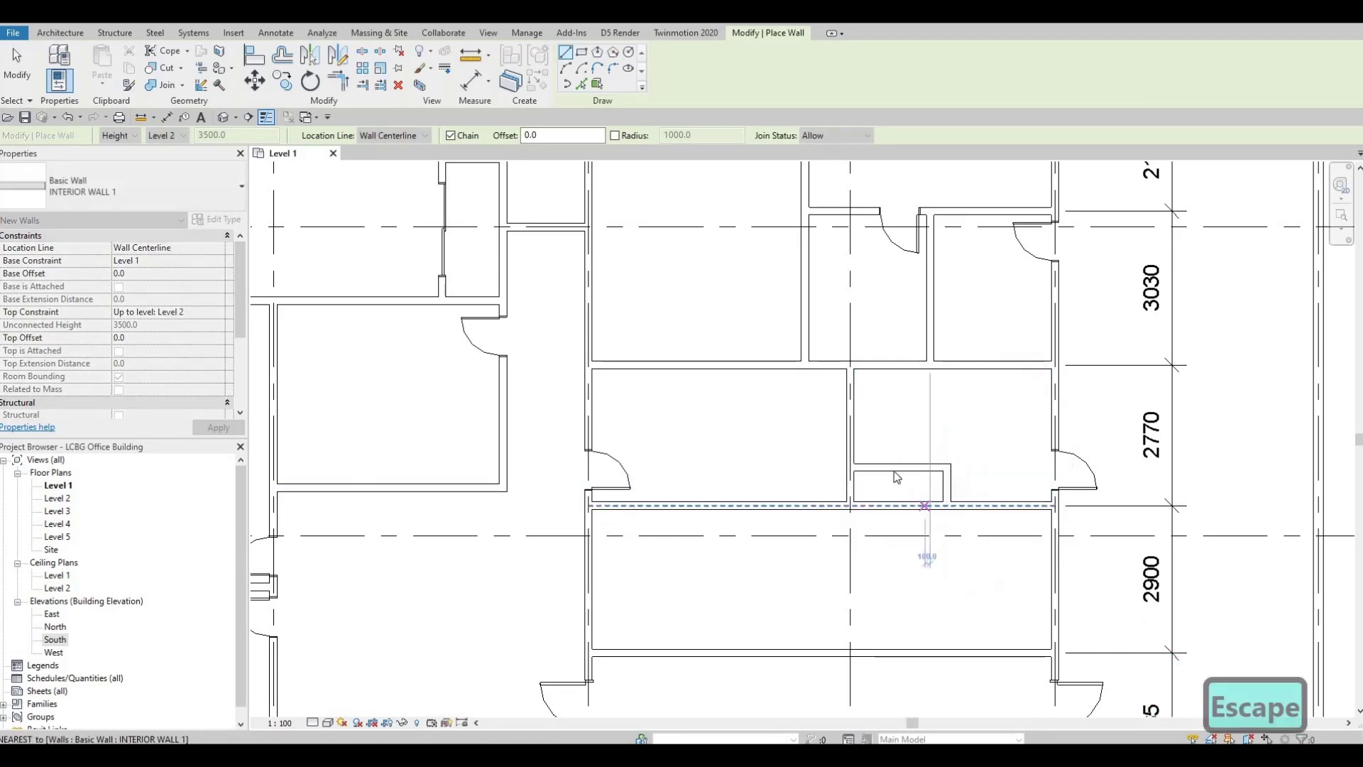
key("Escape")
key("Escape")
Set the new closet's horizontal wall to 800 mm from the room's lower wall
scroll(944, 454, "up", 2)
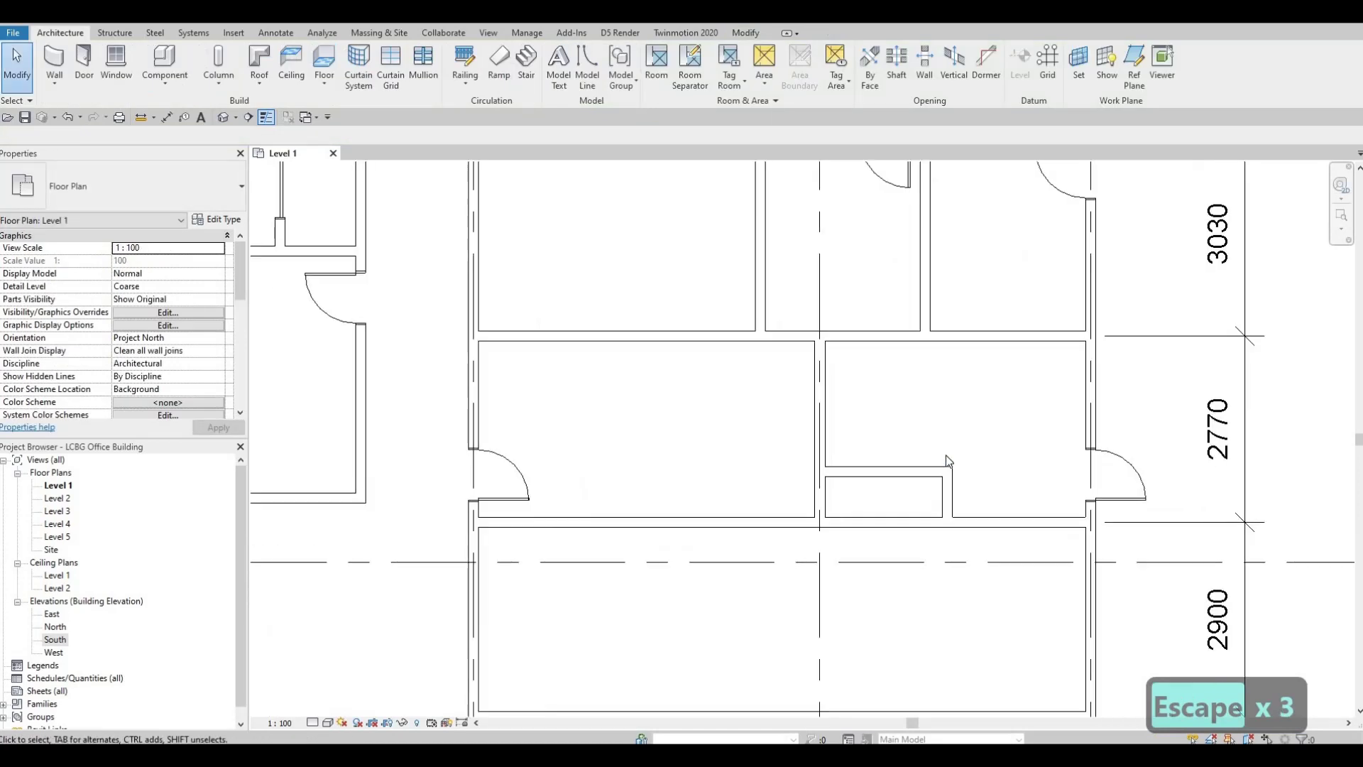
scroll(945, 454, "up", 2)
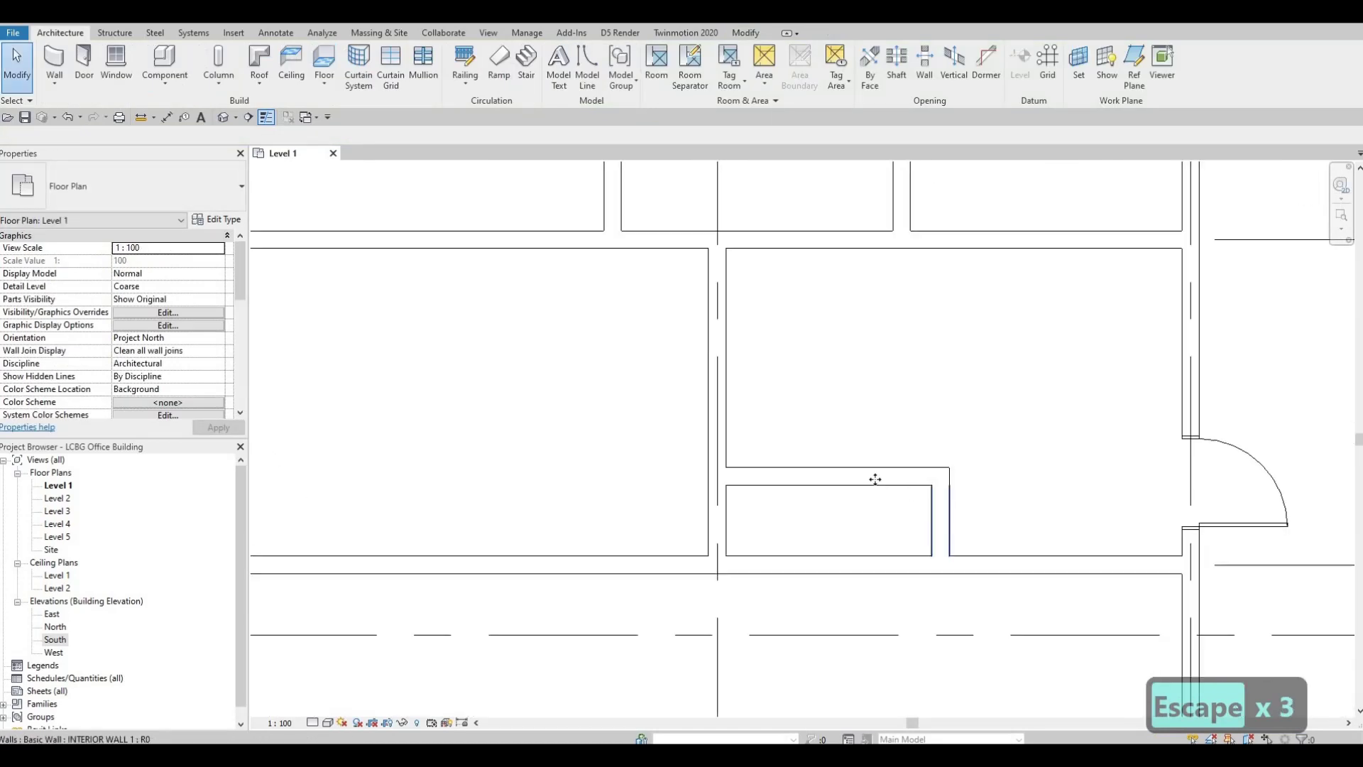
left_click(876, 479)
left_click(977, 522)
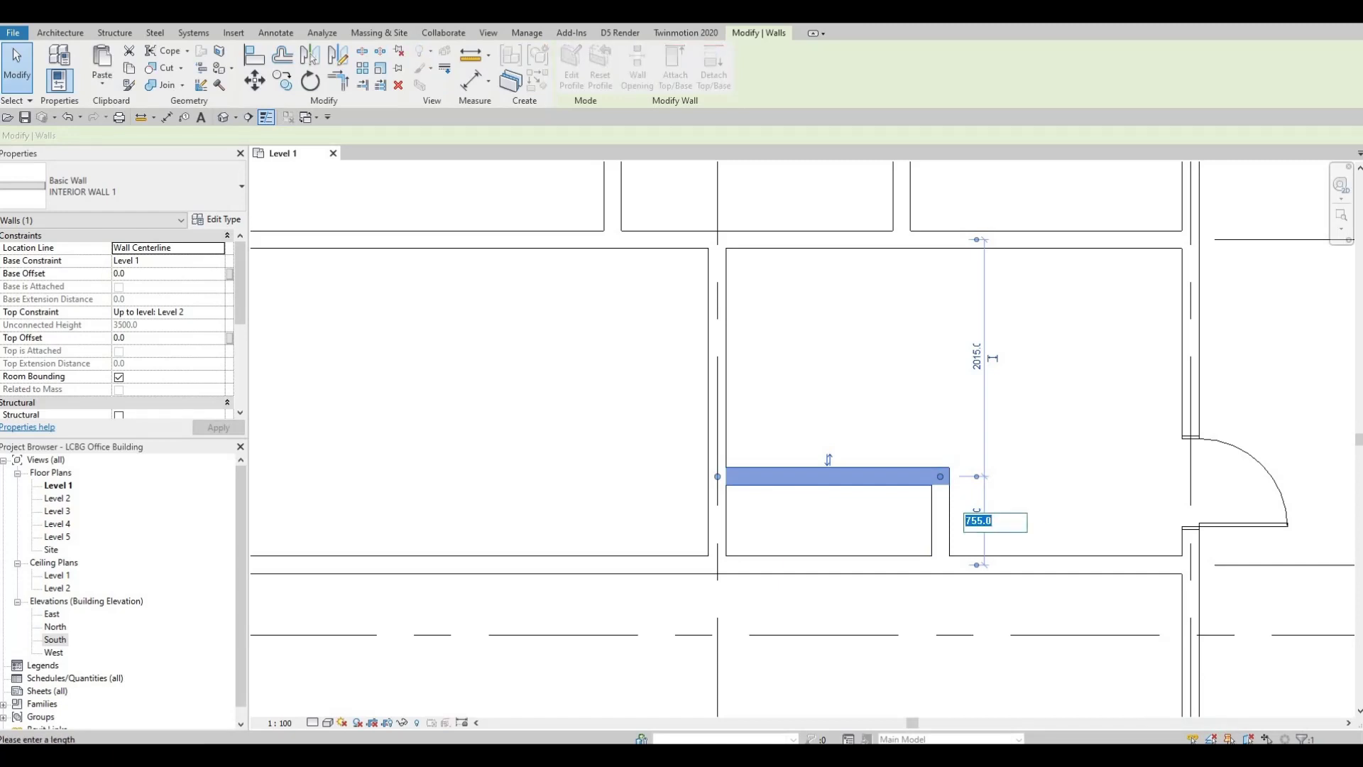
type("800")
key("Return")
key("Escape")
key("Escape")
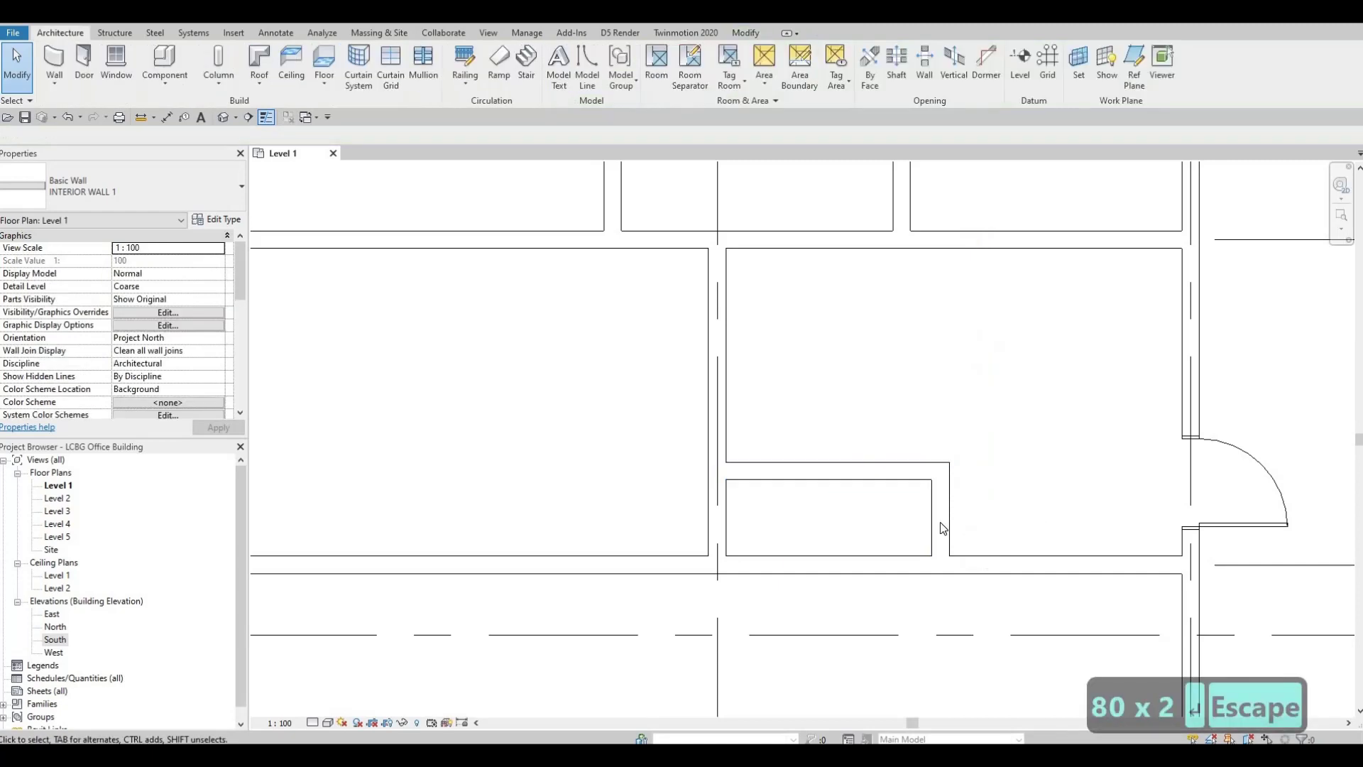
Set the new closet's short end wall to 1700 mm from the dividing wall
left_click(946, 525)
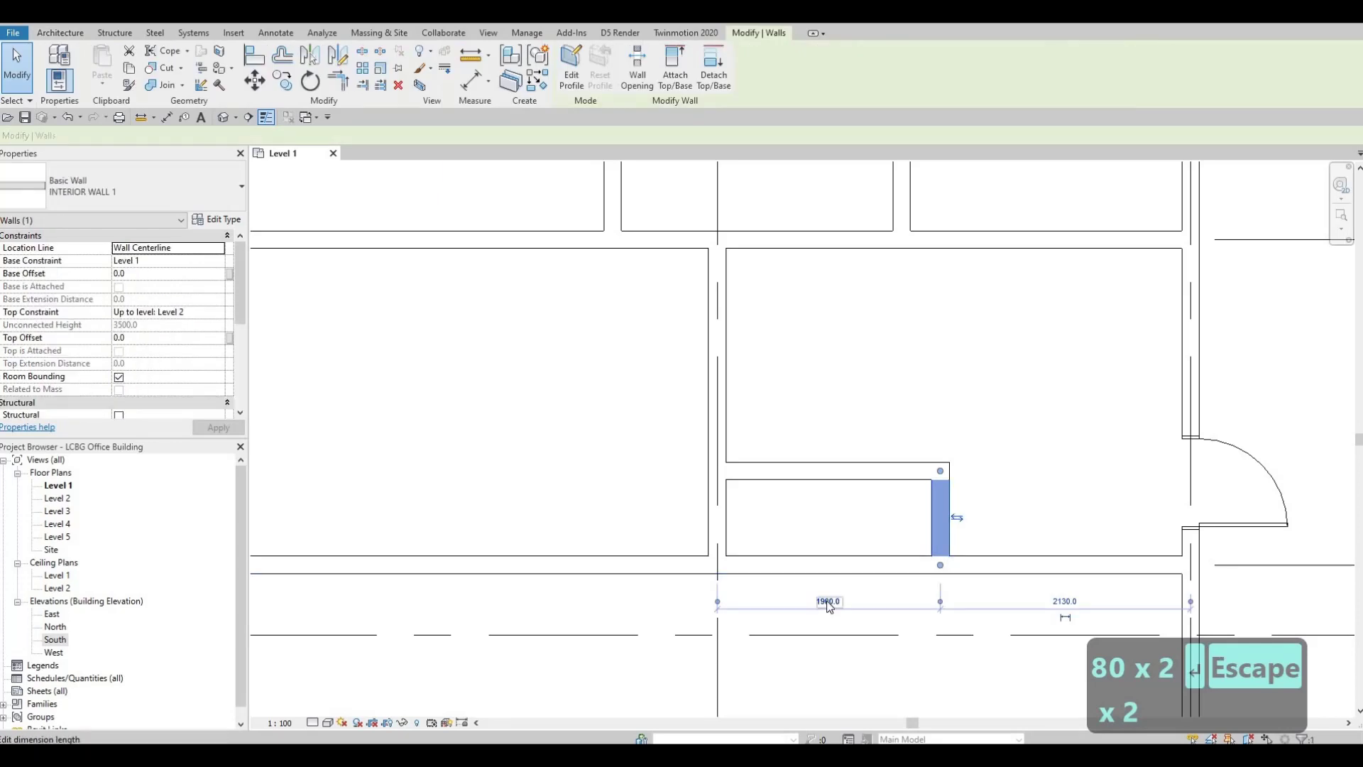
left_click(829, 600)
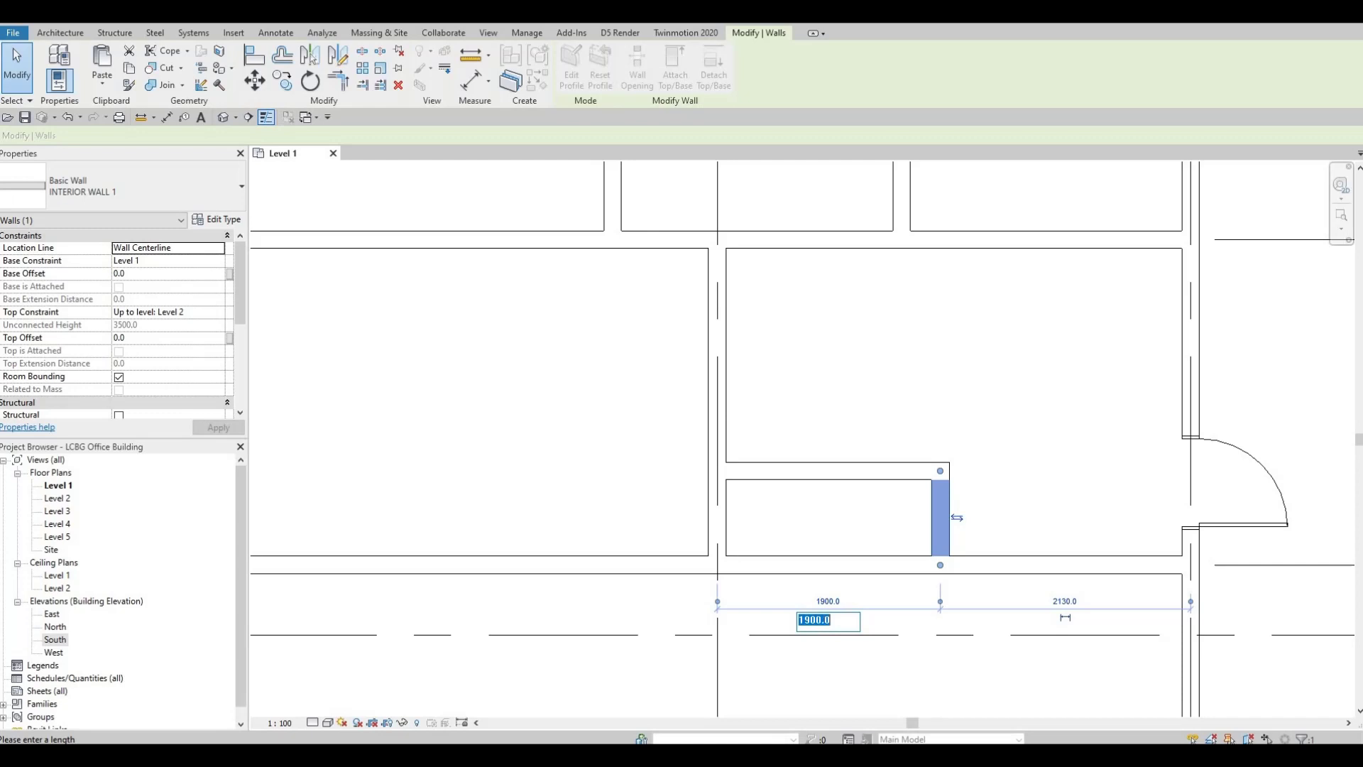
type("180")
key("BackSpace")
key("BackSpace")
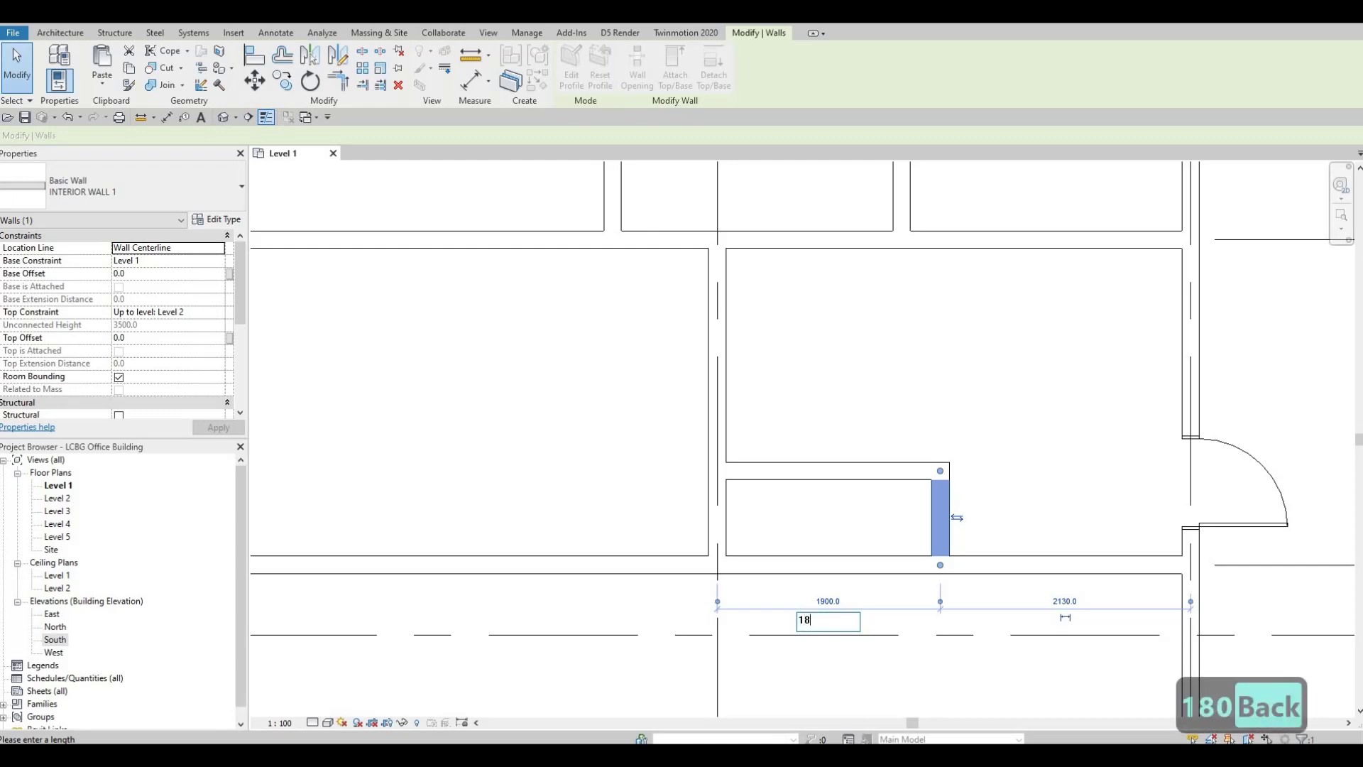
type("700")
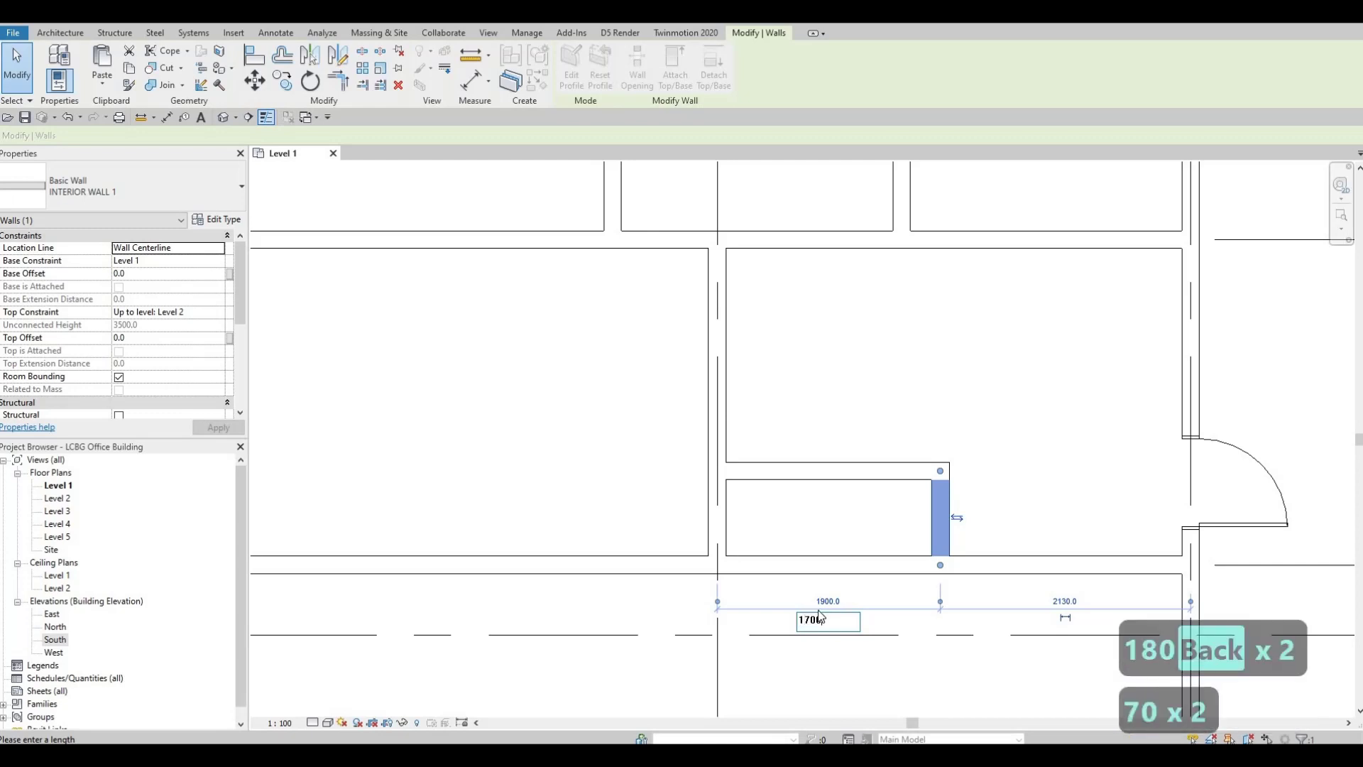
key("Return")
key("Escape")
key("Escape")
Check the existing closets and their sliding doors around grids 2 to 5, along with the new enclosure
middle_click_drag(824, 495, 829, 521)
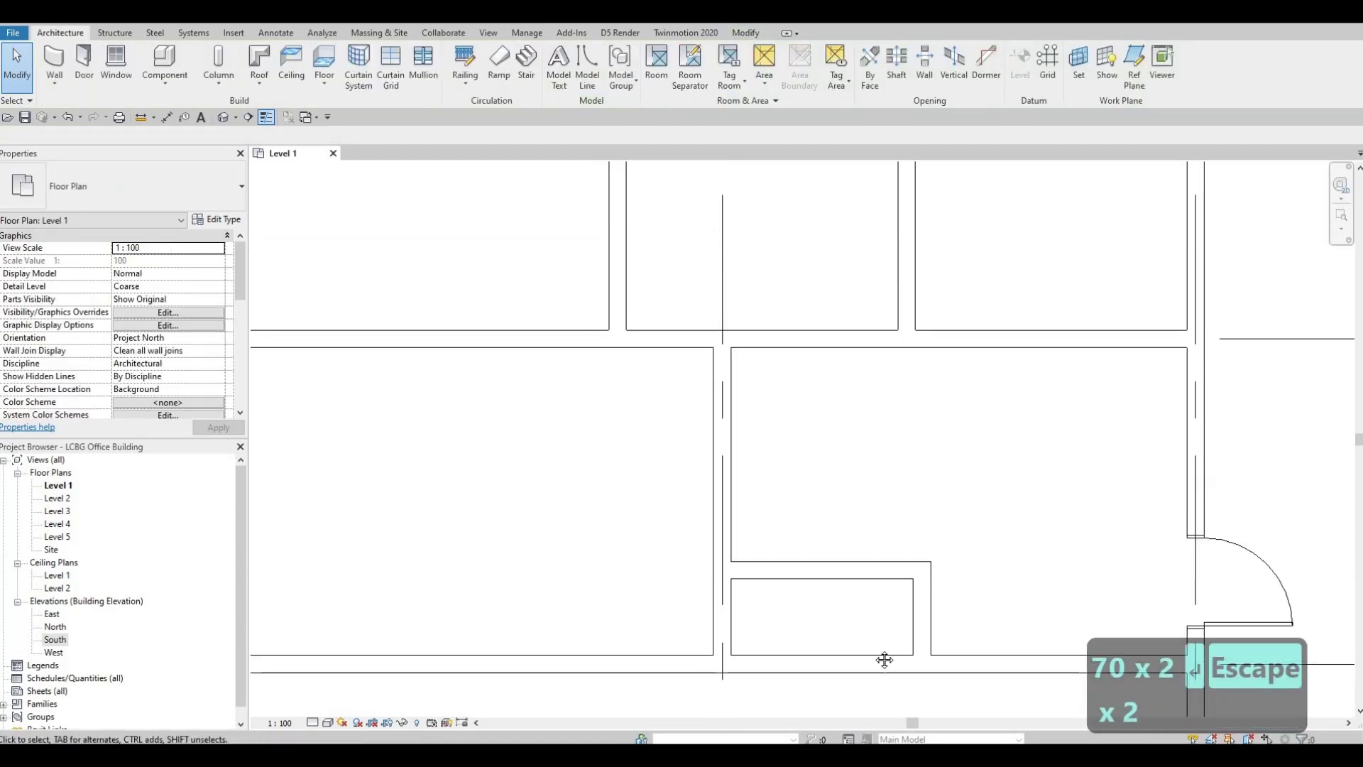
scroll(904, 439, "down", 5)
scroll(969, 363, "down", 1)
key("Escape")
key("Escape")
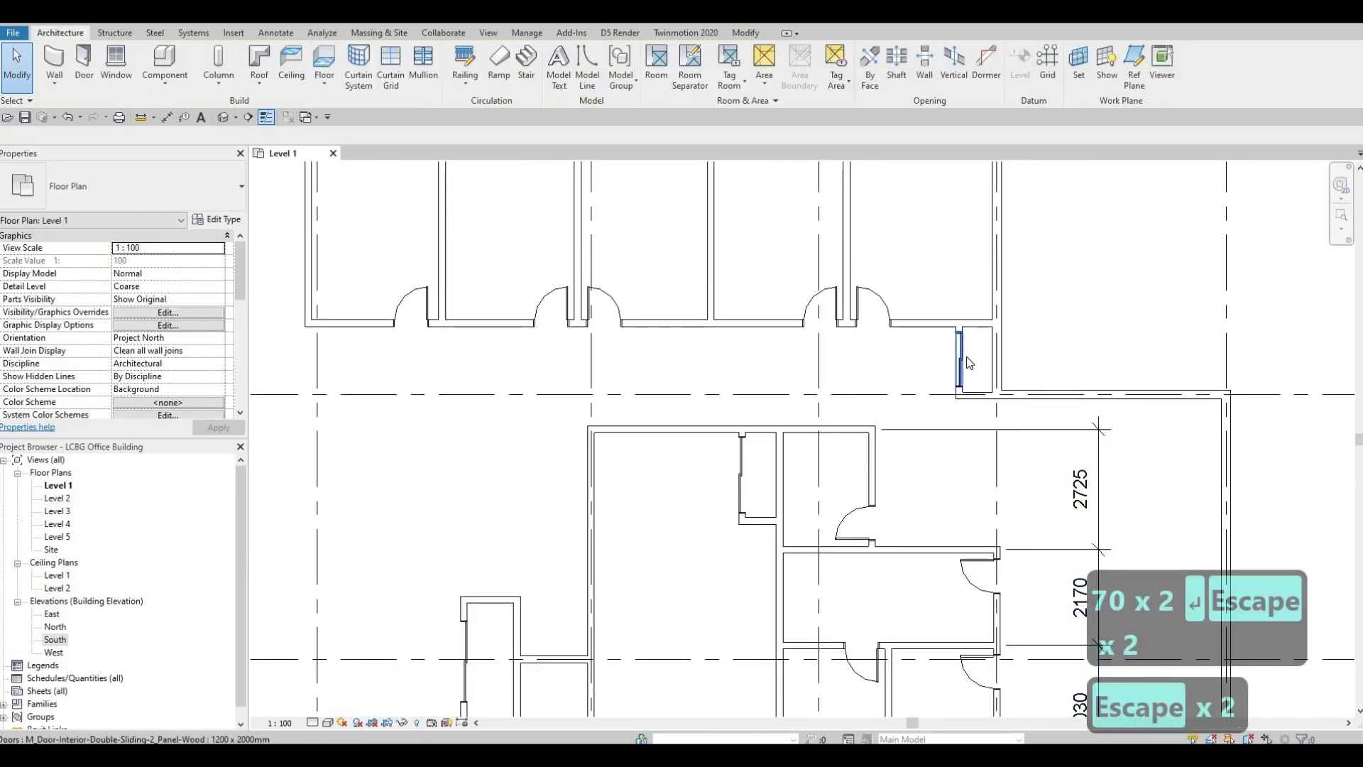
left_click(958, 362)
key("Escape")
middle_click_drag(450, 502, 441, 405)
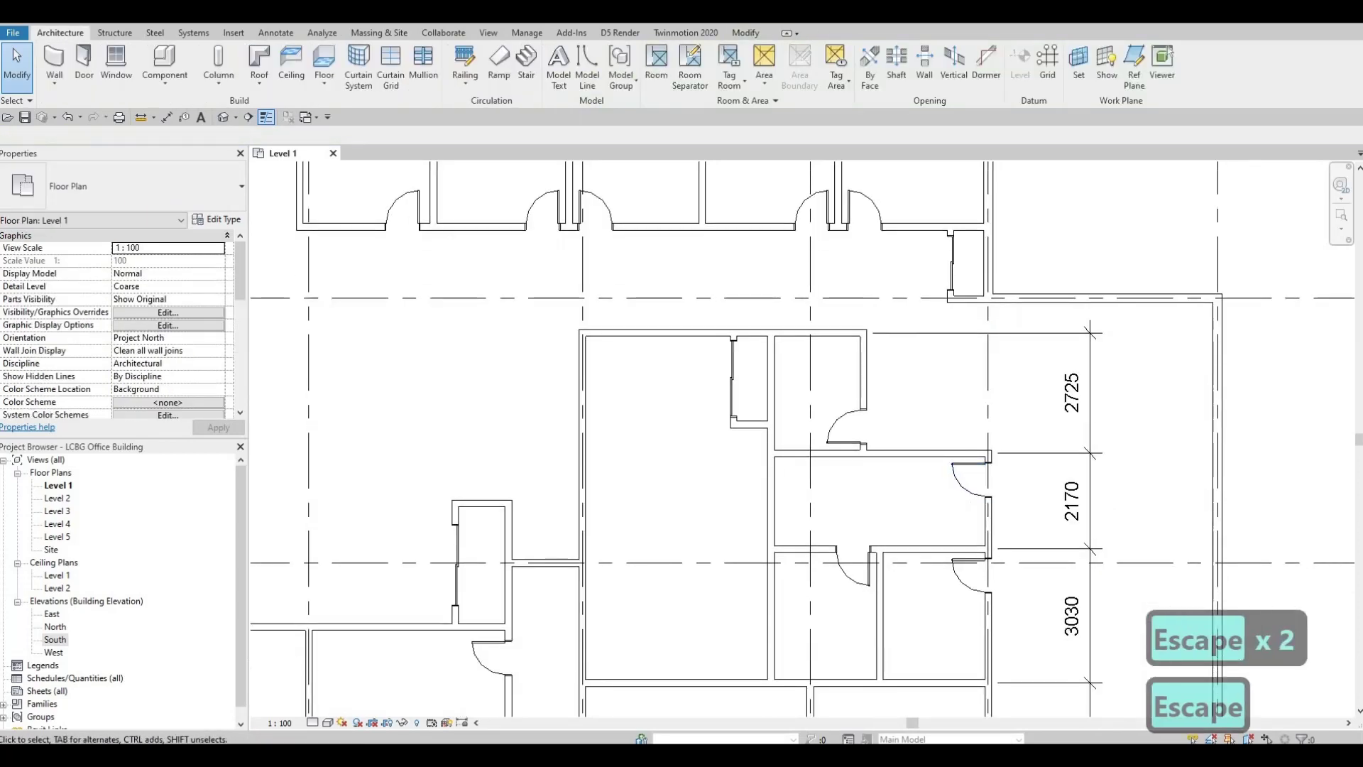
middle_click_drag(963, 598, 940, 523)
scroll(940, 523, "down", 1)
middle_click_drag(822, 588, 849, 450)
key("Escape")
key("Escape")
middle_click_drag(735, 563, 739, 464)
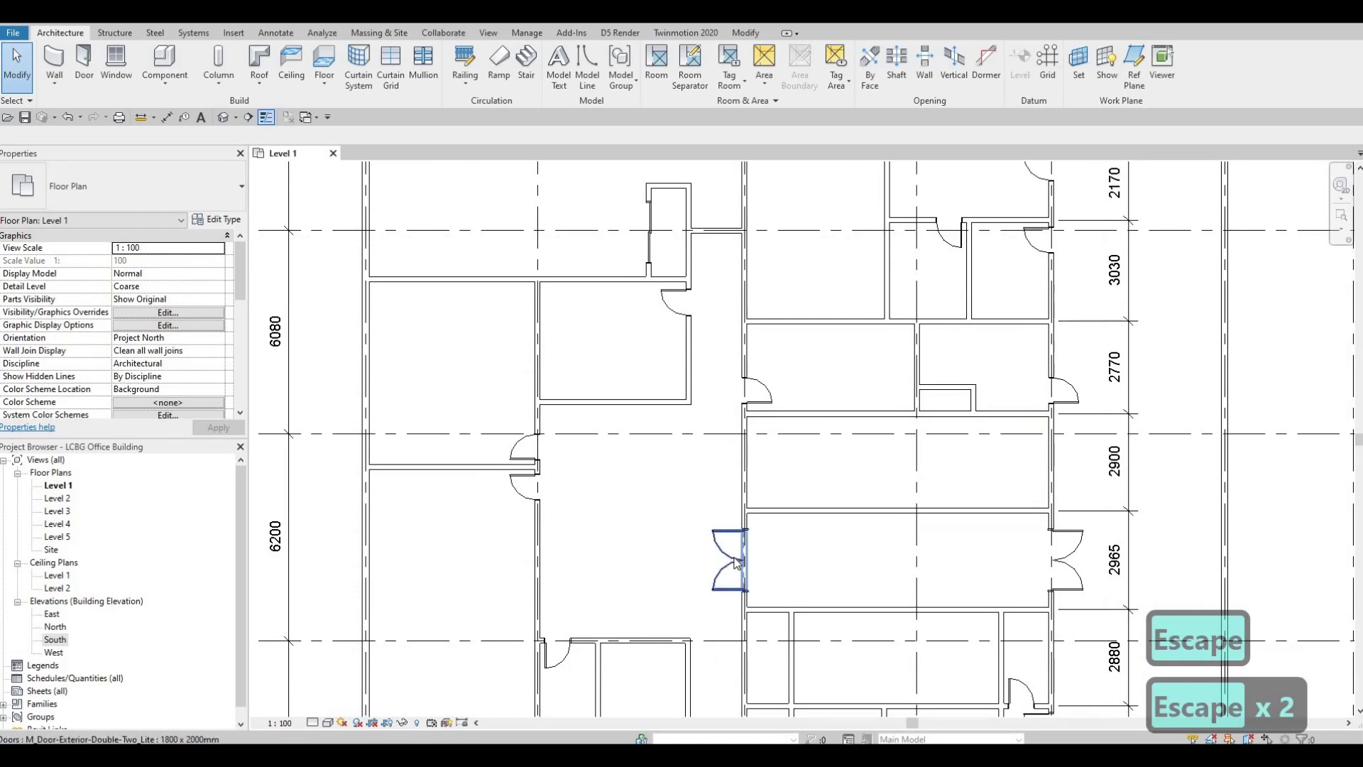
Start loading a family and preview the door families in the Residential folder for a suitable closet door
left_click(234, 33)
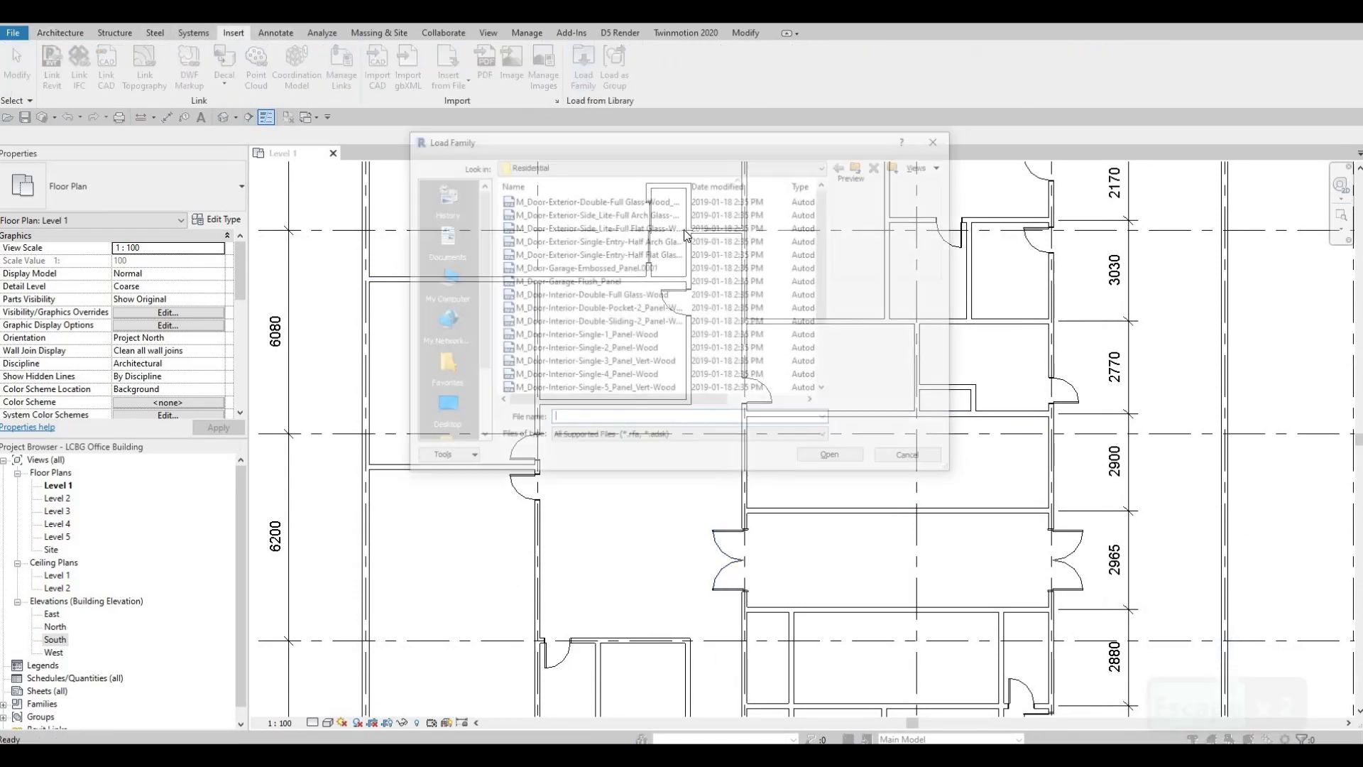
left_click(635, 295)
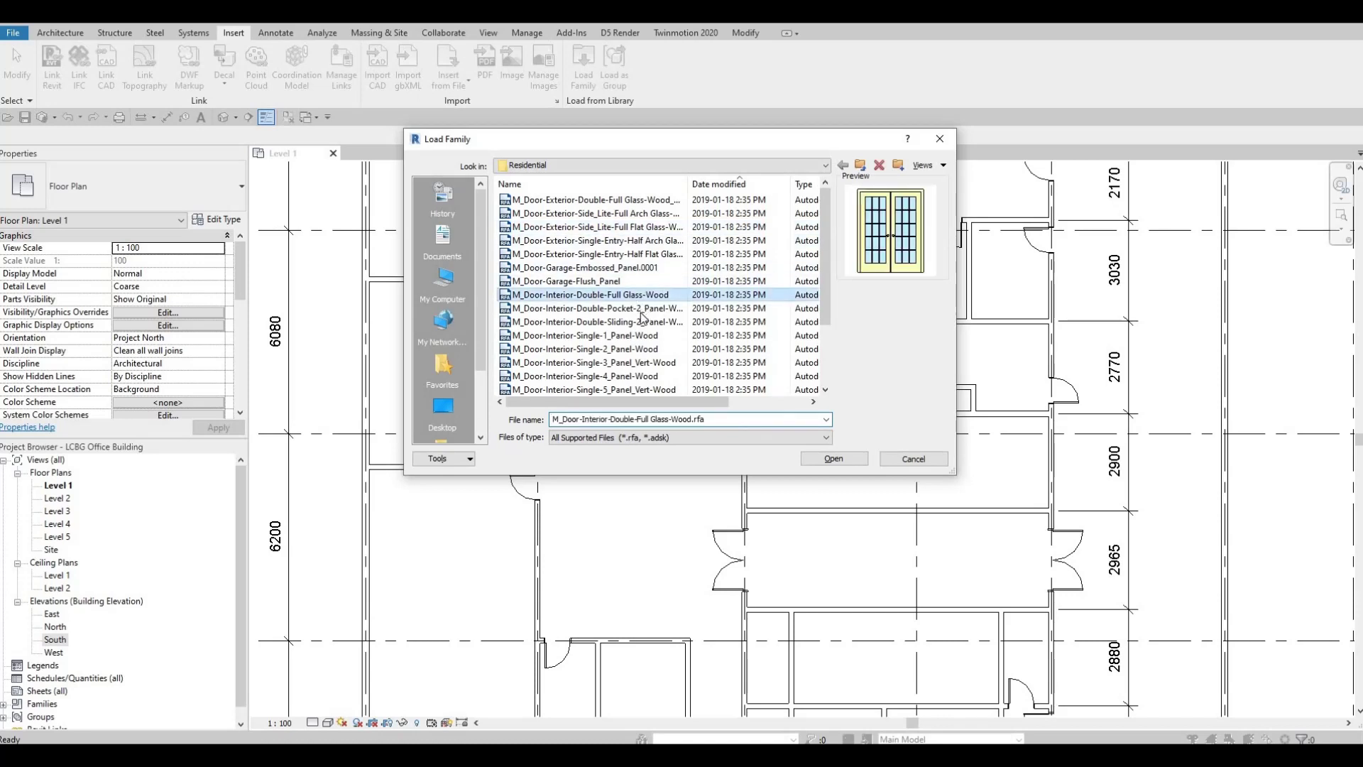
left_click(638, 308)
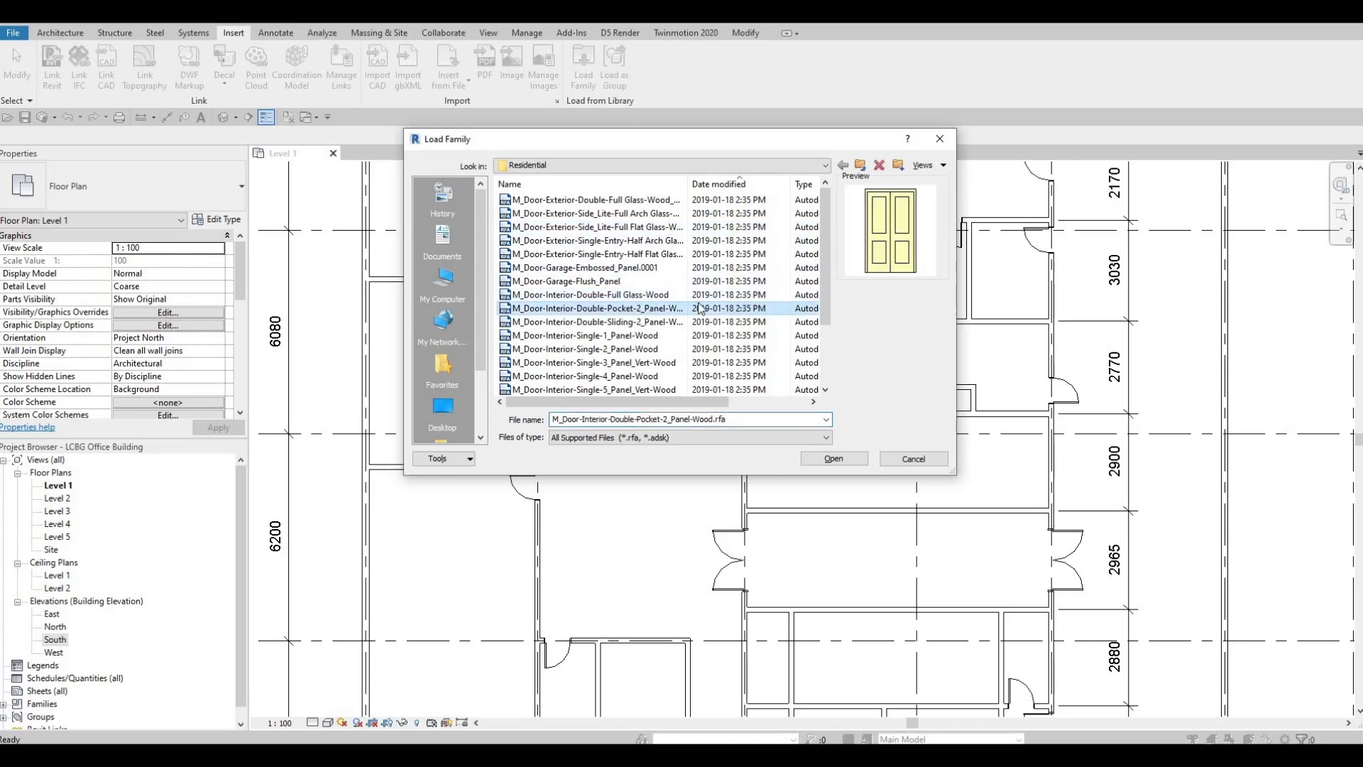
left_click(643, 322)
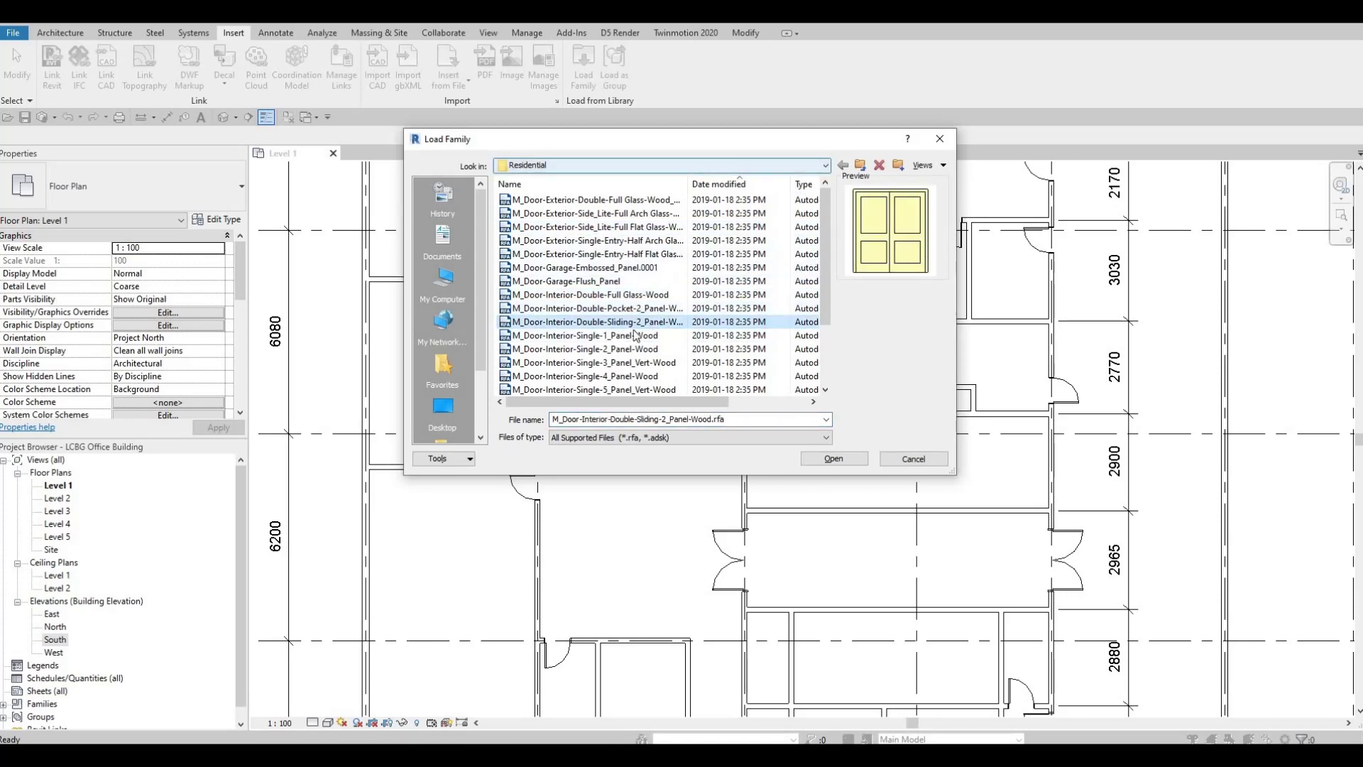
scroll(634, 328, "down", 2)
left_click(628, 347)
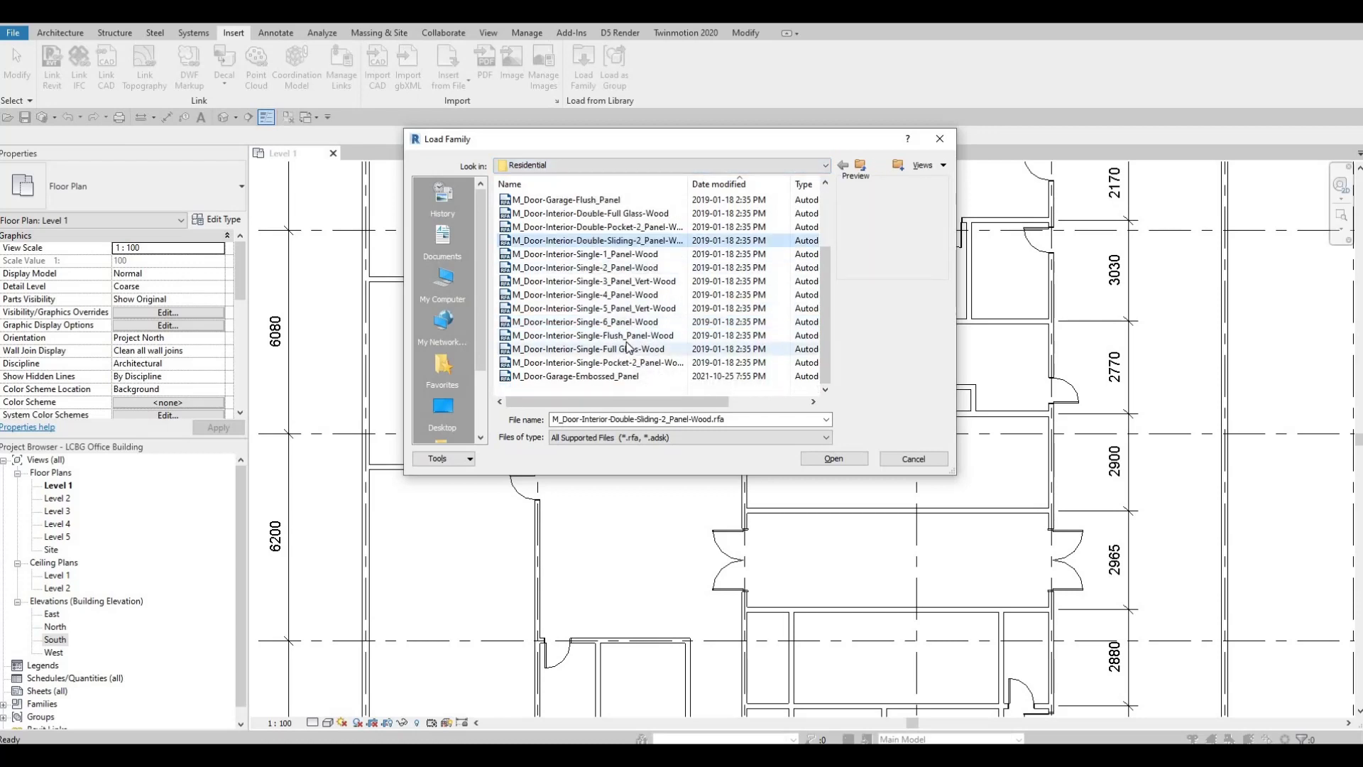
key("Up")
key("Up")
key("Up")
key("Up")
key("Up")
key("Up")
key("Up")
key("Up")
key("Up")
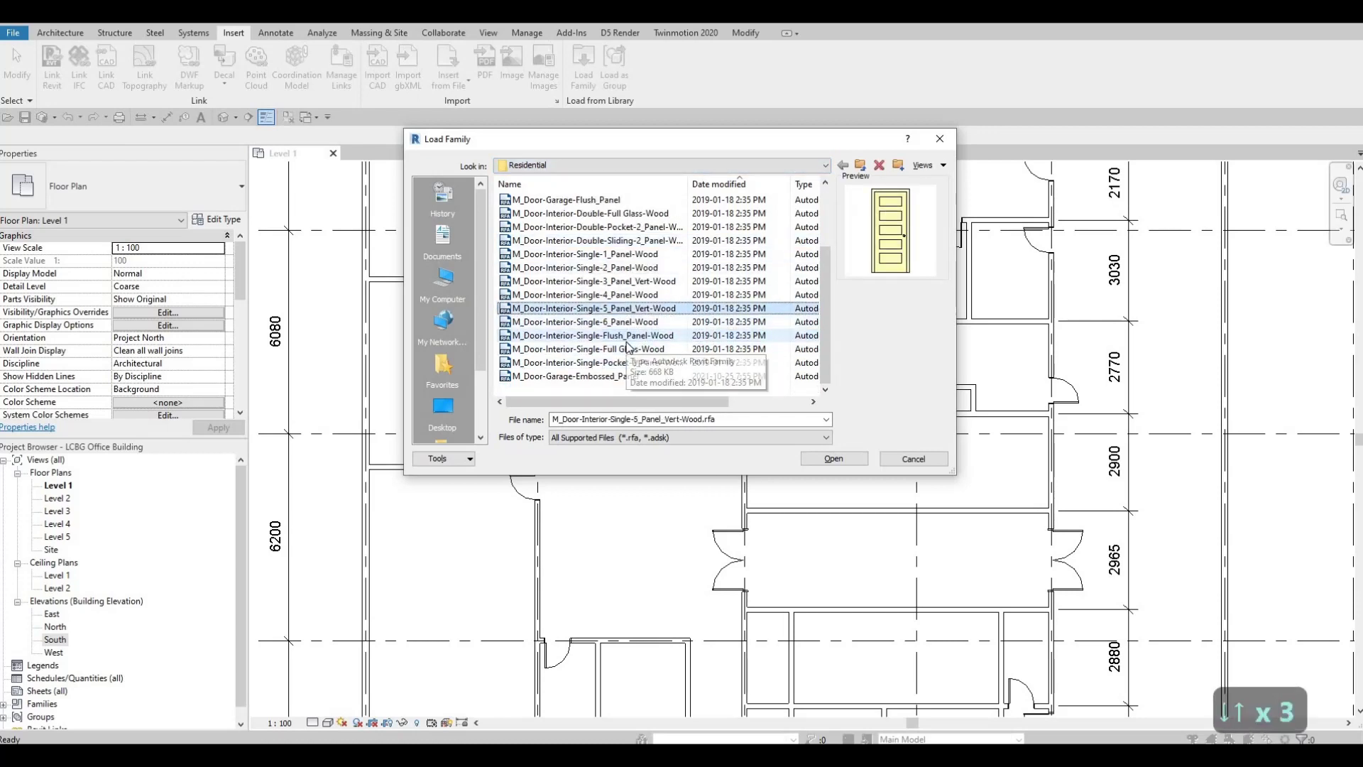
key("Up")
key("Up")
key("Up")
key("Up")
key("Up")
key("Up")
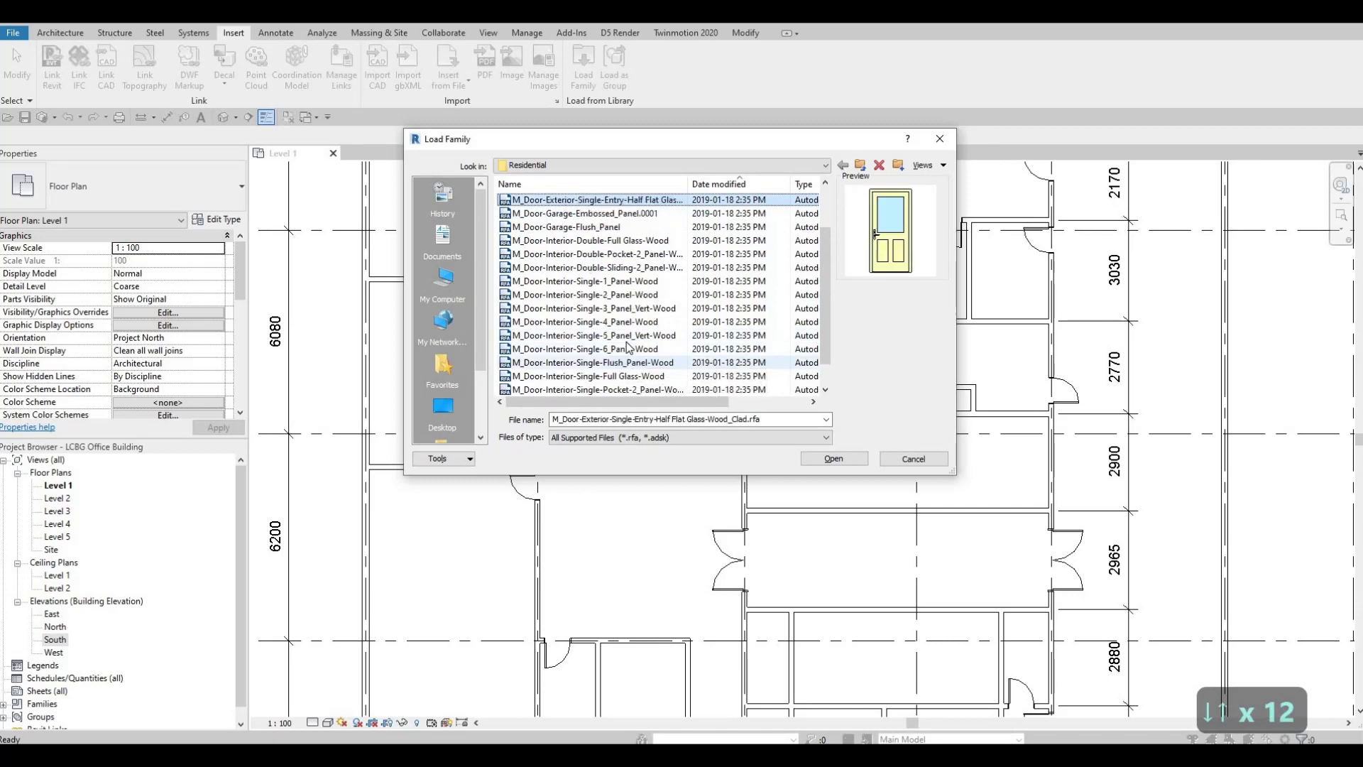
Go up to the Doors folder and preview its door families from M_Door-Overhead-Rolling through M_Door-Opening
left_click(826, 165)
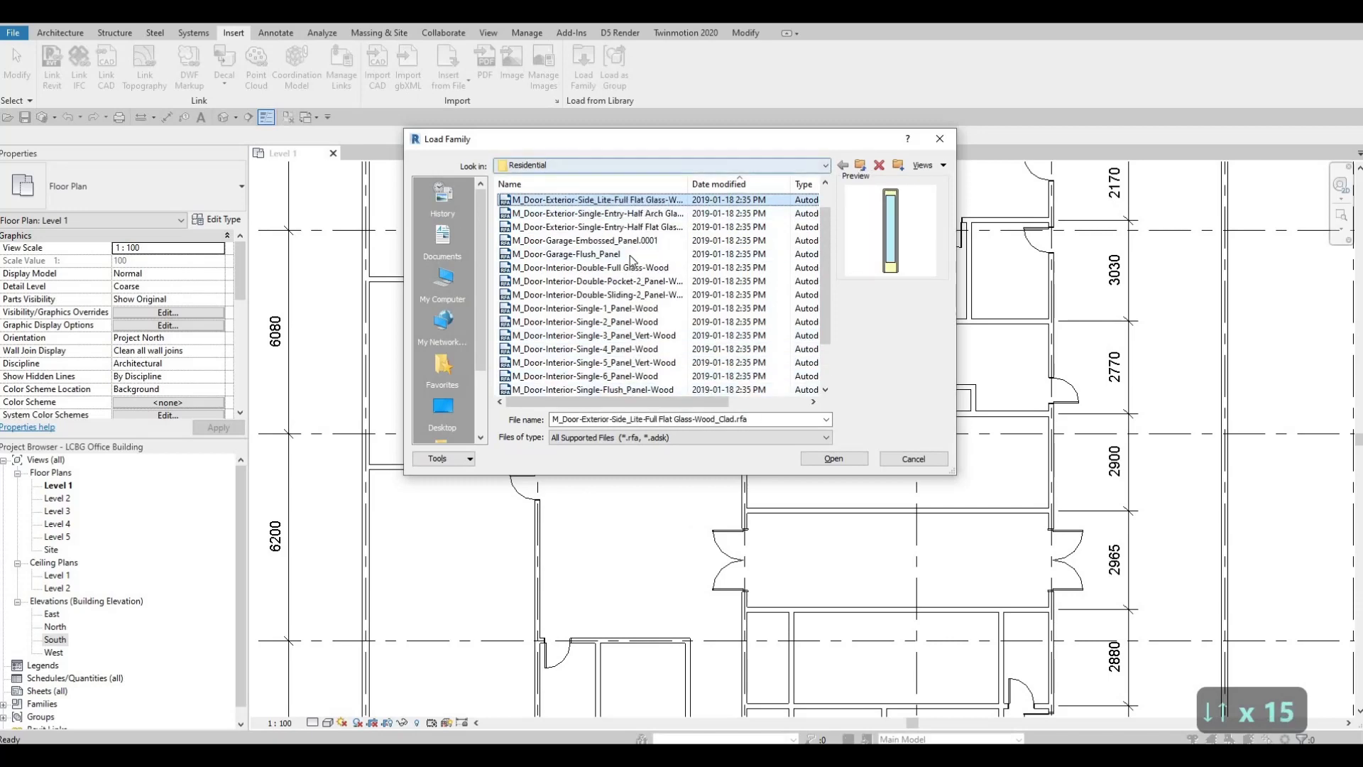
left_click(609, 214)
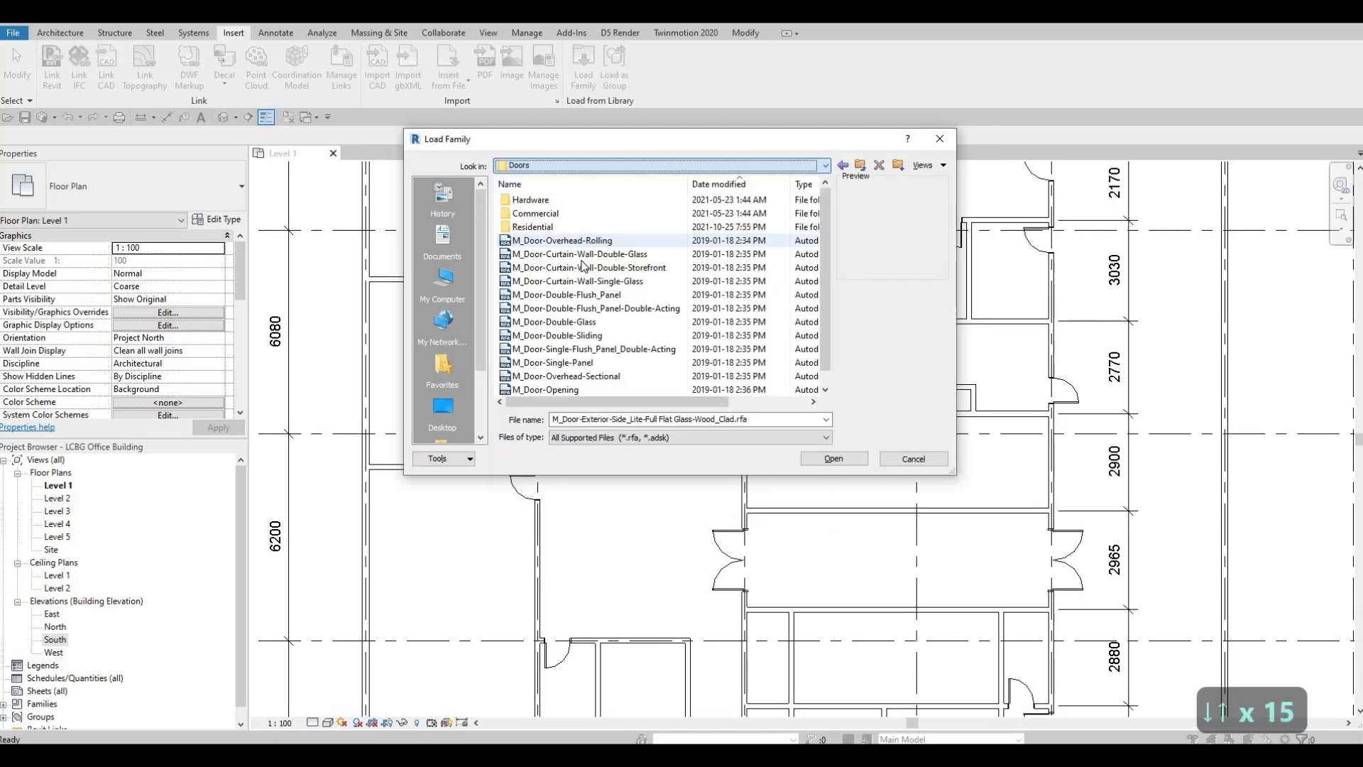
left_click(579, 242)
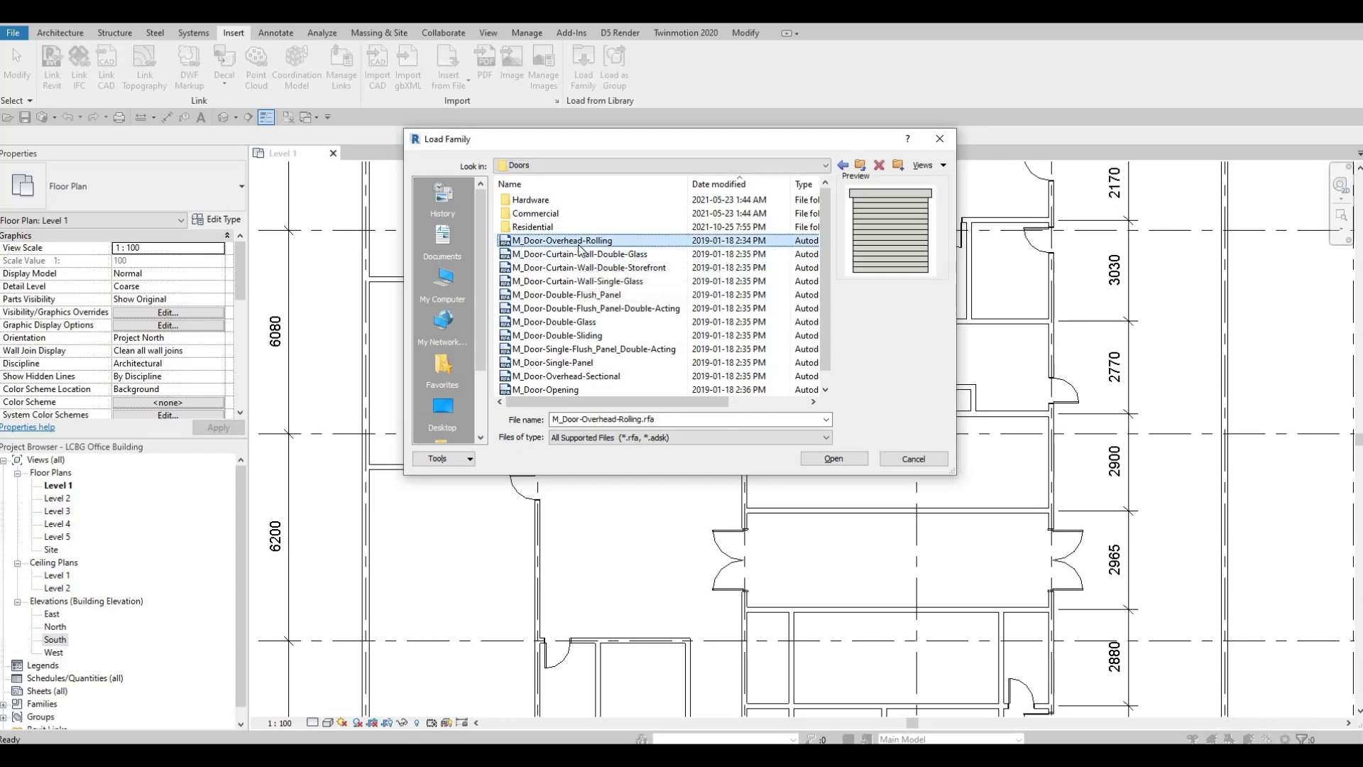
key("Down")
key("Down")
key("Down")
key("Down")
key("Down")
key("Down")
key("Down")
key("Down")
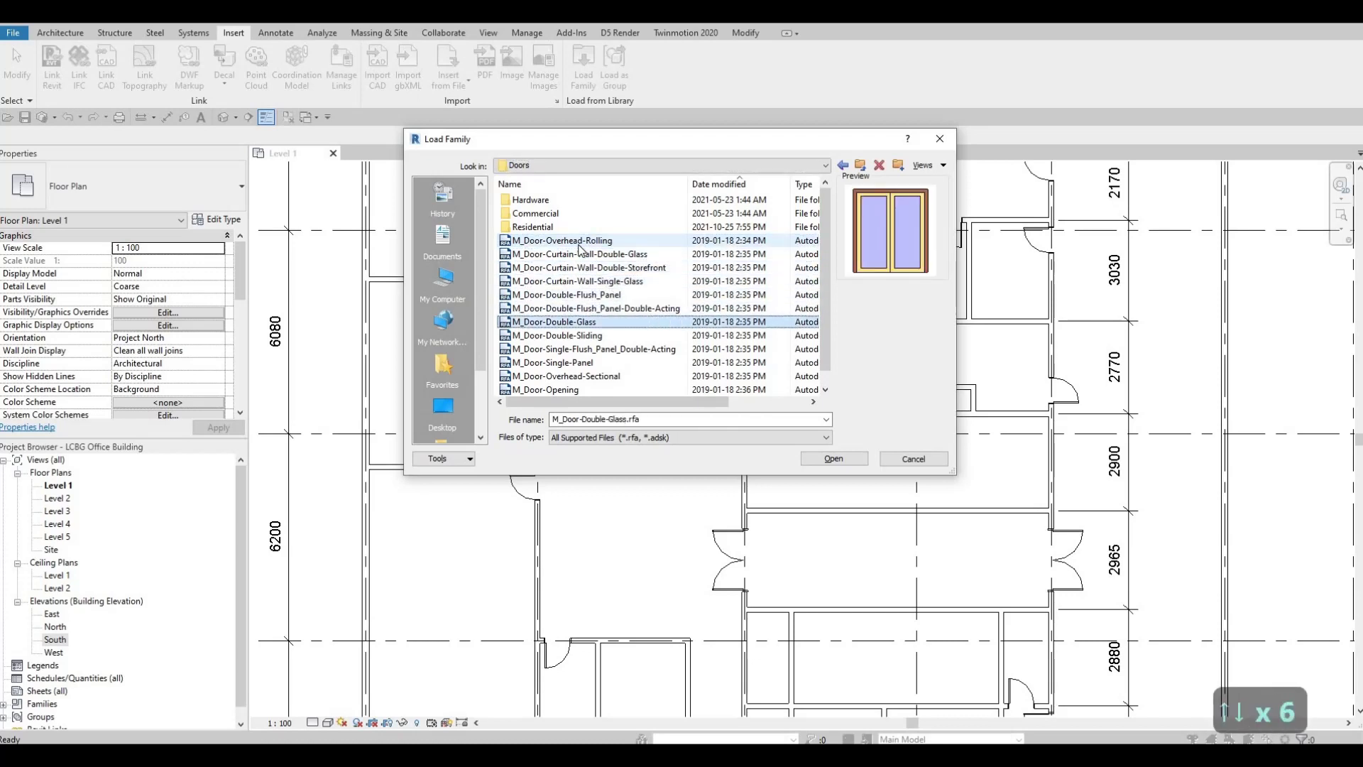
key("Down")
key("Down")
key("Down")
key("Down")
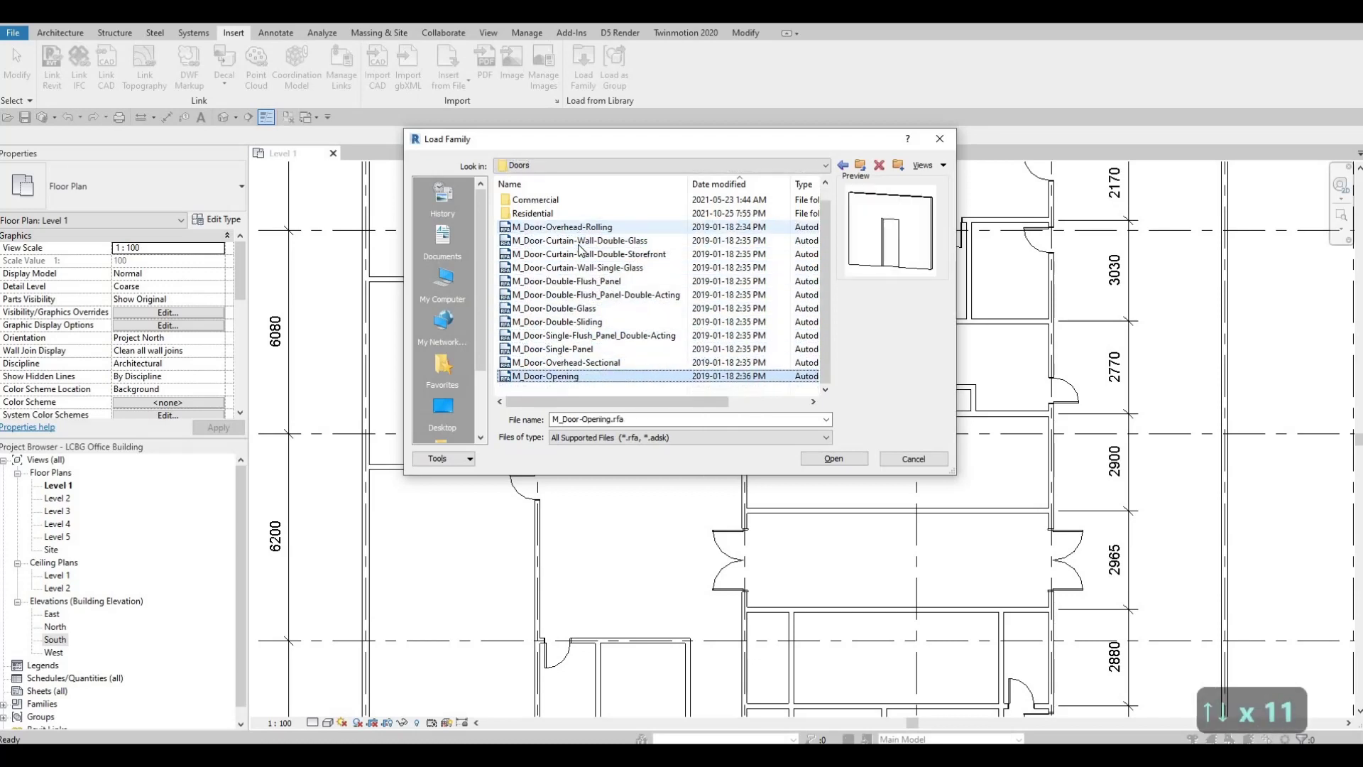
Browse the door families in the Commercial folder and choose M_Door-Passage-Double-Flush
scroll(561, 231, "up", 1)
left_click(556, 215)
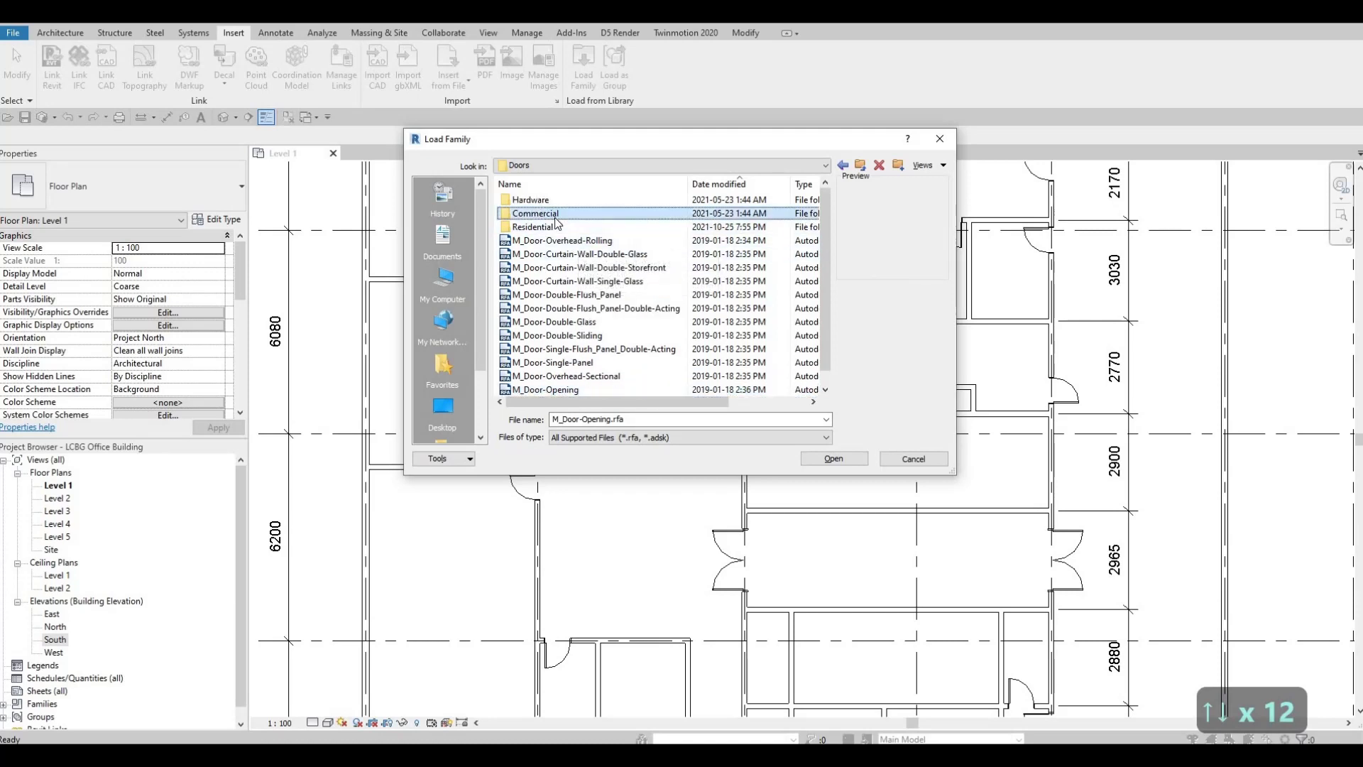
key("Return")
left_click(568, 200)
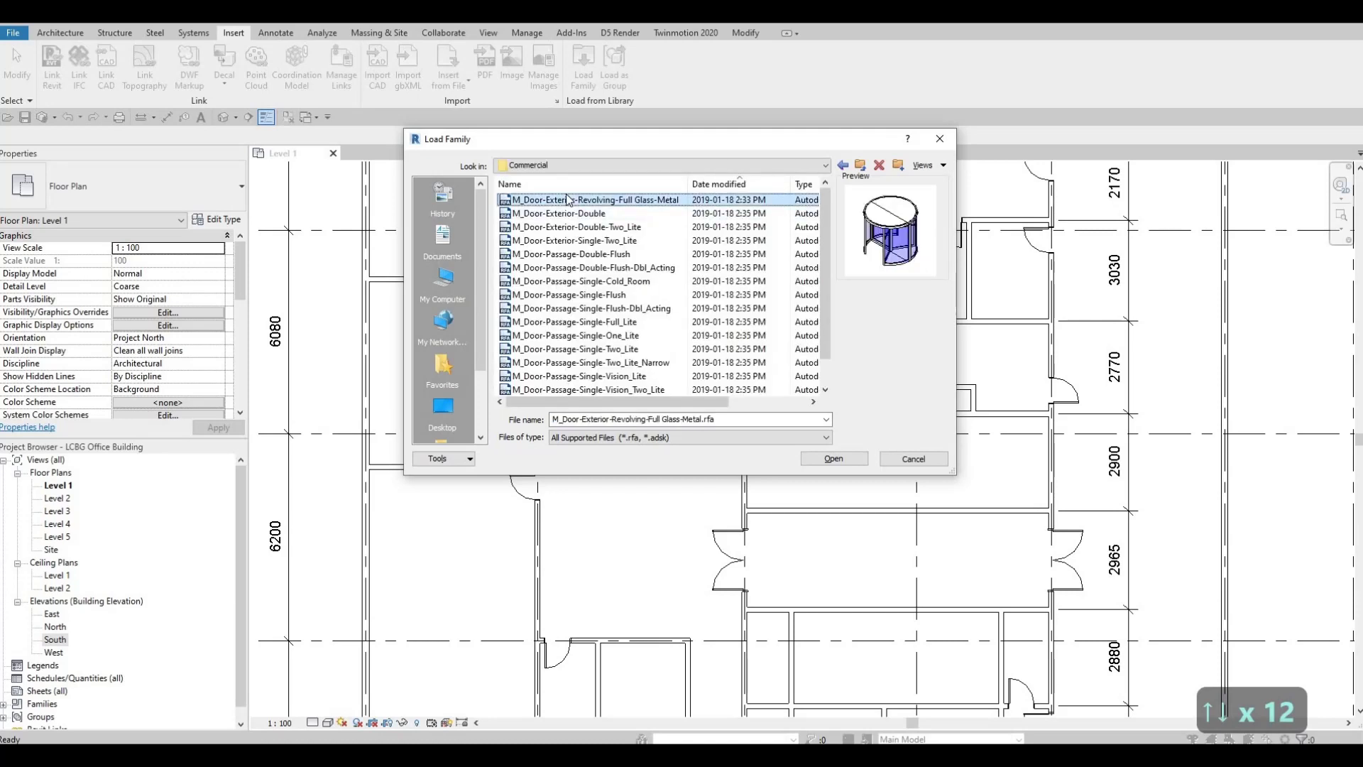
key("Down")
key("Down")
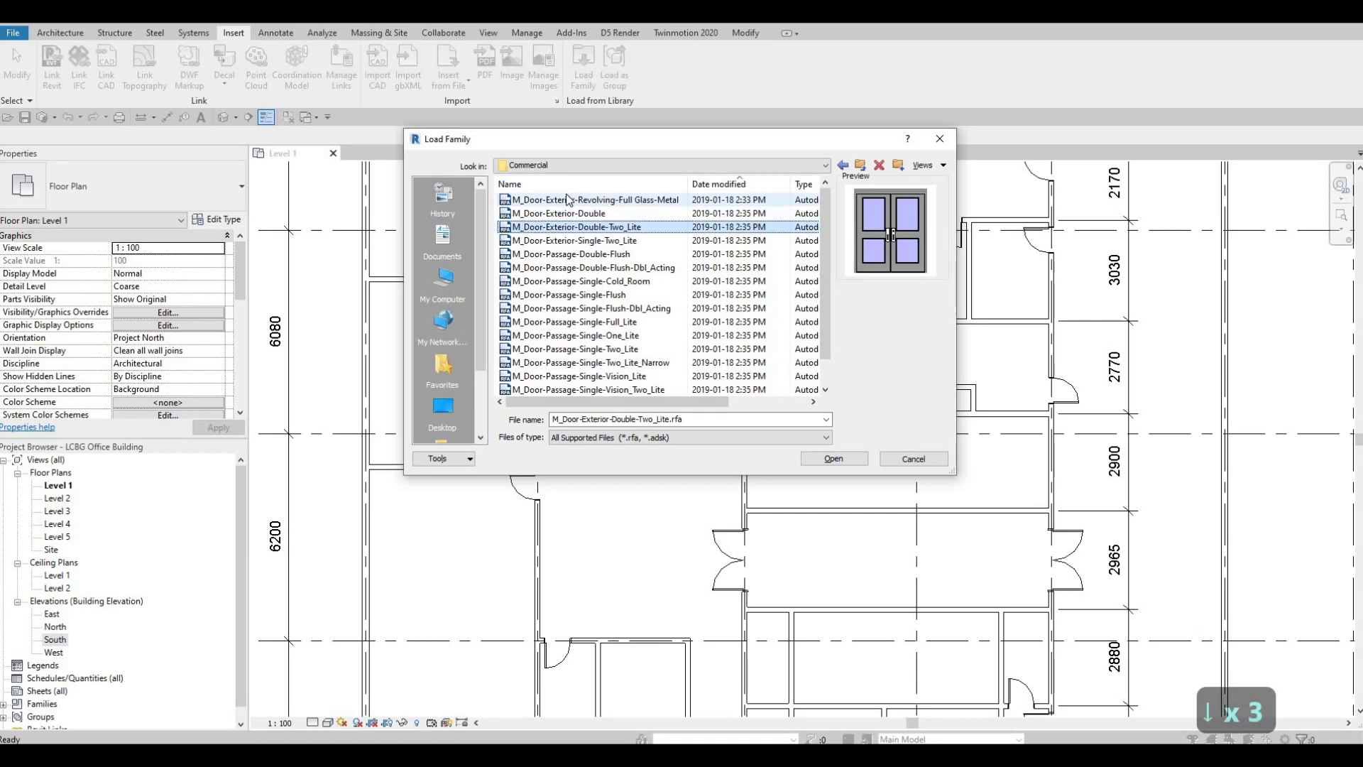
key("Down")
key("Down")
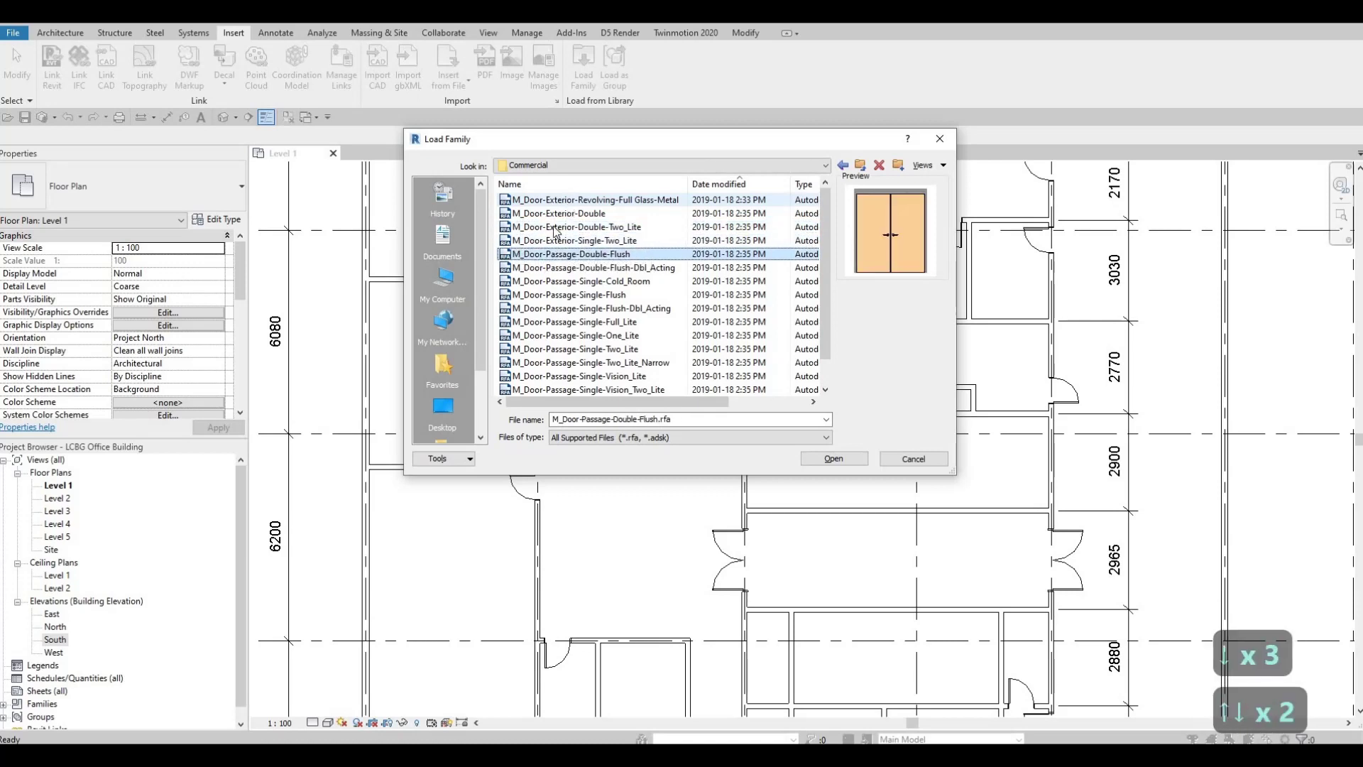
Load the double-flush door family with all its types from 1700 x 2000mm to 2400 x 2100mm
left_click(824, 460)
left_click(655, 355)
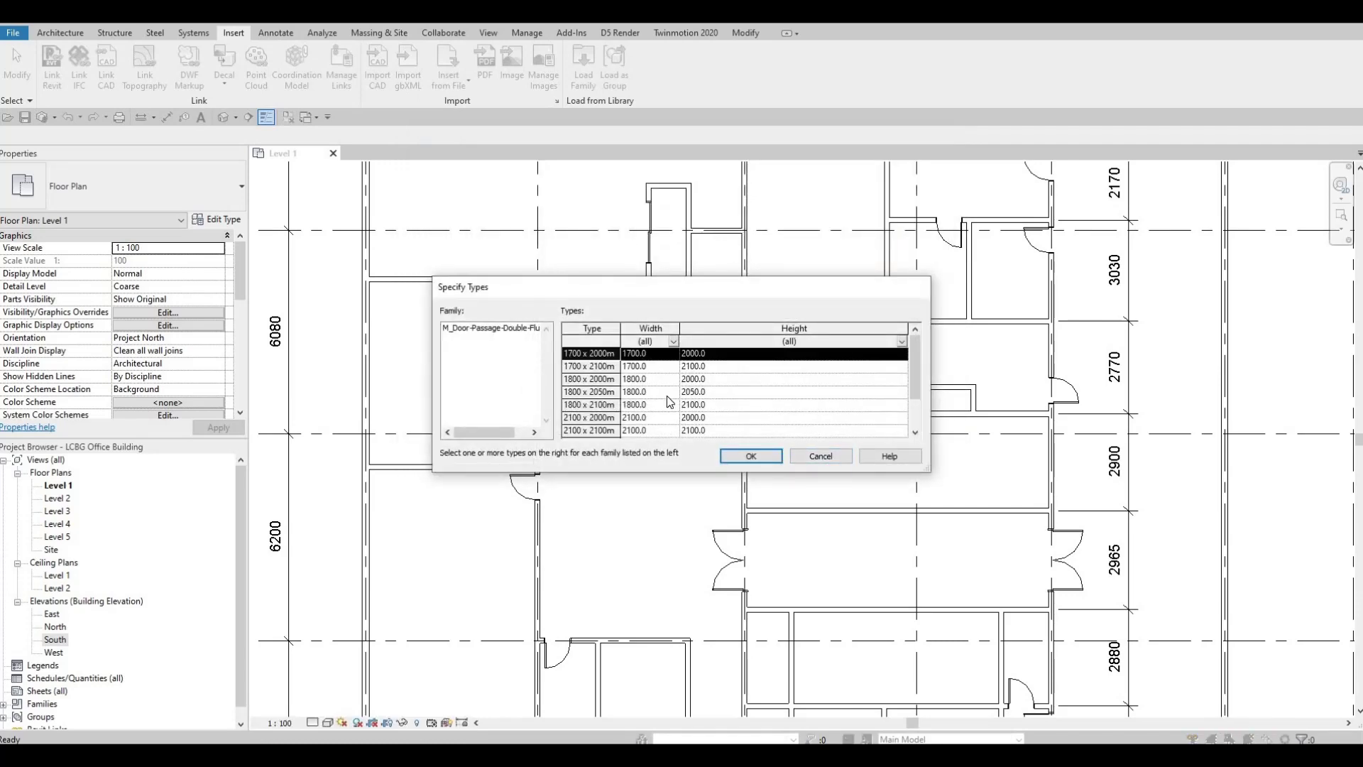
scroll(667, 402, "down", 1)
left_click(656, 416, "shift")
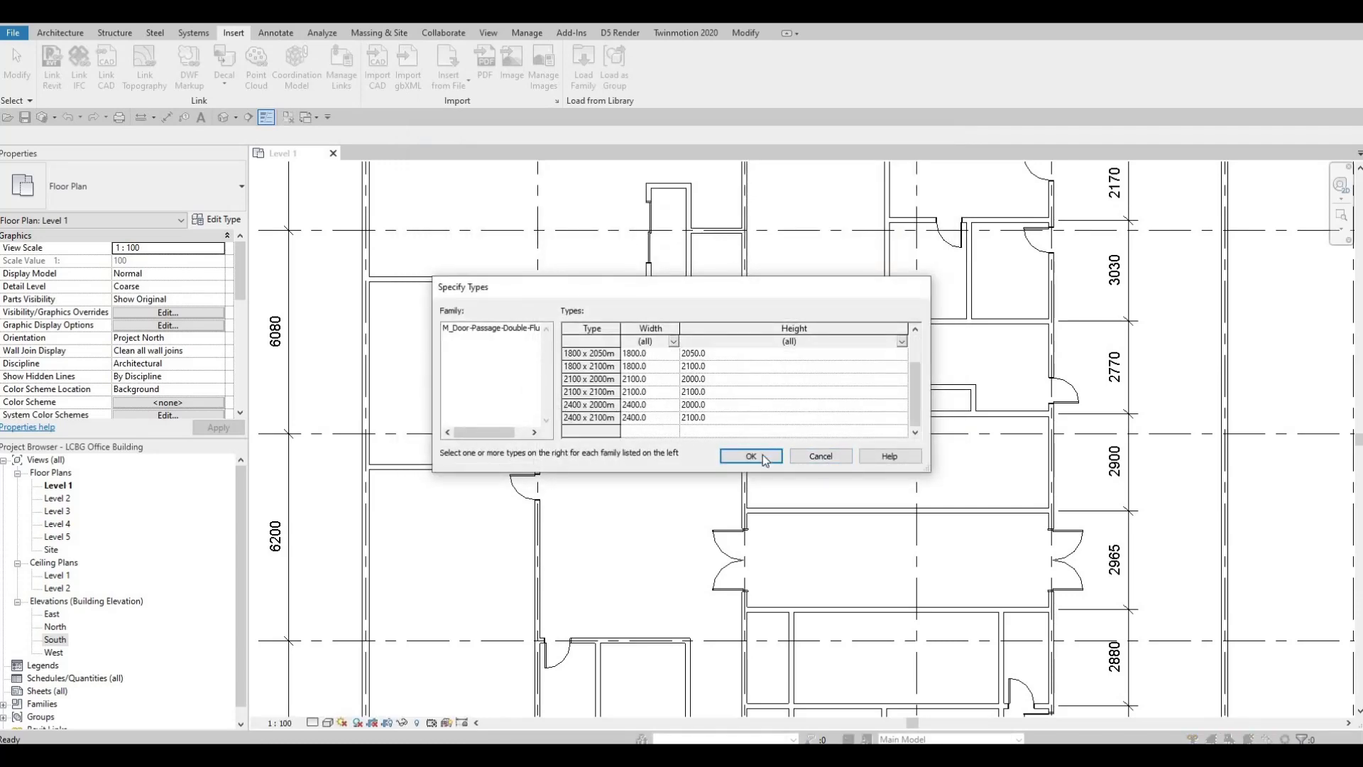
key("Return")
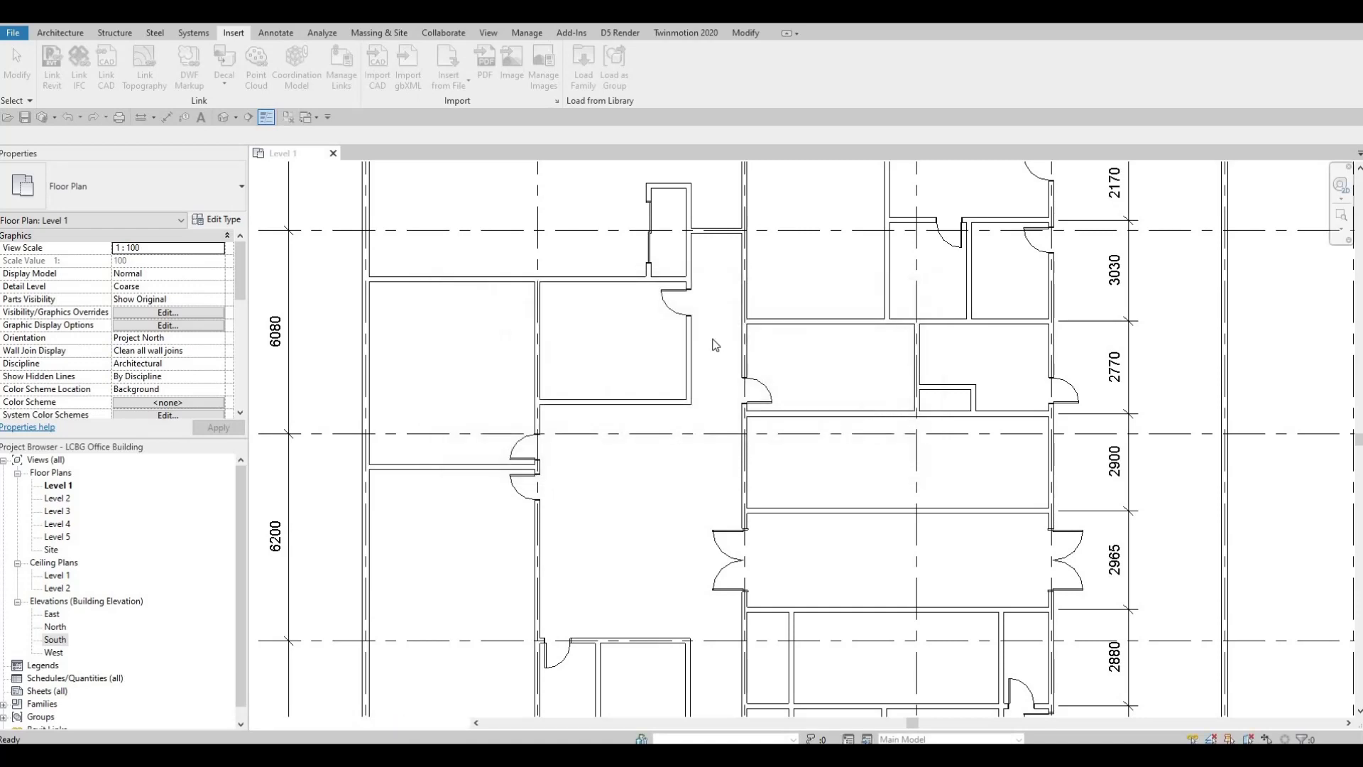
Place a 1700 x 2000mm M_Door-Passage-Double-Flush door in the new closet's front wall, centred and swinging into the room
left_click(66, 32)
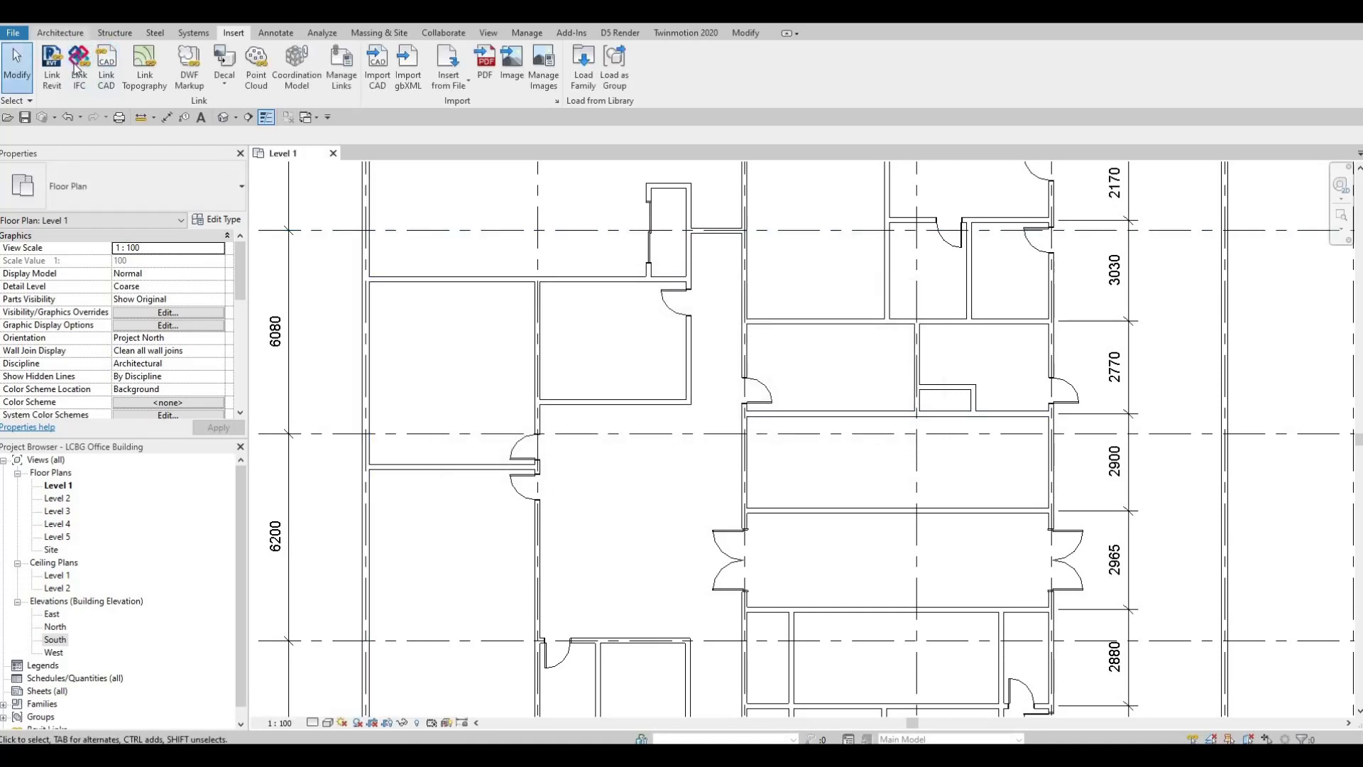
left_click(83, 71)
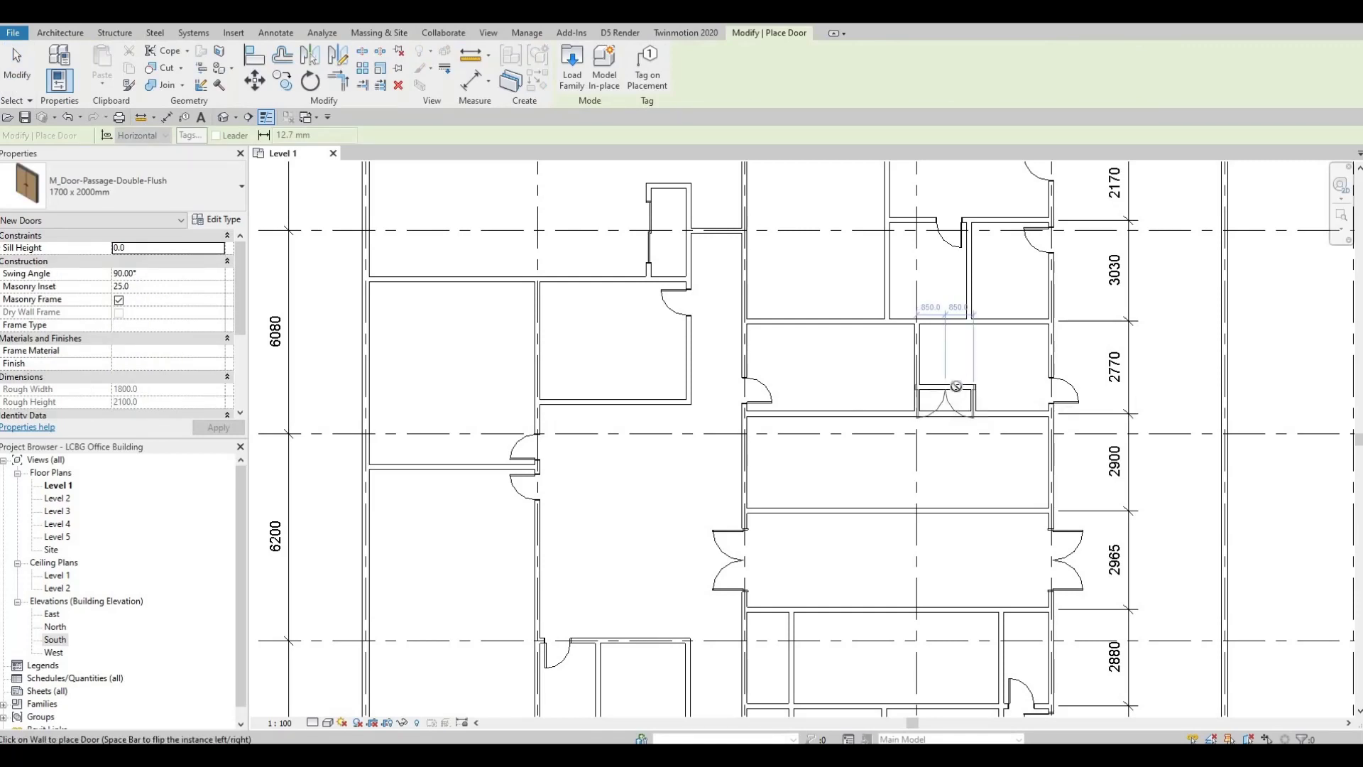
scroll(951, 386, "up", 3)
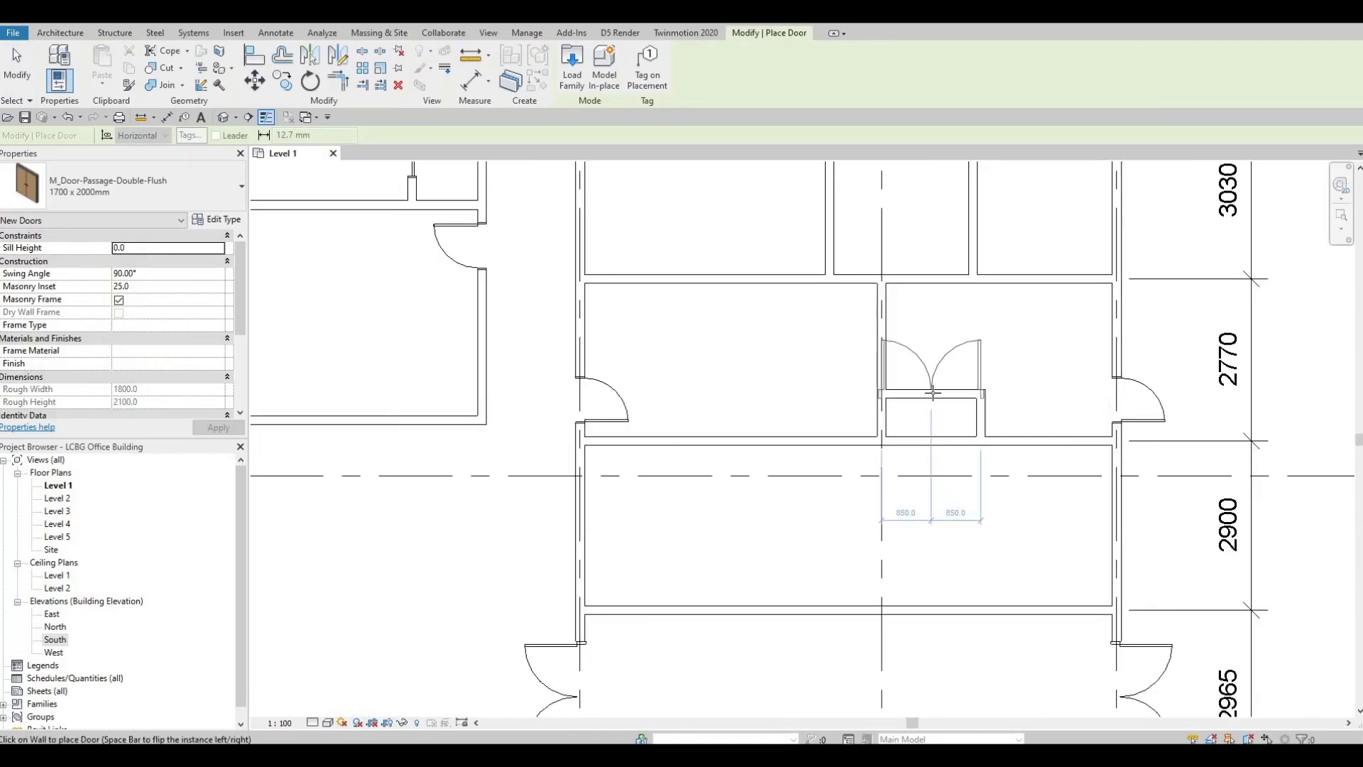
left_click(931, 392)
key("Escape")
key("Escape")
key("Escape")
Check which other sizes are available for the placed closet door without changing its type
left_click(932, 366)
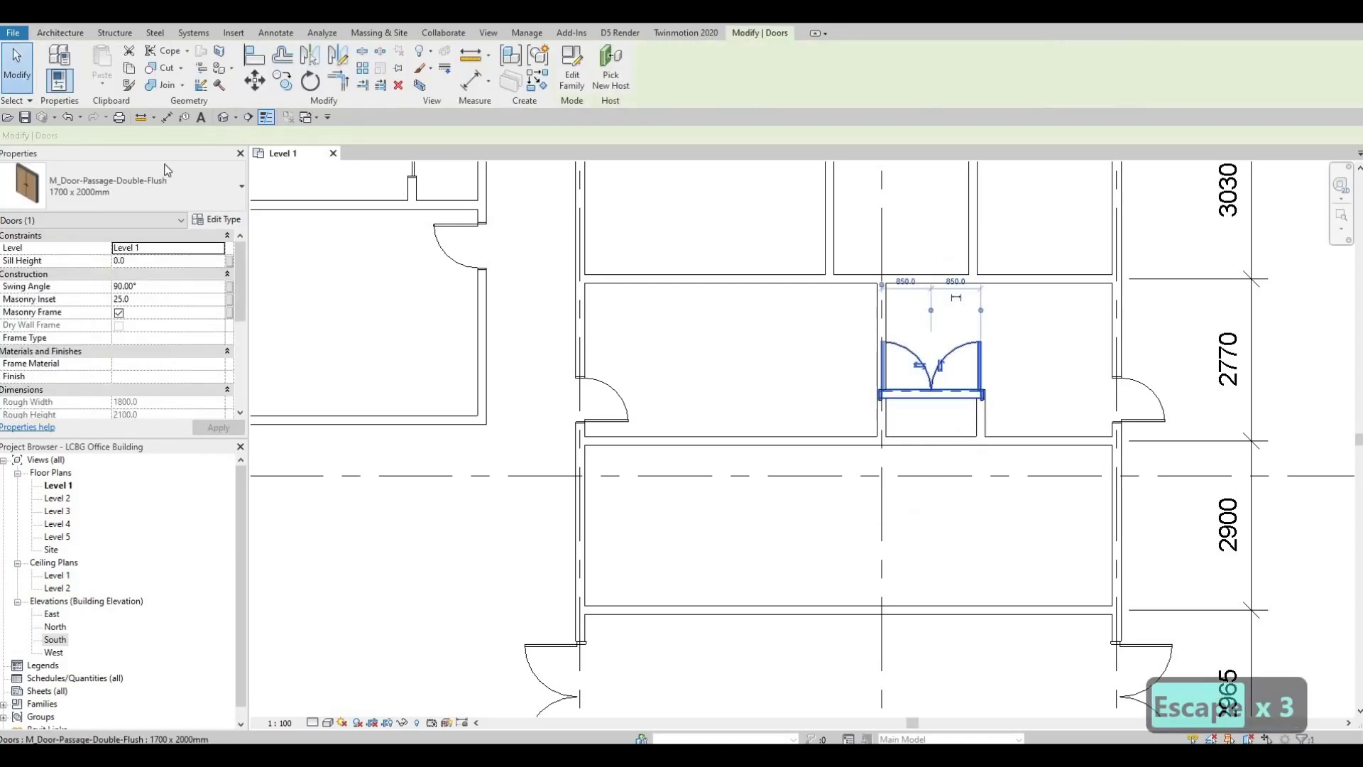
left_click(125, 186)
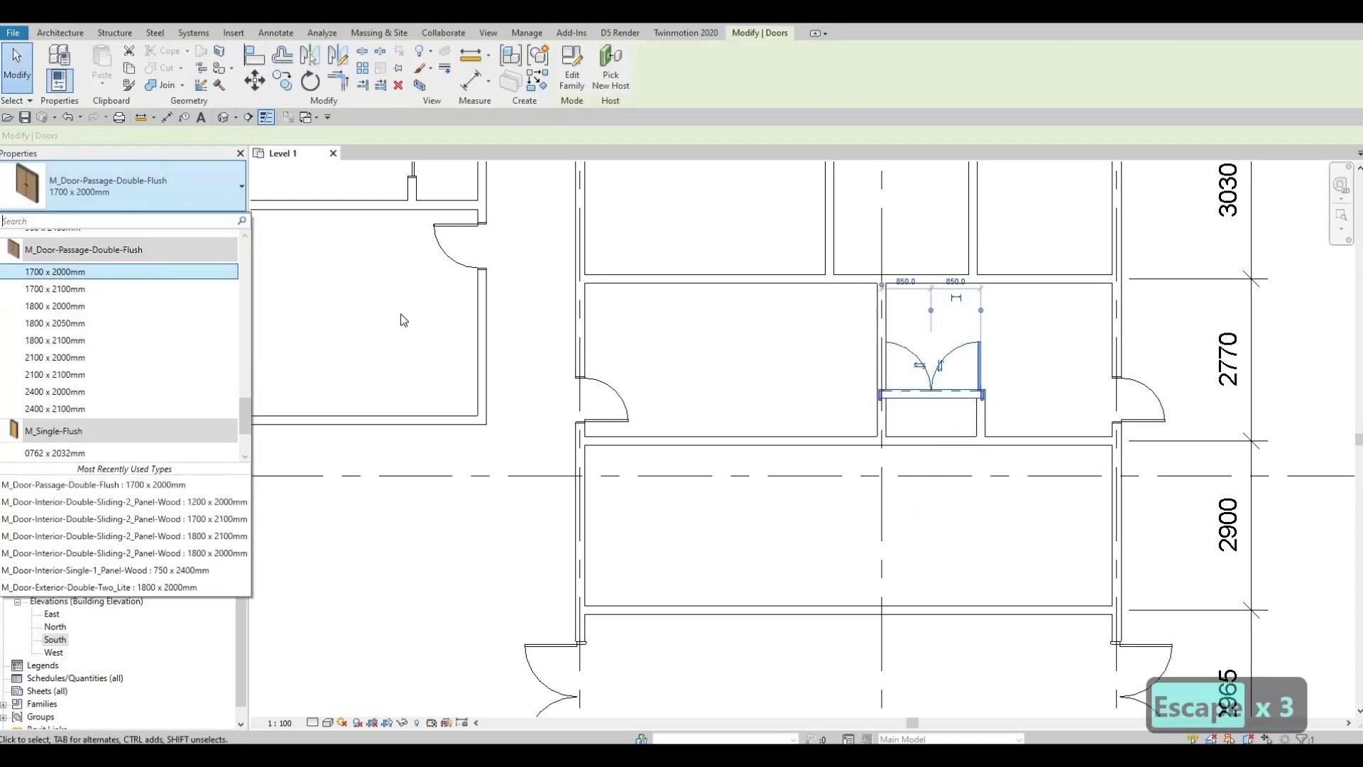
key("Escape")
key("Escape")
key("Escape")
Set the closet's short end wall to 1900 mm from the dividing wall
left_click(981, 420)
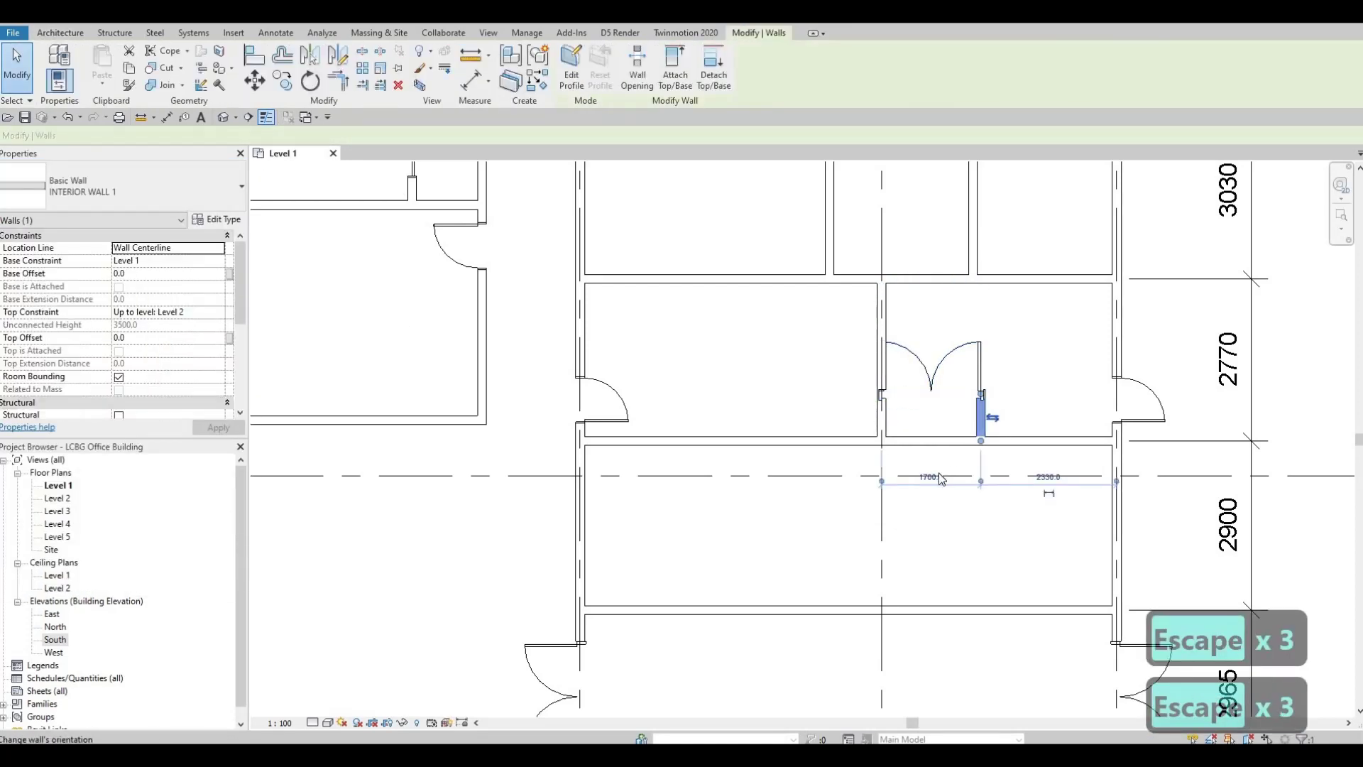
left_click(939, 474)
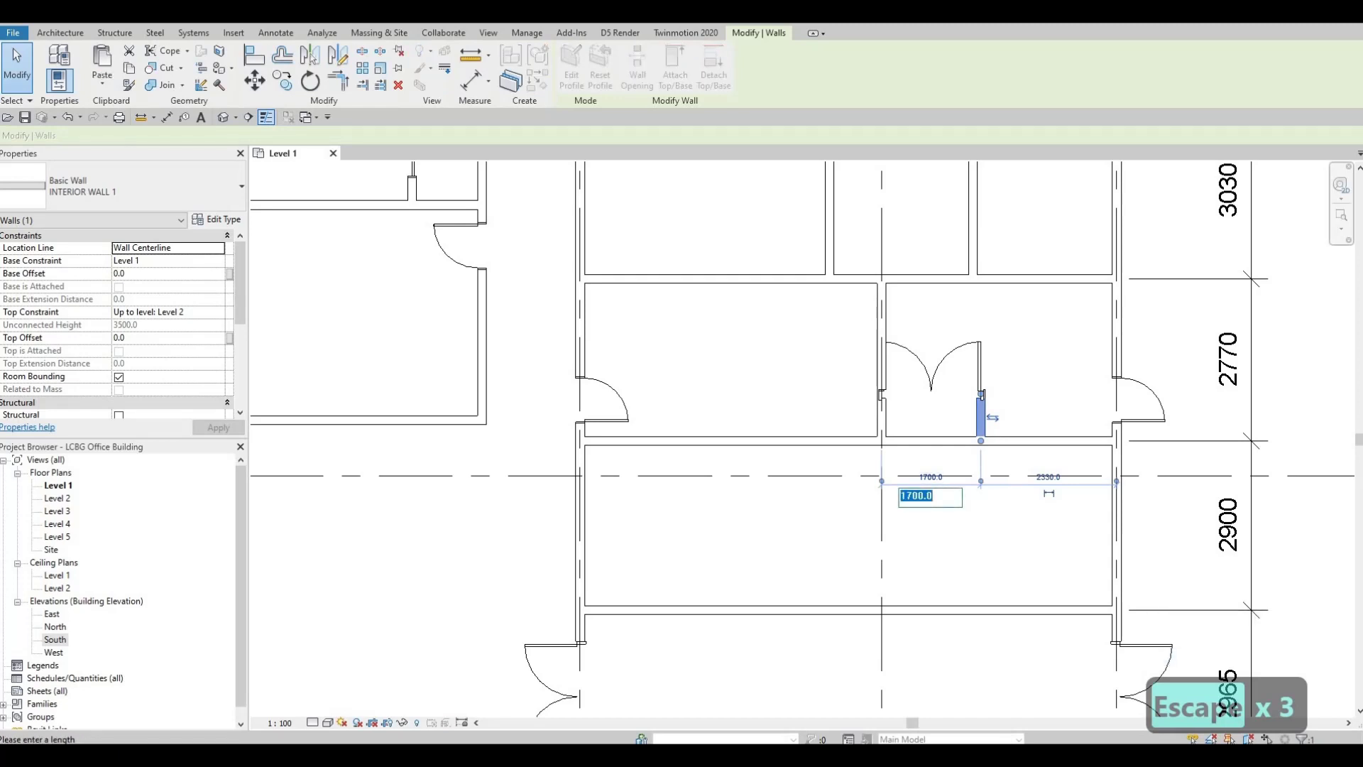
type("1900")
key("Return")
key("Escape")
key("Escape")
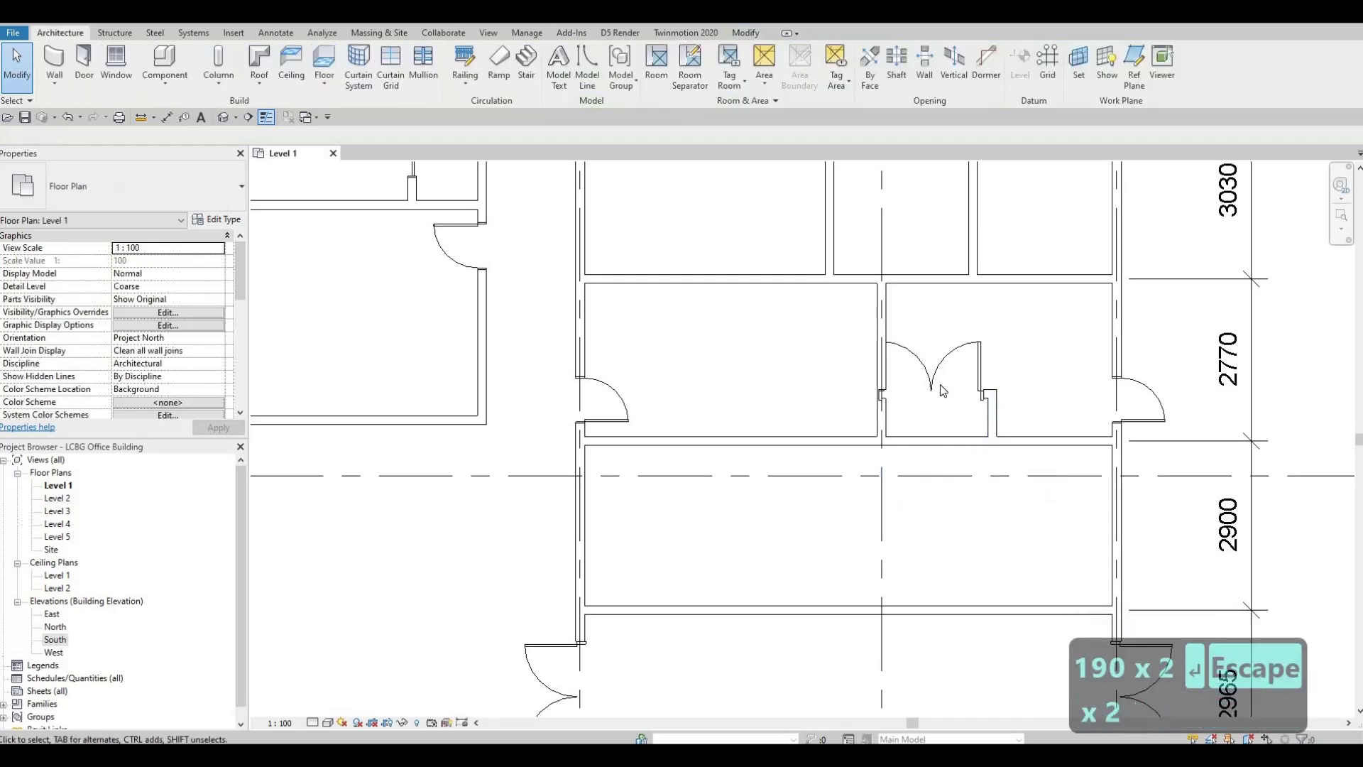
Nudge the closet's double door towards the end wall until its centre is 970 mm from the dividing wall
left_click(939, 387)
key("Right")
key("Right")
key("Right")
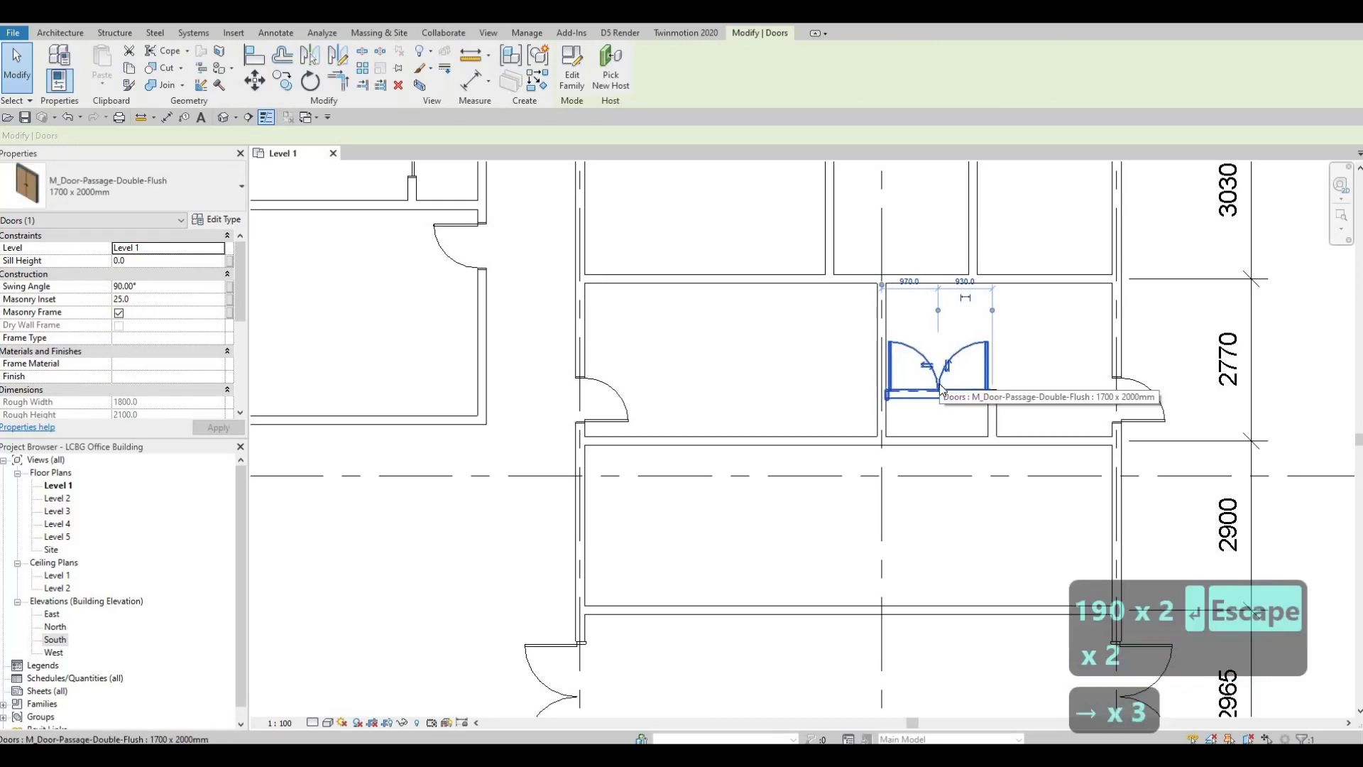
key("Escape")
key("Escape")
Set the closet's short end wall to 2000 mm from the dividing wall
scroll(934, 385, "up", 2)
left_click(1008, 426)
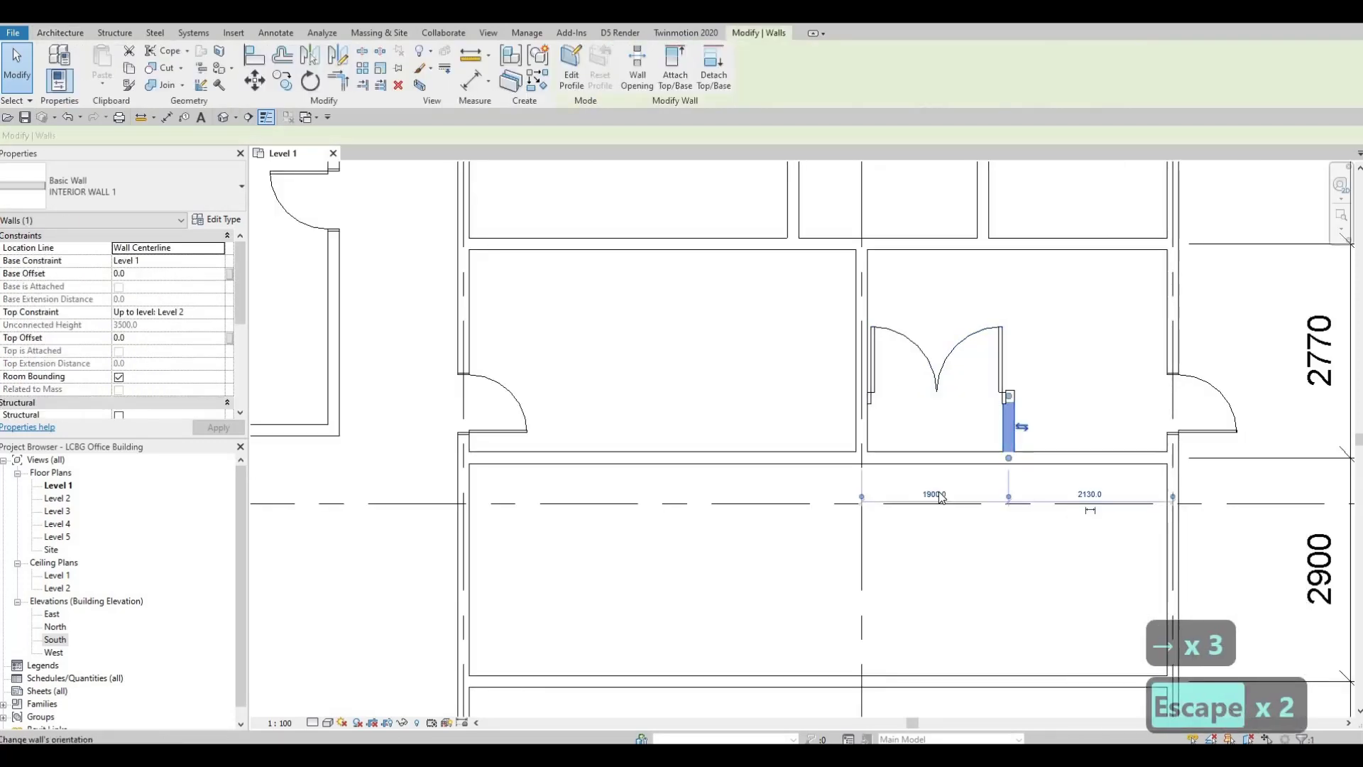
left_click(935, 494)
type("20")
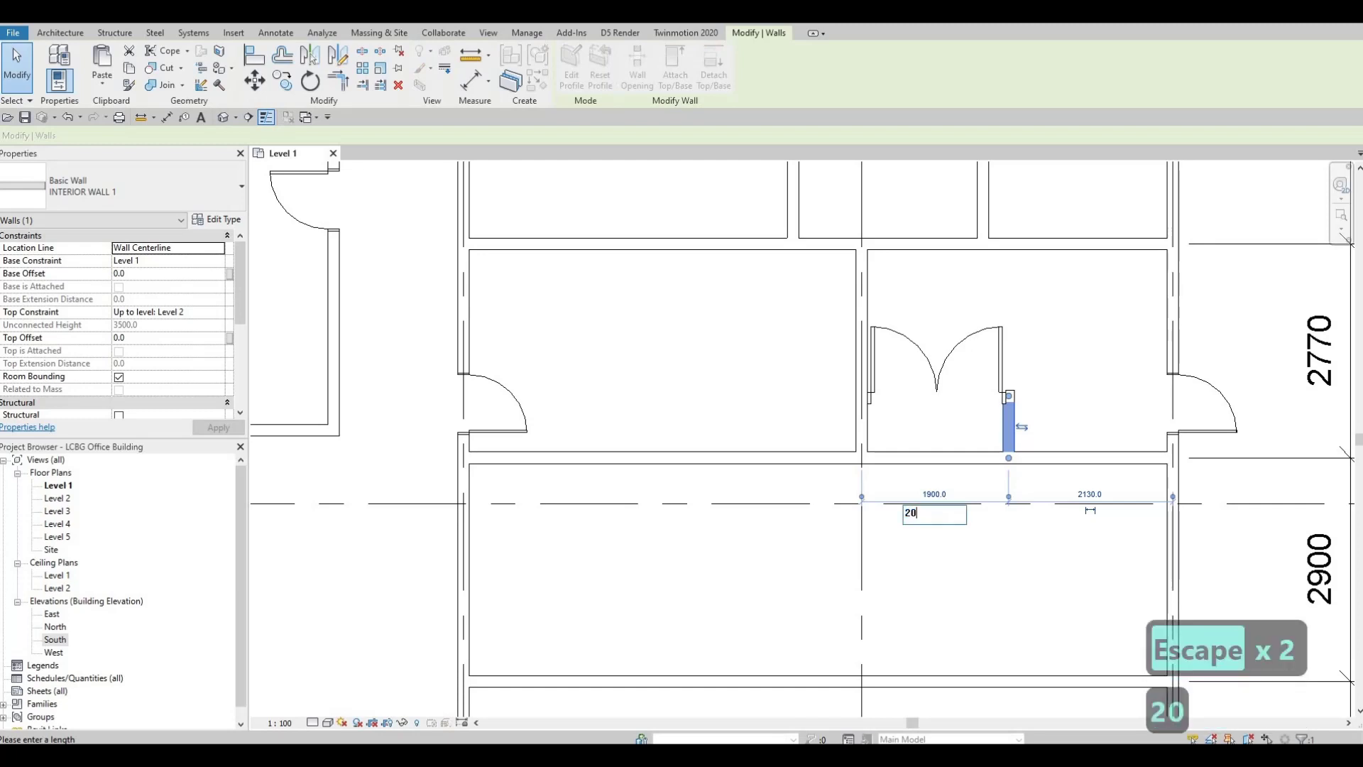
type("00")
key("Return")
key("Escape")
key("Escape")
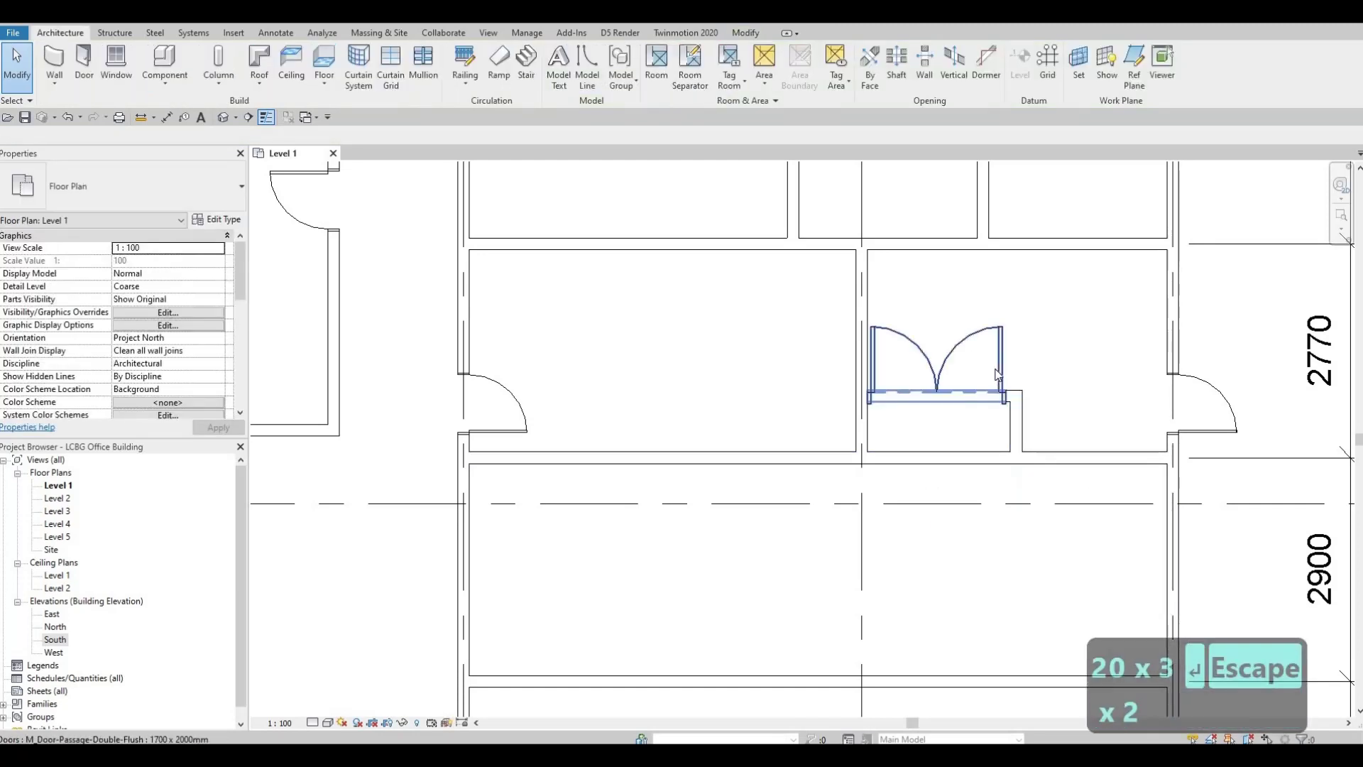
Nudge the double door towards the widened closet's middle, 1010 mm from the dividing wall and 990 mm from the end wall
left_click(997, 374)
key("Right")
key("Right")
key("Left")
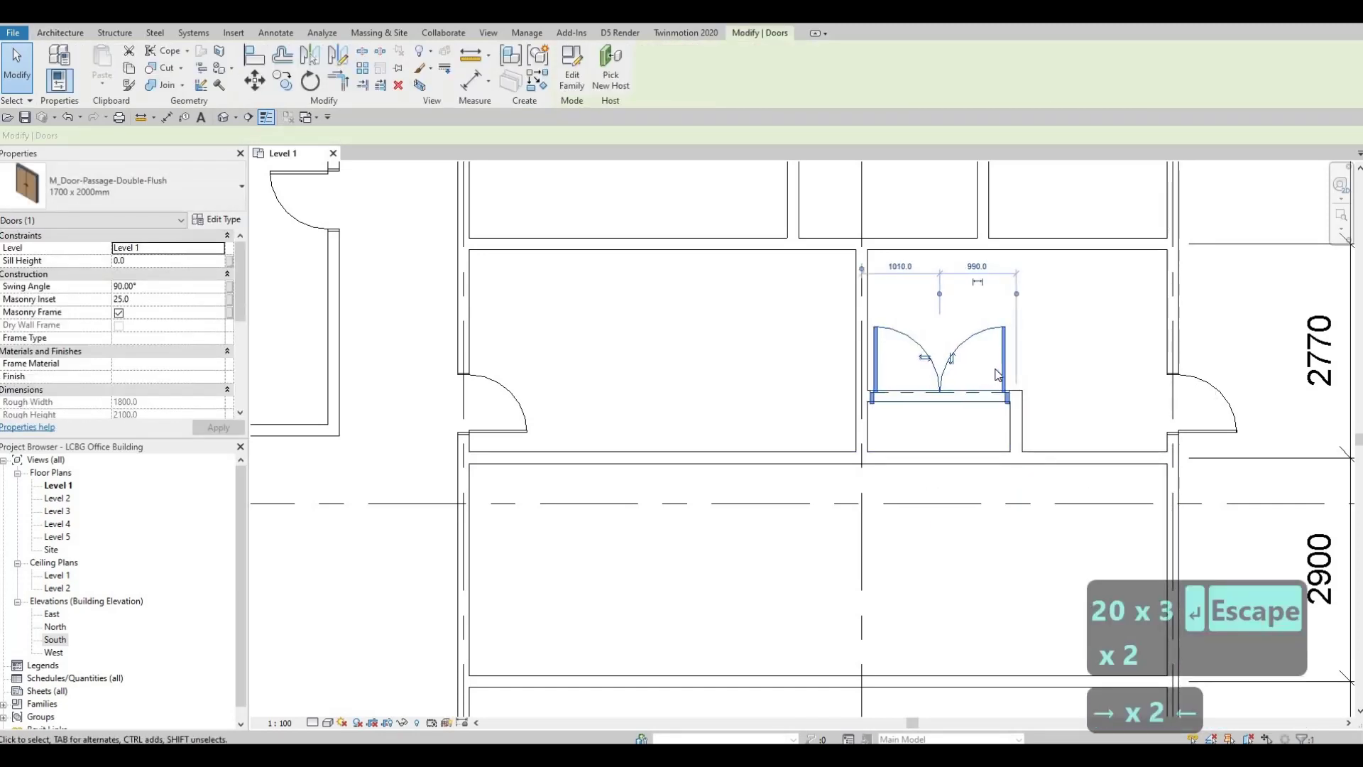
key("Escape")
key("Escape")
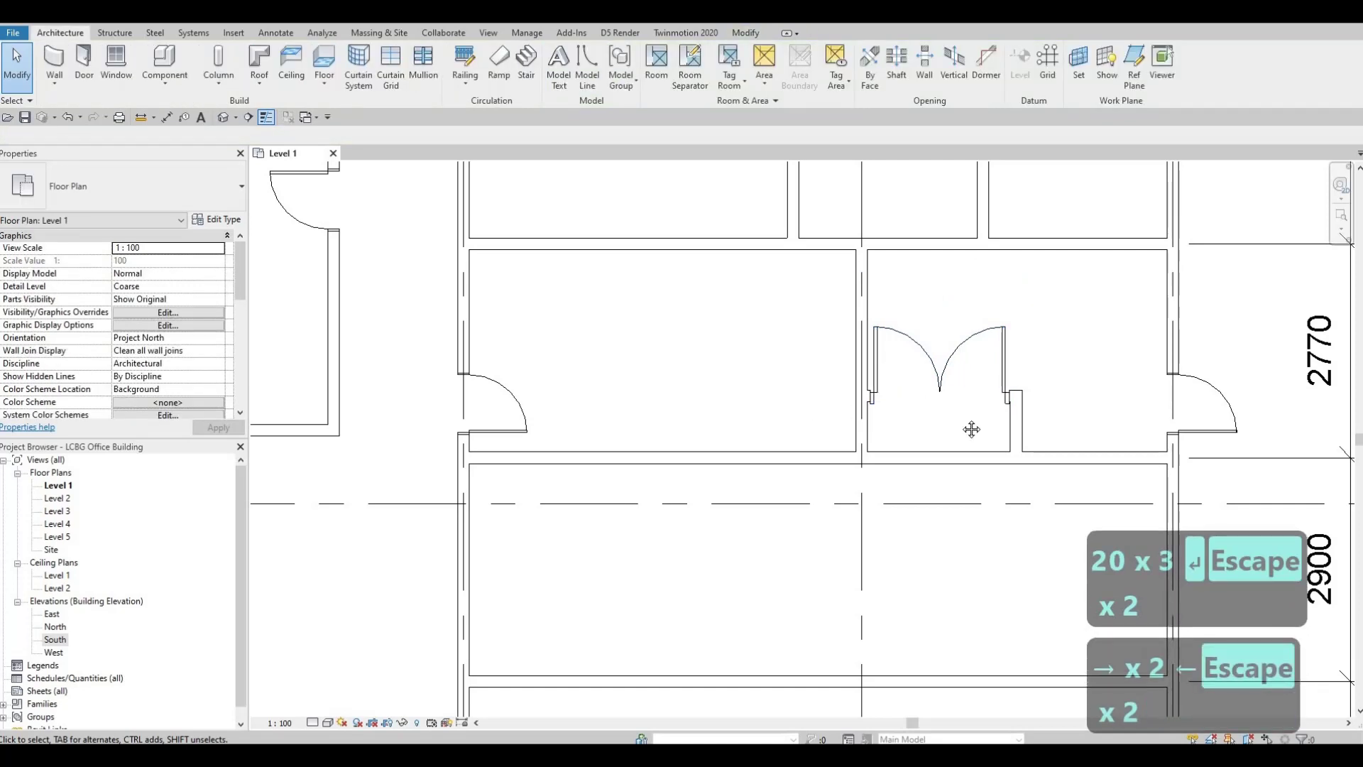
Examine the rooms below the finished closet, between grids 4 and 8, for the next closet location
middle_click_drag(1042, 396, 930, 422)
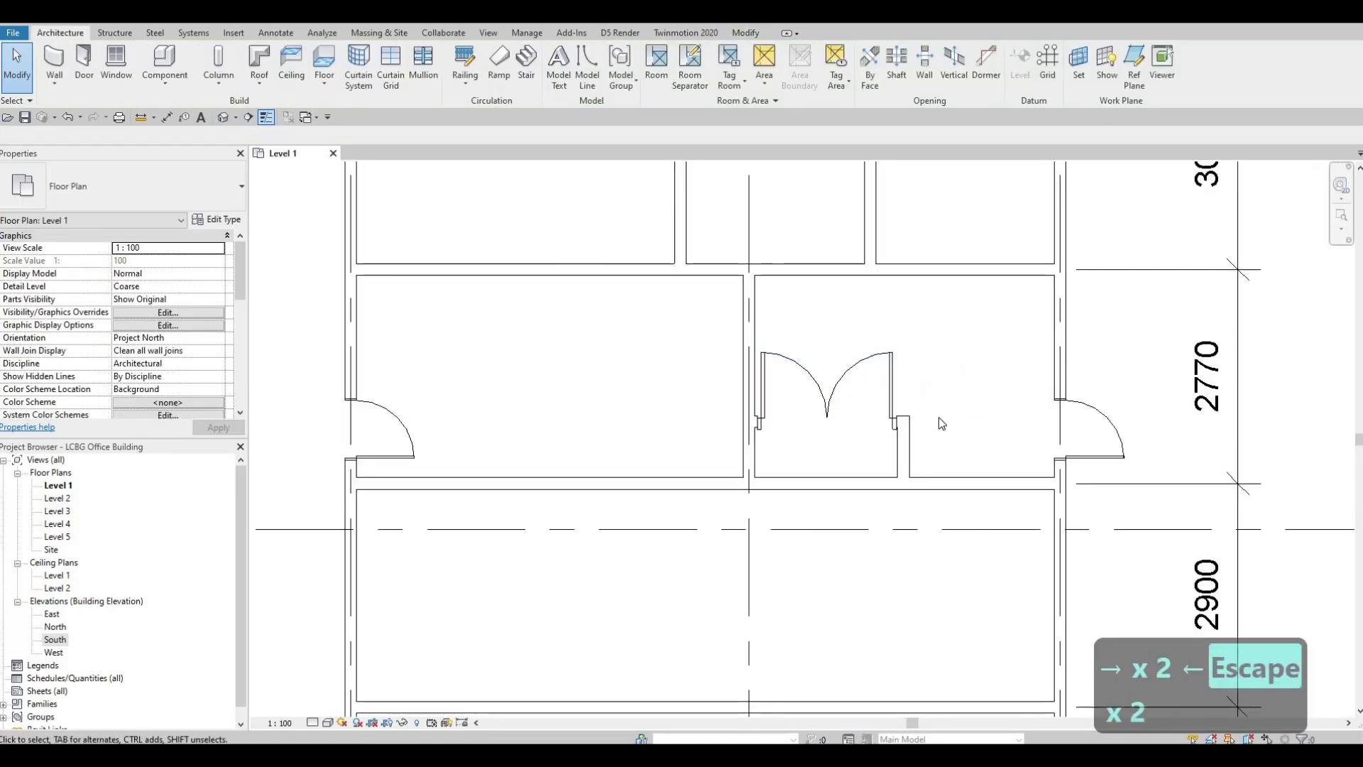
scroll(891, 407, "down", 4)
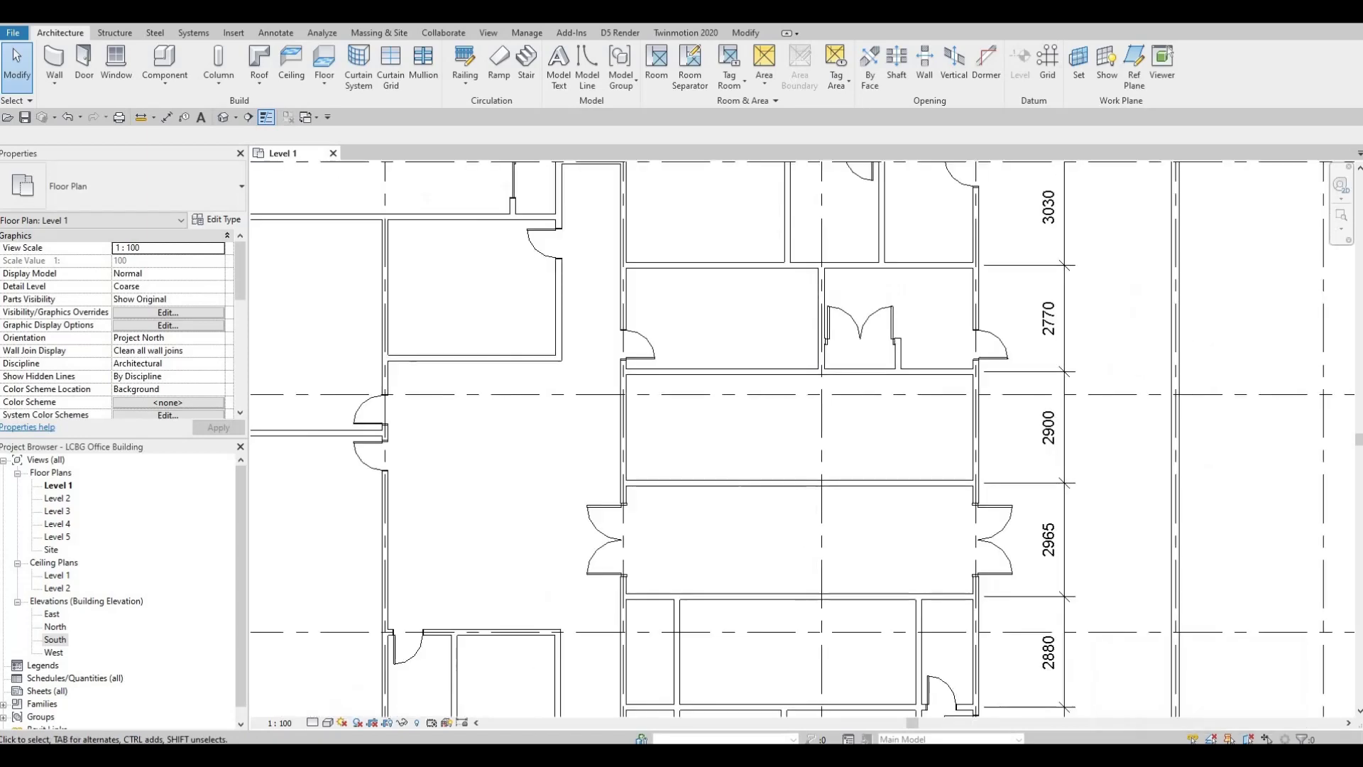
scroll(891, 407, "down", 1)
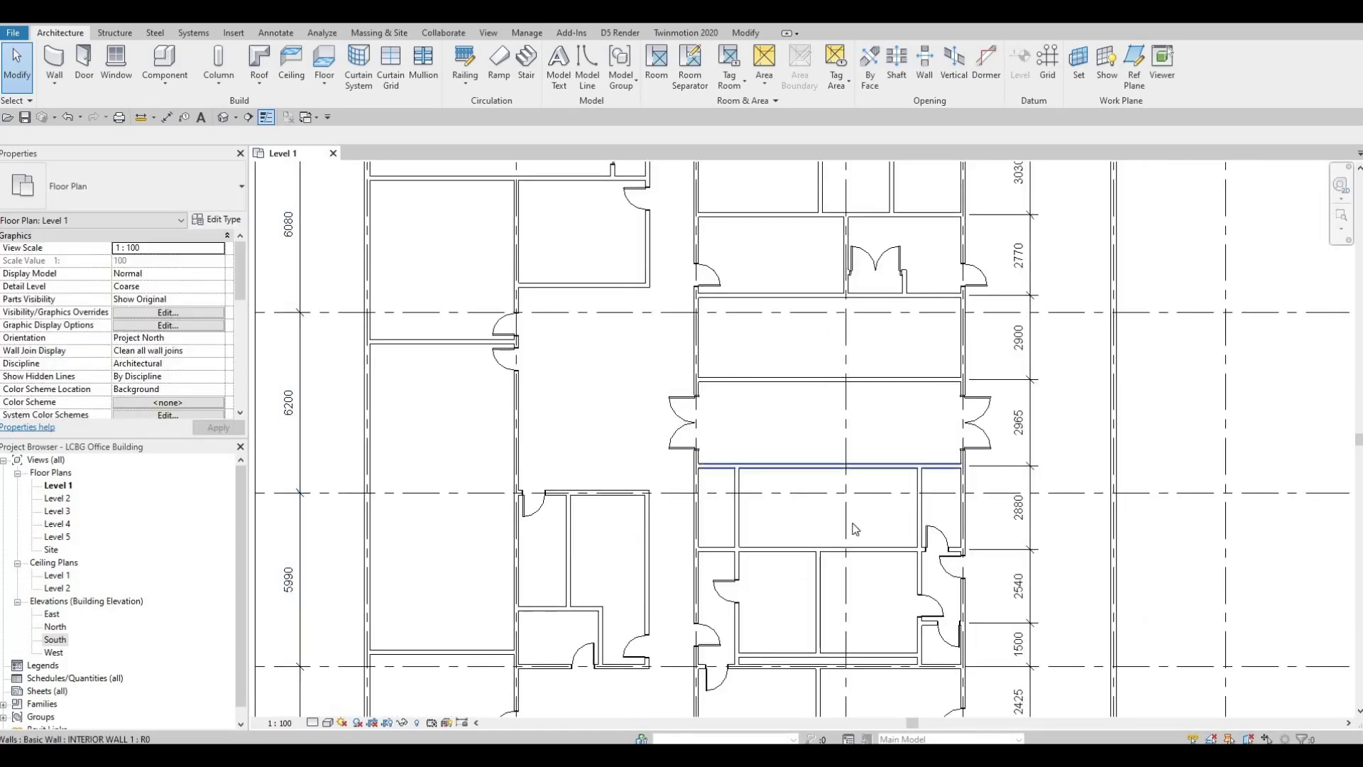
scroll(859, 553, "down", 1)
middle_click_drag(864, 542, 925, 562)
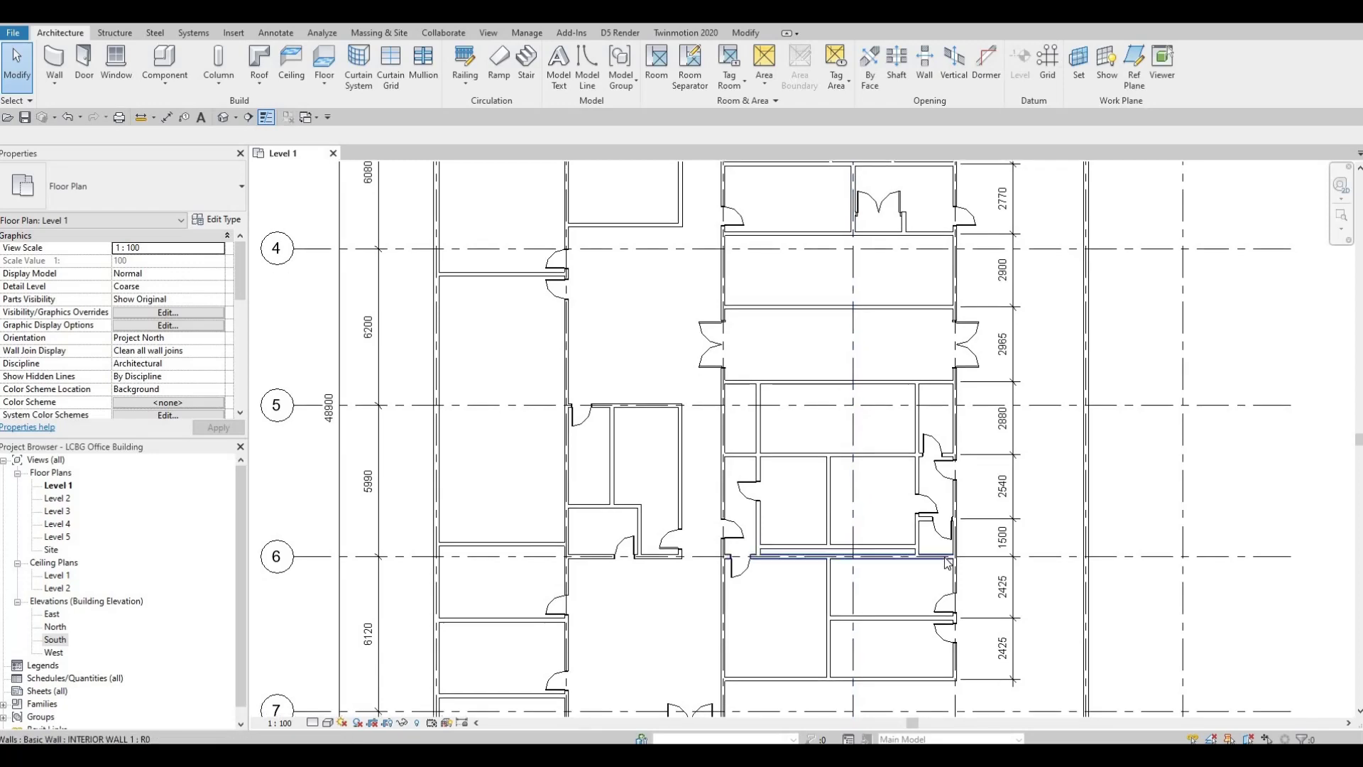
scroll(948, 543, "up", 2)
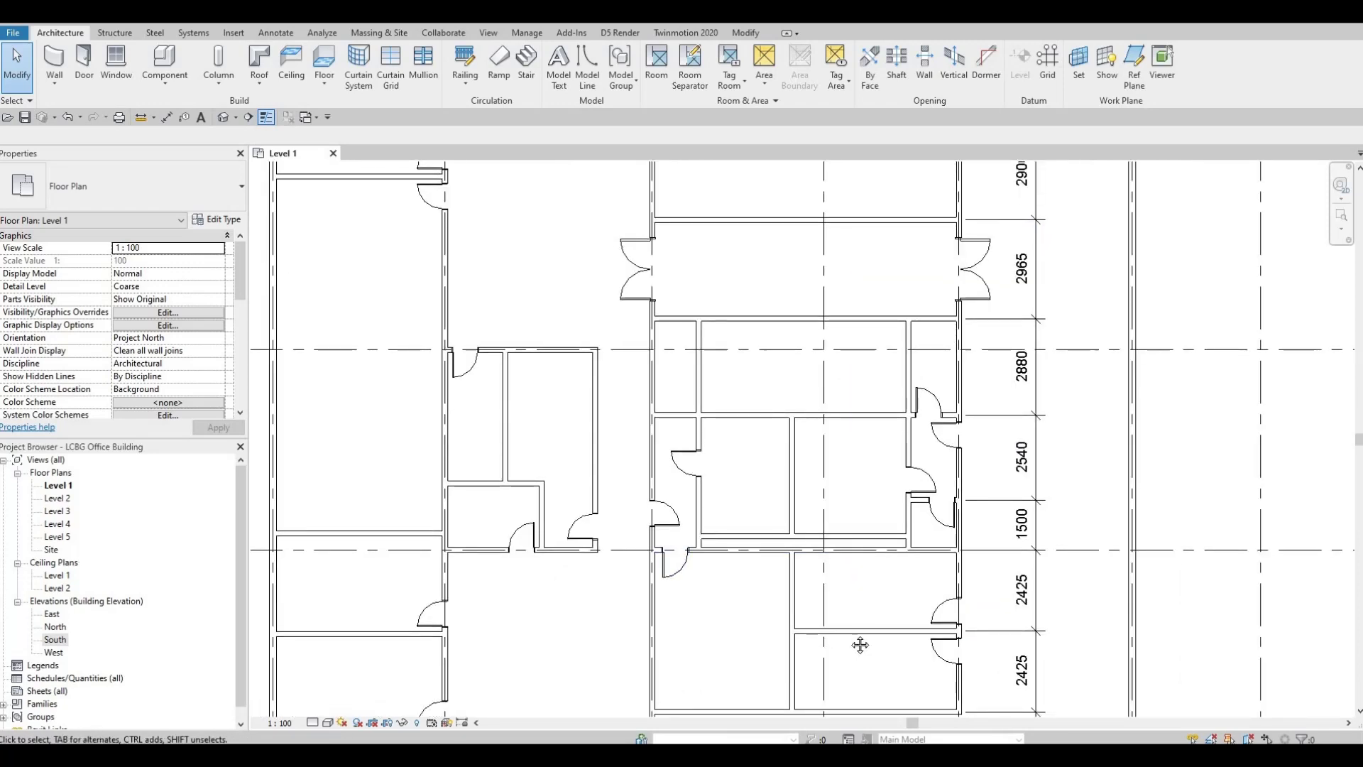
middle_click_drag(861, 645, 848, 439)
scroll(816, 458, "down", 1)
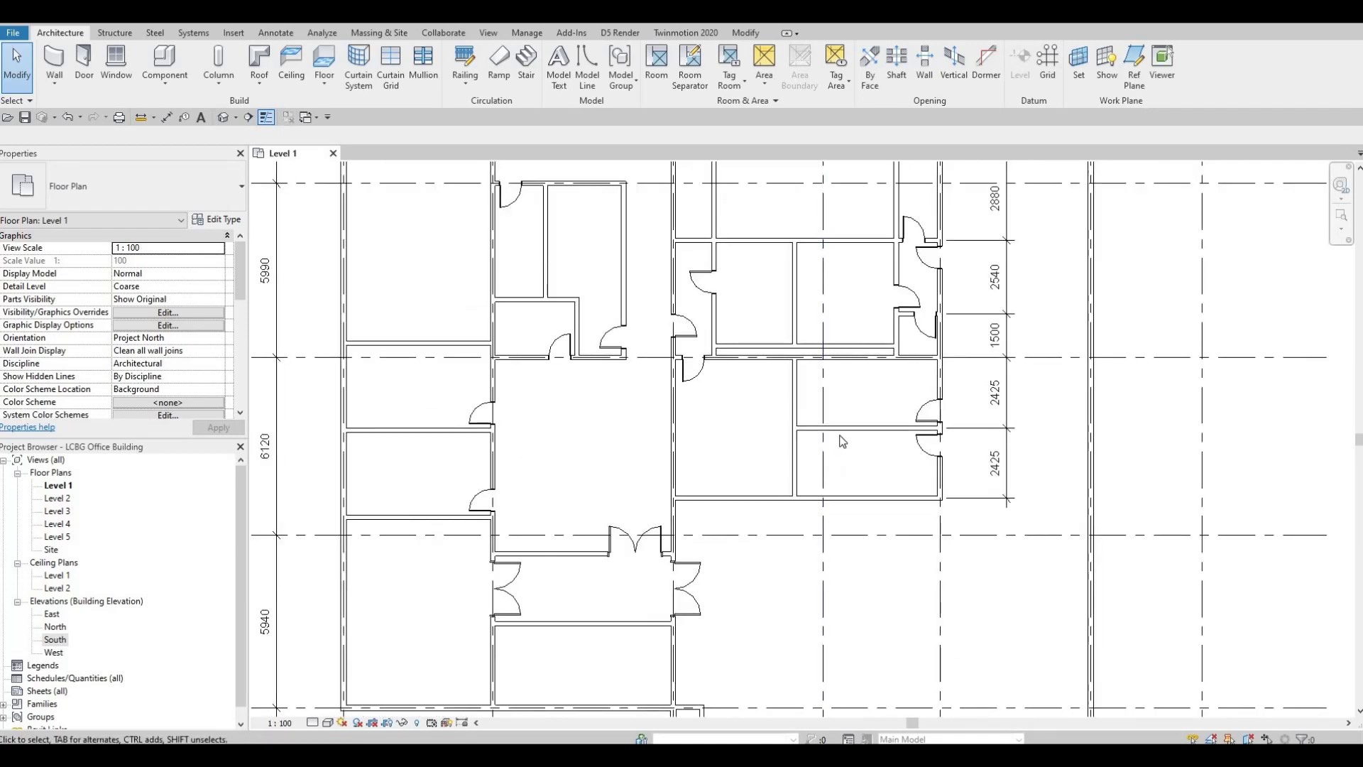
Draw an INTERIOR WALL 1 partition across the lower 2425 mm room between grids 6 and 7, about 1400 mm from its inner wall
left_click(795, 461)
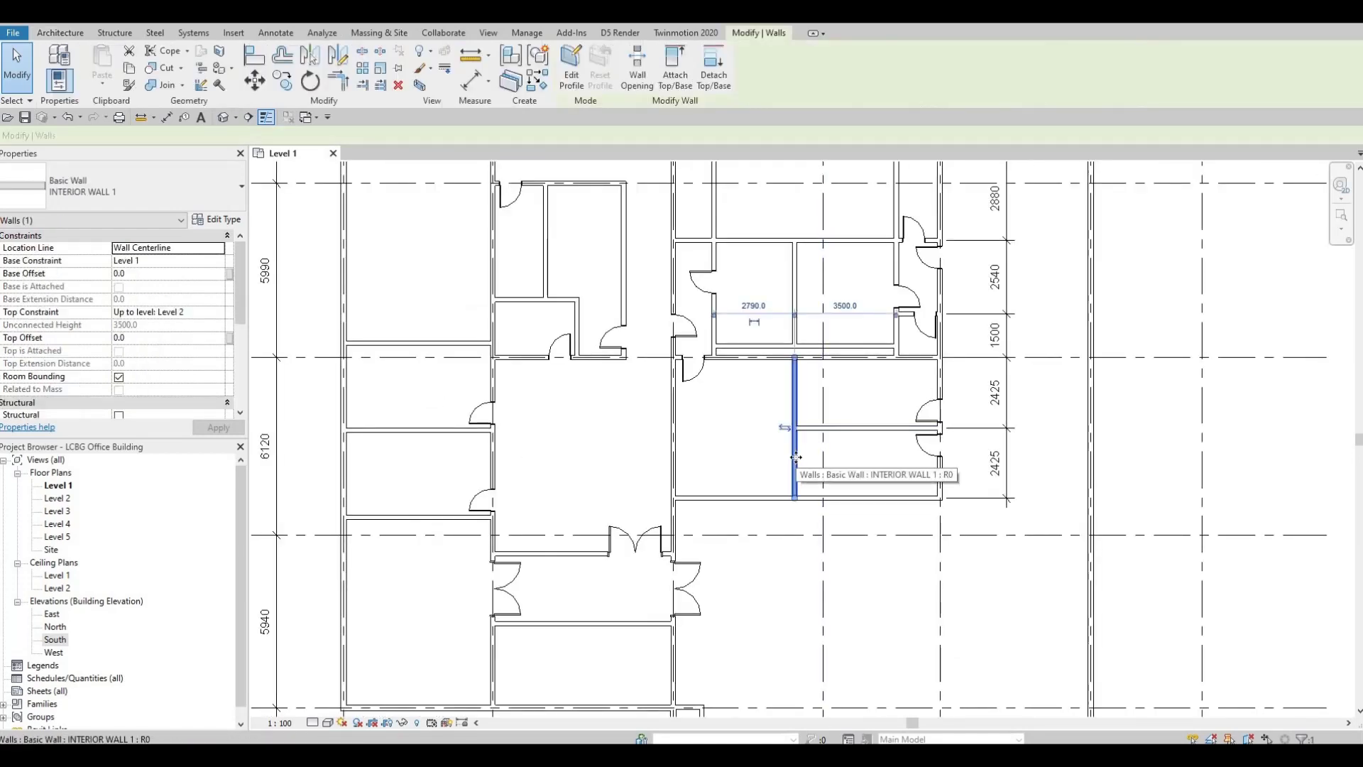
key("c")
key("s")
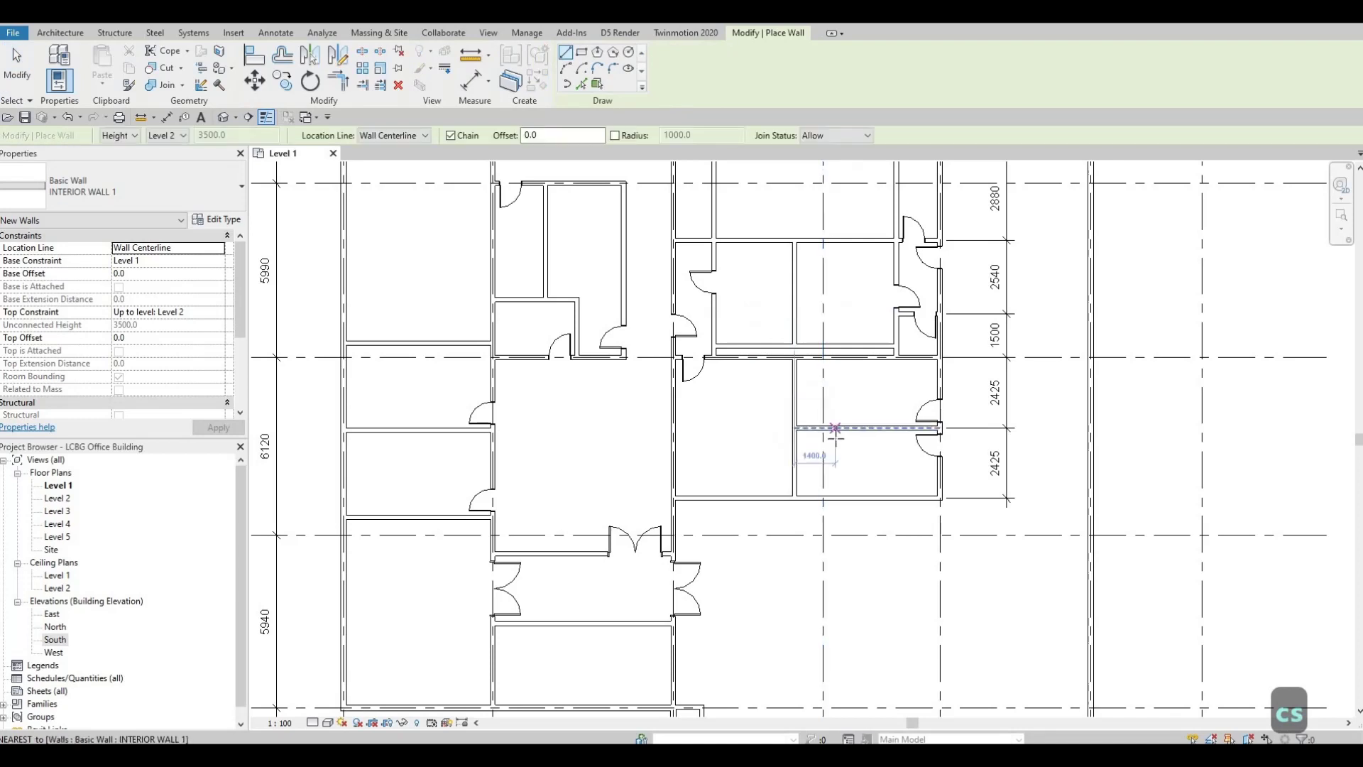
left_click(835, 428)
left_click(835, 497)
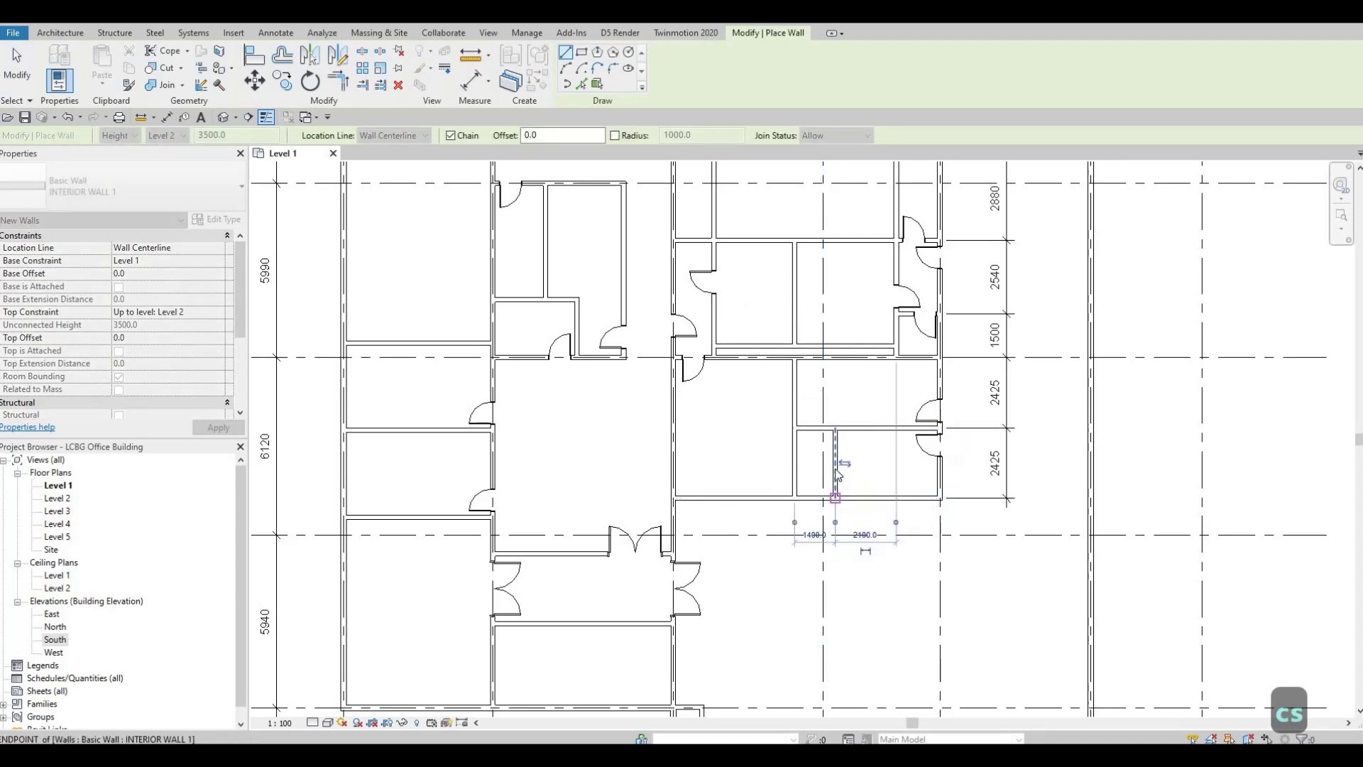
key("Escape")
key("Escape")
key("Escape")
left_click(823, 494)
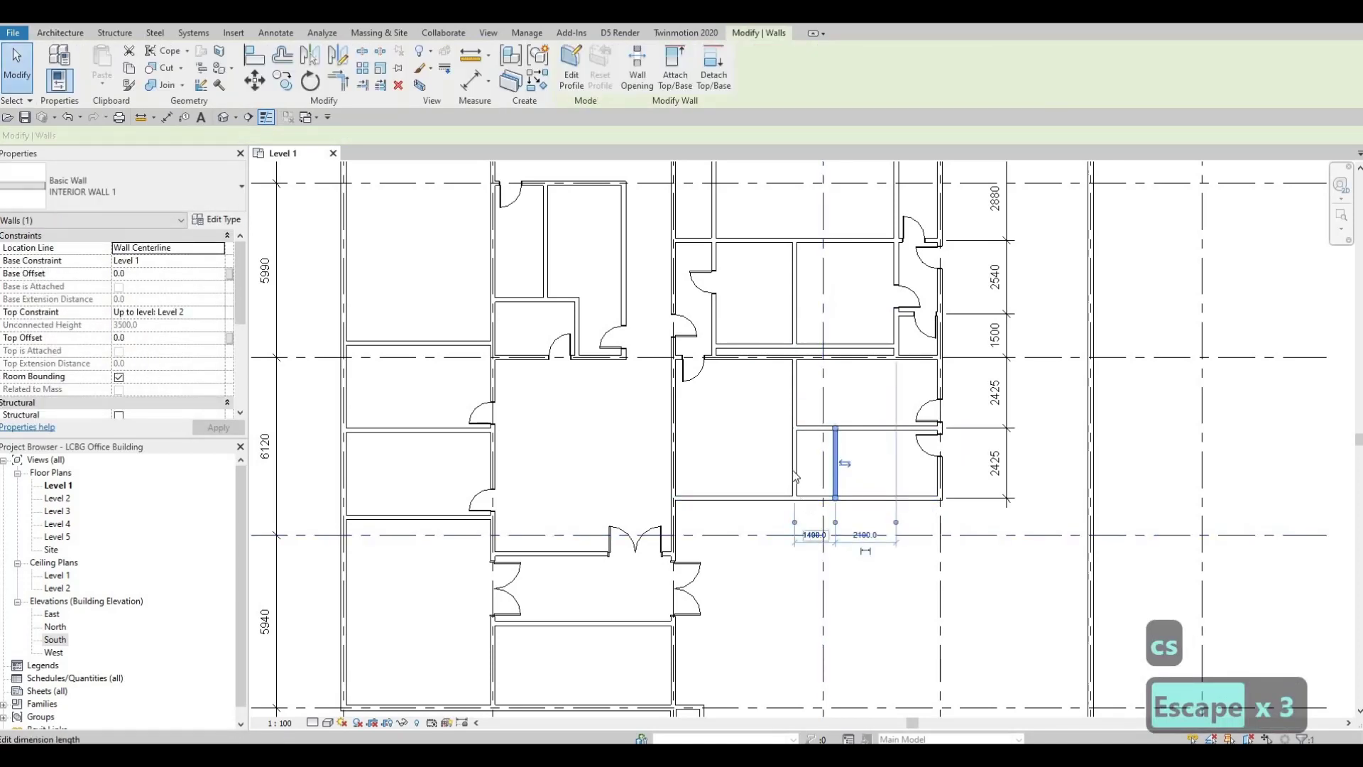
key("Escape")
Set the new partition's distance from the room's inner wall to 1500 mm
scroll(799, 519, "down", 2)
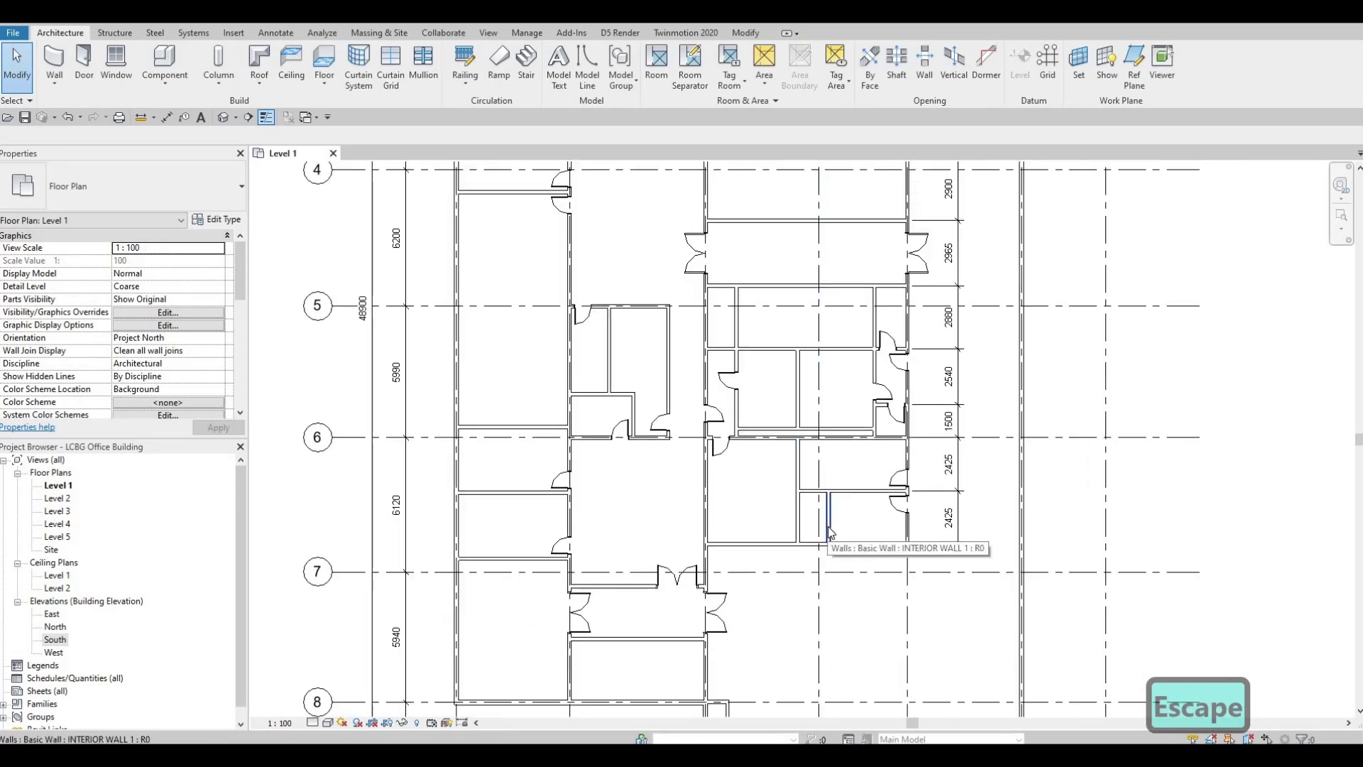
left_click(828, 522)
left_click(809, 580)
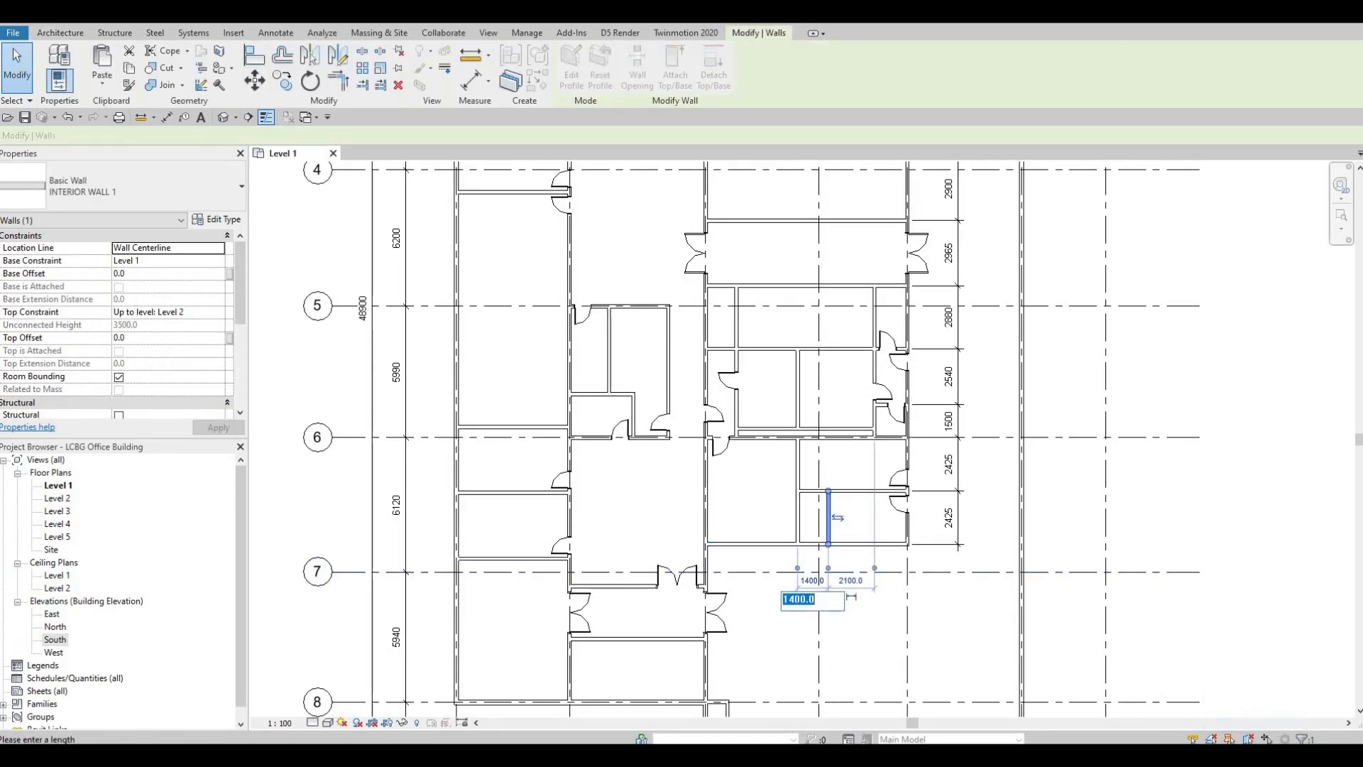
type("1500")
key("Return")
key("Escape")
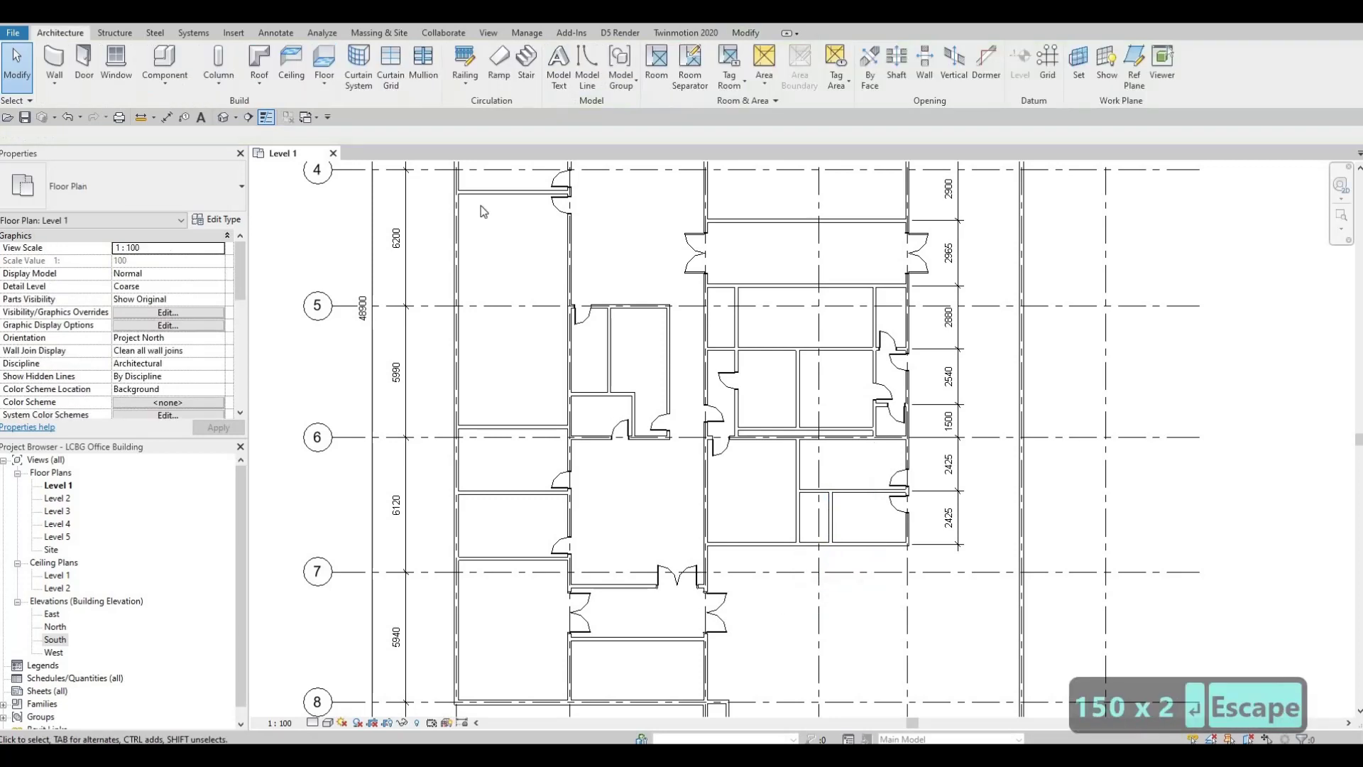
key("Escape")
key("Escape")
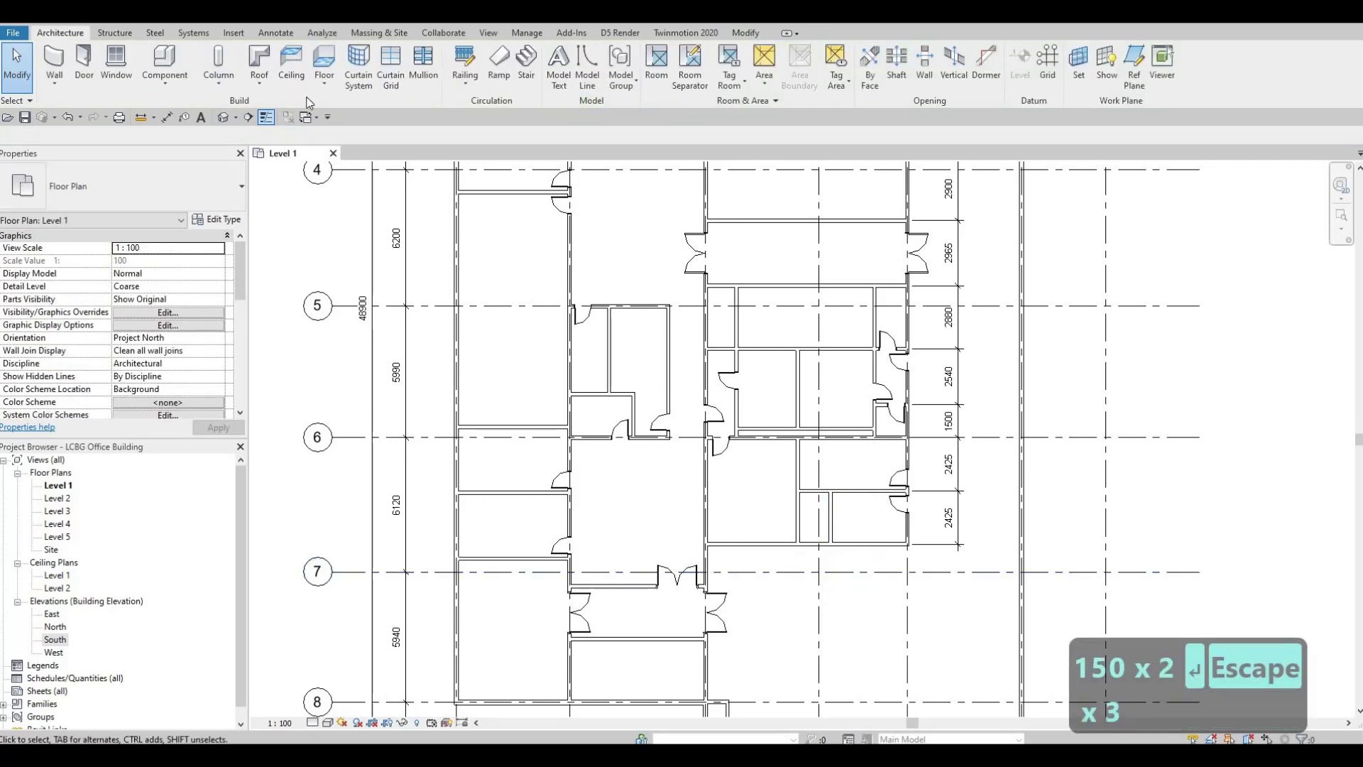
Draw two crossing Thin Lines detail lines corner to corner in the 1500 mm wide compartment between grids 6 and 7
left_click(275, 33)
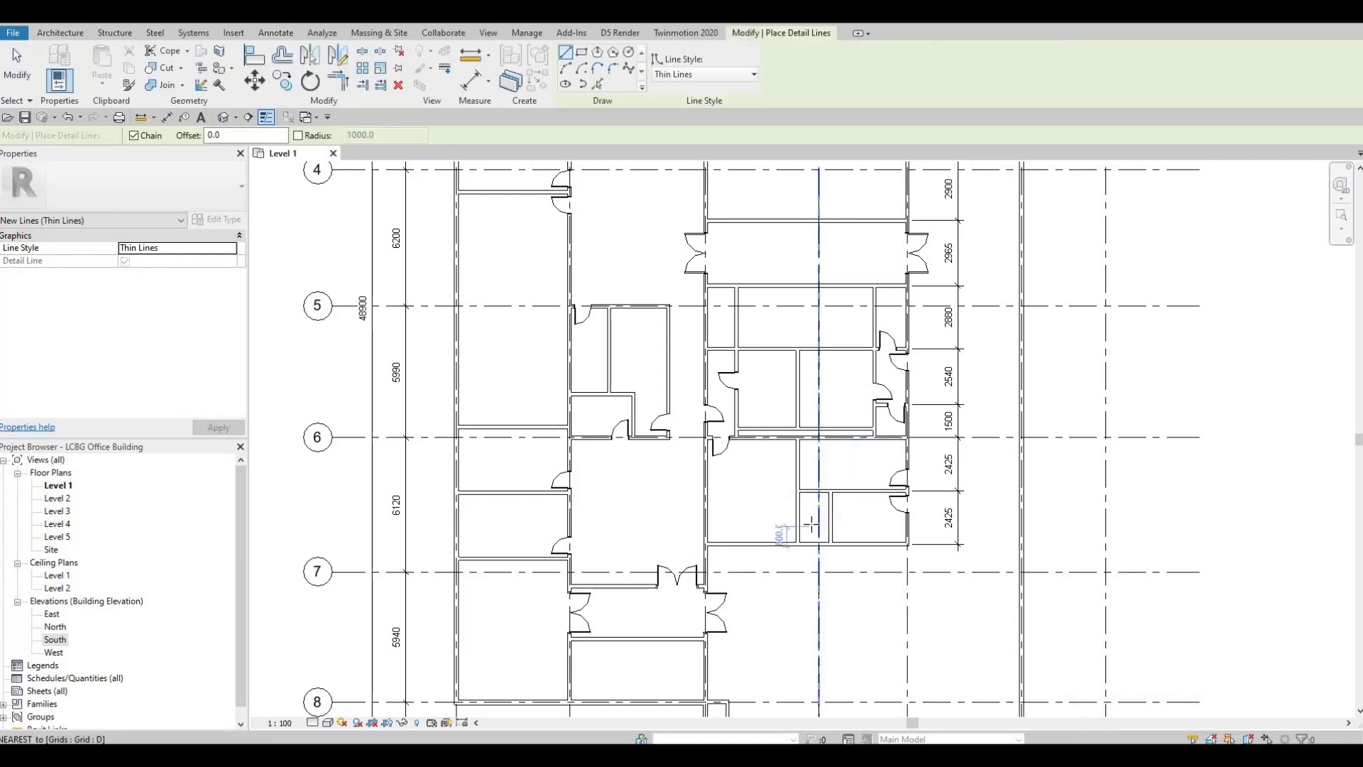
scroll(818, 526, "up", 5)
key("Escape")
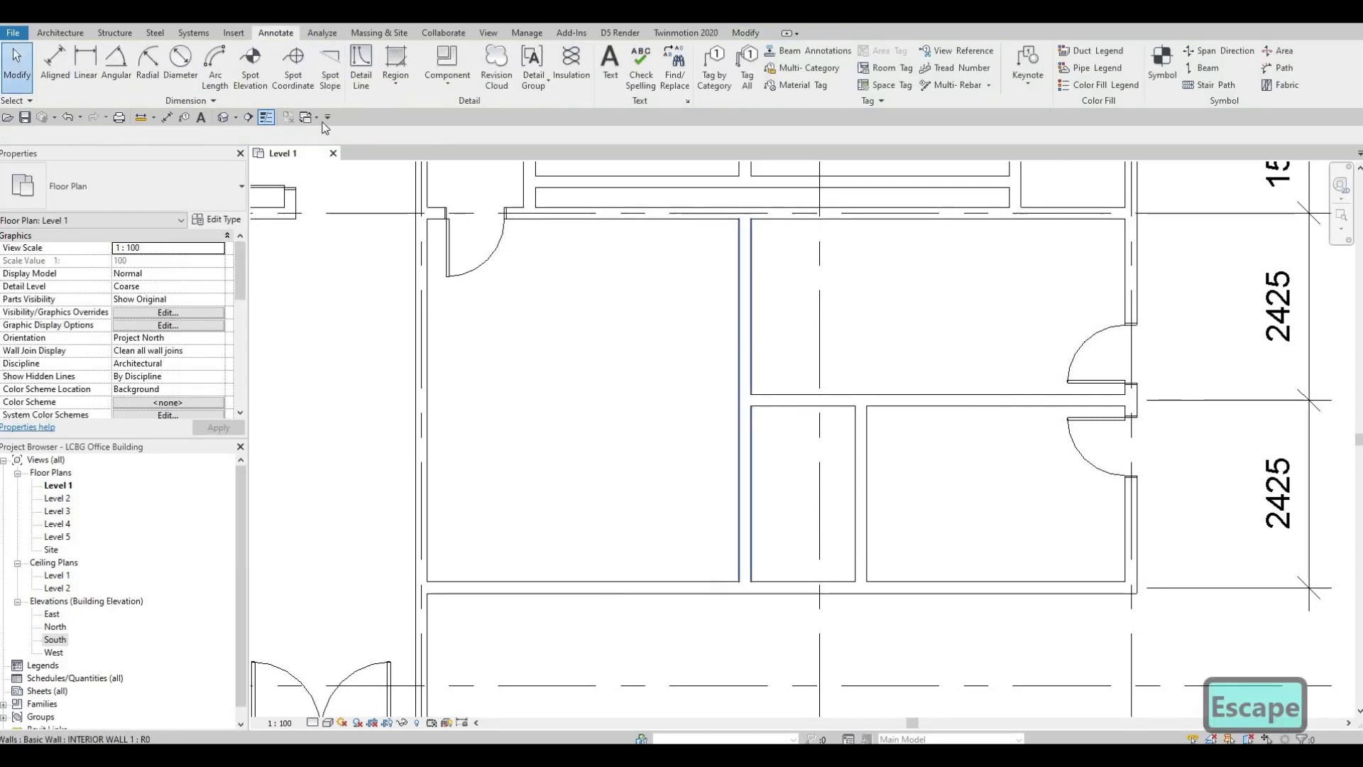
left_click(751, 406)
left_click(824, 585)
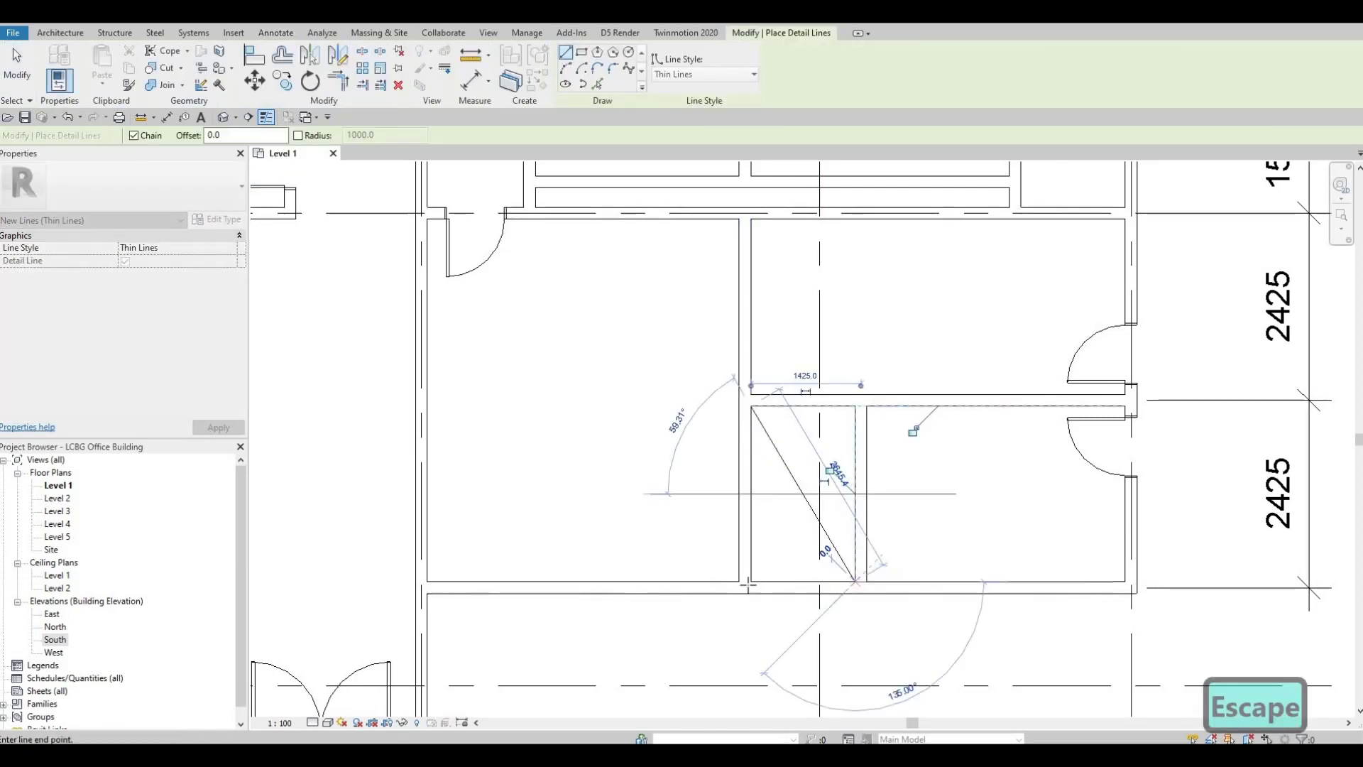
key("Escape")
left_click(855, 406)
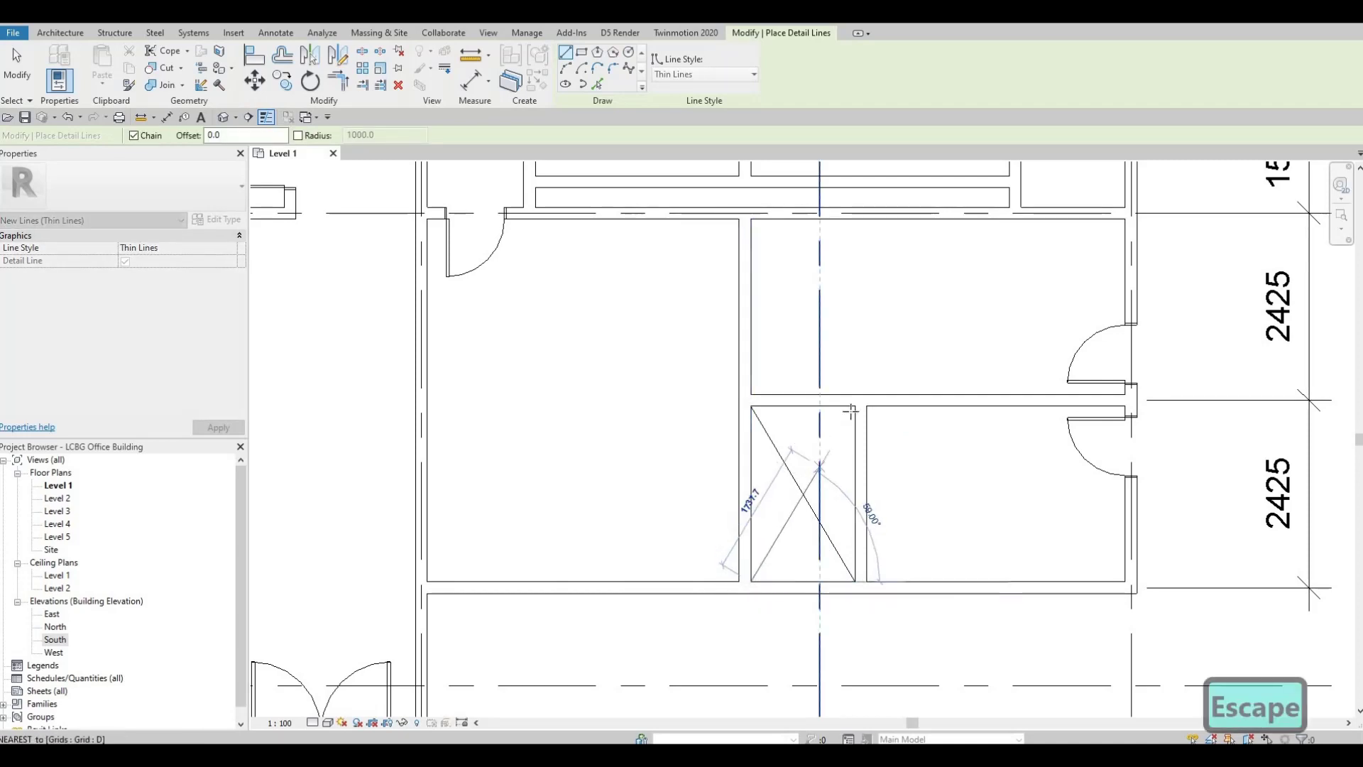
key("Escape")
Draw two crossing Thin Lines detail lines corner to corner in the narrow compartment at grid 5, below the double-door corridor
scroll(879, 675, "down", 2)
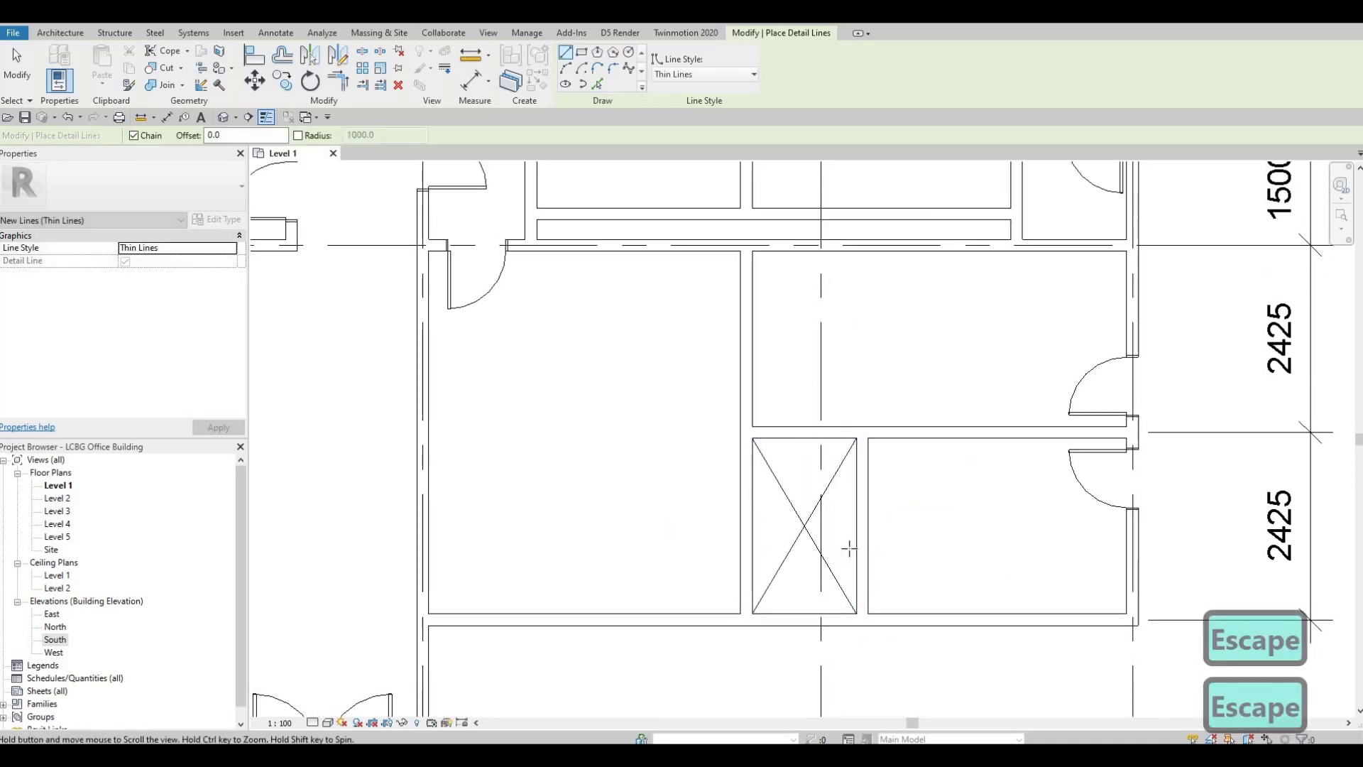
scroll(922, 565, "down", 3)
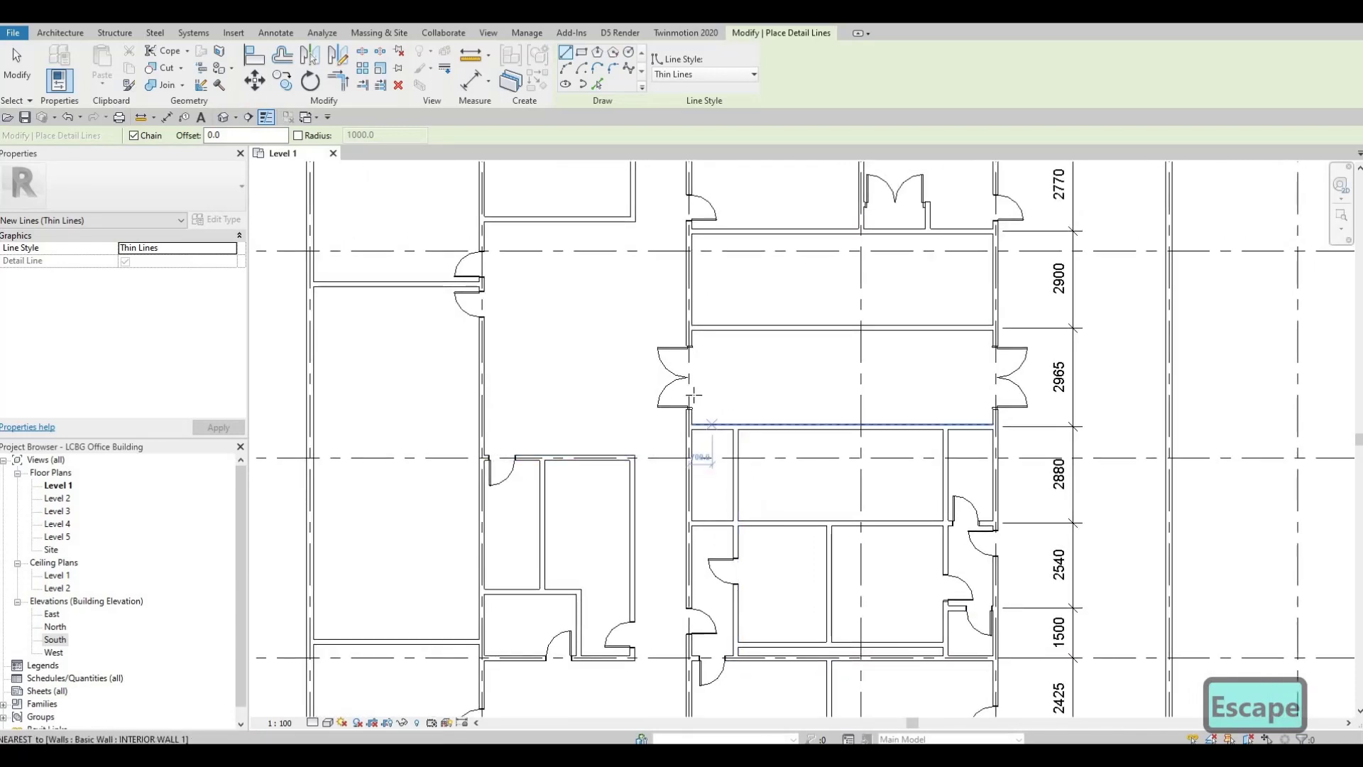
scroll(688, 411, "up", 4)
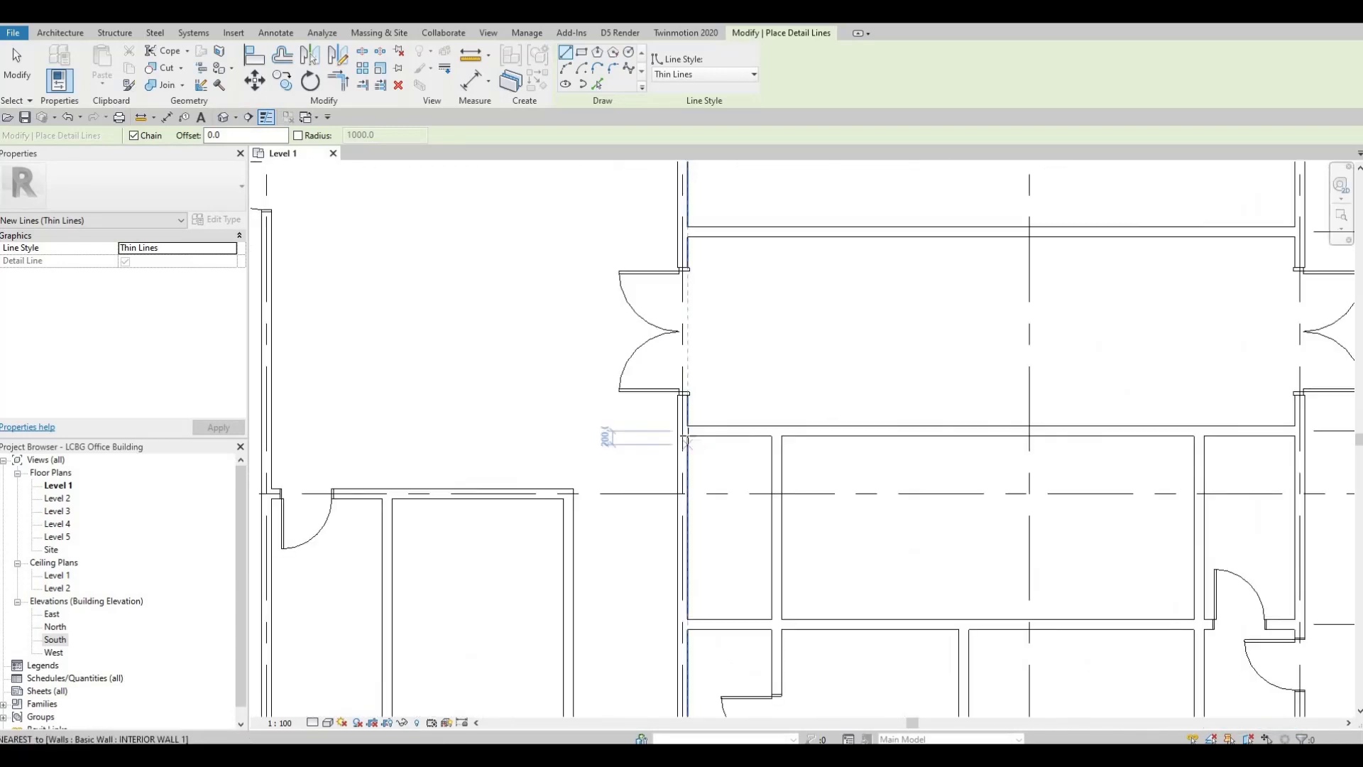
left_click(688, 436)
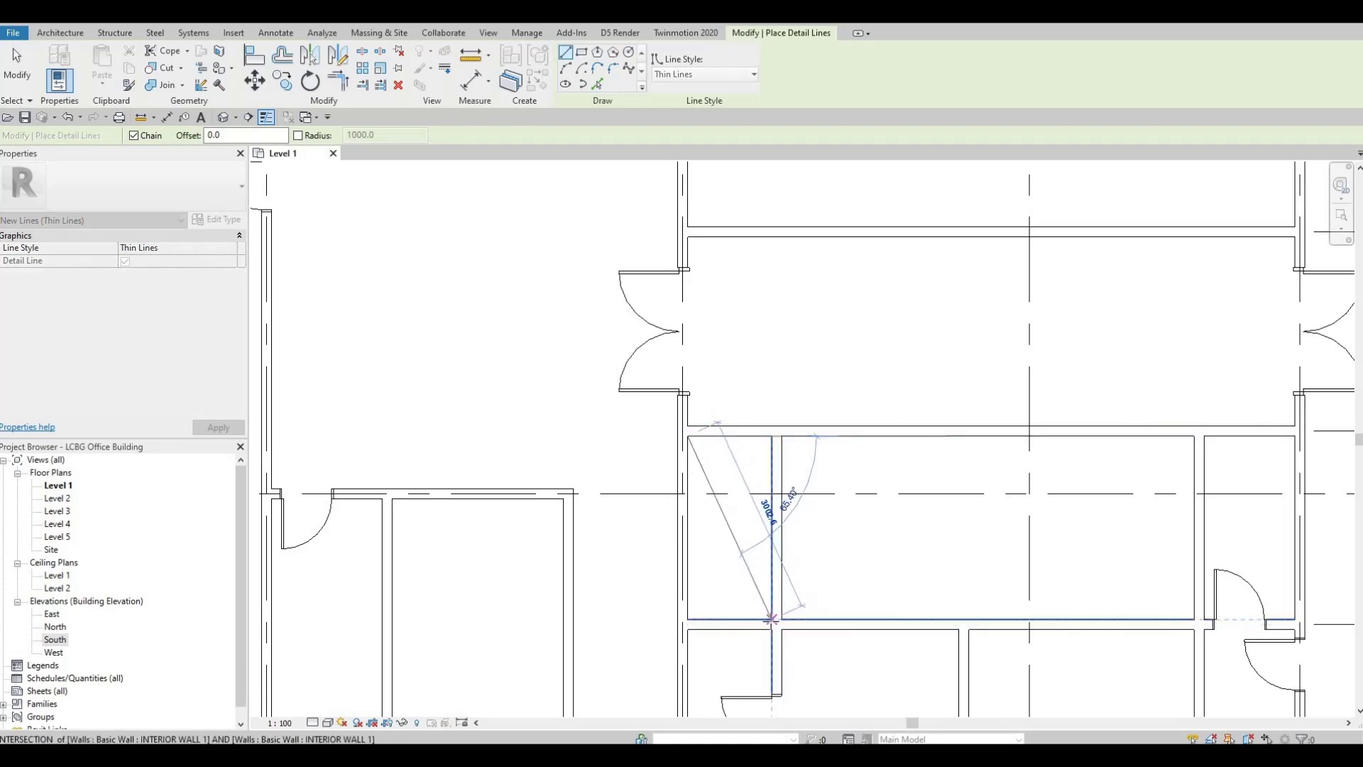
left_click(772, 619)
key("Escape")
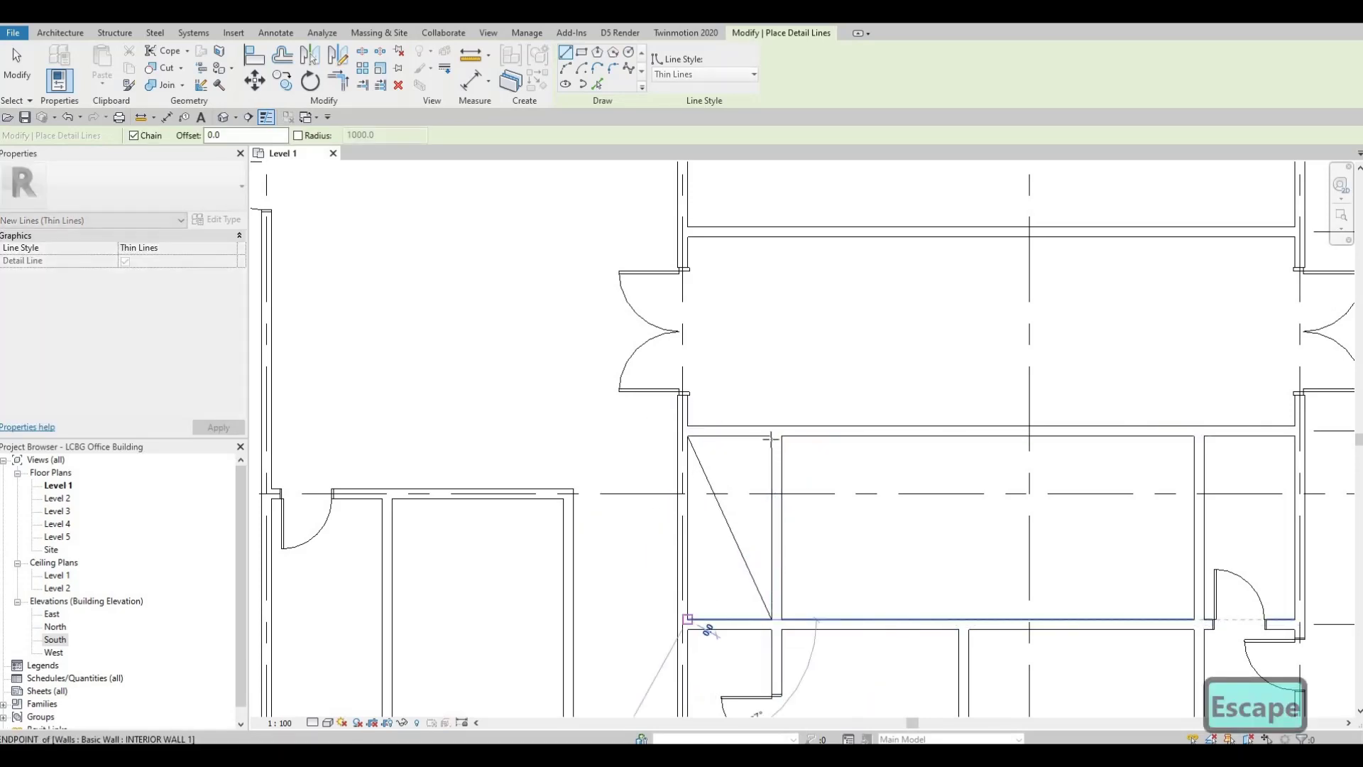
left_click(688, 618)
key("Escape")
key("Escape")
Examine the rooms and closets between grids 2 and 7 for further spaces that need detail lines
scroll(913, 520, "down", 2)
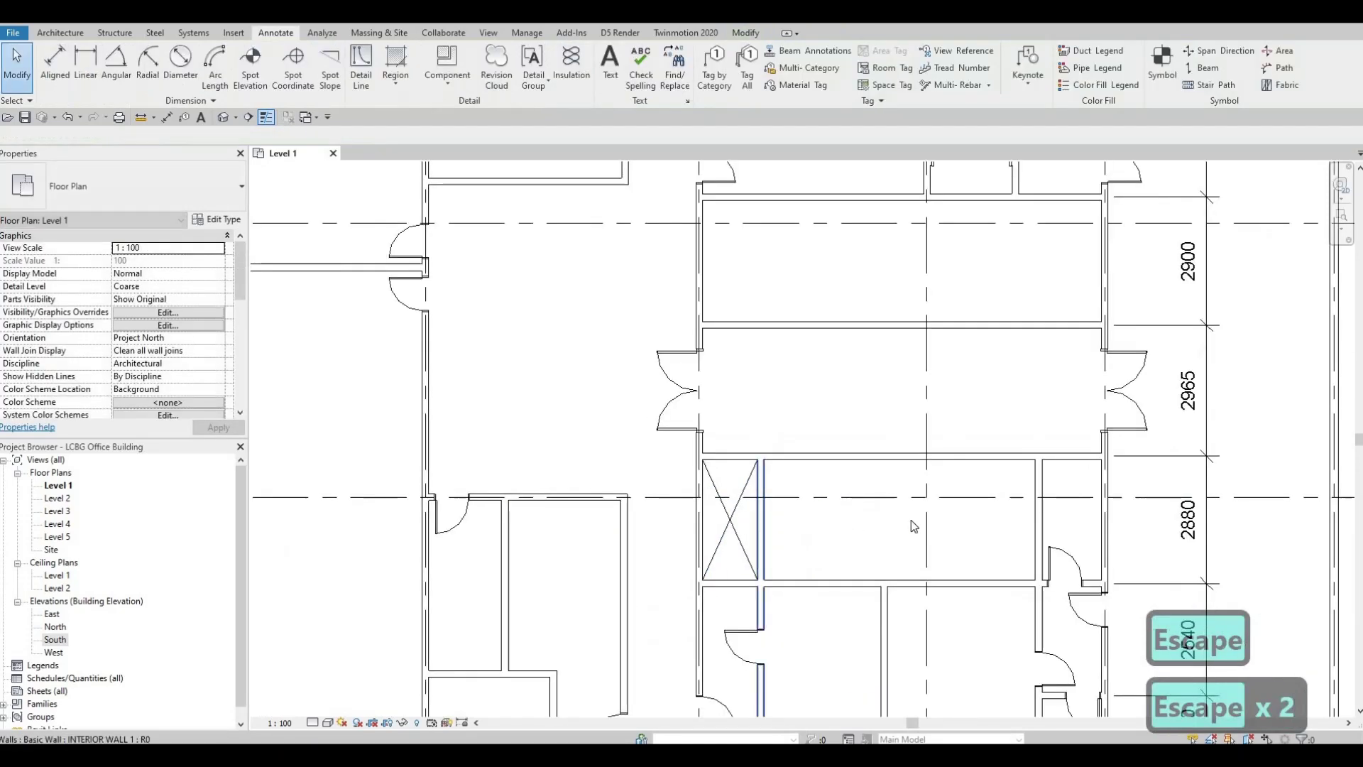
mouse_move(913, 520)
middle_mouse_down()
mouse_move(804, 541)
mouse_move(821, 565)
mouse_move(823, 669)
middle_mouse_up()
scroll(821, 566, "down", 3)
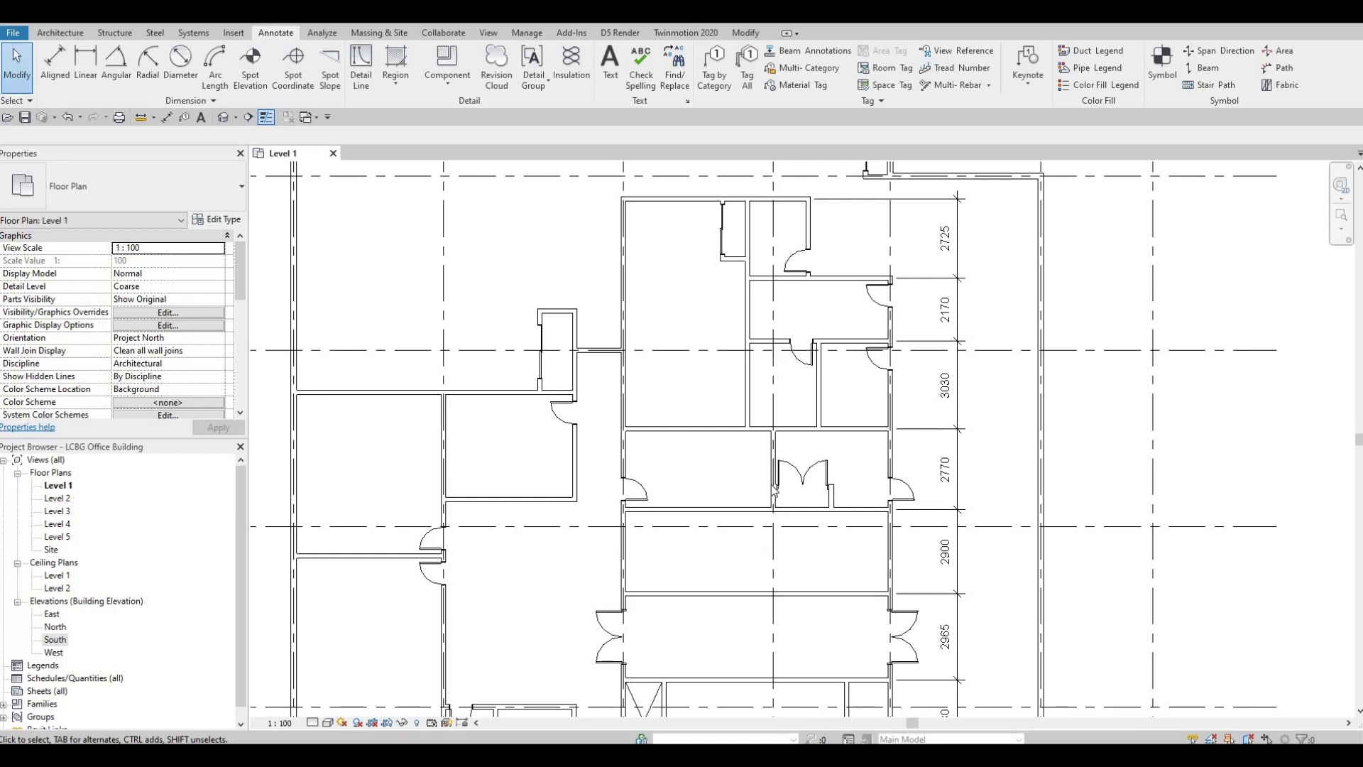
middle_click_drag(663, 561, 693, 373)
scroll(701, 461, "up", 2)
middle_click_drag(699, 464, 746, 348)
scroll(746, 348, "down", 1)
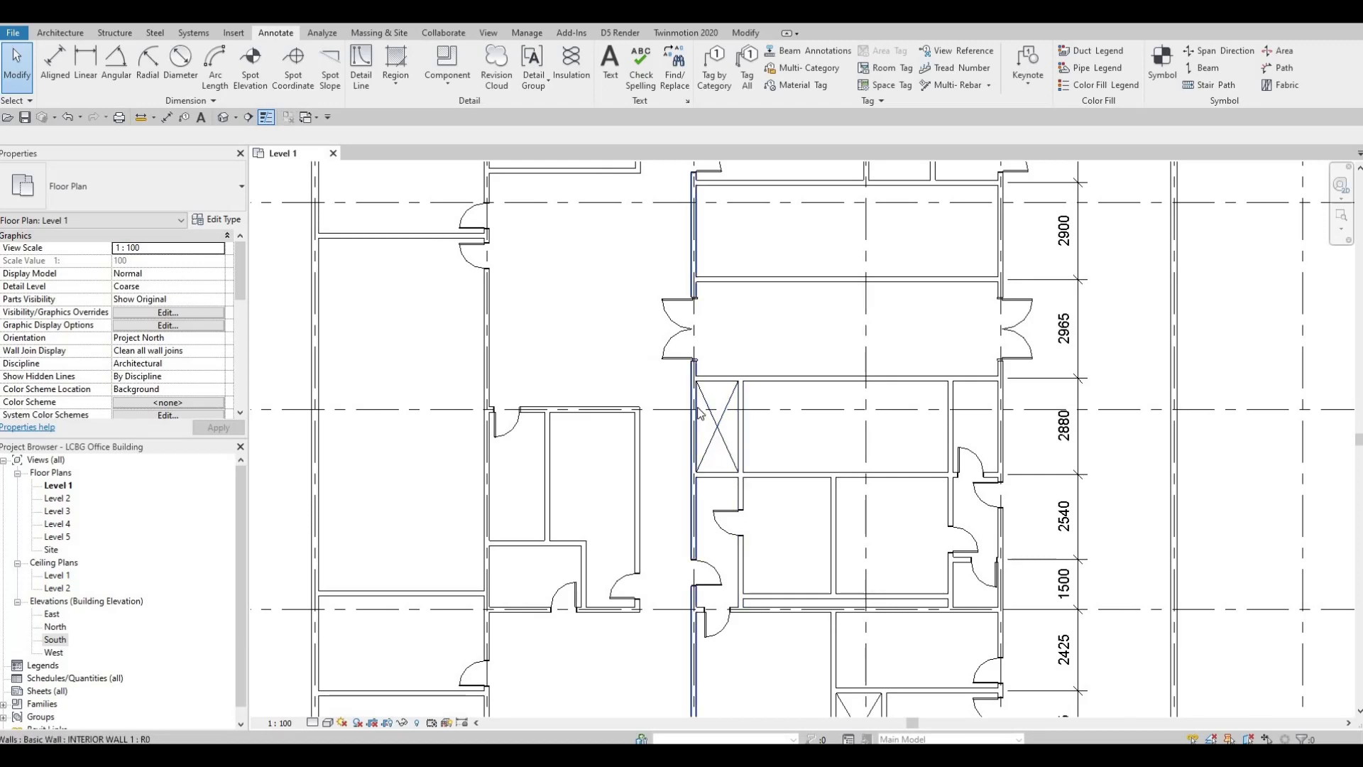
scroll(705, 433, "up", 5)
middle_click_drag(629, 487, 738, 395)
scroll(735, 426, "down", 3)
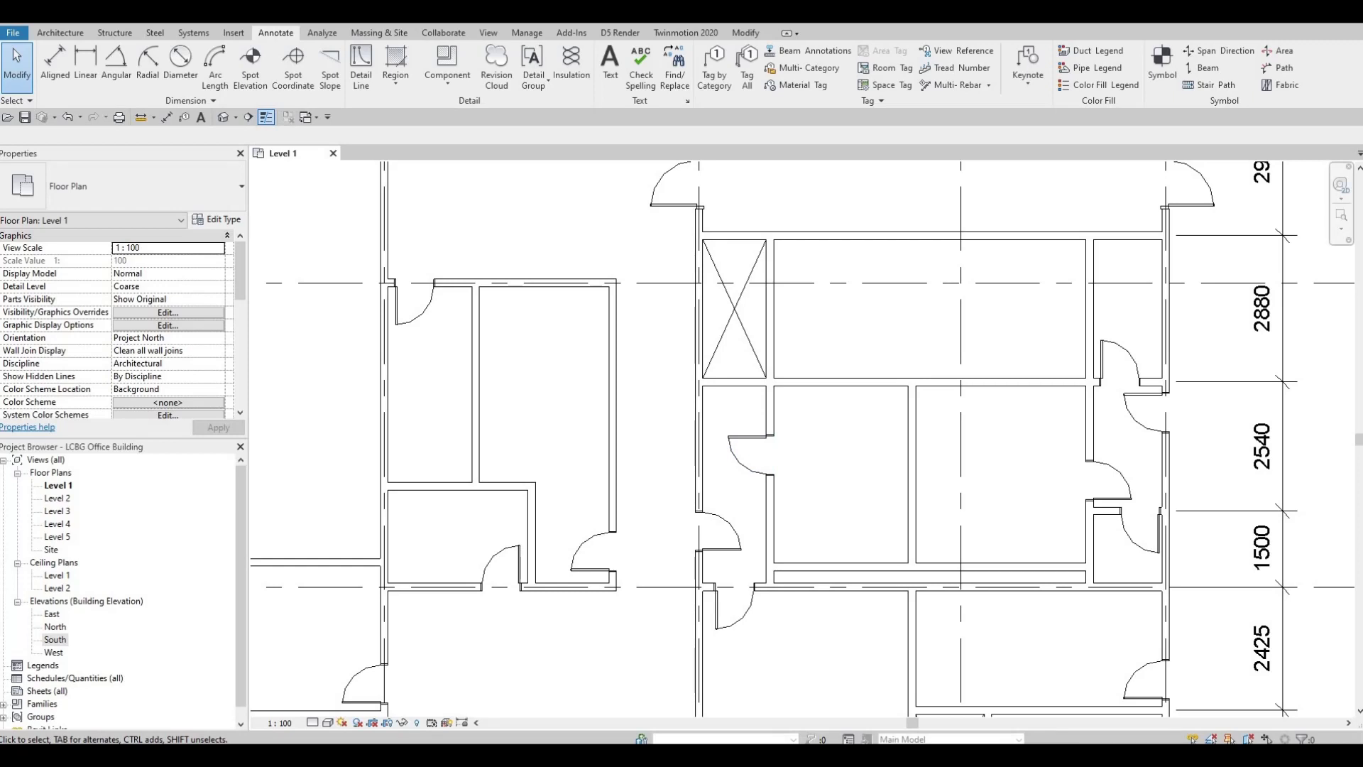
scroll(773, 445, "down", 3)
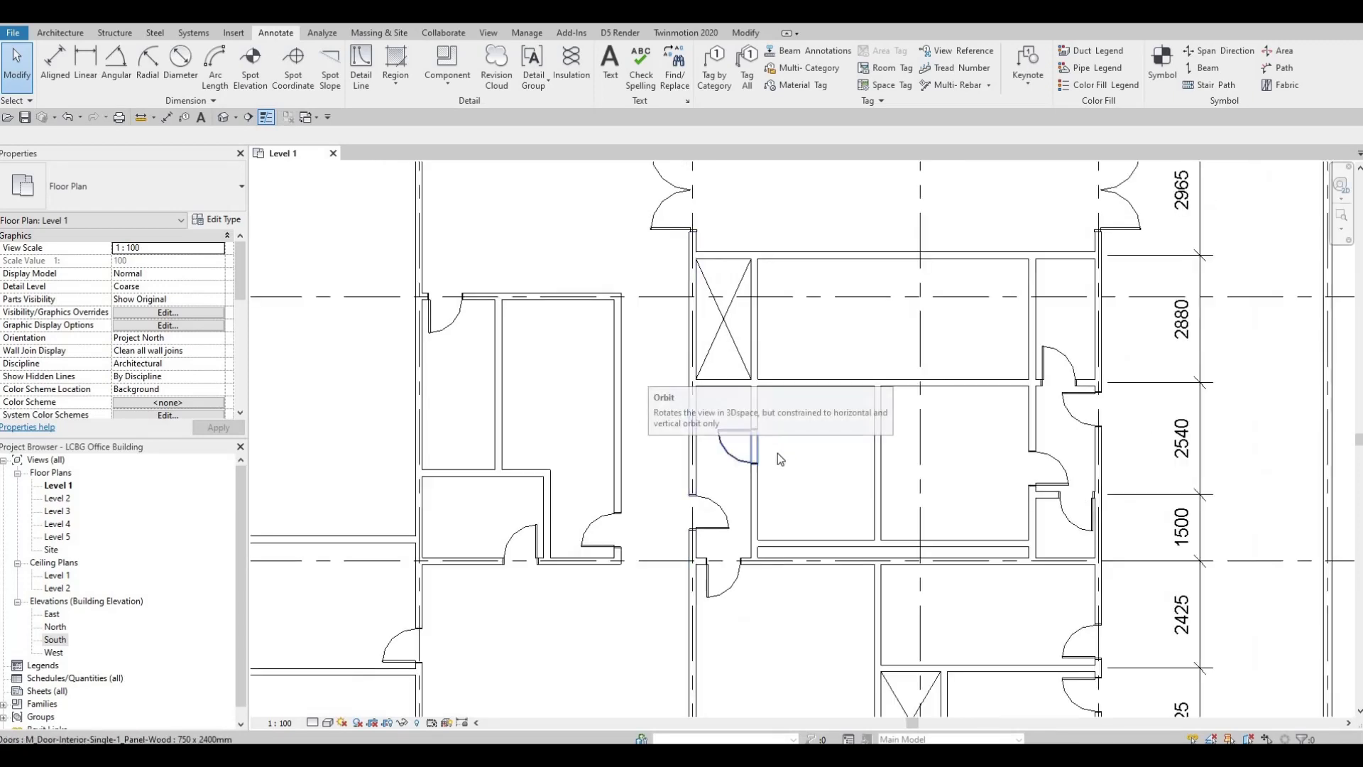
middle_click_drag(847, 497, 826, 548)
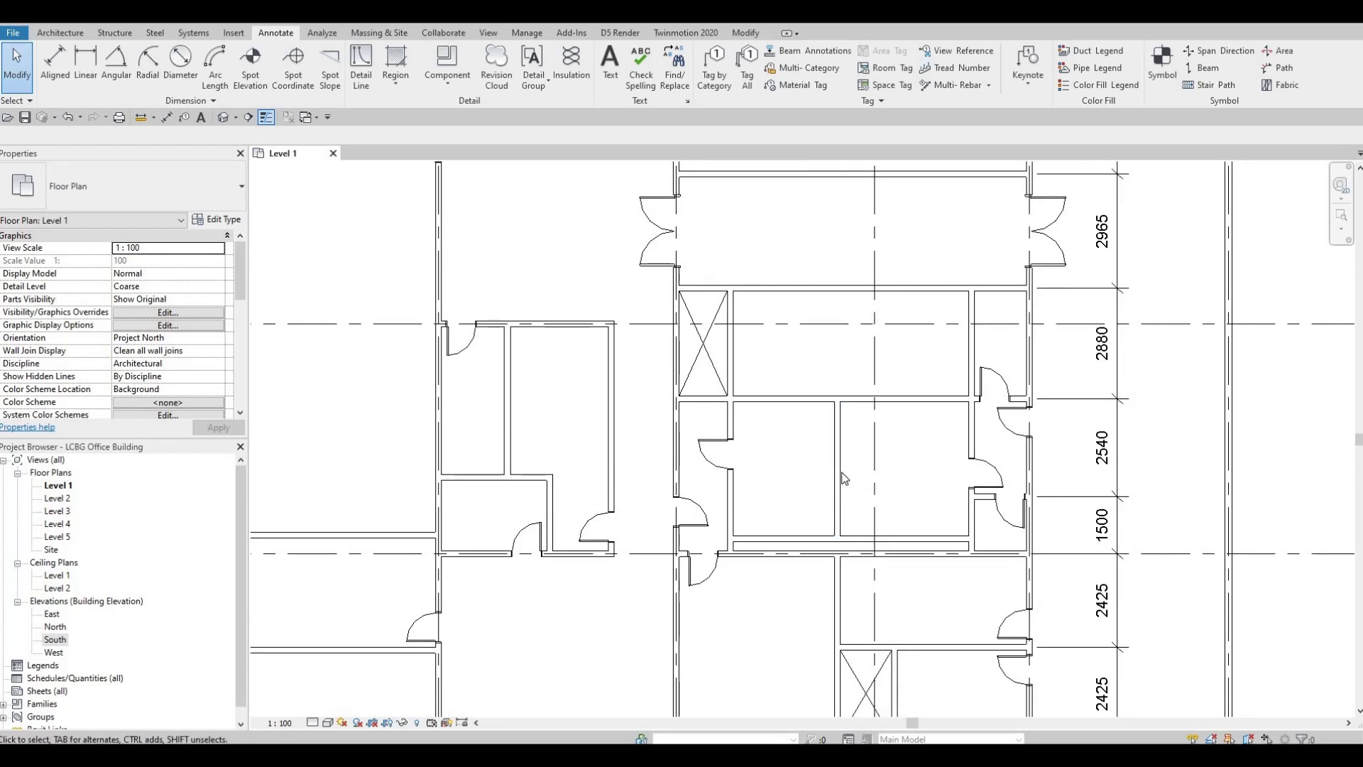
scroll(844, 478, "up", 5)
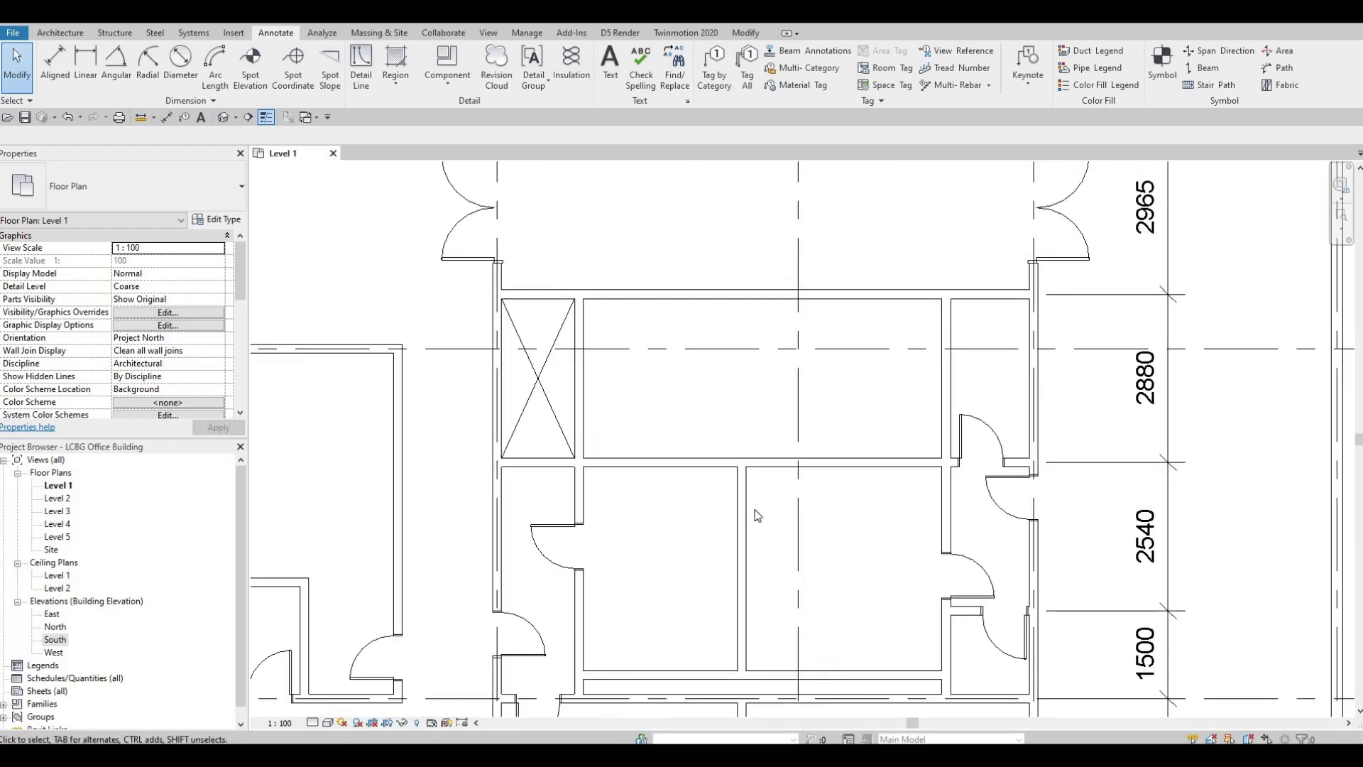
scroll(671, 468, "up", 1)
middle_click_drag(682, 471, 582, 422)
scroll(636, 508, "down", 4)
middle_click_drag(757, 584, 696, 485)
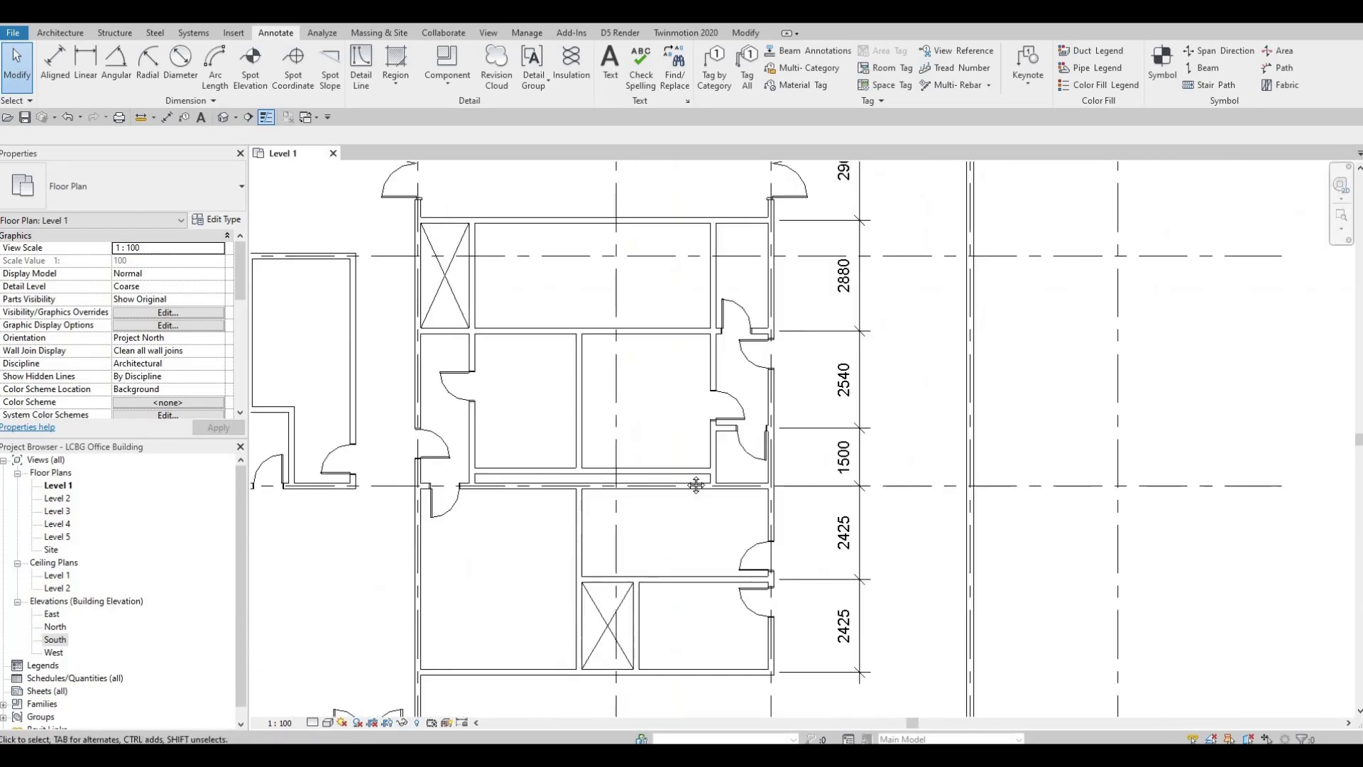
middle_click_drag(662, 572, 692, 473)
middle_click_drag(669, 328, 700, 547)
scroll(707, 497, "down", 1)
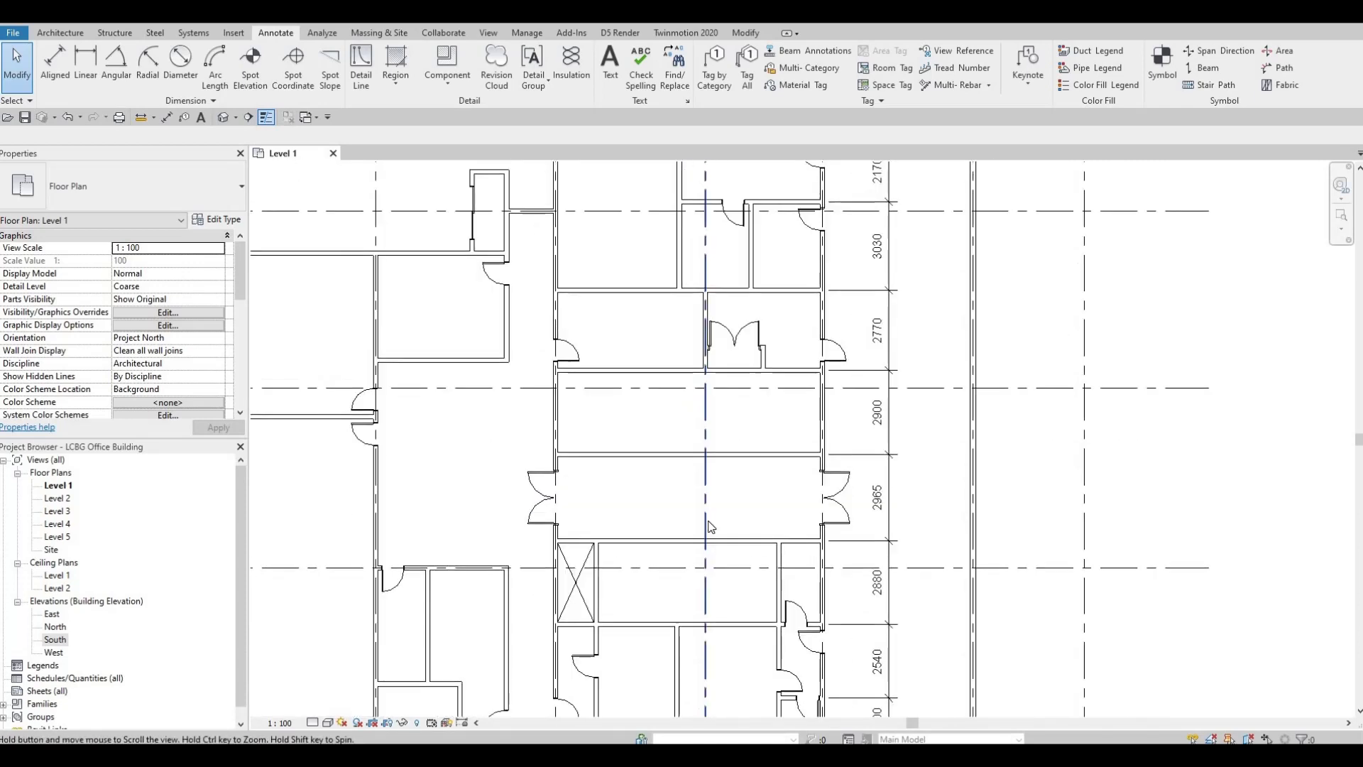
middle_click_drag(703, 313, 669, 377)
scroll(668, 376, "down", 1)
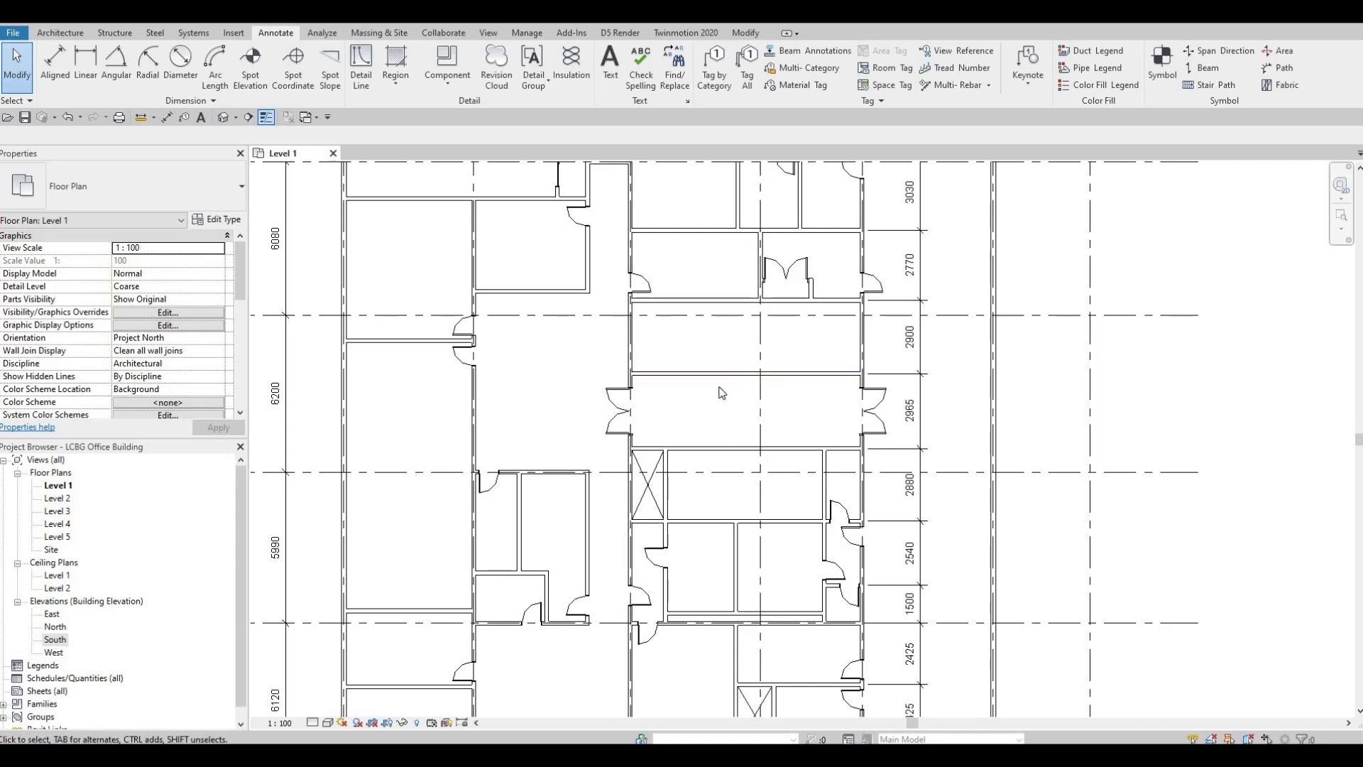
middle_click_drag(718, 386, 727, 375)
scroll(722, 491, "down", 1)
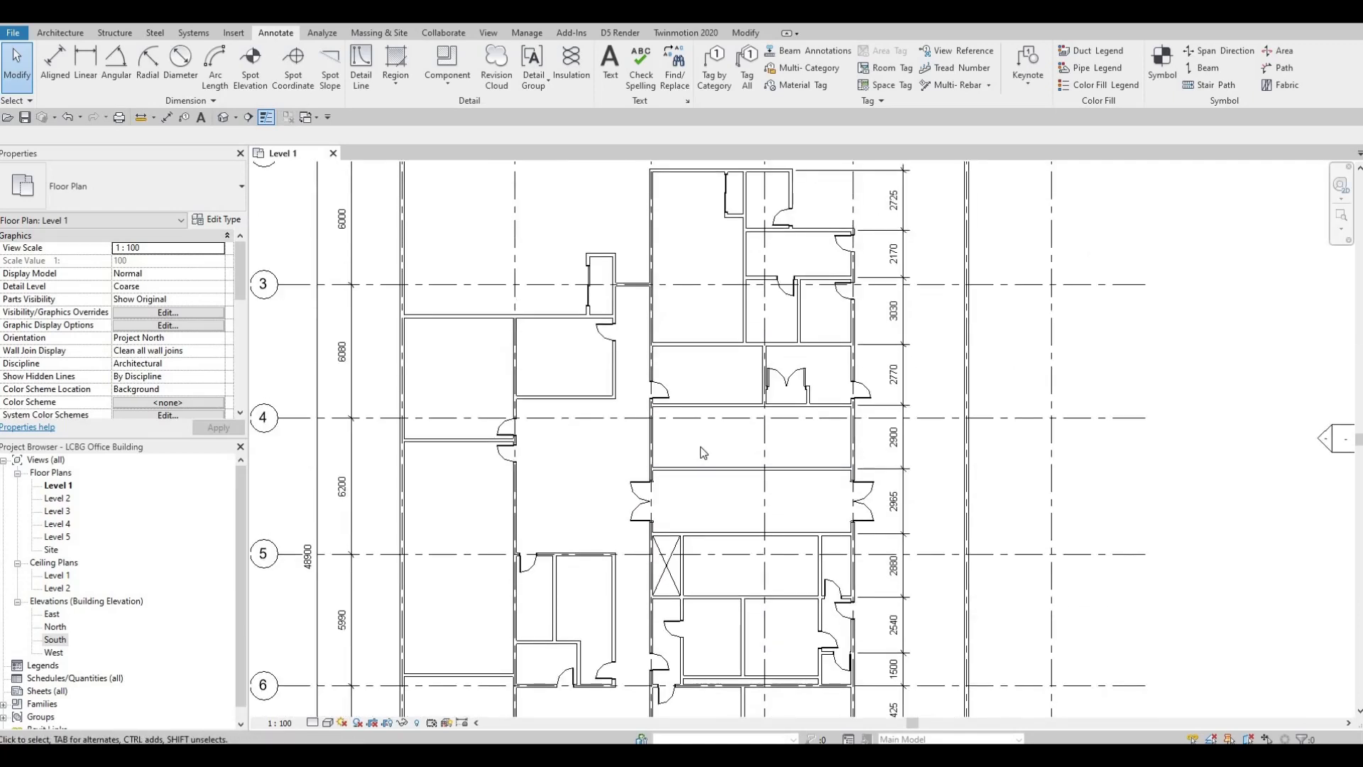
scroll(702, 452, "up", 1)
scroll(703, 452, "down", 2)
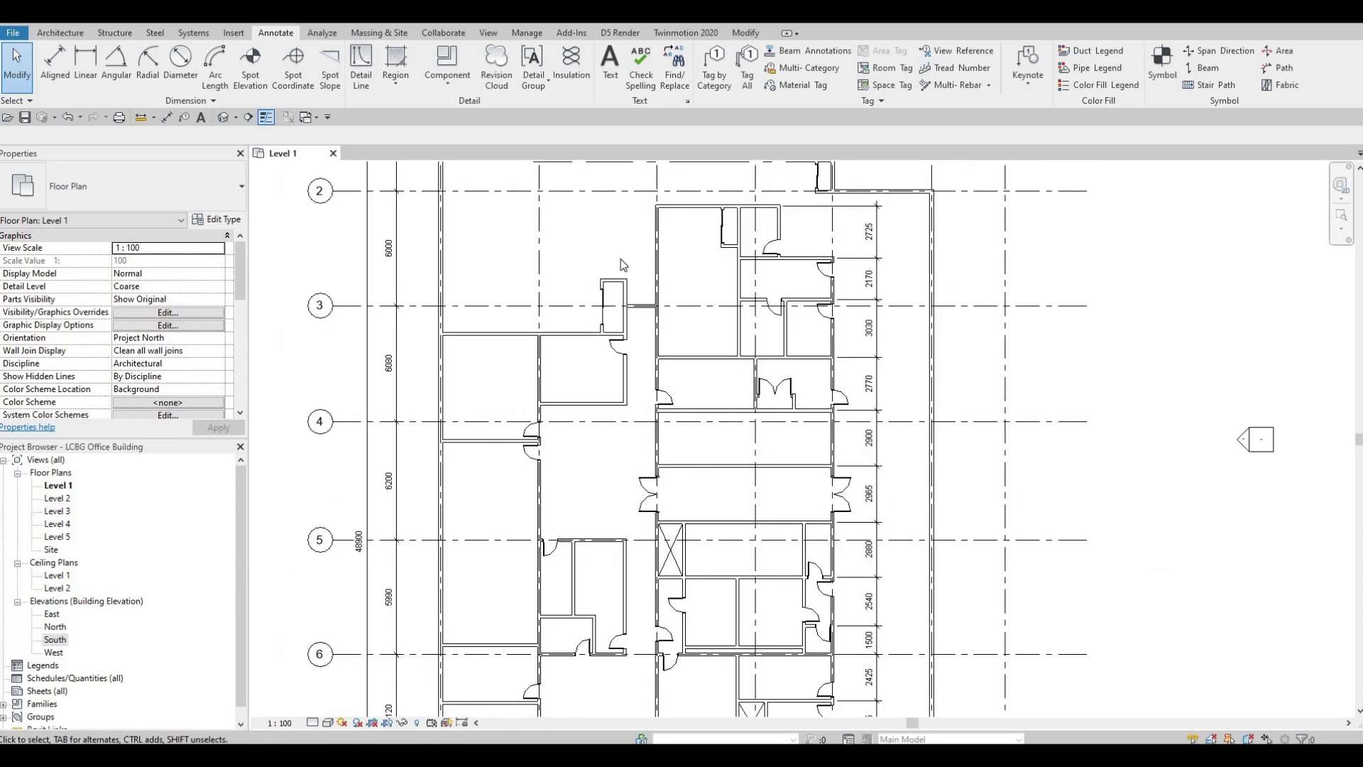
Draw two parallel vertical detail lines in <Demolished> style, about 100 mm apart, through the full length of the sliding-door closet at grid 3
scroll(607, 305, "up", 2)
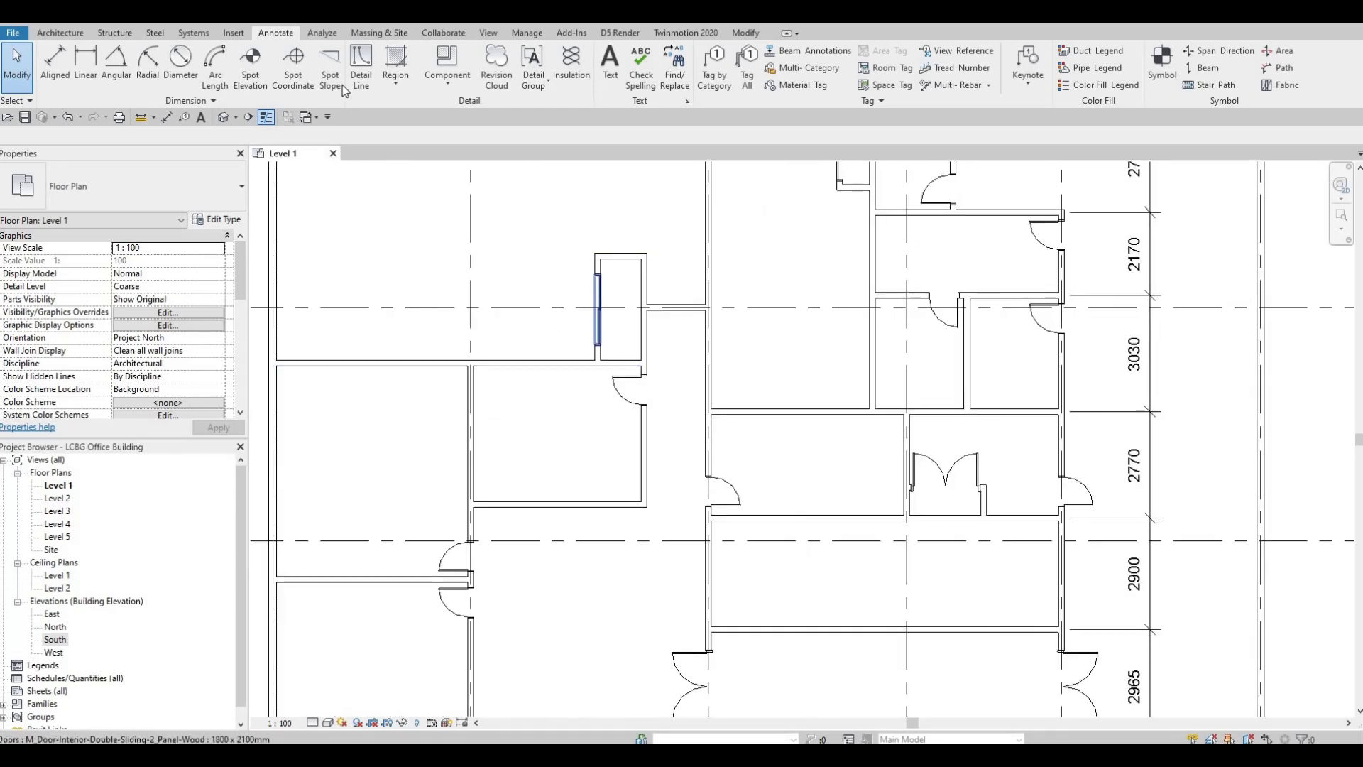
left_click(361, 71)
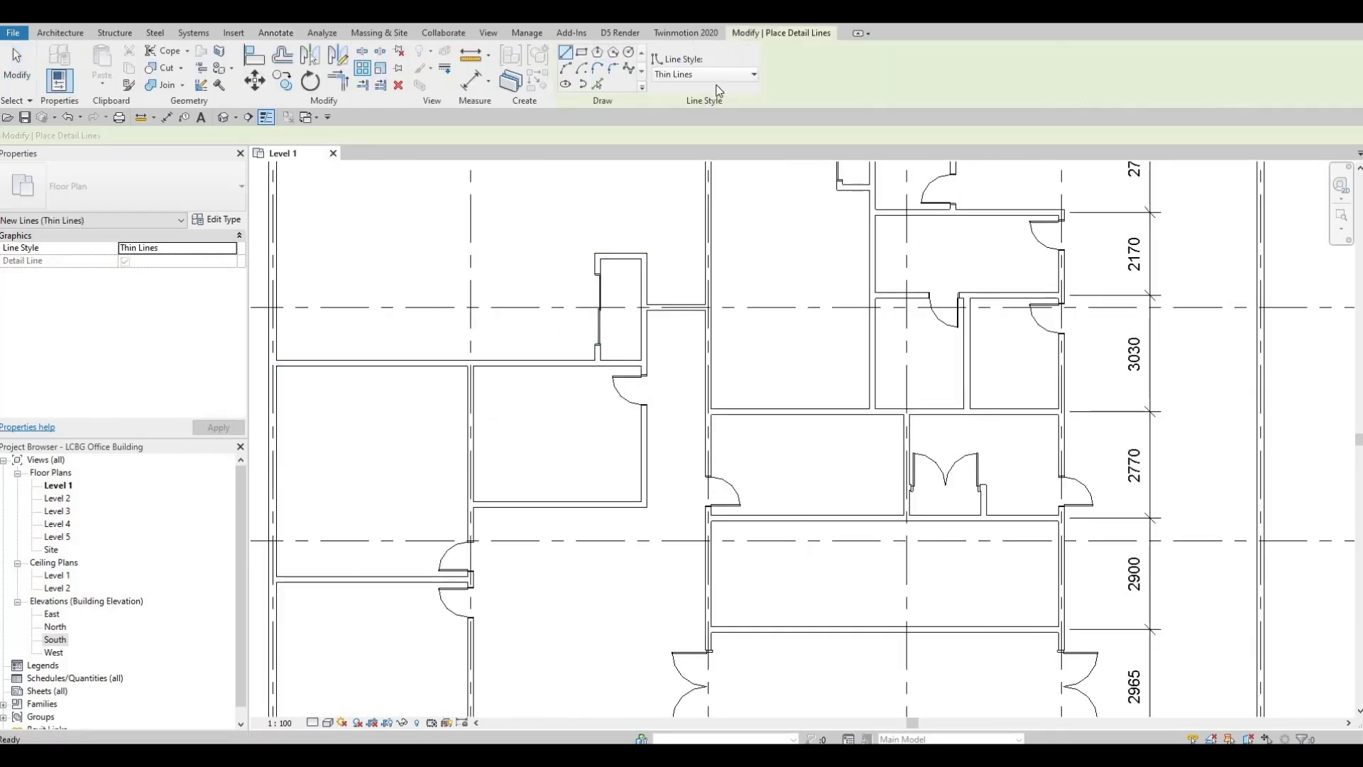
left_click(717, 74)
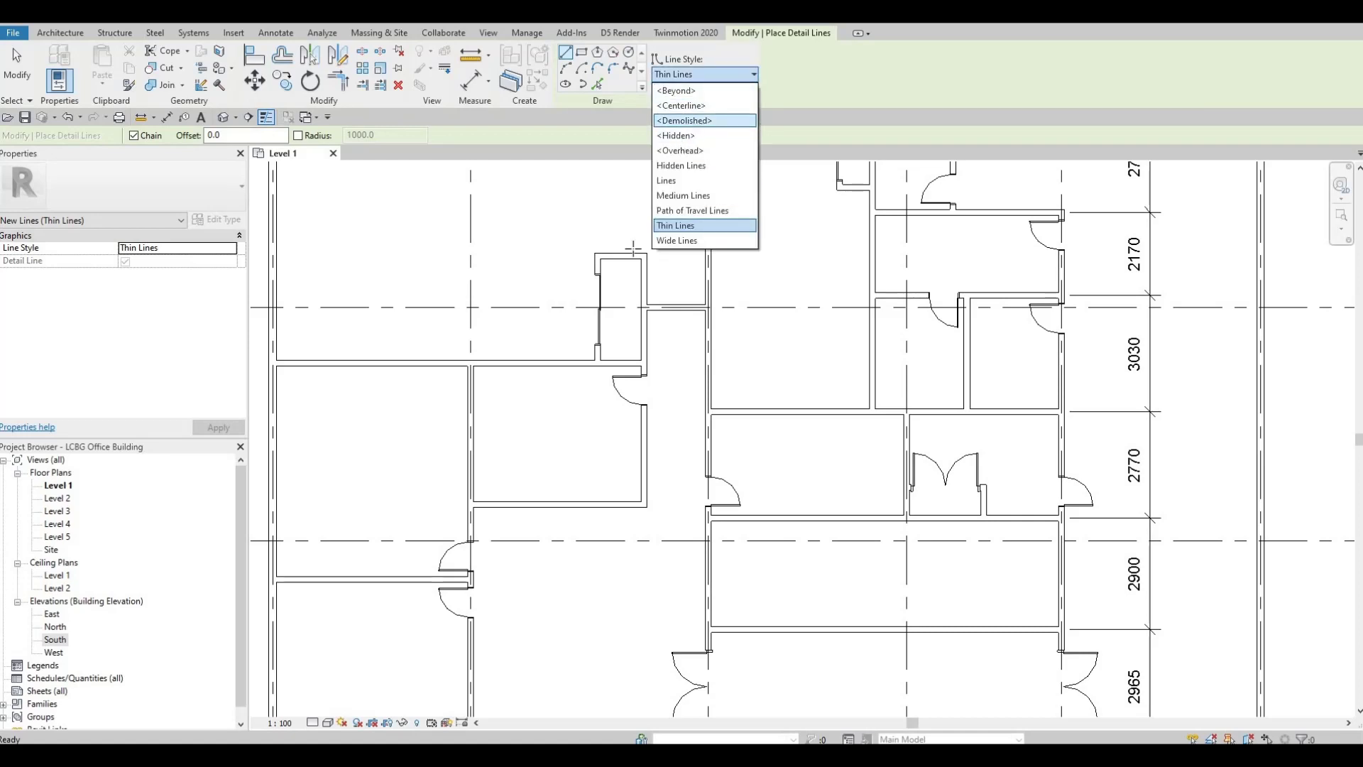
key("Return")
scroll(637, 273, "up", 4)
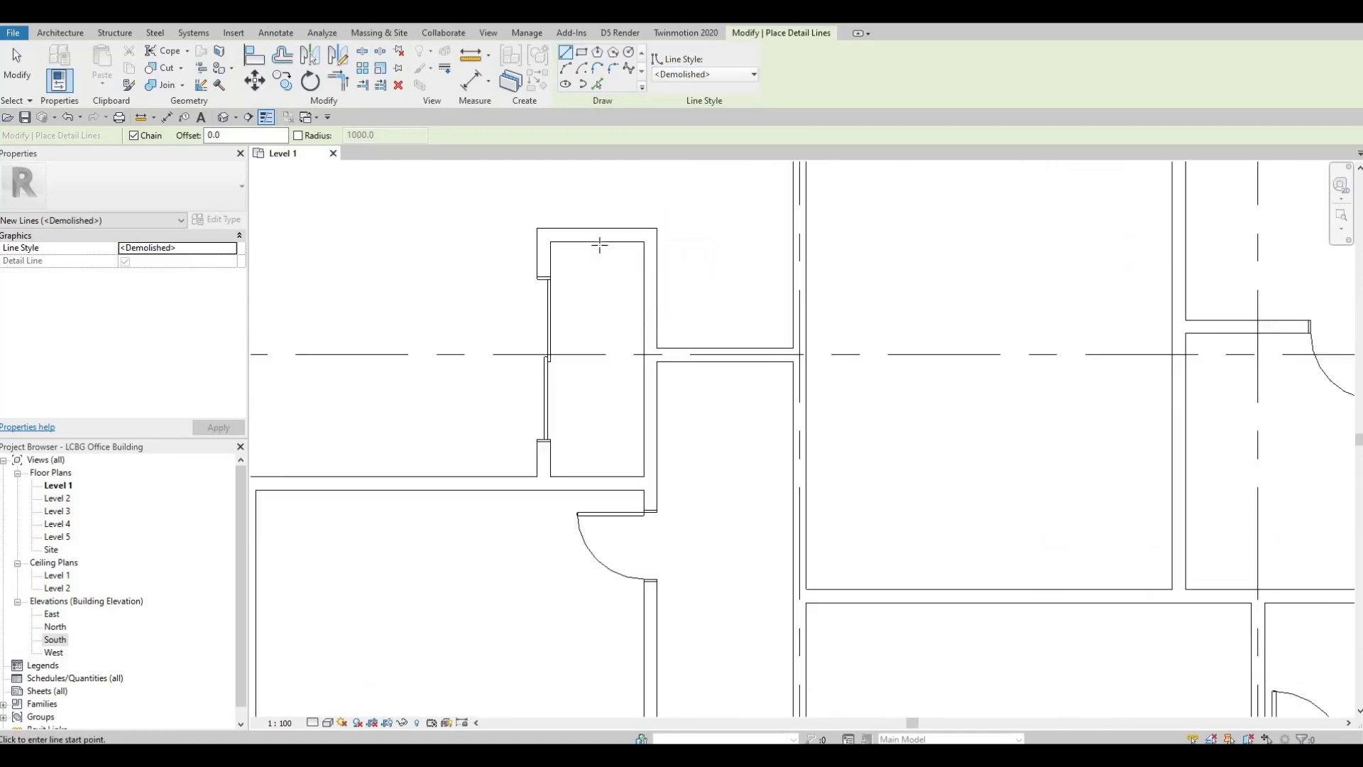
left_click(597, 242)
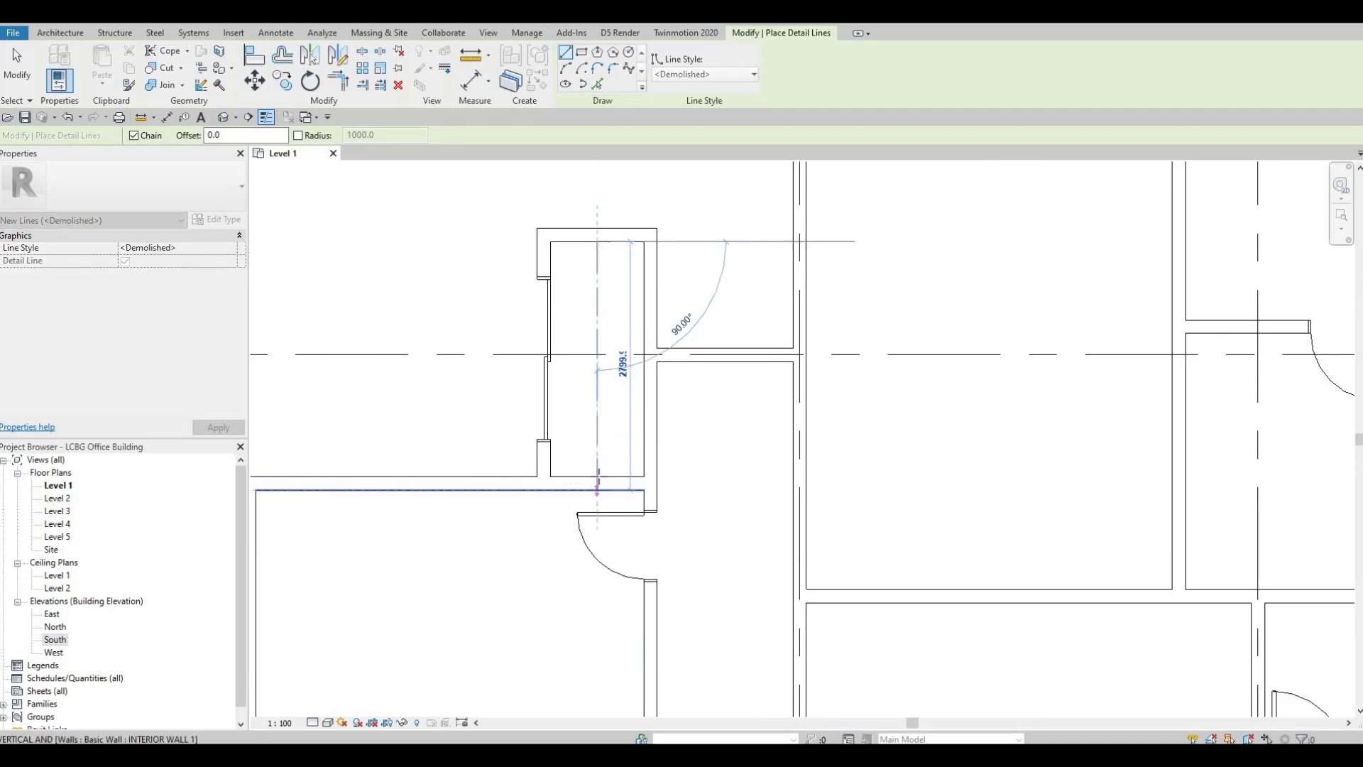
left_click(597, 475)
key("Escape")
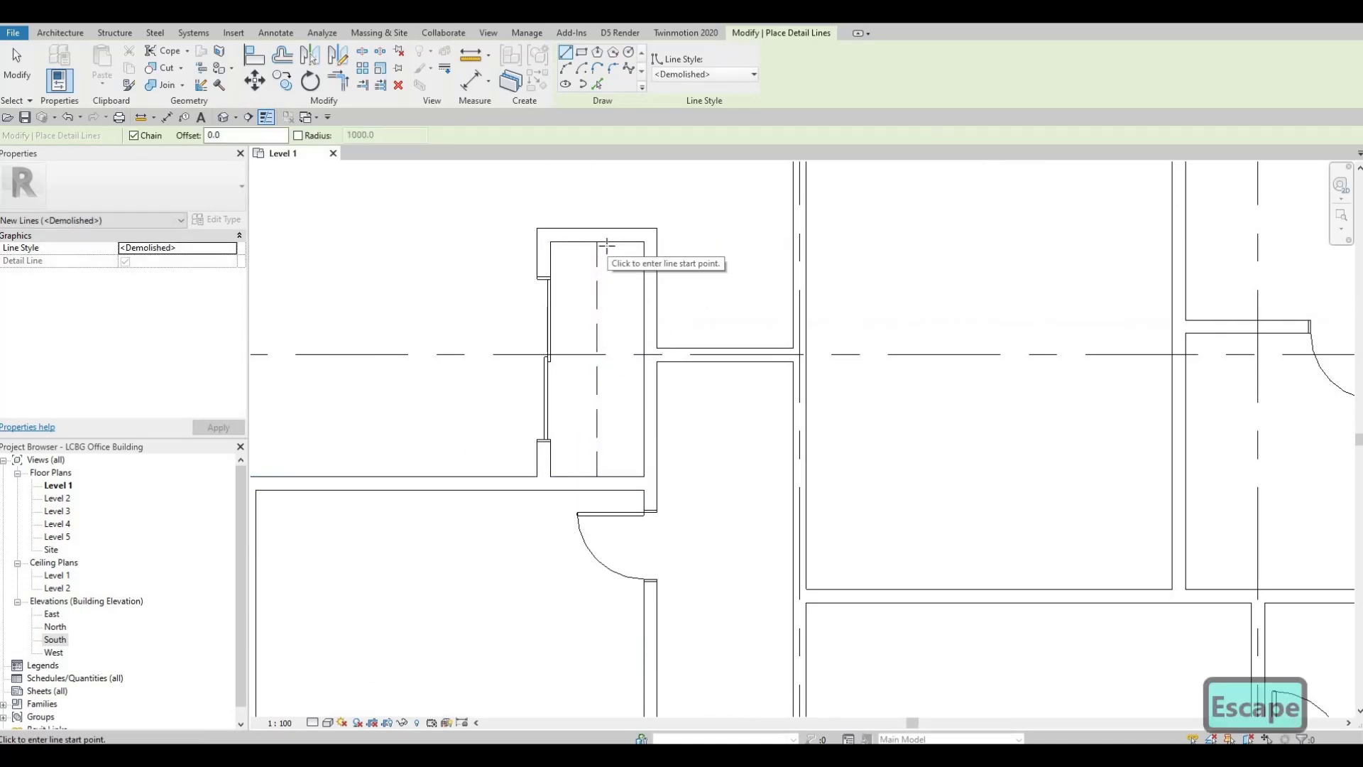
left_click(605, 242)
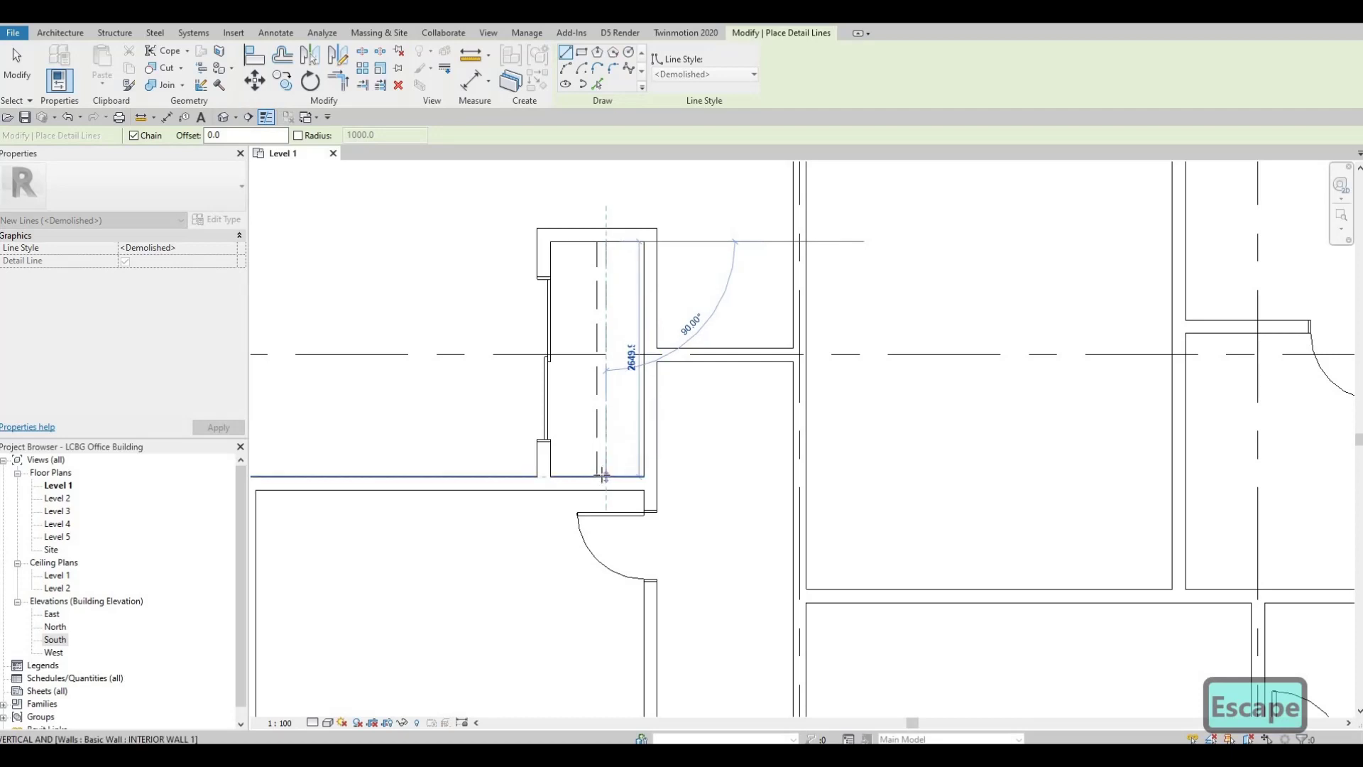
key("Escape")
Draw a matching pair of vertical <Demolished> detail lines in the sliding-door closet of the large room between grids 2 and 3
scroll(615, 390, "down", 5)
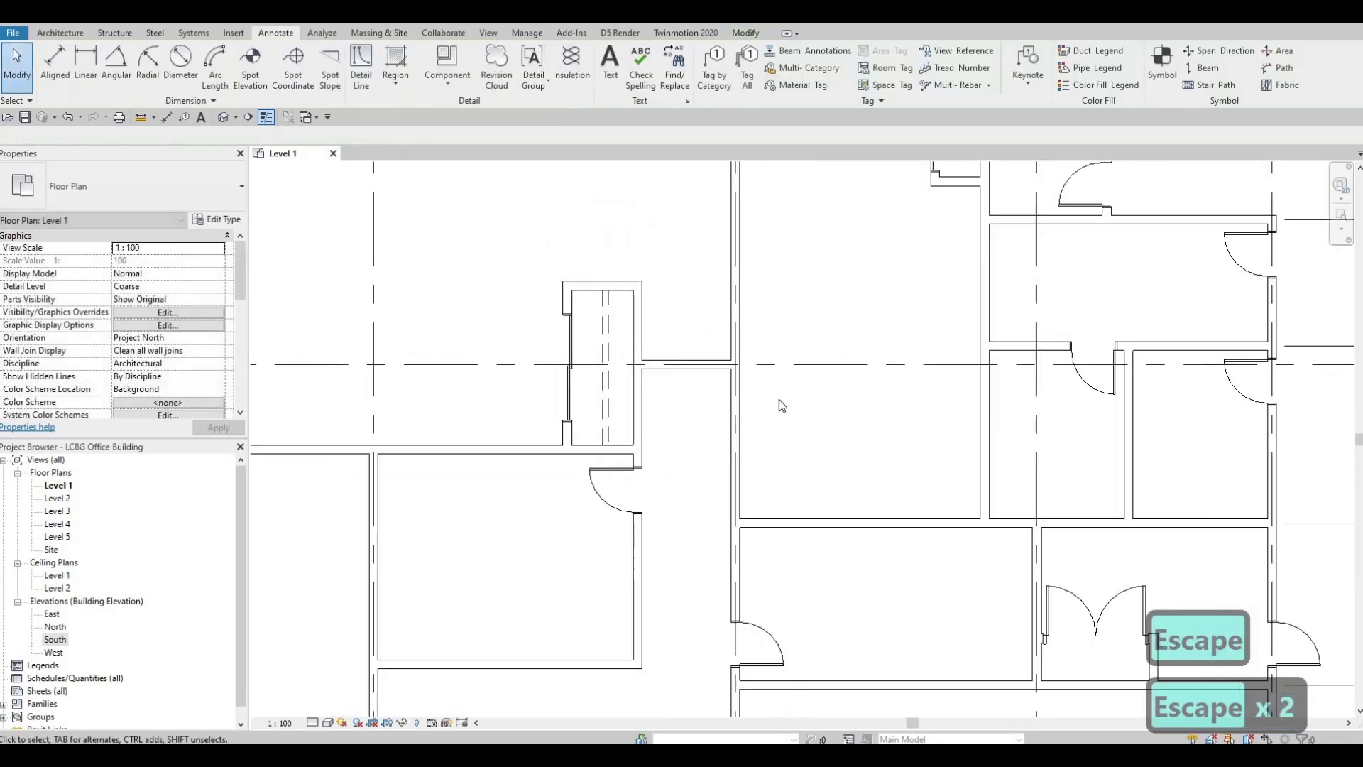
scroll(781, 326, "up", 4)
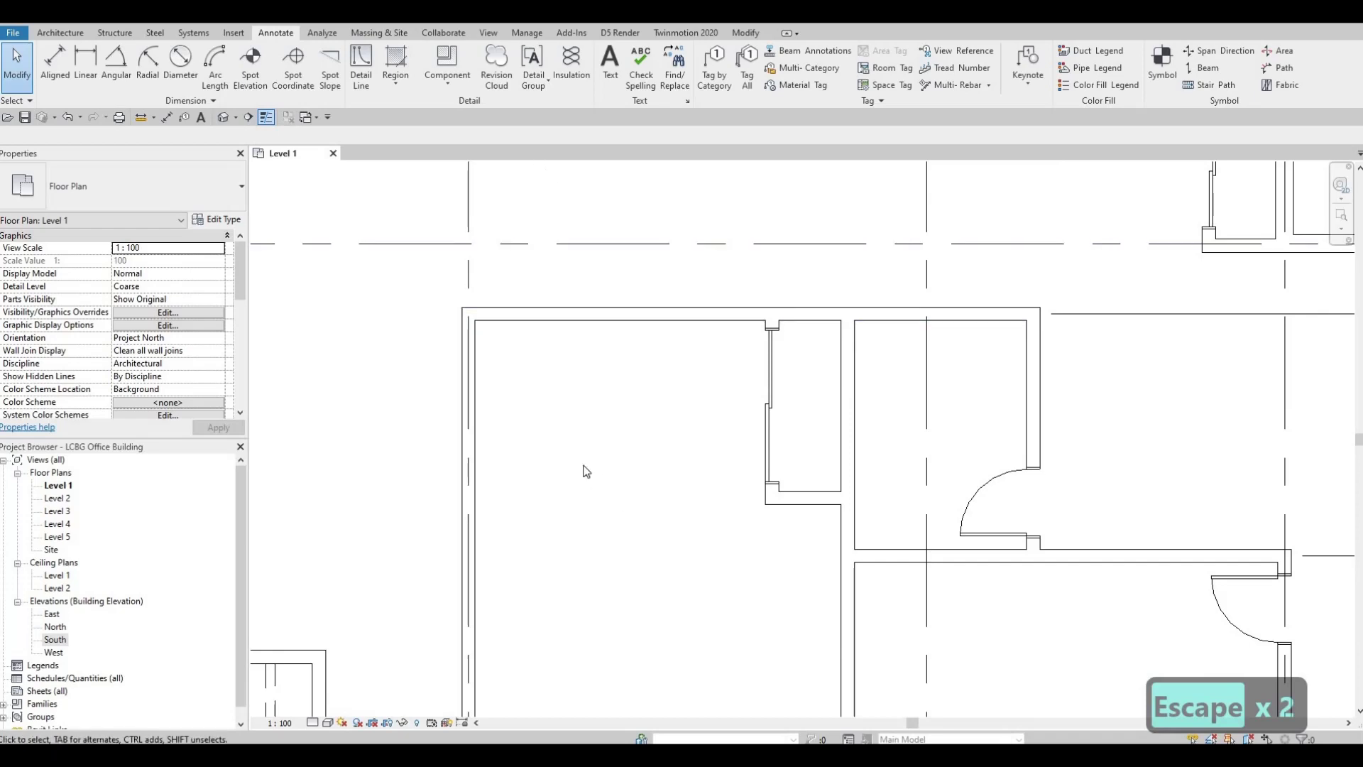
middle_click_drag(332, 626, 409, 541)
left_click(405, 624)
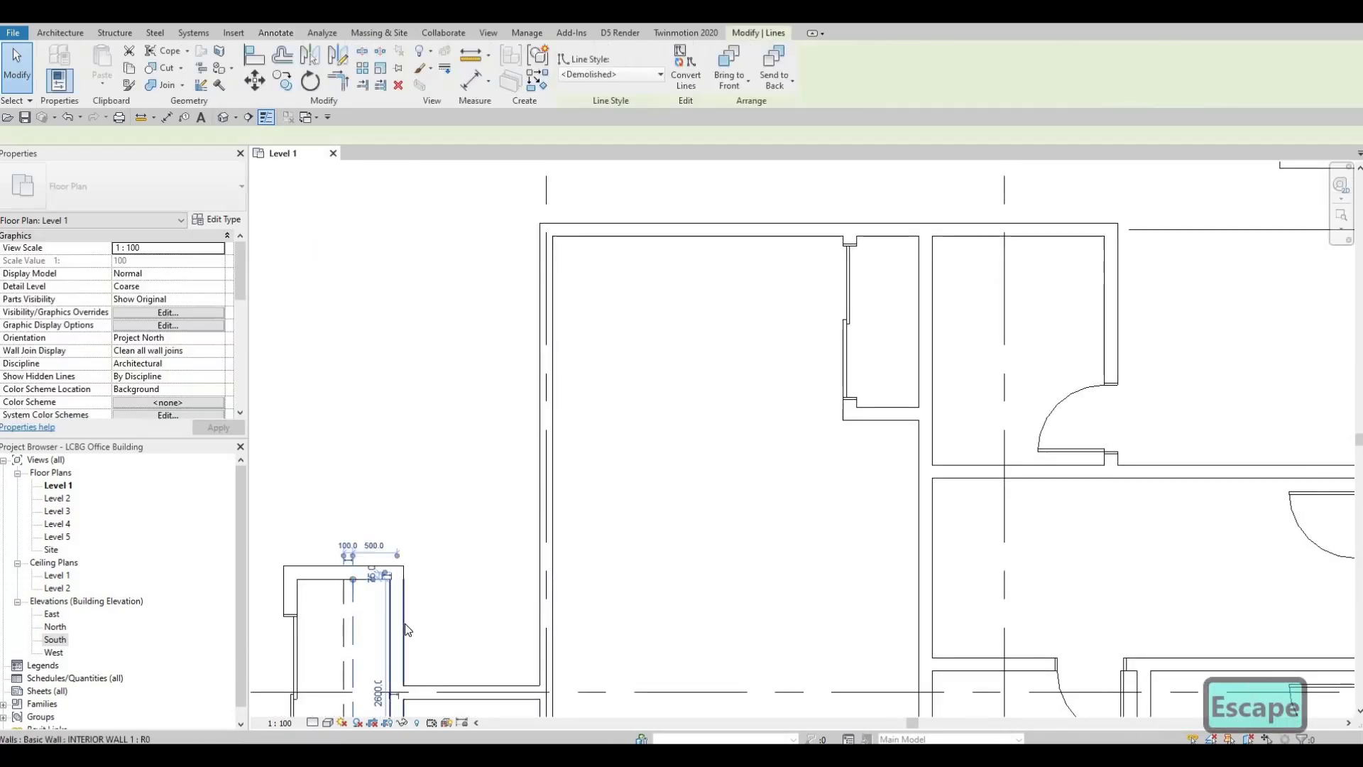
key("c")
key("s")
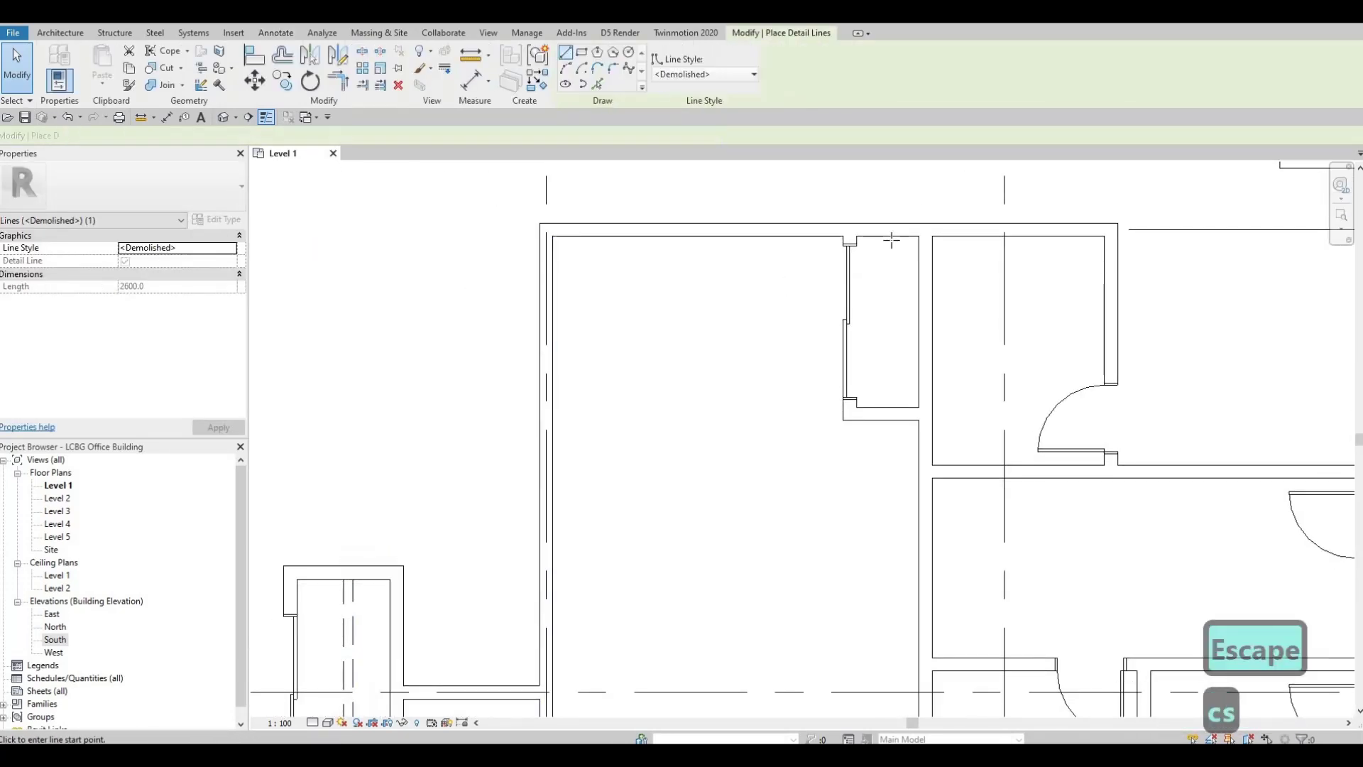
left_click(885, 235)
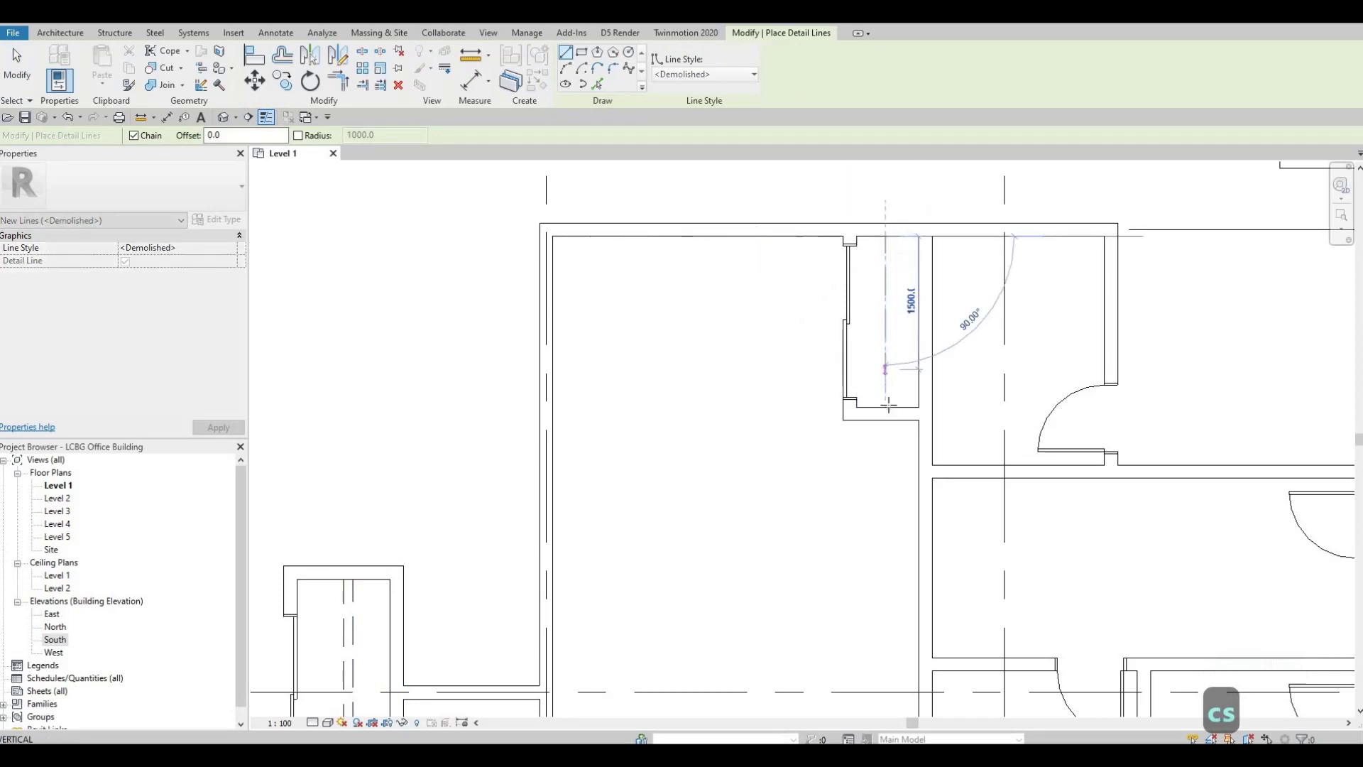
left_click(885, 407)
key("Escape")
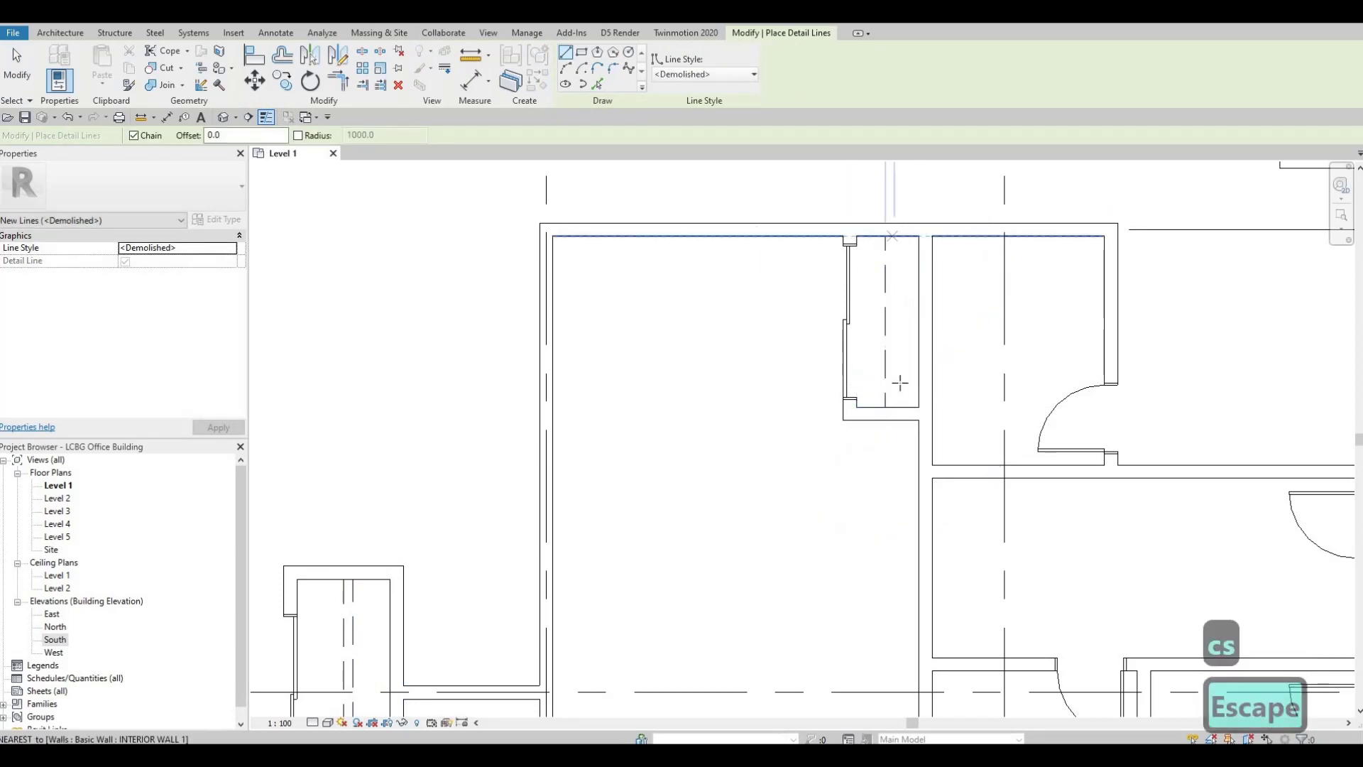
left_click(894, 406)
key("Escape")
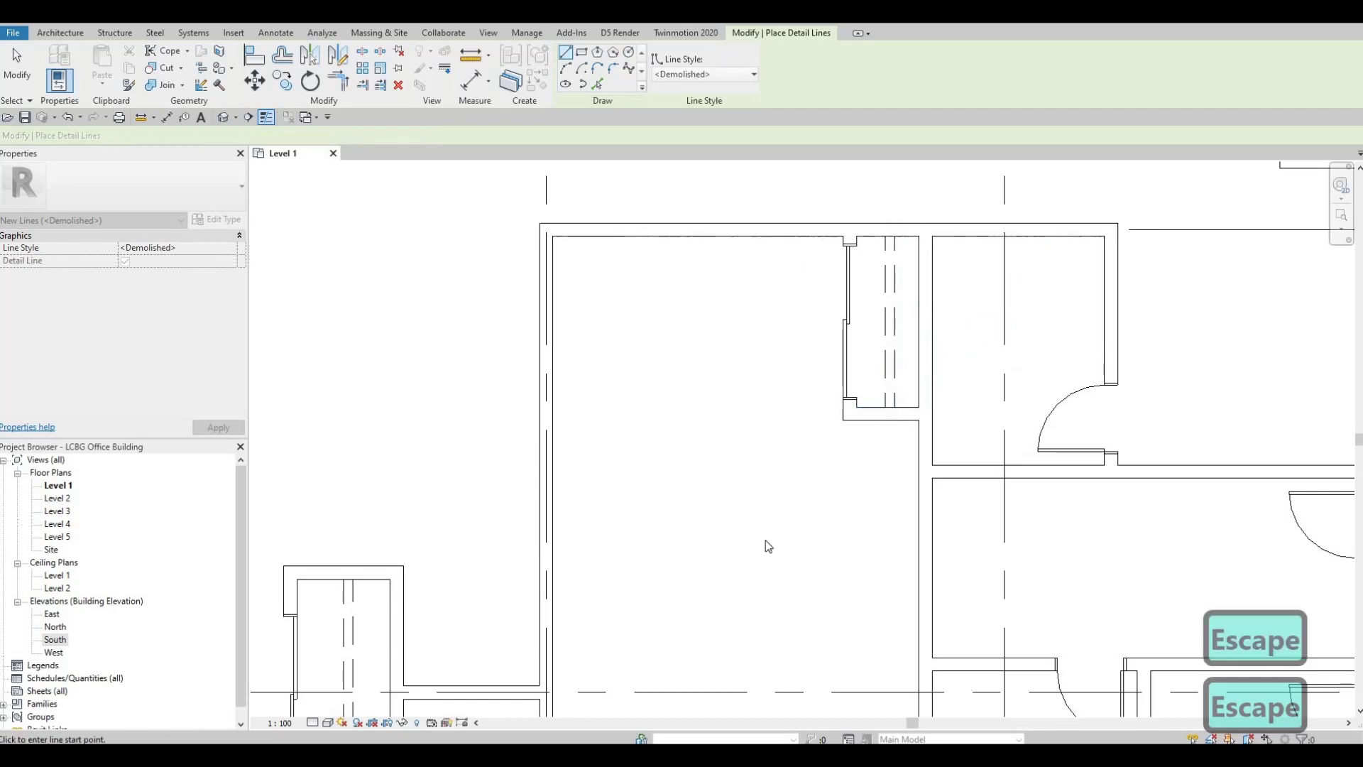
Draw a pair of parallel vertical <Demolished> detail lines through the full length of the sliding-door closet at grid 2
scroll(766, 547, "down", 3)
middle_click_drag(766, 547, 724, 709)
scroll(881, 295, "up", 2)
scroll(882, 295, "up", 1)
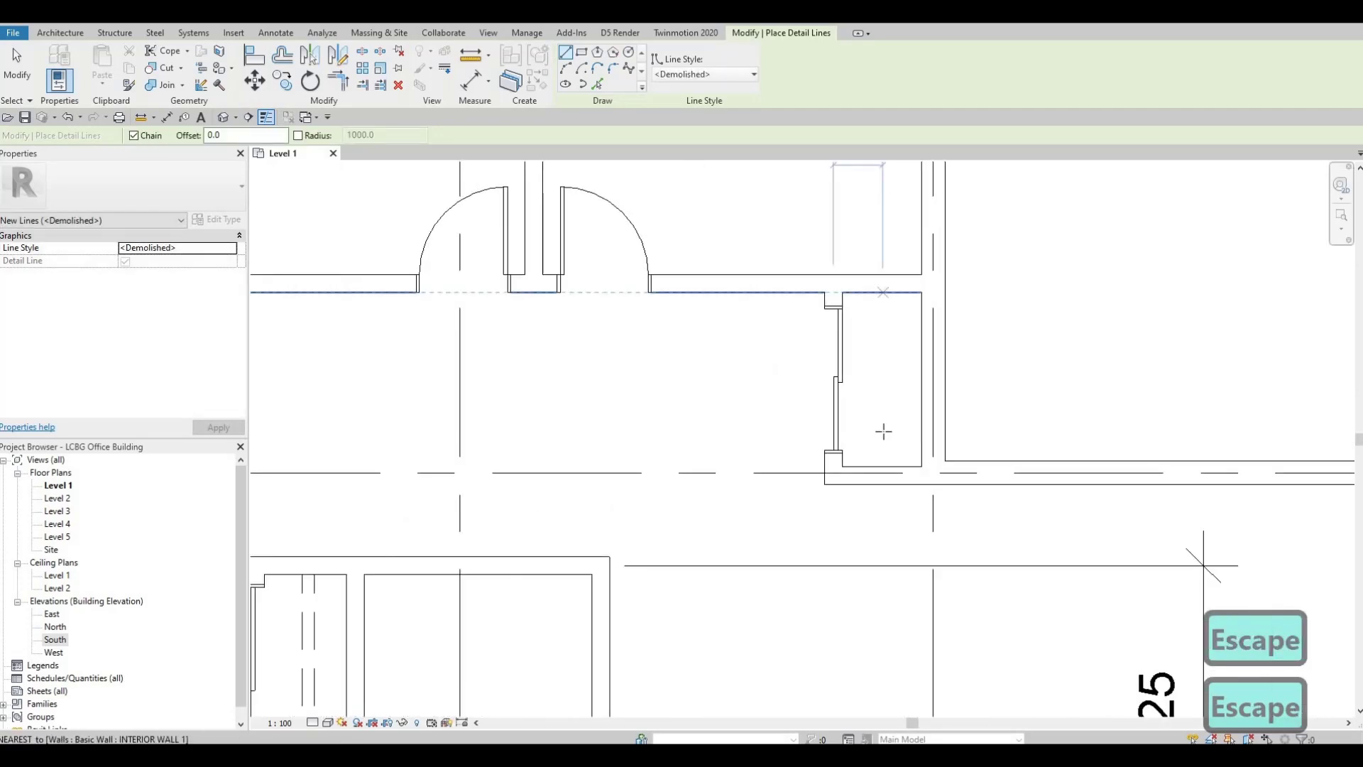
left_click(880, 466)
key("Escape")
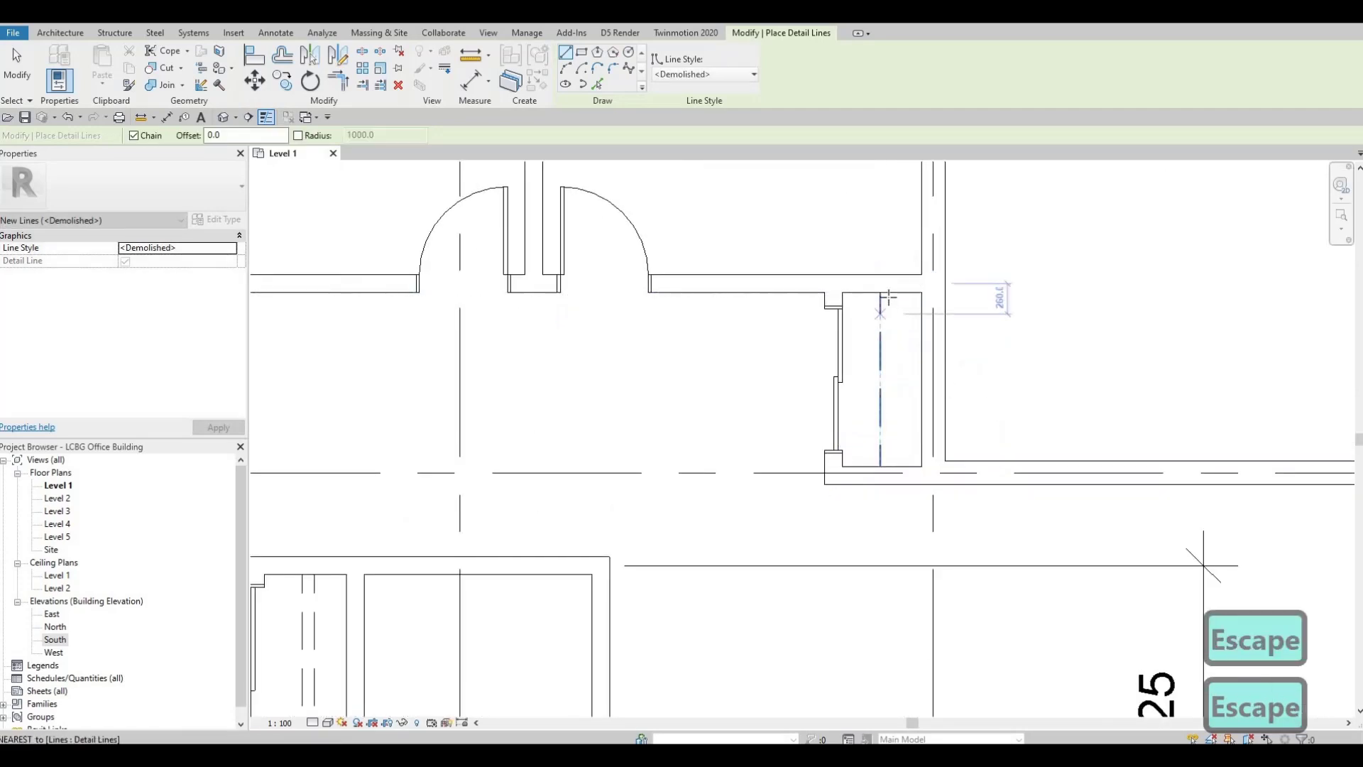
left_click(886, 466)
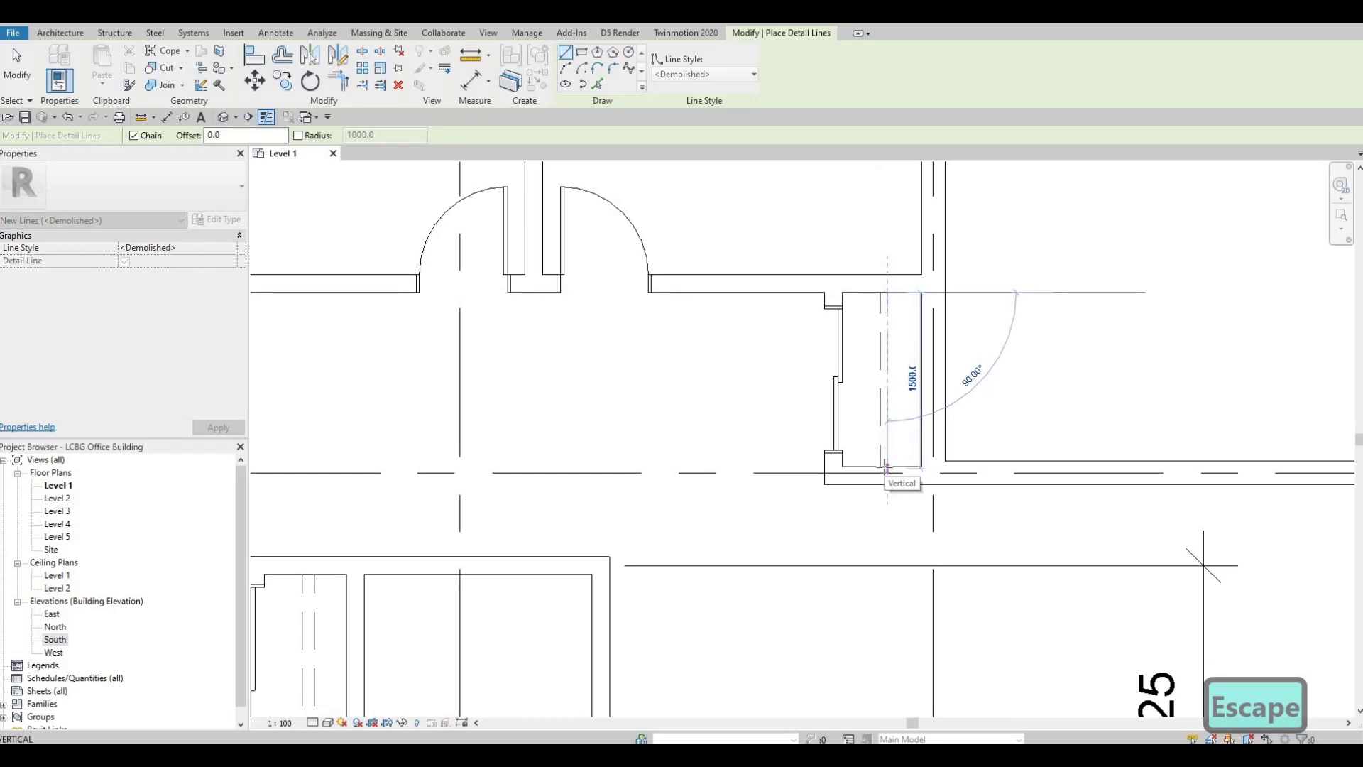
key("Escape")
key("Escape")
Examine the rooms from grid 2 down to grid 9 for closets still lacking detail lines
middle_click_drag(831, 525, 854, 336)
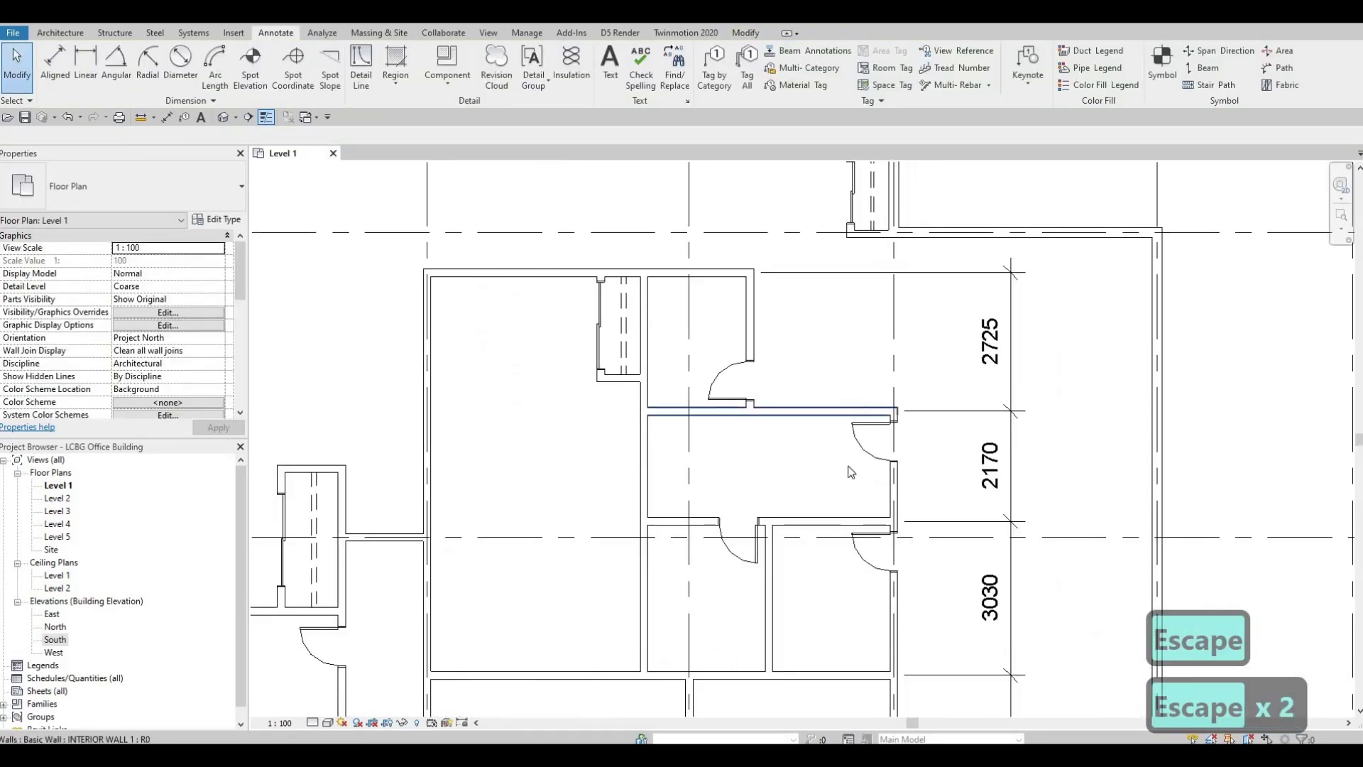
scroll(854, 337, "down", 2)
scroll(854, 336, "down", 2)
scroll(817, 346, "up", 3)
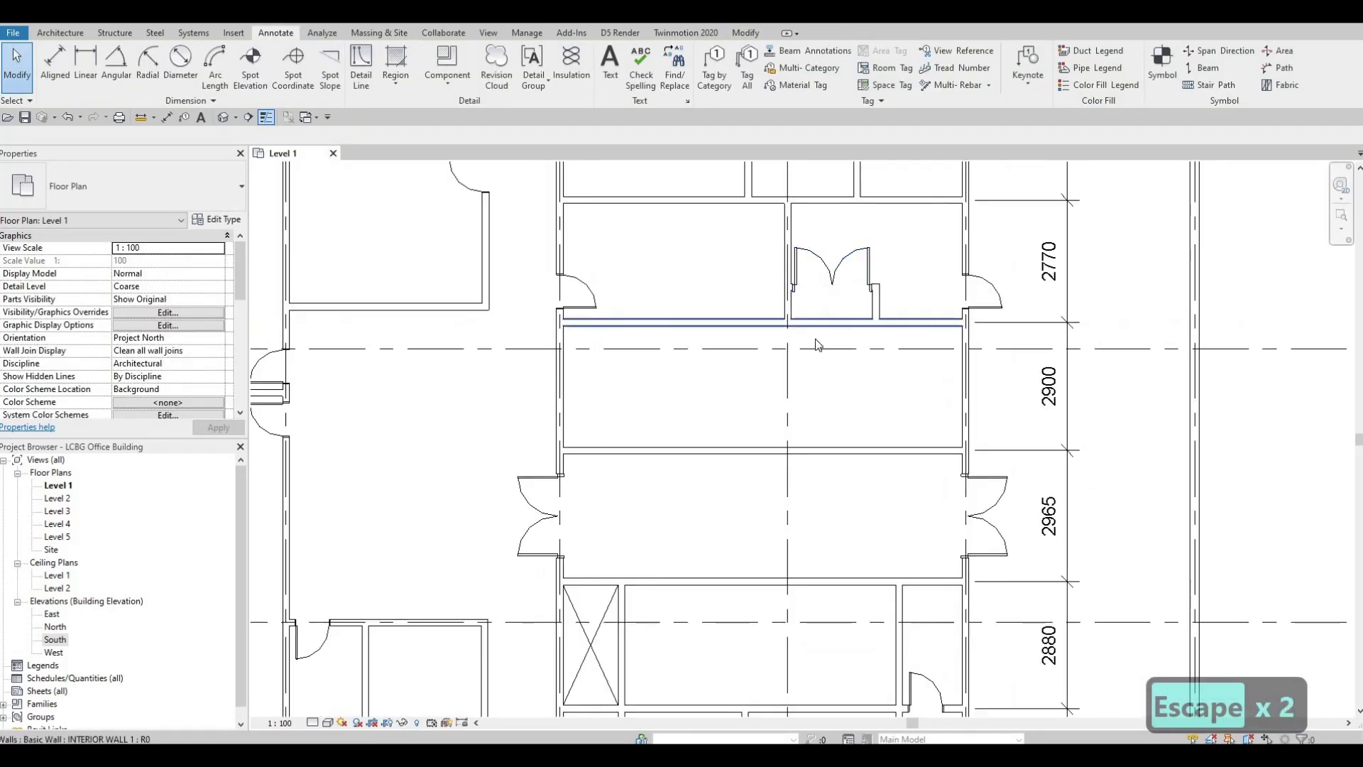
scroll(828, 377, "up", 2)
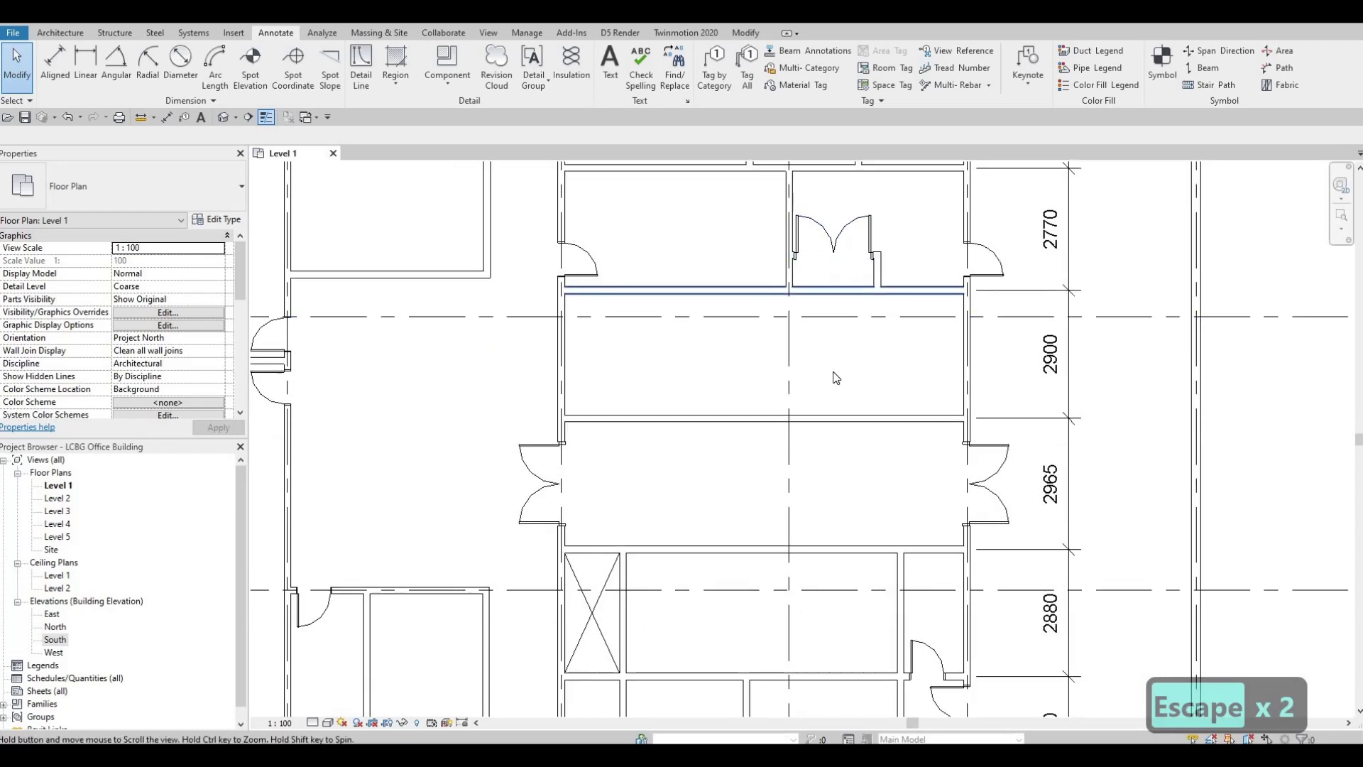
scroll(830, 397, "down", 4)
middle_click_drag(836, 410, 860, 348)
middle_click_drag(624, 485, 625, 471)
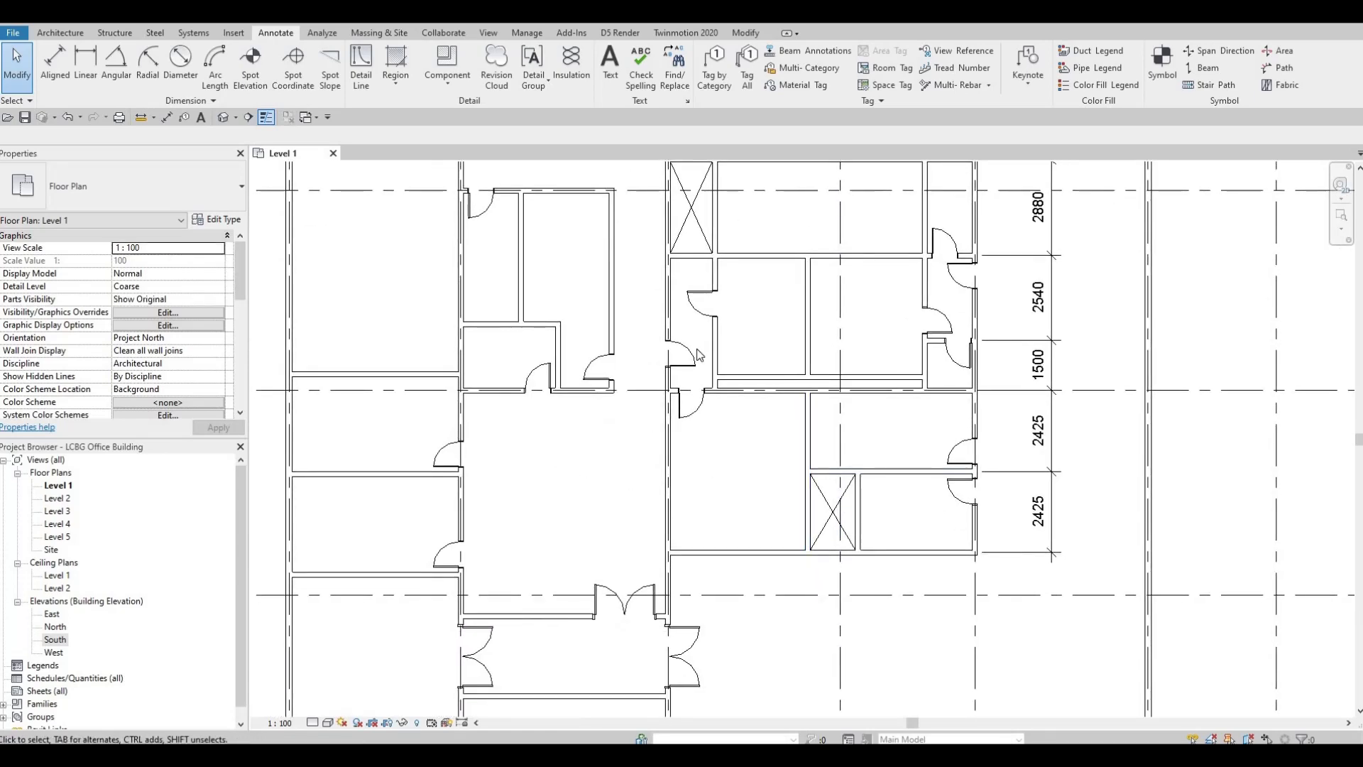
scroll(618, 338, "down", 3)
scroll(710, 440, "up", 1)
middle_click_drag(710, 440, 725, 471)
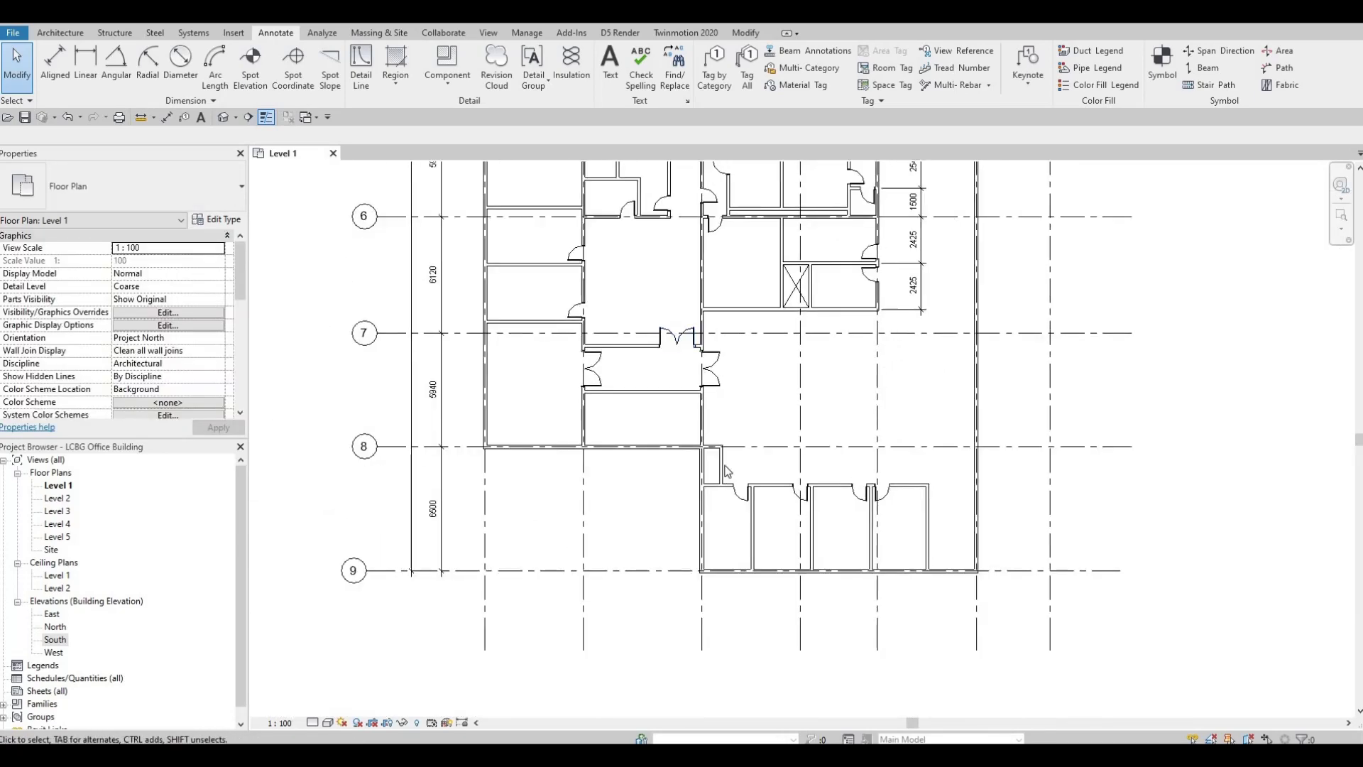
scroll(725, 472, "up", 3)
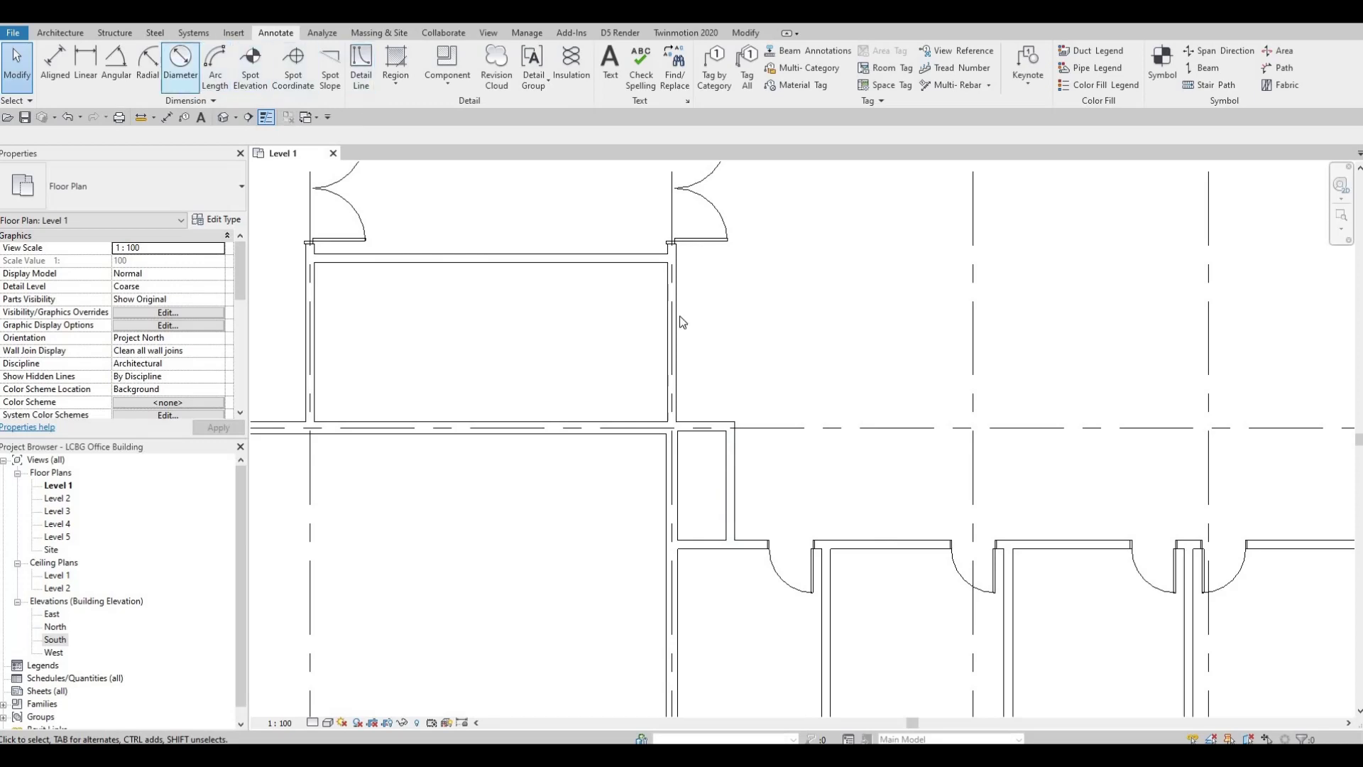
scroll(713, 336, "down", 4)
key("Escape")
key("Escape")
key("Escape")
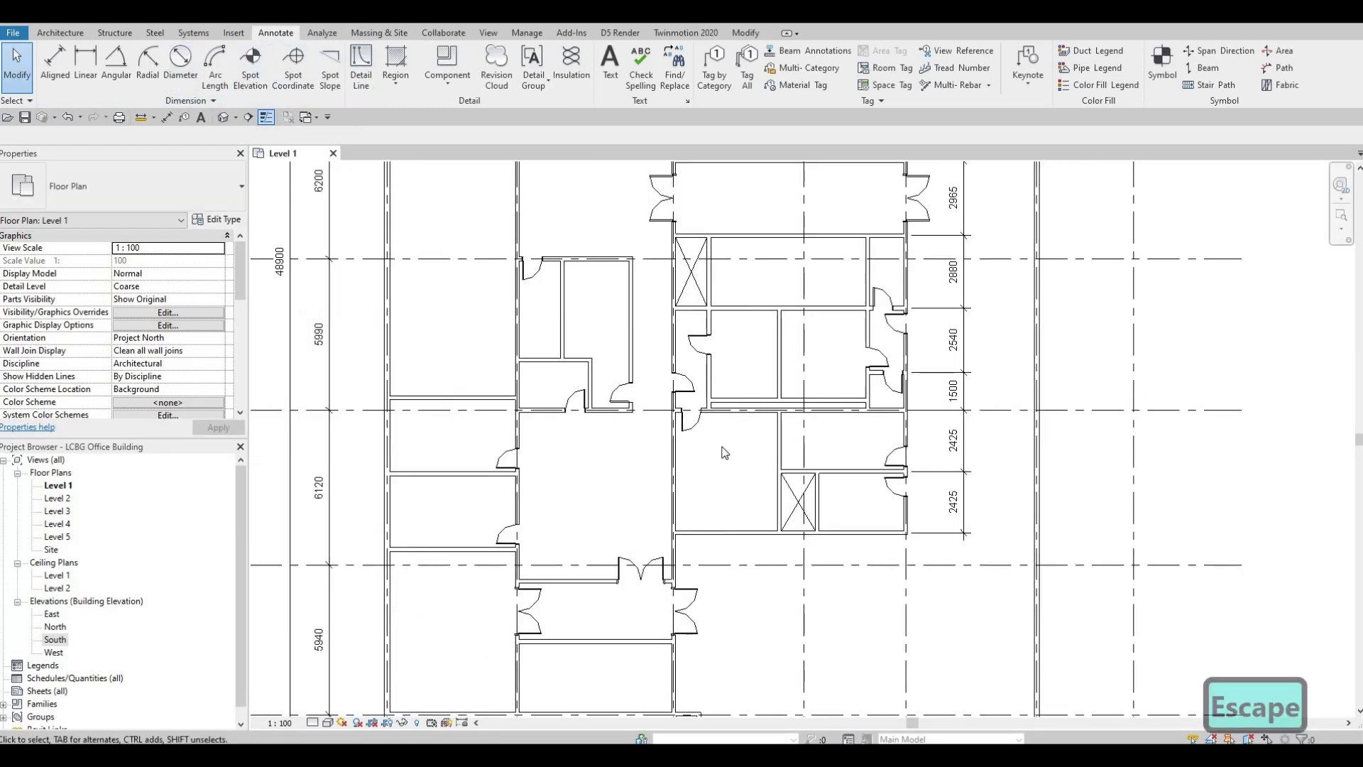
Draw a vertical <Demolished> detail line in the small closet just below grid 8, using the grid 3 closet line as the source
middle_click_drag(645, 344, 636, 426)
middle_click_drag(645, 296, 647, 292)
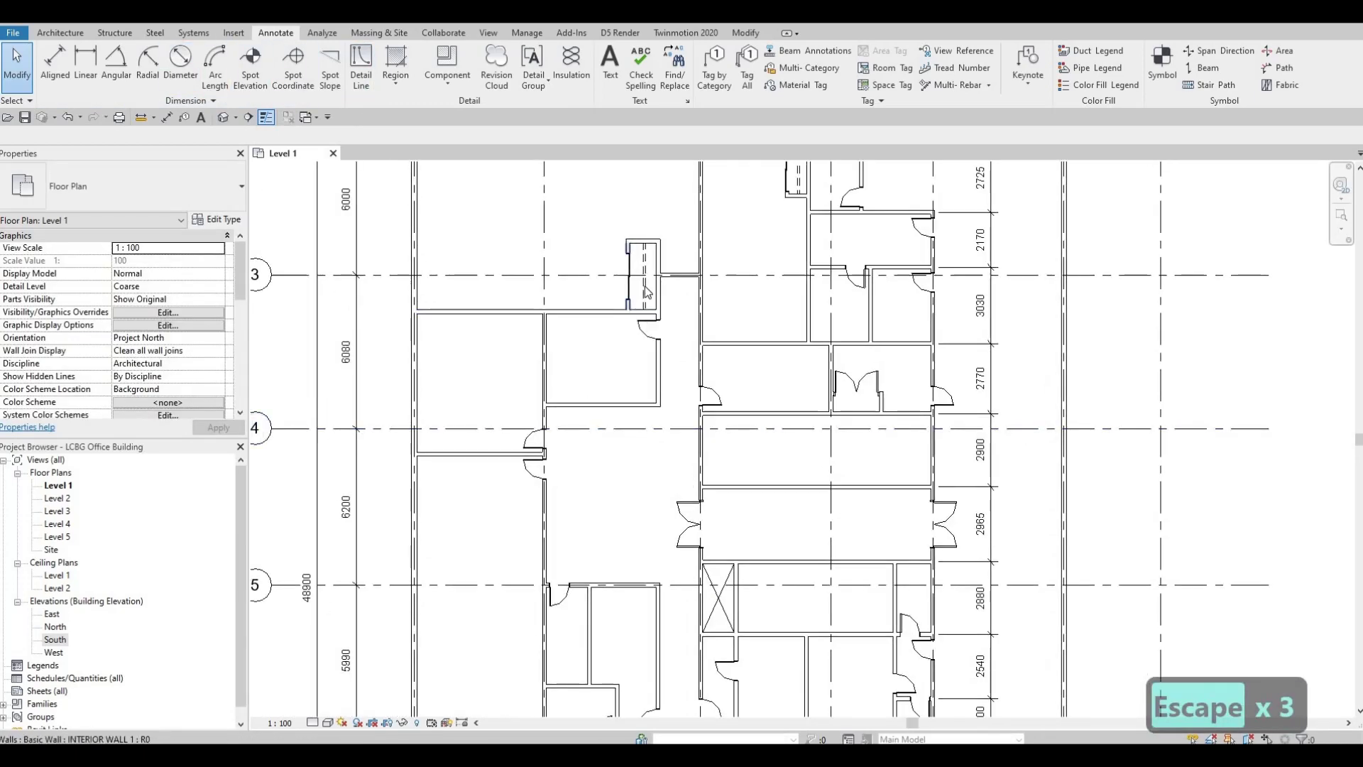
left_click(646, 292)
key("c")
key("s")
middle_click_drag(748, 478, 710, 142)
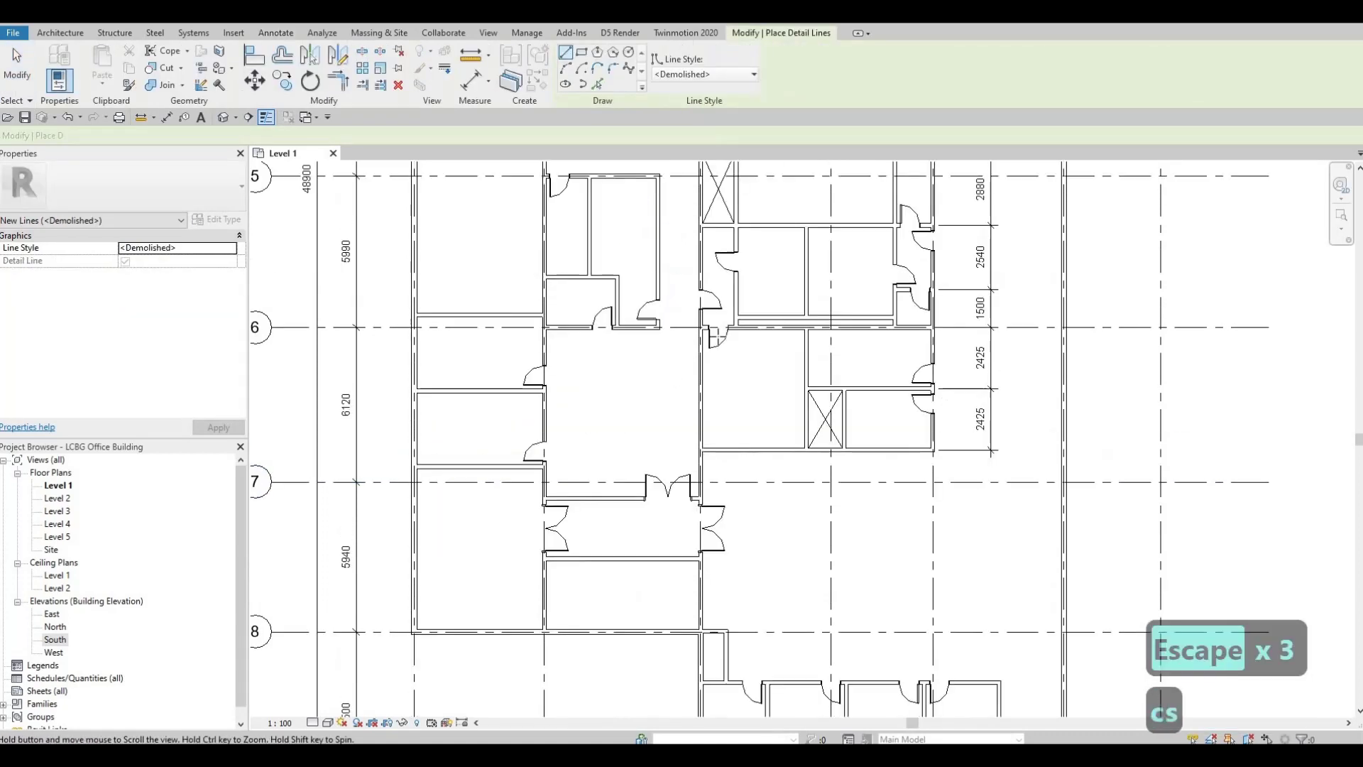
middle_click_drag(699, 658, 694, 406)
scroll(709, 338, "up", 5)
left_click(708, 339)
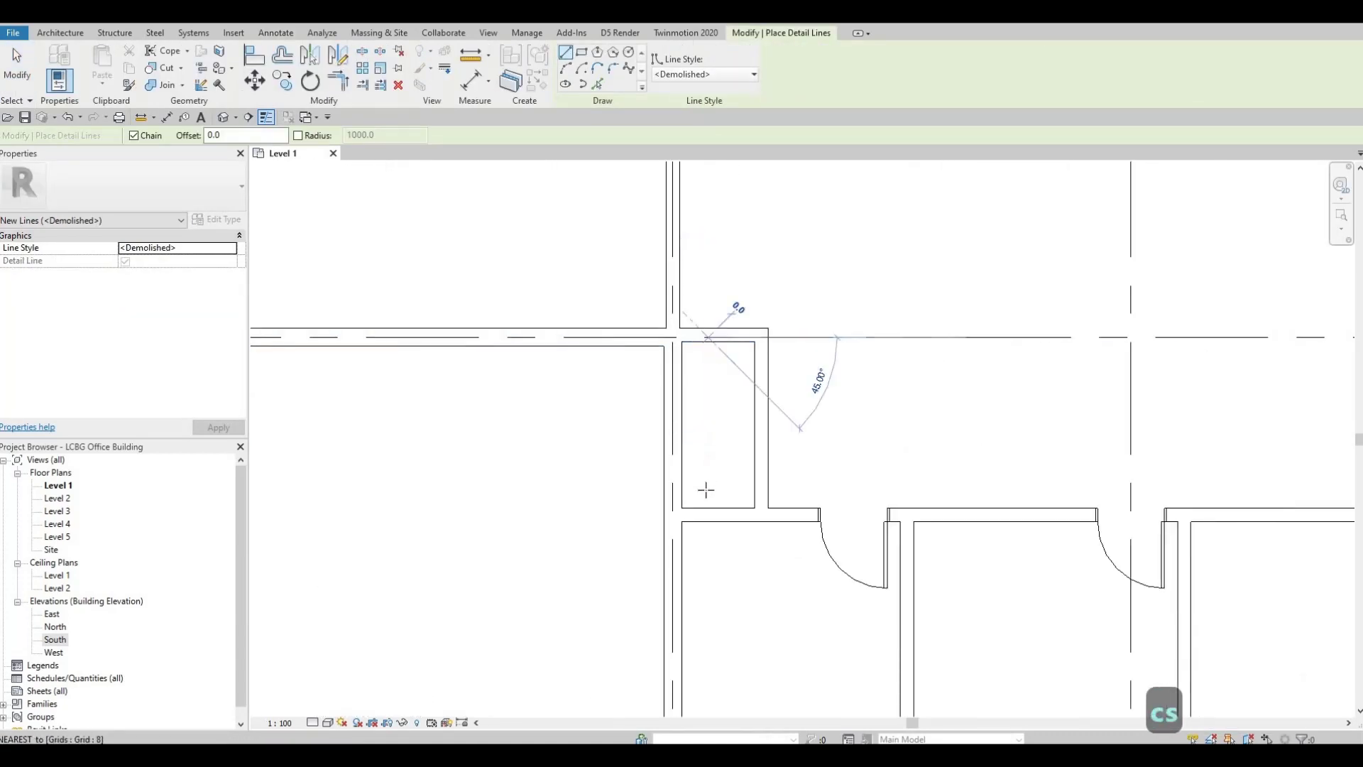
left_click(707, 505)
key("Escape")
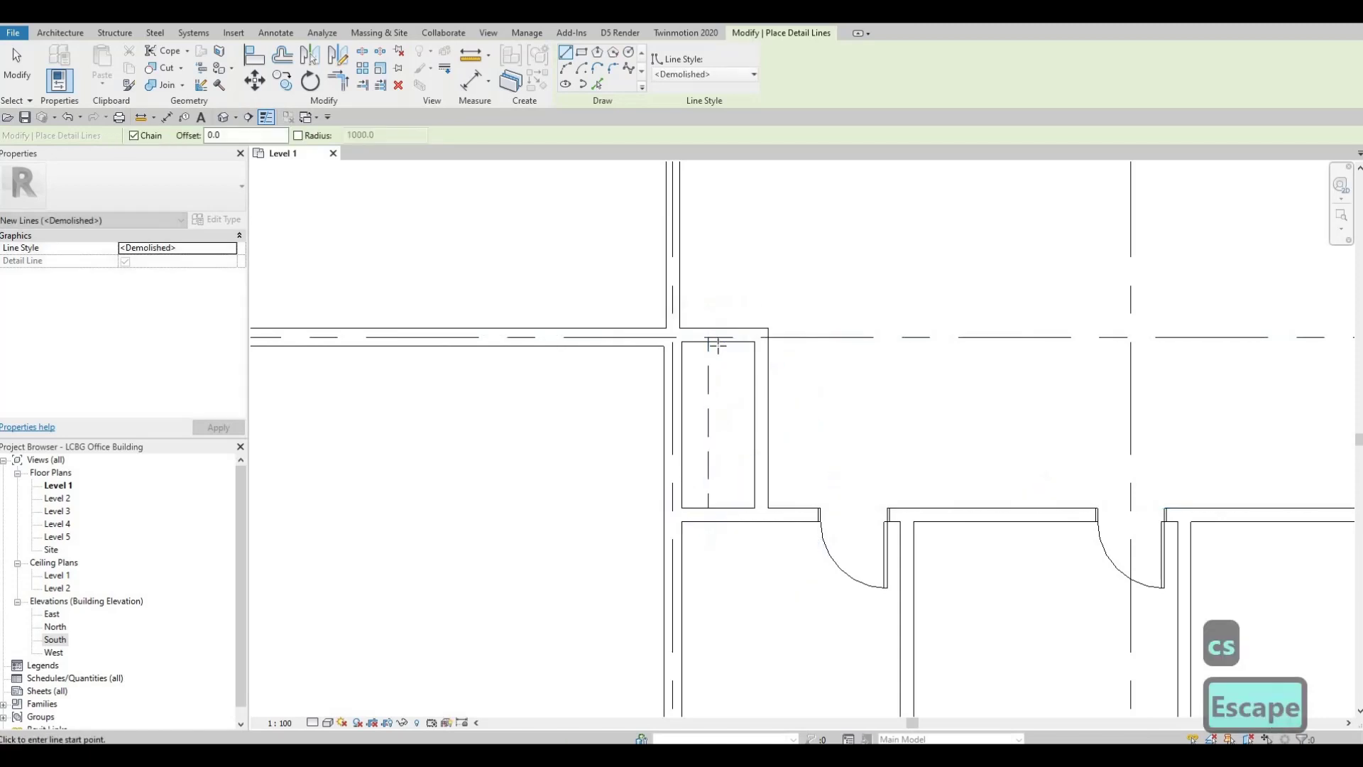
Draw a second vertical <Demolished> detail line about 112.5 mm to the right of the first in the grid 8 closet
left_click(719, 513)
left_click(718, 342)
scroll(781, 333, "down", 2)
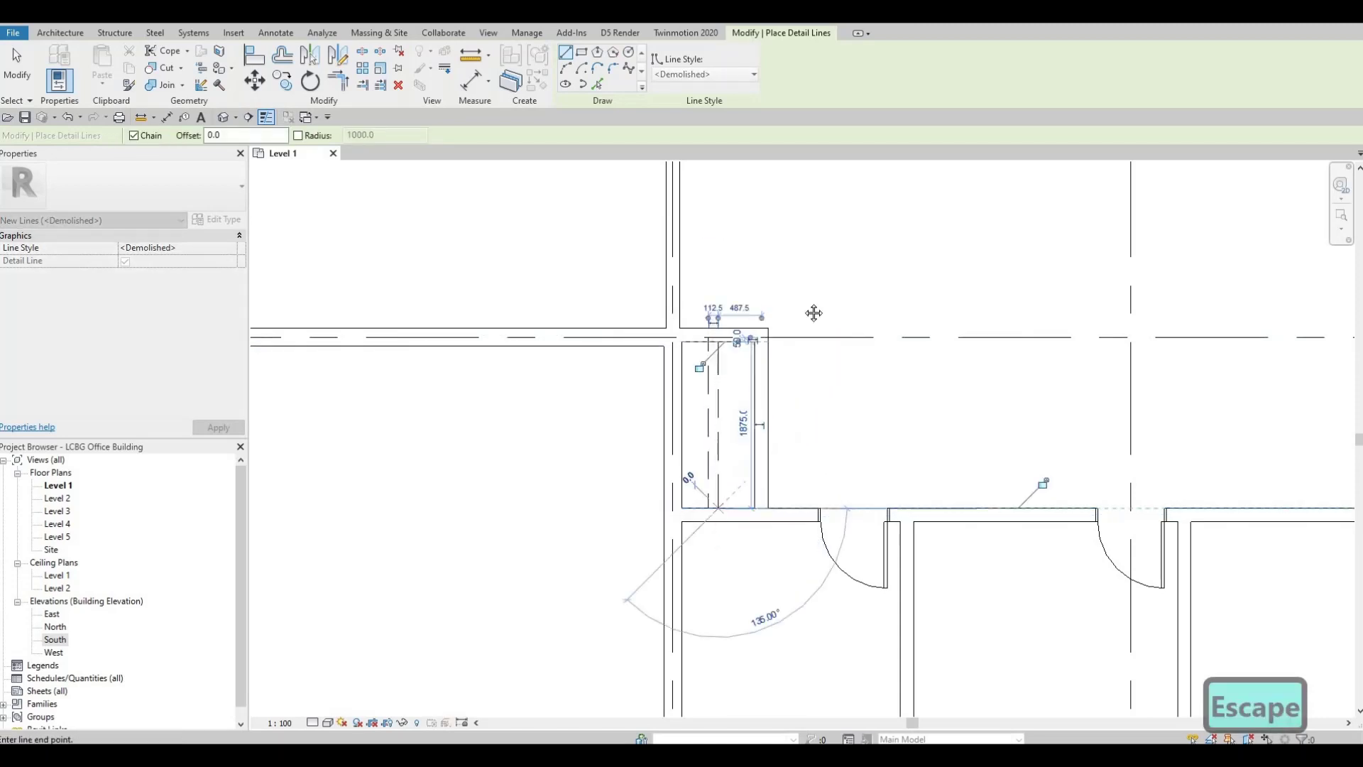
key("Escape")
key("Escape")
Place an M_Door-Interior-Double-Sliding-2_Panel-Wood 1800 x 2100mm door in the right wall of the closet below grid 8, matching the grid 3 closet door
scroll(778, 509, "down", 5)
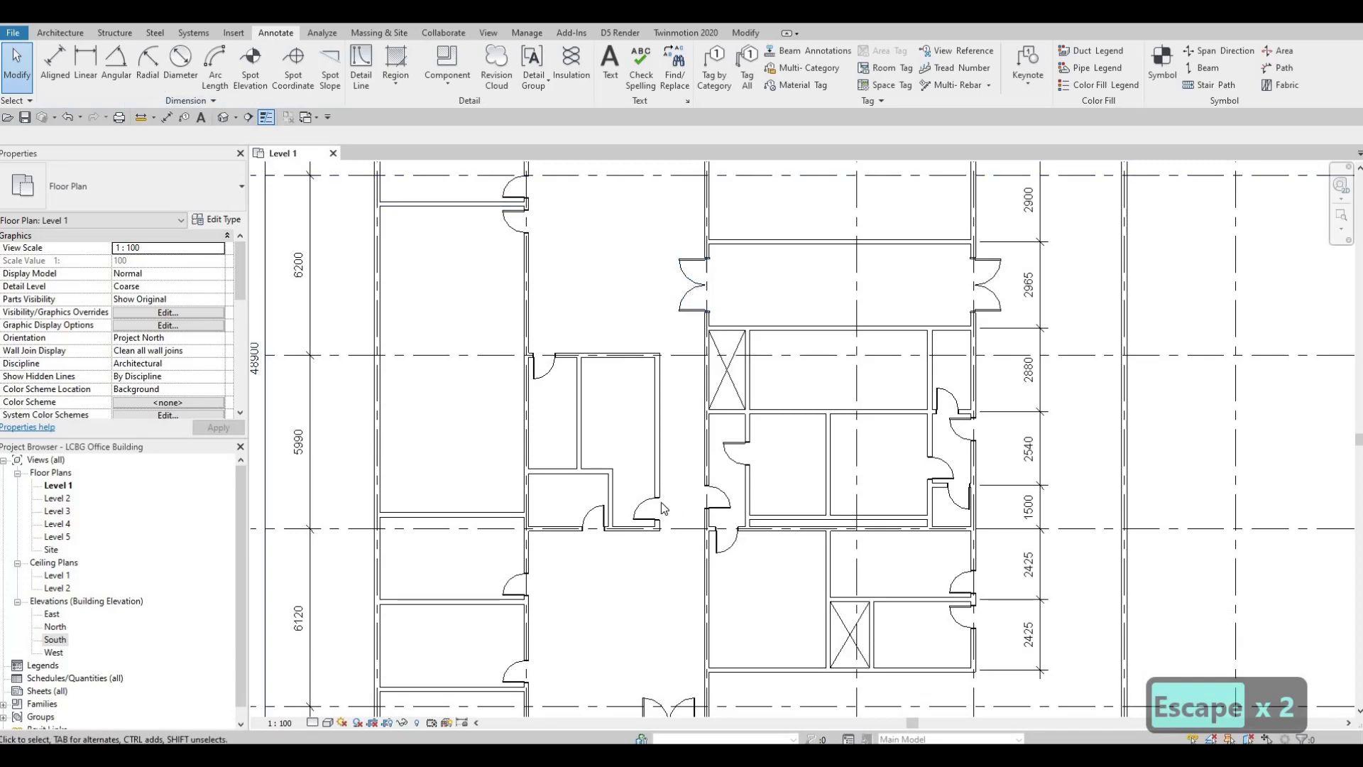
middle_click_drag(692, 284, 642, 630)
key("Escape")
middle_click_drag(579, 362, 575, 389)
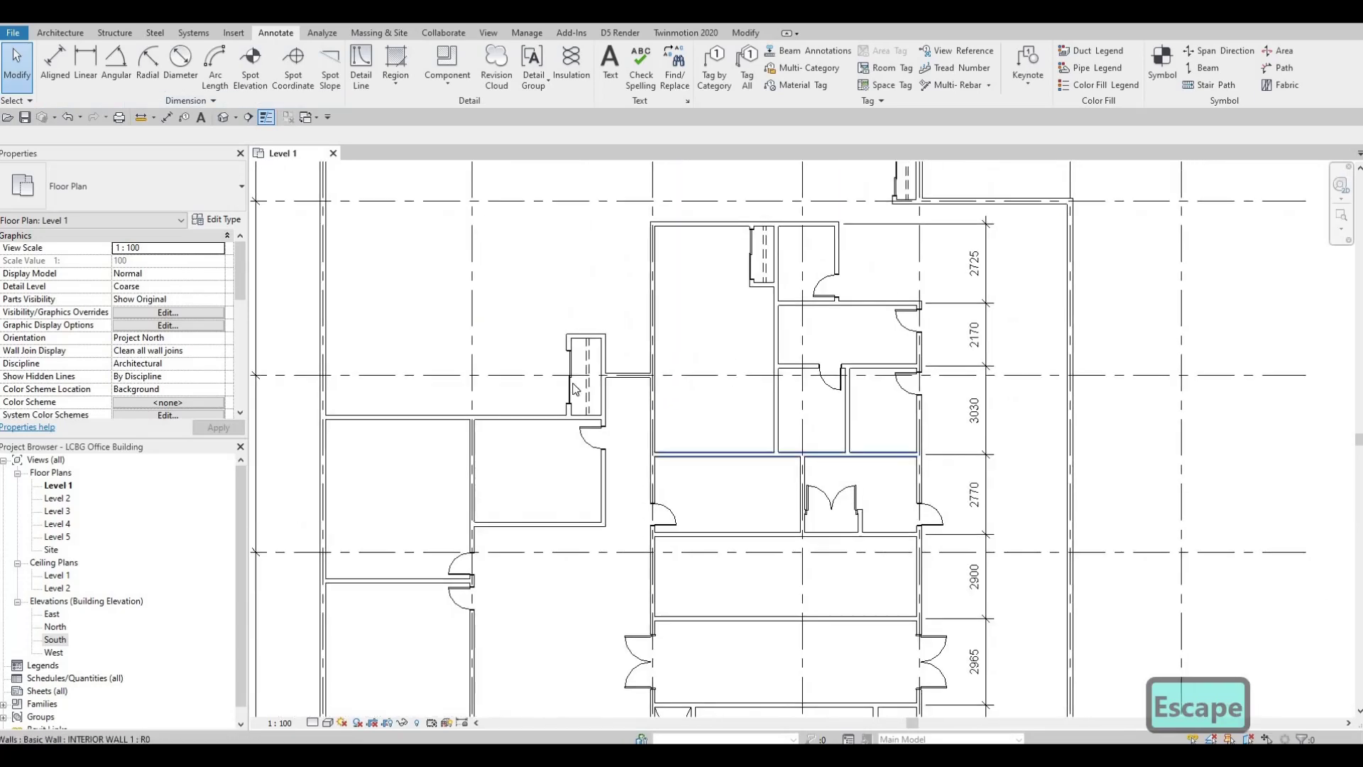
left_click(577, 387)
key("c")
key("s")
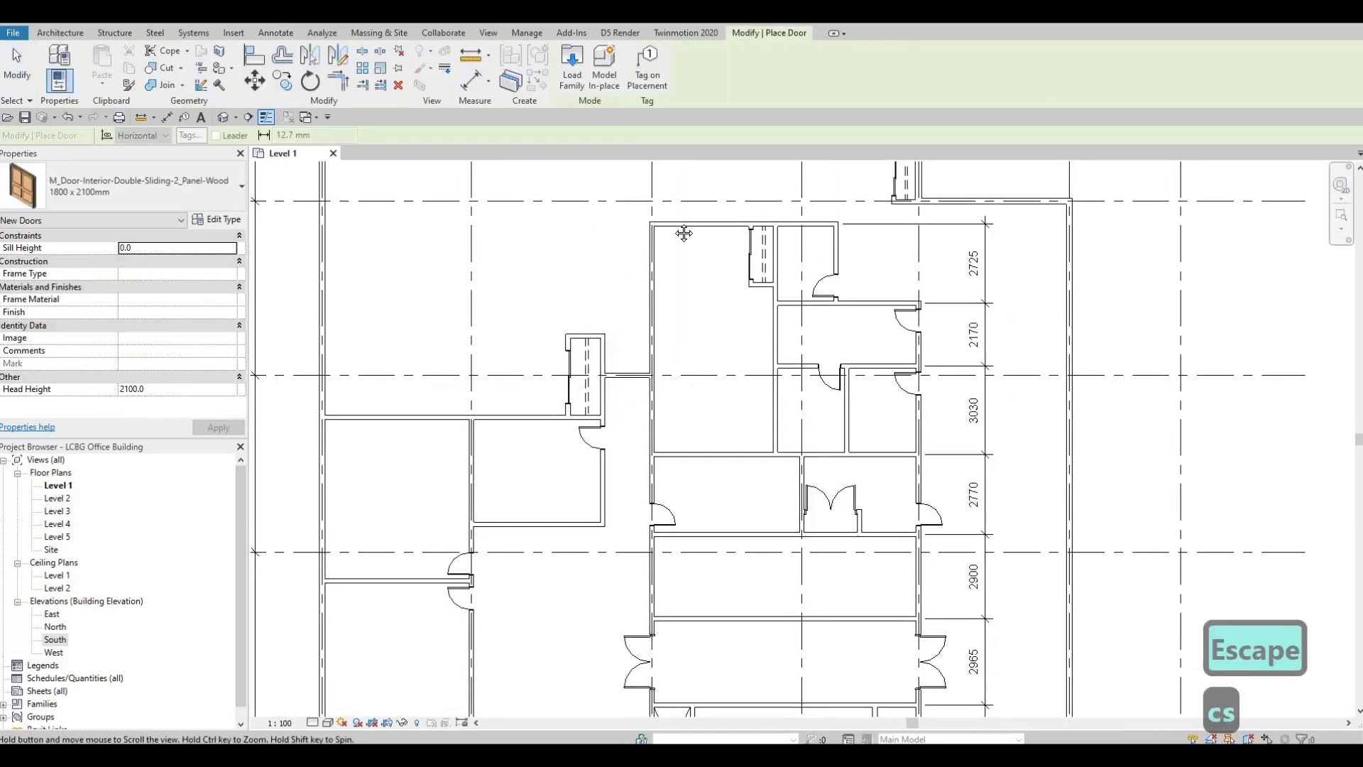
scroll(684, 233, "down", 2)
middle_click_drag(682, 298, 680, 244)
scroll(677, 404, "up", 4)
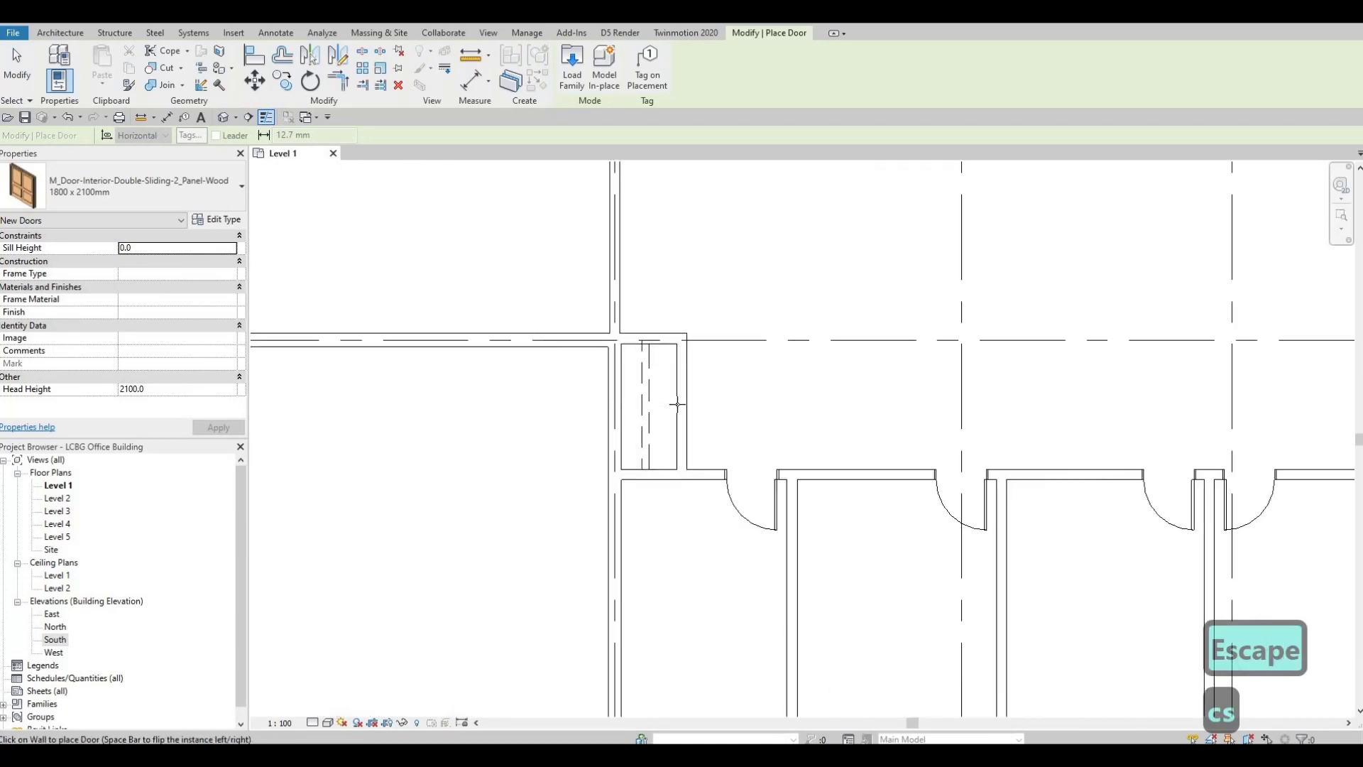
left_click(677, 404)
scroll(678, 399, "up", 2)
key("Escape")
key("Escape")
key("Escape")
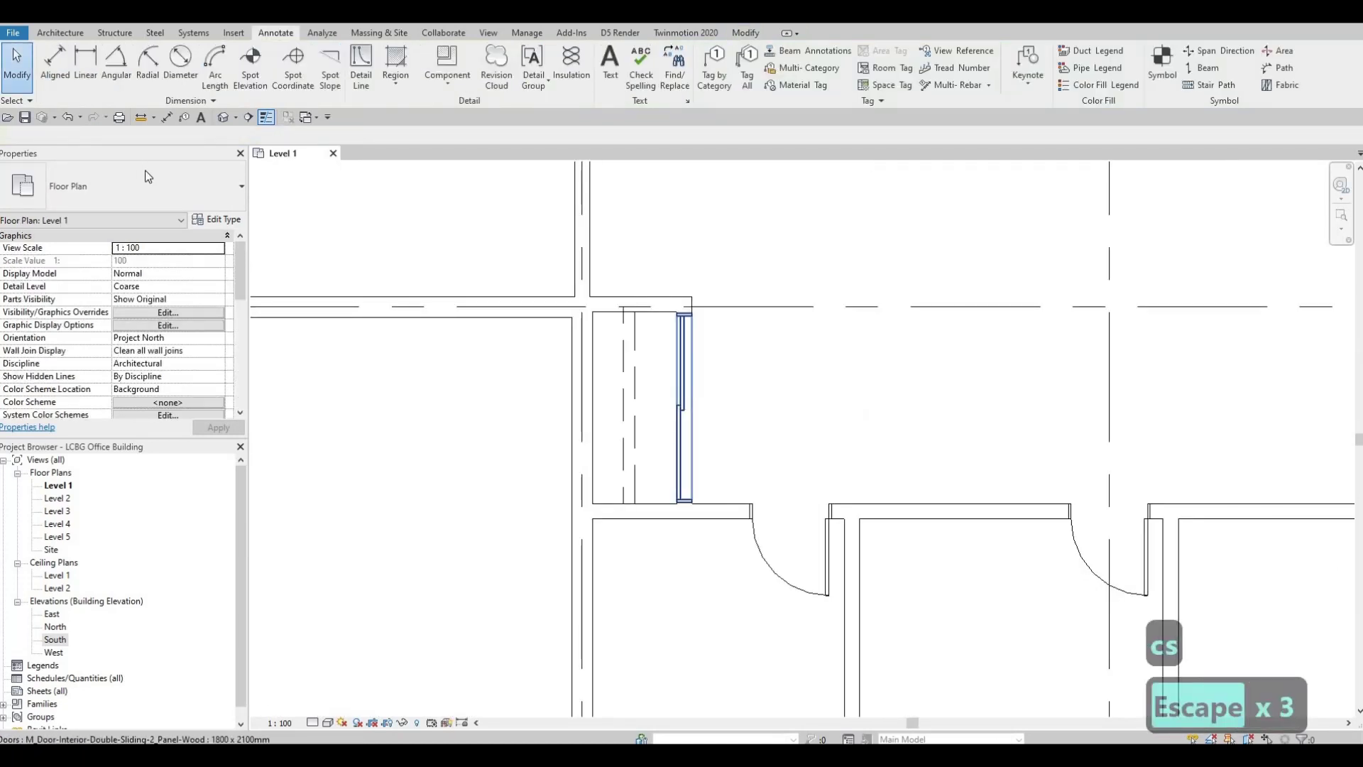
Change the new closet door's type to M_Door-Interior-Double-Sliding-2_Panel-Wood 1500 x 2000mm
left_click(142, 186)
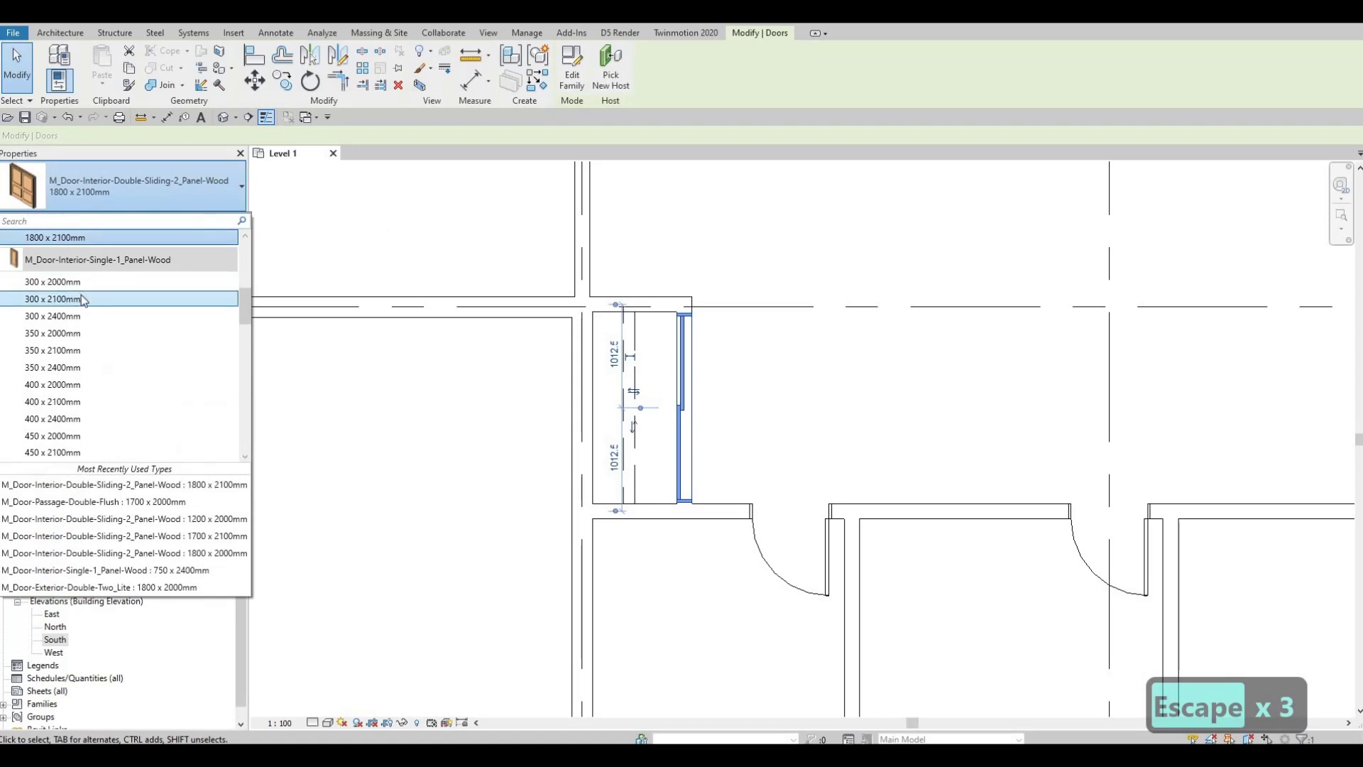
scroll(85, 304, "up", 4)
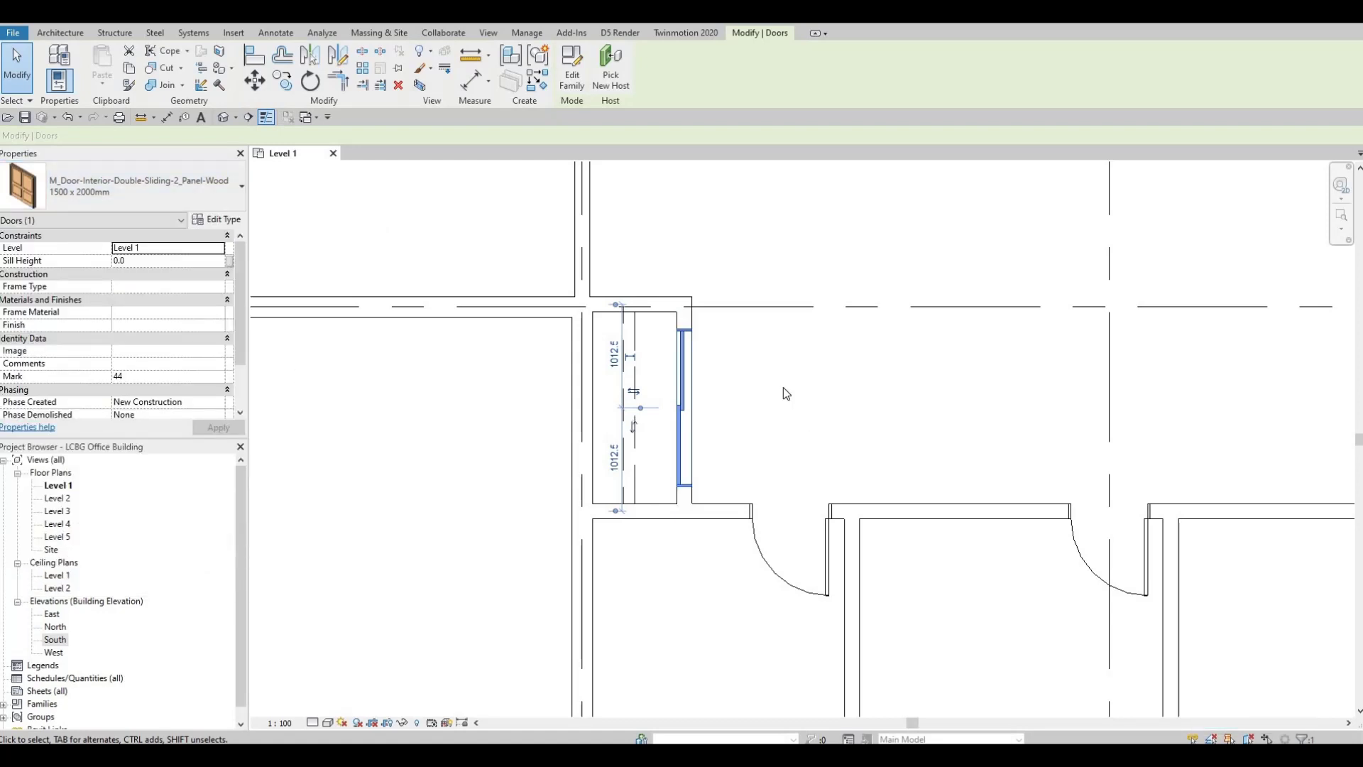
scroll(788, 398, "down", 4)
key("Escape")
key("Escape")
key("Escape")
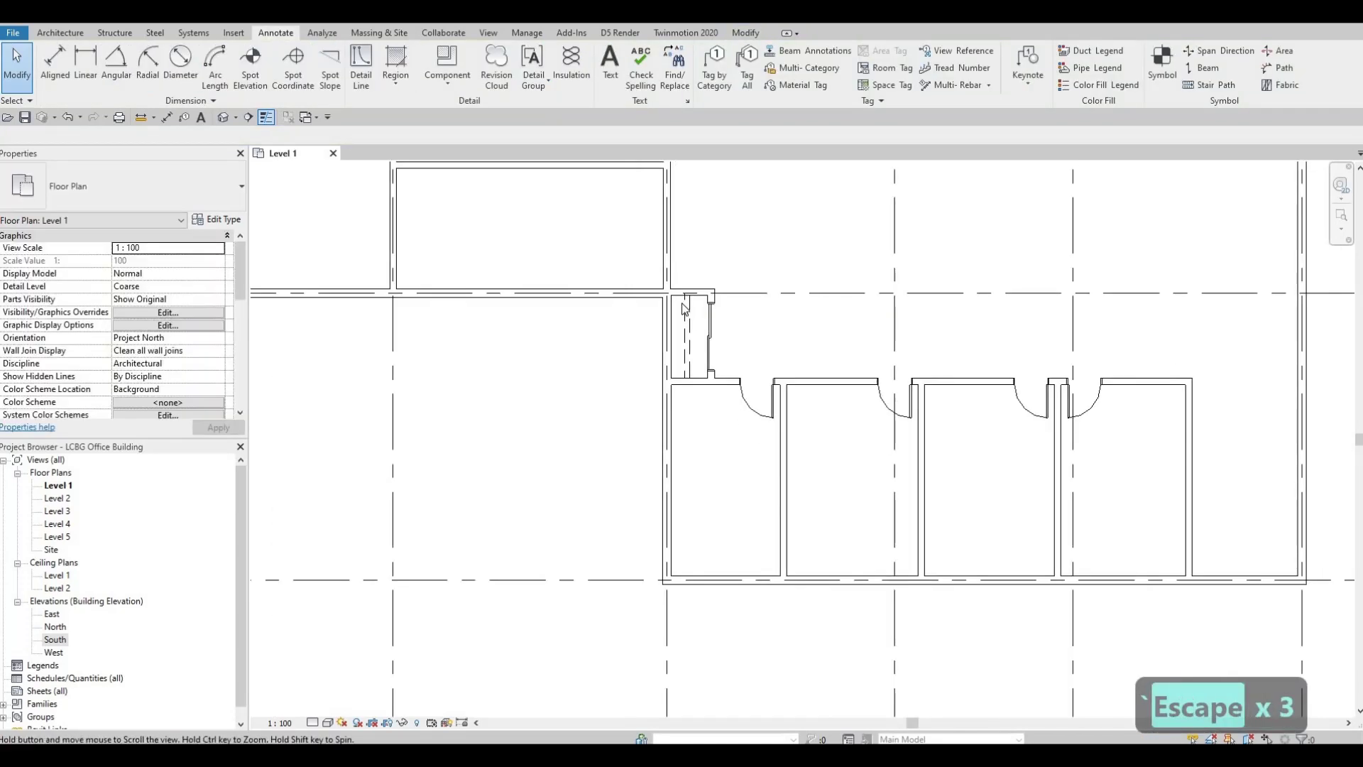
Adjust the upper end of the left <Demolished> line in the grid 8 closet to the wall's inner face
scroll(685, 309, "up", 4)
left_click(671, 291)
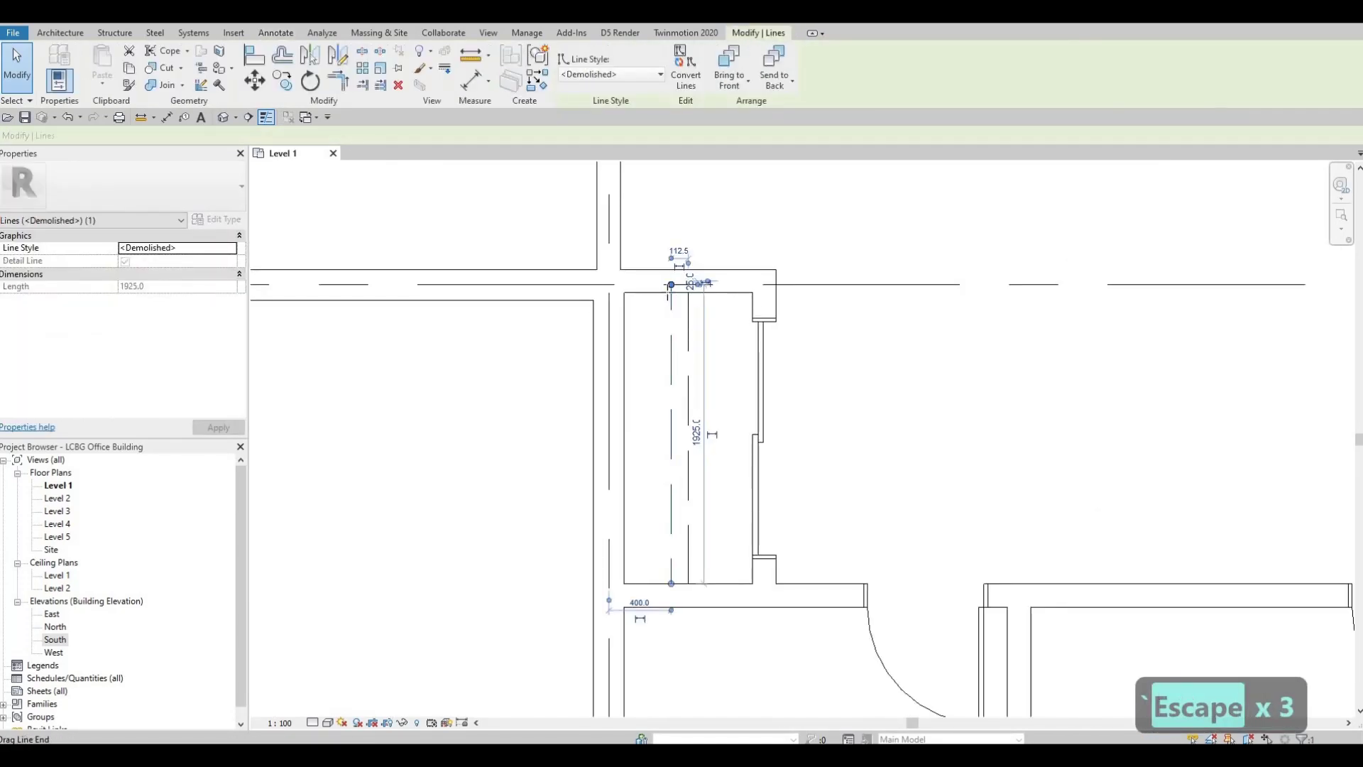
key("Escape")
key("Escape")
Examine the floor plan between grids 2 and 9 for missing doors, openings and detail lines
scroll(799, 468, "down", 3)
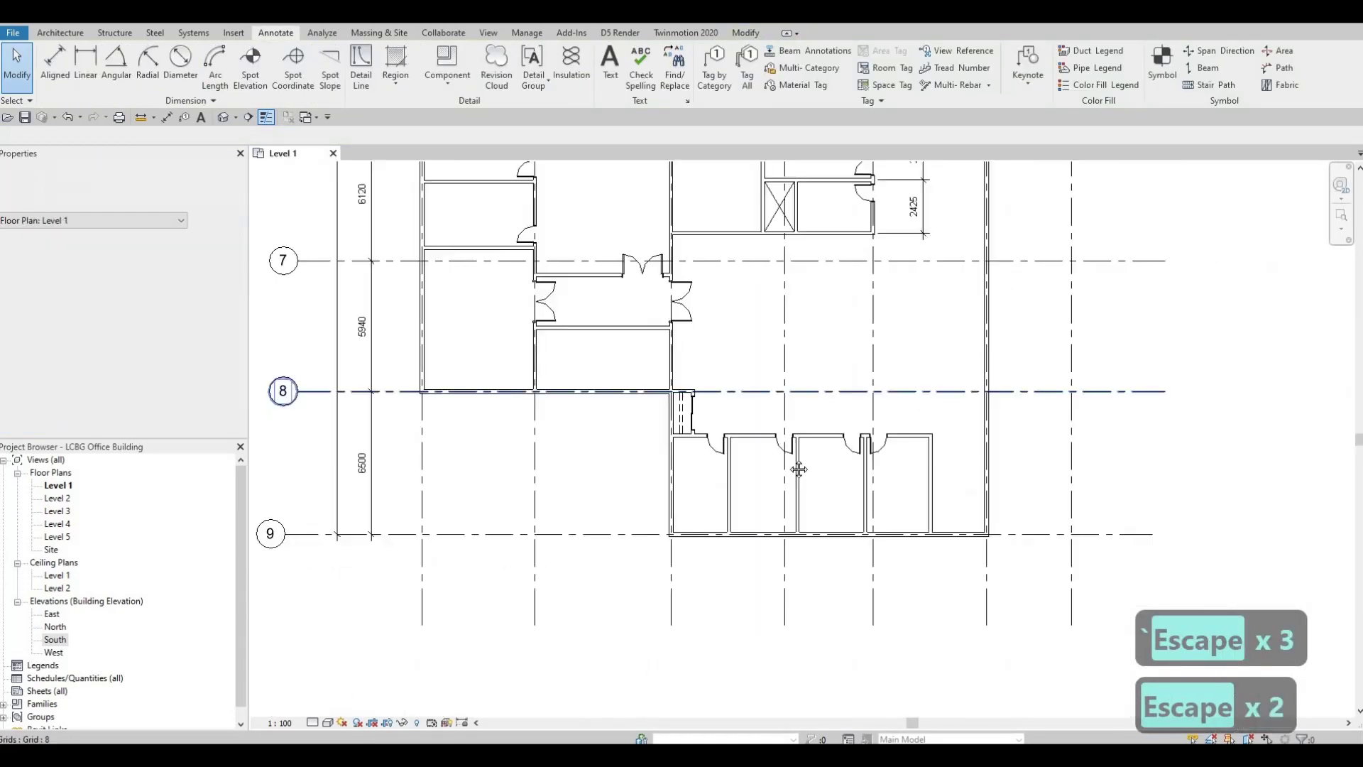
scroll(799, 468, "down", 3)
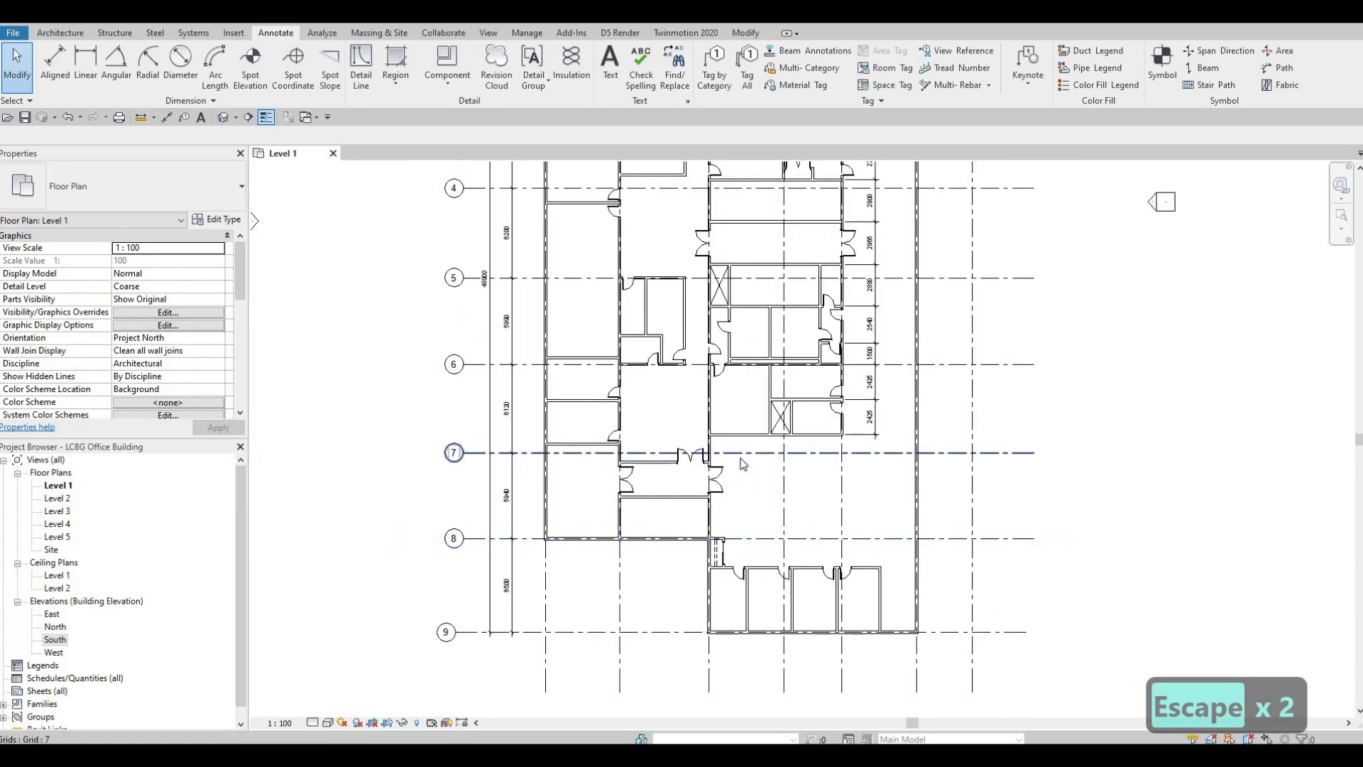
scroll(742, 398, "up", 3)
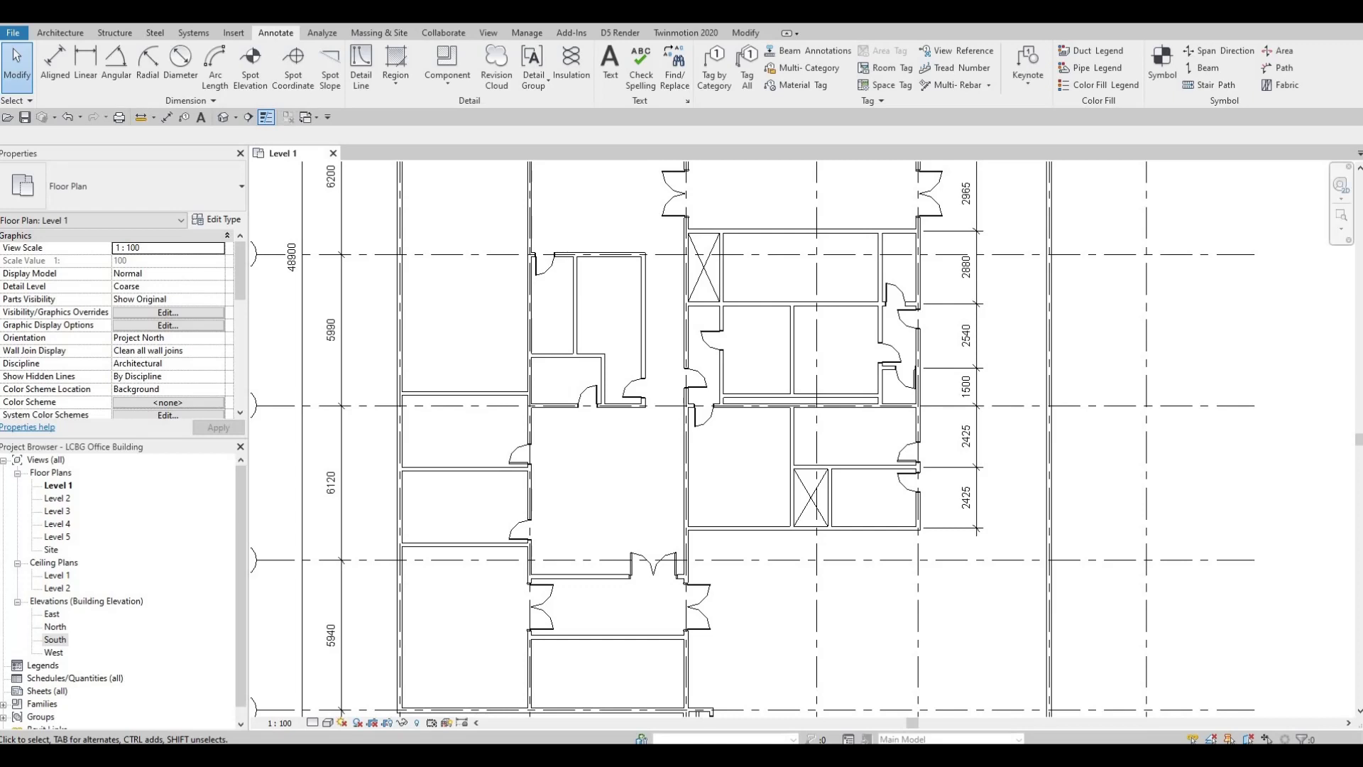
middle_click_drag(802, 310, 791, 457)
middle_click_drag(792, 353, 764, 637)
scroll(778, 488, "down", 1)
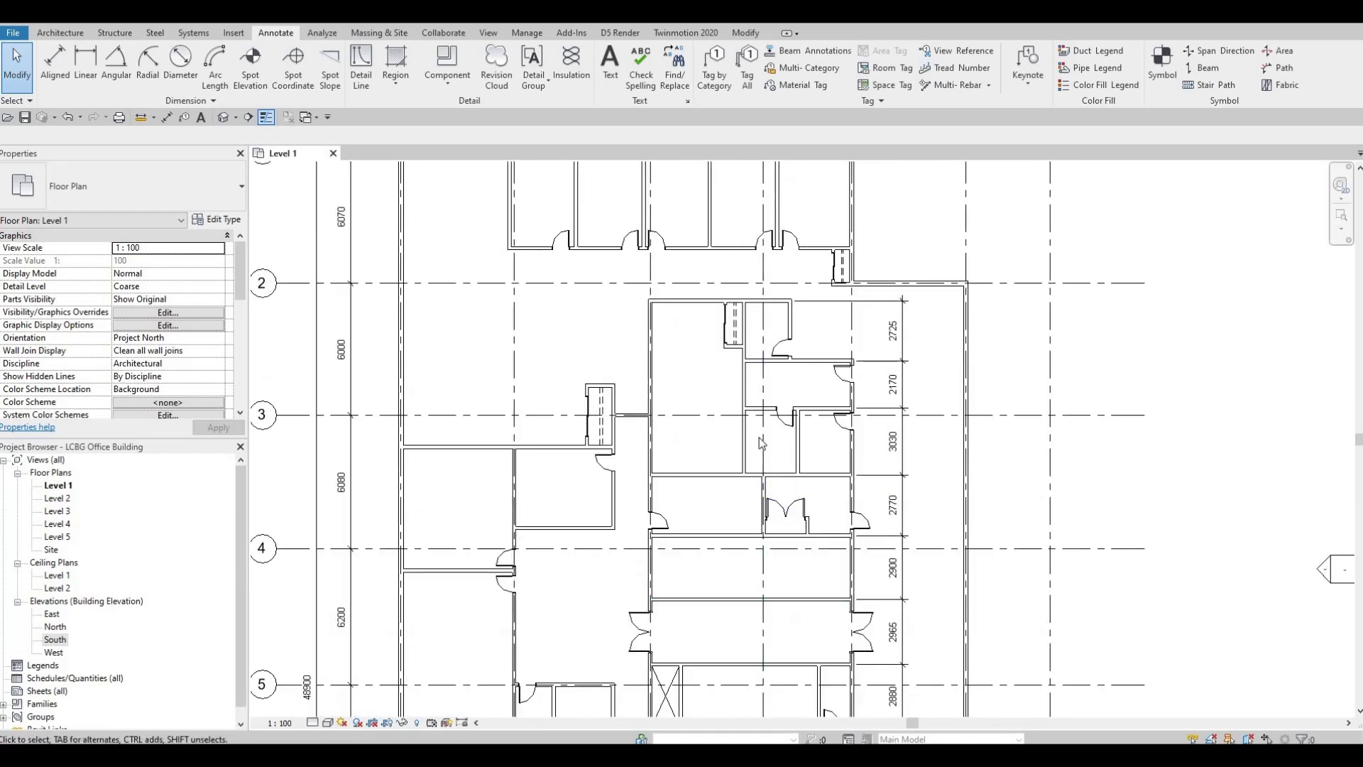
scroll(753, 474, "down", 1)
middle_click_drag(694, 407, 688, 447)
middle_click_drag(633, 599, 680, 433)
middle_click_drag(675, 487, 659, 310)
scroll(660, 310, "up", 3)
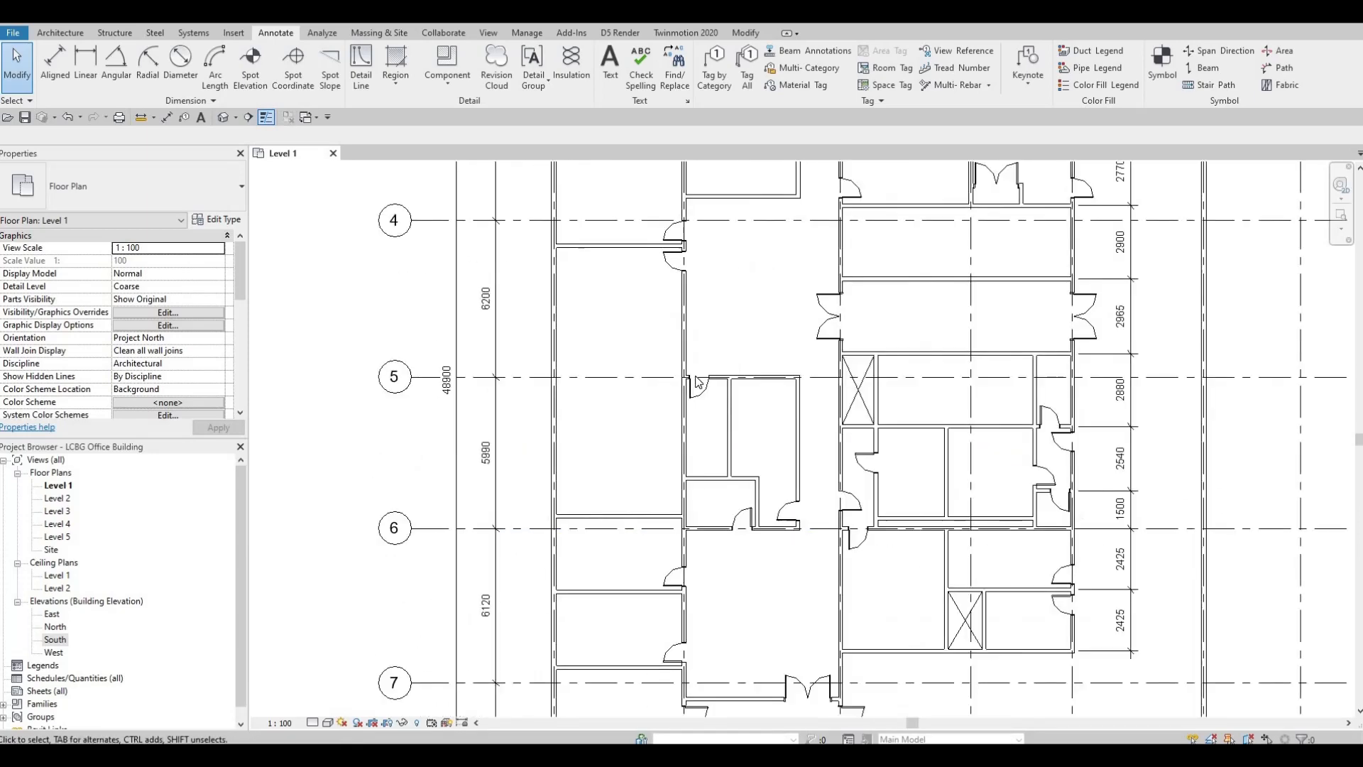
Cut a rectangular wall opening about 1626 mm wide in the long vertical INTERIOR WALL 1, starting about 400 mm below grid 5
key("Escape")
left_click(689, 437)
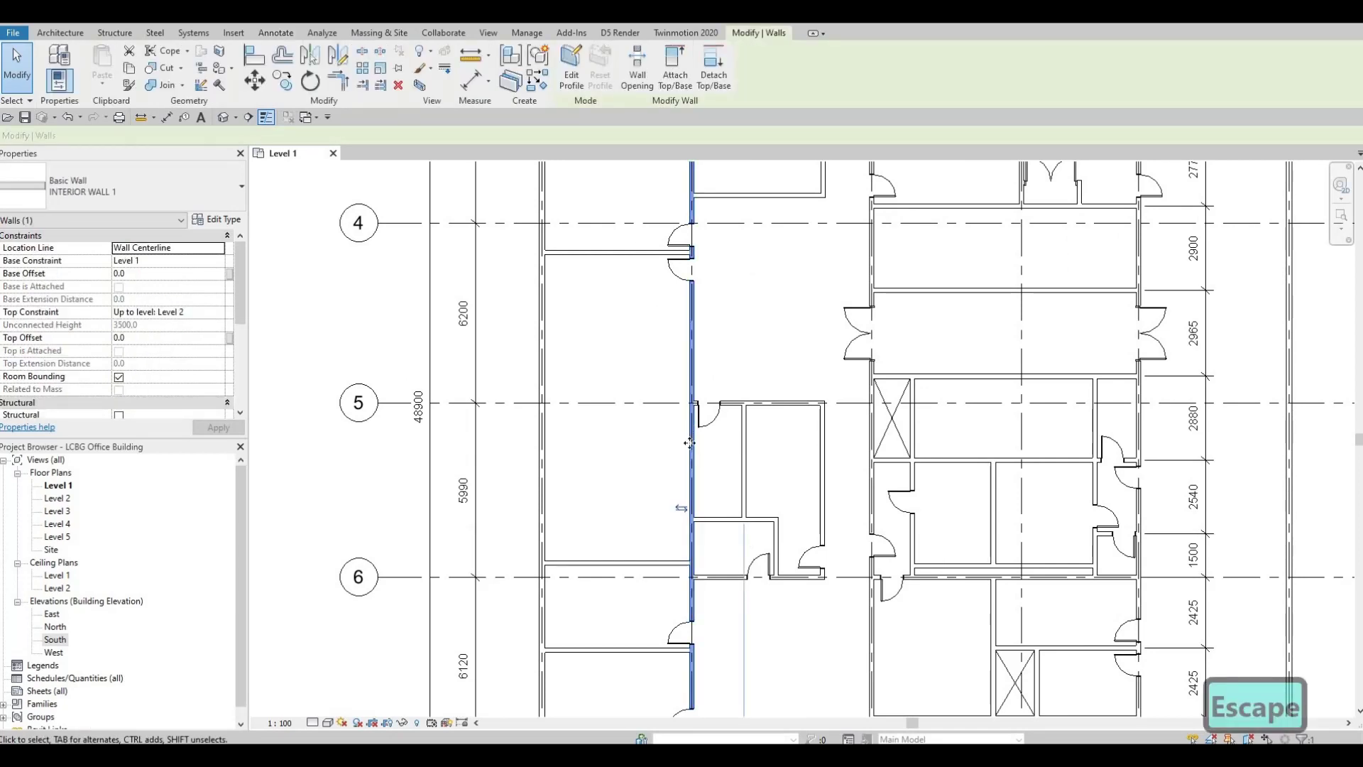
left_click(637, 84)
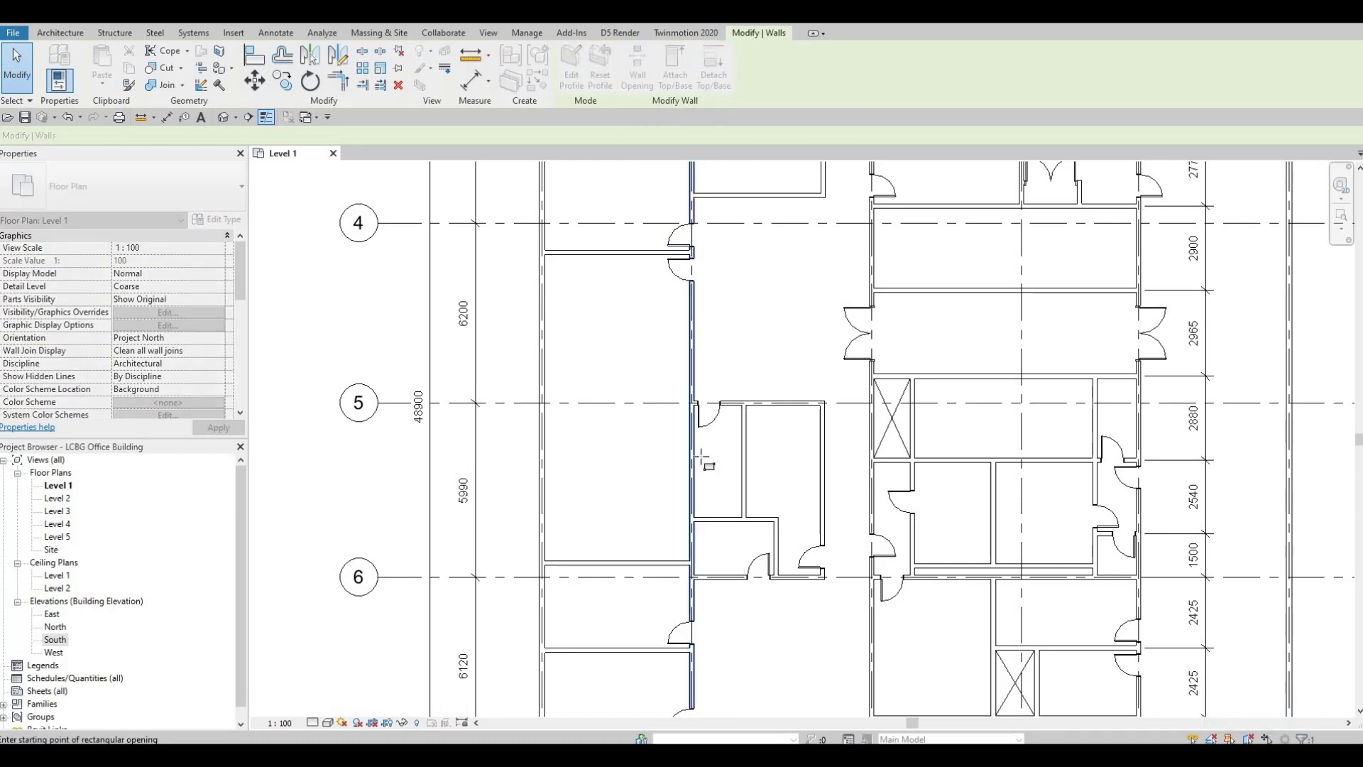
left_click(692, 458)
scroll(699, 454, "up", 3)
scroll(675, 369, "up", 2)
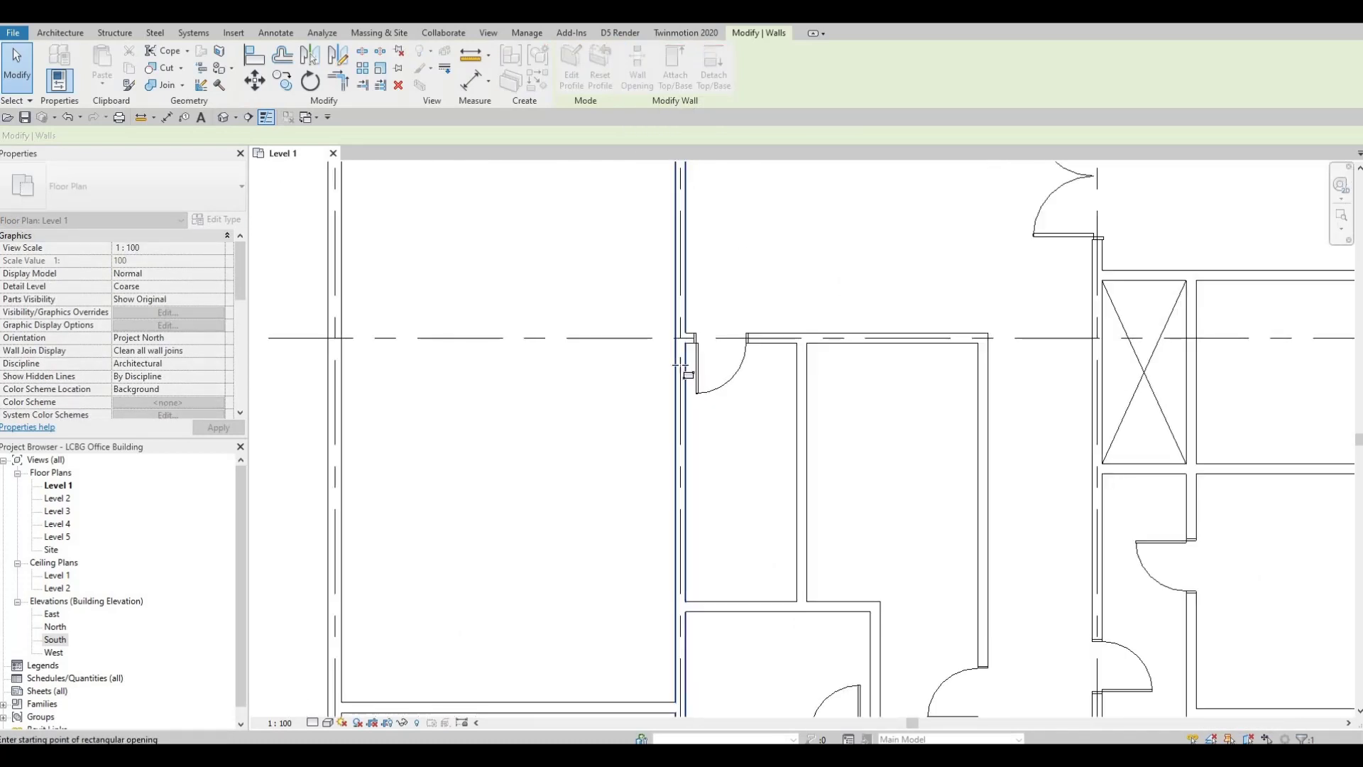
left_click(678, 365)
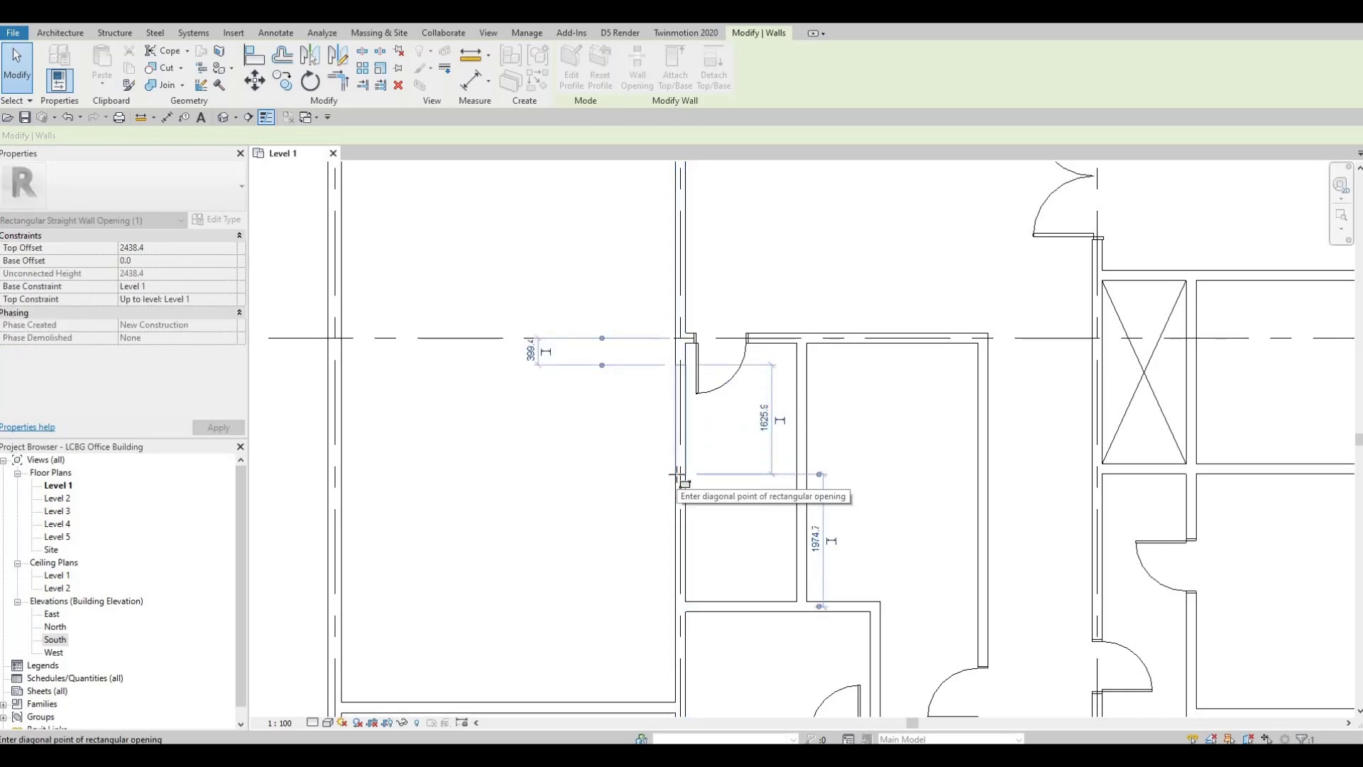
left_click(678, 474)
scroll(681, 454, "down", 3)
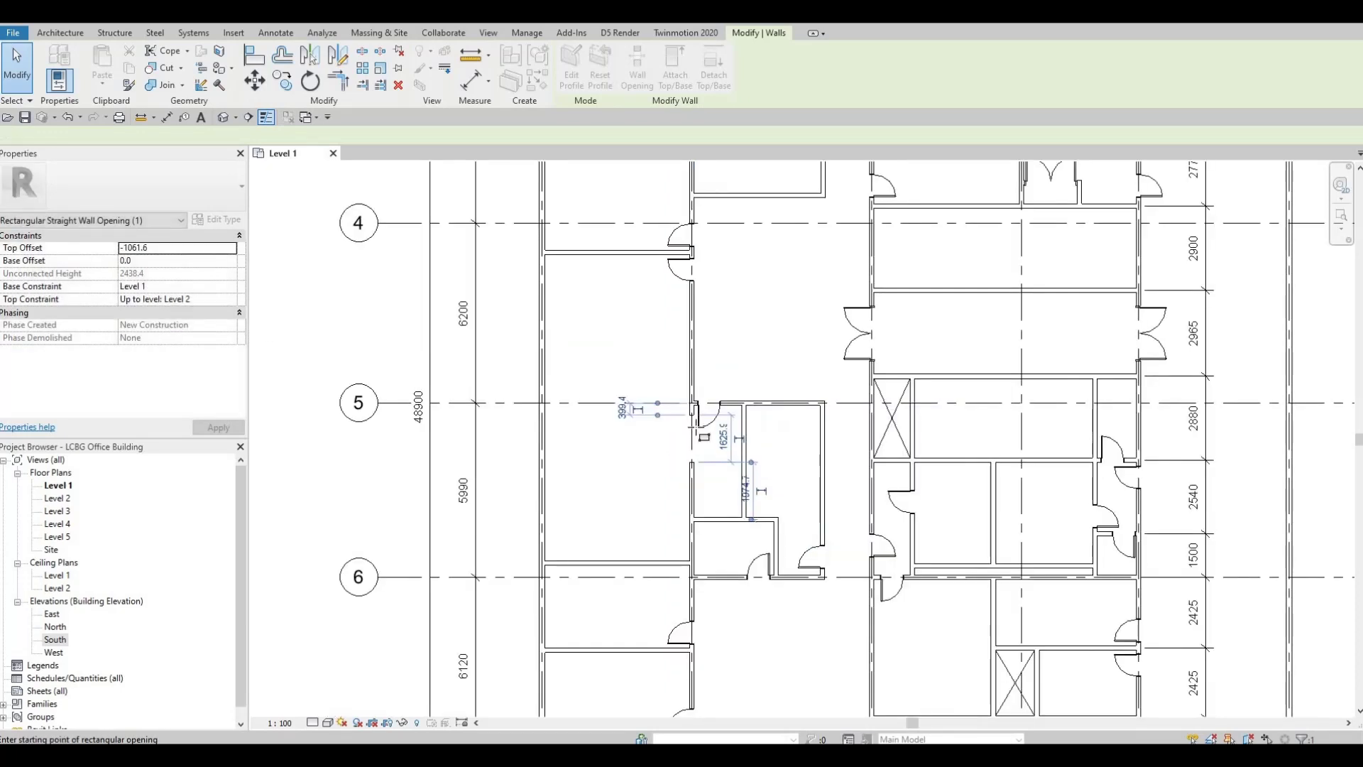
scroll(692, 426, "up", 5)
key("Escape")
key("Escape")
key("Escape")
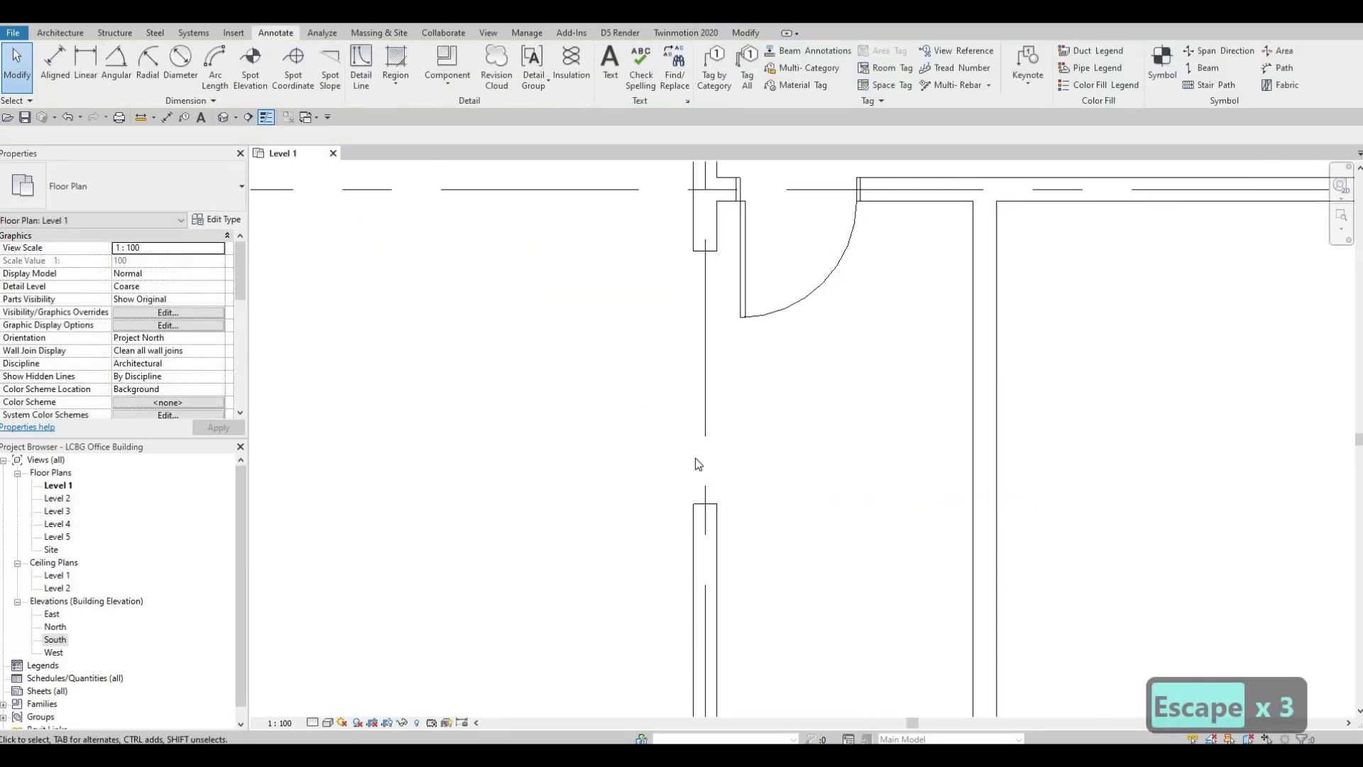
Enlarge the rectangular wall opening just below grid 5 by moving its upper end closer to the grid and its lower end further down
left_click(703, 256)
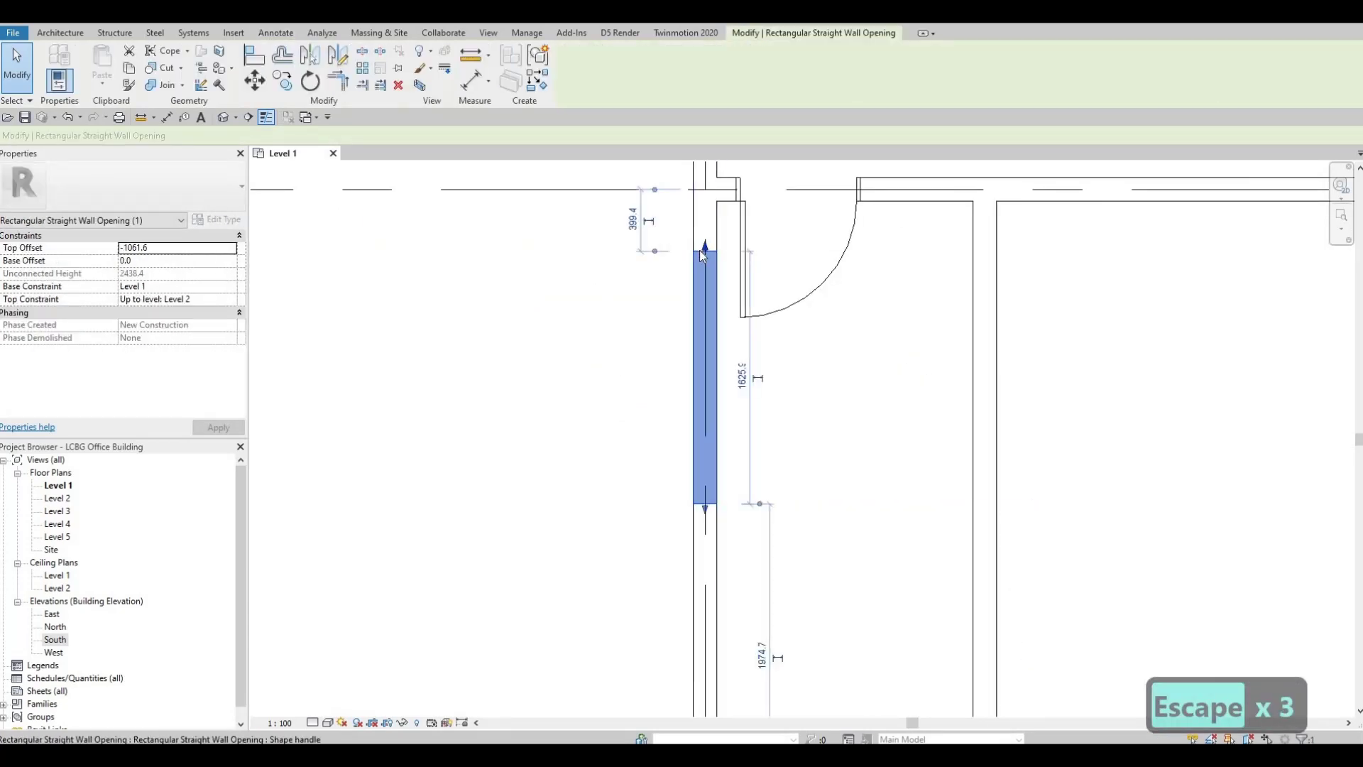
left_click_drag(706, 252, 705, 222)
left_click_drag(706, 521, 724, 554)
key("Escape")
key("Escape")
scroll(721, 545, "up", 2)
scroll(720, 465, "down", 3)
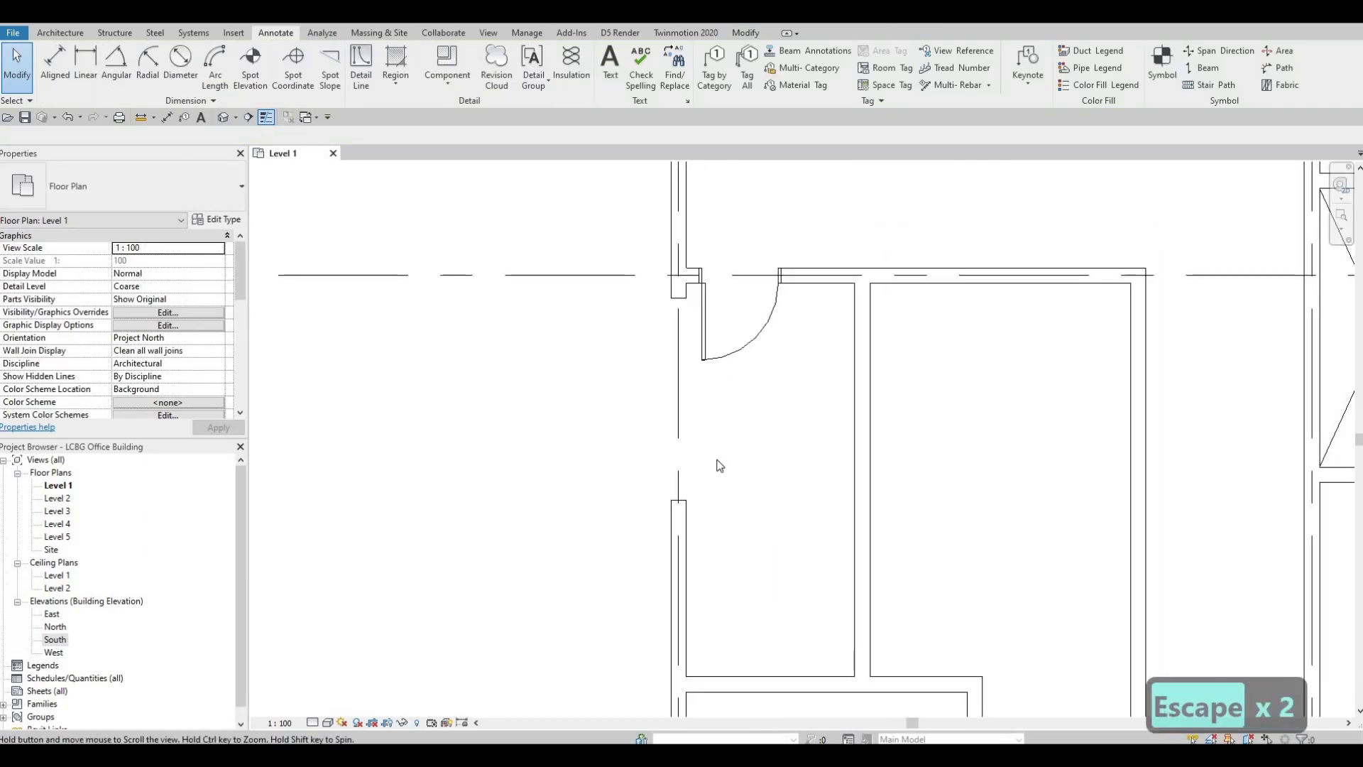
scroll(719, 465, "down", 3)
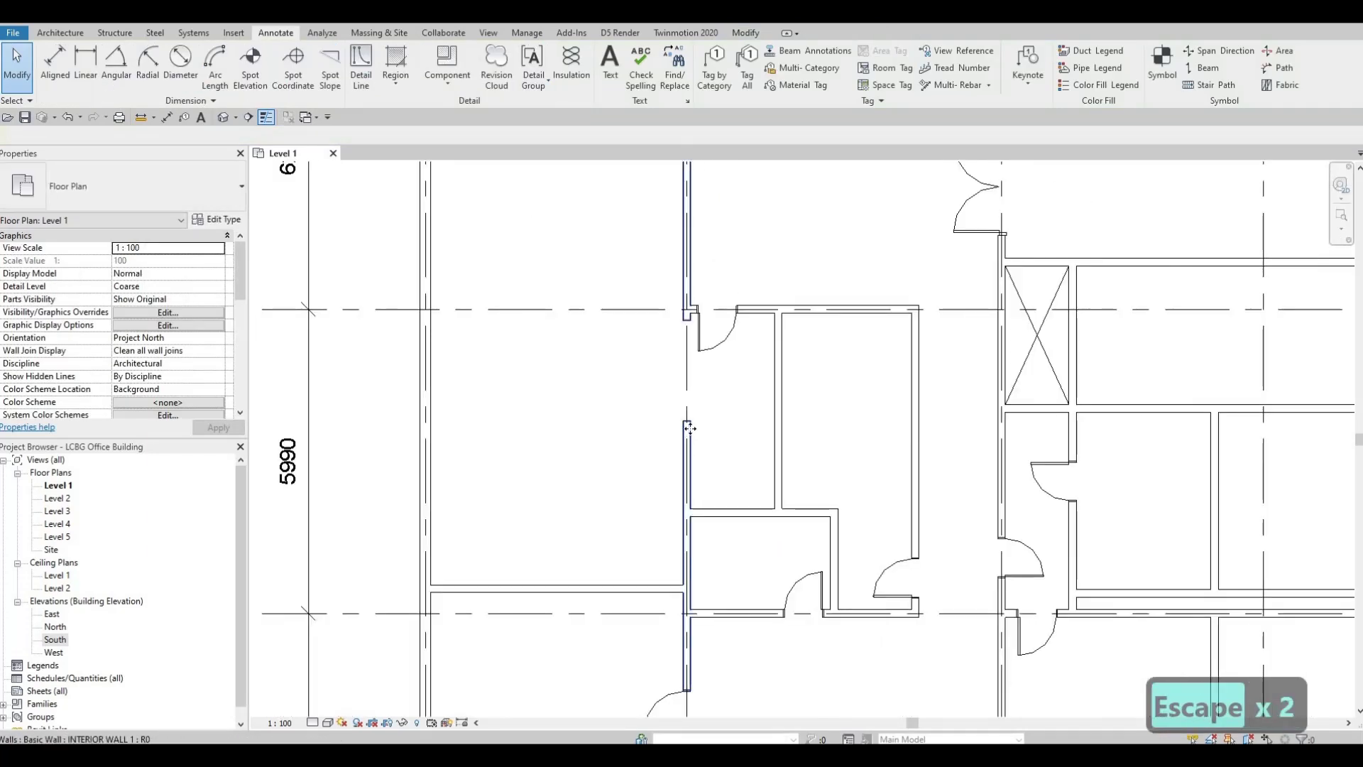
left_click(689, 428)
key("Escape")
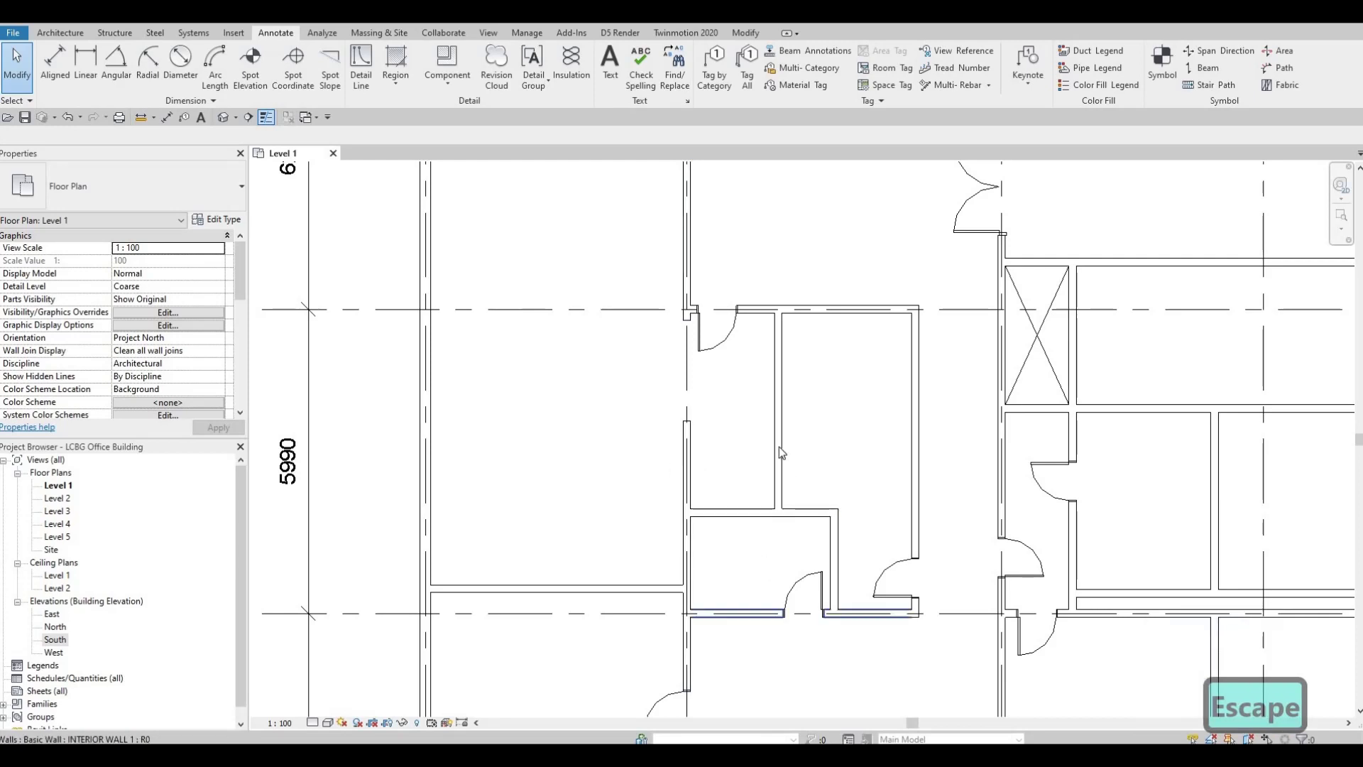
Examine the Level 1 floor plan between grids 3 and 8 for missing rooms, doors and wall openings
scroll(780, 450, "down", 5)
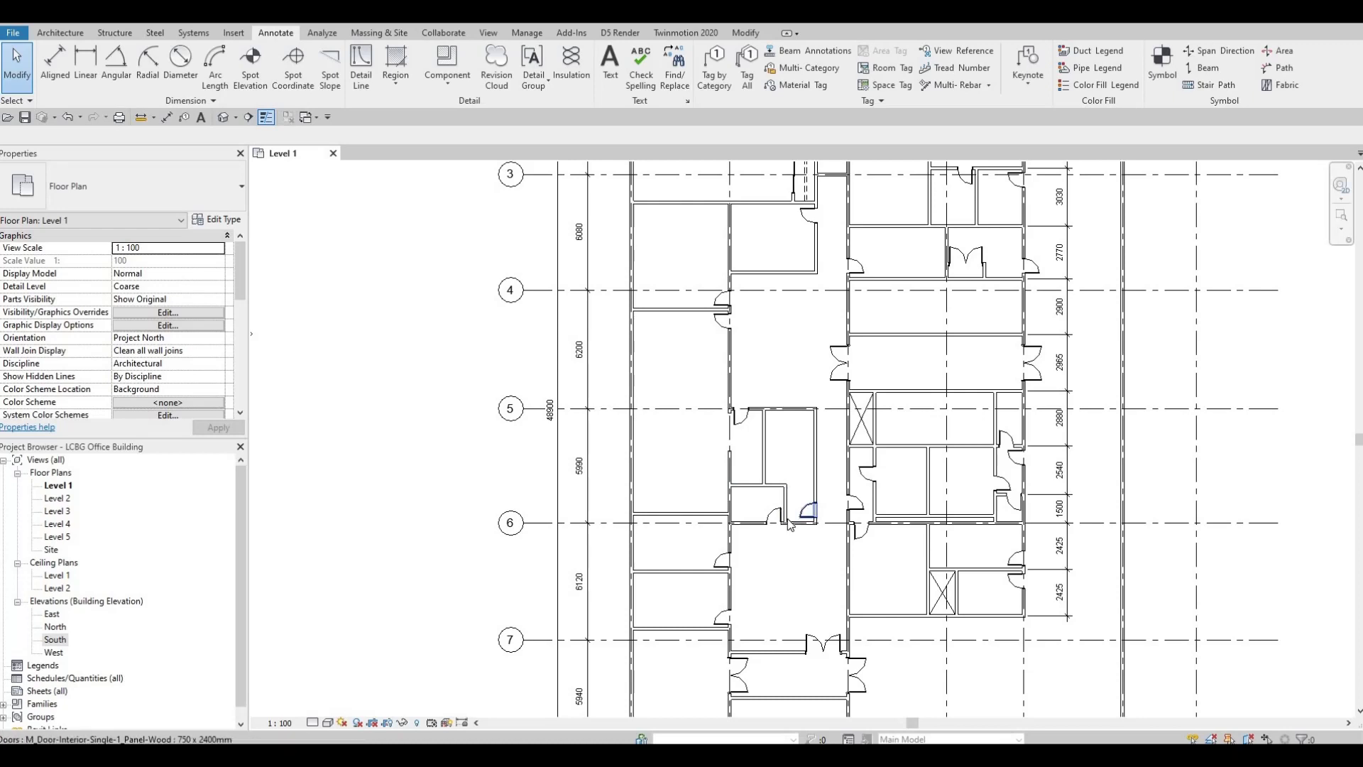
middle_click_drag(790, 524, 749, 447)
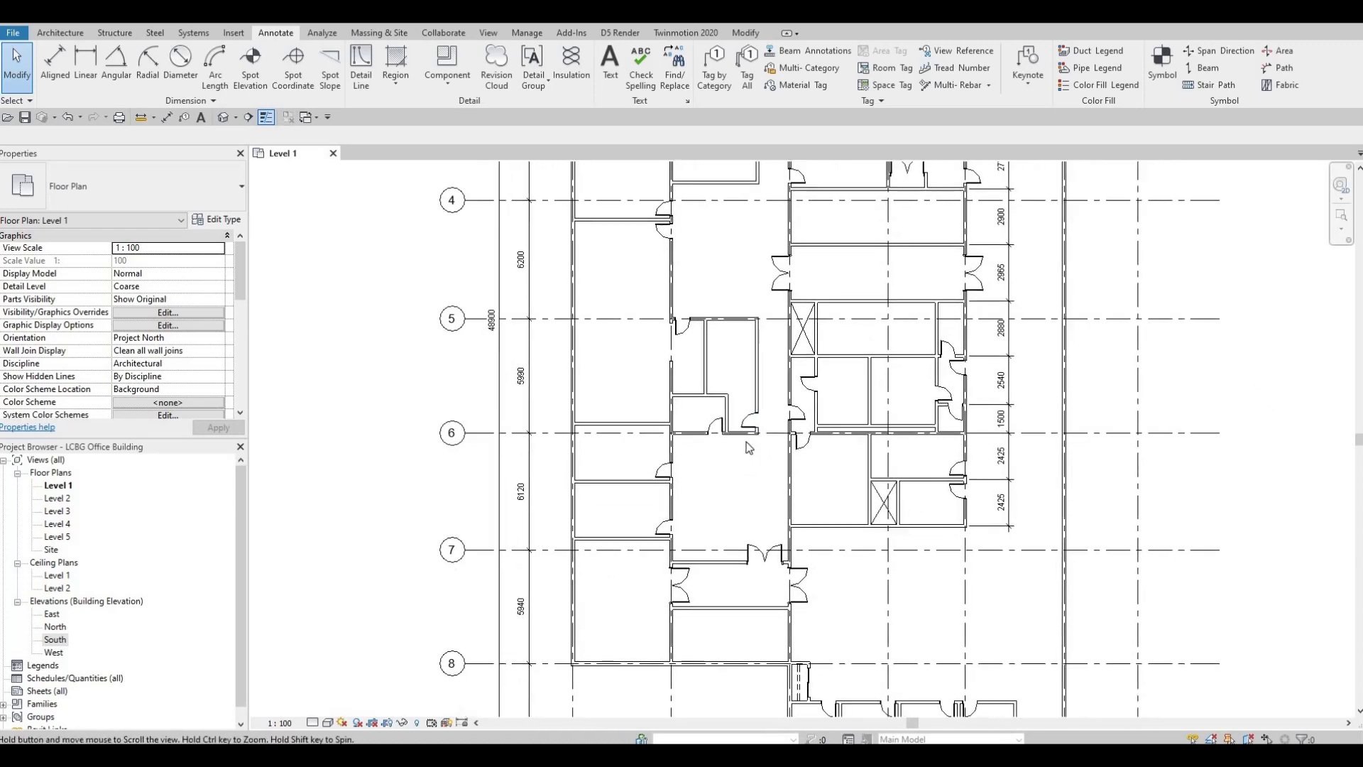
scroll(742, 465, "up", 1)
middle_click_drag(727, 507, 742, 447)
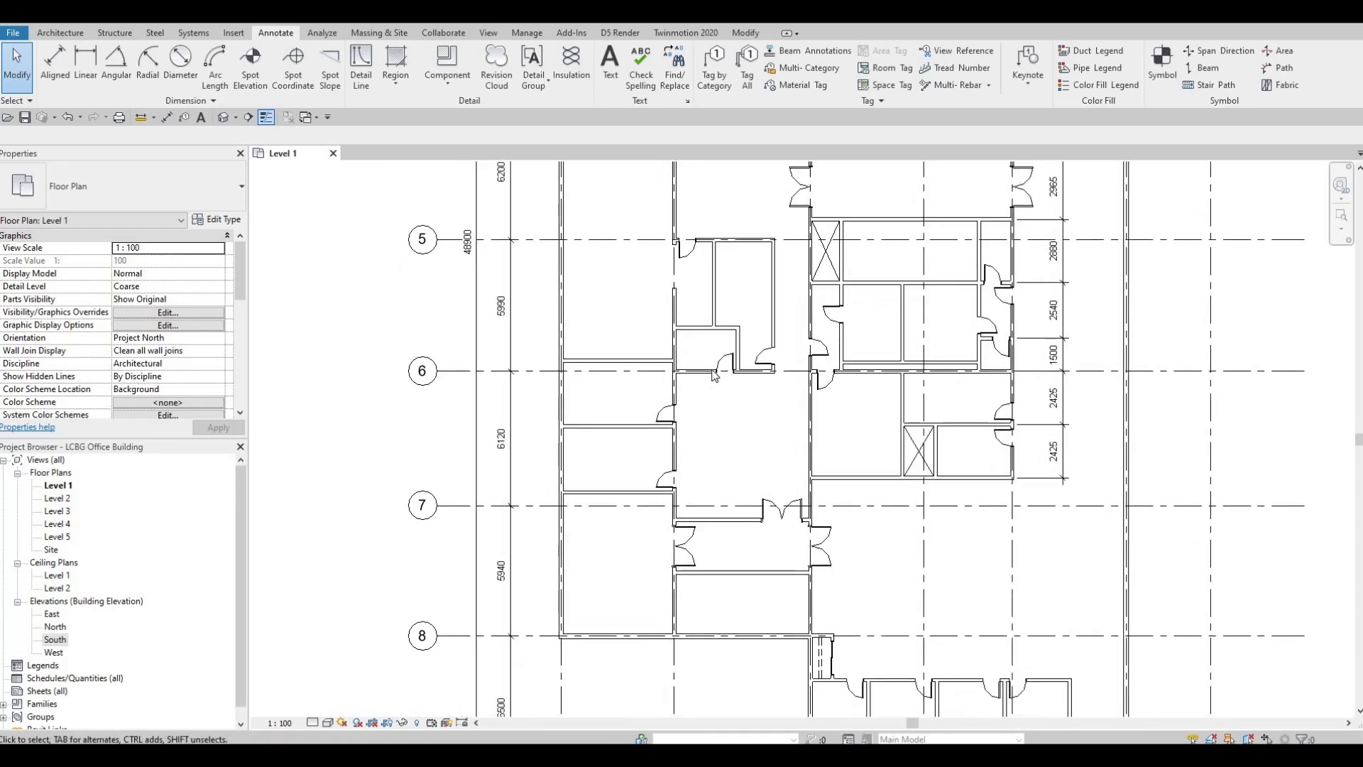
scroll(698, 390, "up", 3)
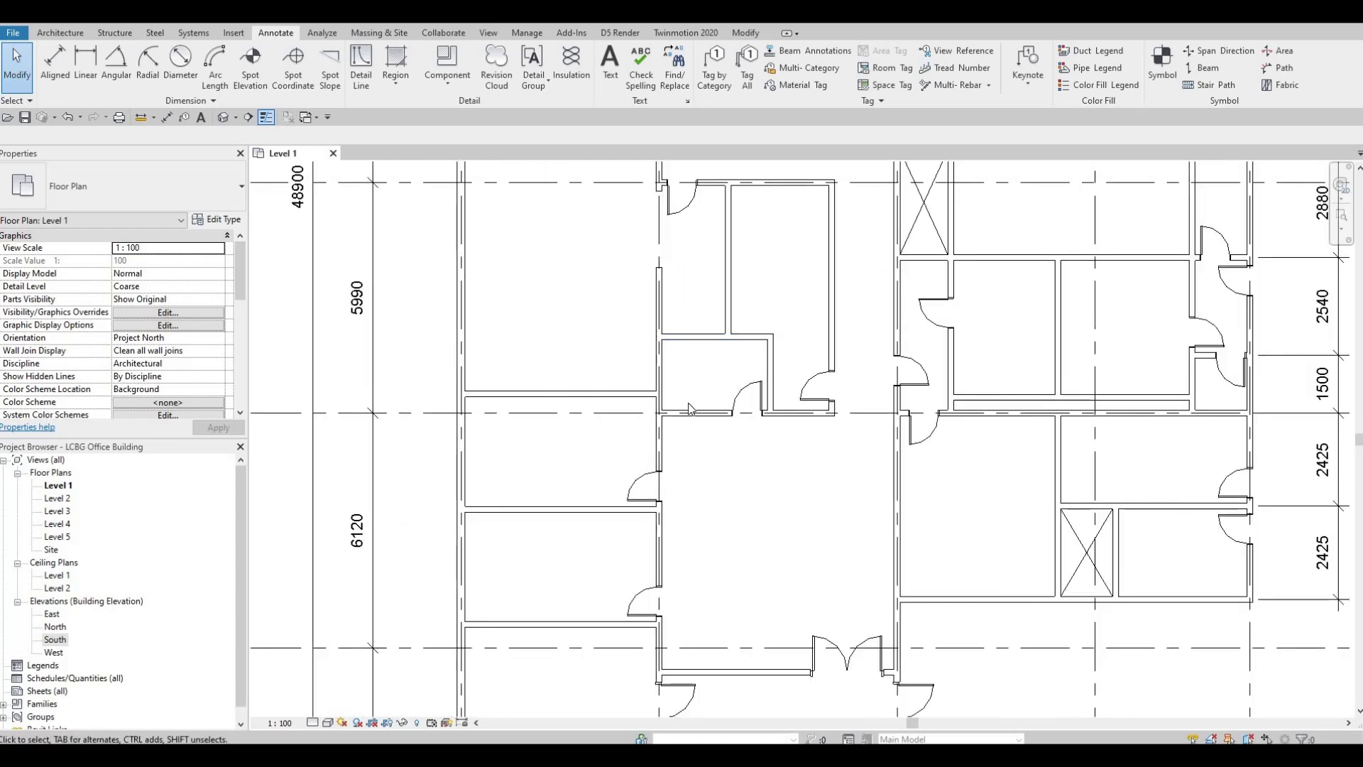
scroll(756, 458, "down", 3)
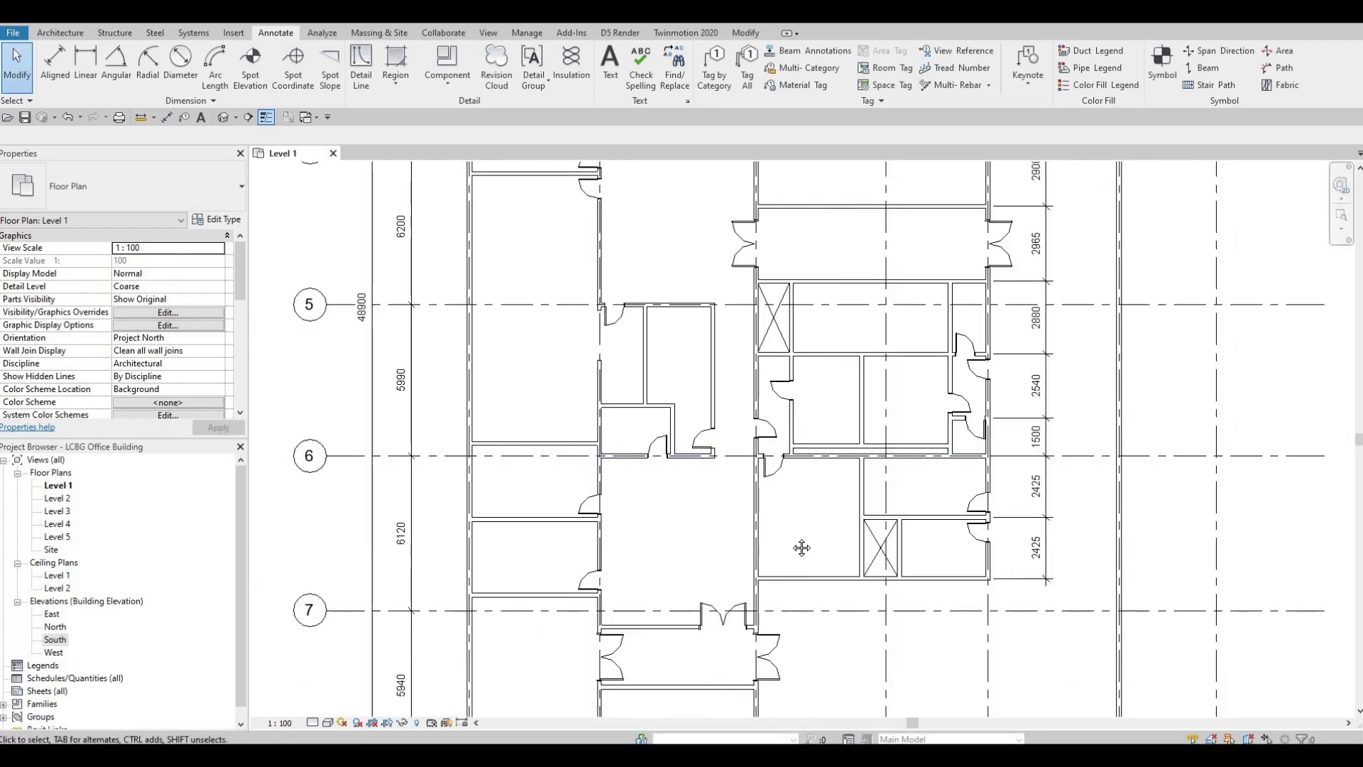
scroll(801, 547, "down", 2)
middle_click_drag(607, 413, 703, 284)
scroll(787, 380, "up", 3)
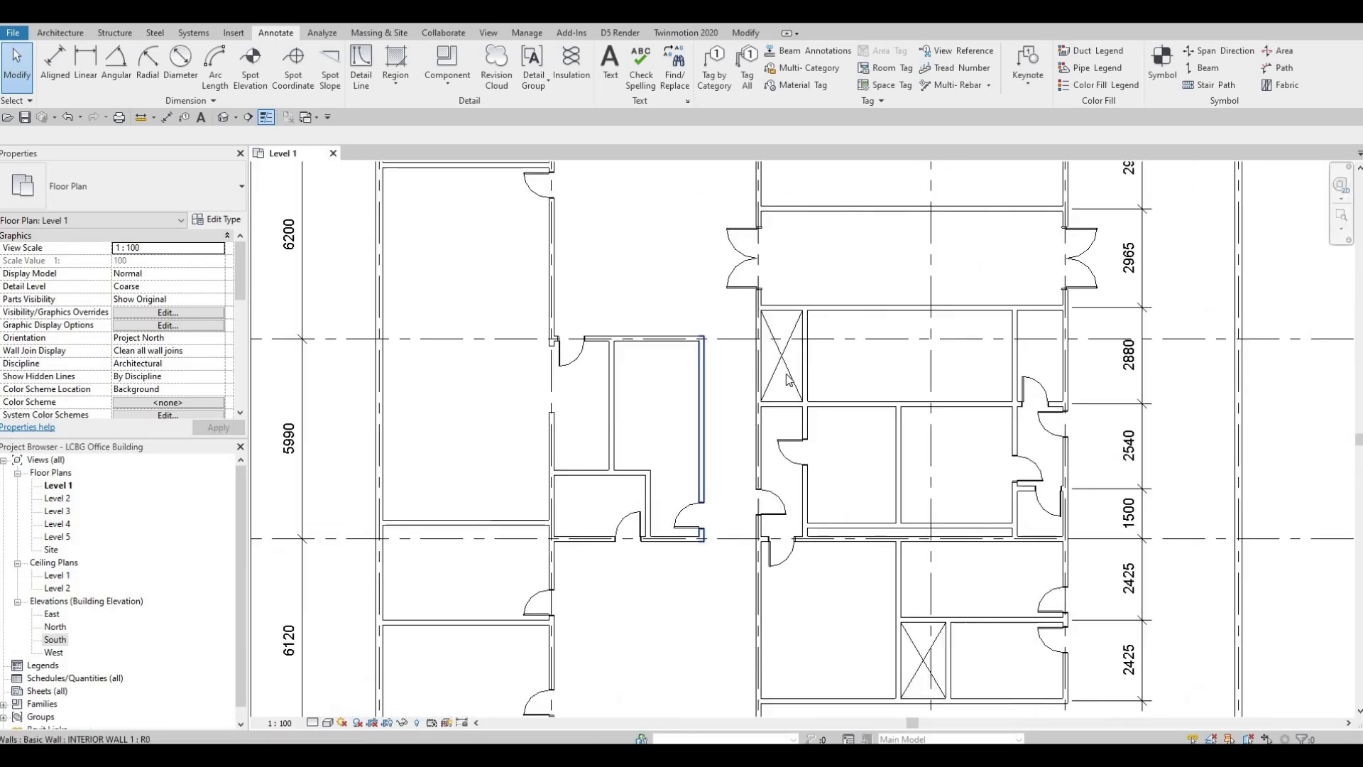
middle_click_drag(857, 365, 780, 389)
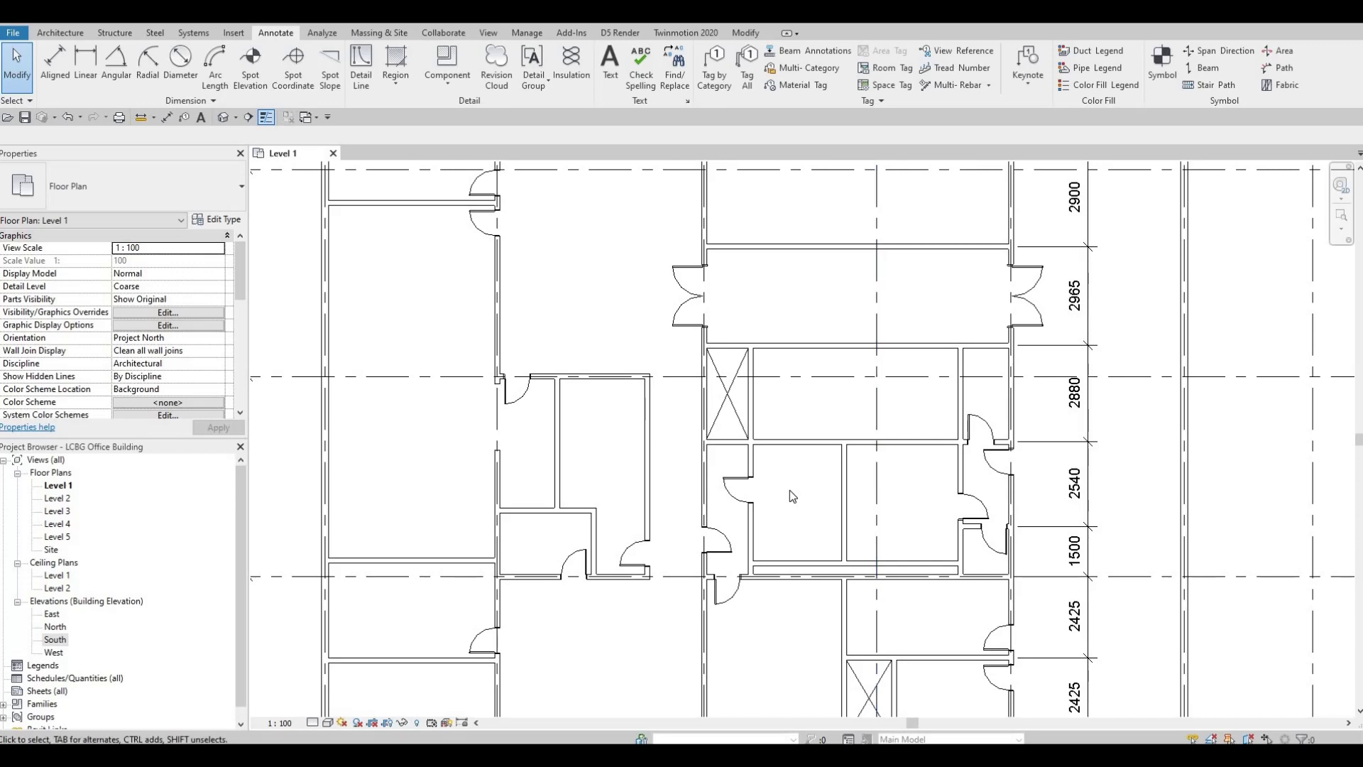
middle_click_drag(879, 516, 829, 545)
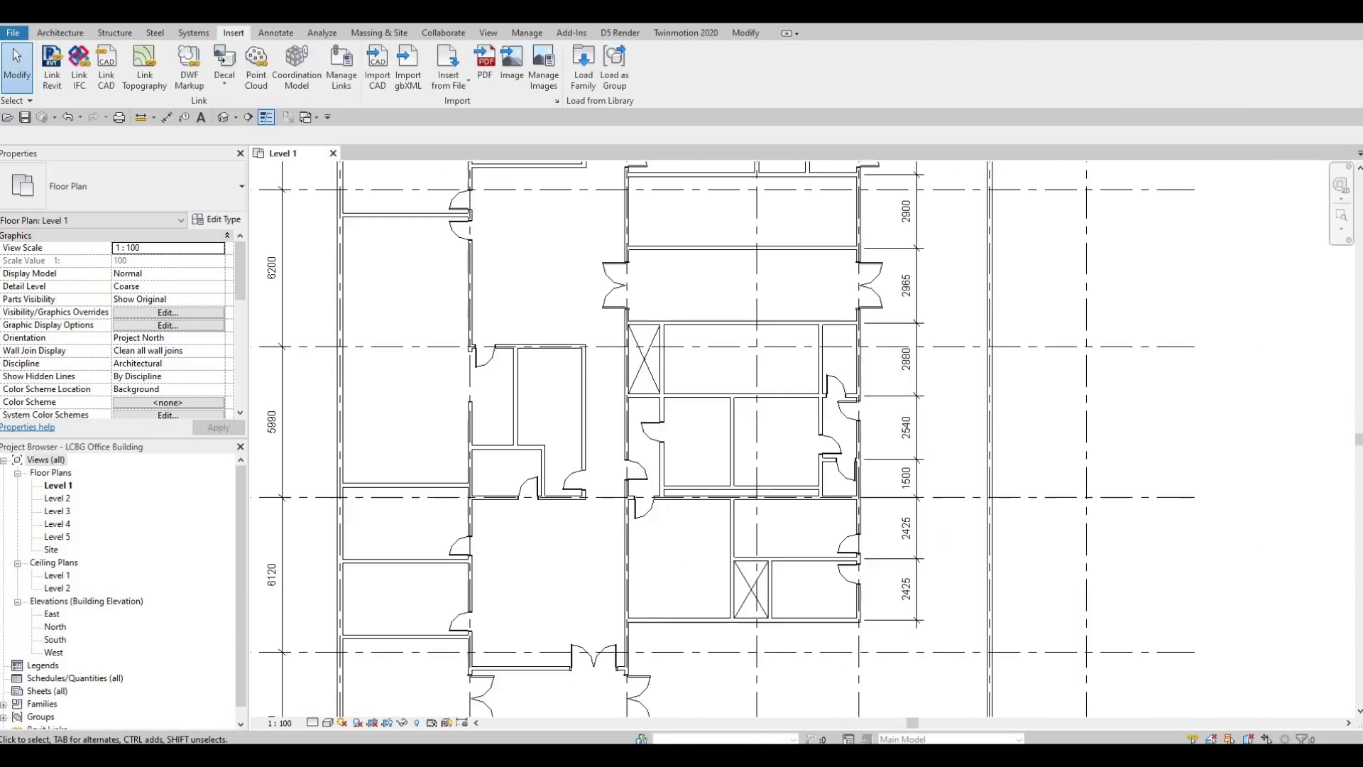
scroll(684, 516, "up", 2)
middle_click_drag(684, 517, 703, 471)
scroll(704, 472, "down", 2)
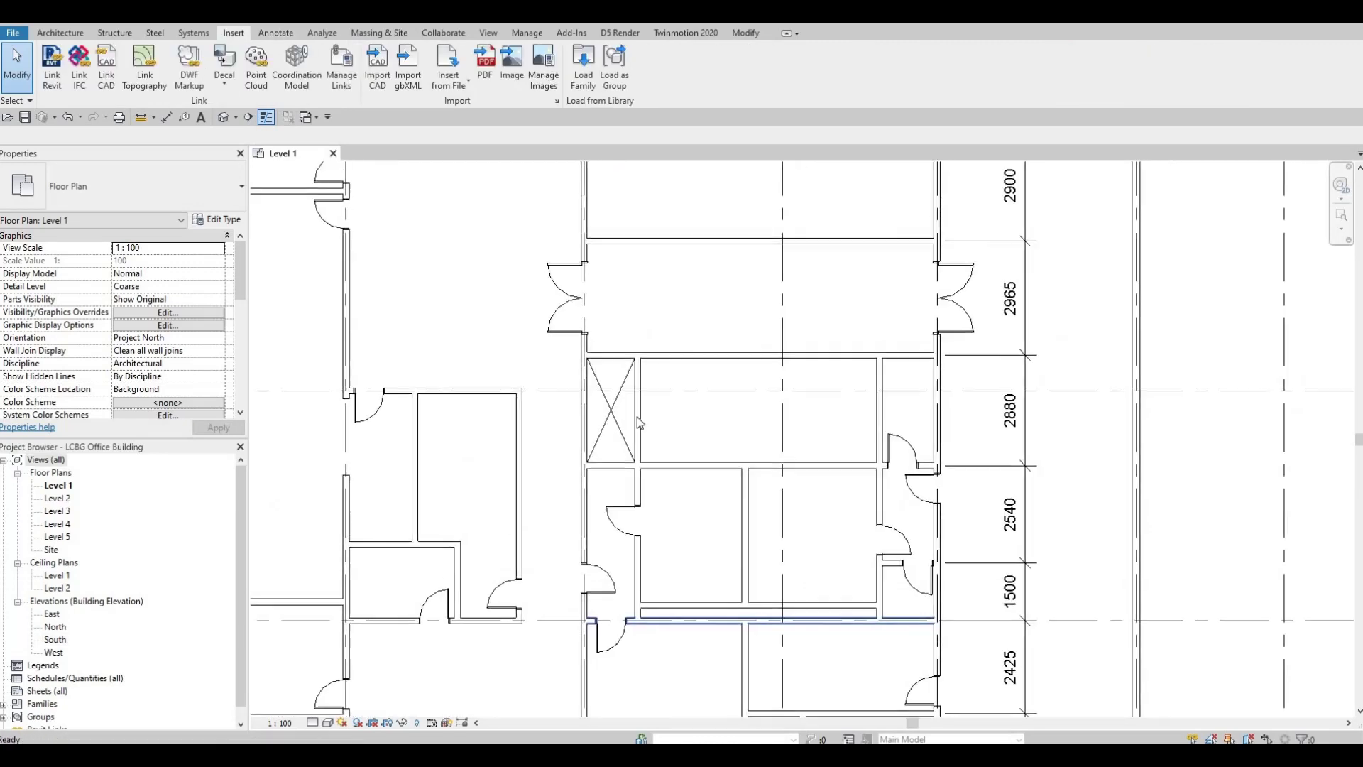
middle_click_drag(780, 331, 627, 372)
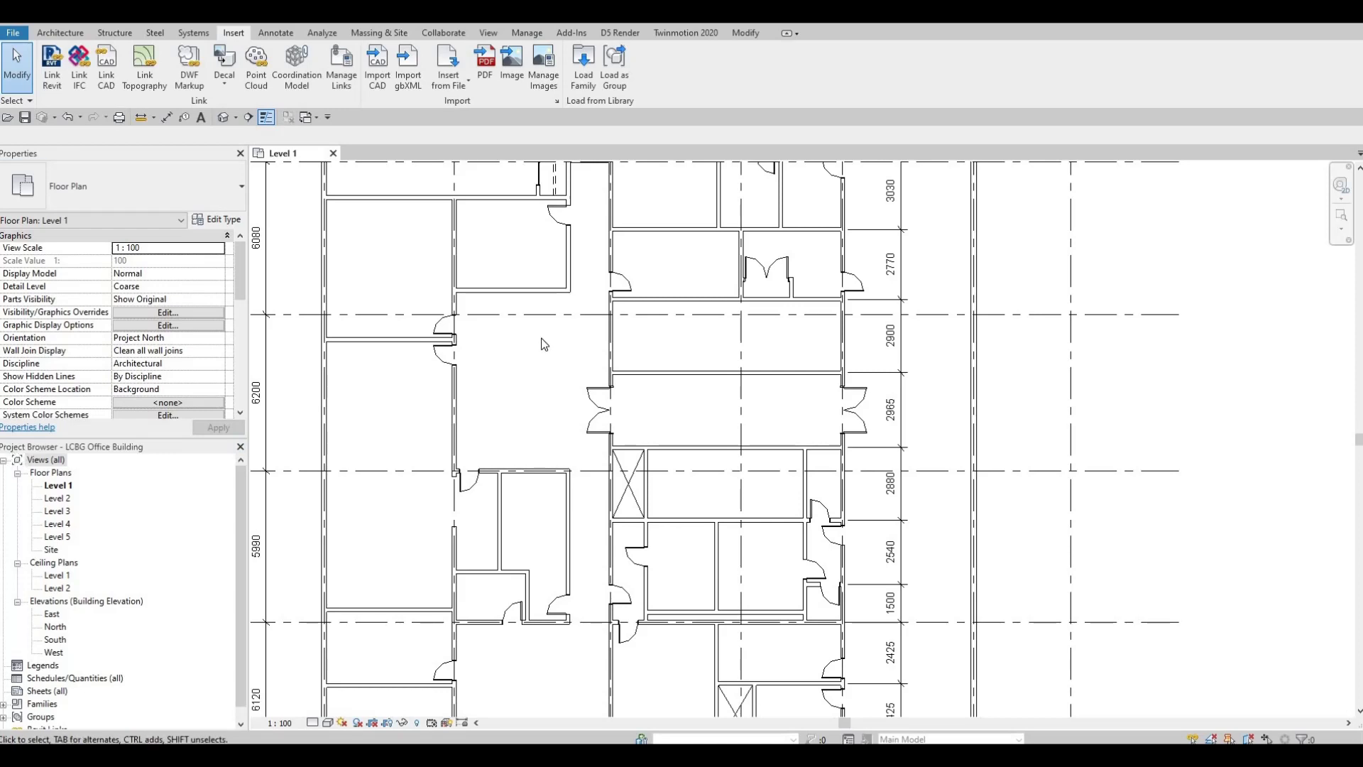
key("c")
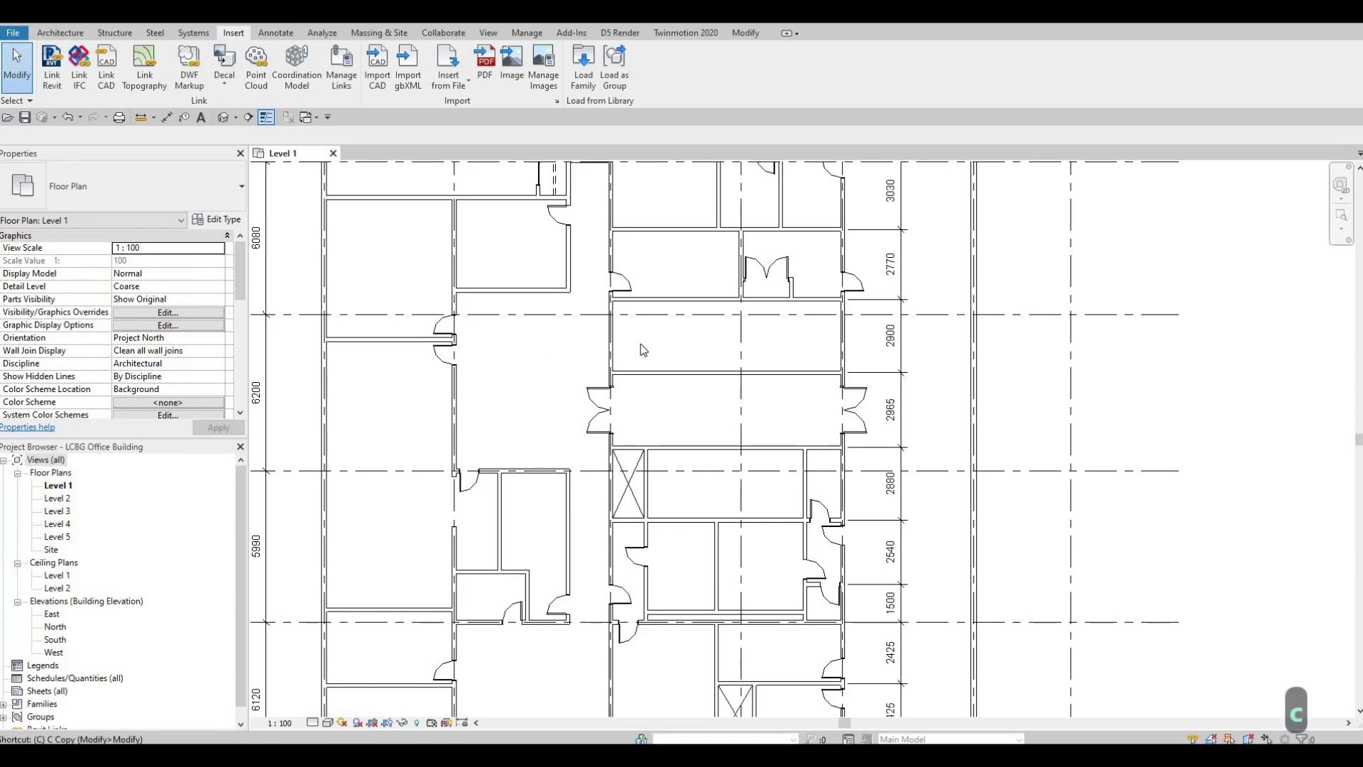
key("m")
key("Escape")
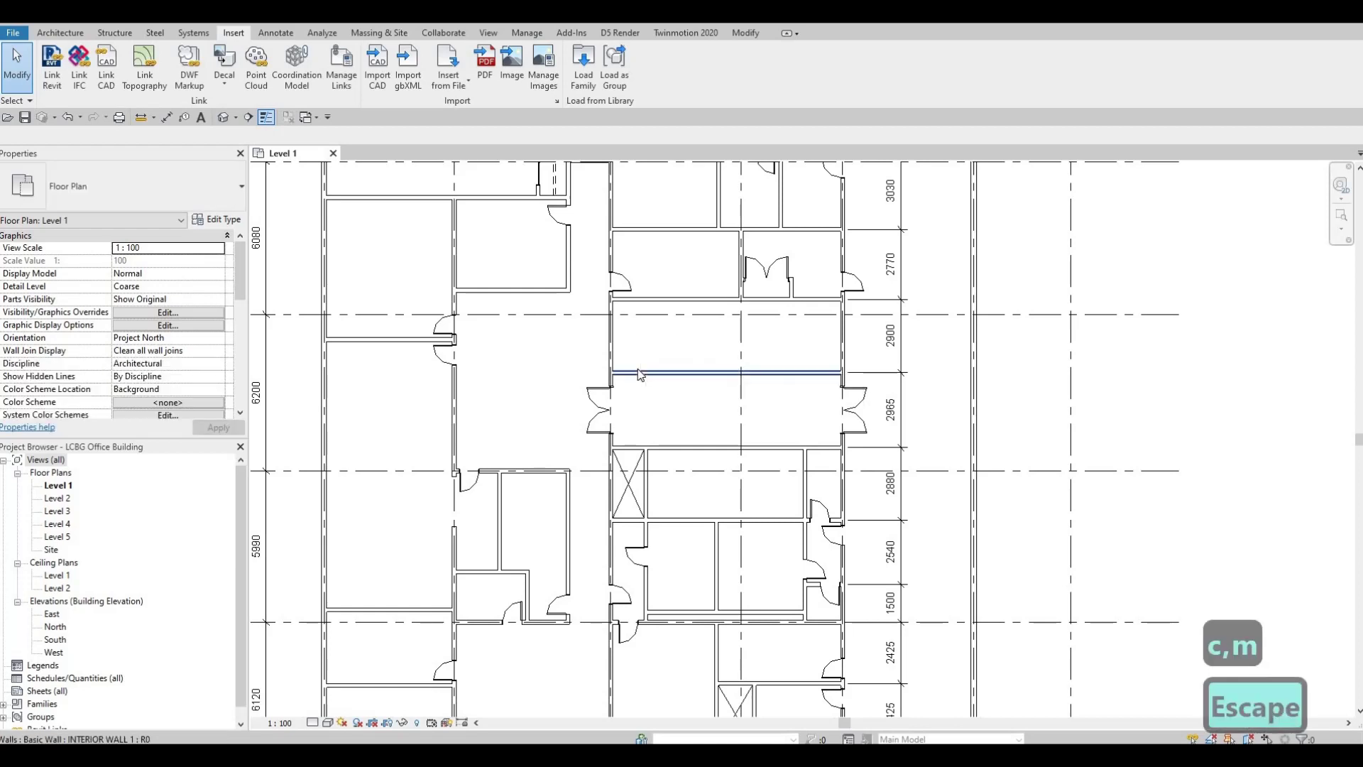
key("c")
key("m")
key("Escape")
key("Escape")
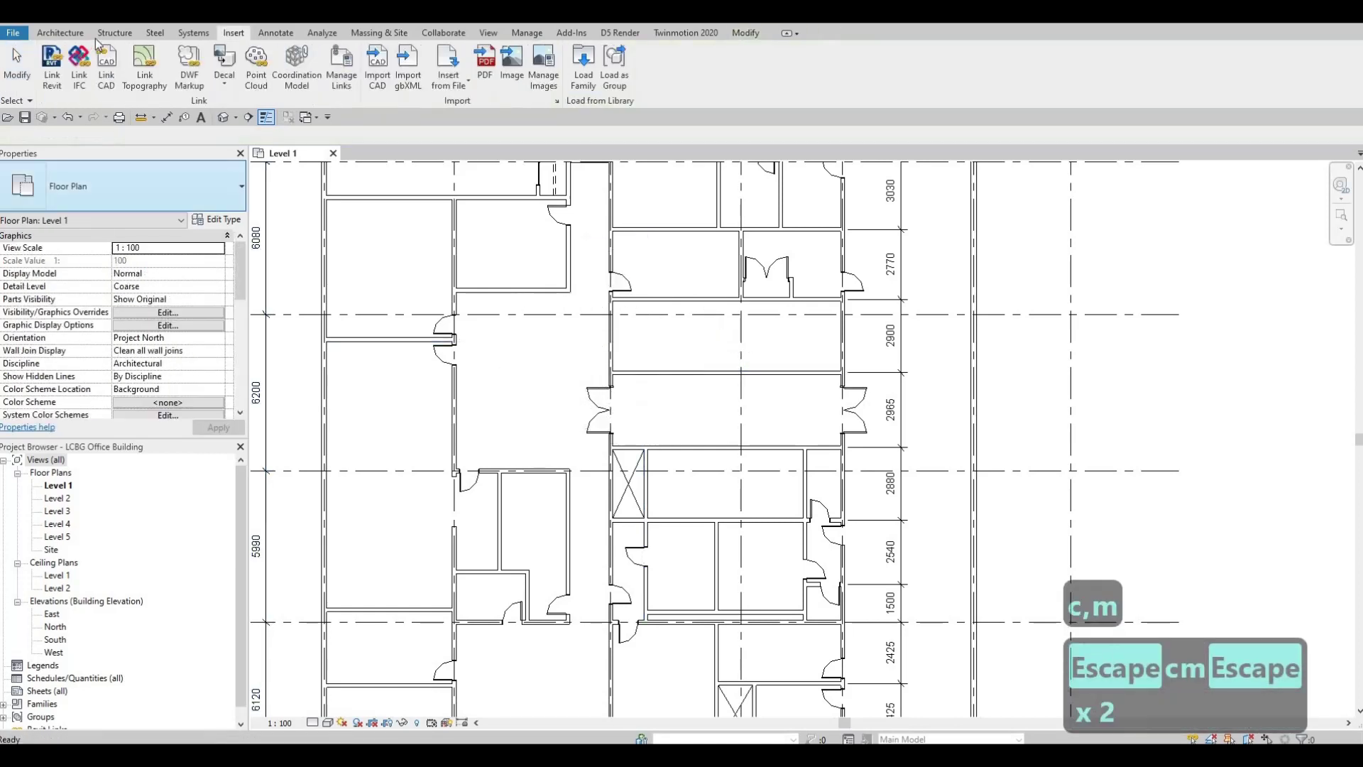
Place three Electric_Elevator_1119 components of type 2000 lbs side by side in the upper elevator shaft, above the double-door lobby
left_click(60, 32)
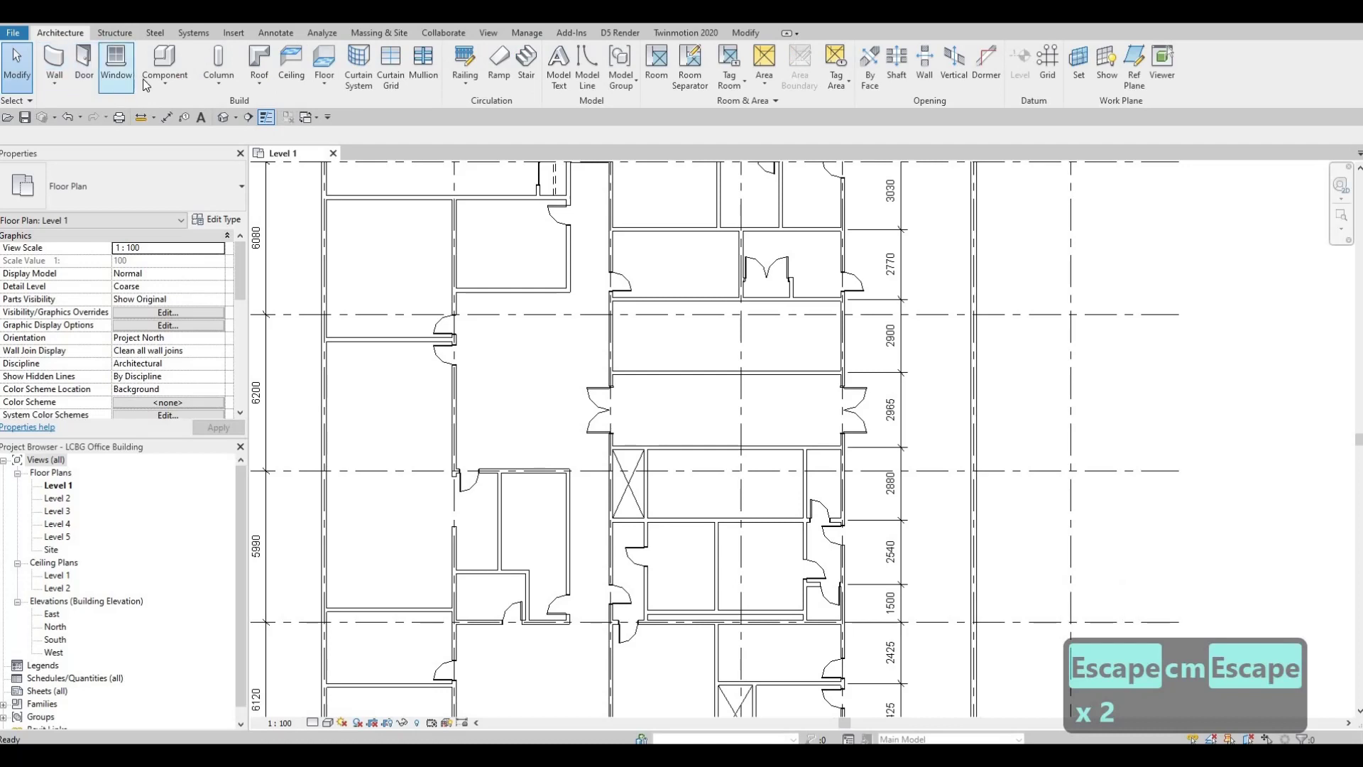
left_click(149, 78)
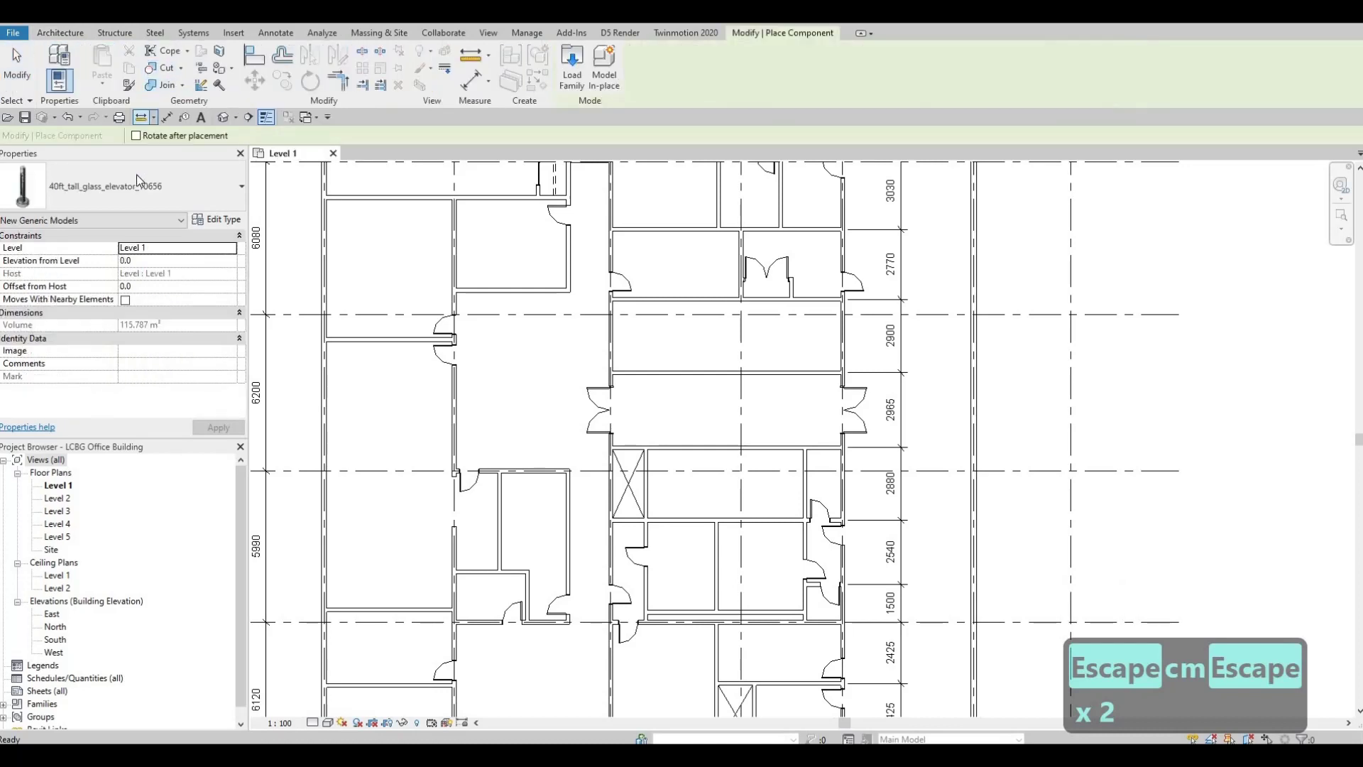
left_click(142, 186)
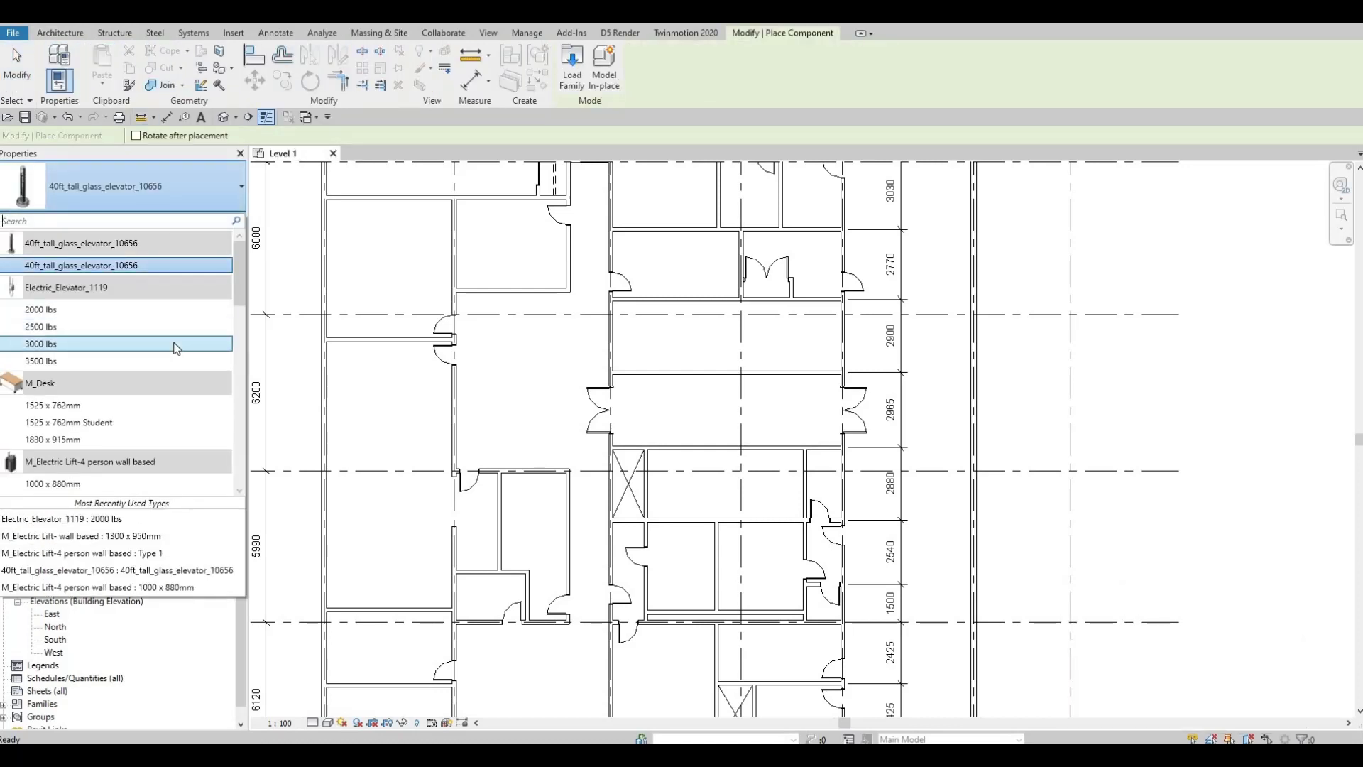
scroll(176, 347, "down", 1)
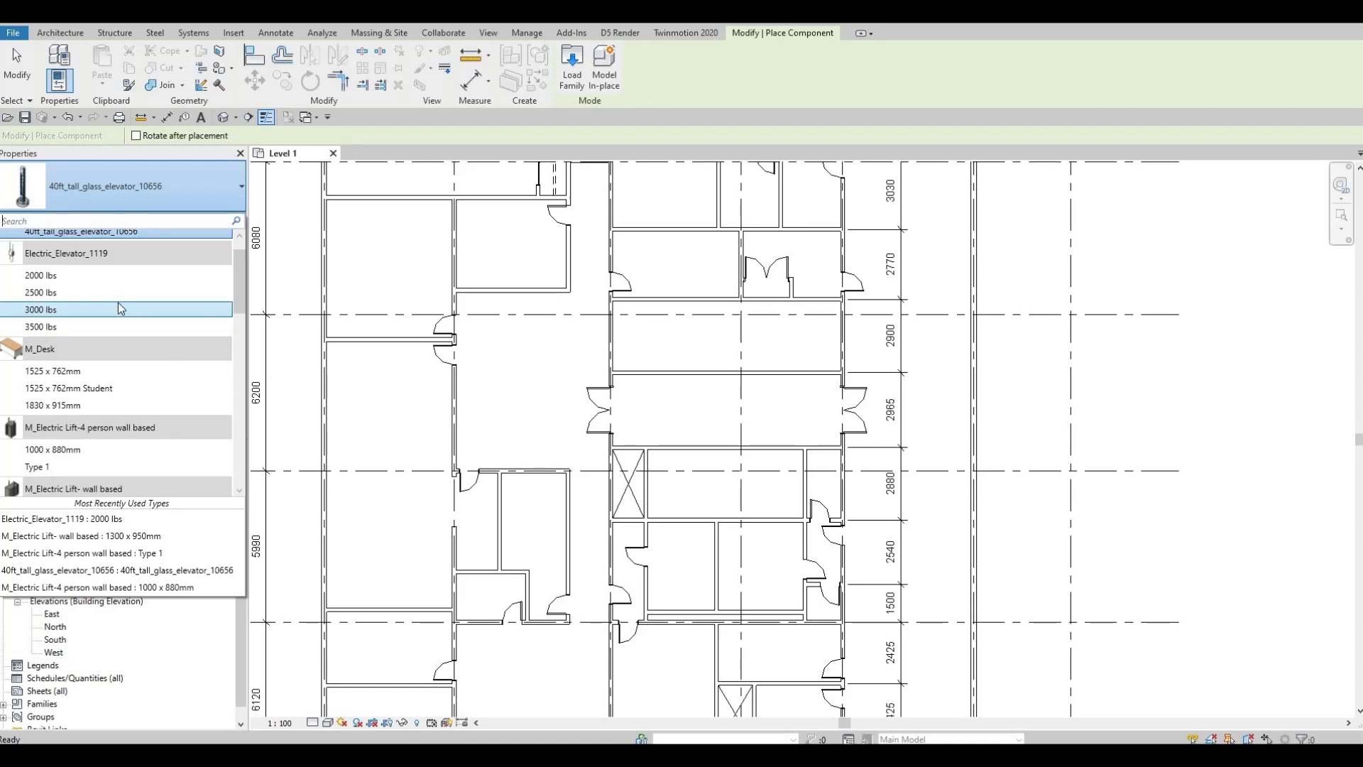
key("Return")
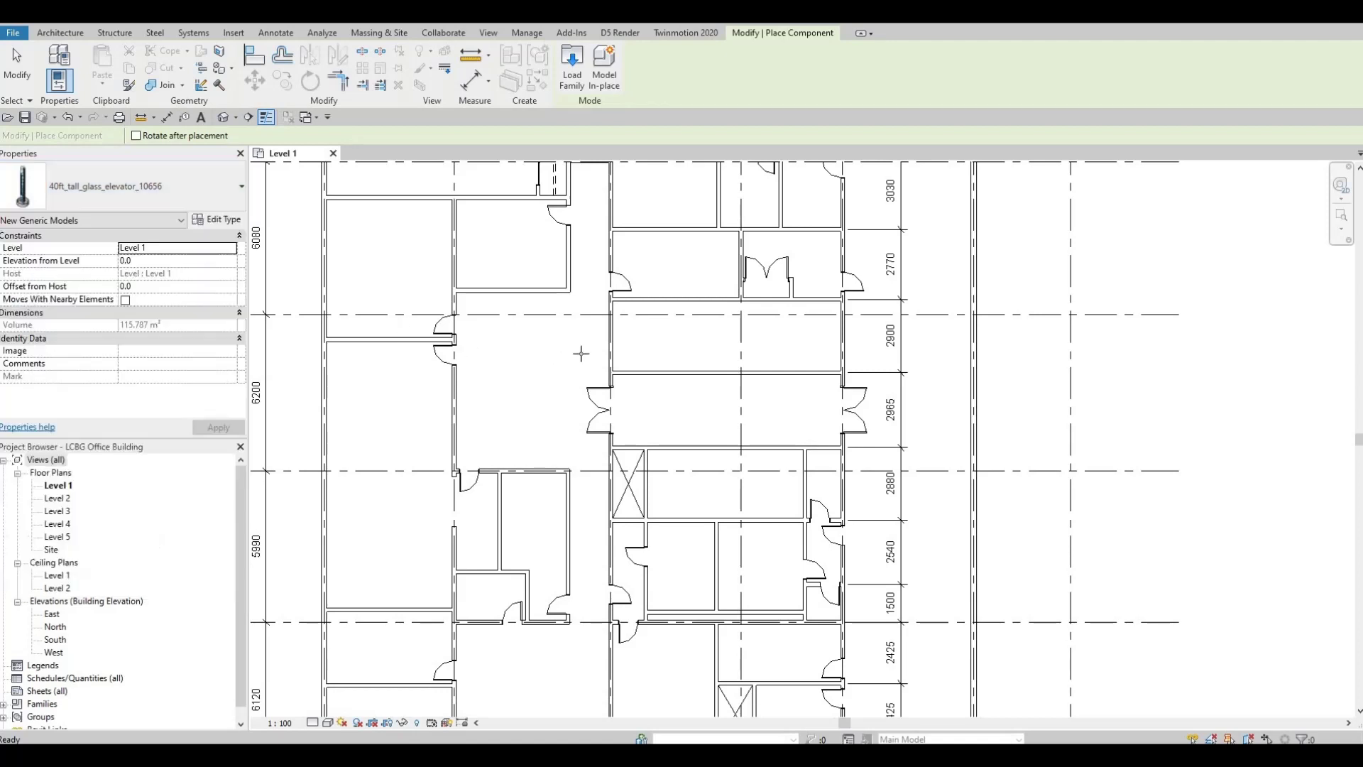
scroll(657, 348, "up", 2)
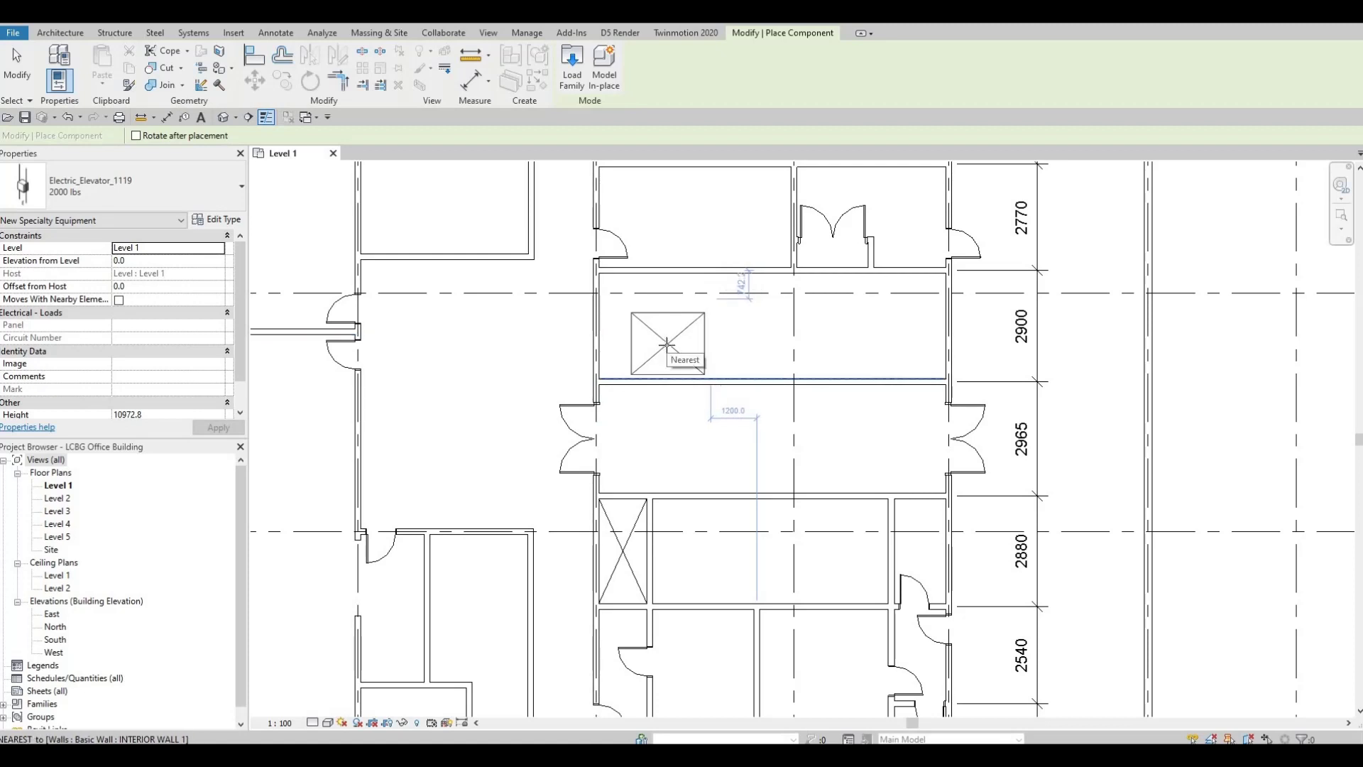
left_click(670, 345)
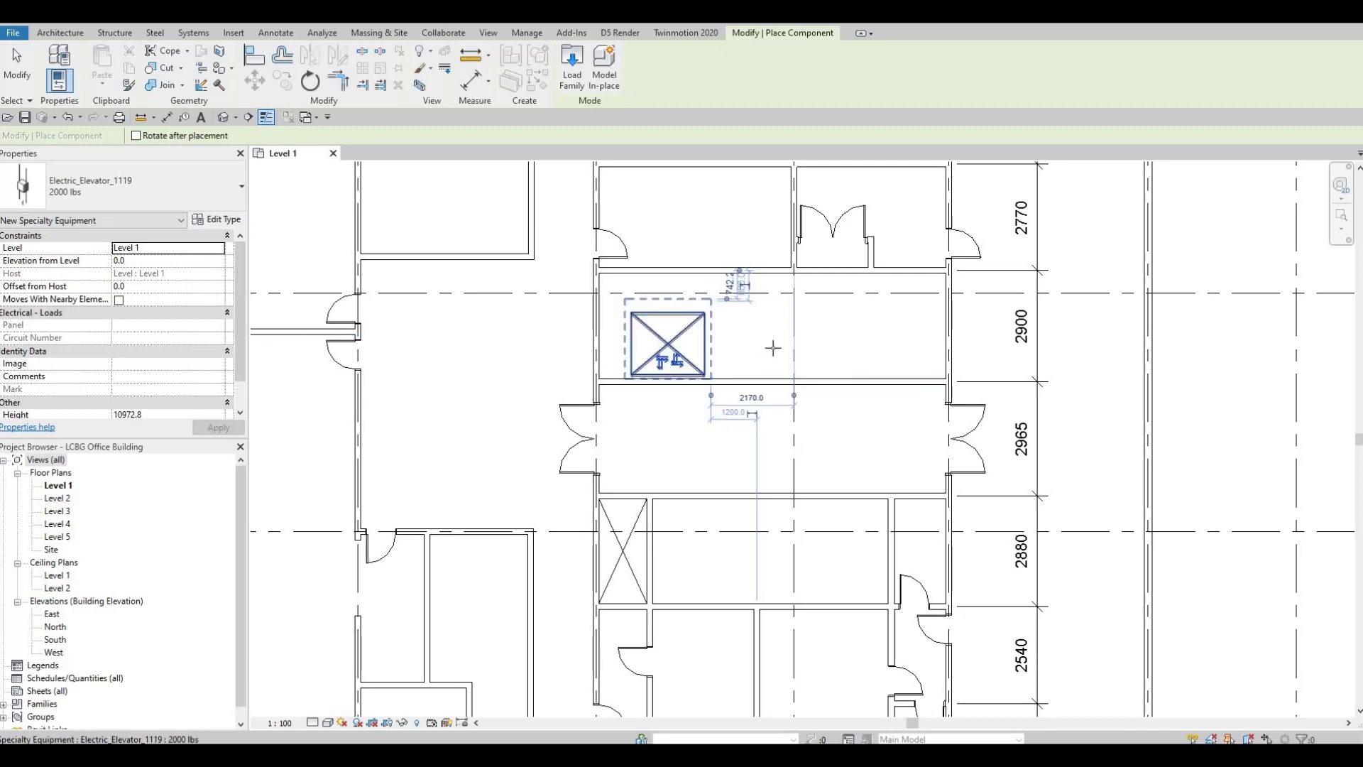
left_click(847, 345)
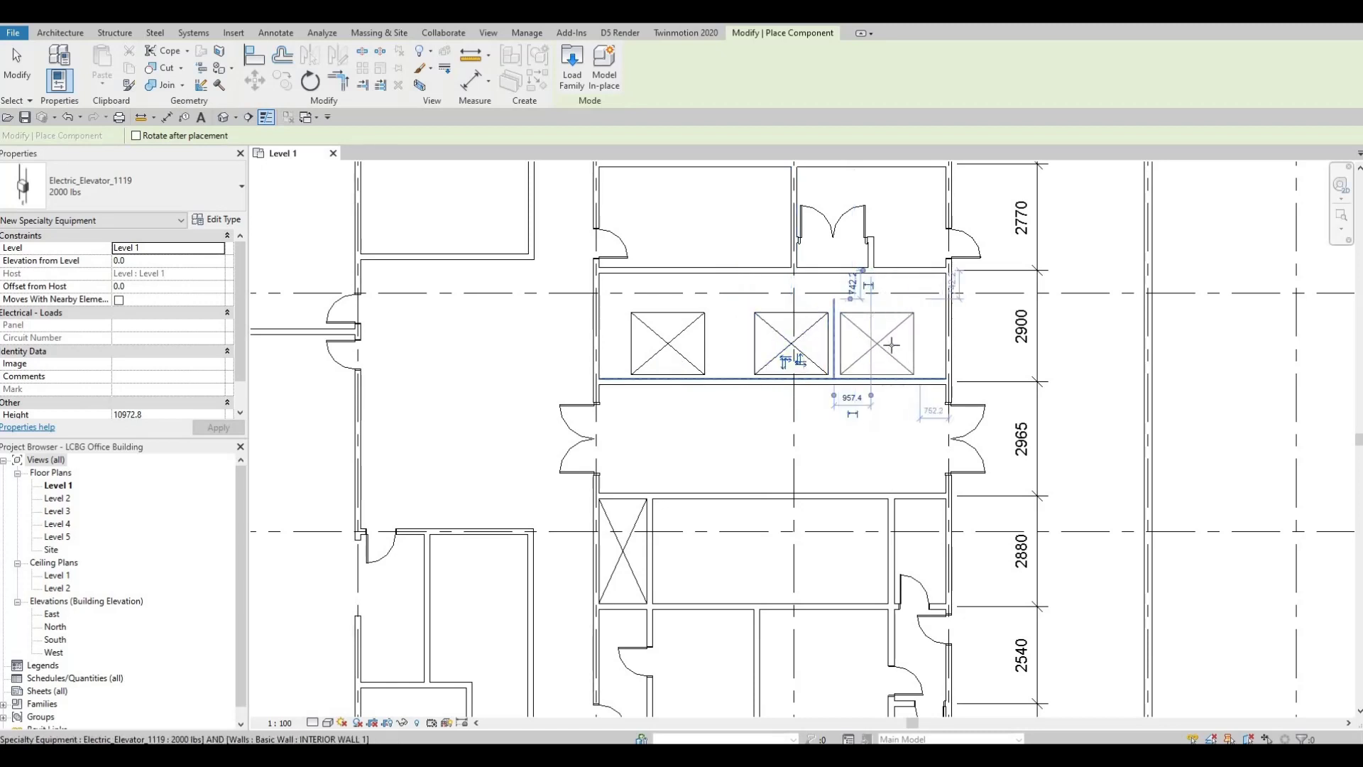
left_click(880, 418)
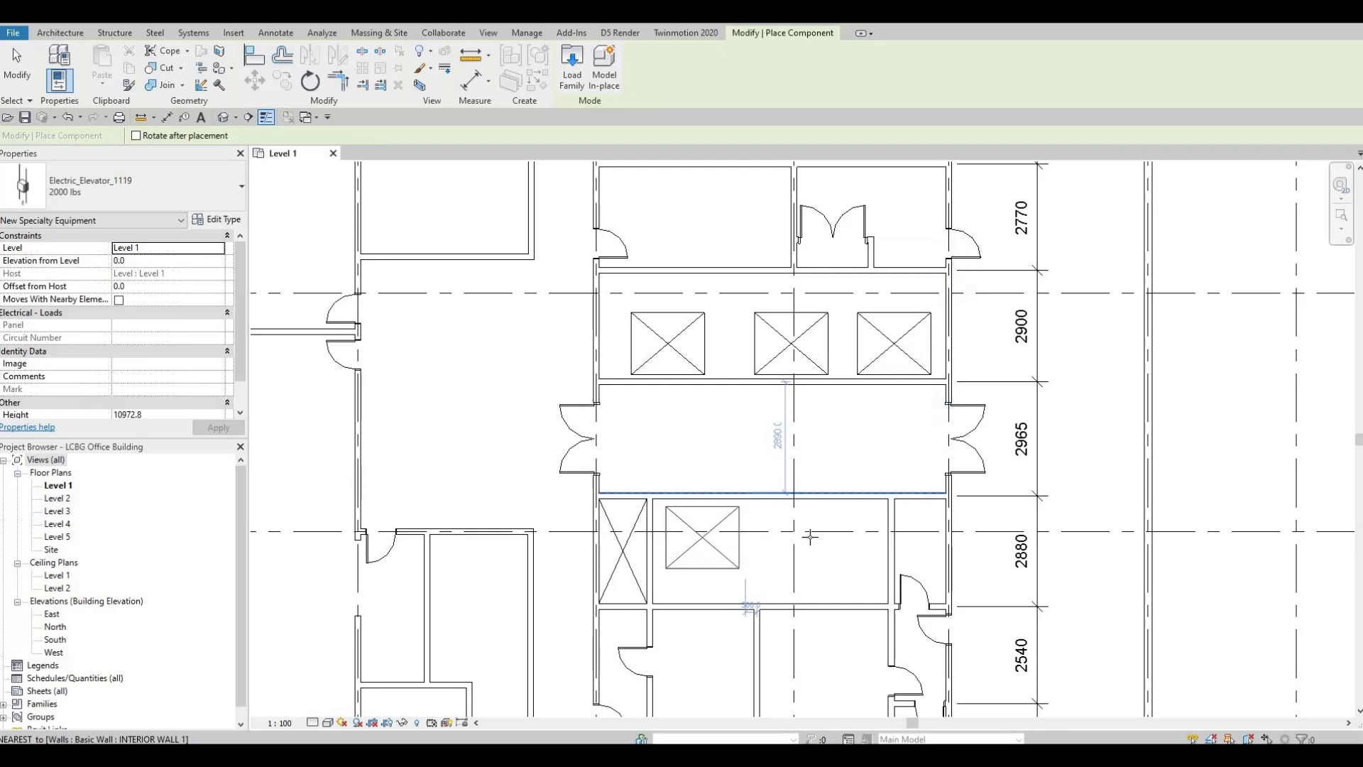
Place two more 2000 lbs elevators side by side in the shaft below the lobby and finish placing components
left_click(744, 538)
key("Escape")
key("Escape")
key("Escape")
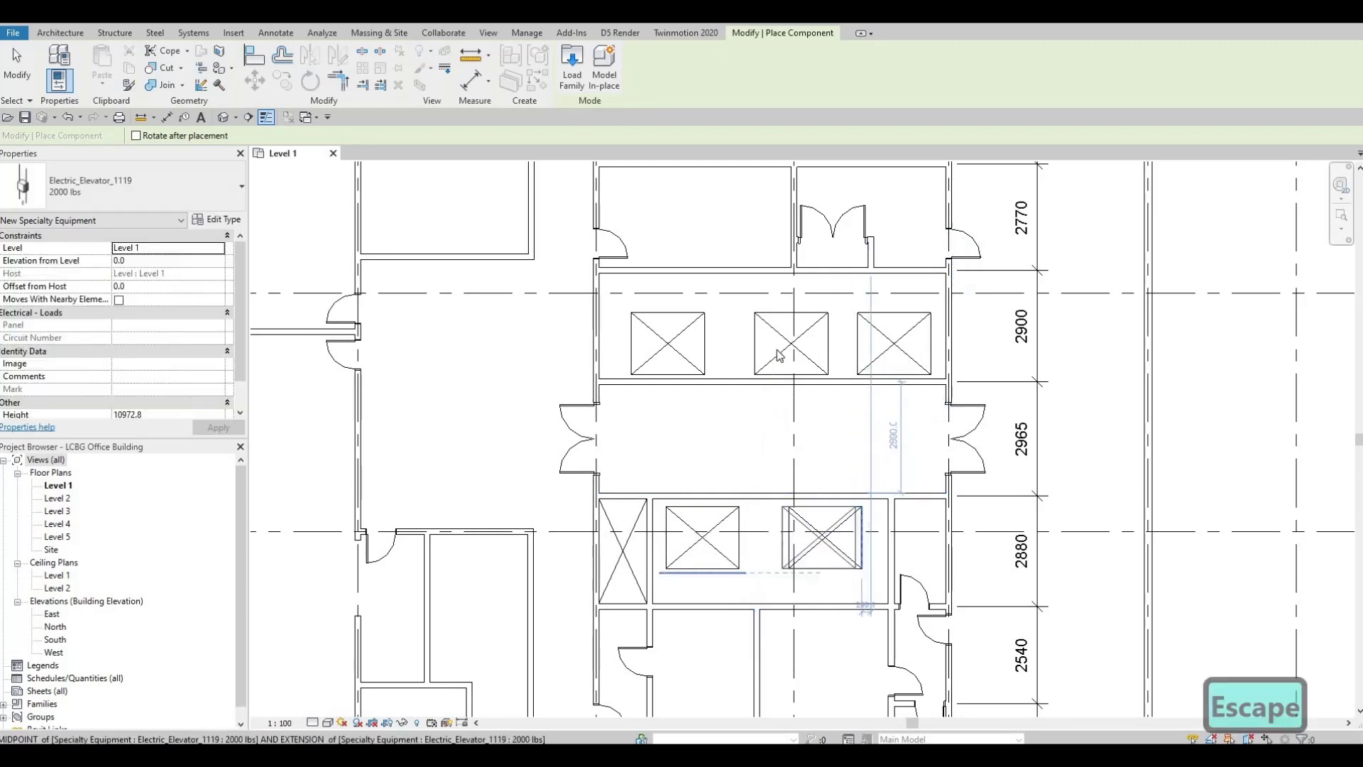
Nudge the middle elevator of the upper shaft to the left to even out the spacing between its neighbours
left_click(776, 349)
key("Left")
key("Left")
key("Left")
key("Left")
key("Left")
key("Left")
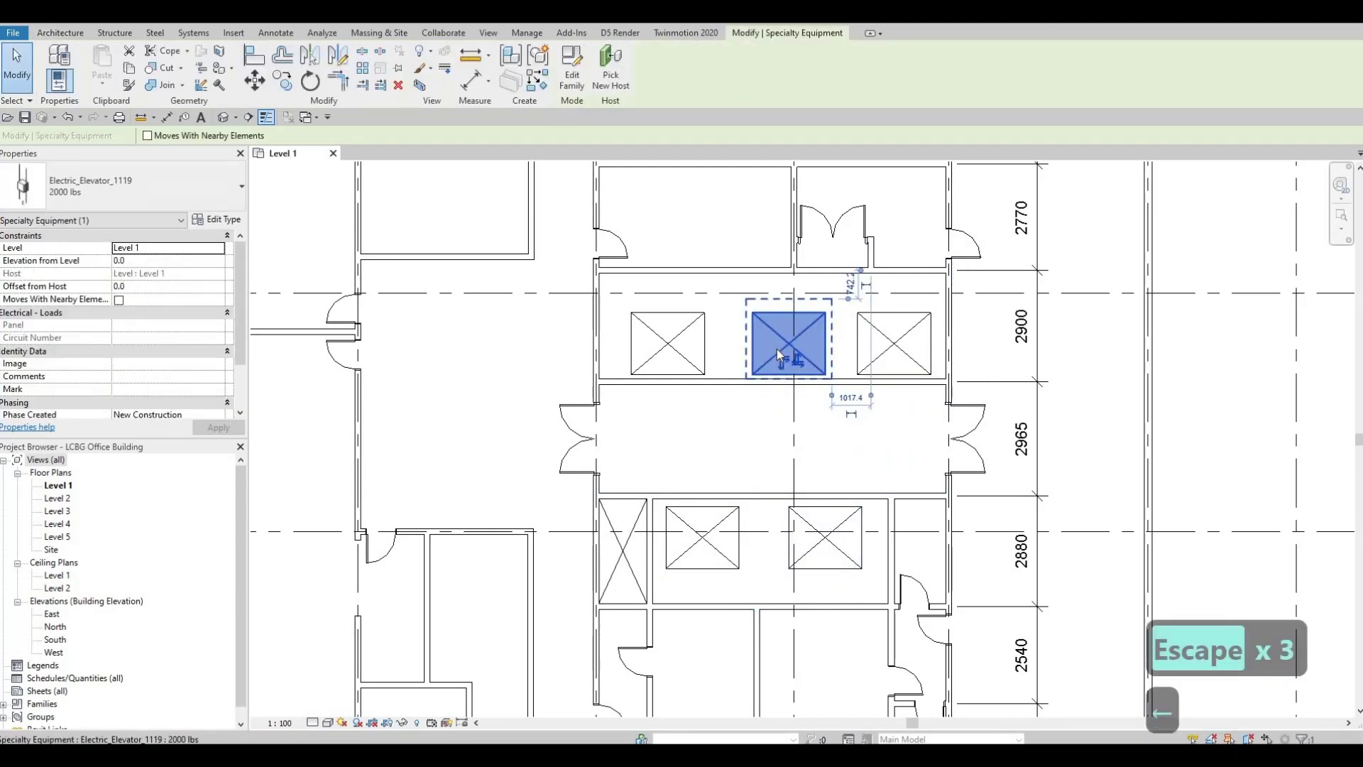
left_click(861, 362)
key("Left")
key("Left")
key("Left")
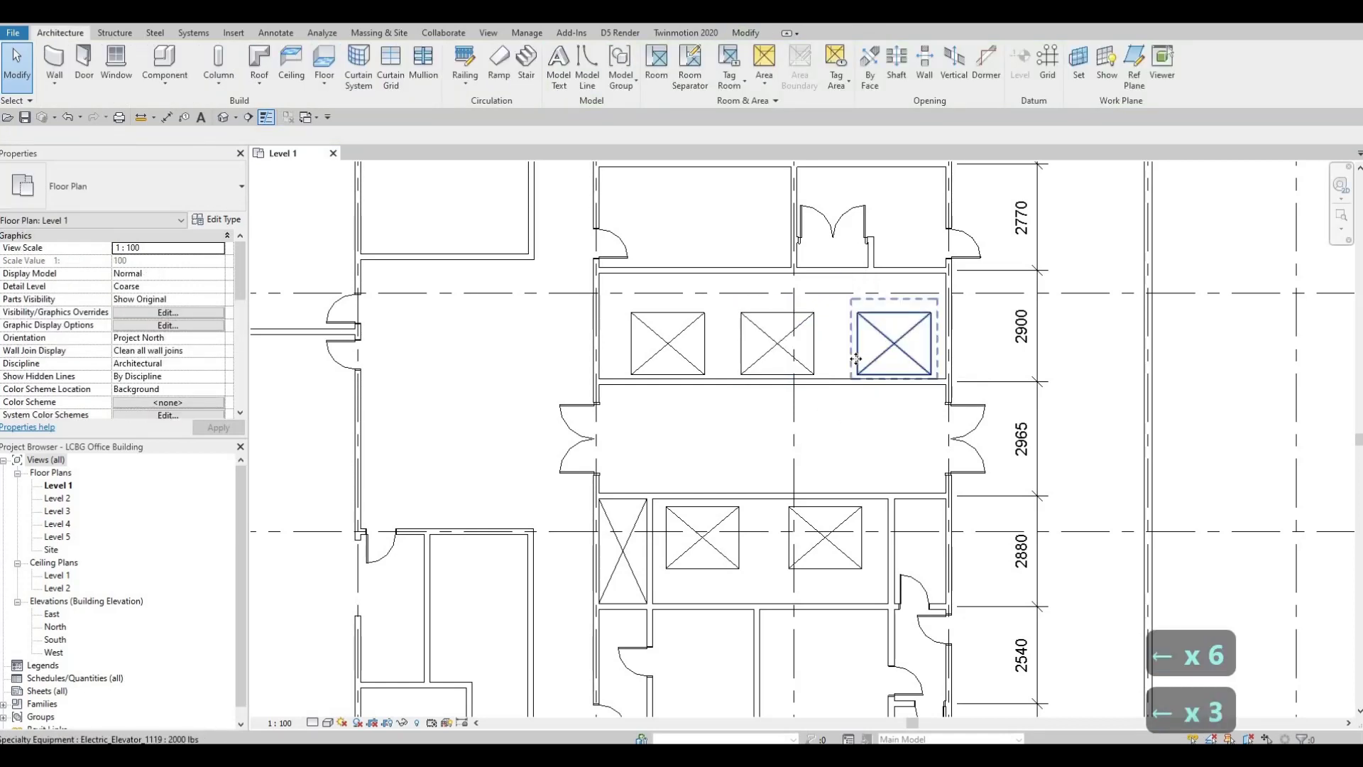
Nudge the right and the left elevators of the upper shaft two increments each to the left
left_click(860, 362)
key("Left")
key("Left")
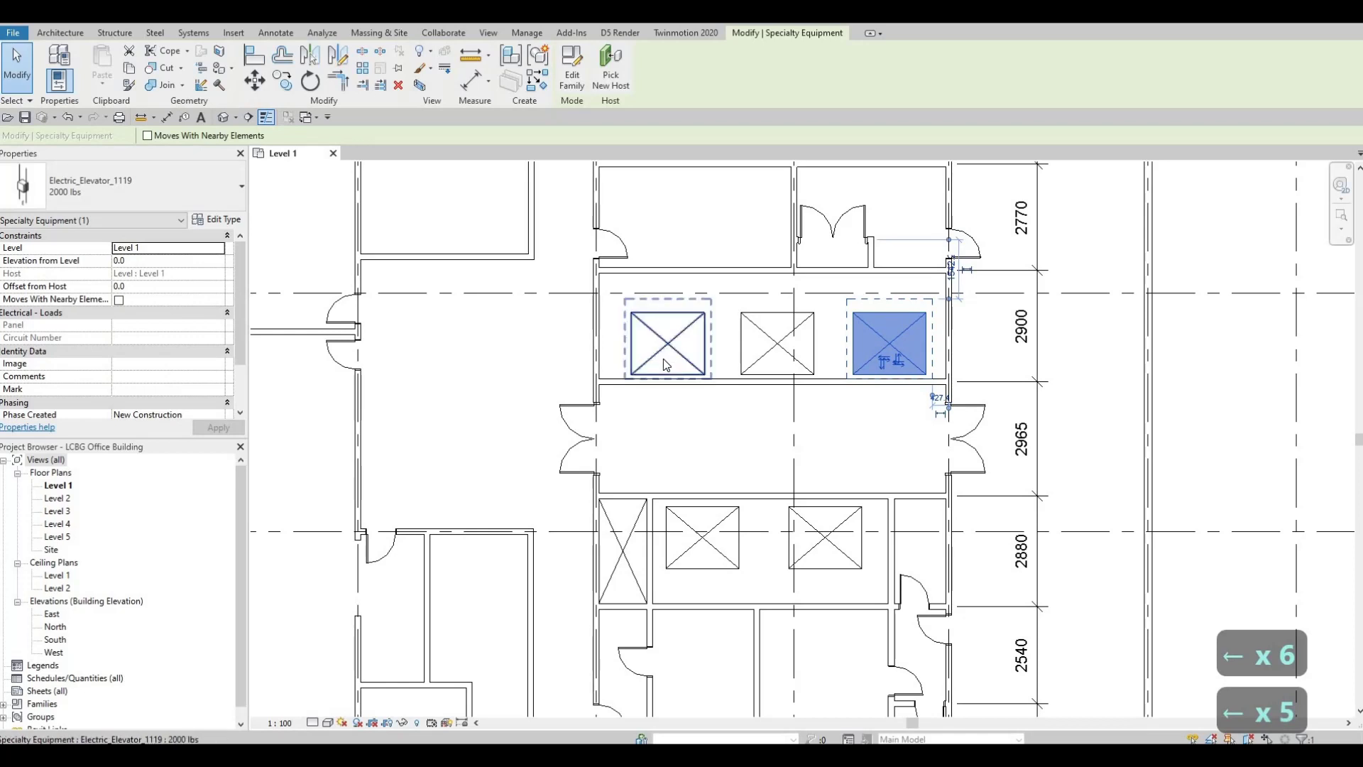
left_click(665, 360)
key("Left")
key("Left")
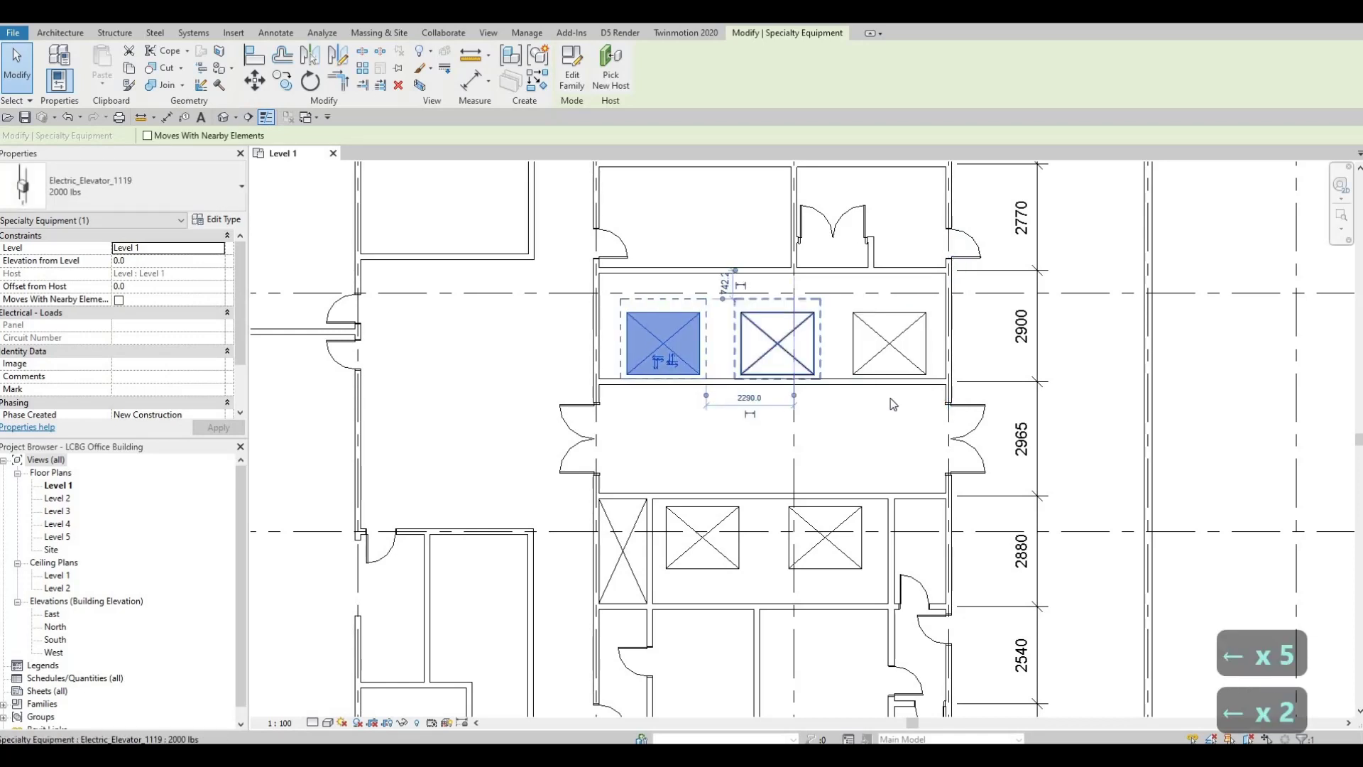
key("Escape")
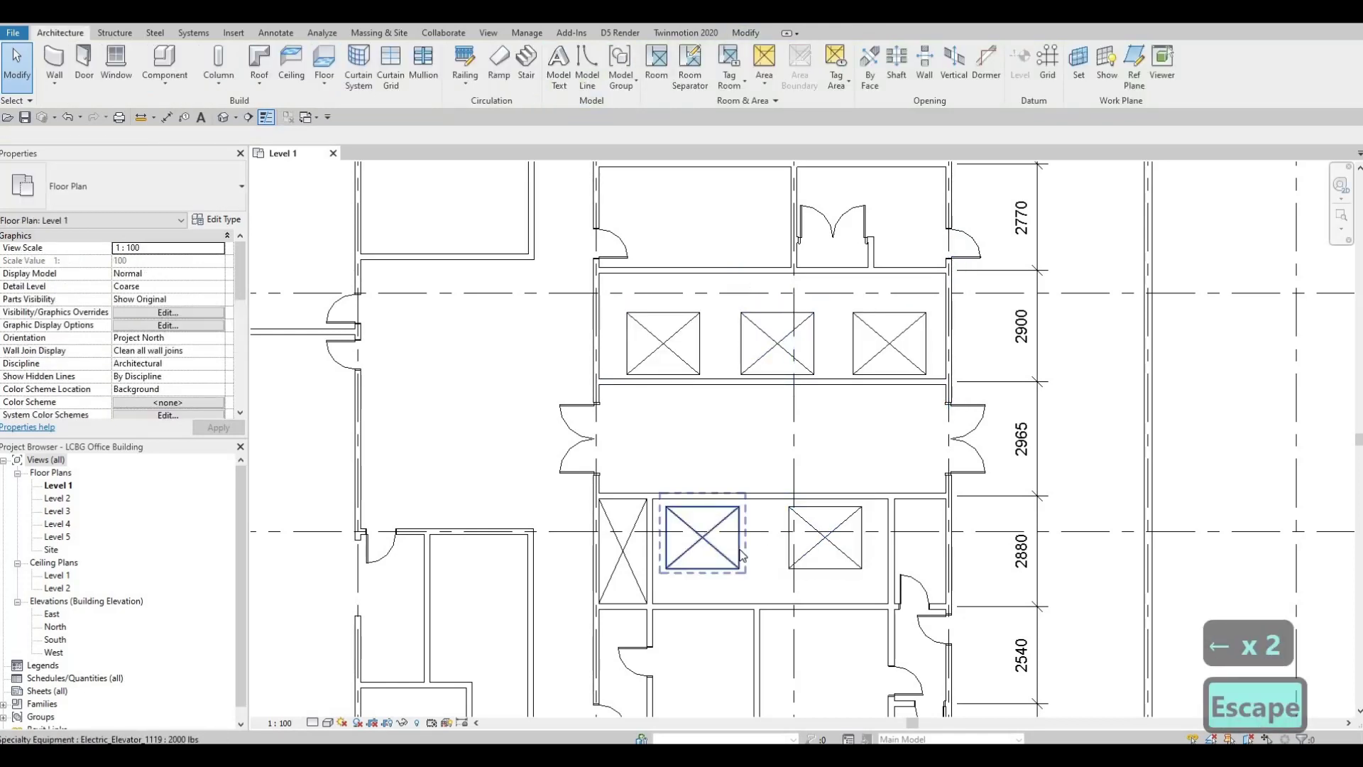
Nudge the left elevator of the lower shaft two increments to the right
left_click(768, 546)
key("Right")
key("Right")
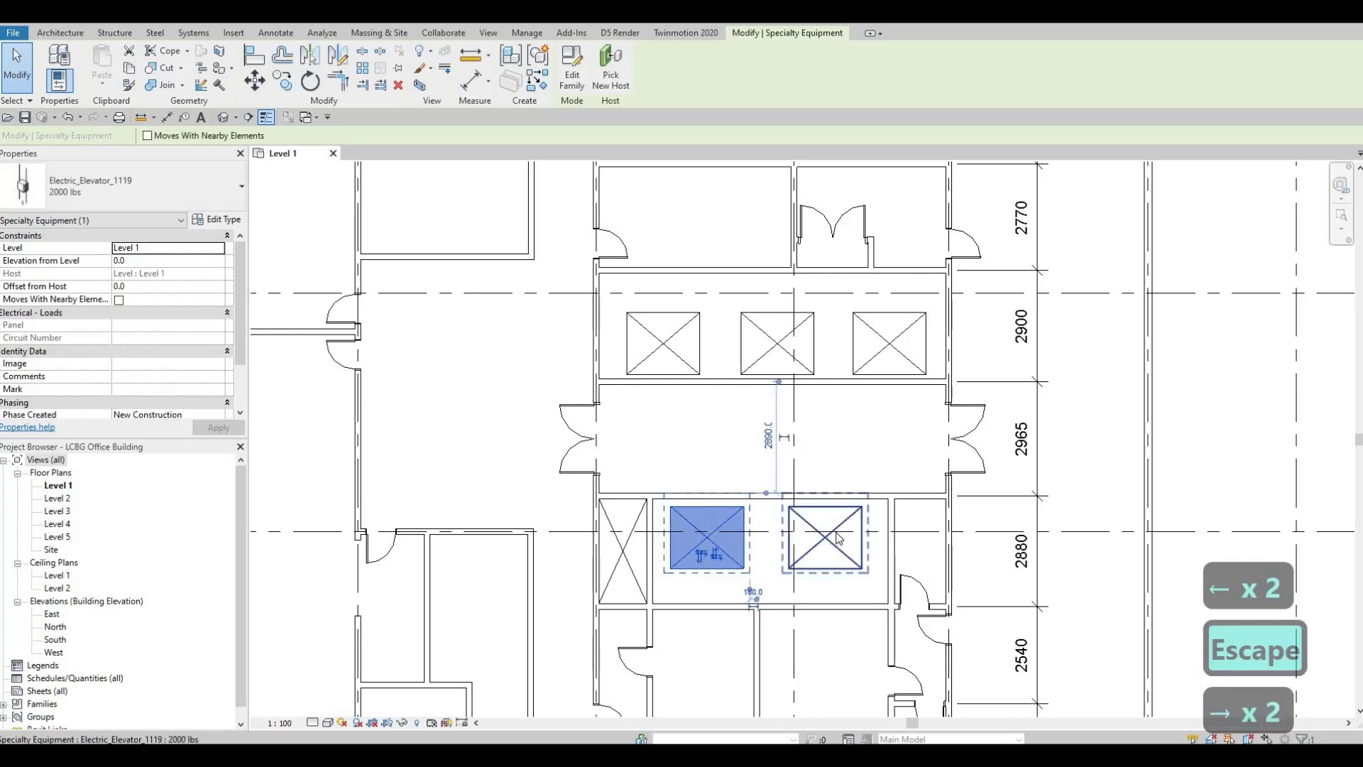
key("Escape")
key("Escape")
Nudge both elevators of the lower shaft slightly upward, keeping them aligned with each other
left_click(741, 561)
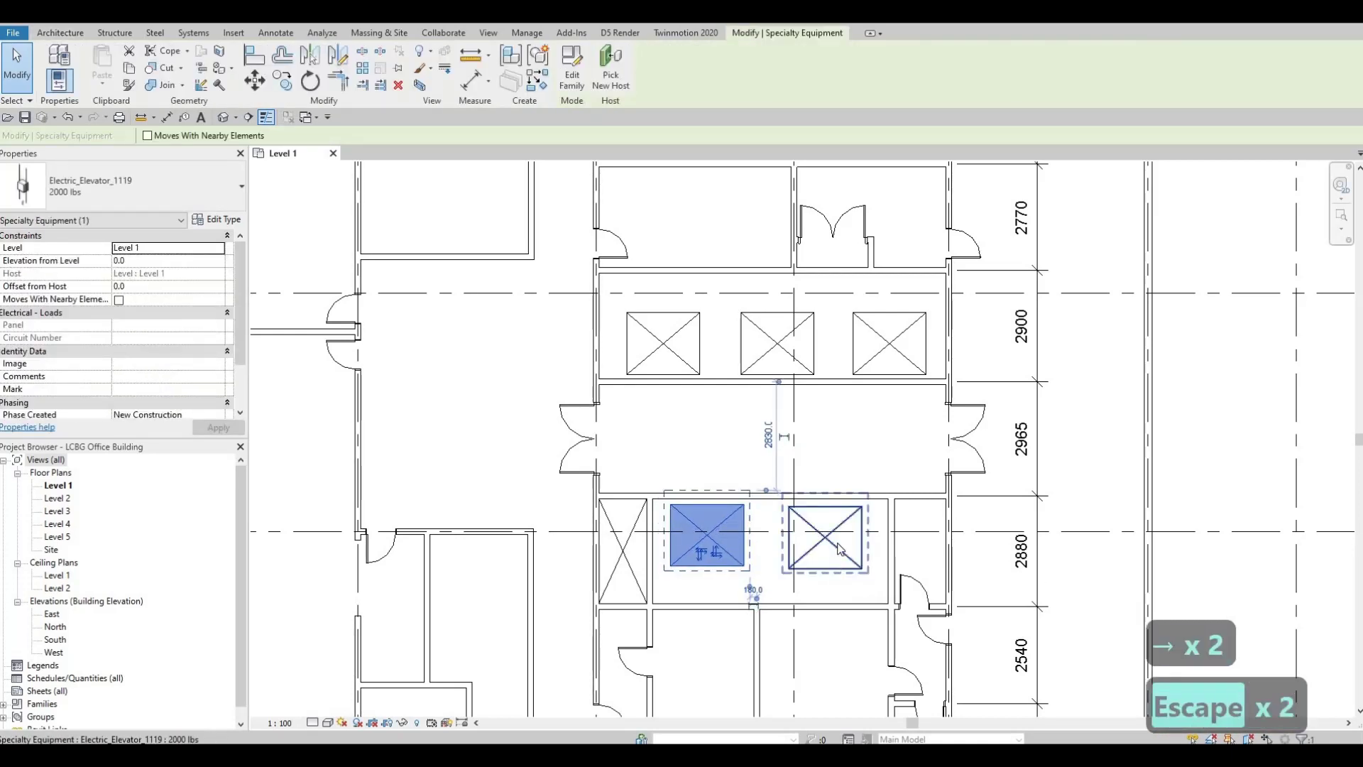
left_click(837, 544)
key("Up")
key("Up")
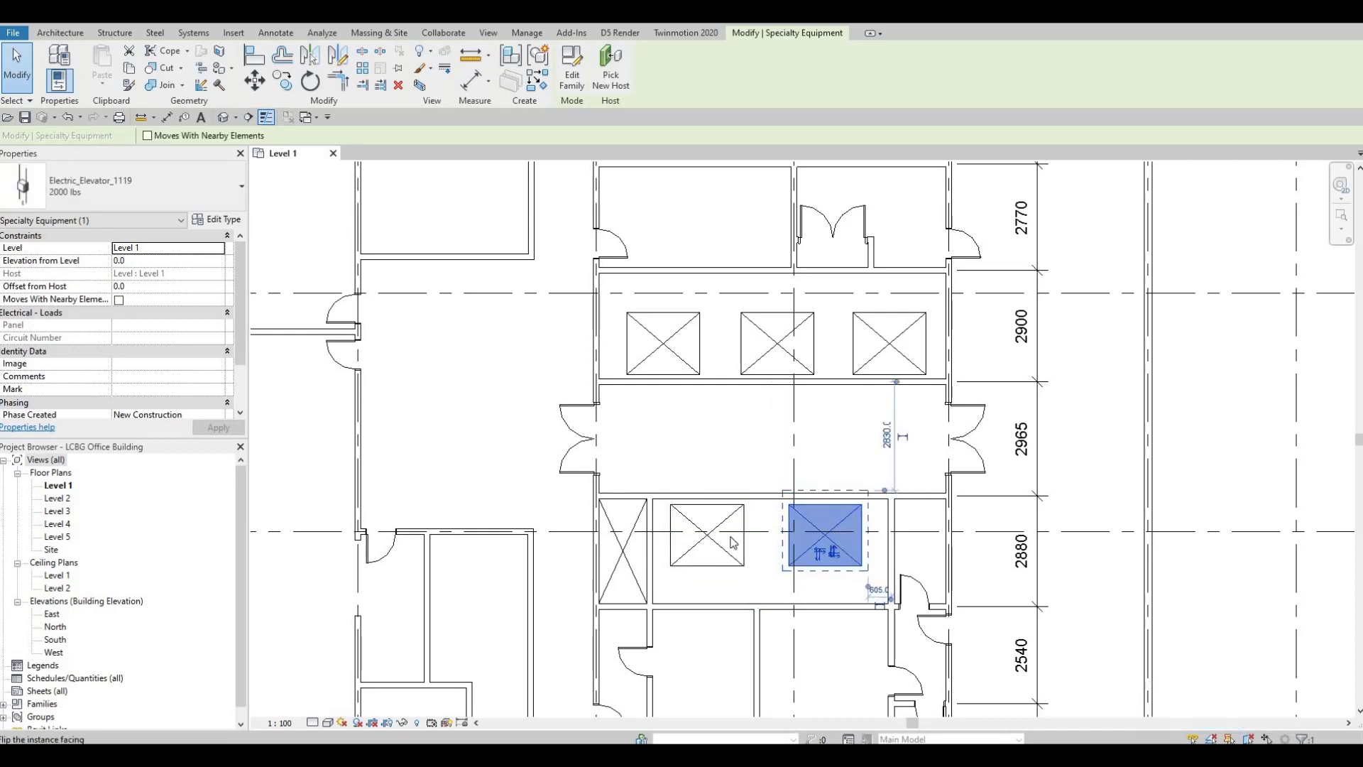
key("Escape")
key("Escape")
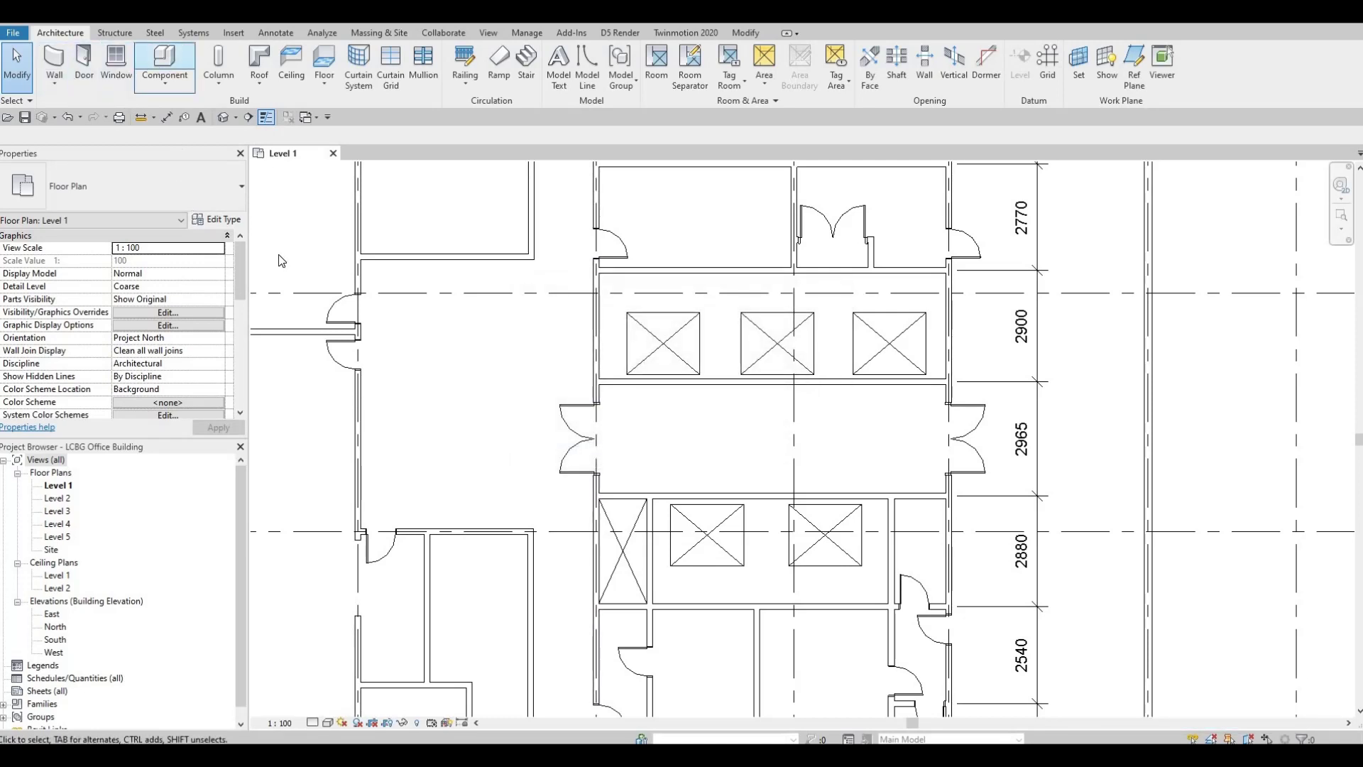
key("c")
key("m")
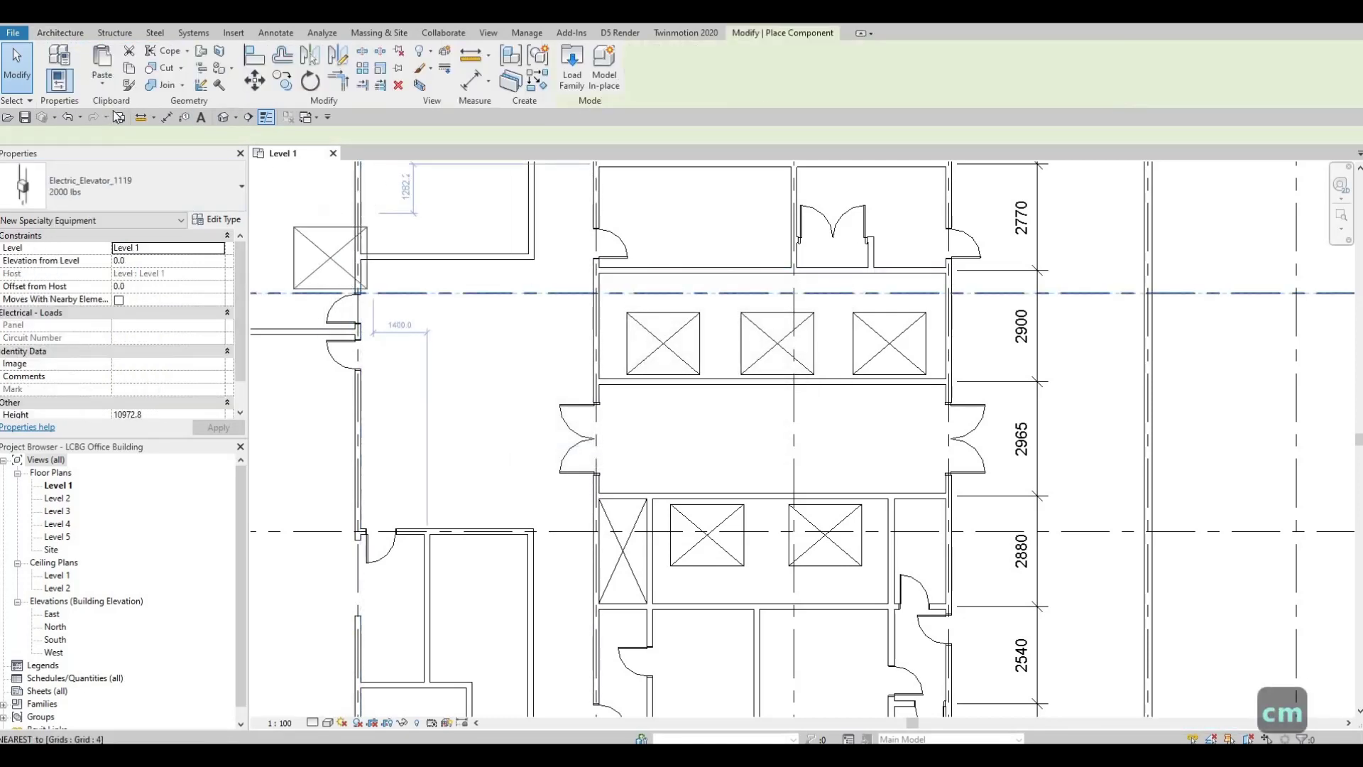
key("Escape")
key("Escape")
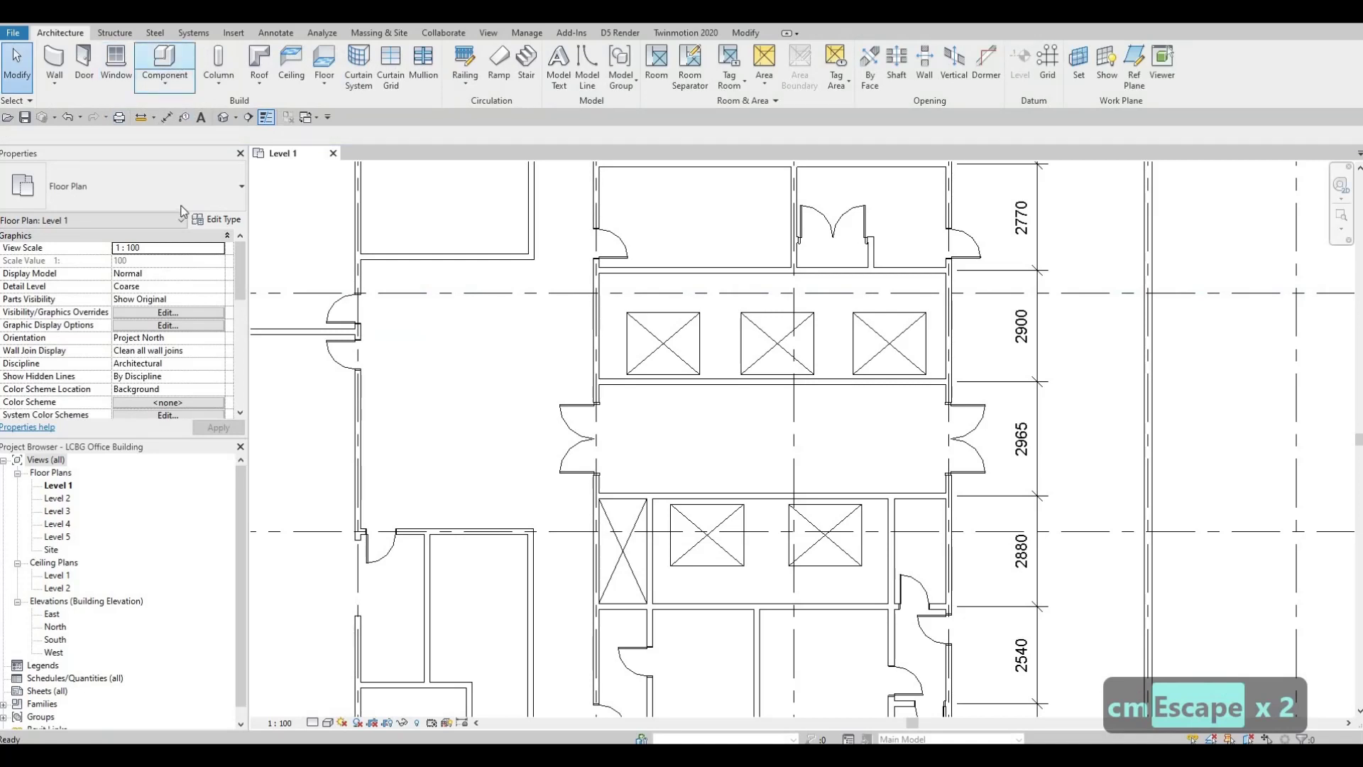
Look through the component types available for placement, from the elevators and desks to the parking spaces and trees
left_click(174, 68)
left_click(120, 188)
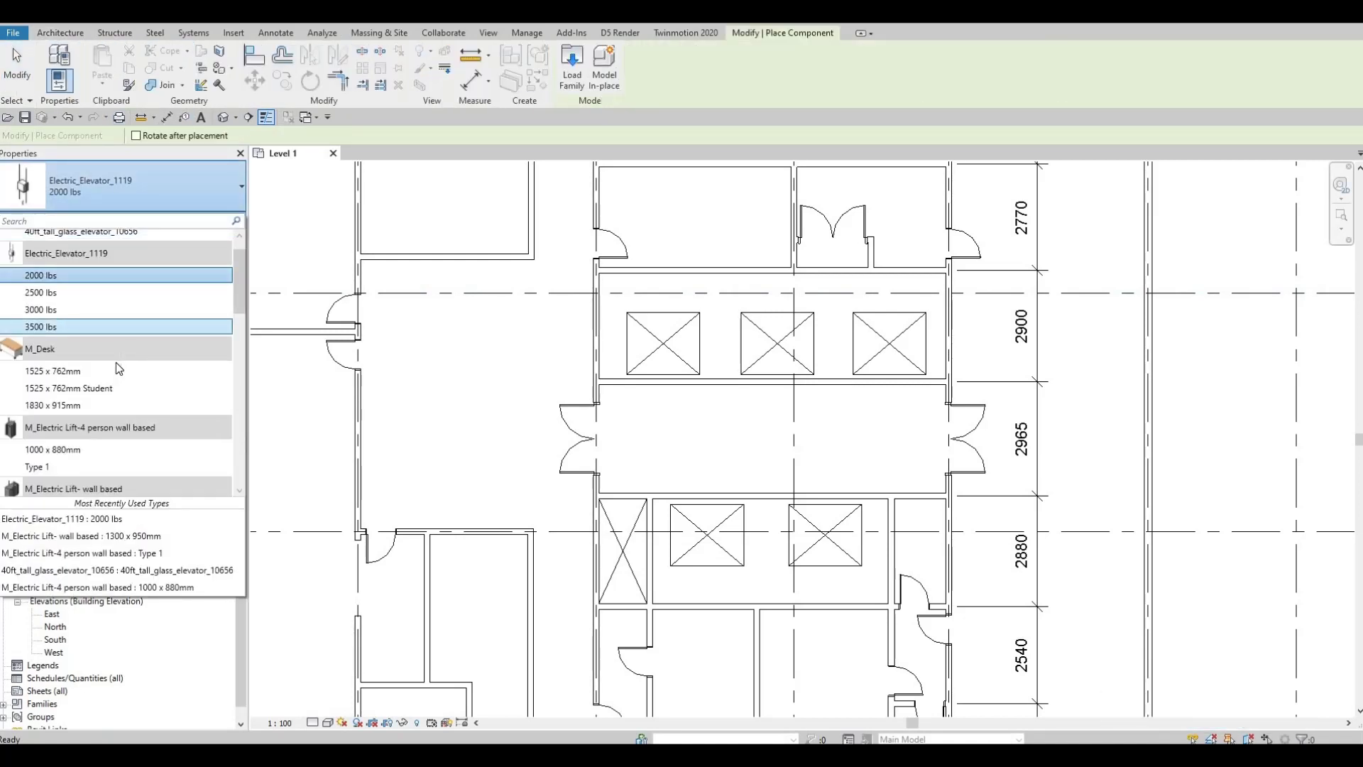
scroll(117, 363, "down", 4)
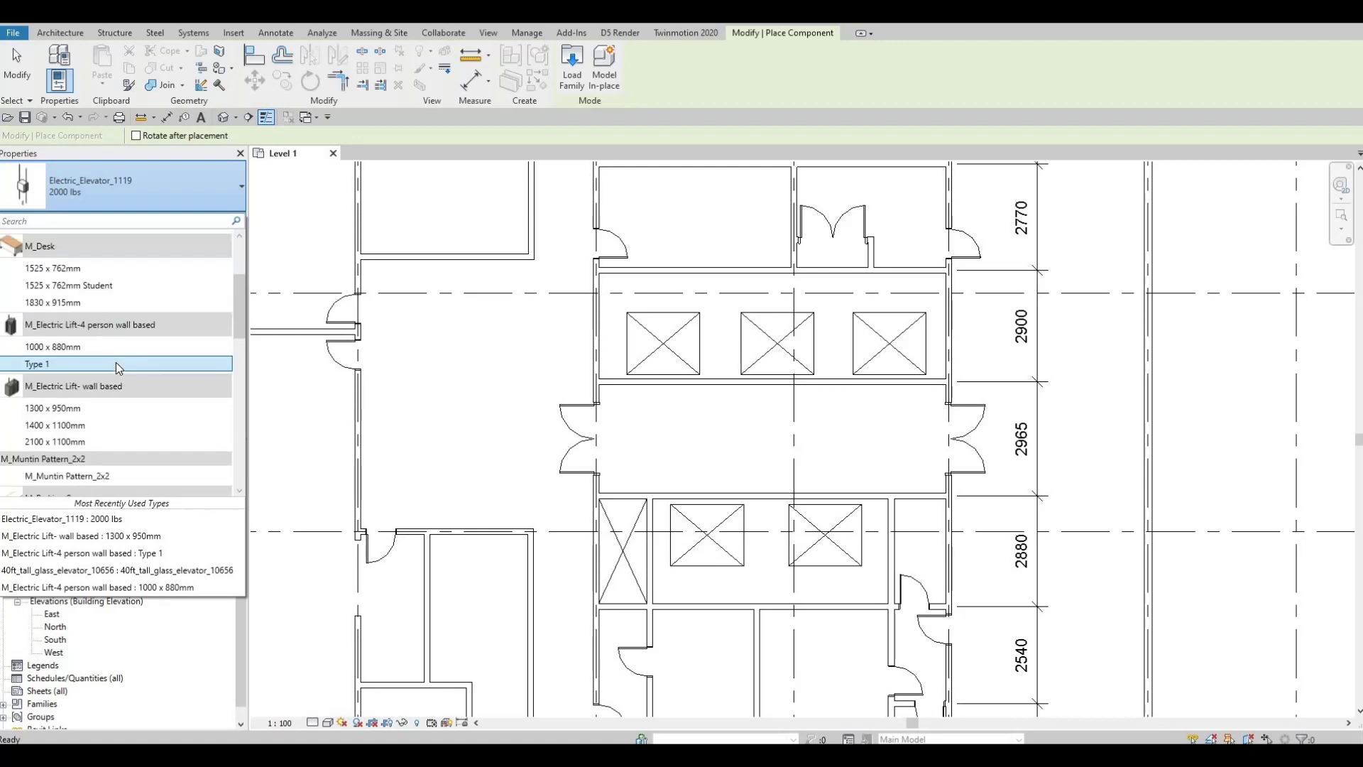
scroll(142, 387, "down", 3)
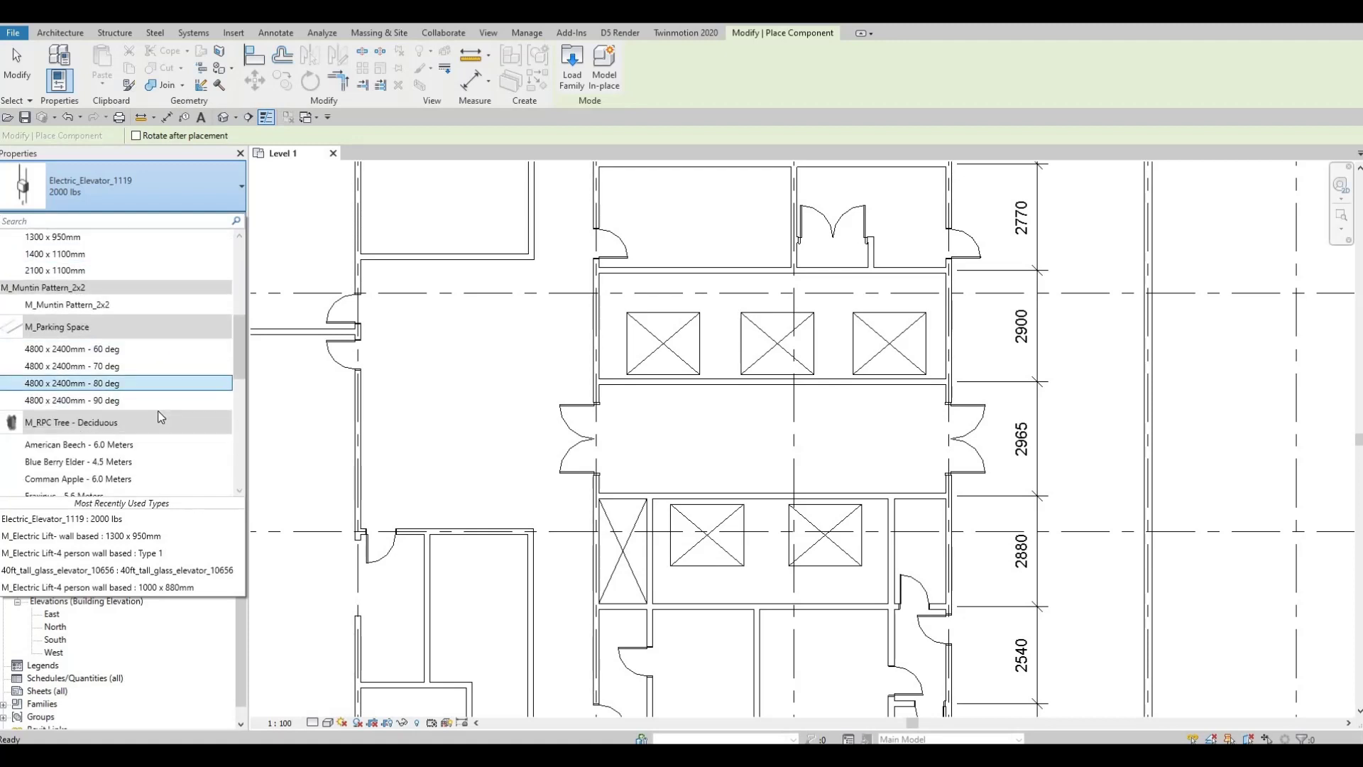
scroll(158, 410, "up", 3)
scroll(158, 410, "up", 3)
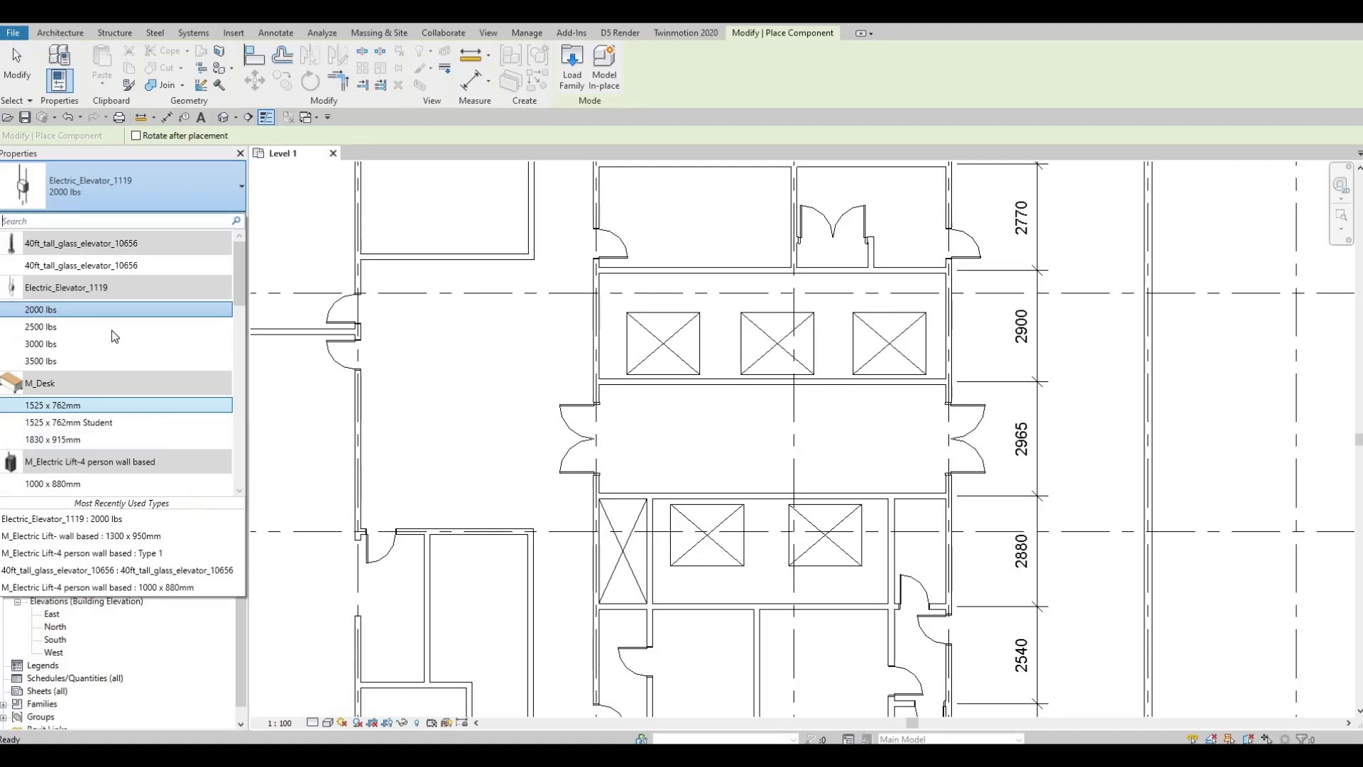
Search the component types for "side" and "Side", and leave component placement without placing anything
mouse_move(114, 334)
type("side")
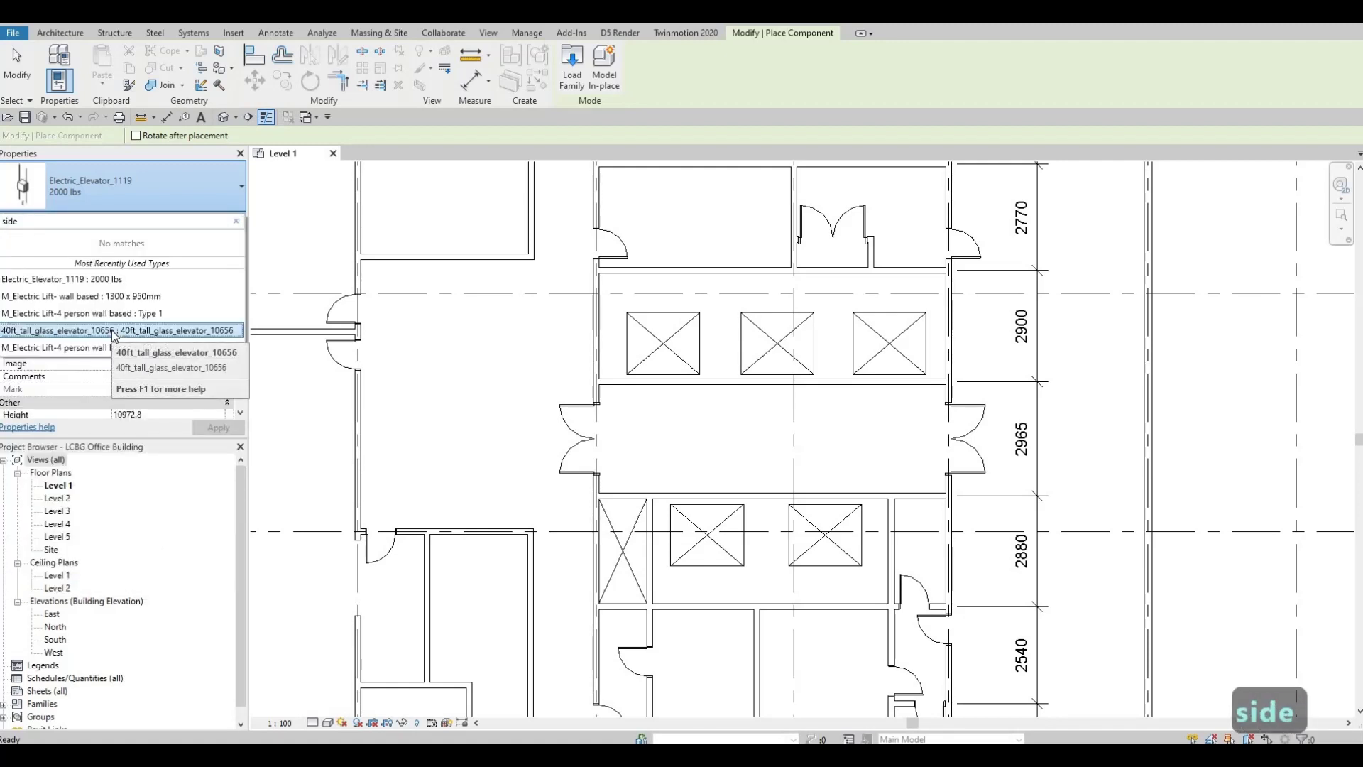
key("BackSpace")
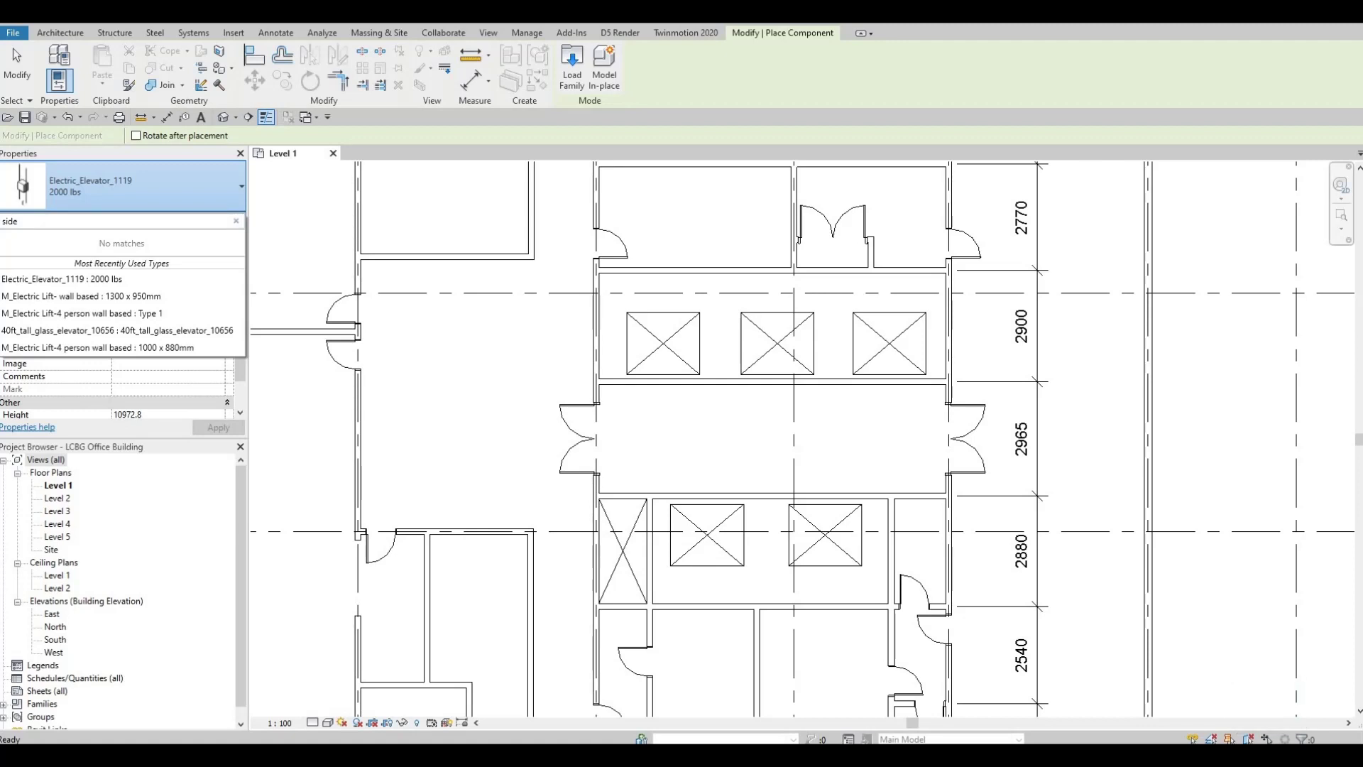
key("BackSpace")
key("BackSpace")
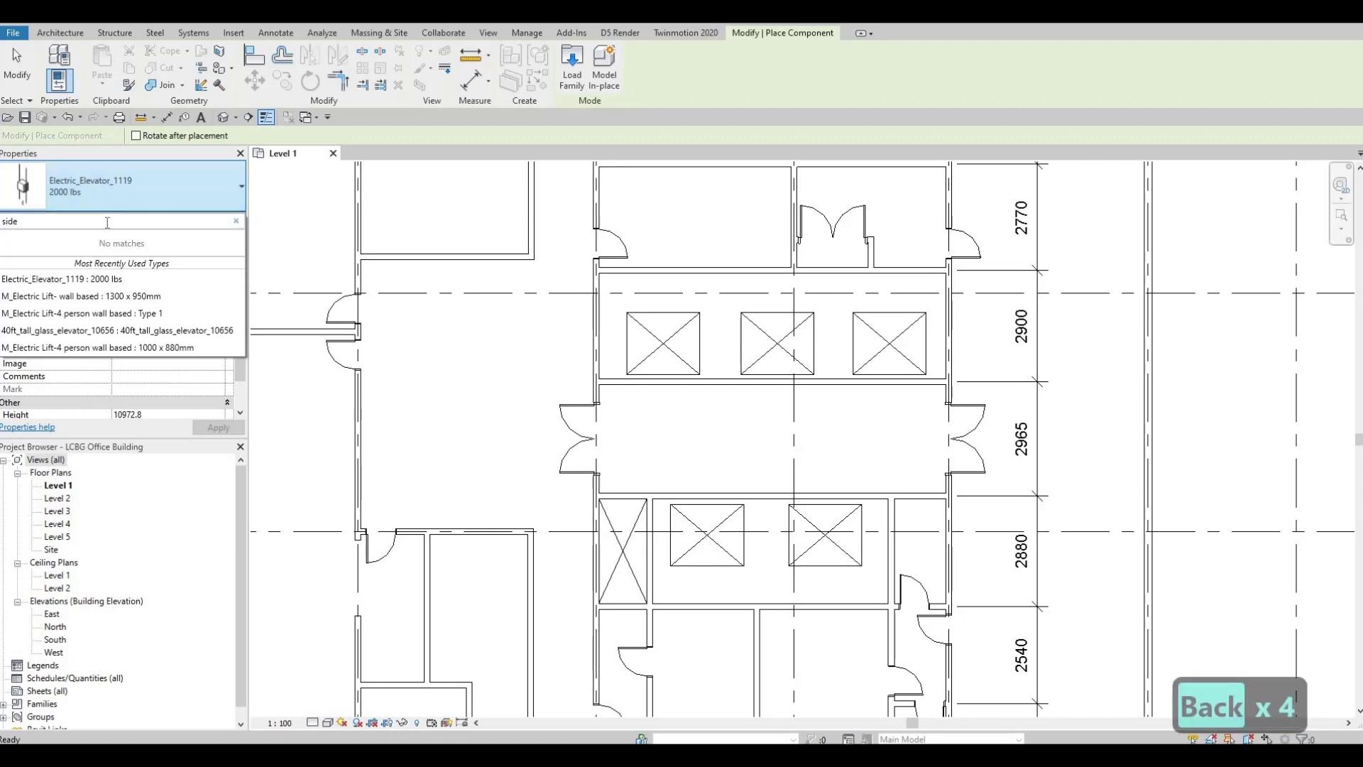
key("BackSpace")
key("BackSpace")
key("BackSpace")
key("BackSpace")
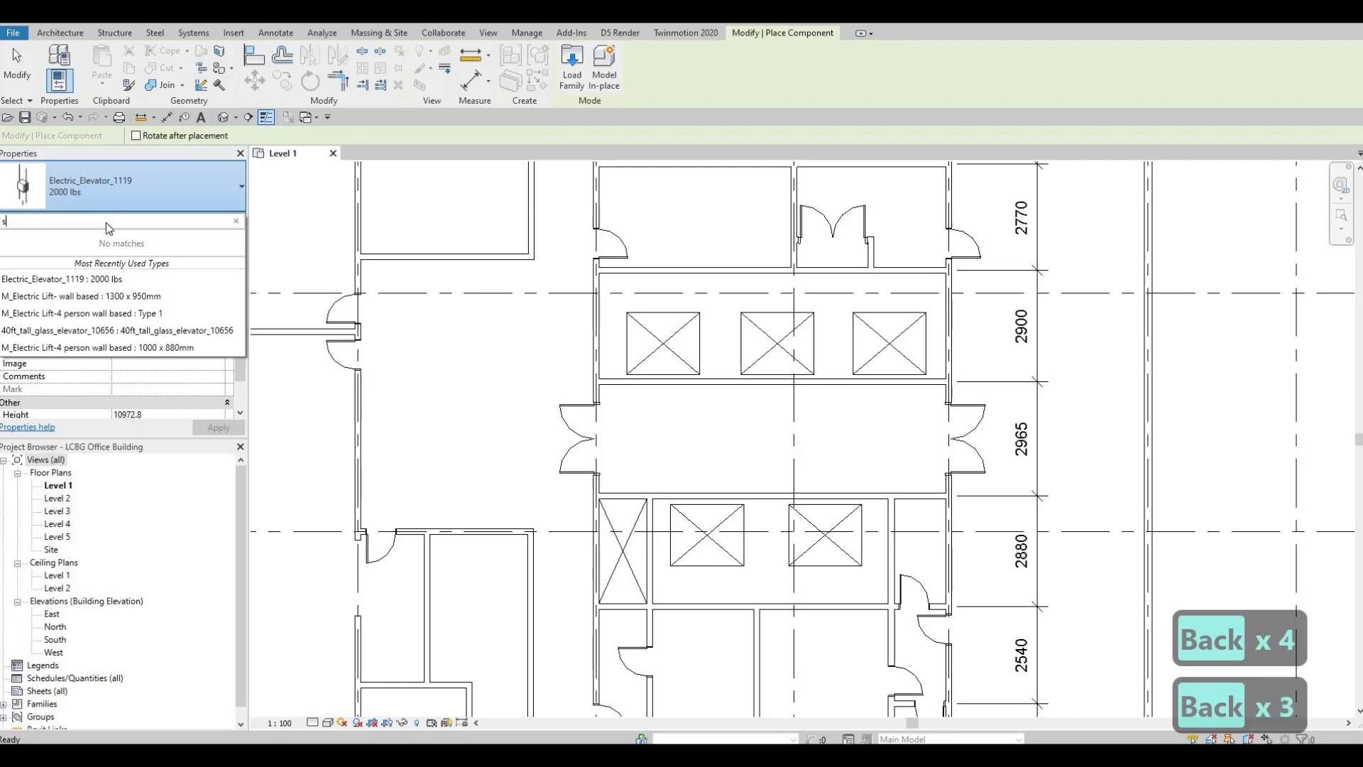
type("Side")
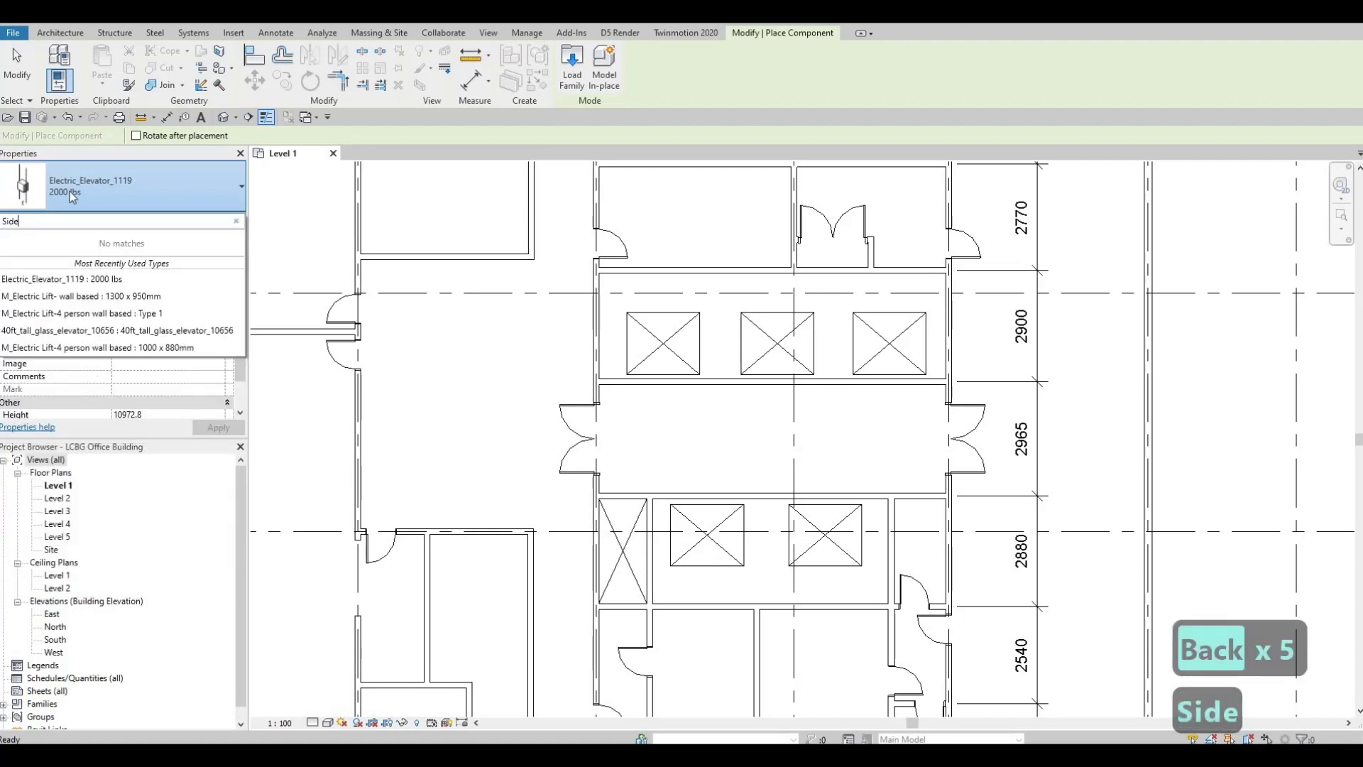
key("Escape")
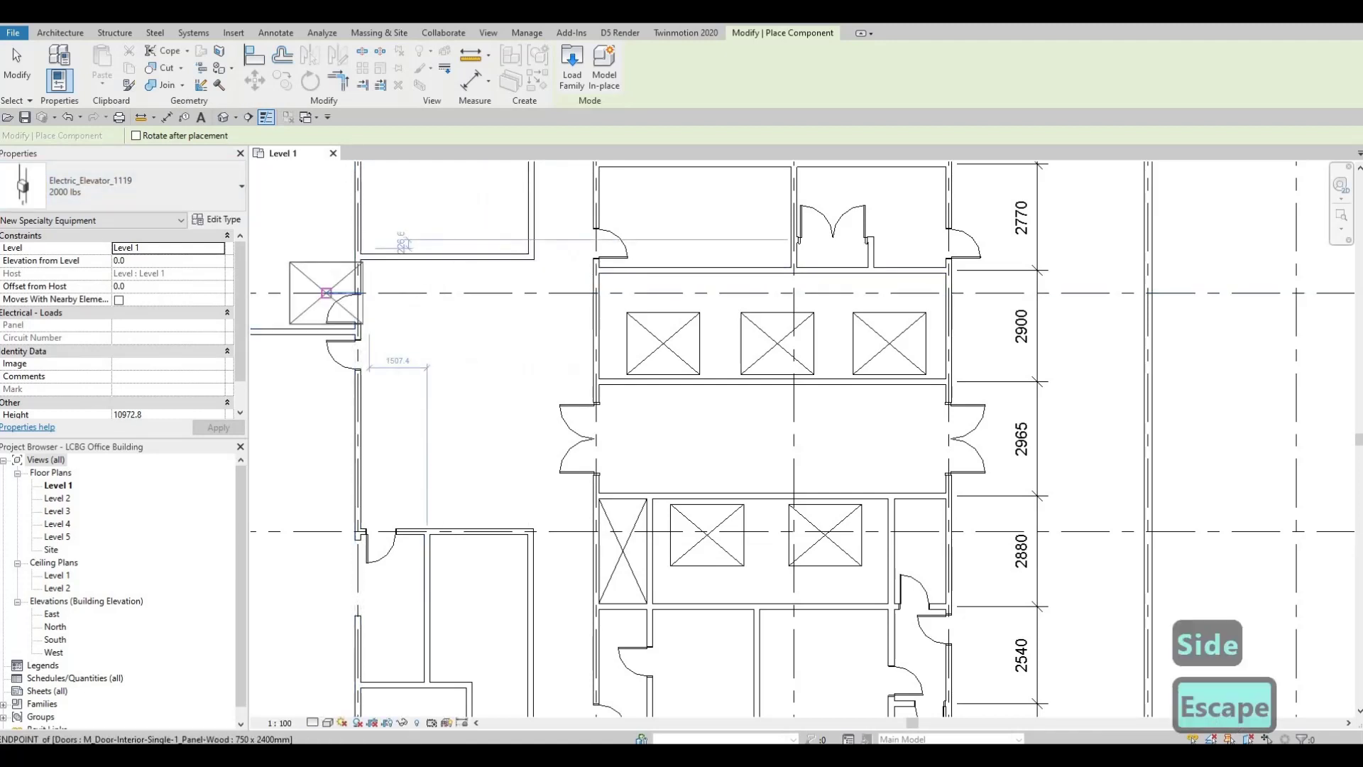
key("Escape")
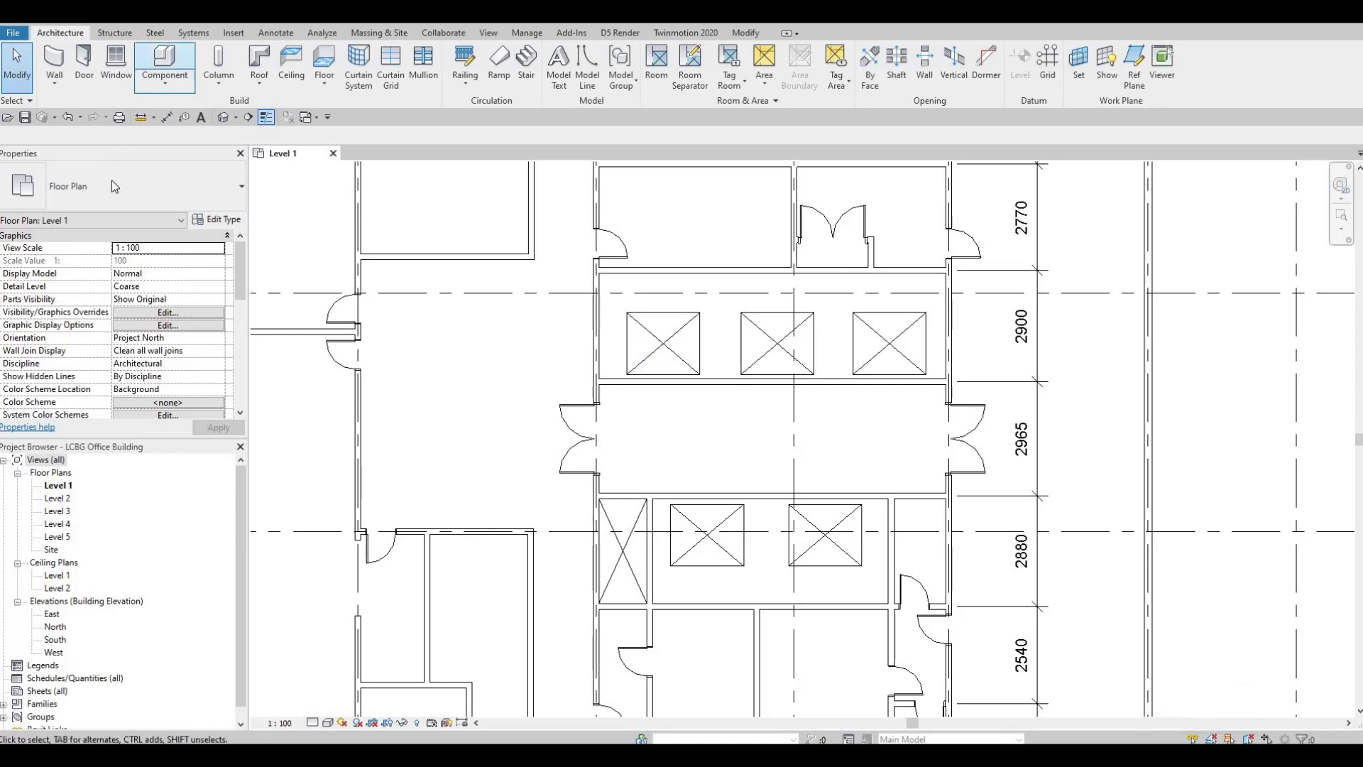
left_click(152, 75)
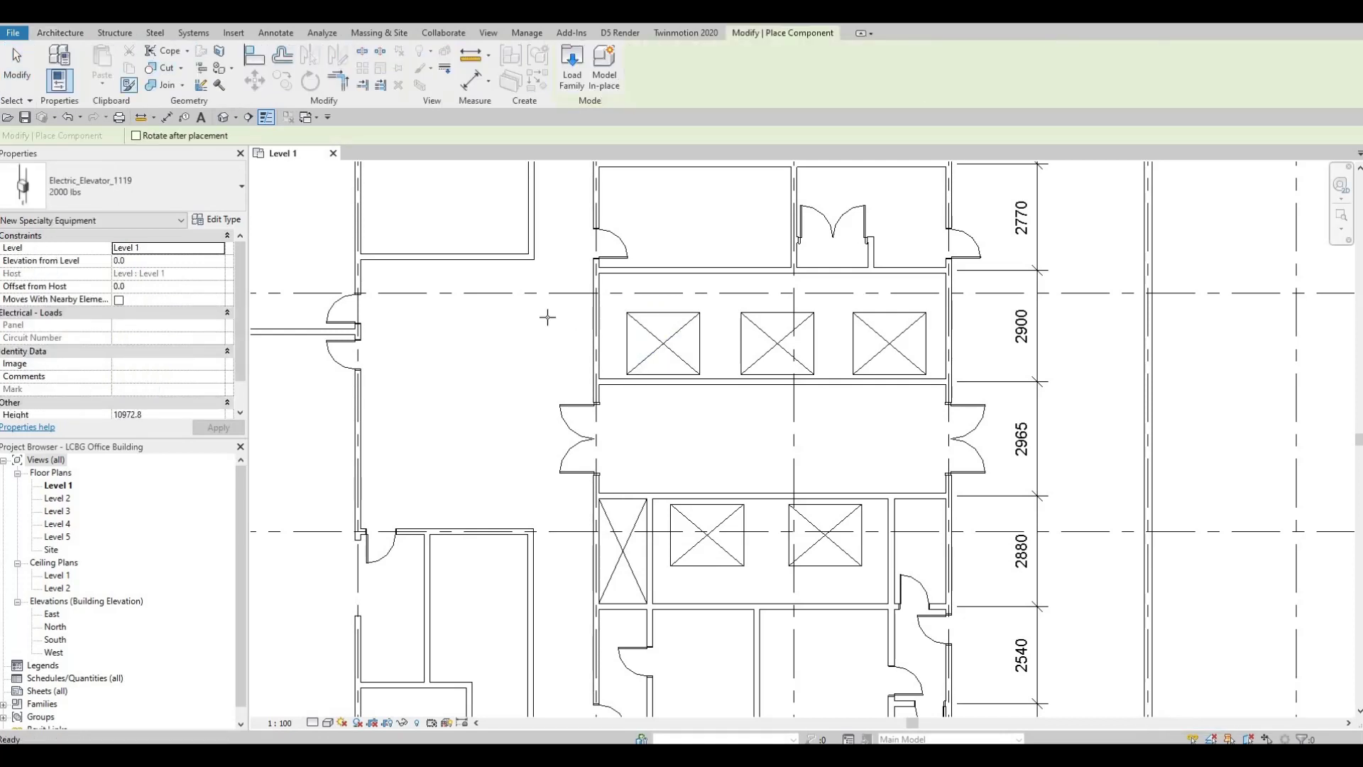
left_click(91, 183)
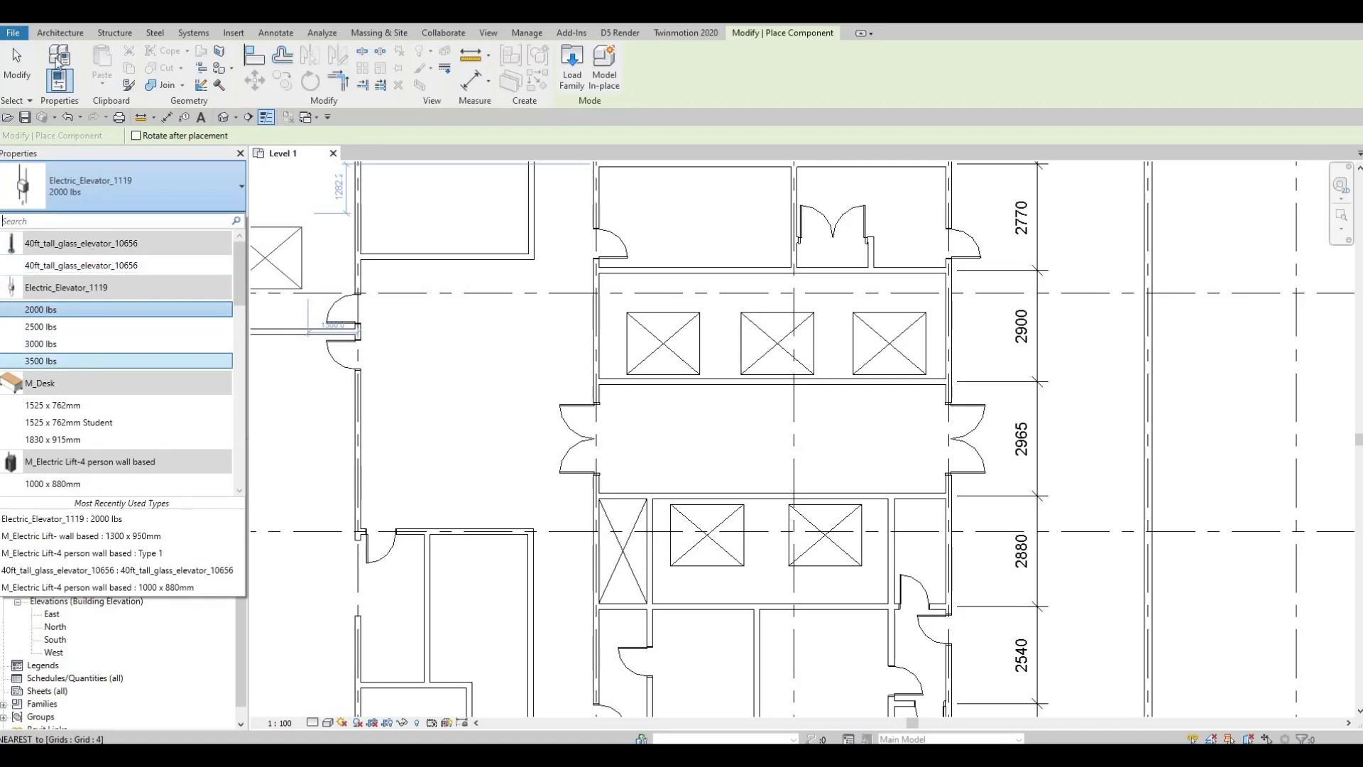
key("Escape")
key("Escape")
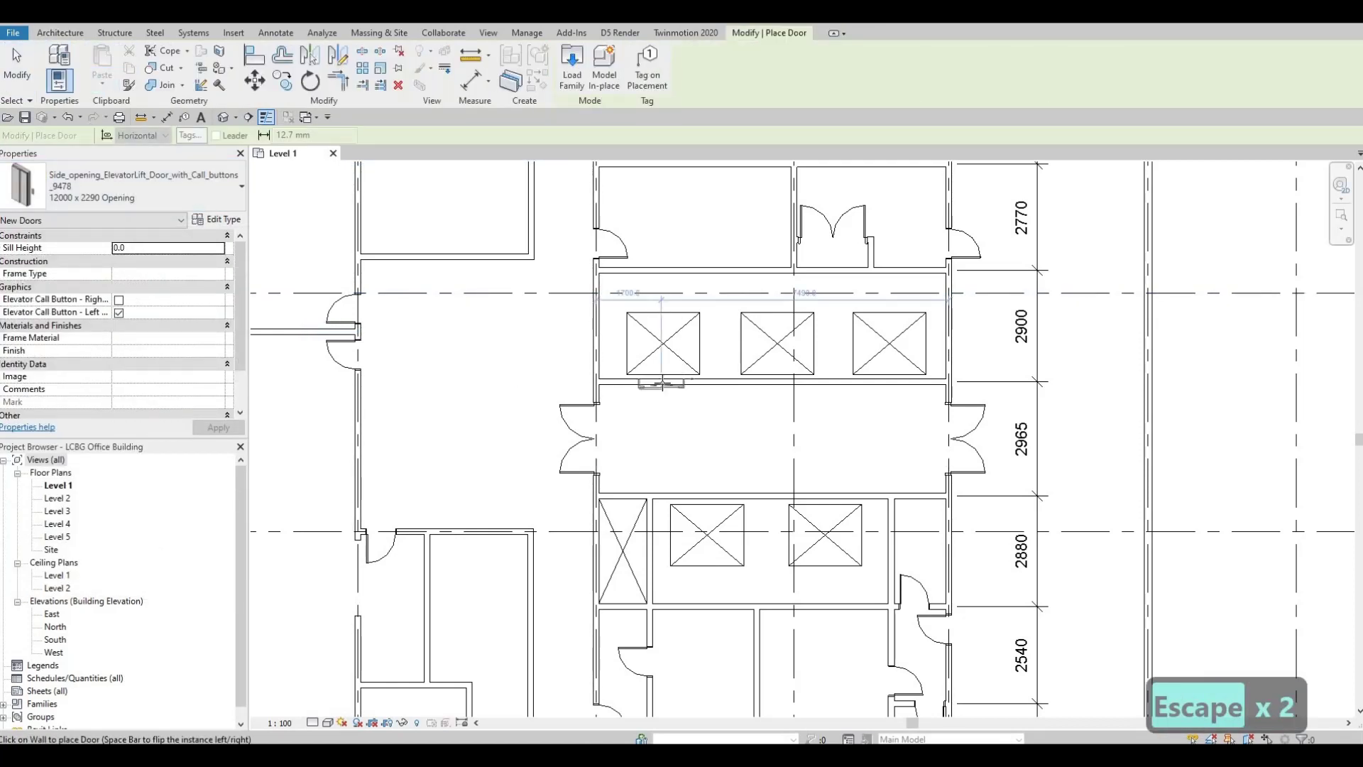
Place Side_opening_ElevatorLift_Door_with_Call_buttons_9478 doors in the two lobby walls, one centred in front of each of the five elevators
scroll(662, 381, "up", 3)
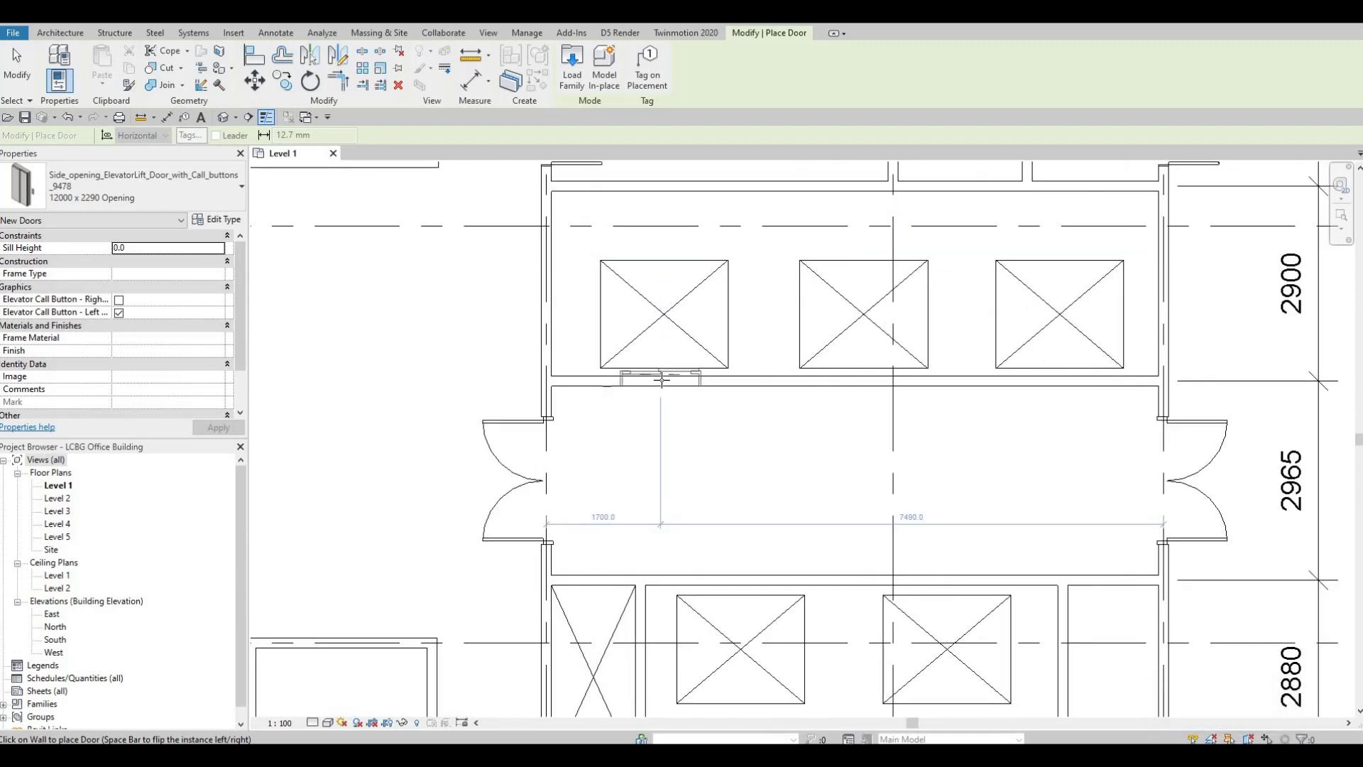
left_click(662, 381)
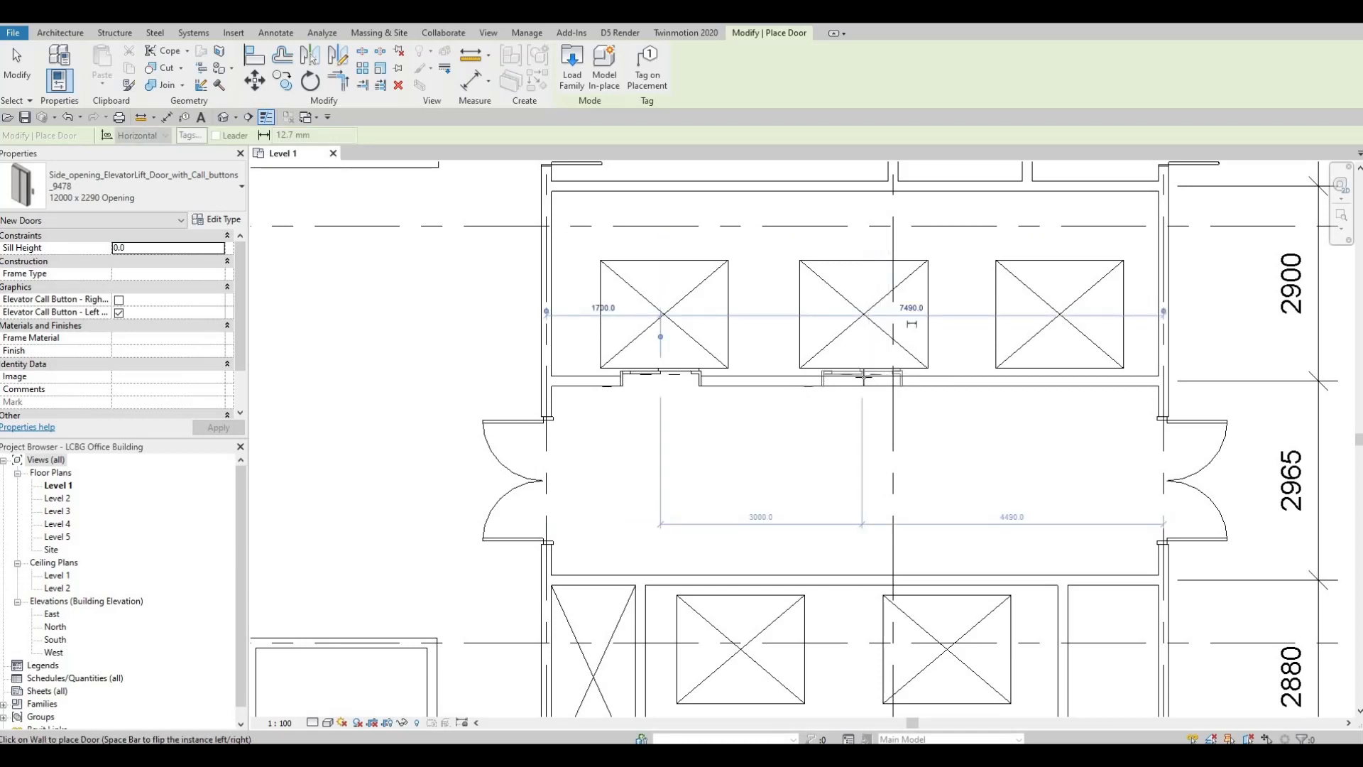
left_click(863, 381)
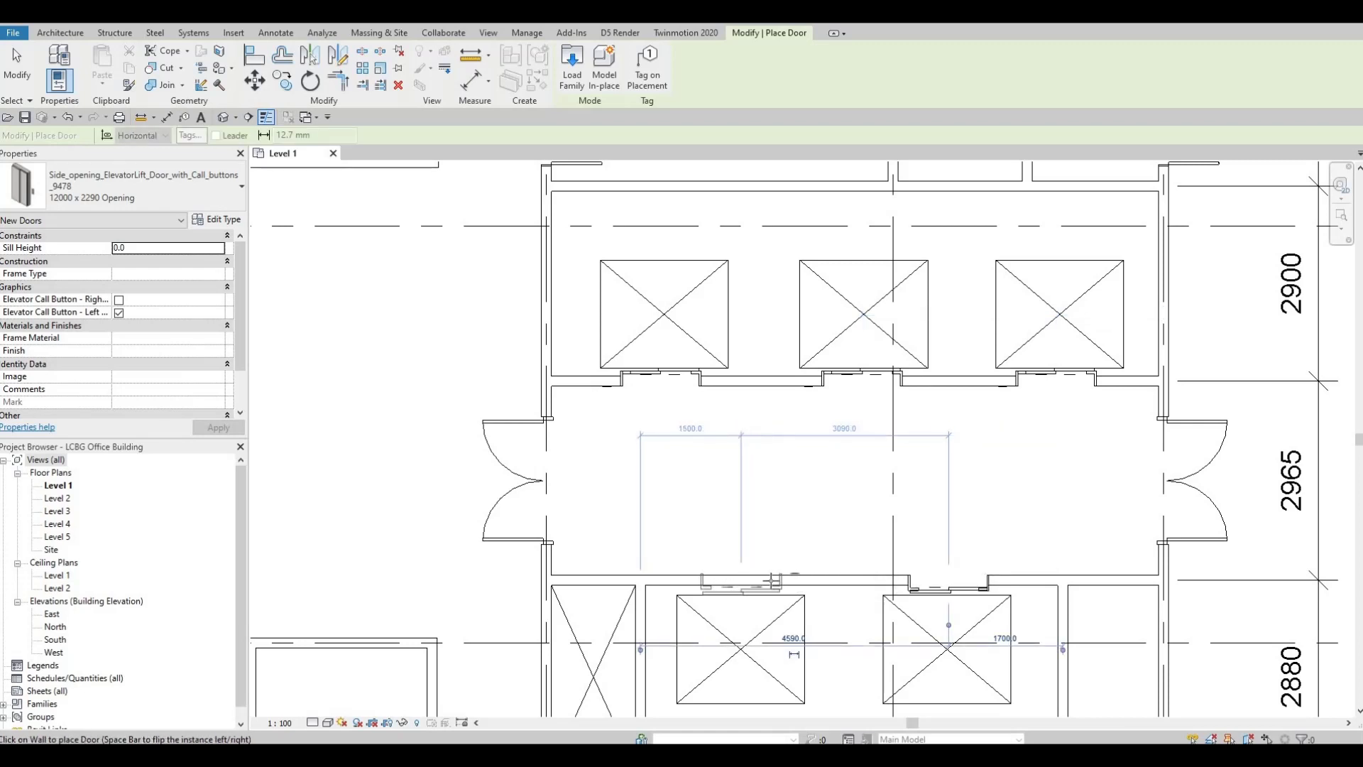
key("Escape")
key("Escape")
key("Escape")
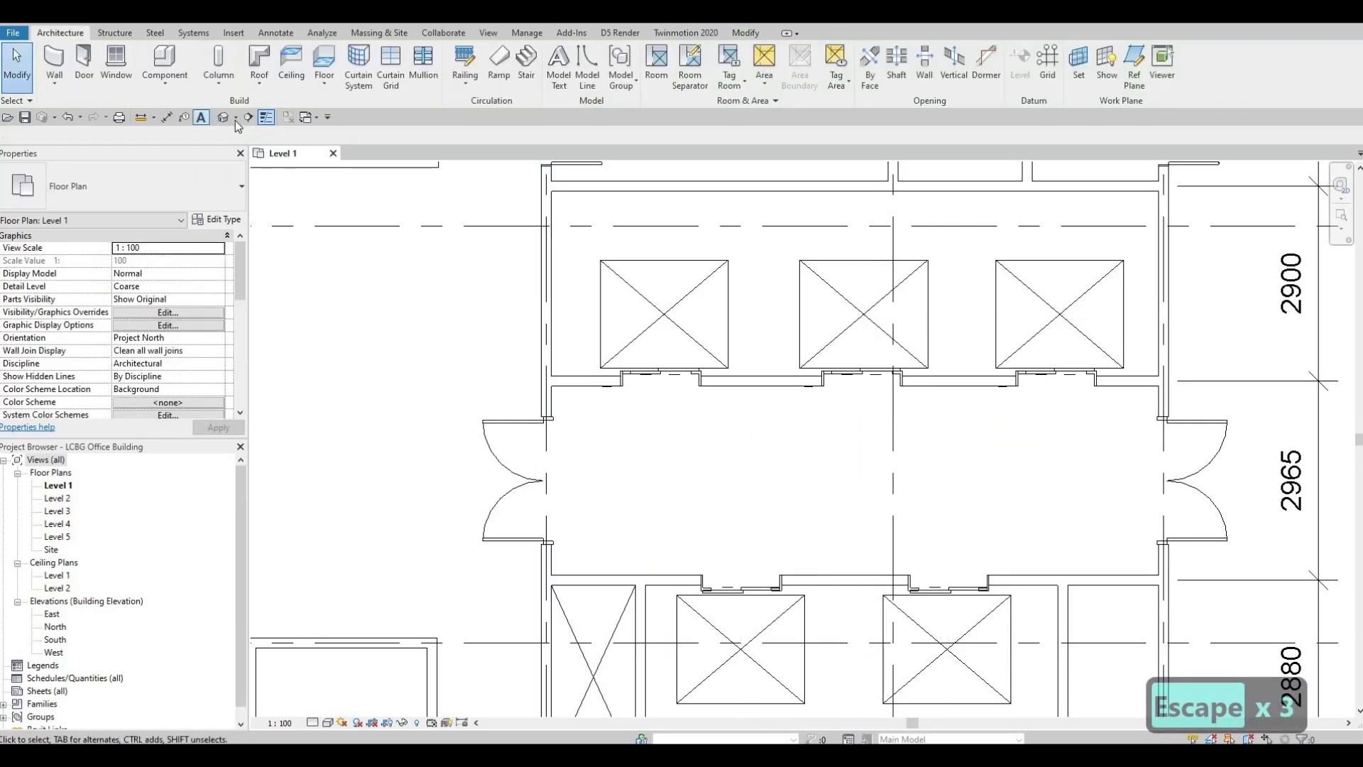
Create a camera view of the elevator lobby, with the eye near its lower-left corner and the target beyond the upper shaft's right side
left_click(235, 118)
left_click(255, 152)
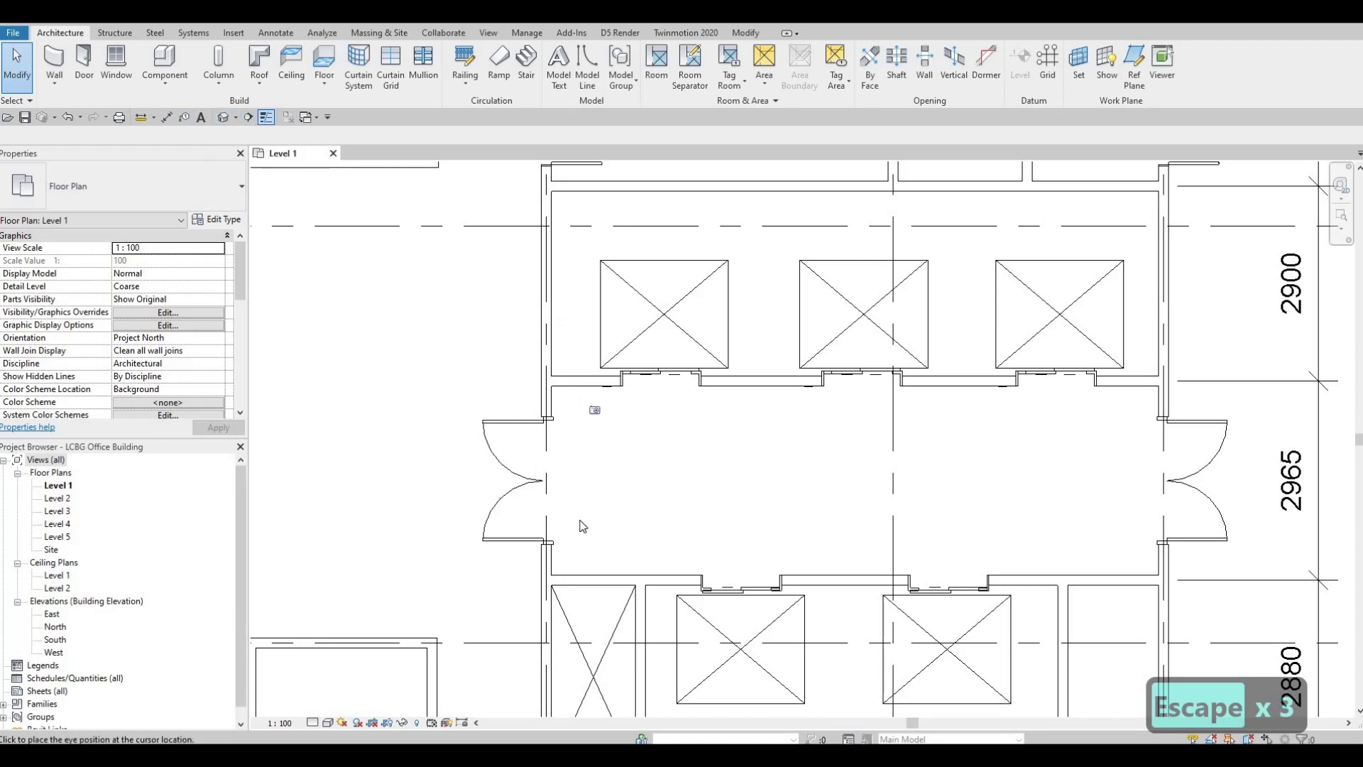
left_click(580, 524)
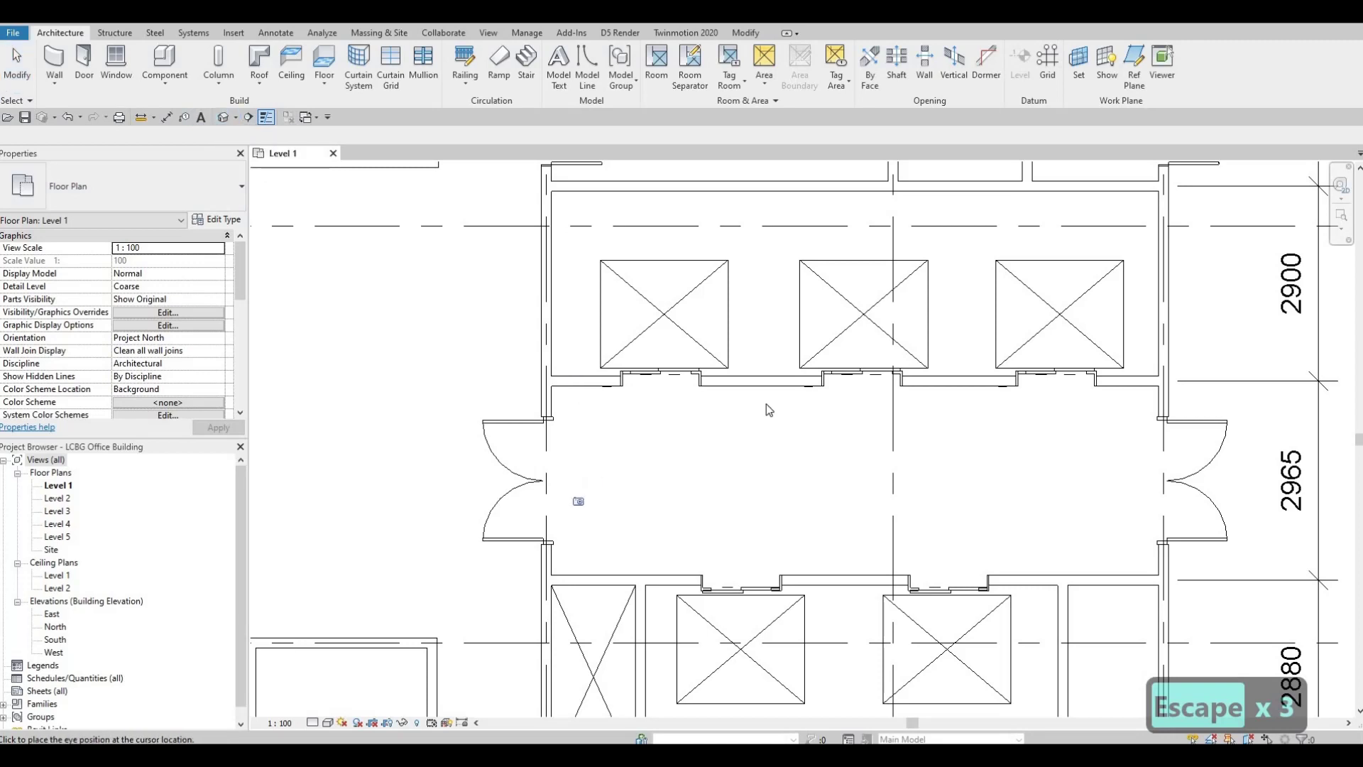
left_click(989, 288)
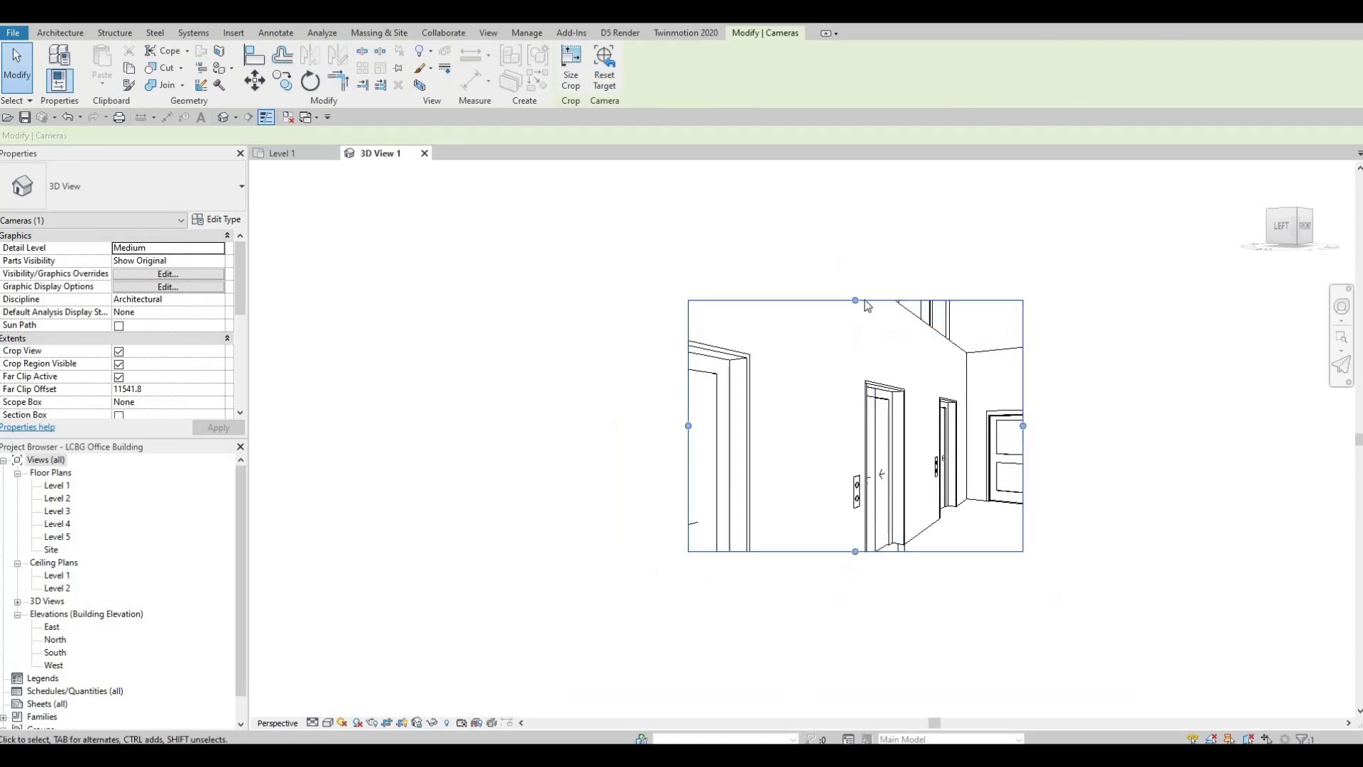
Reframe the camera view's crop region around the lobby with a lower top edge and wider sides, and set the visual style to Consistent Colors
left_click_drag(856, 301, 856, 370)
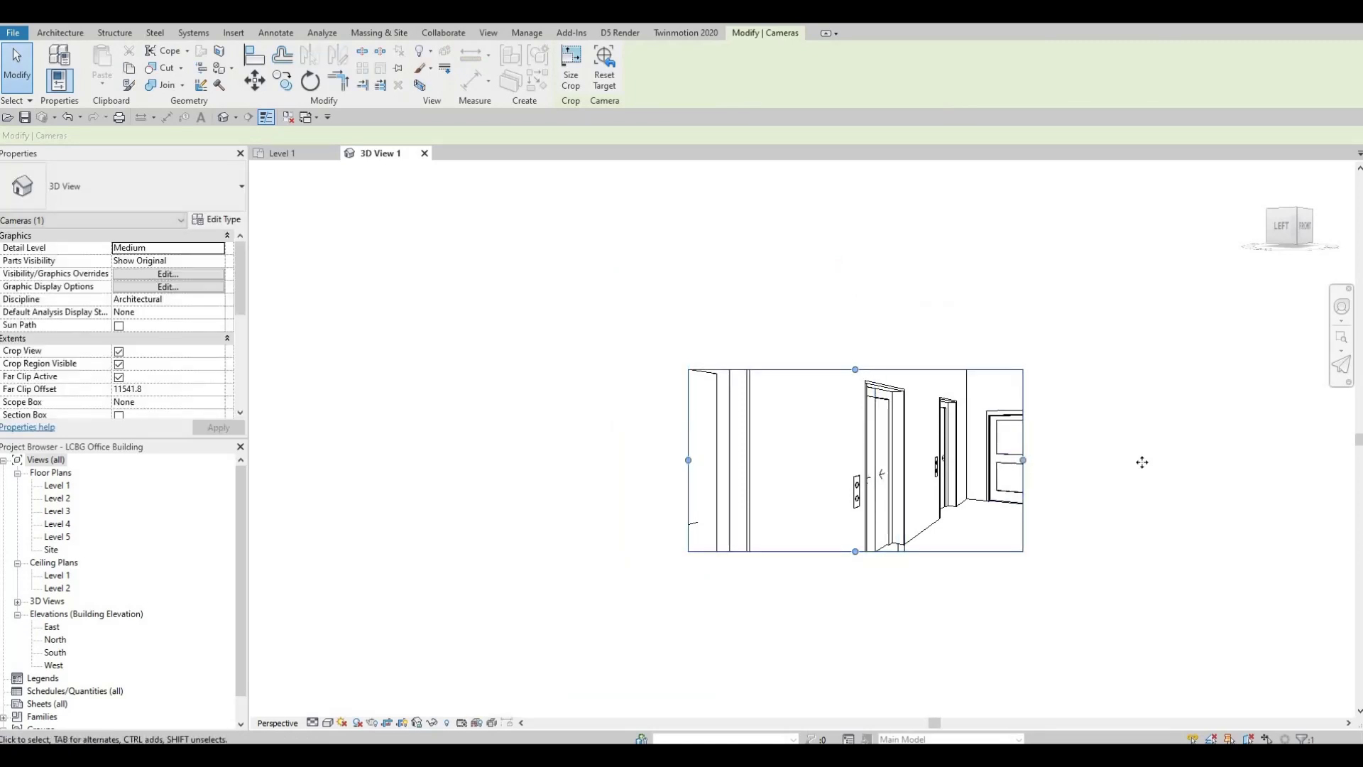
left_click_drag(1142, 462, 1142, 461)
left_click_drag(915, 550, 915, 593)
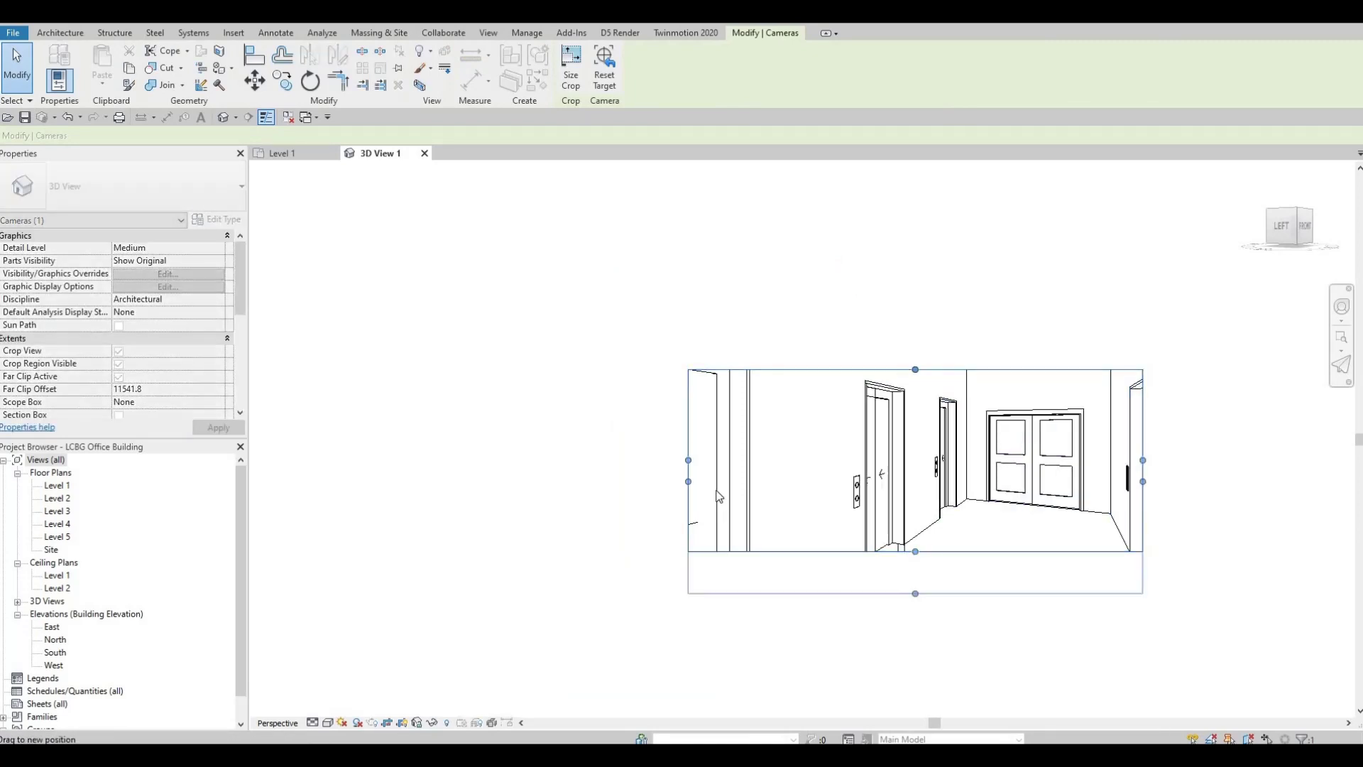
left_click_drag(718, 496, 600, 481)
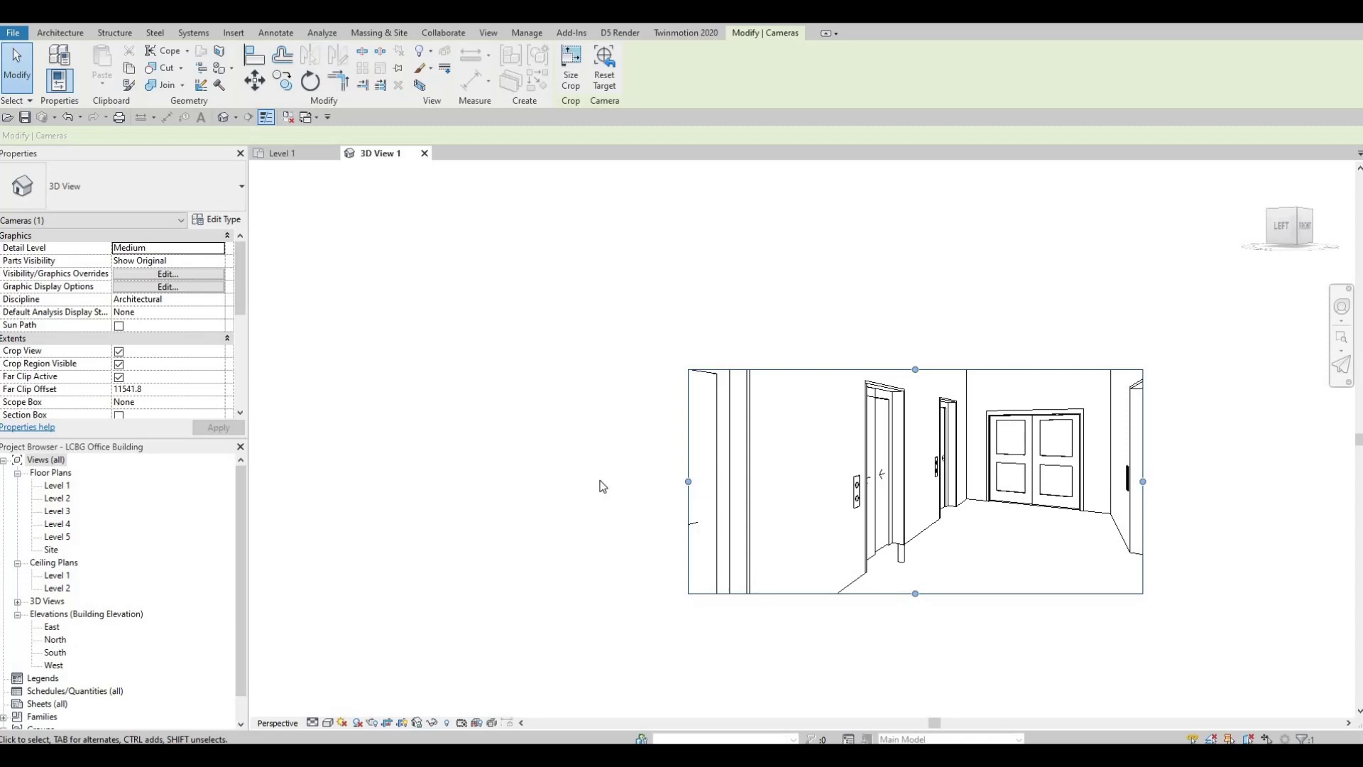
left_click(328, 723)
left_click(365, 678)
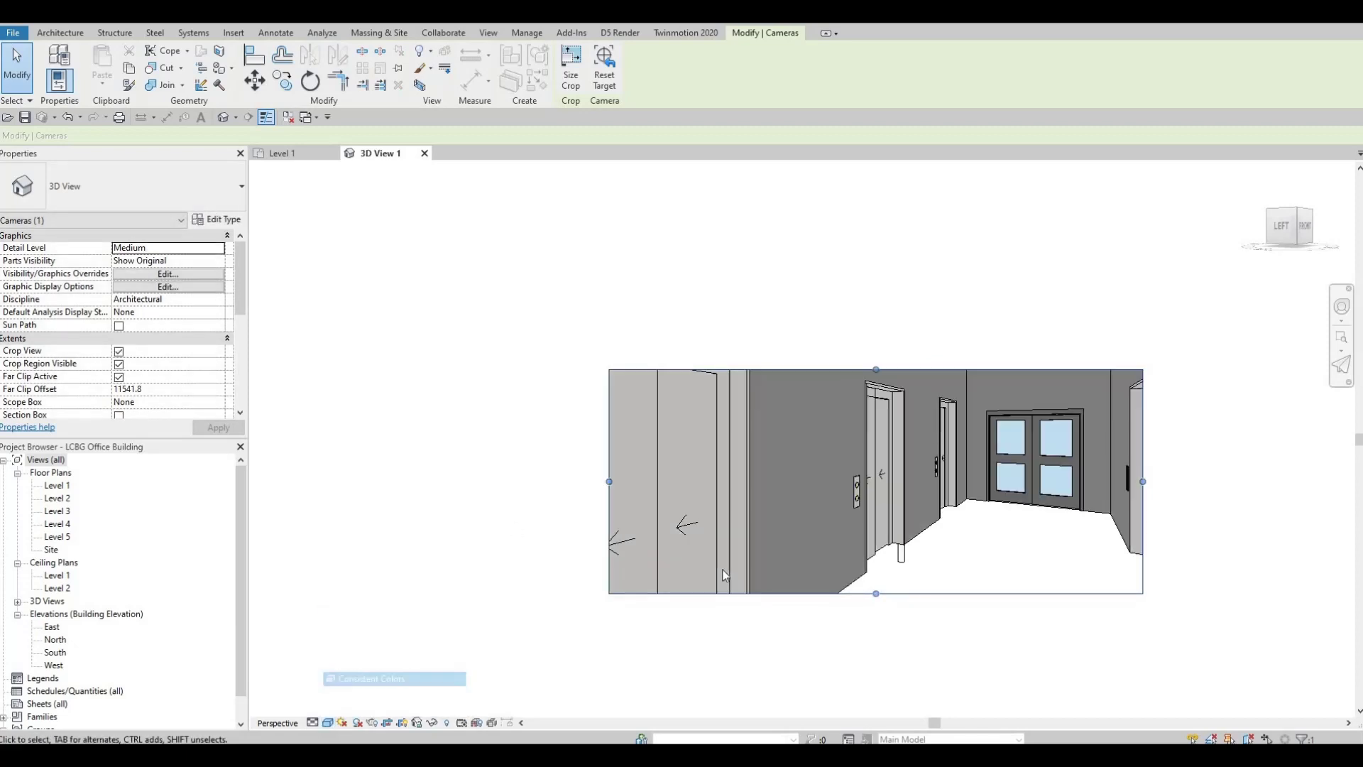
Extend the camera view's crop region downward and to the right to show both rows of elevator doors, keeping its top edge just above the doors
scroll(887, 505, "up", 3)
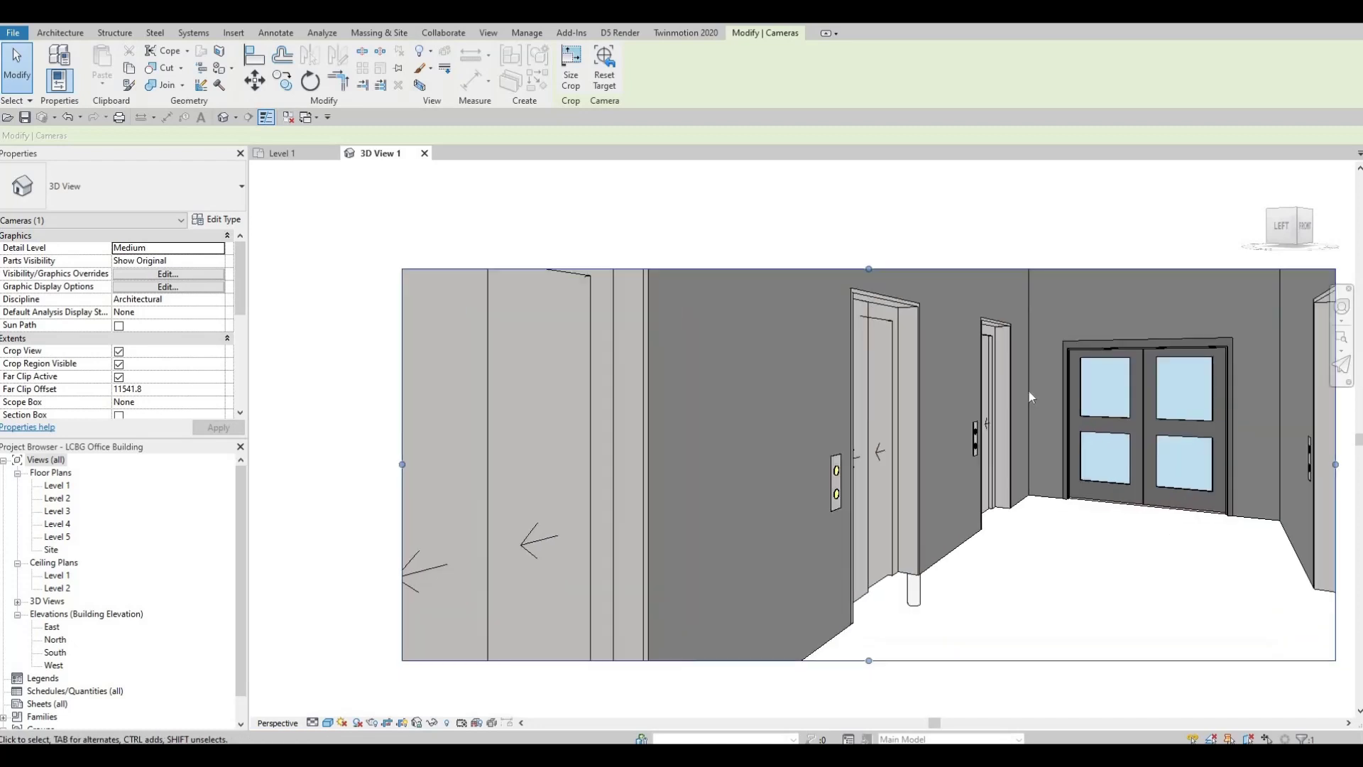
scroll(1061, 397, "up", 1)
scroll(987, 511, "down", 4)
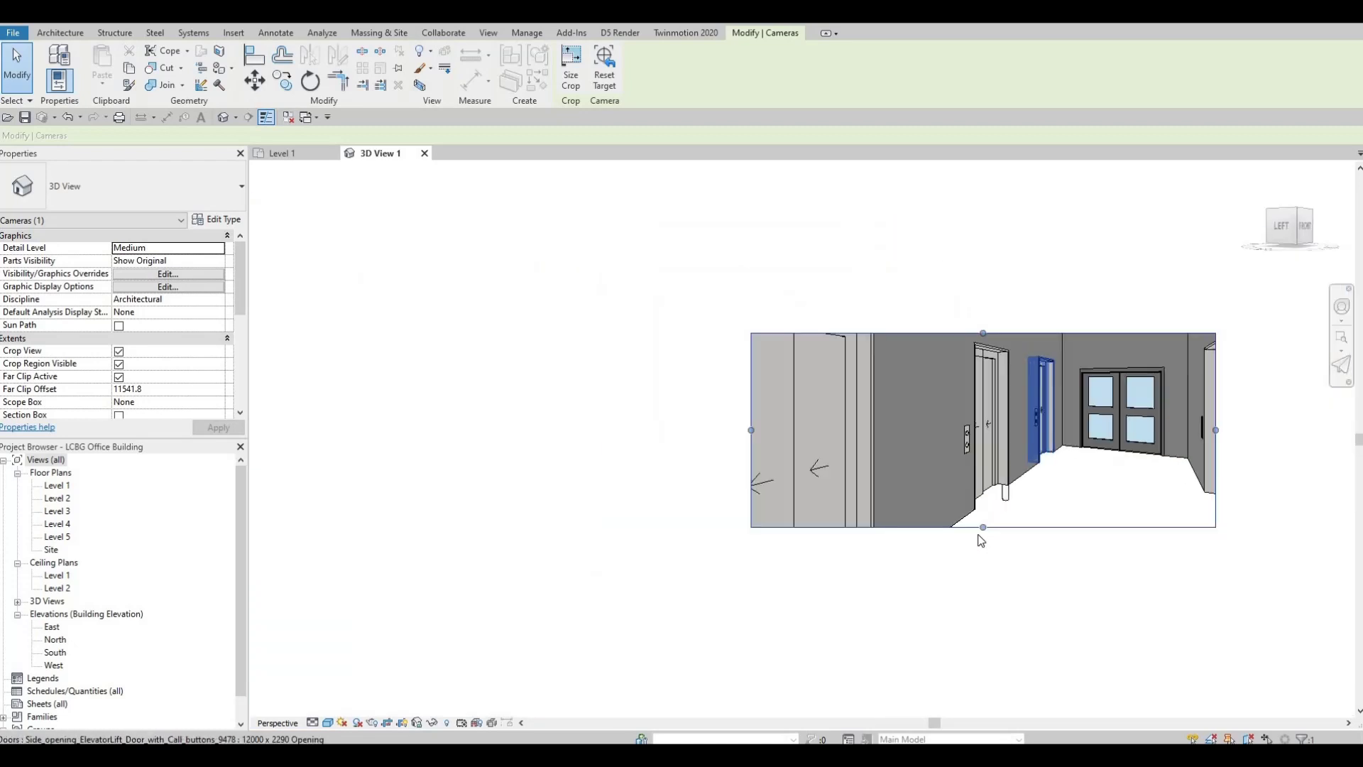
left_click_drag(983, 528, 980, 602)
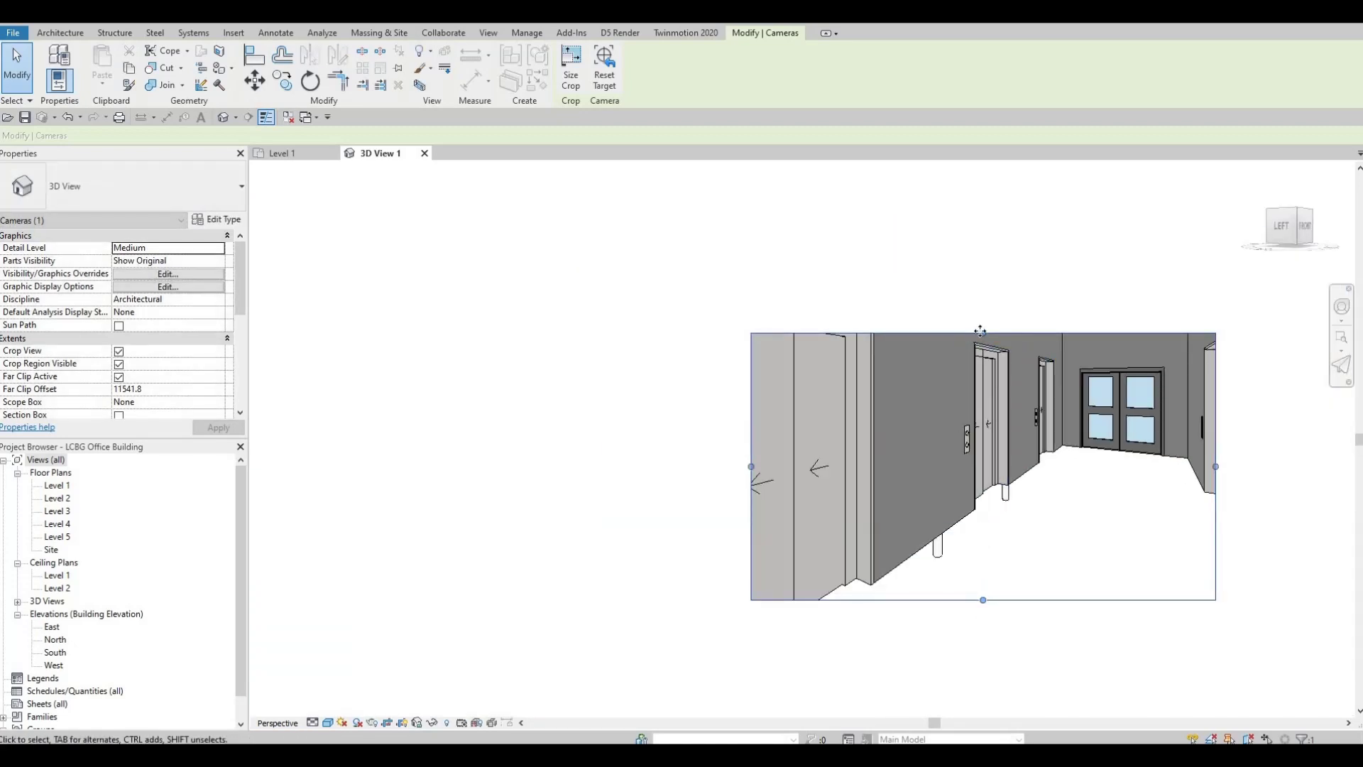
left_click_drag(982, 333, 983, 249)
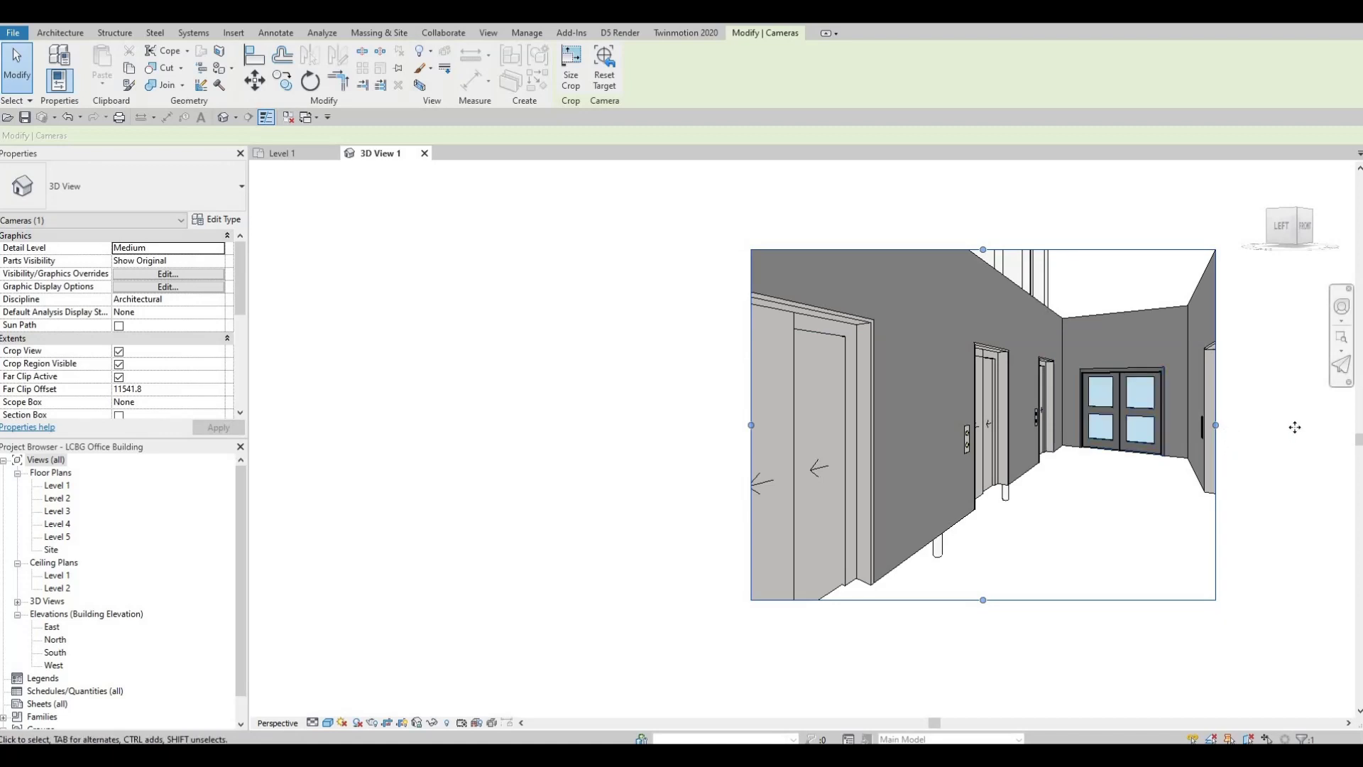
left_click_drag(1215, 424, 1290, 424)
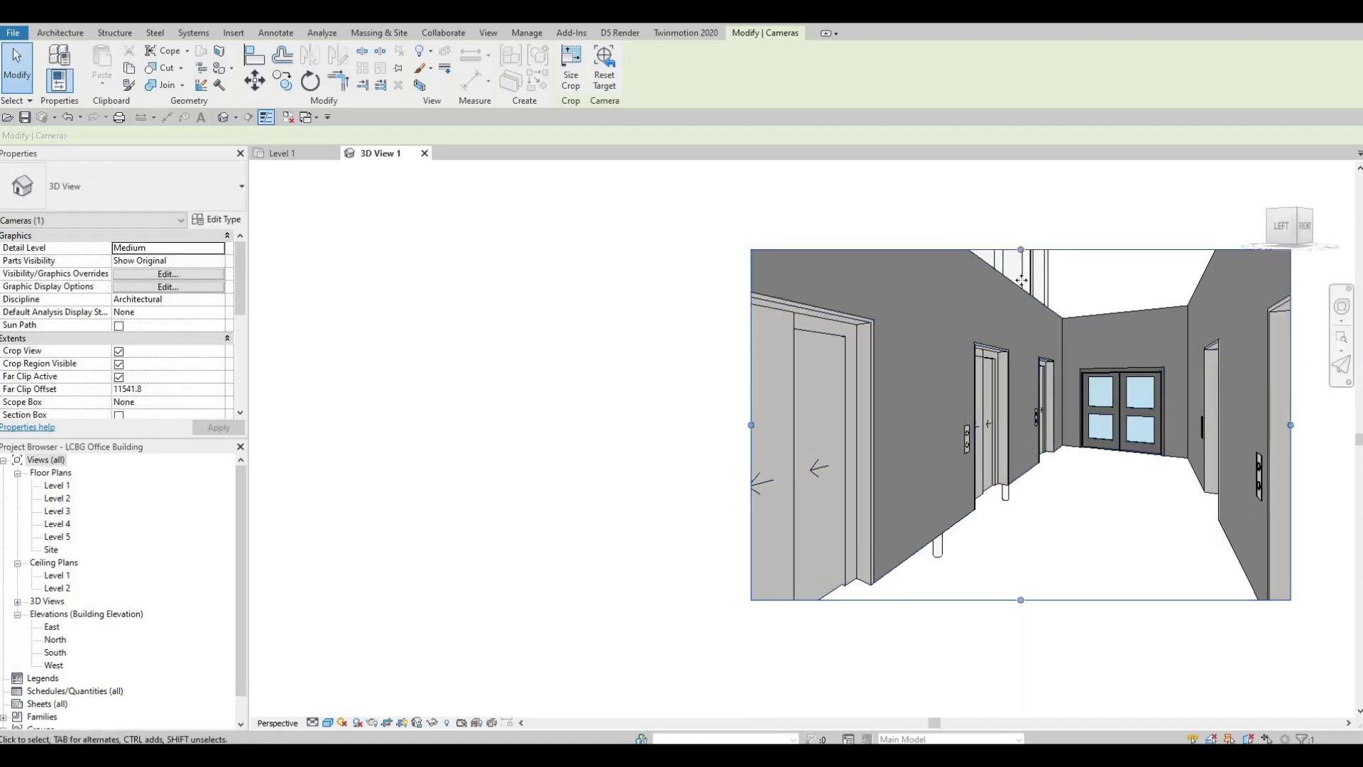
key("ctrl+z")
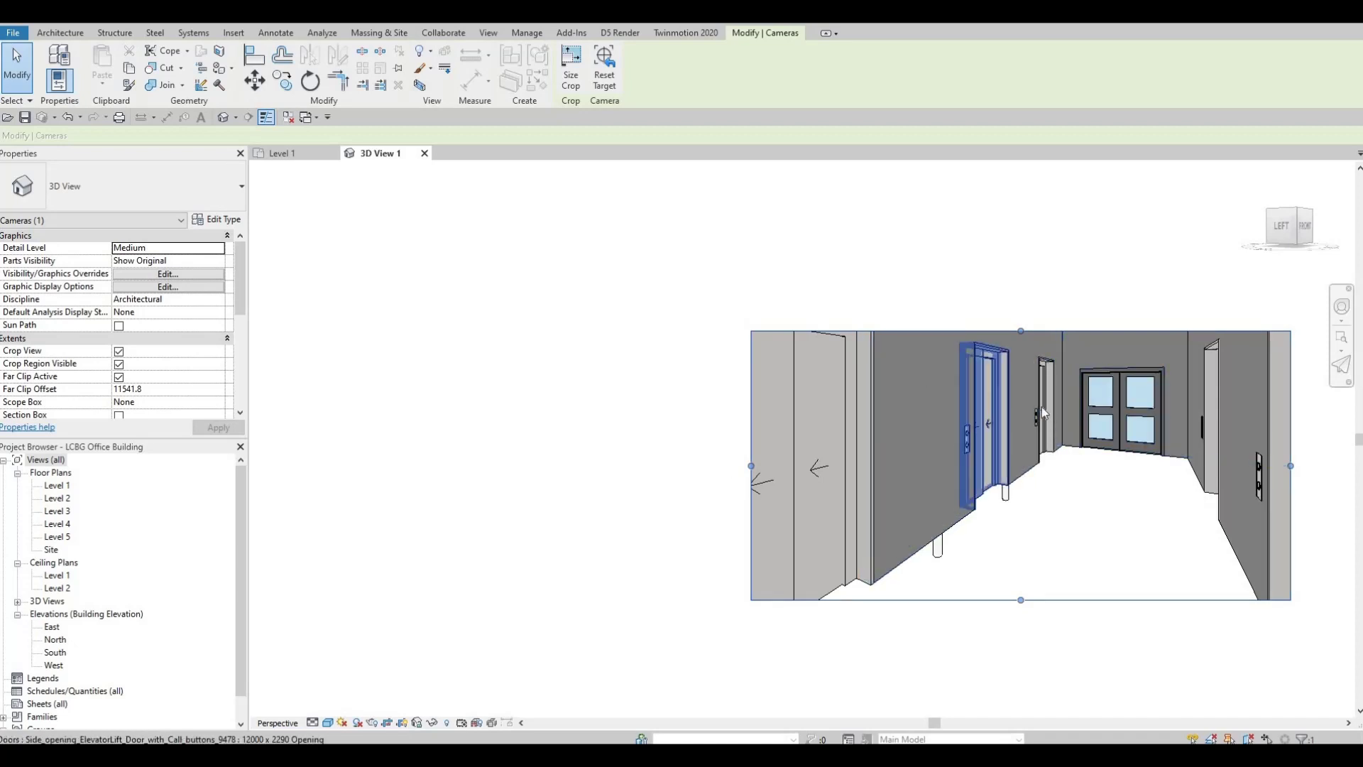
key("Escape")
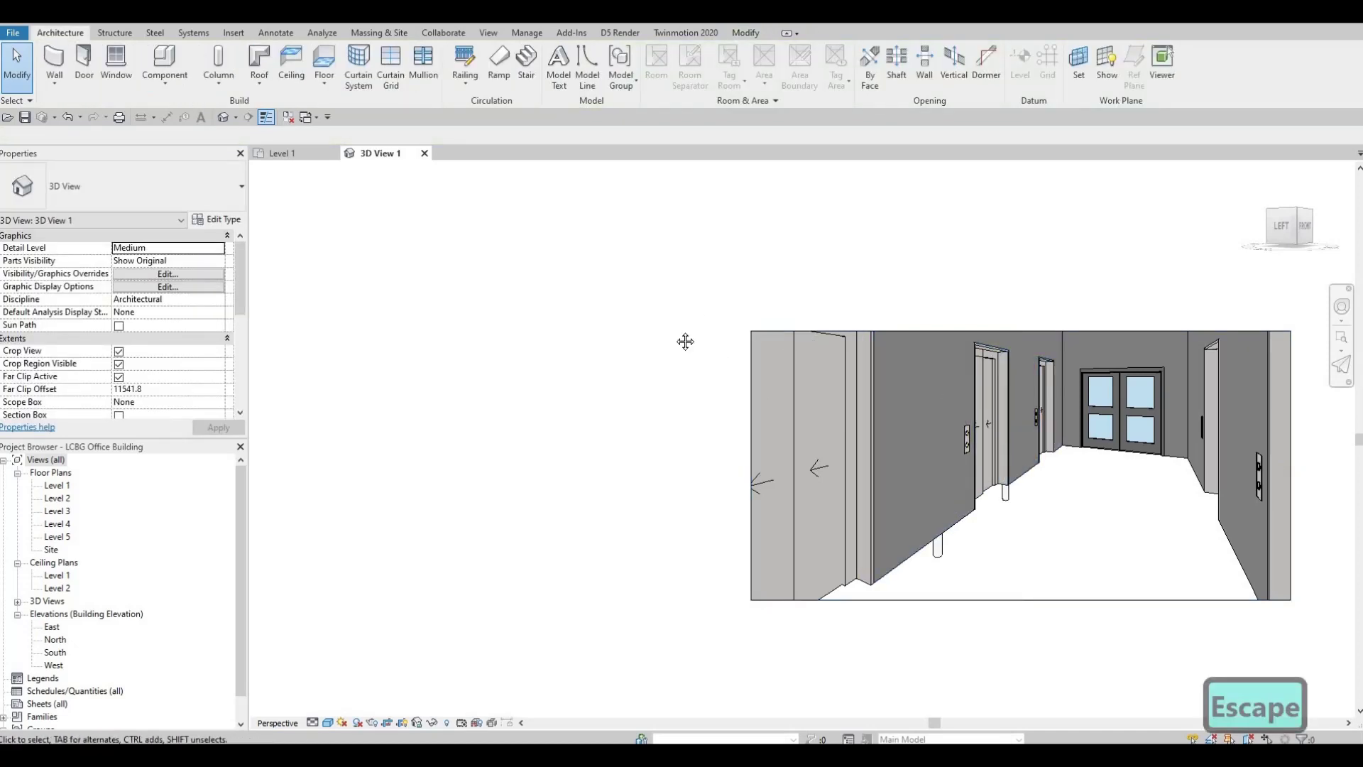
Return to the Level 1 floor plan and nudge the left elevator of the lower shaft two increments to the right
middle_click_drag(684, 342, 297, 285)
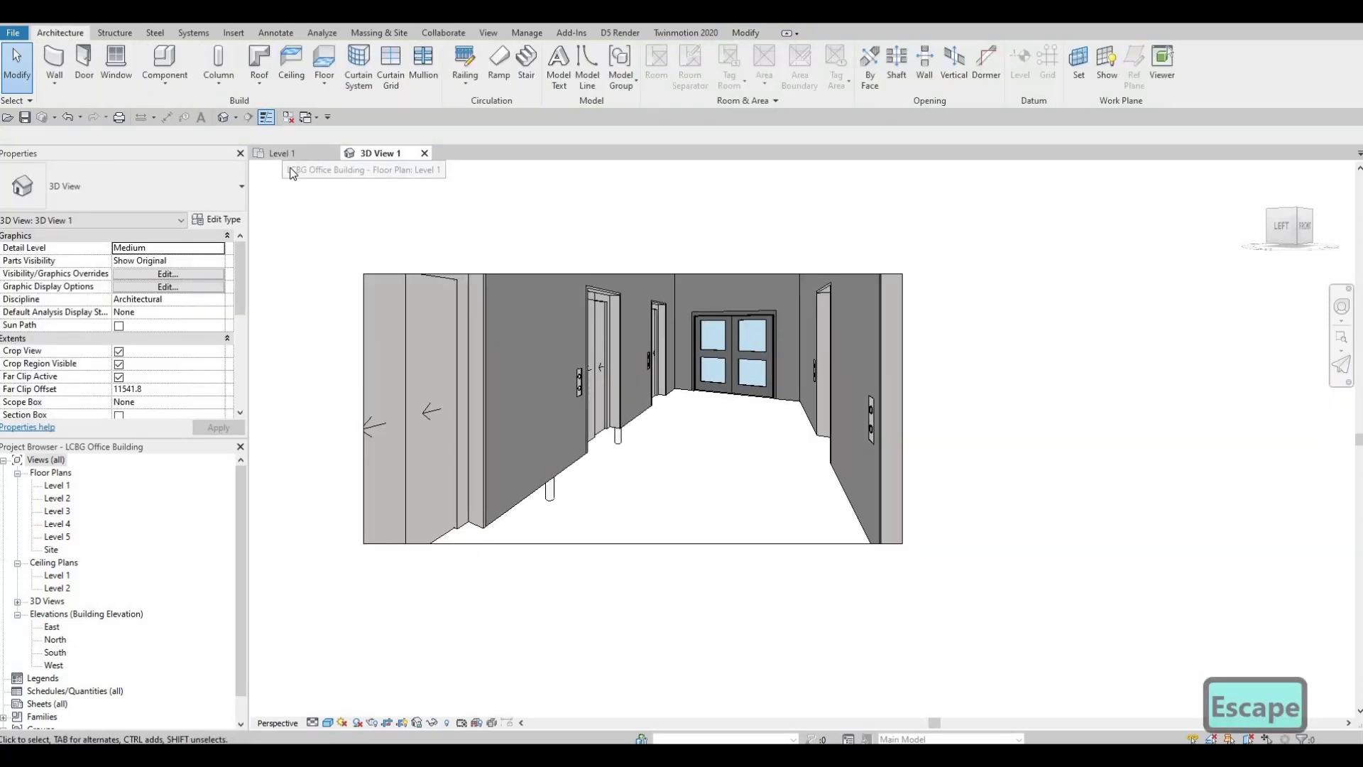
scroll(824, 470, "down", 5)
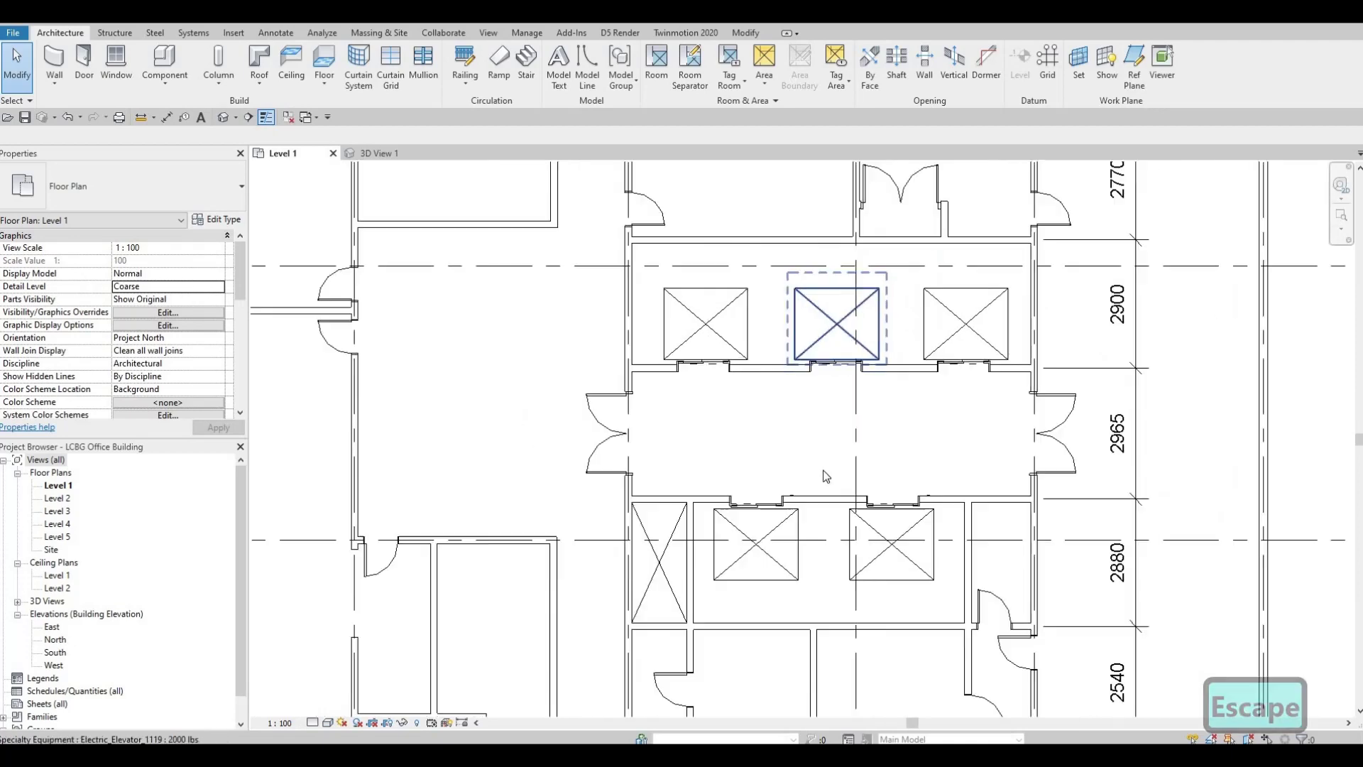
scroll(758, 512, "up", 3)
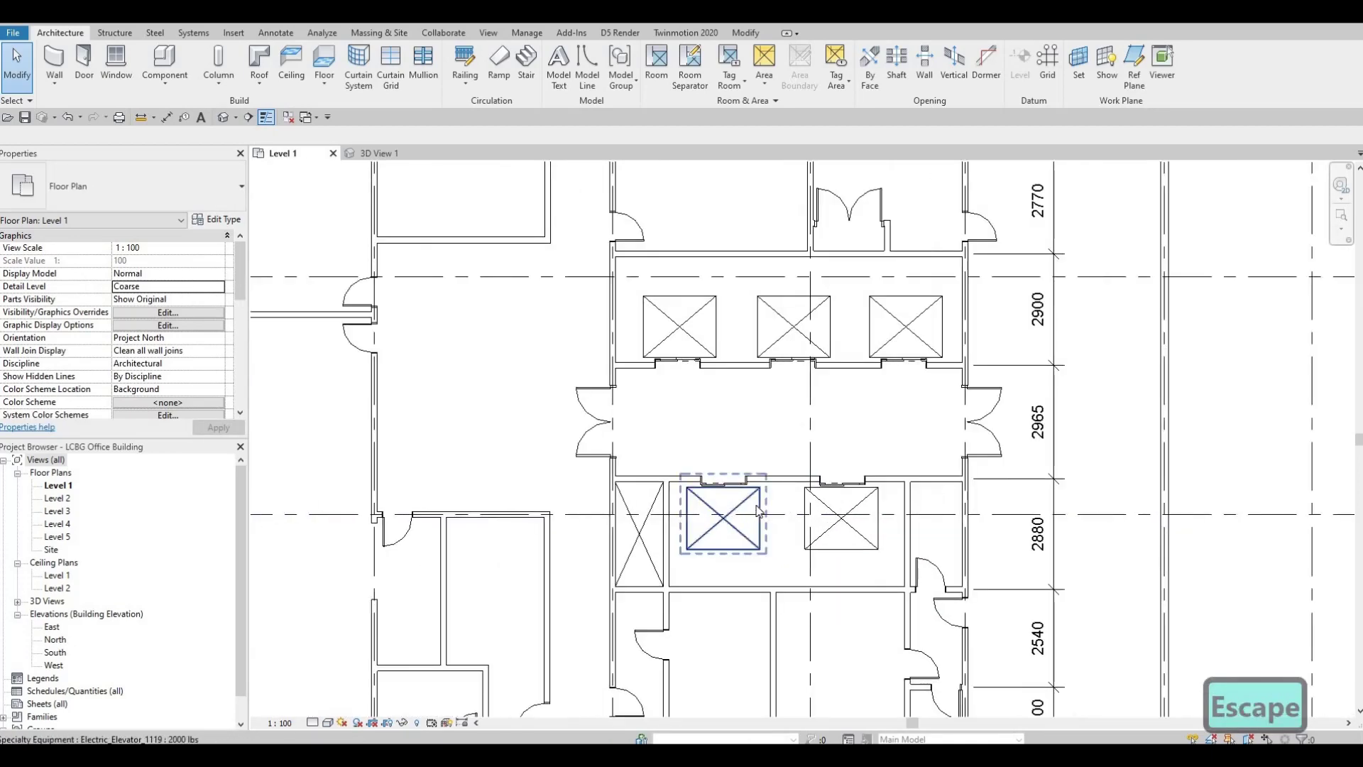
left_click(753, 480)
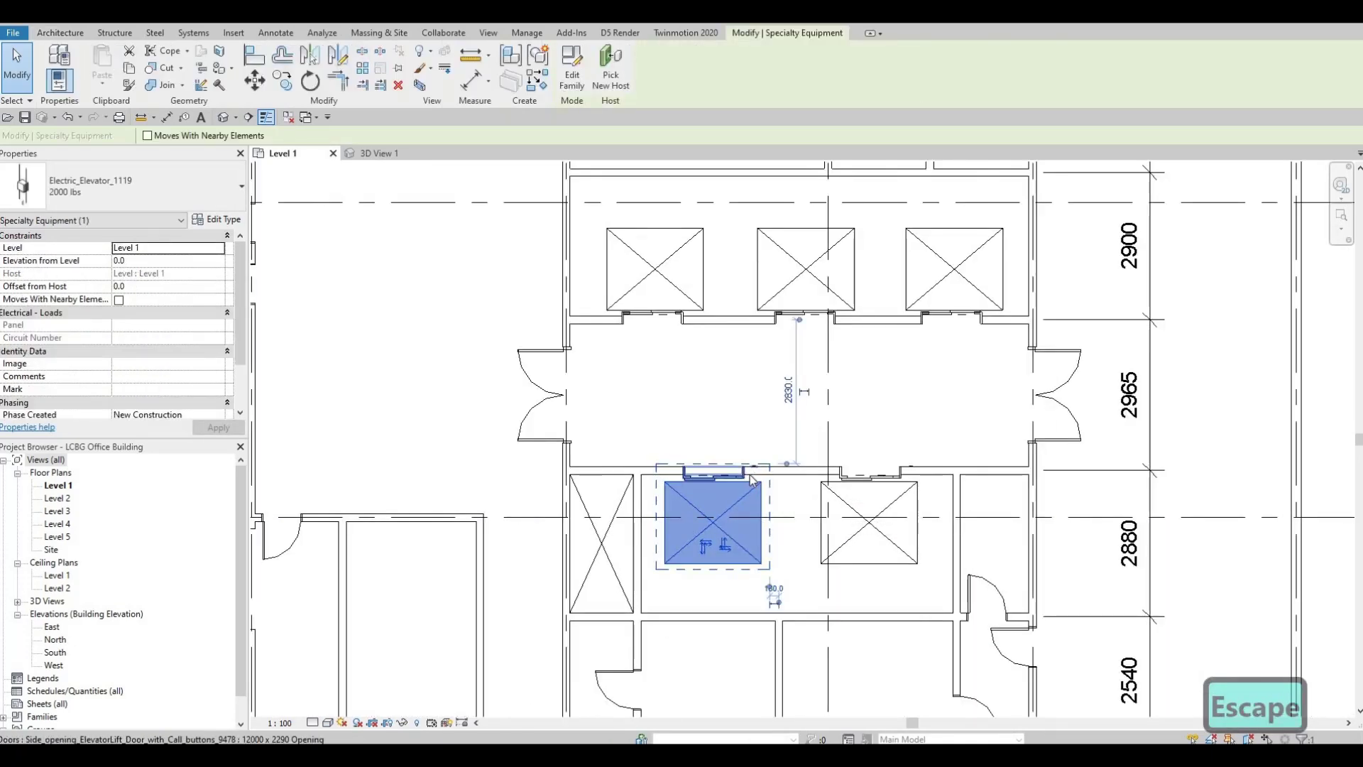
key("Right")
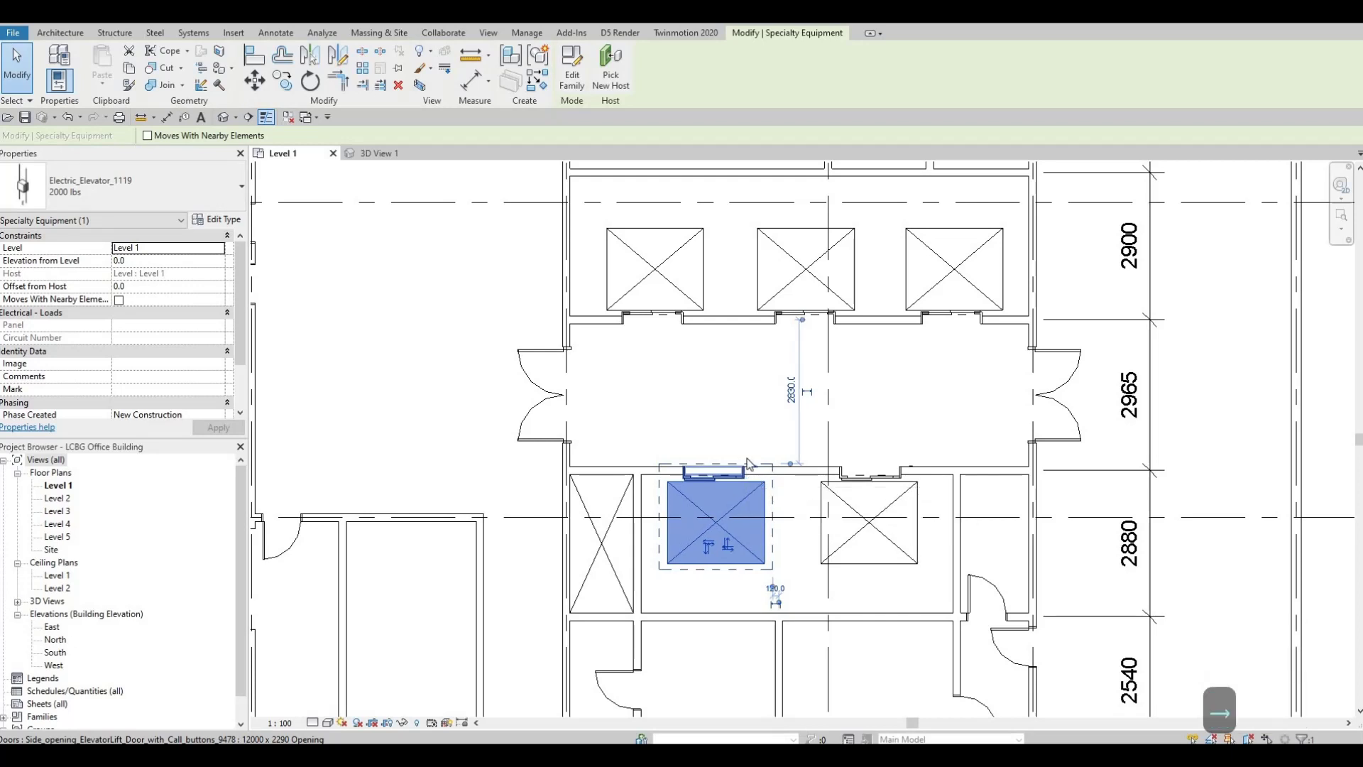
key("Right")
Nudge the elevator door in front of the lower shaft's left elevator two increments to the right to match the elevator
left_click(736, 478)
left_click(736, 477)
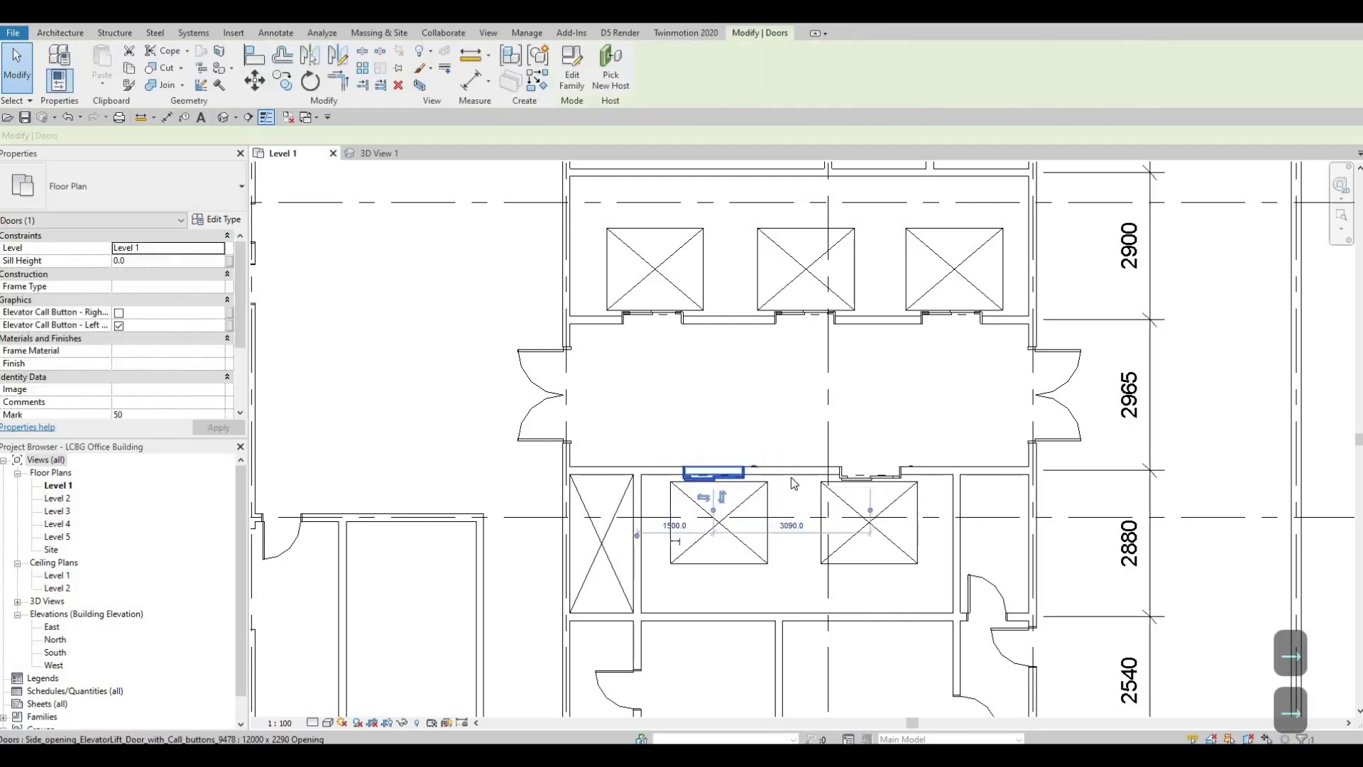
key("Right")
key("Right")
scroll(851, 448, "down", 2)
key("Escape")
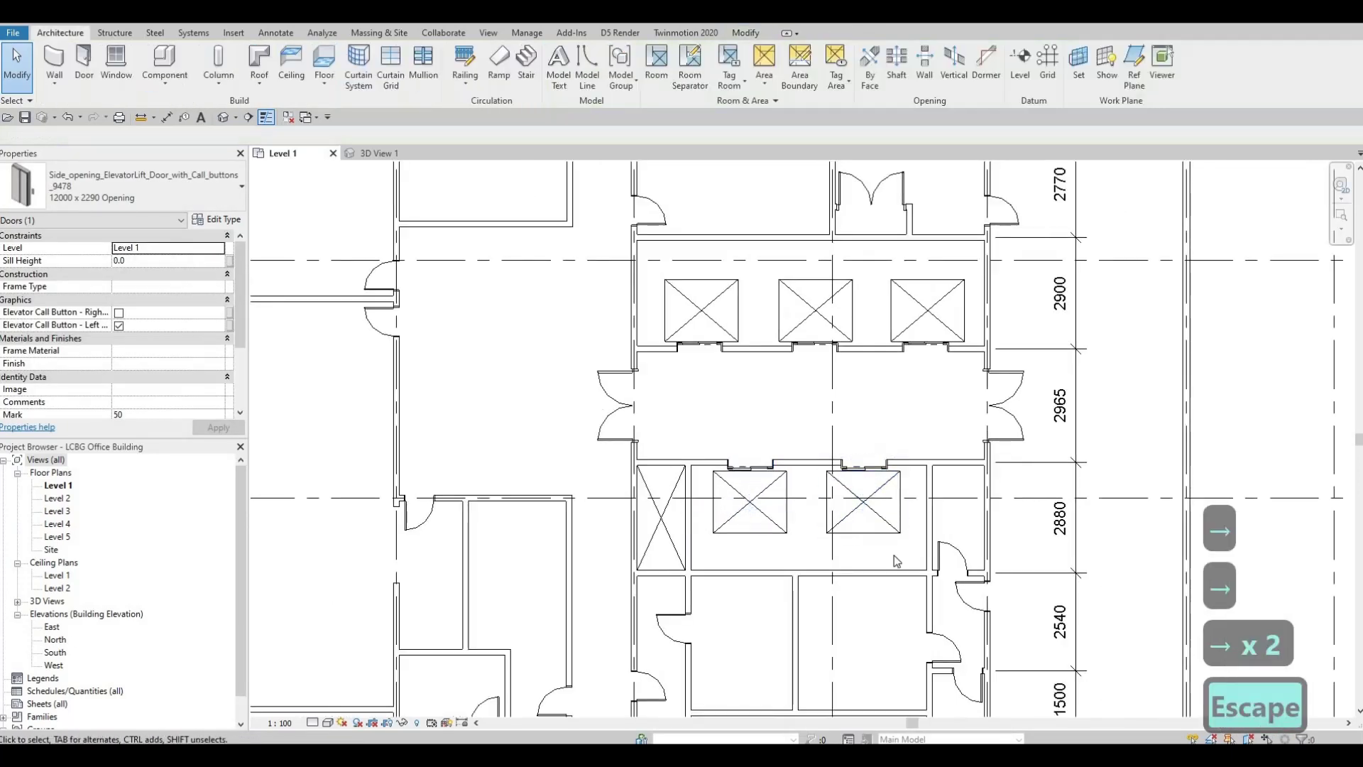
key("Escape")
Look over the Level 1 floor plan around the elevator core and its surrounding rooms
middle_click_drag(889, 486, 903, 546)
scroll(903, 548, "down", 2)
scroll(824, 473, "down", 3)
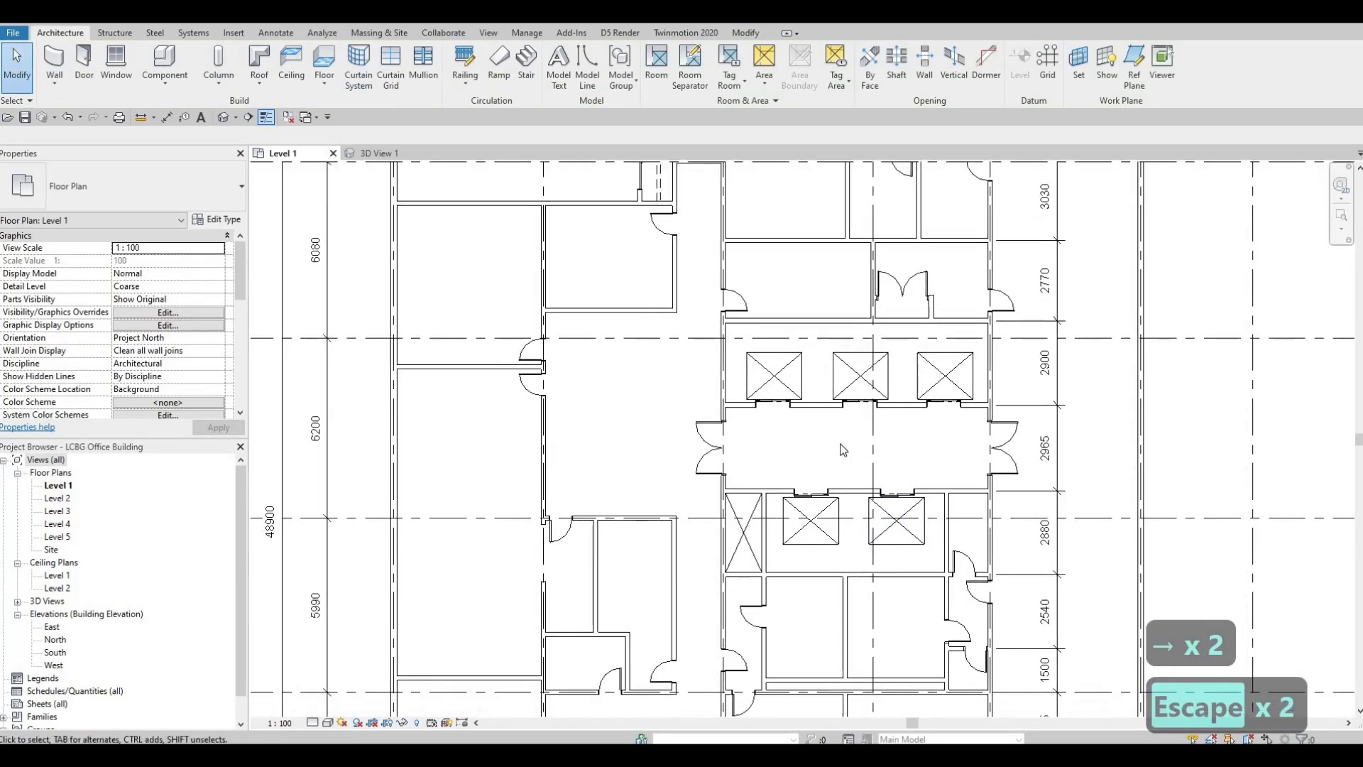
mouse_move(859, 497)
middle_mouse_down()
mouse_move(840, 502)
mouse_move(871, 487)
mouse_move(867, 502)
middle_mouse_up()
scroll(840, 500, "down", 3)
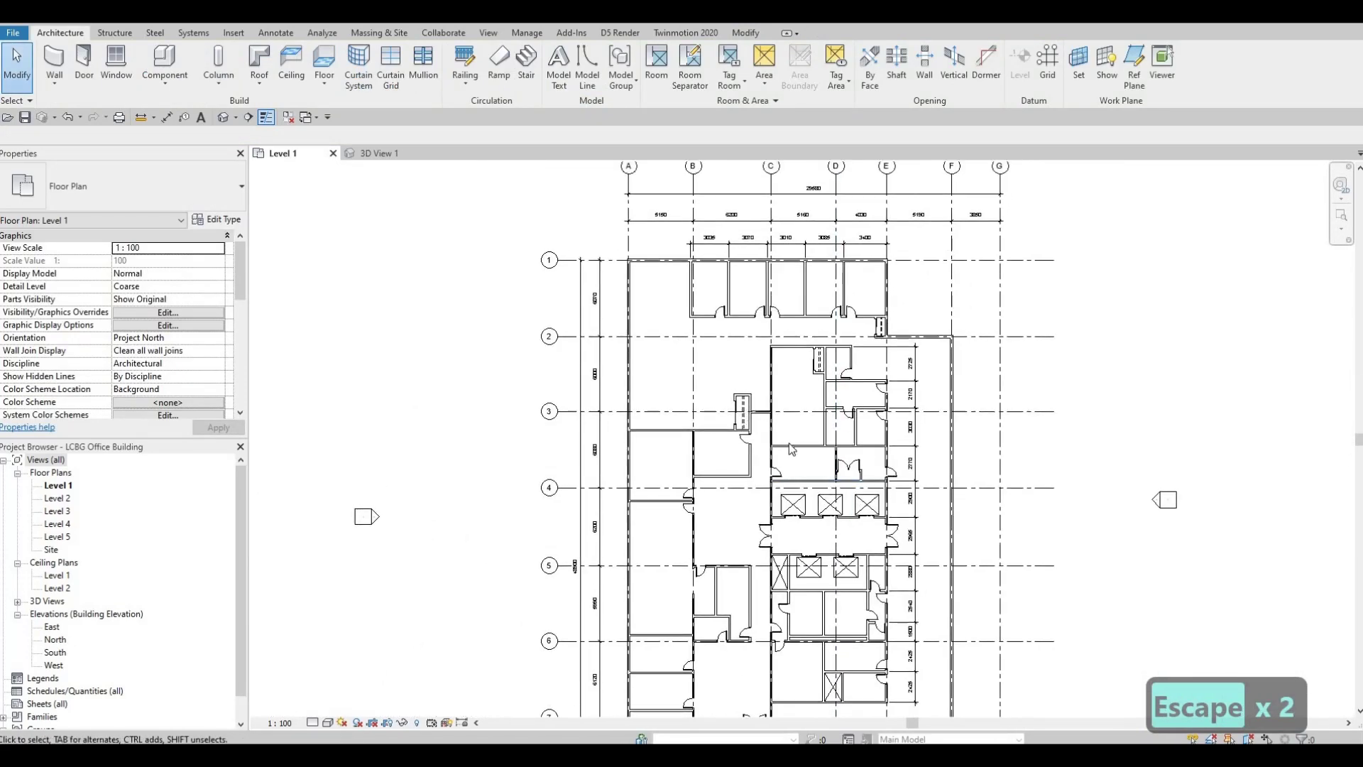
key("F1")
scroll(747, 403, "down", 2)
scroll(797, 364, "up", 5)
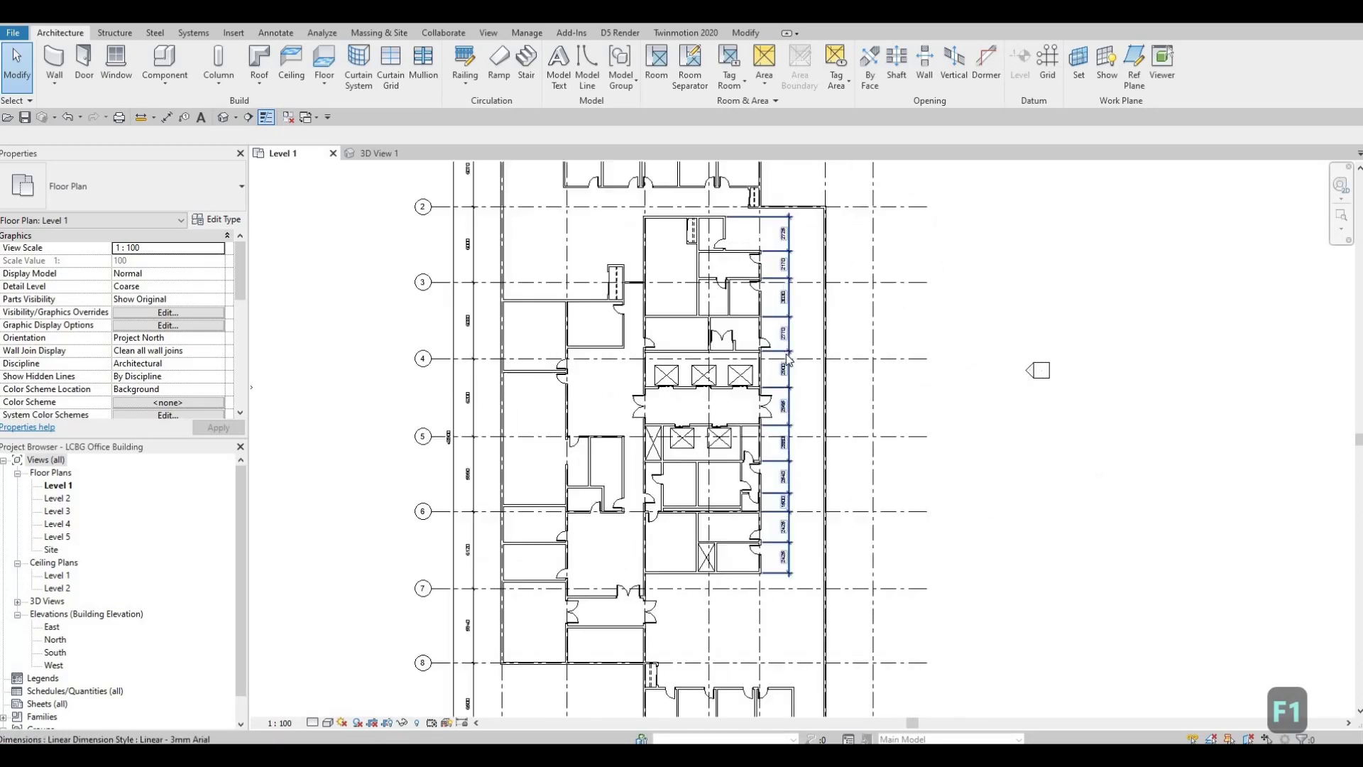
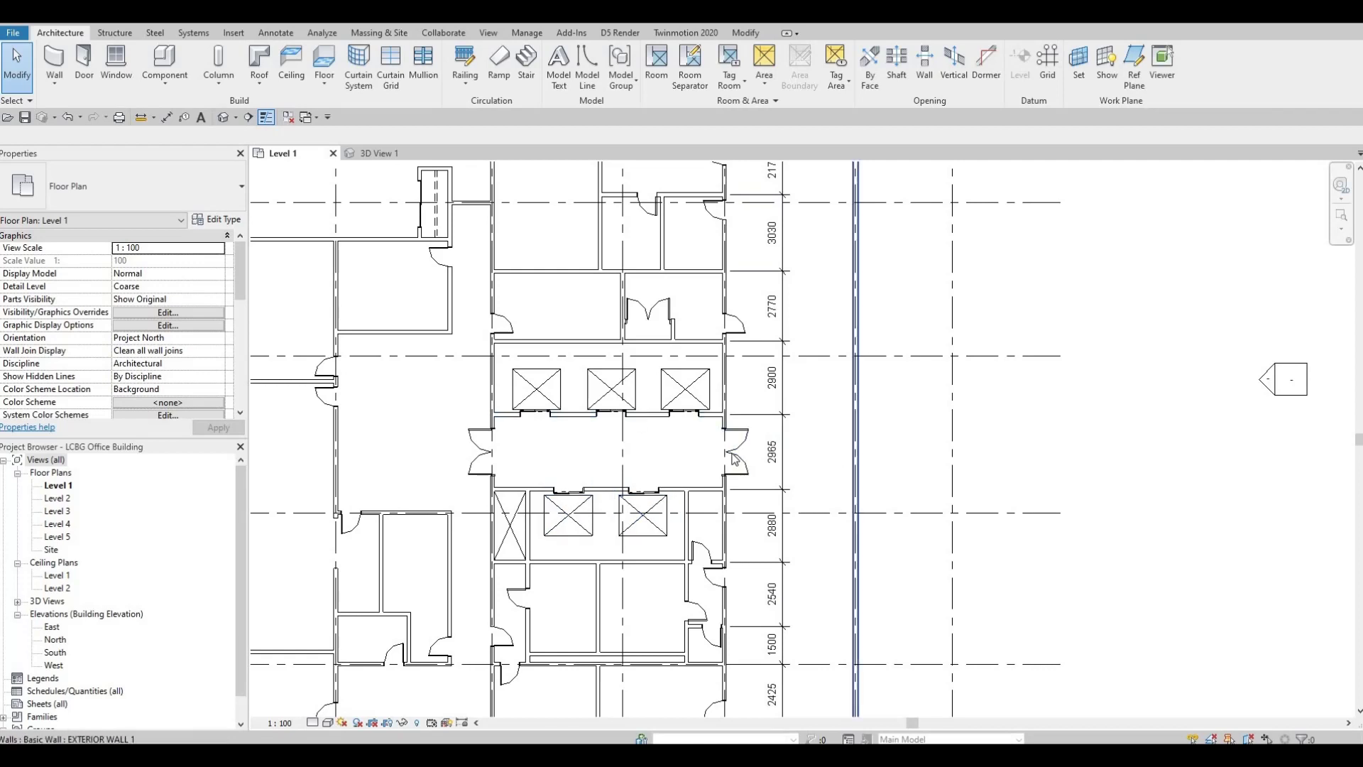
Delete the double door at the elevator lobby's east end and cut a rectangular wall opening about 2350 mm wide in its place
left_click(734, 465)
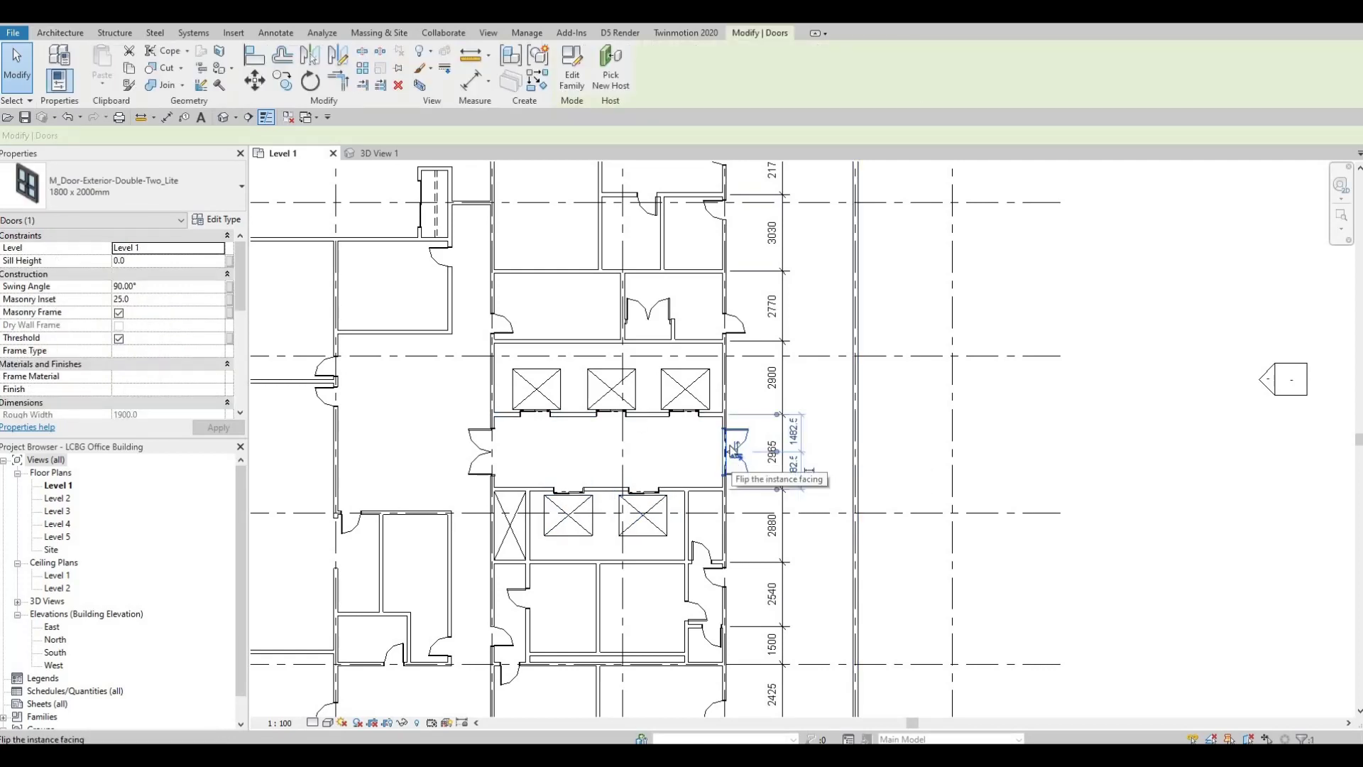
key("Delete")
scroll(730, 454, "up", 2)
left_click(729, 452)
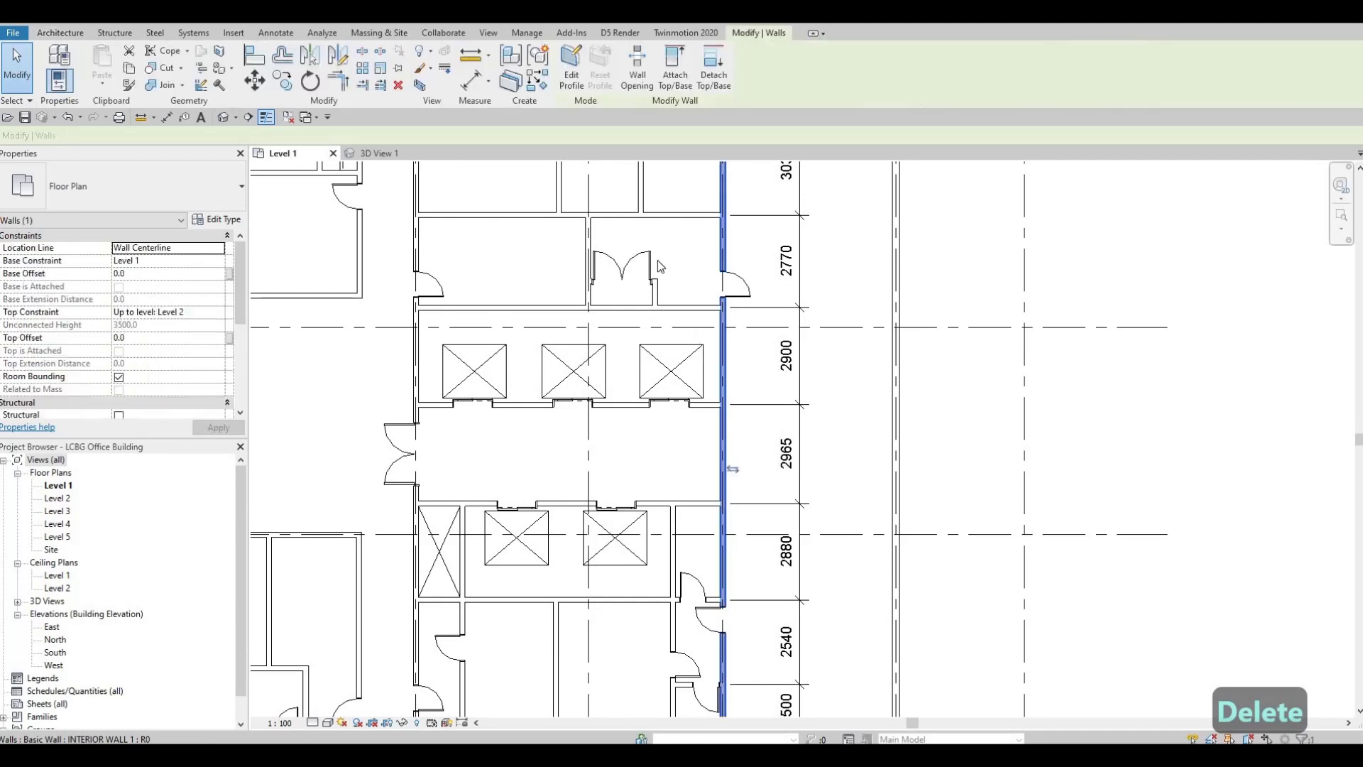
left_click(637, 77)
scroll(724, 421, "up", 4)
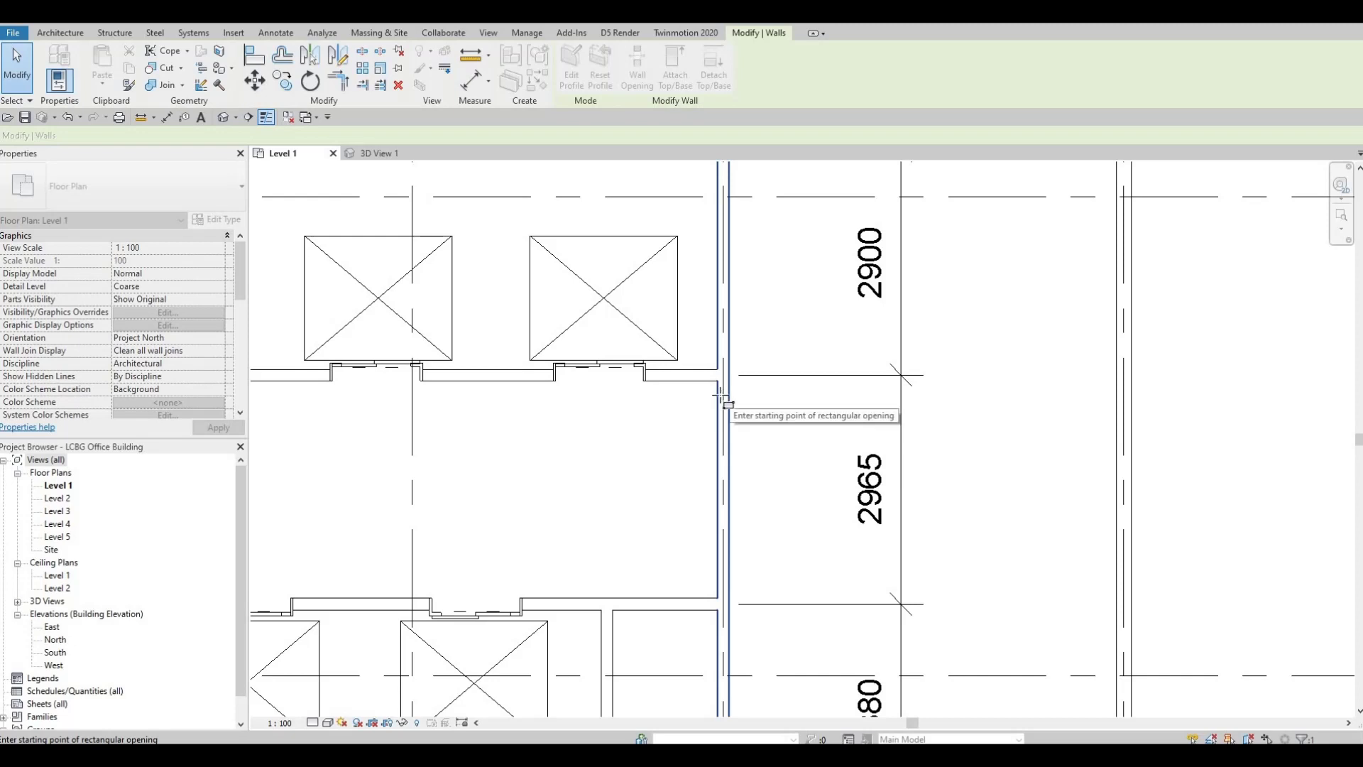
left_click(722, 435)
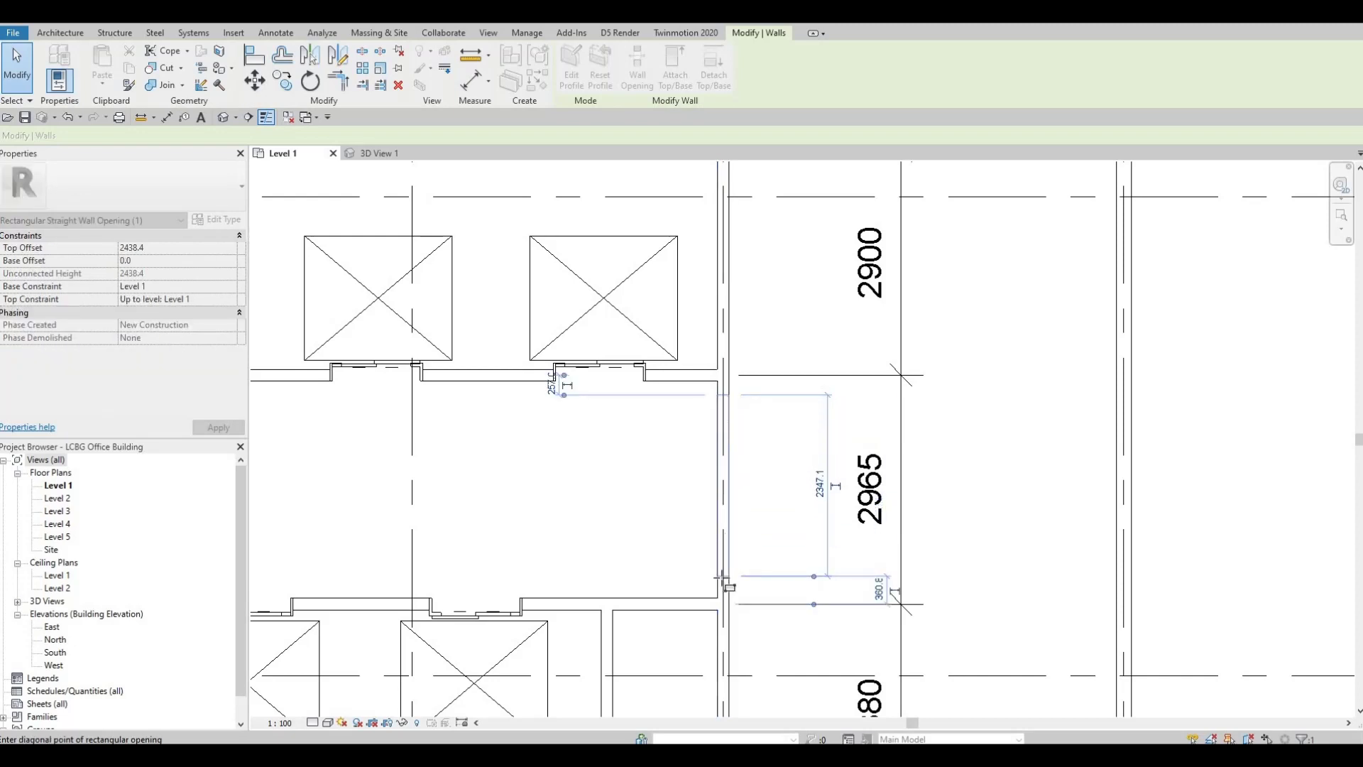
left_click(729, 550)
scroll(729, 550, "down", 3)
key("Escape")
key("Escape")
key("Escape")
Adjust both ends of the lobby's east wall opening to sit 500 mm from the adjacent lobby walls
scroll(754, 381, "up", 4)
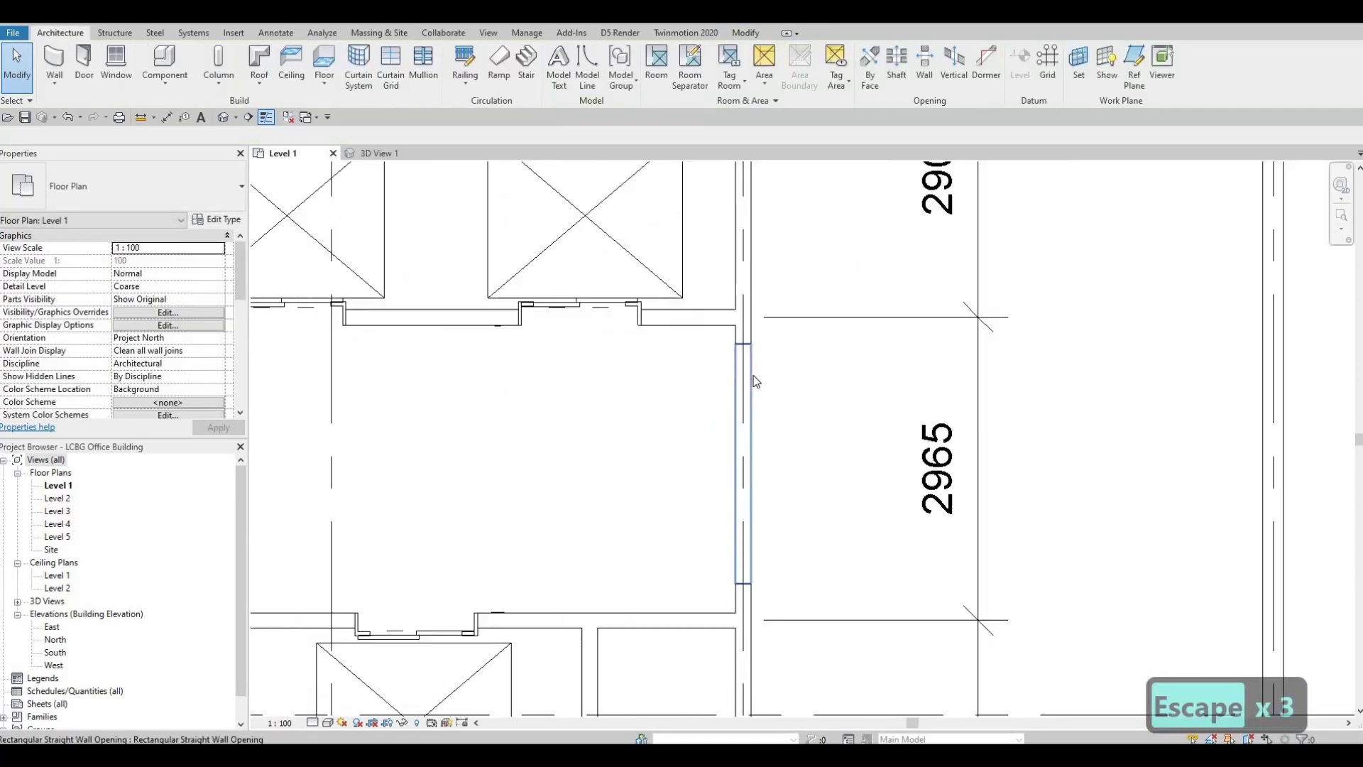
left_click(743, 350)
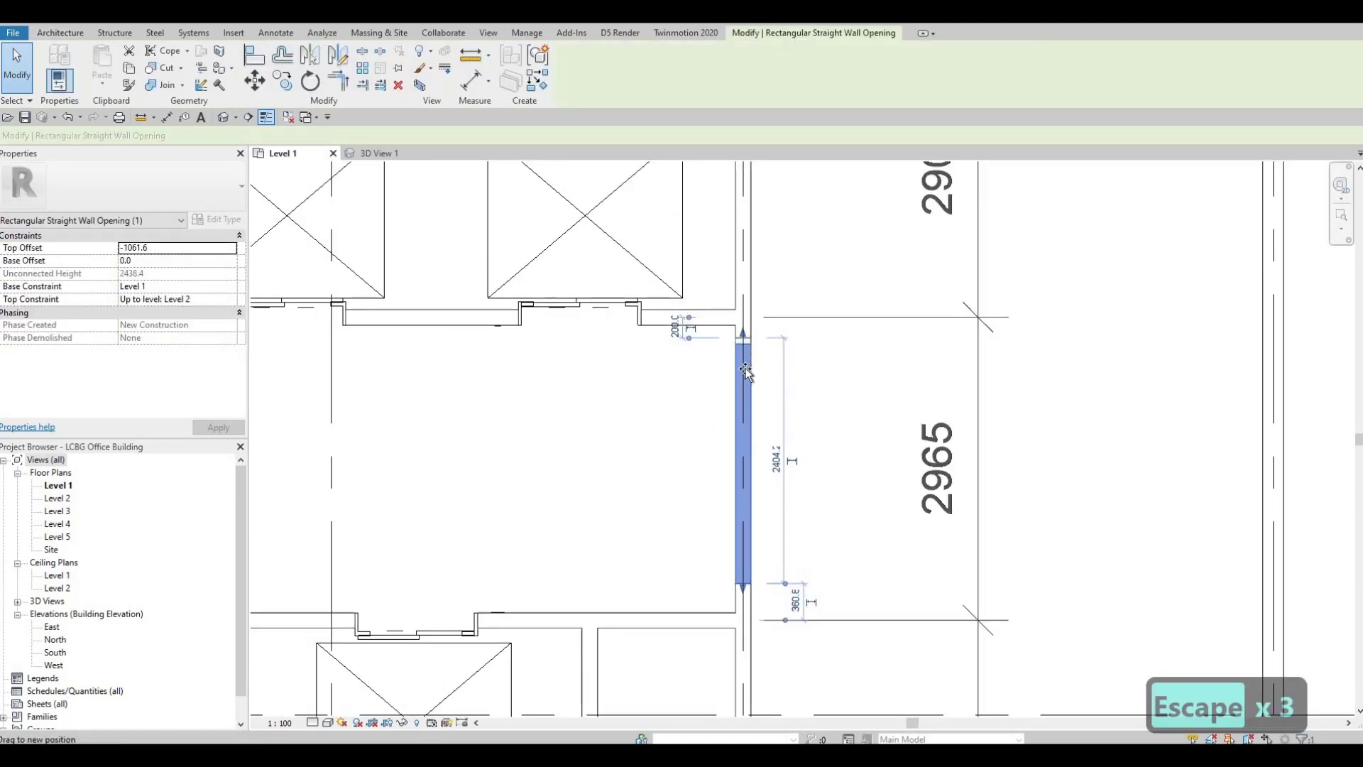
left_click_drag(745, 367, 745, 367)
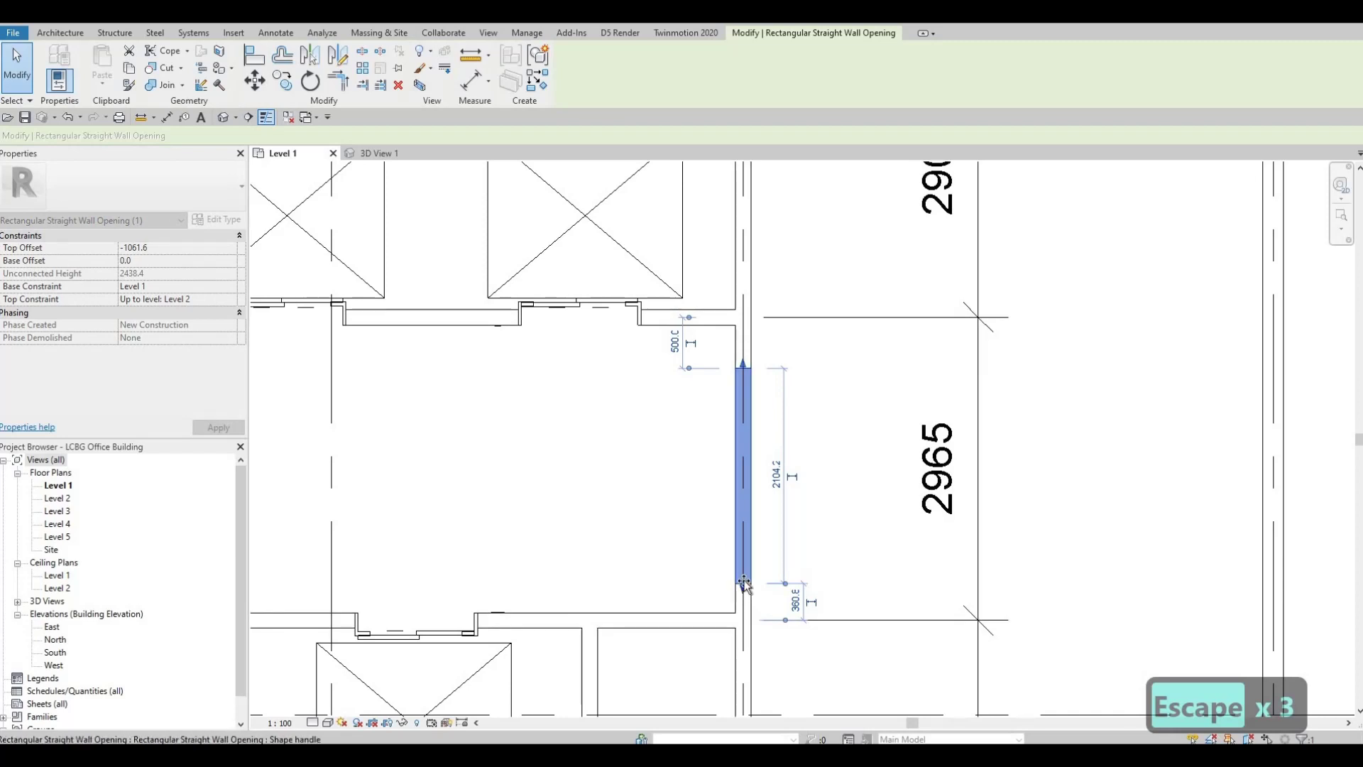
left_click_drag(743, 581, 743, 575)
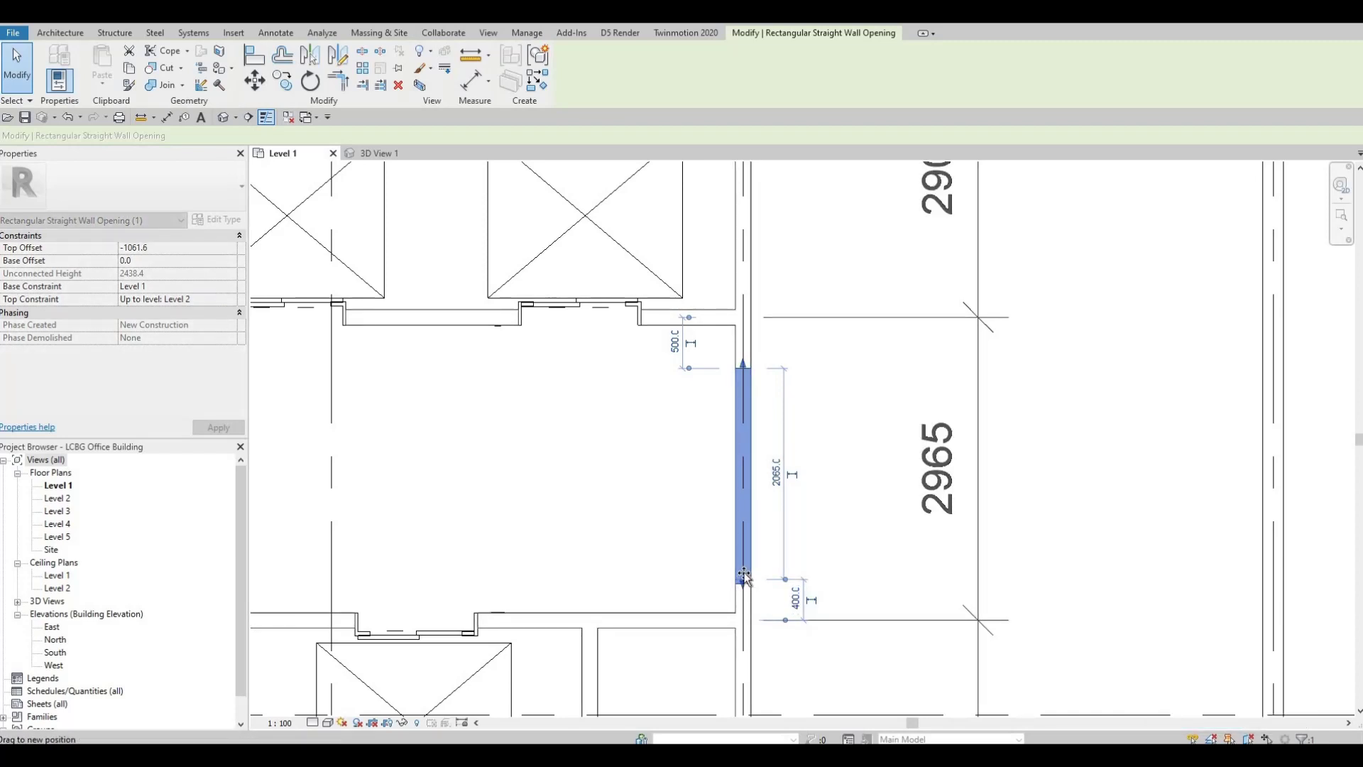
key("Escape")
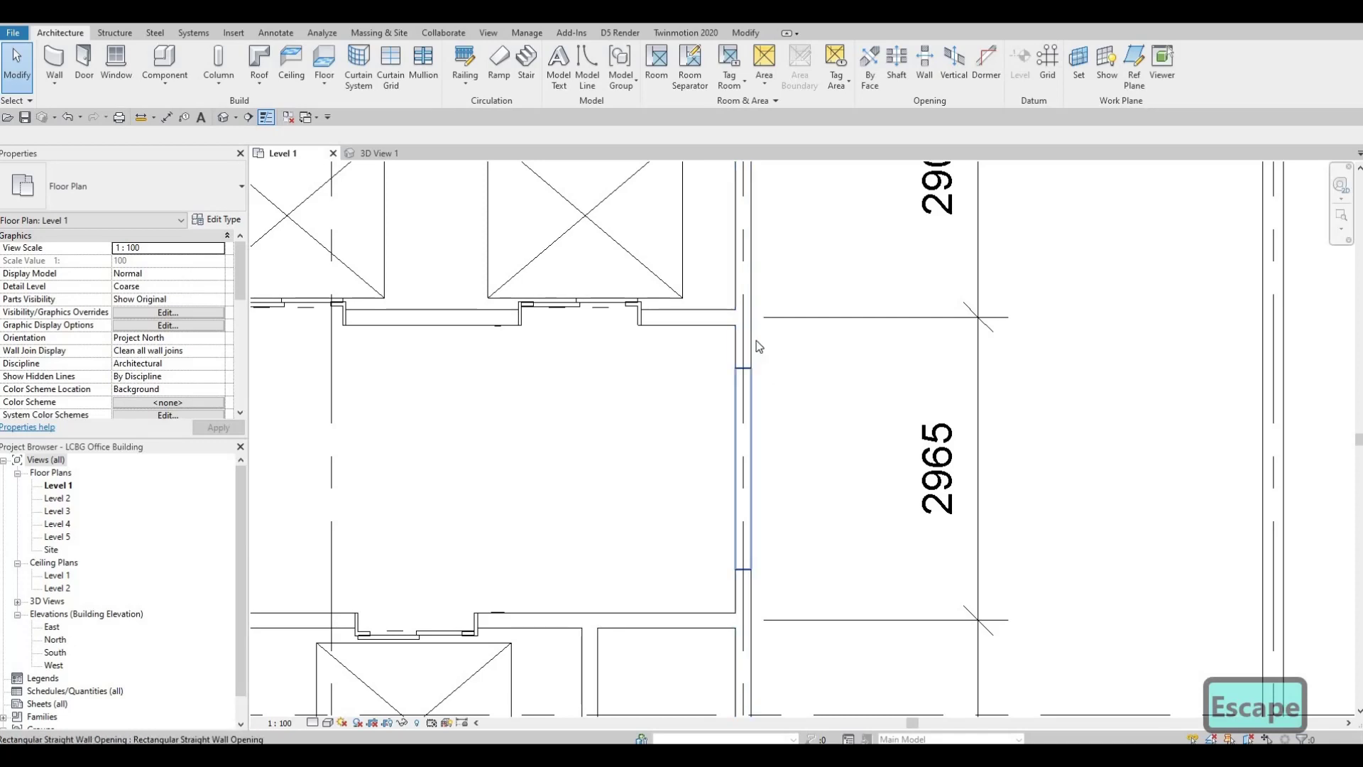
left_click(743, 572)
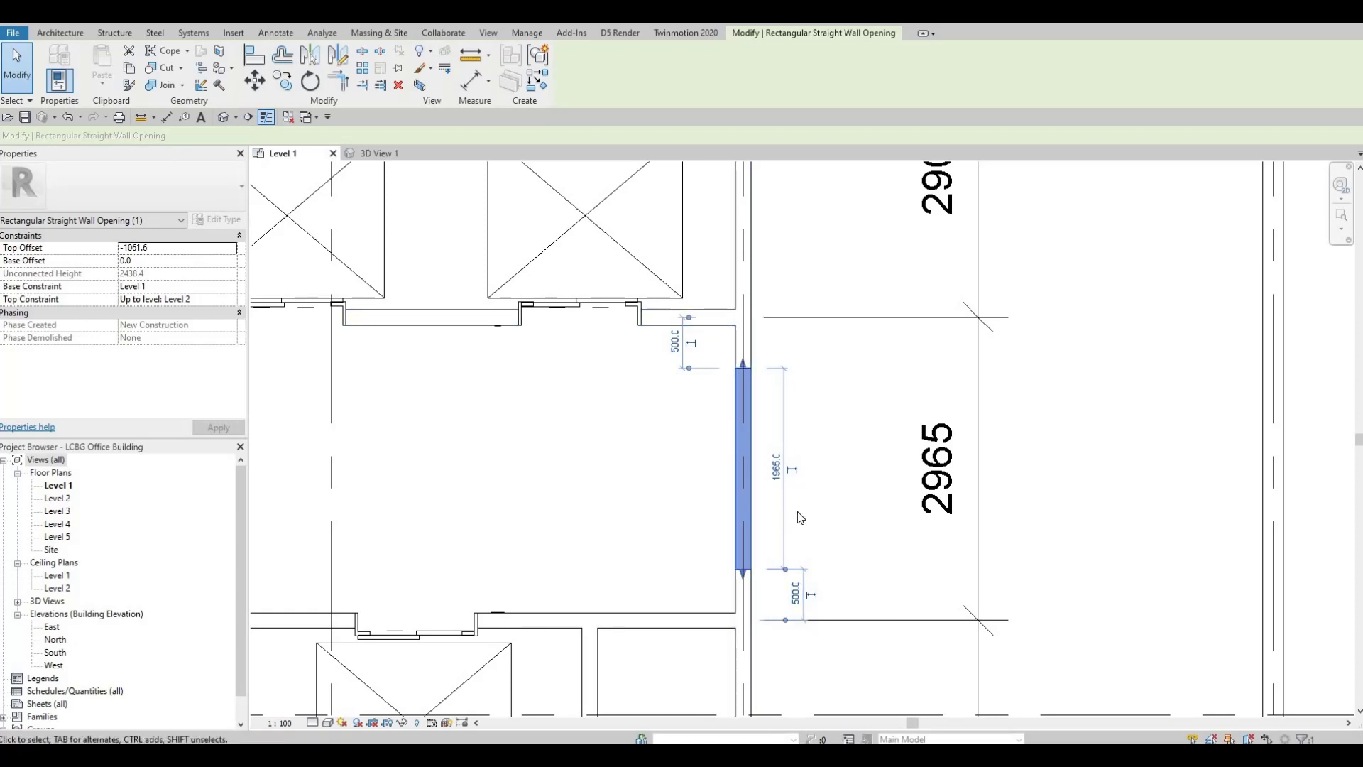
key("Escape")
key("Escape")
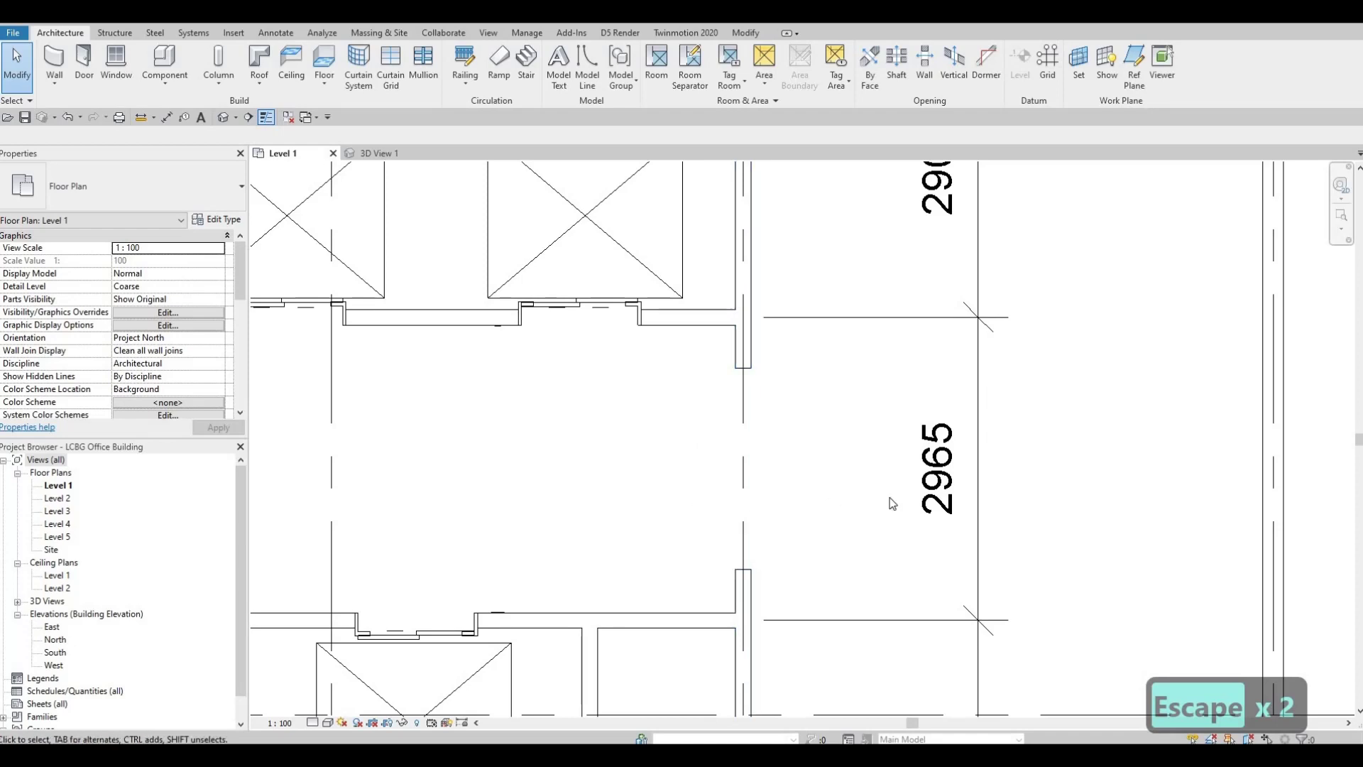
Extend the interior wall along the north side of the upper elevator shaft eastward to the exterior wall
scroll(672, 485, "down", 3)
scroll(852, 513, "down", 3)
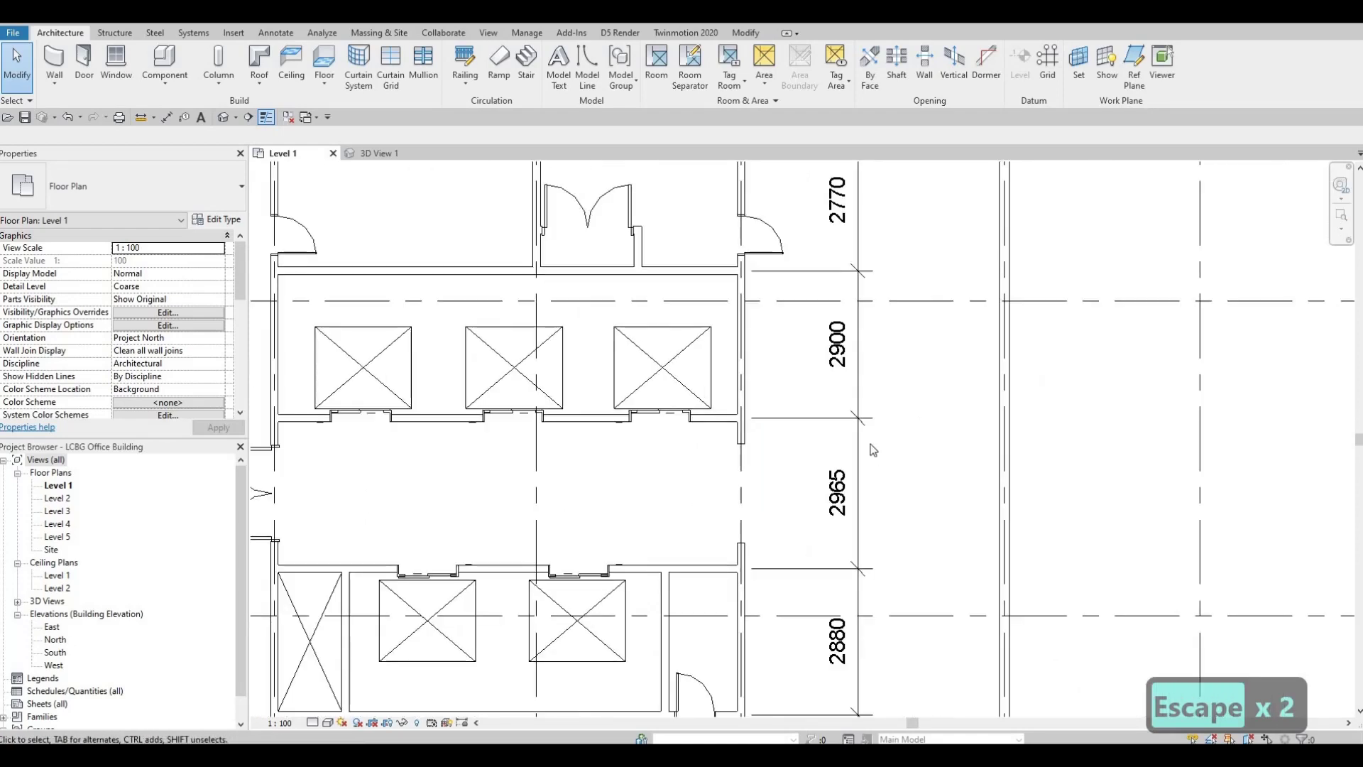
scroll(666, 475, "up", 5)
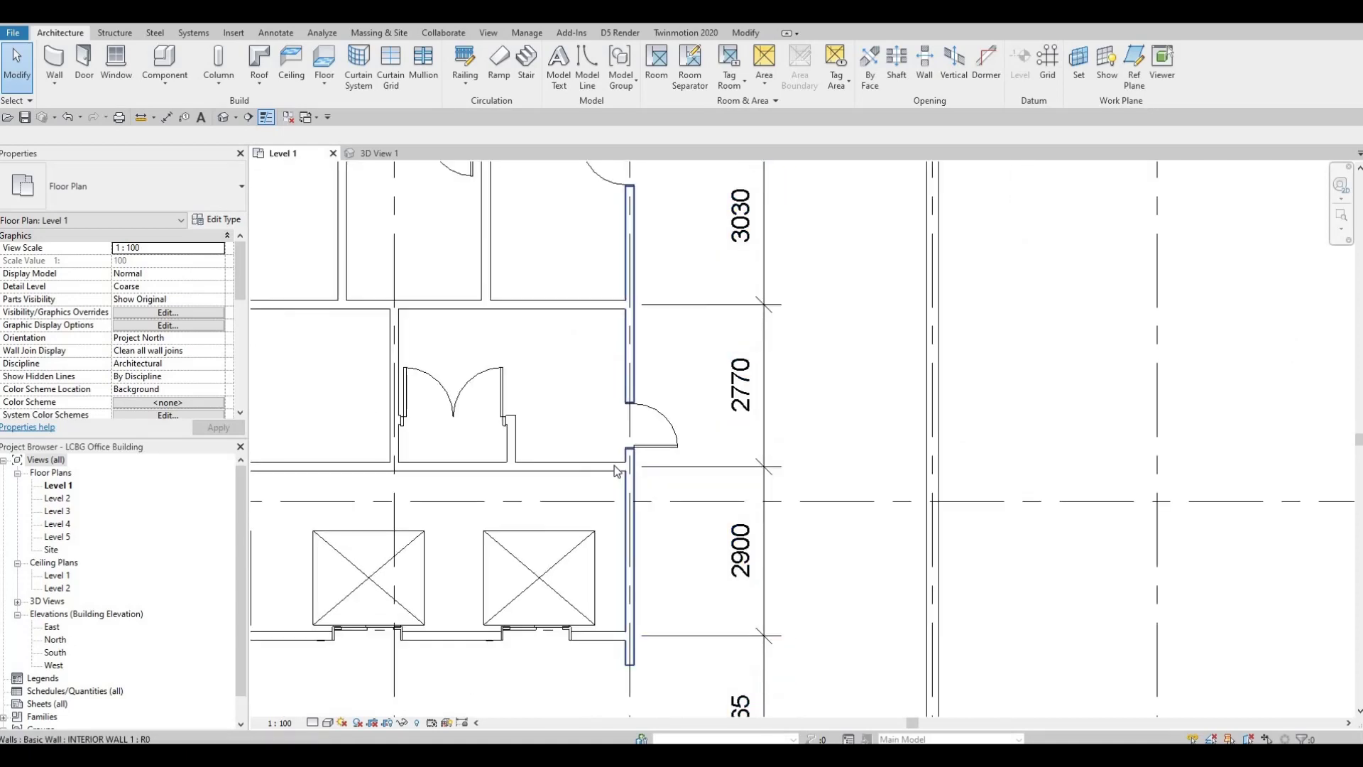
left_click(602, 466)
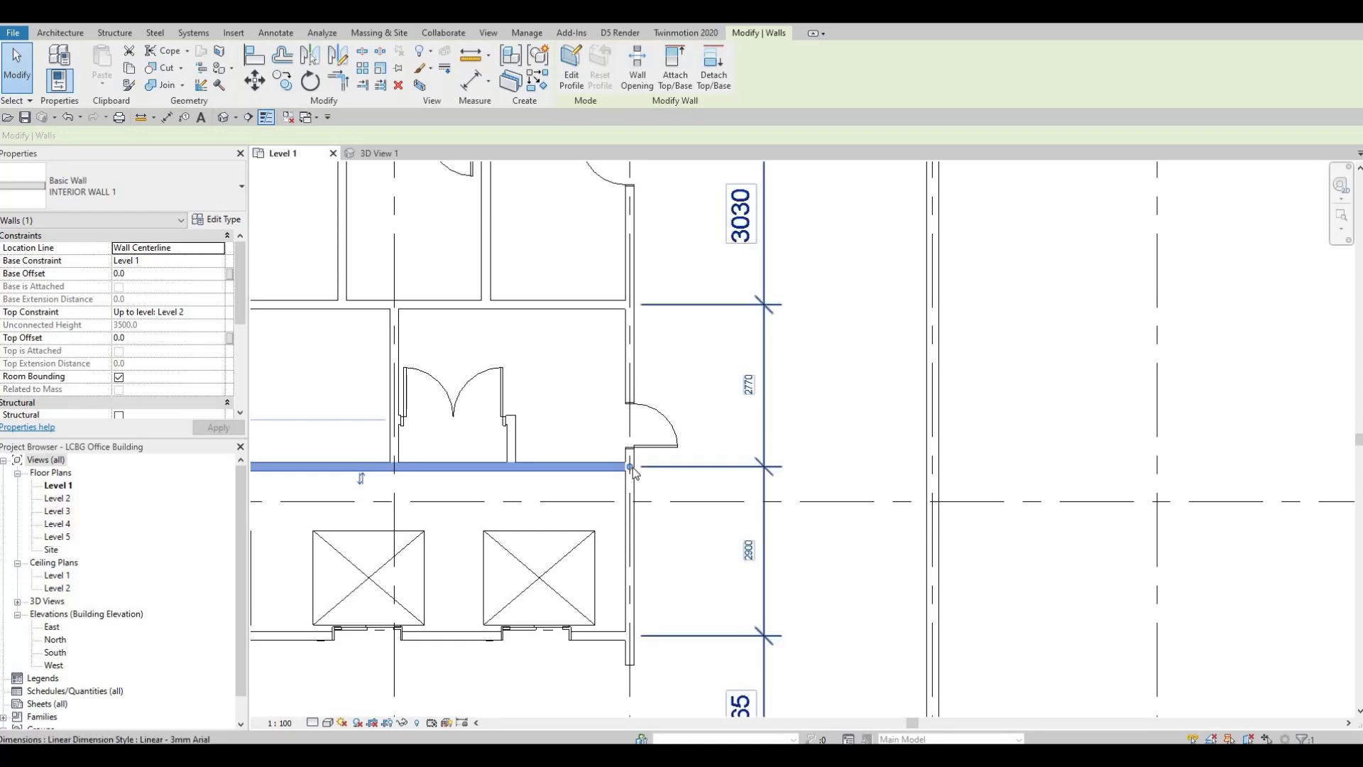
key("r")
key("s")
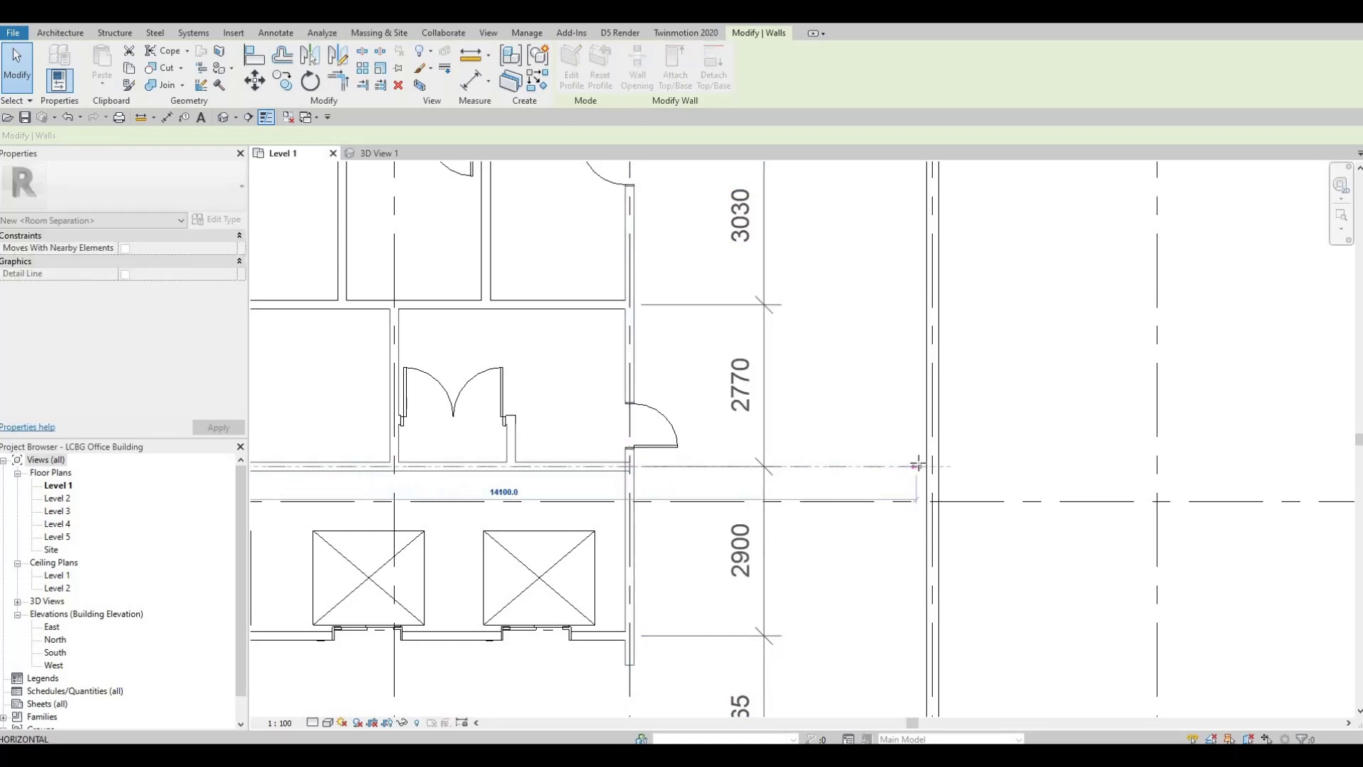
key("Escape")
left_click(916, 467)
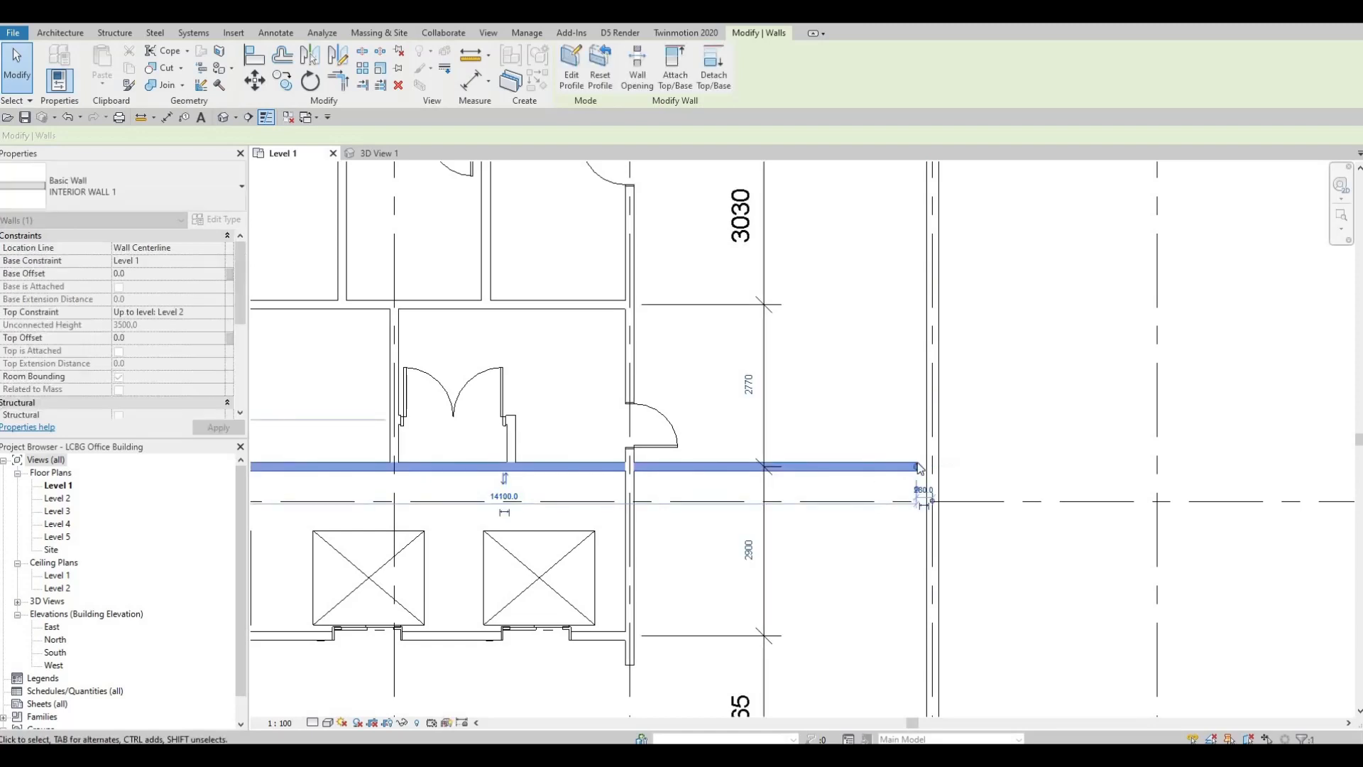
key("Escape")
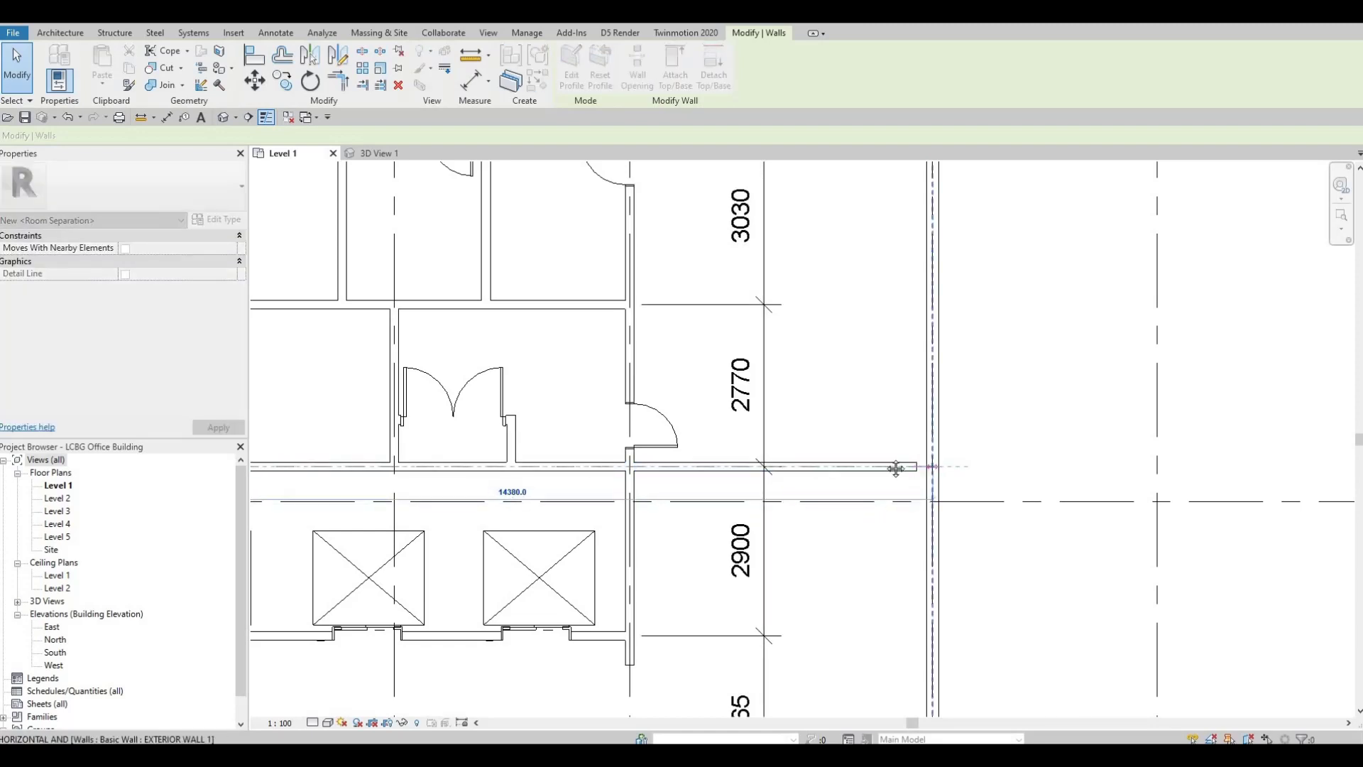
key("Escape")
Extend the core's southernmost interior wall, just above grid 7, eastward to the exterior wall
scroll(880, 436, "down", 5)
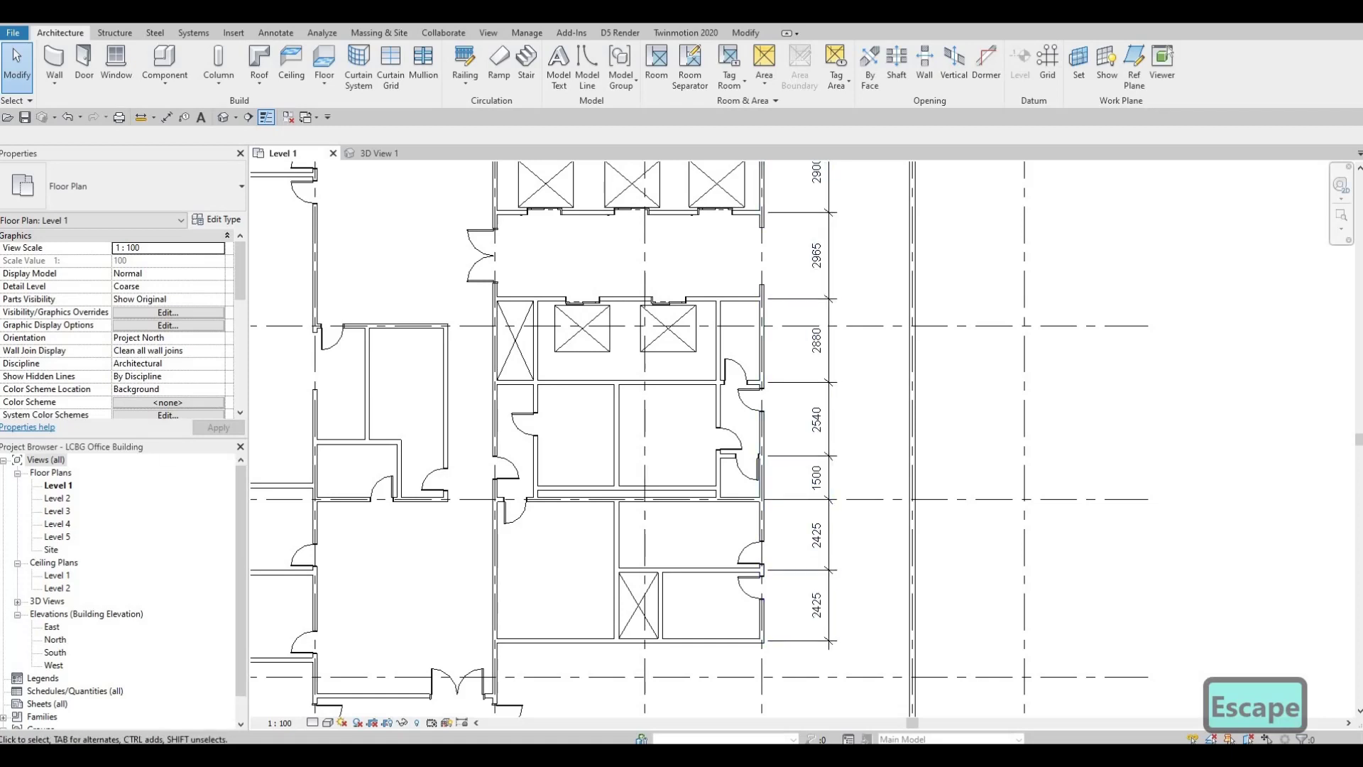
left_click(843, 458)
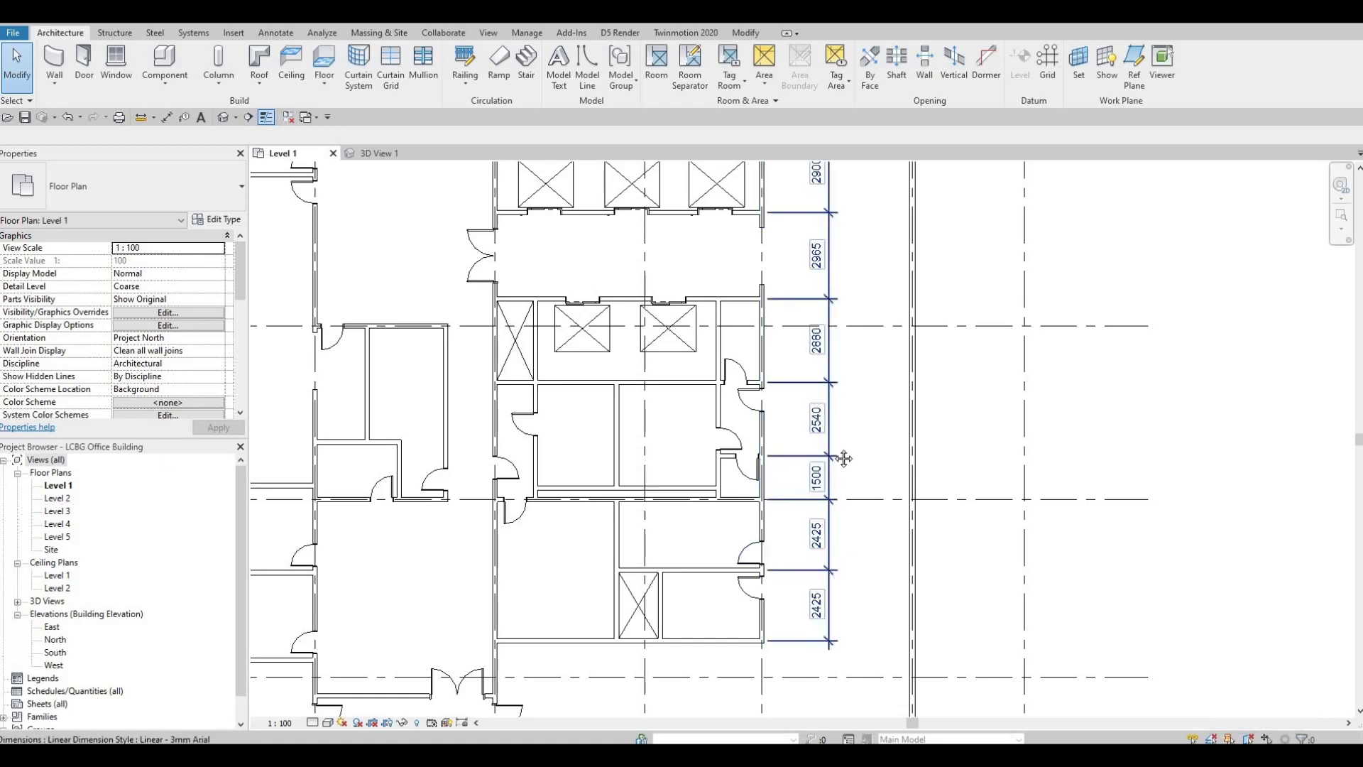
scroll(749, 510, "down", 3, "ctrl")
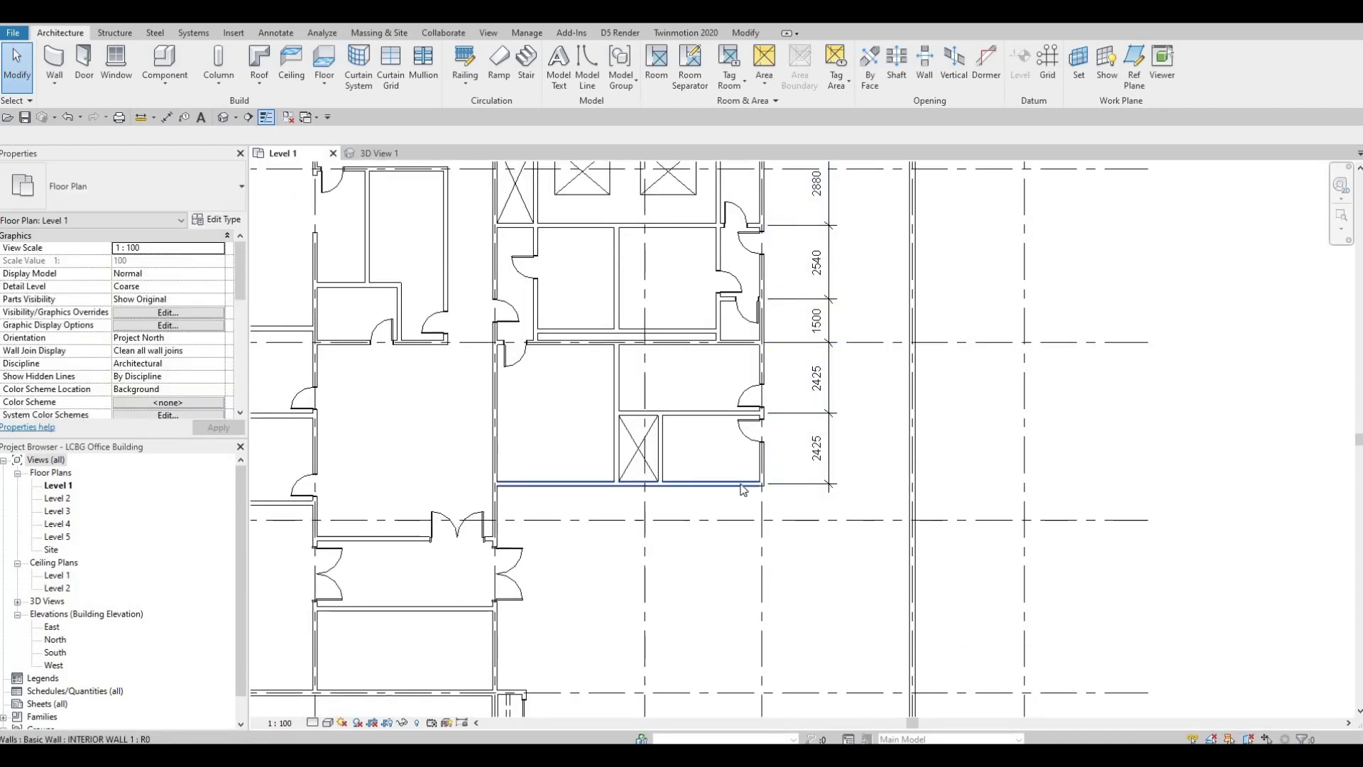
left_click(815, 491)
scroll(738, 485, "up", 2)
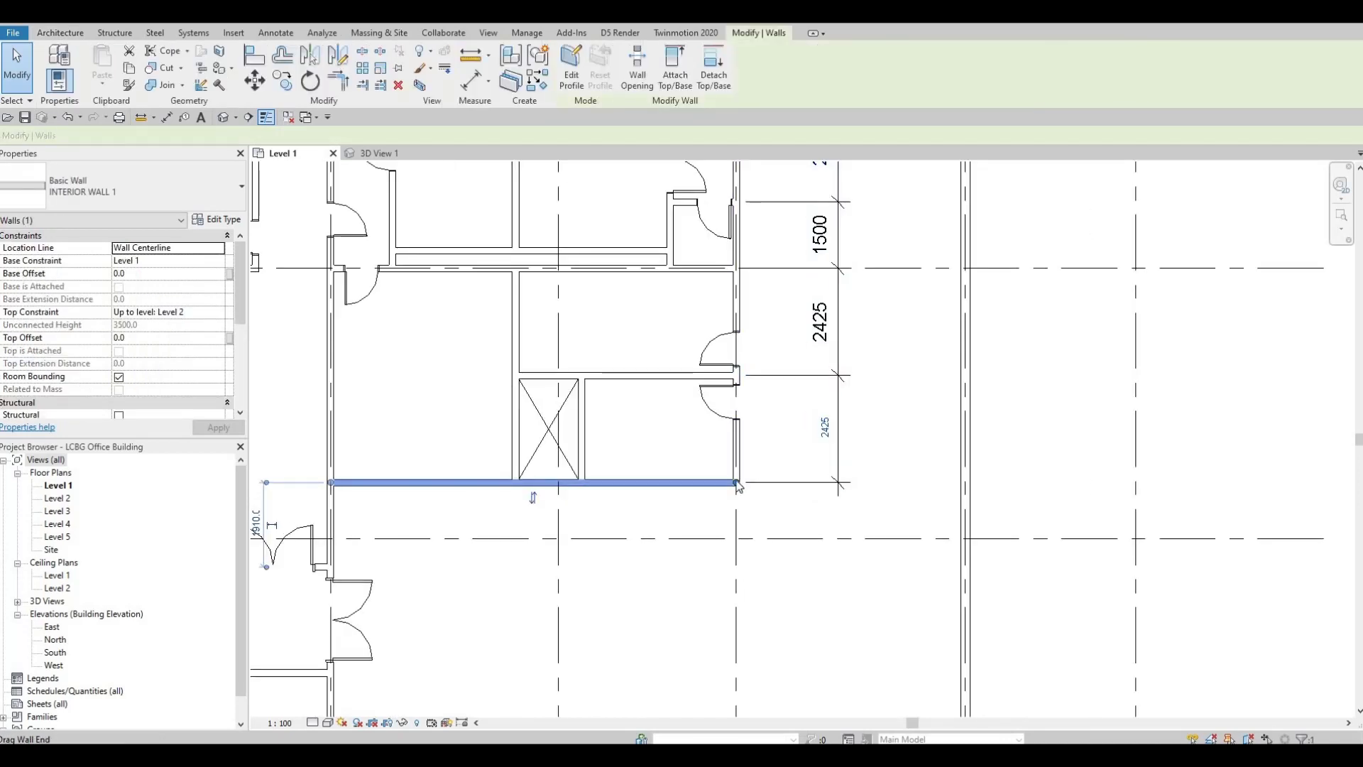
left_click_drag(840, 481, 897, 509)
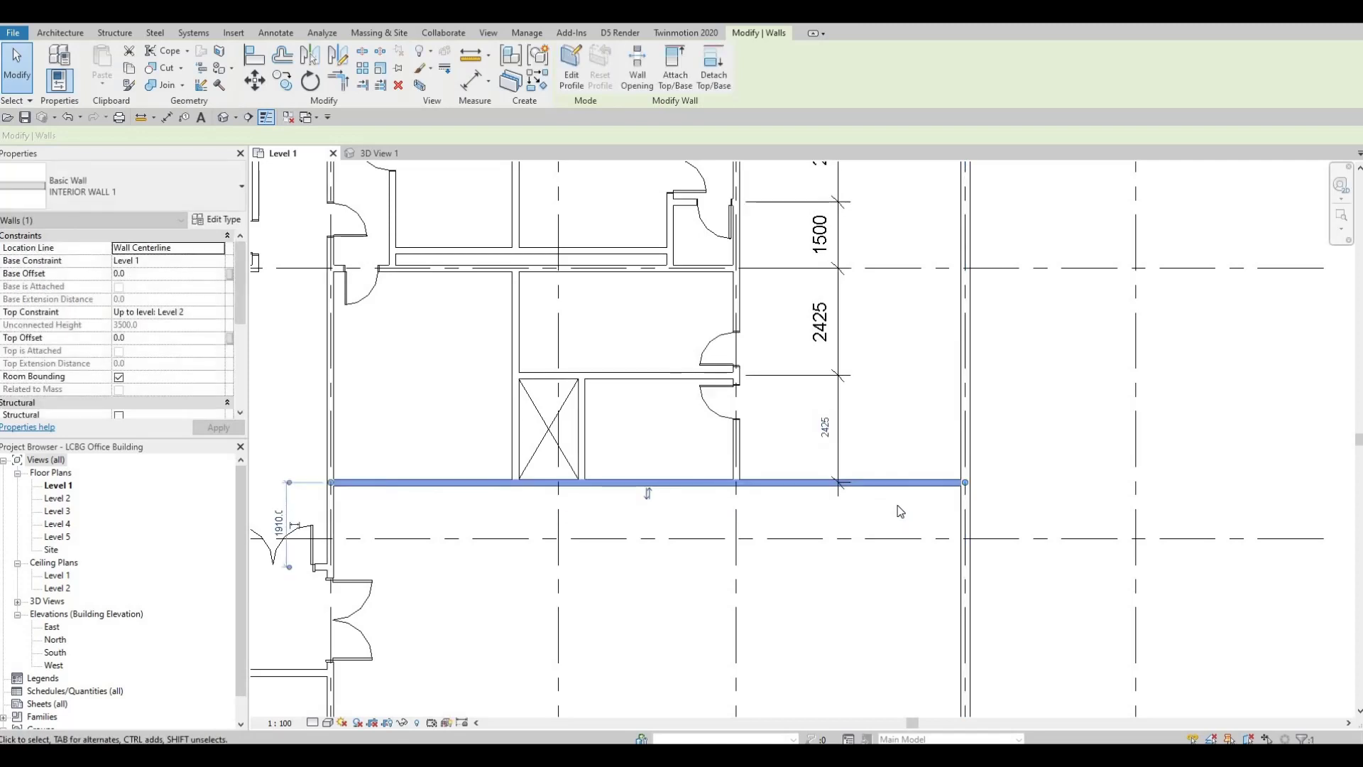
key("Escape")
key("Escape")
scroll(866, 501, "down", 2)
scroll(867, 501, "down", 4)
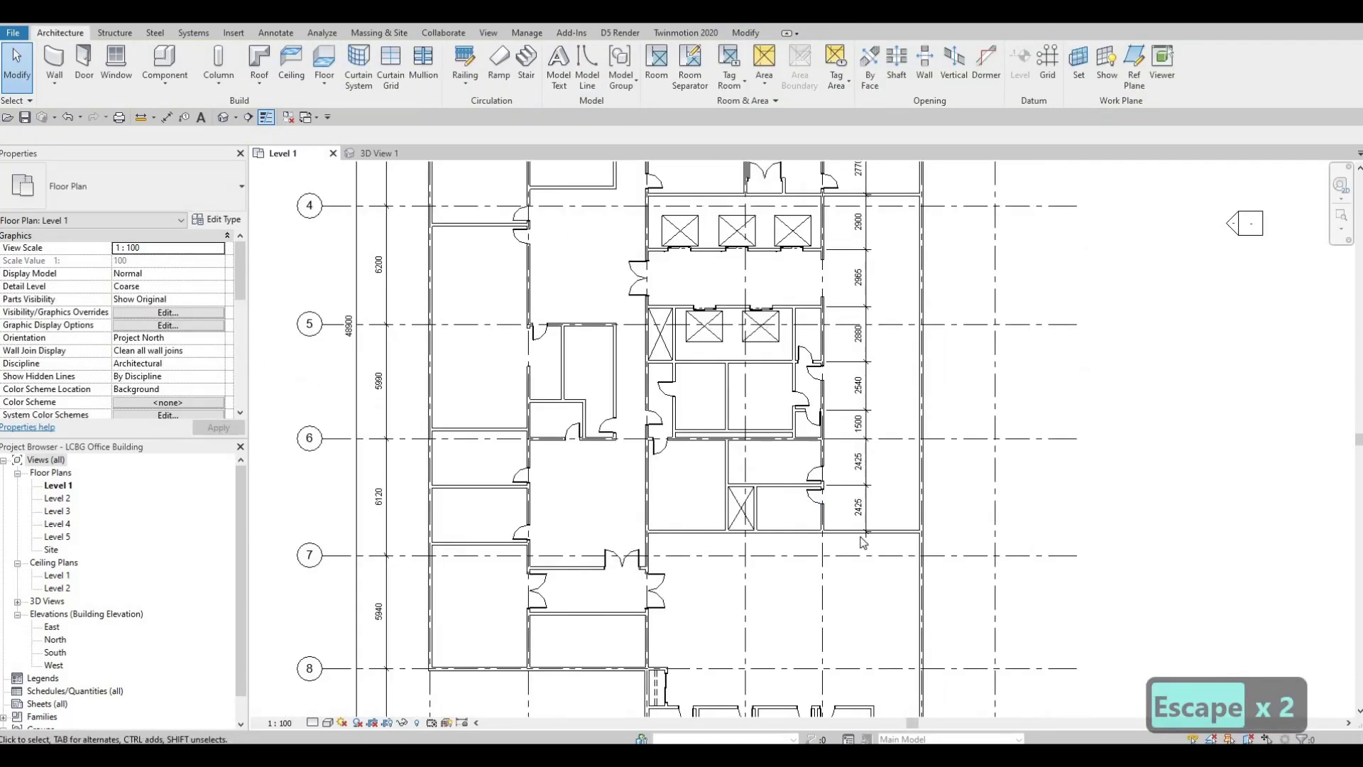
Review the full vertical dimension string along the core's east side and delete it
scroll(813, 390, "up", 3)
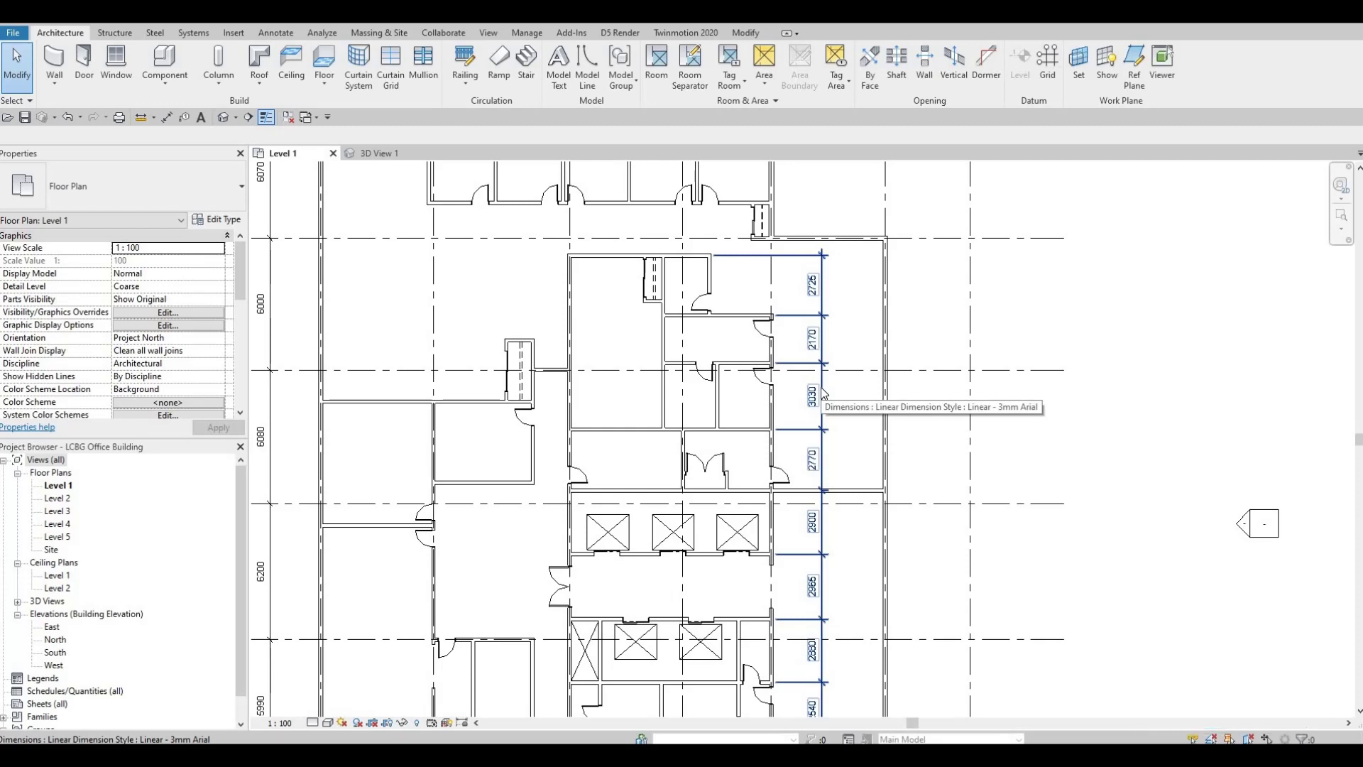
left_click(823, 393)
scroll(791, 483, "down", 1)
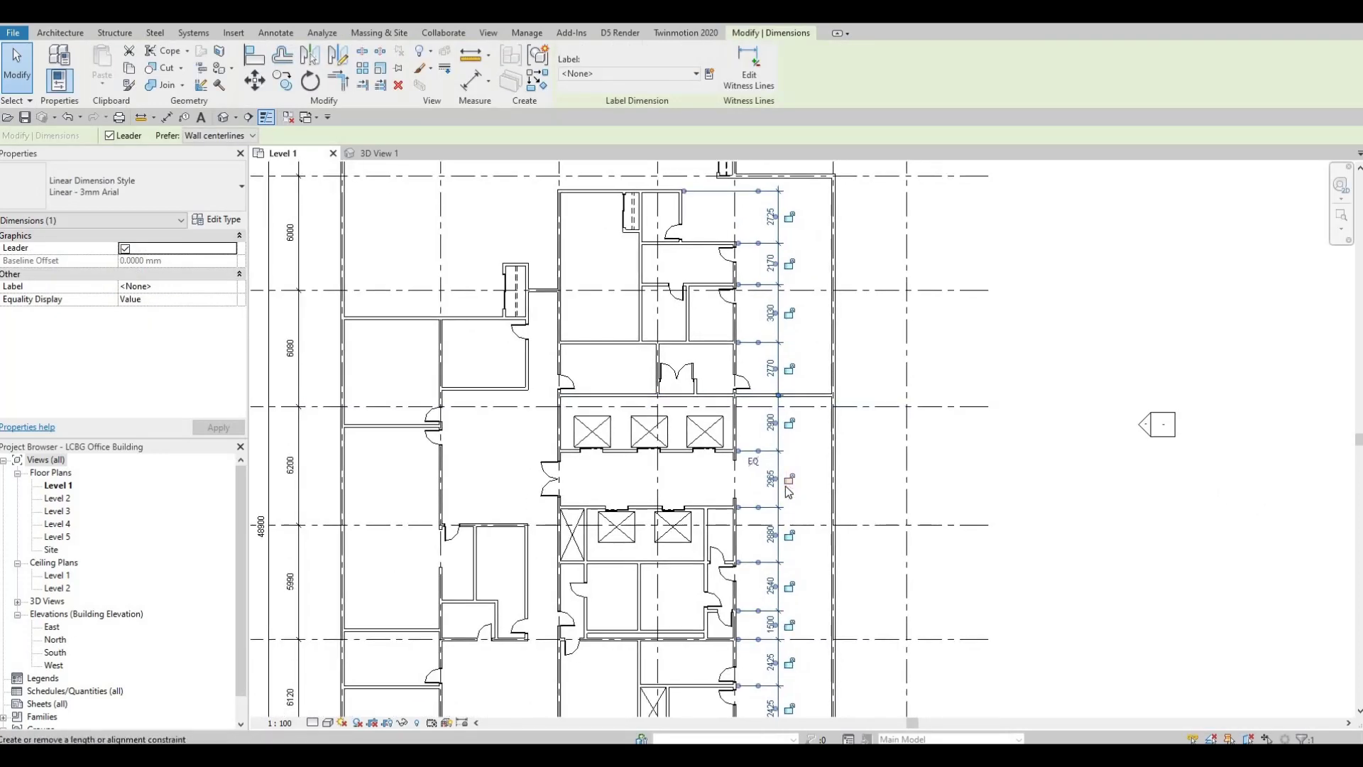
scroll(791, 497, "up", 2)
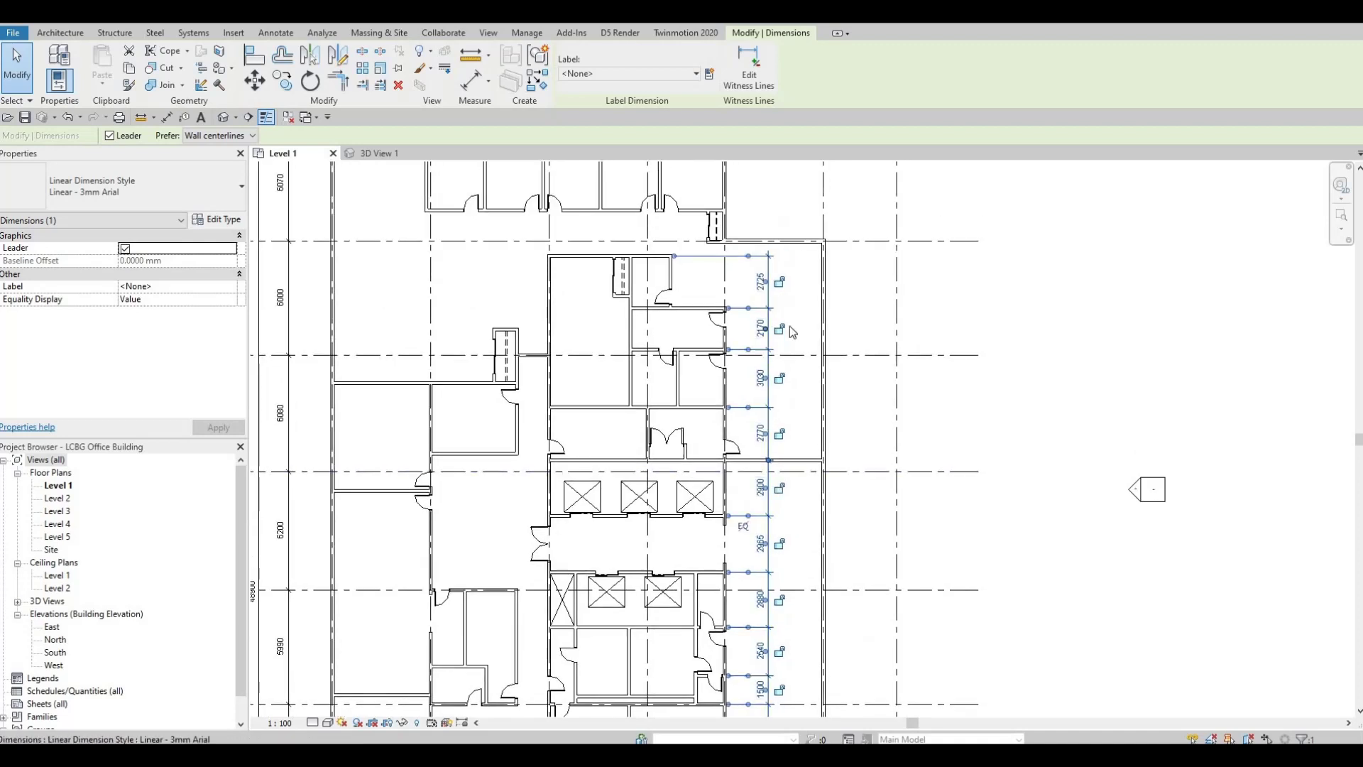
scroll(841, 487, "up", 2)
mouse_move(831, 423)
middle_mouse_down()
mouse_move(852, 484)
mouse_move(851, 348)
middle_mouse_up()
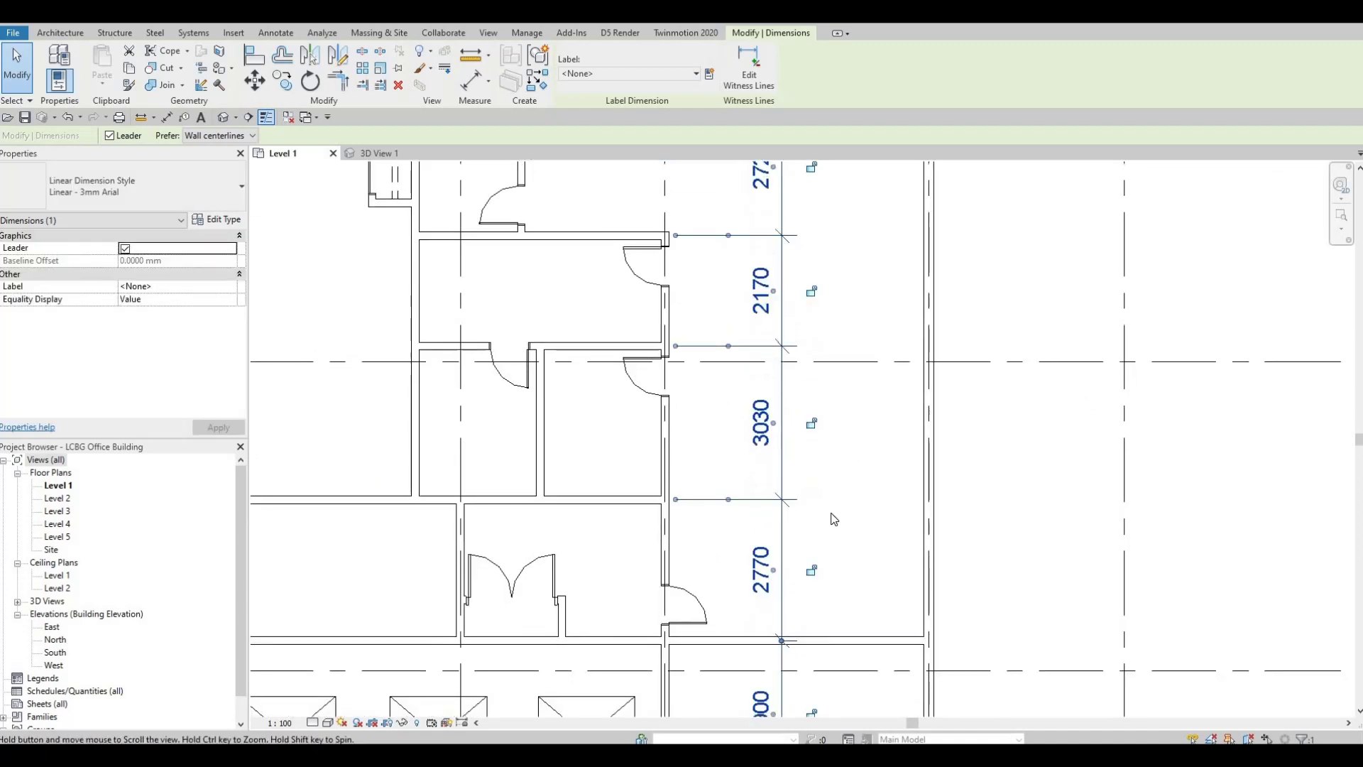
middle_click_drag(837, 568, 843, 402)
middle_click_drag(838, 529, 839, 384)
middle_click_drag(852, 603, 855, 363)
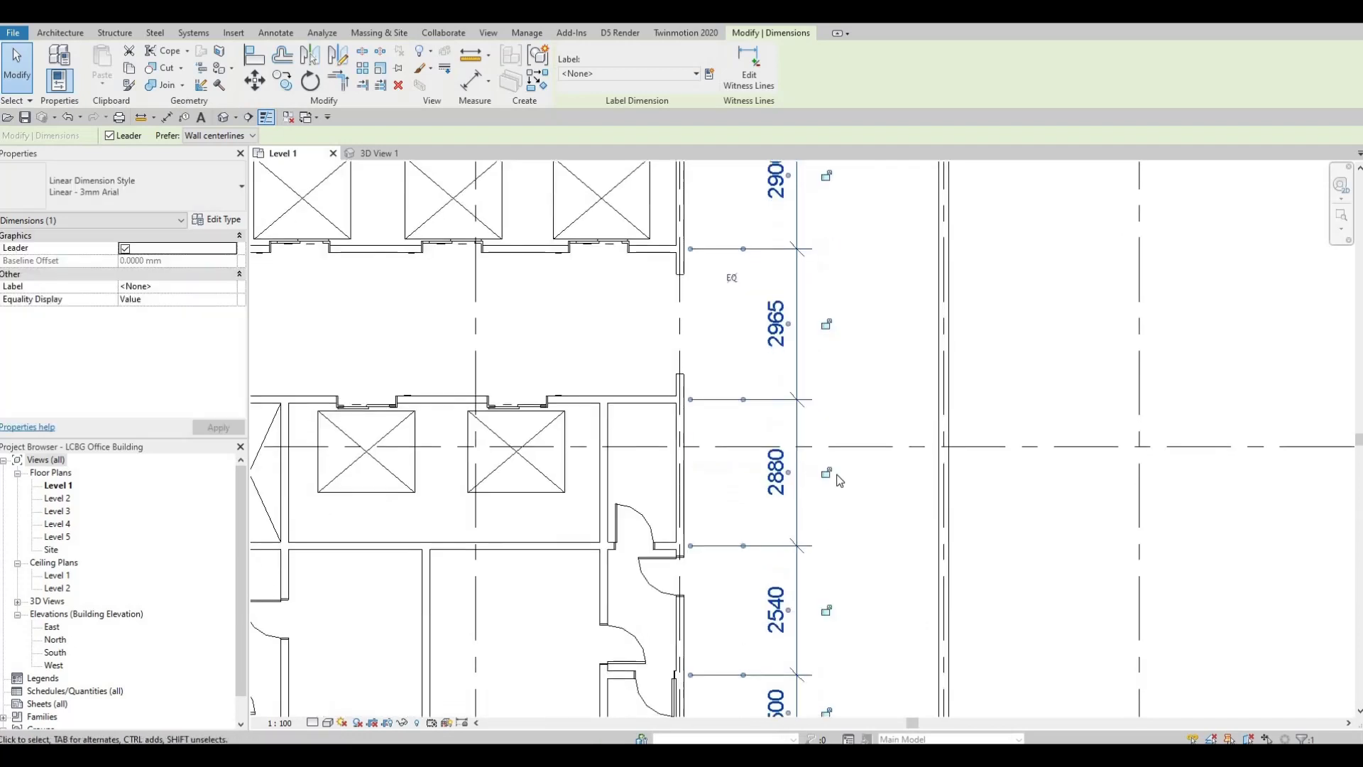
middle_click_drag(831, 454, 836, 302)
middle_click_drag(835, 532, 841, 398)
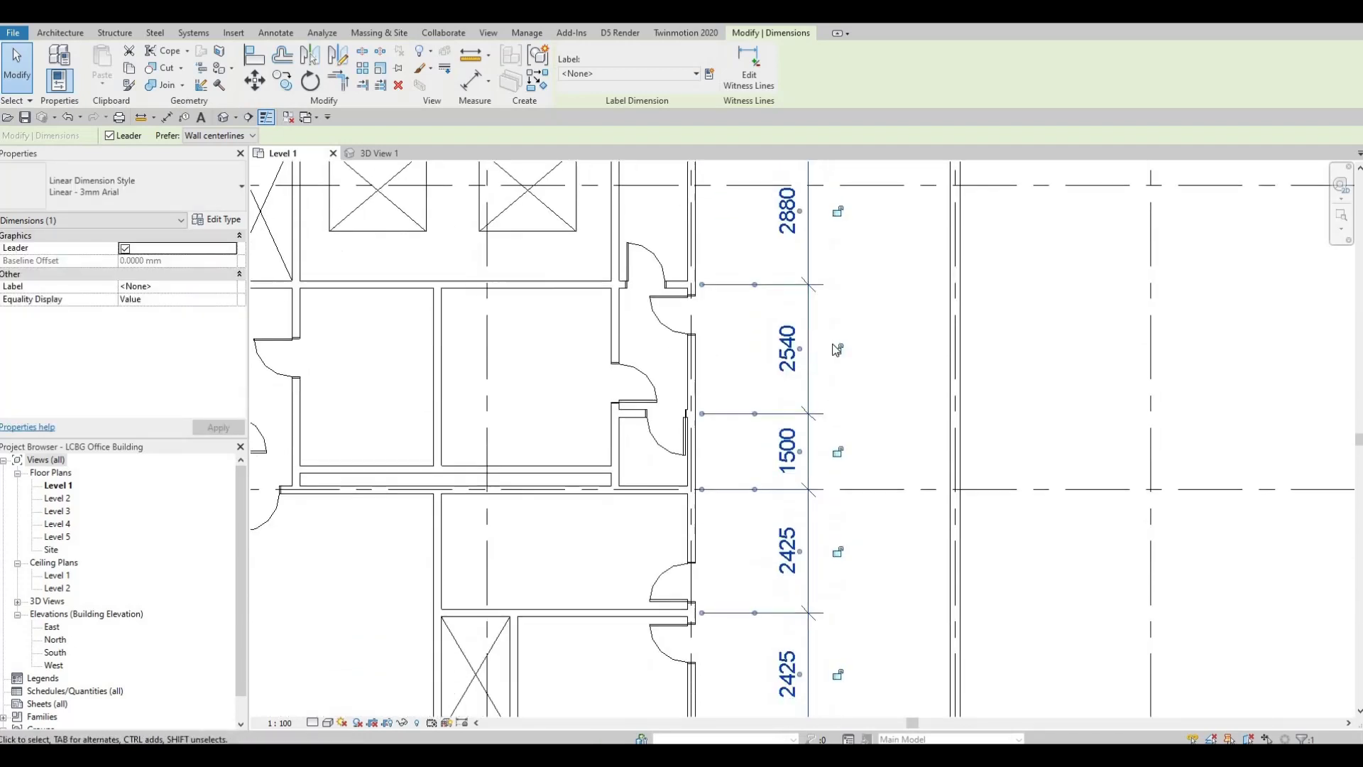
middle_click_drag(866, 484, 877, 298)
mouse_move(887, 516)
middle_mouse_down()
mouse_move(894, 440)
mouse_move(893, 486)
middle_mouse_up()
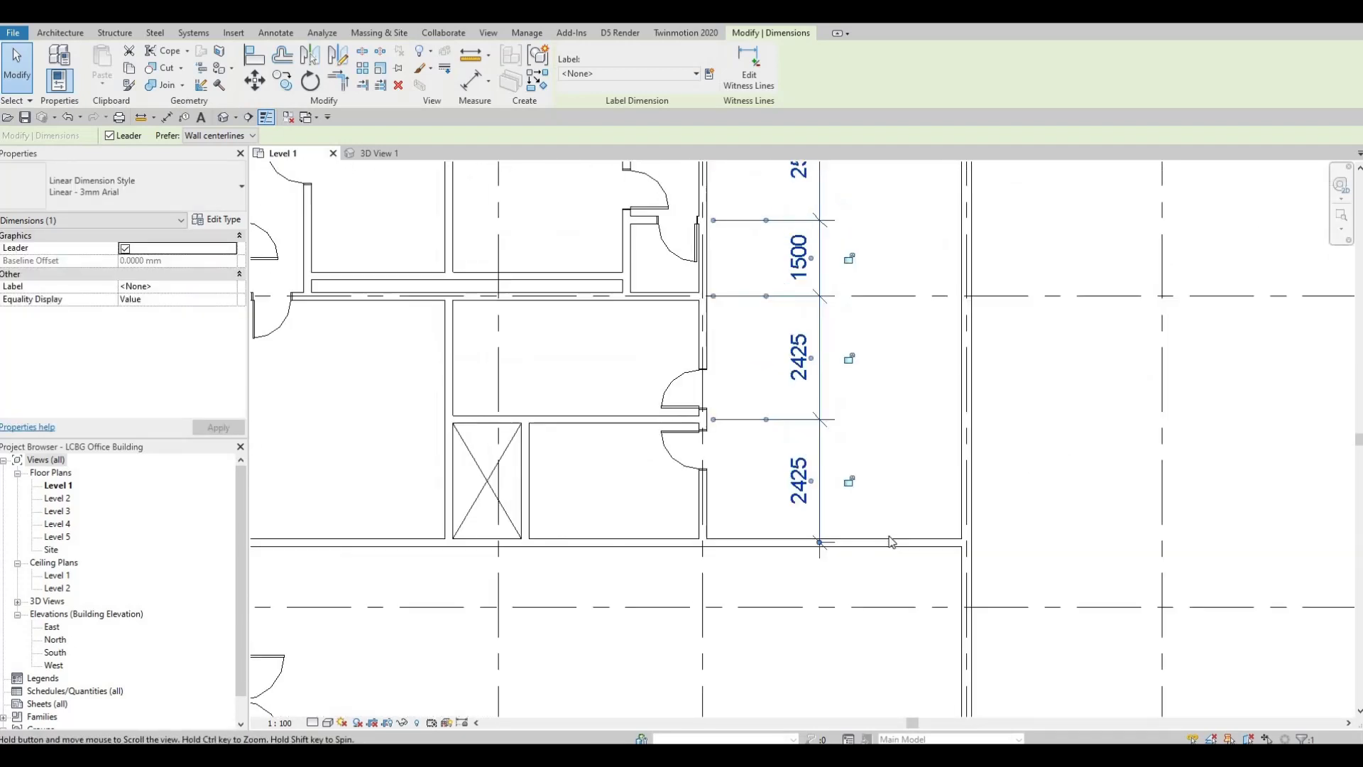
scroll(890, 529, "down", 2)
scroll(890, 530, "down", 1)
middle_click_drag(901, 398, 890, 530)
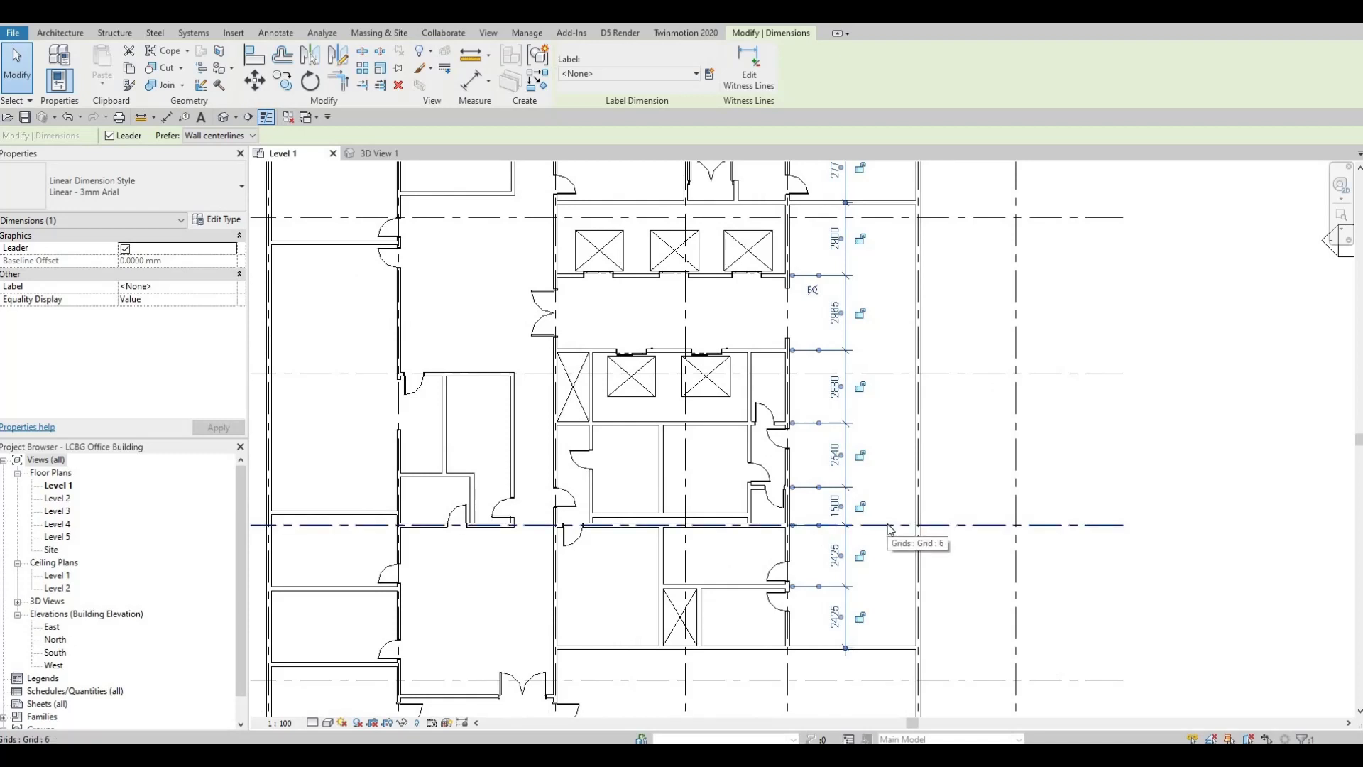
key("Delete")
scroll(846, 525, "down", 1)
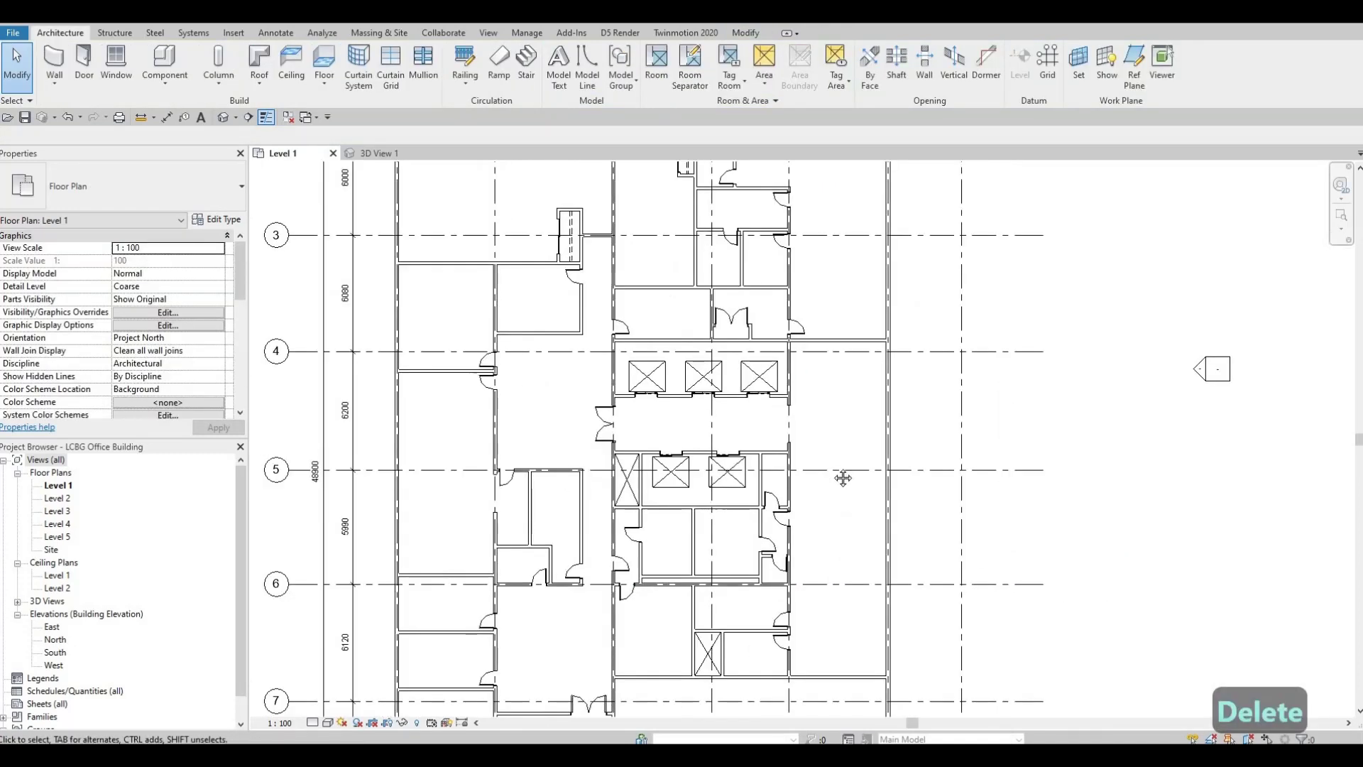
middle_click_drag(846, 476, 834, 360)
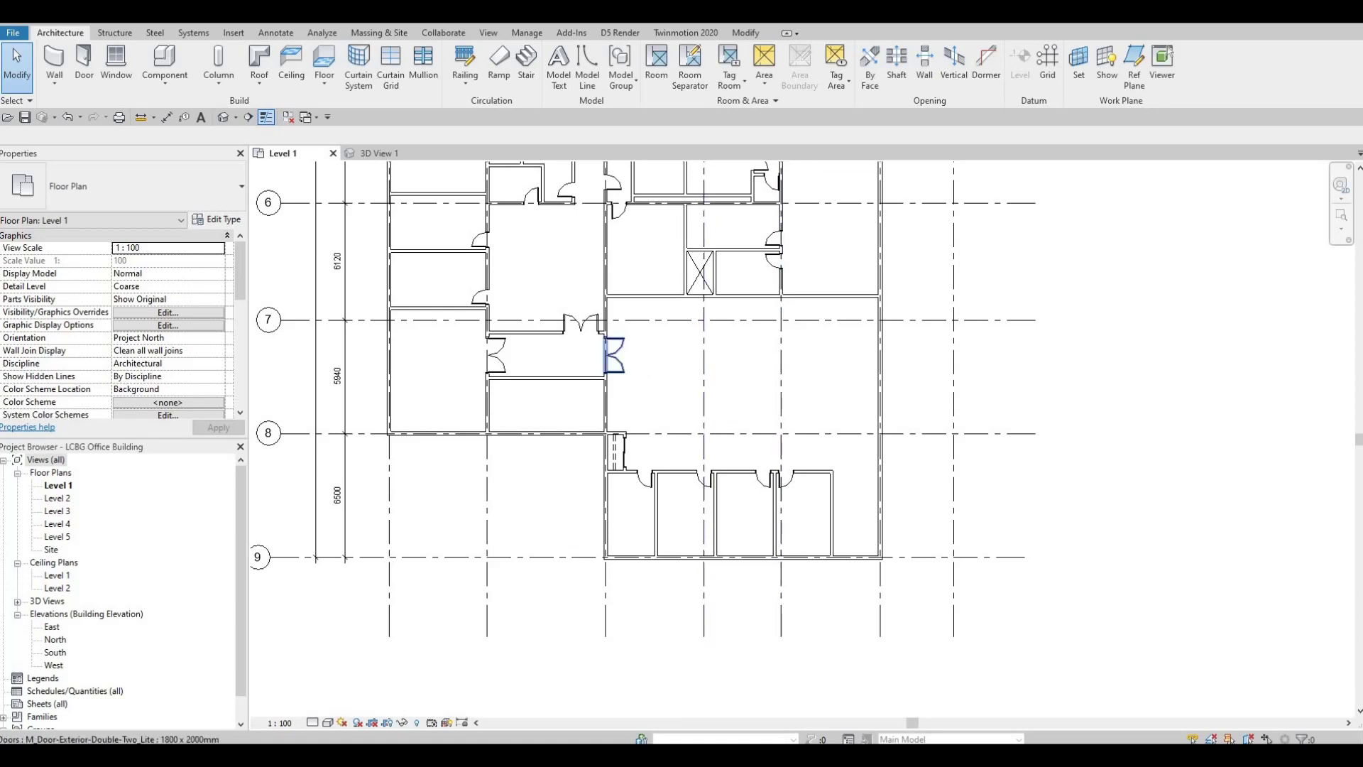
middle_click_drag(637, 367, 640, 371)
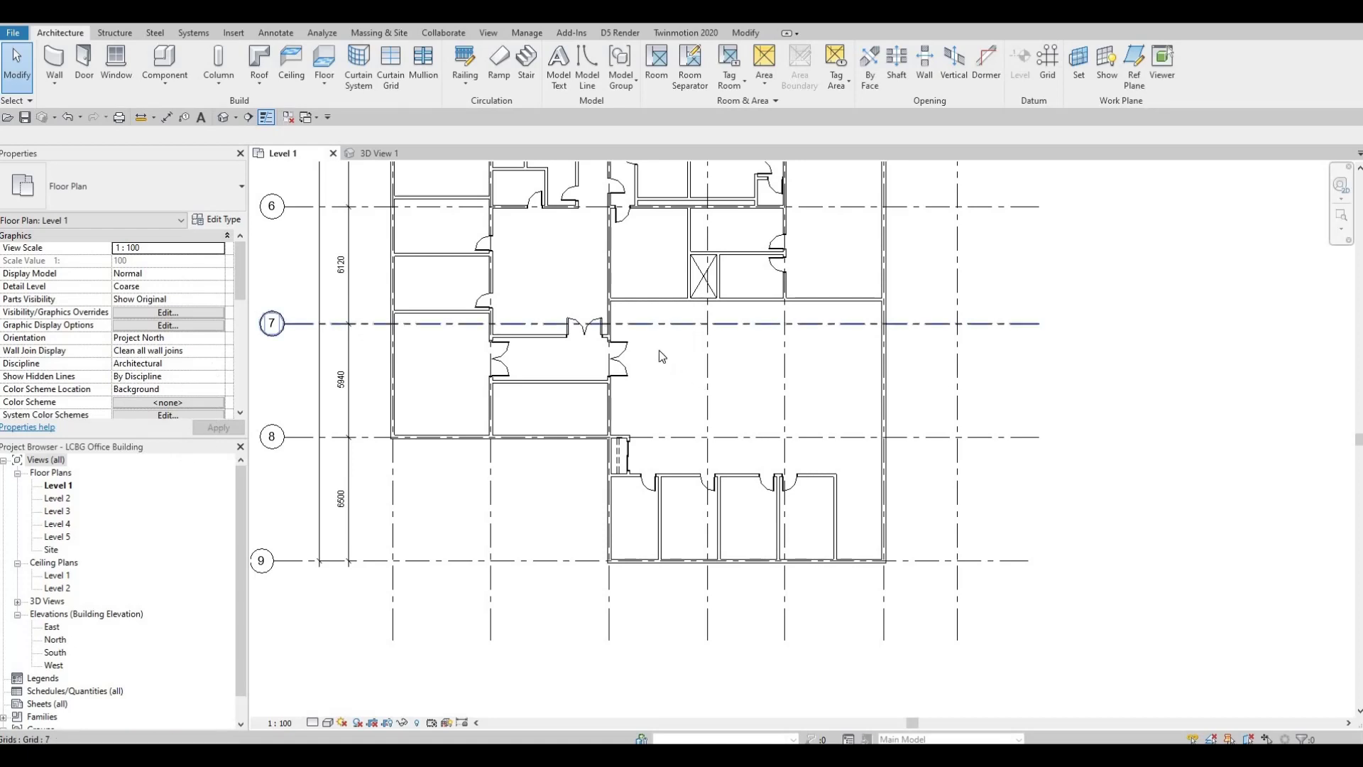
middle_click_drag(661, 355, 657, 383)
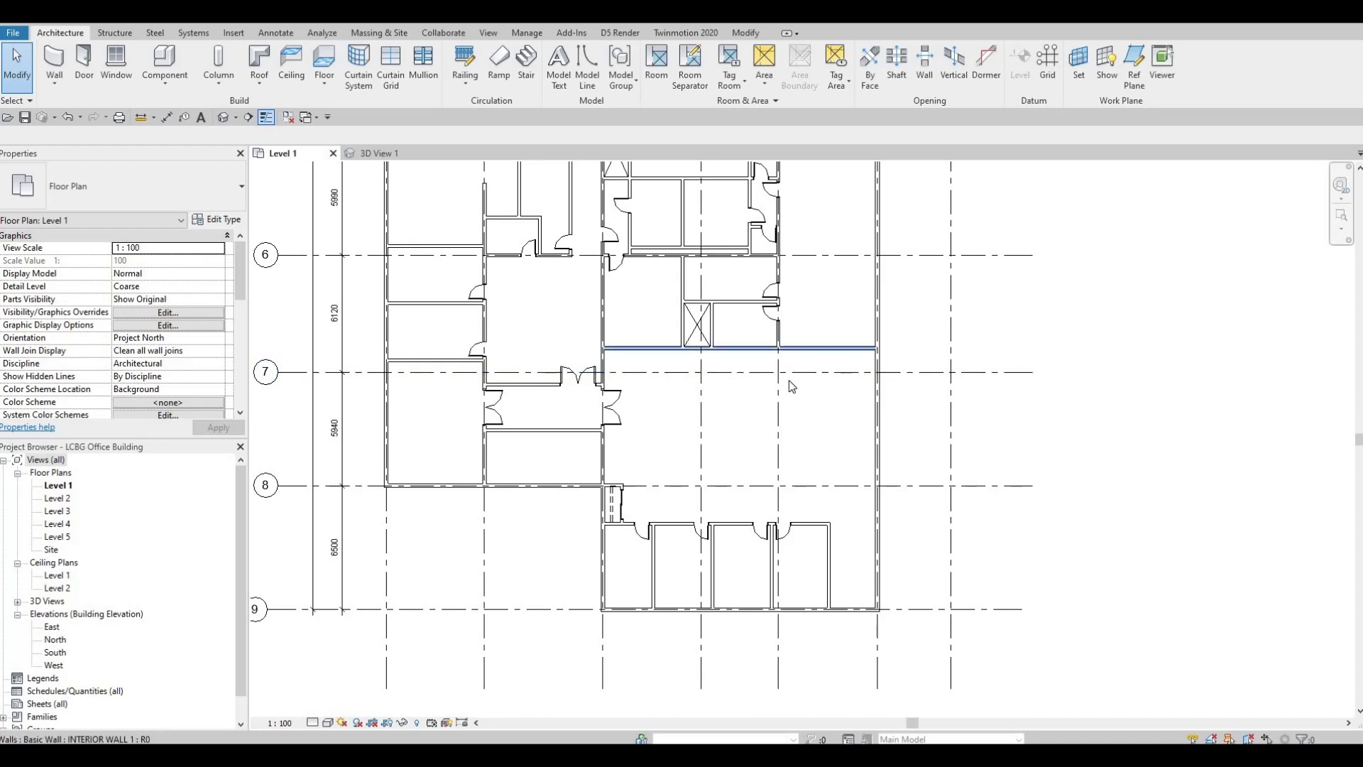
Extend the core's east interior wall on grid E southward past grid 7 into the open area
scroll(777, 332, "up", 4)
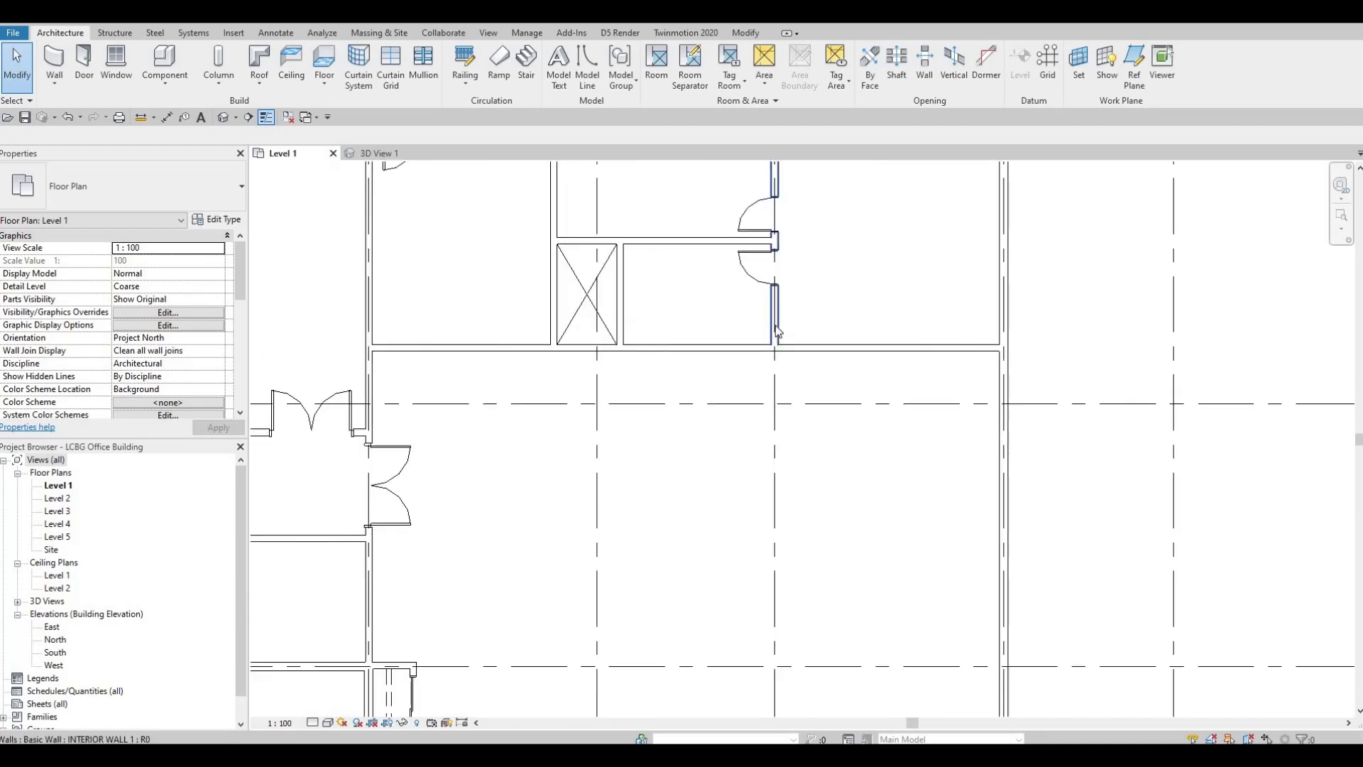
left_click(777, 333)
left_click_drag(775, 347, 792, 506)
scroll(775, 485, "down", 4)
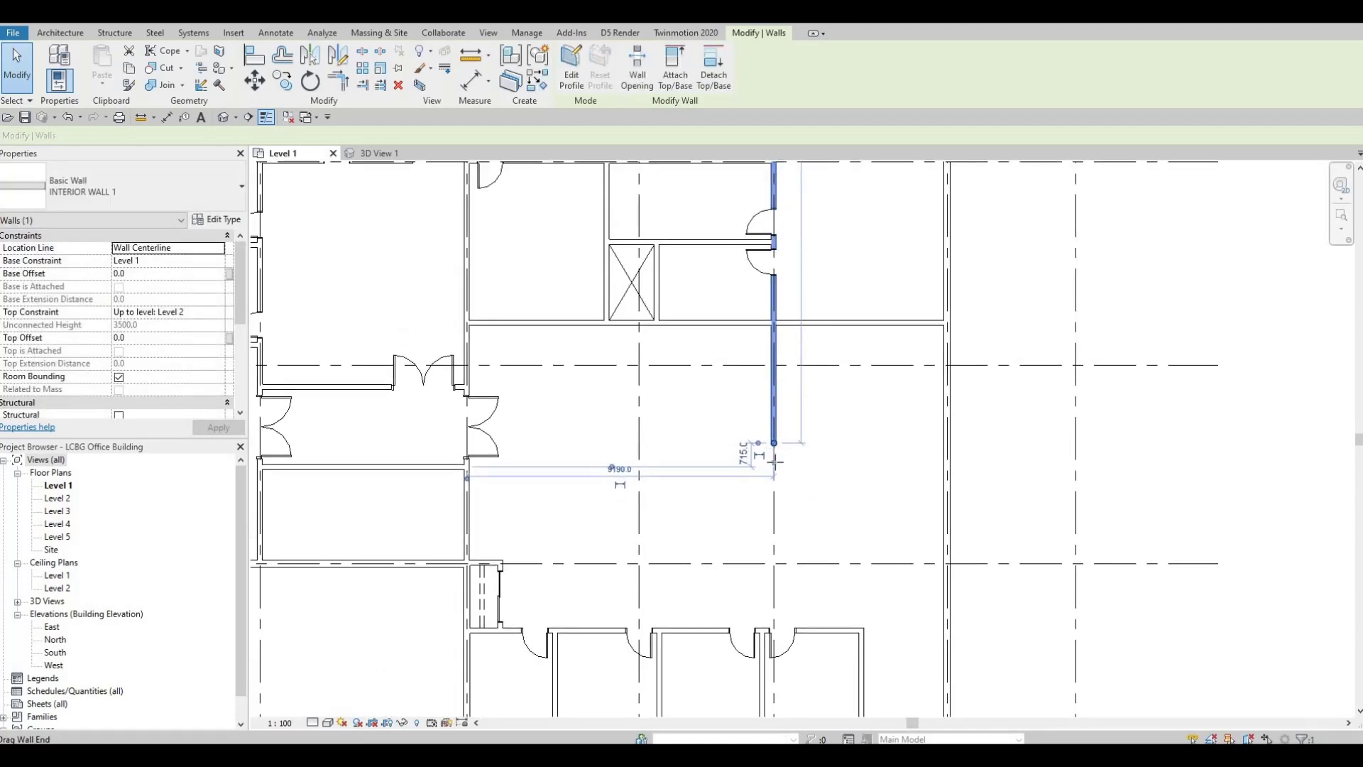
key("r")
key("s")
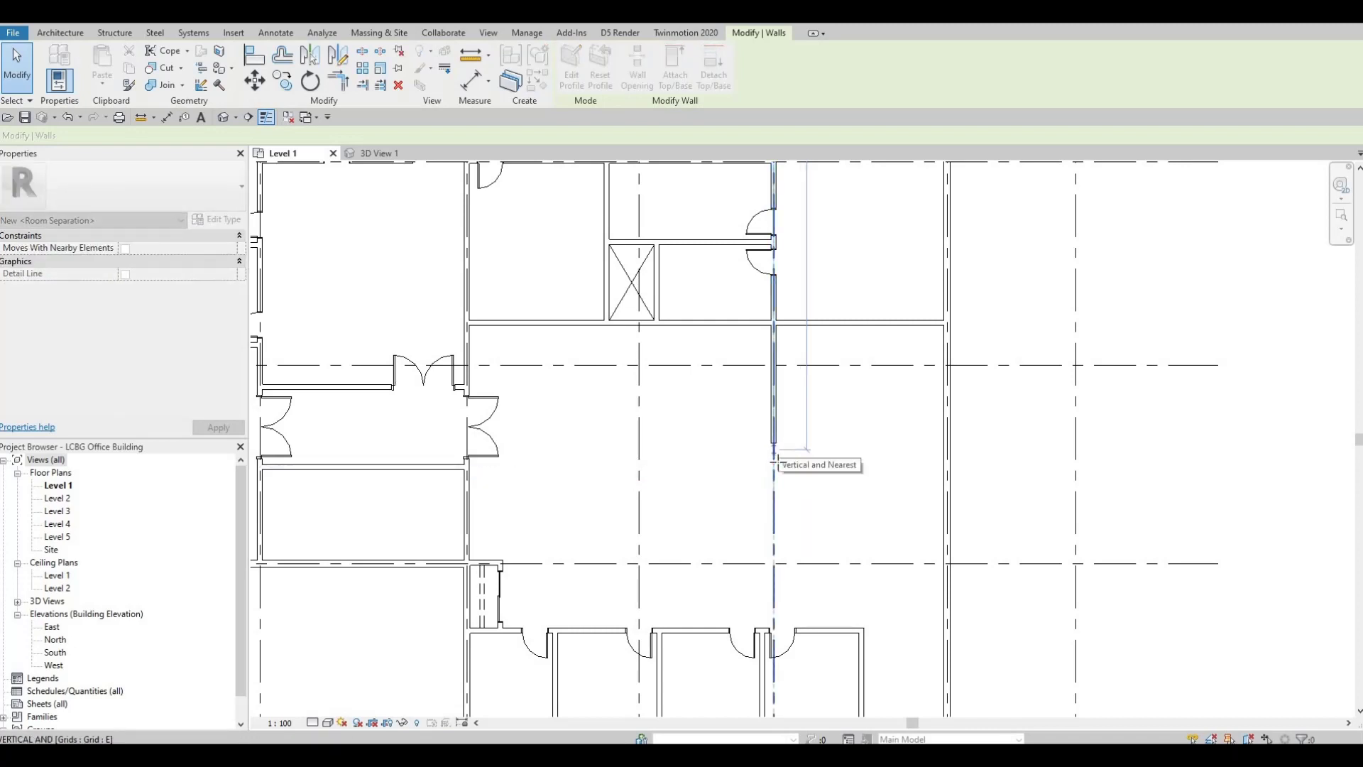
key("Escape")
left_click(778, 454)
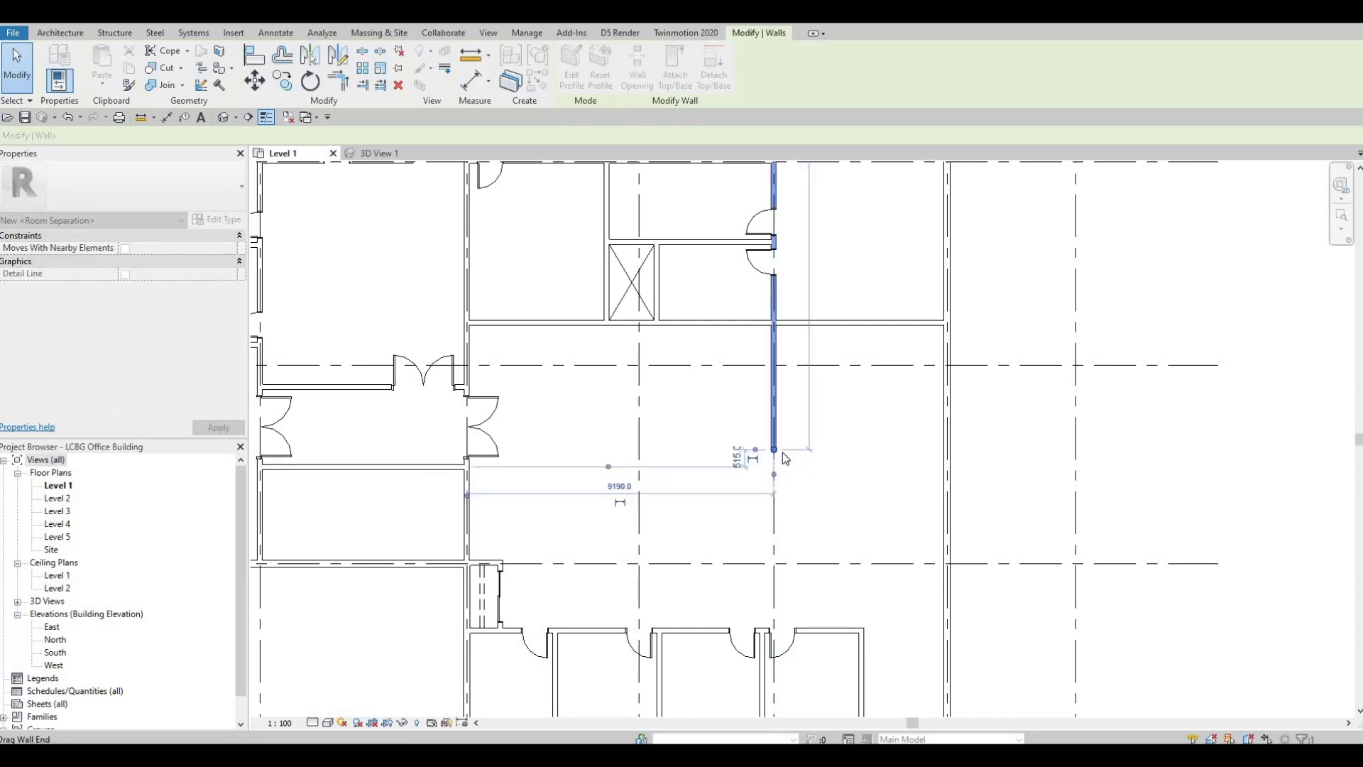
scroll(781, 459, "down", 3)
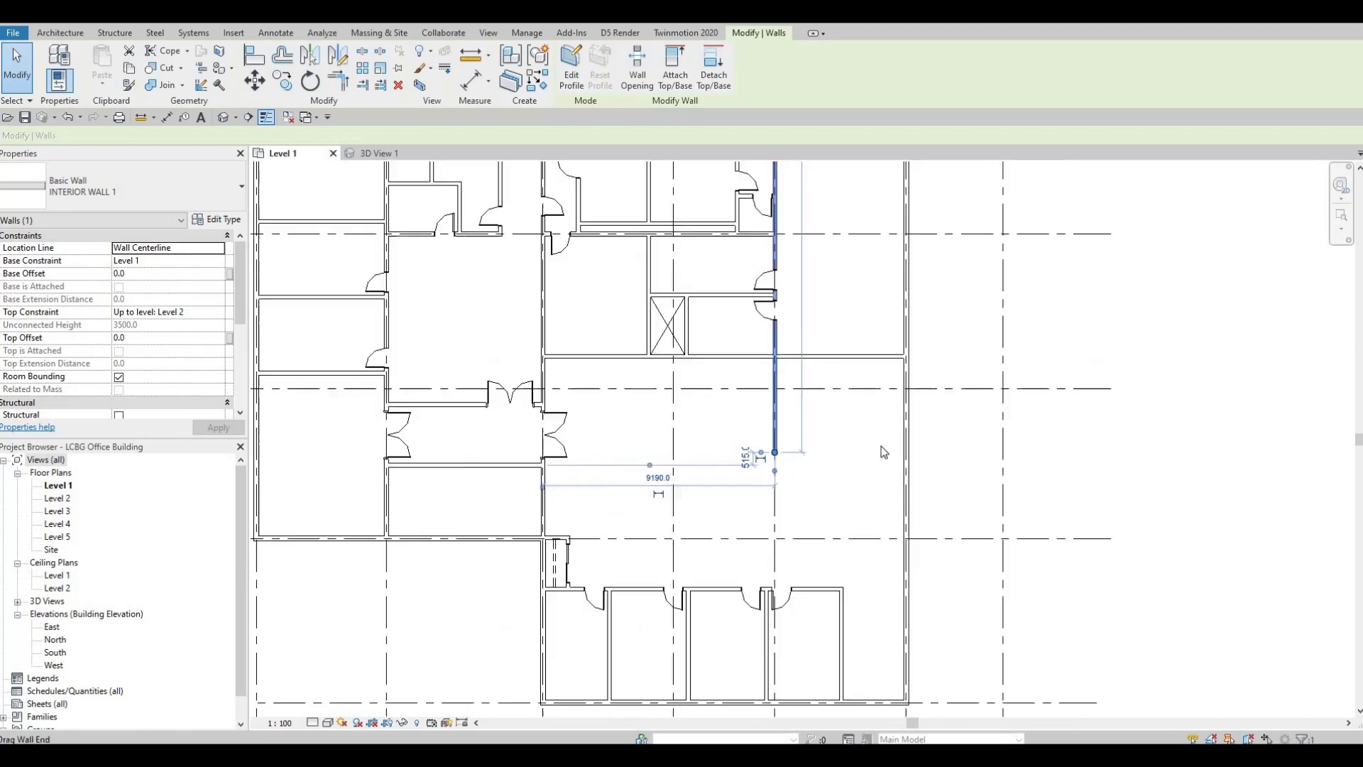
scroll(934, 447, "up", 4)
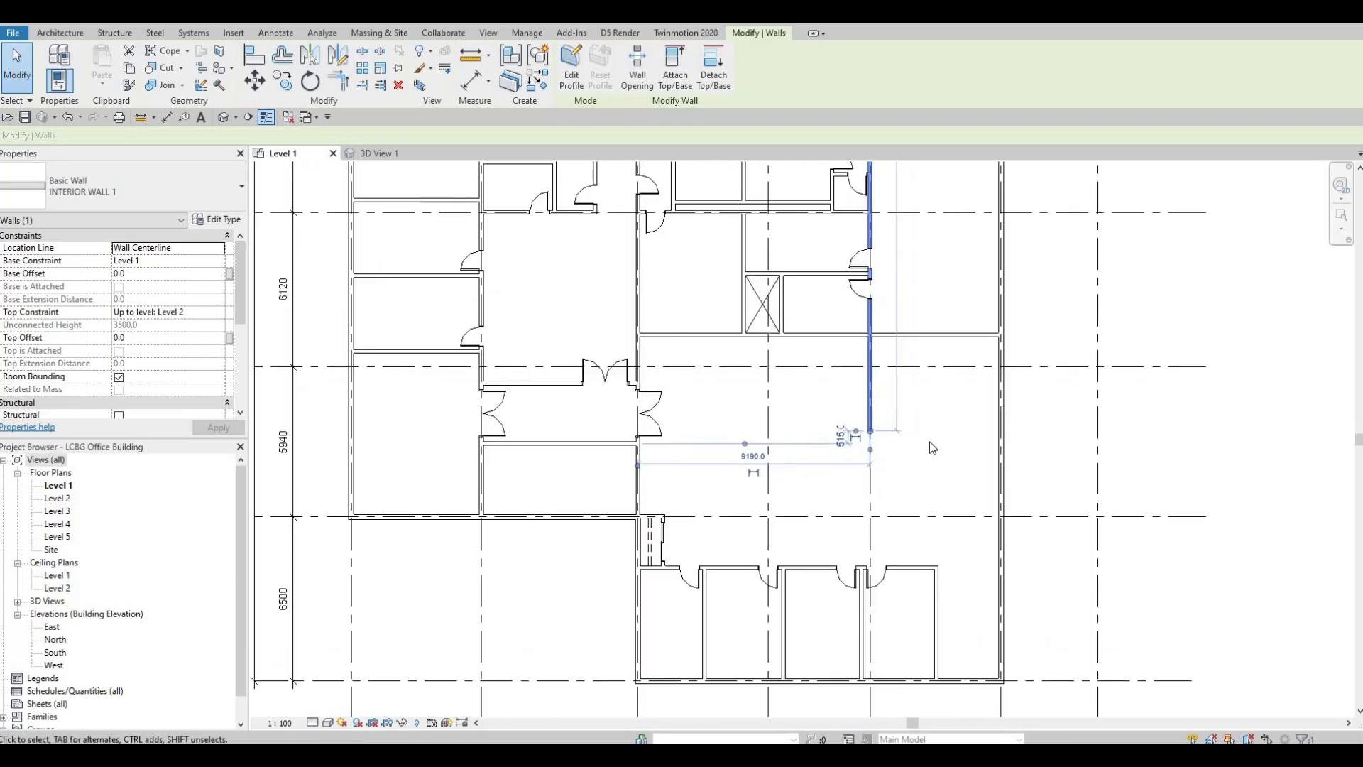
Draw an INTERIOR WALL 1 wall about 5190 mm long from the east exterior wall to grid E, aligned with the double-door vestibule's south wall
left_click(522, 257)
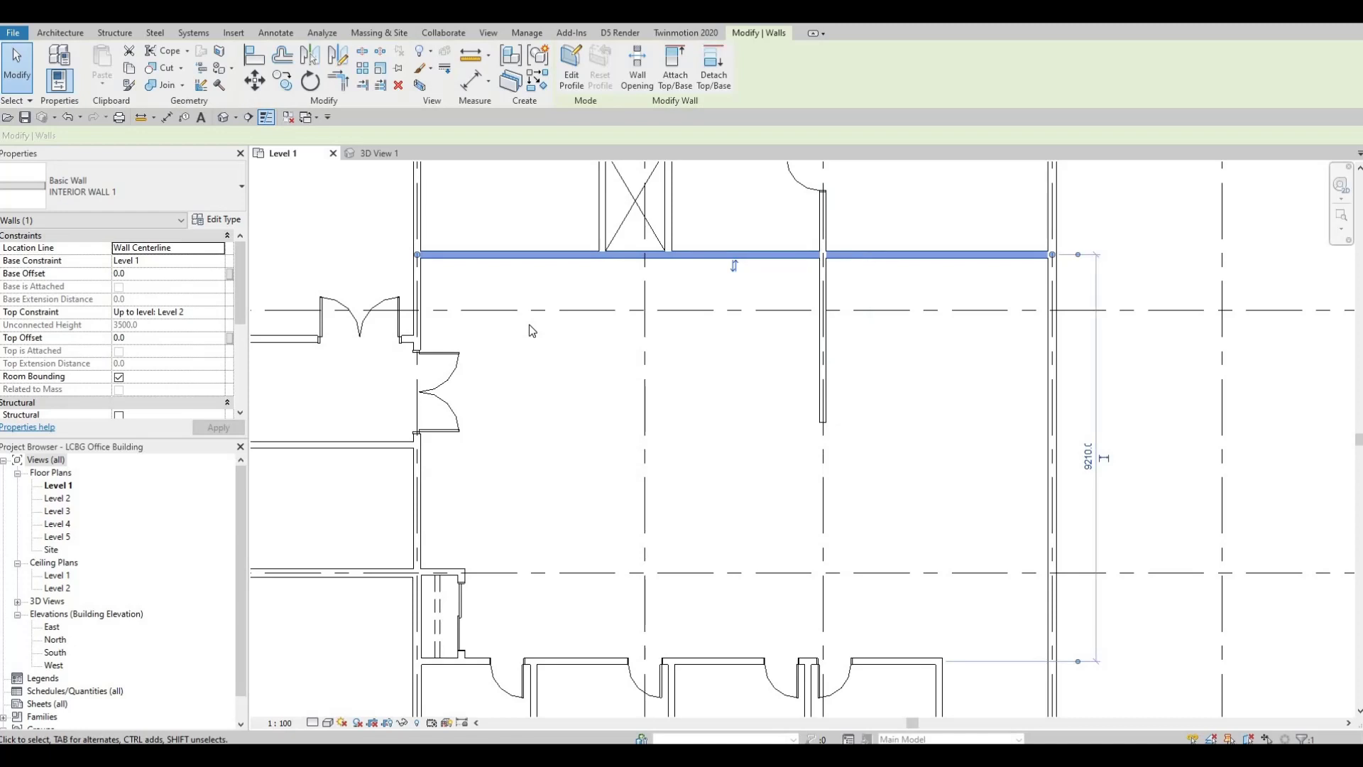
key("w")
key("a")
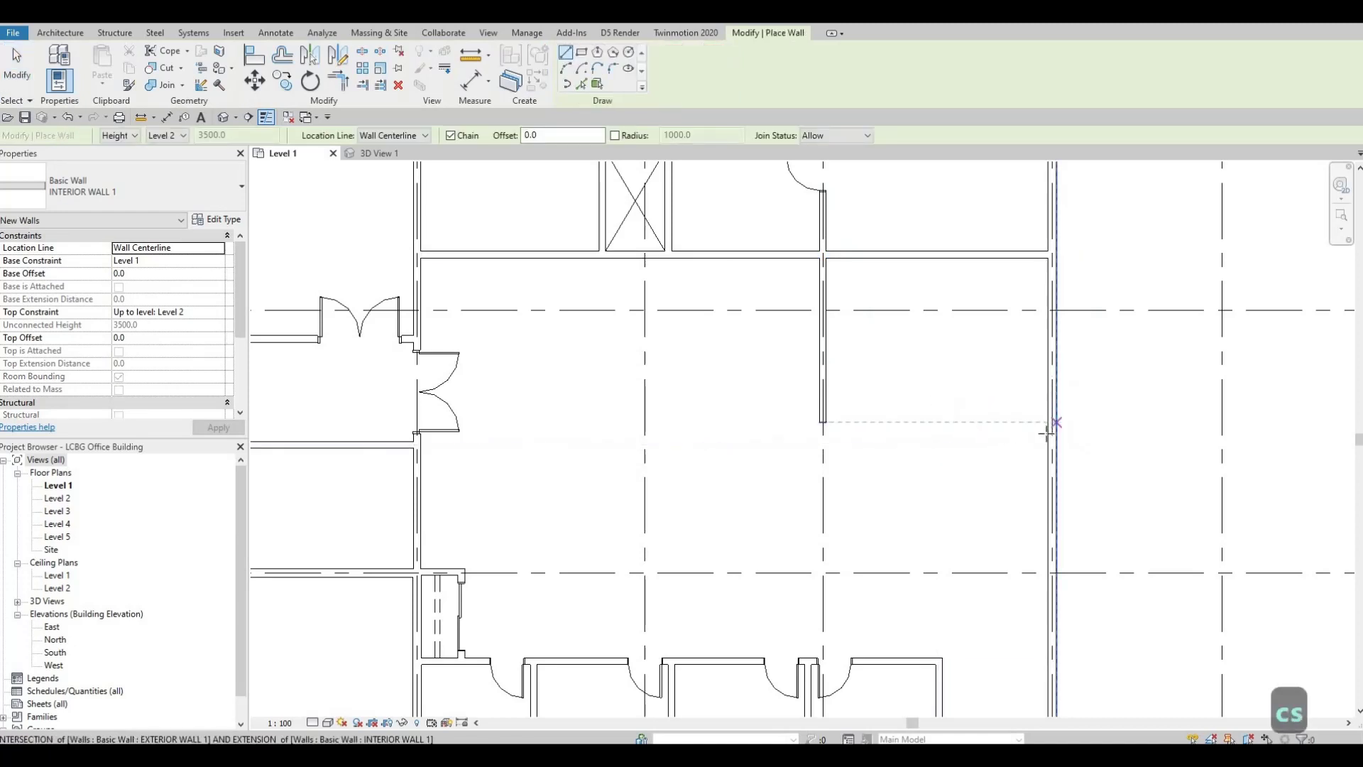
left_click(1047, 422)
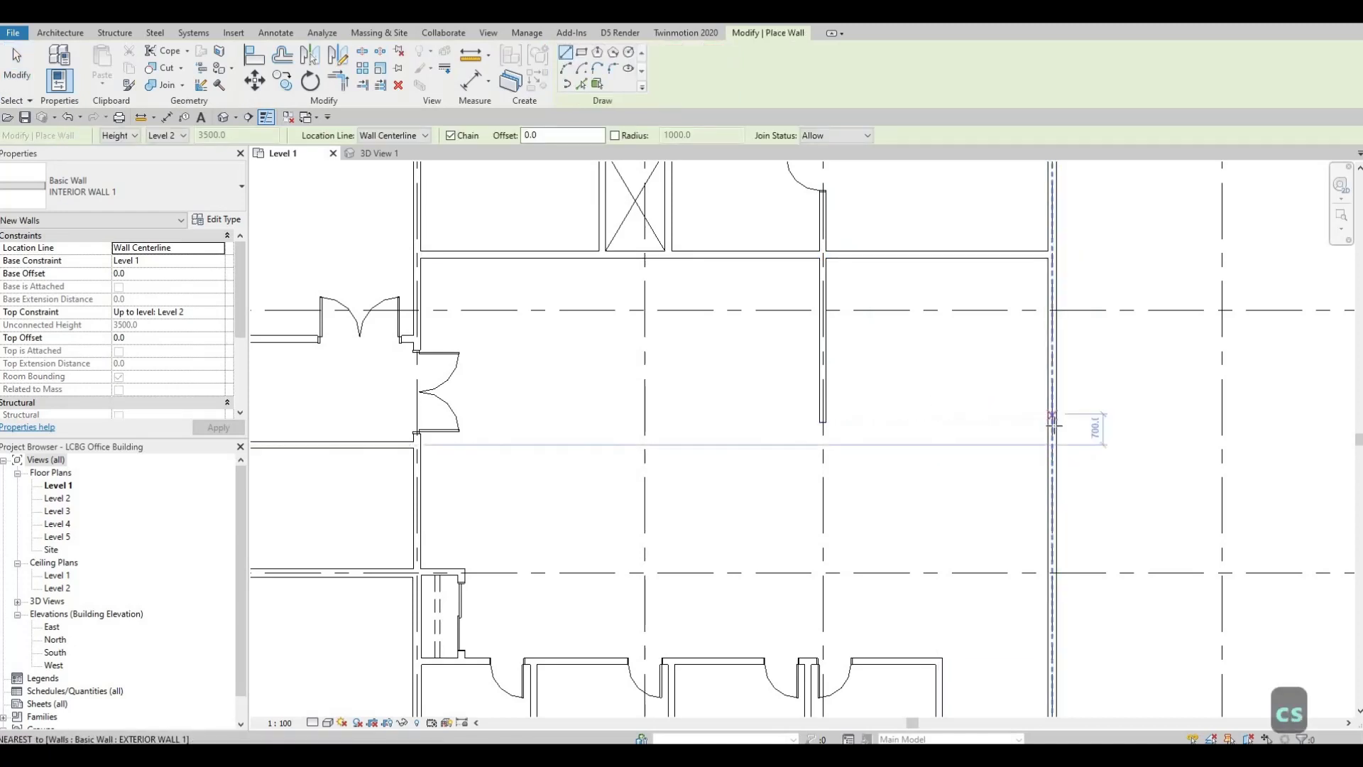
left_click(1052, 445)
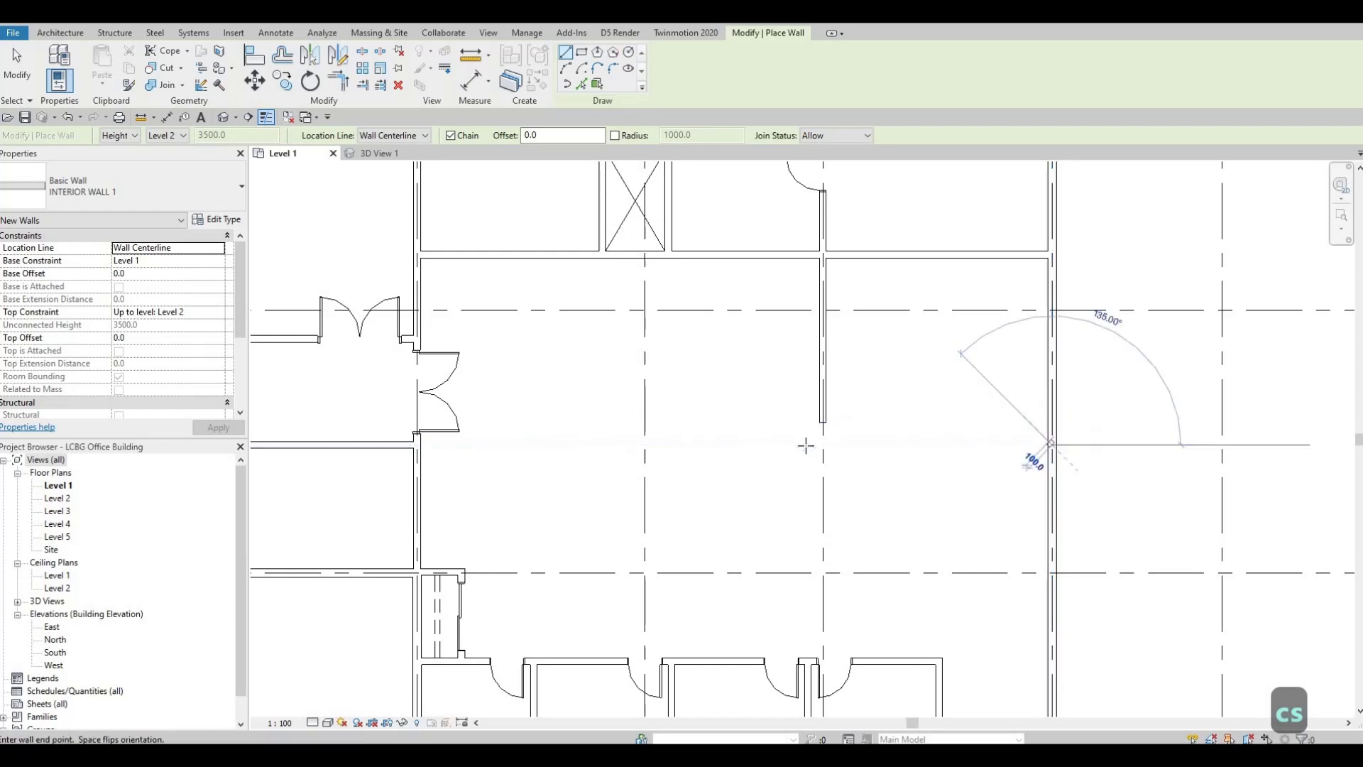
left_click(841, 455)
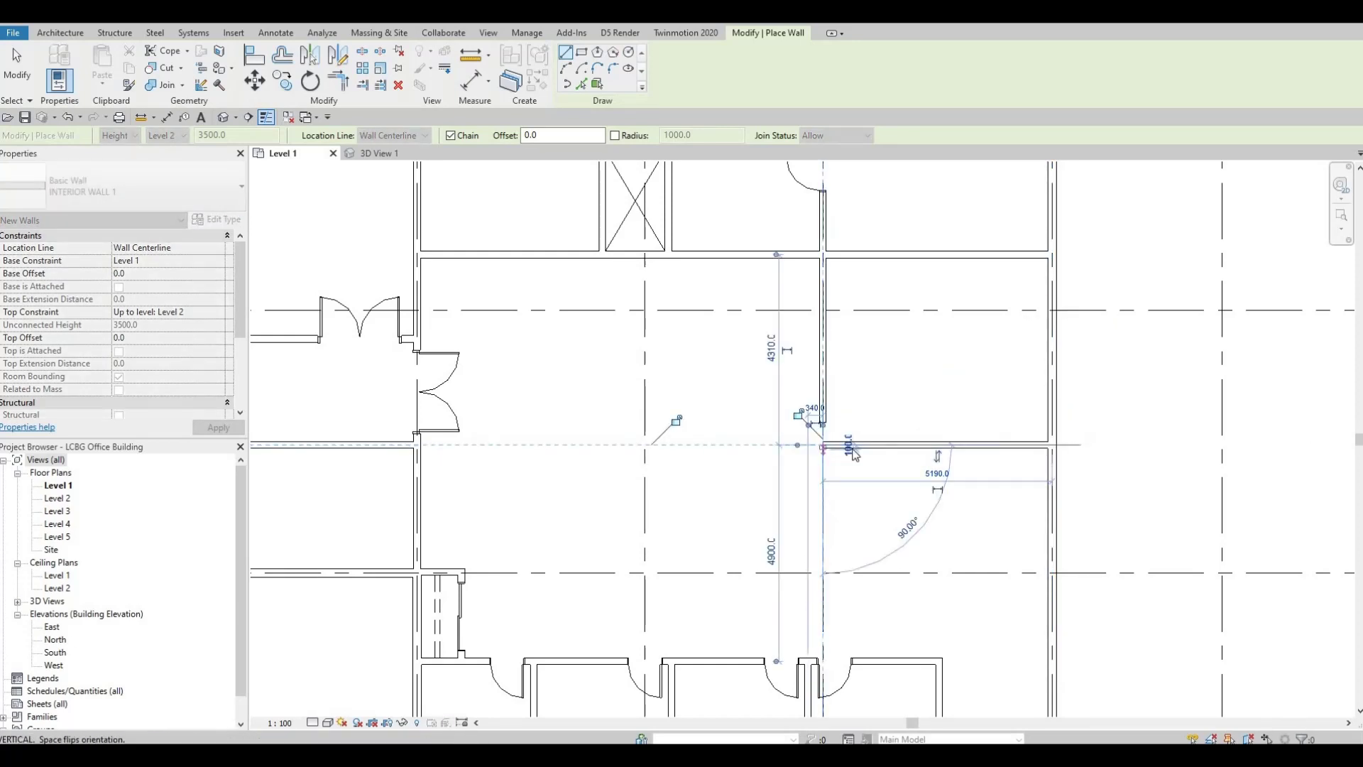
key("Escape")
key("Escape")
key("Escape")
Trim the new horizontal wall and the extended grid E wall to meet in a corner
key("t")
key("r")
left_click(843, 446)
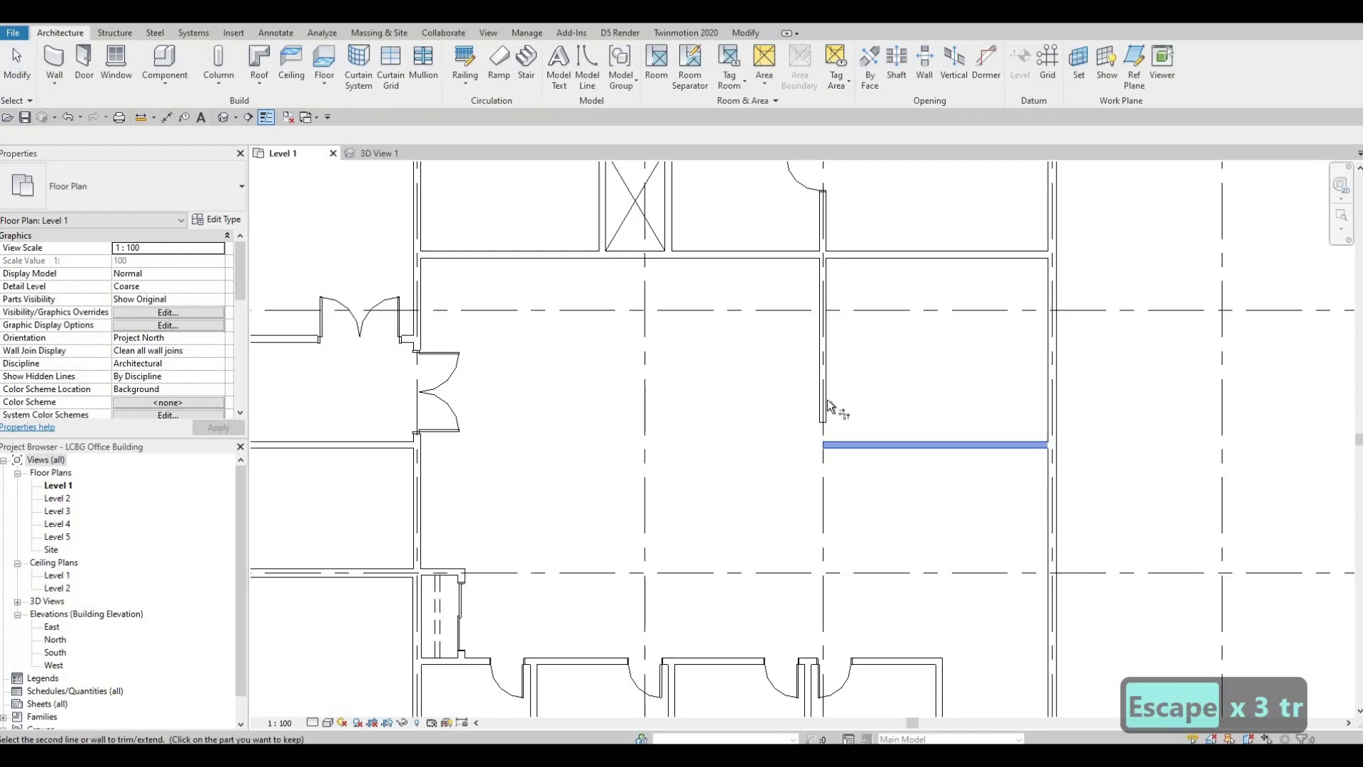
left_click(826, 399)
scroll(1123, 393, "down", 3)
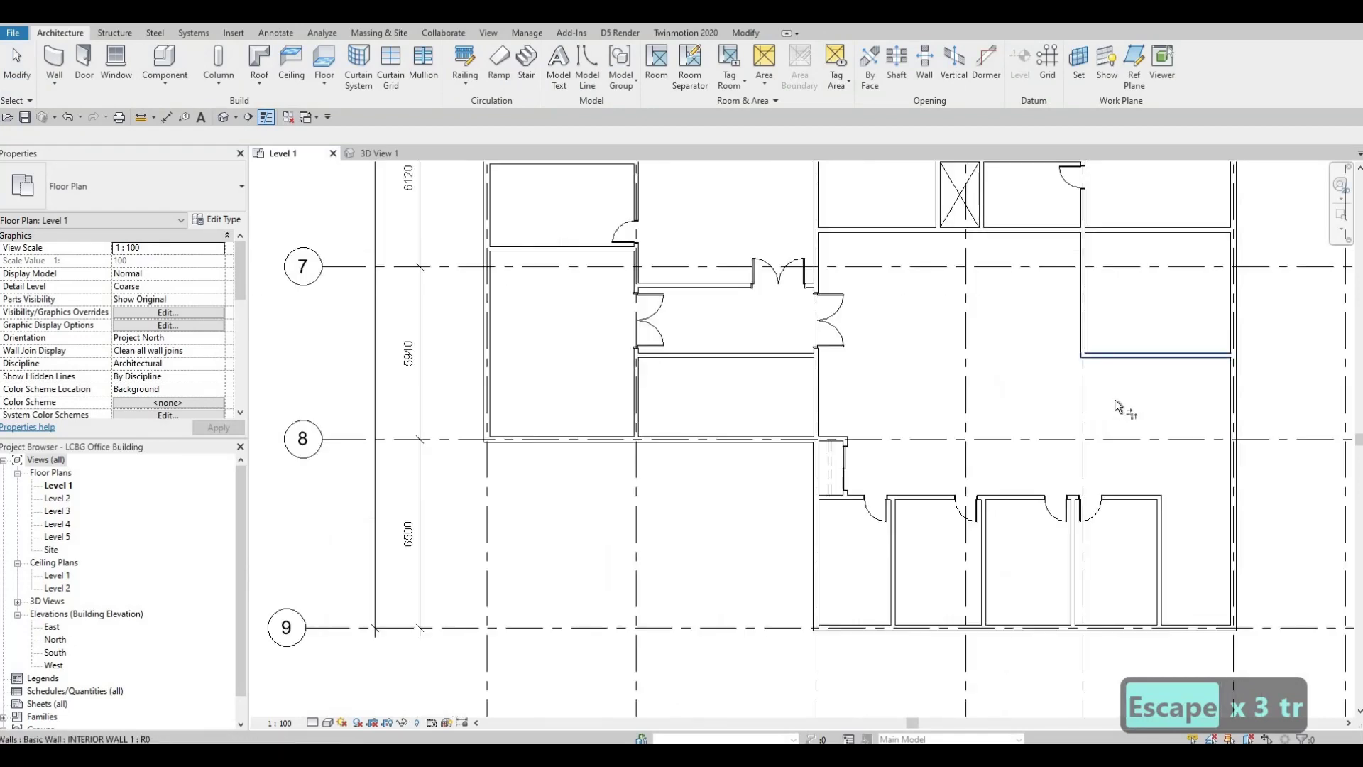
middle_click_drag(1124, 393, 1046, 448)
middle_click_drag(1092, 393, 1068, 402)
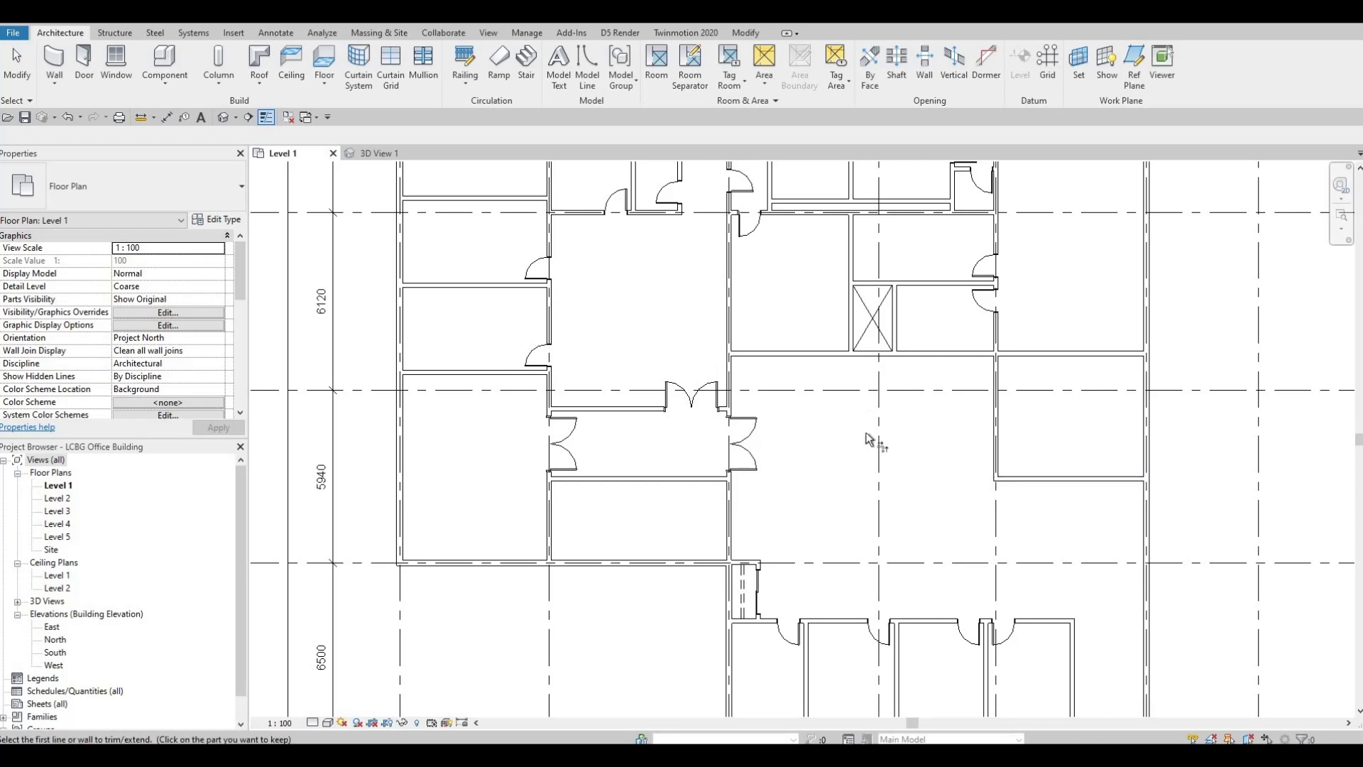
Extend the wall along the lower shaft's west side southward and join it in a corner with the new horizontal wall south of grid 7
key("Escape")
left_click(851, 334)
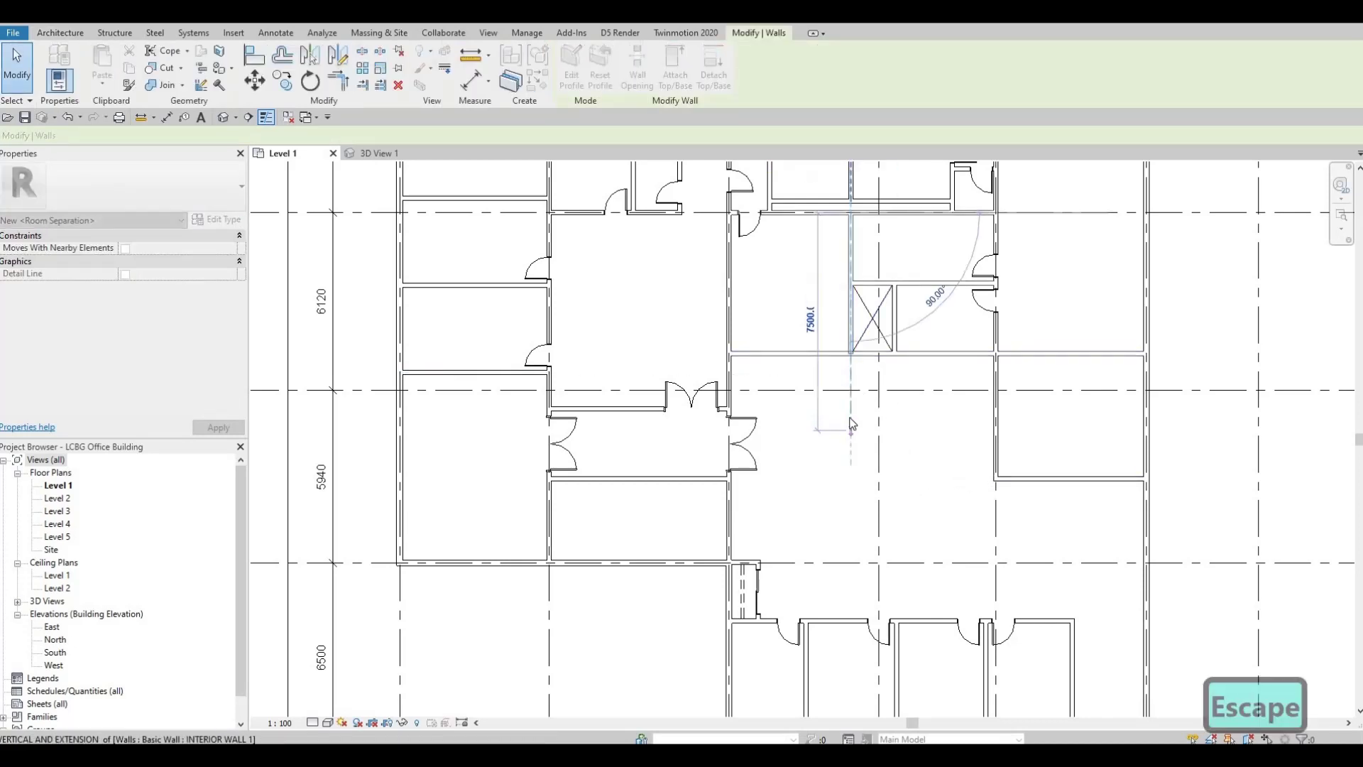
key("Escape")
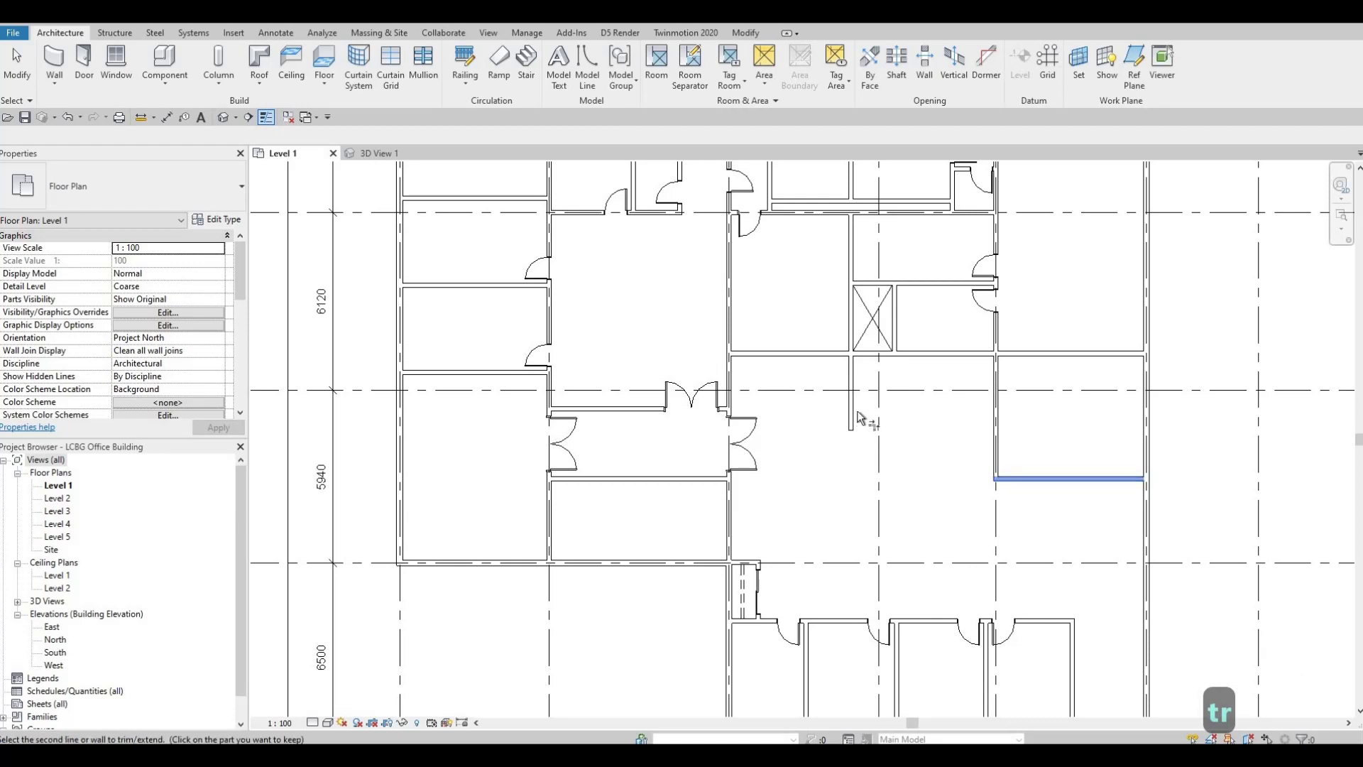
left_click(1002, 488)
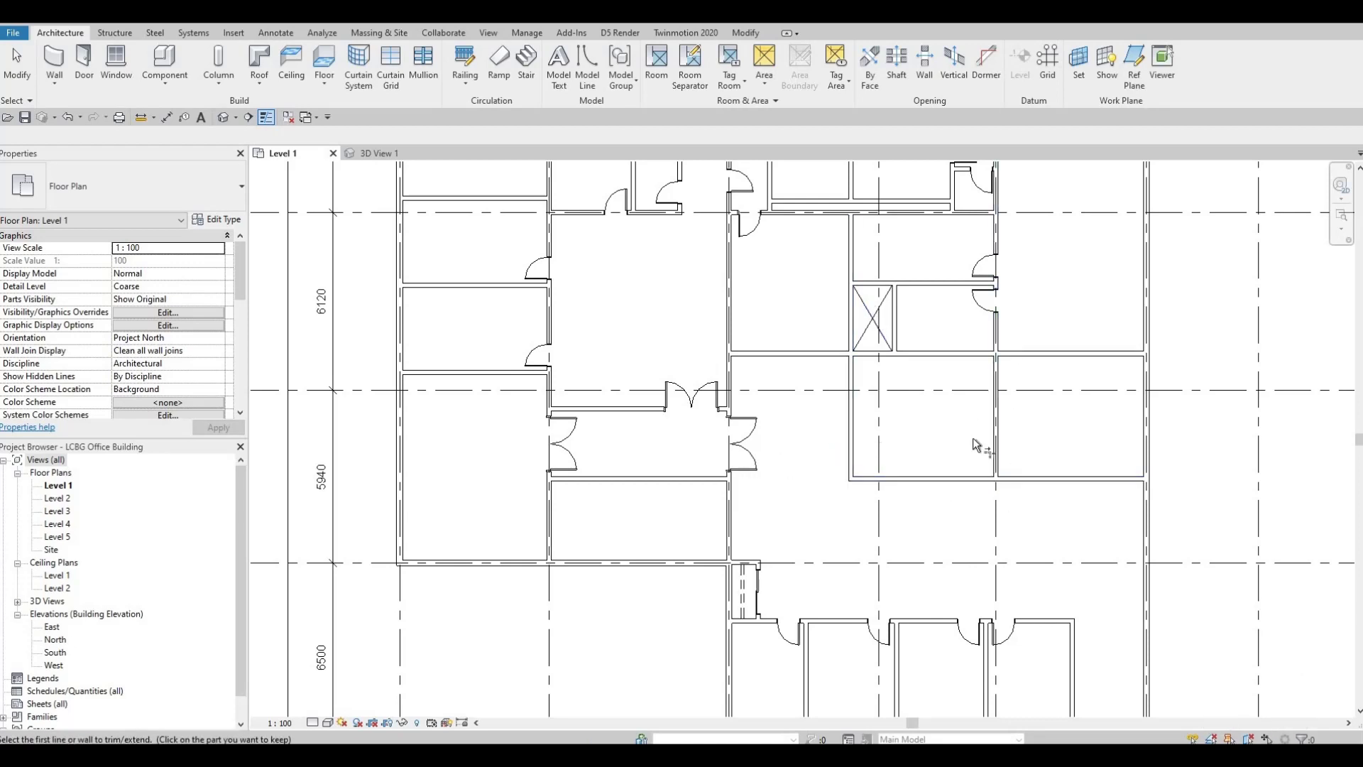
key("Escape")
Examine the new rooms south of the core and the surrounding corridors, double doors and rooms between grids 5 and 9
middle_click_drag(820, 433, 815, 417)
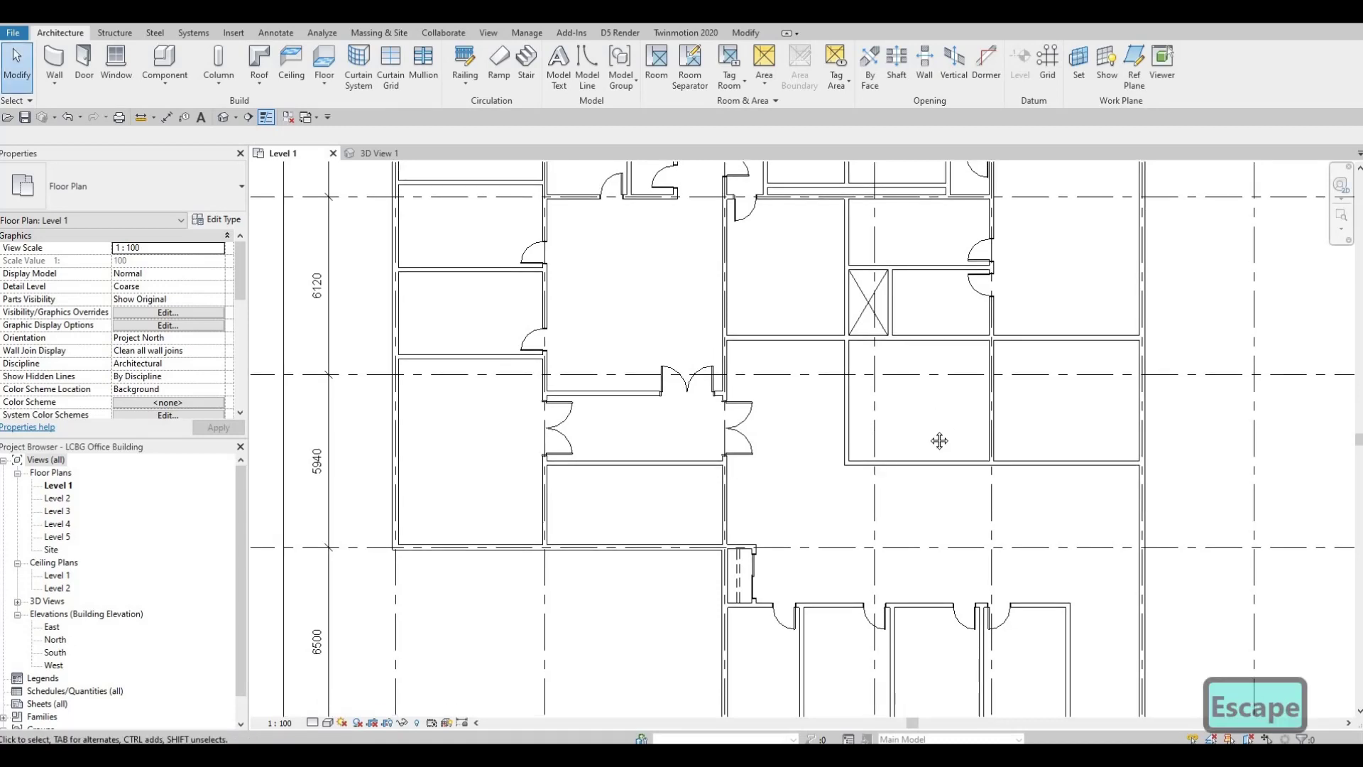
scroll(939, 441, "down", 2)
middle_click_drag(895, 452, 831, 478)
middle_click_drag(900, 454, 774, 382)
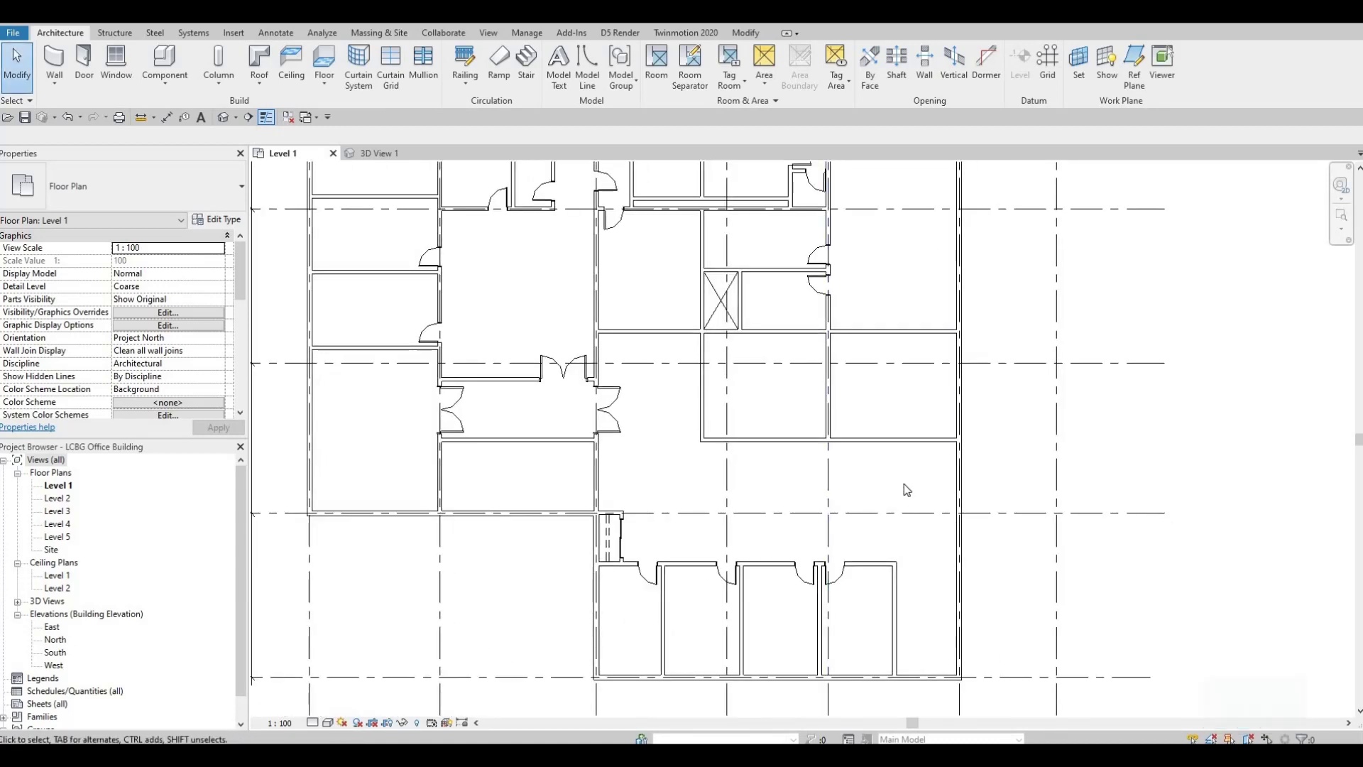
scroll(770, 554, "up", 3)
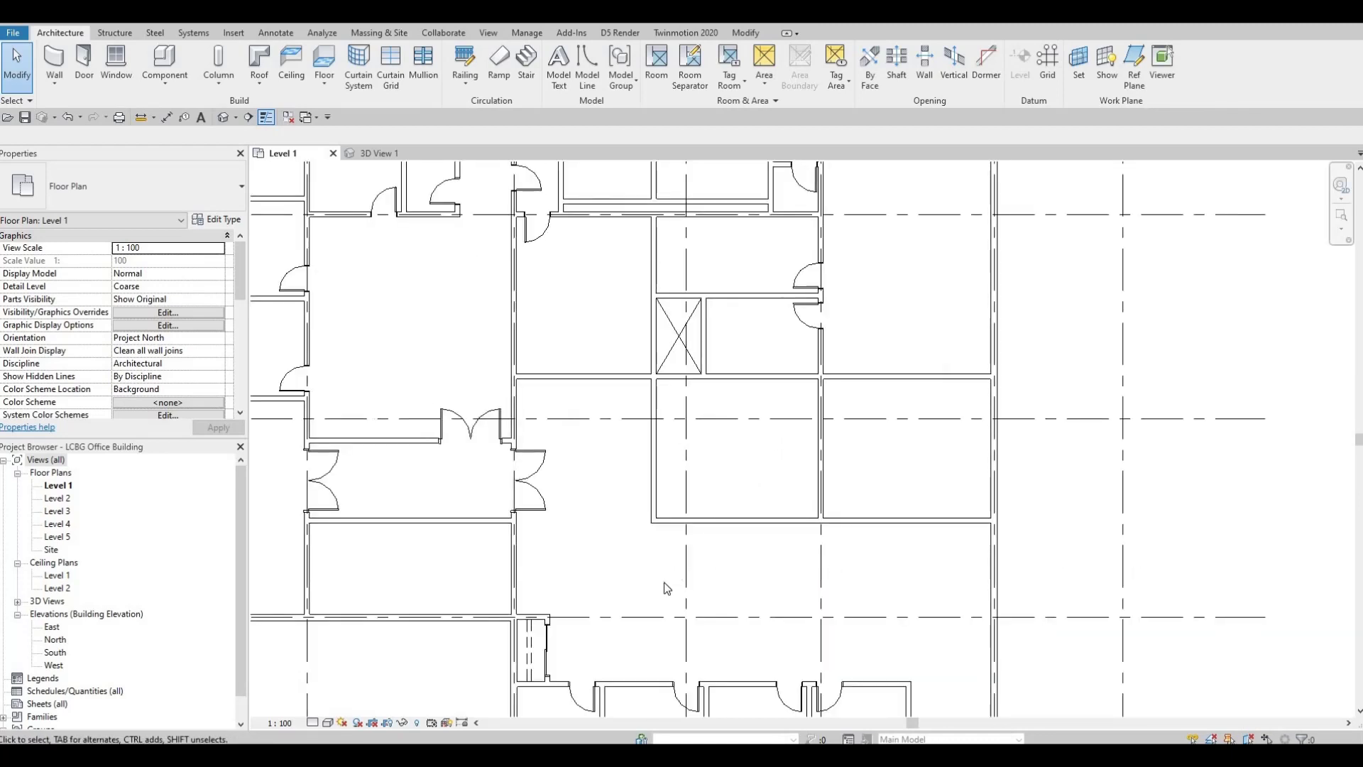
scroll(817, 497, "down", 3)
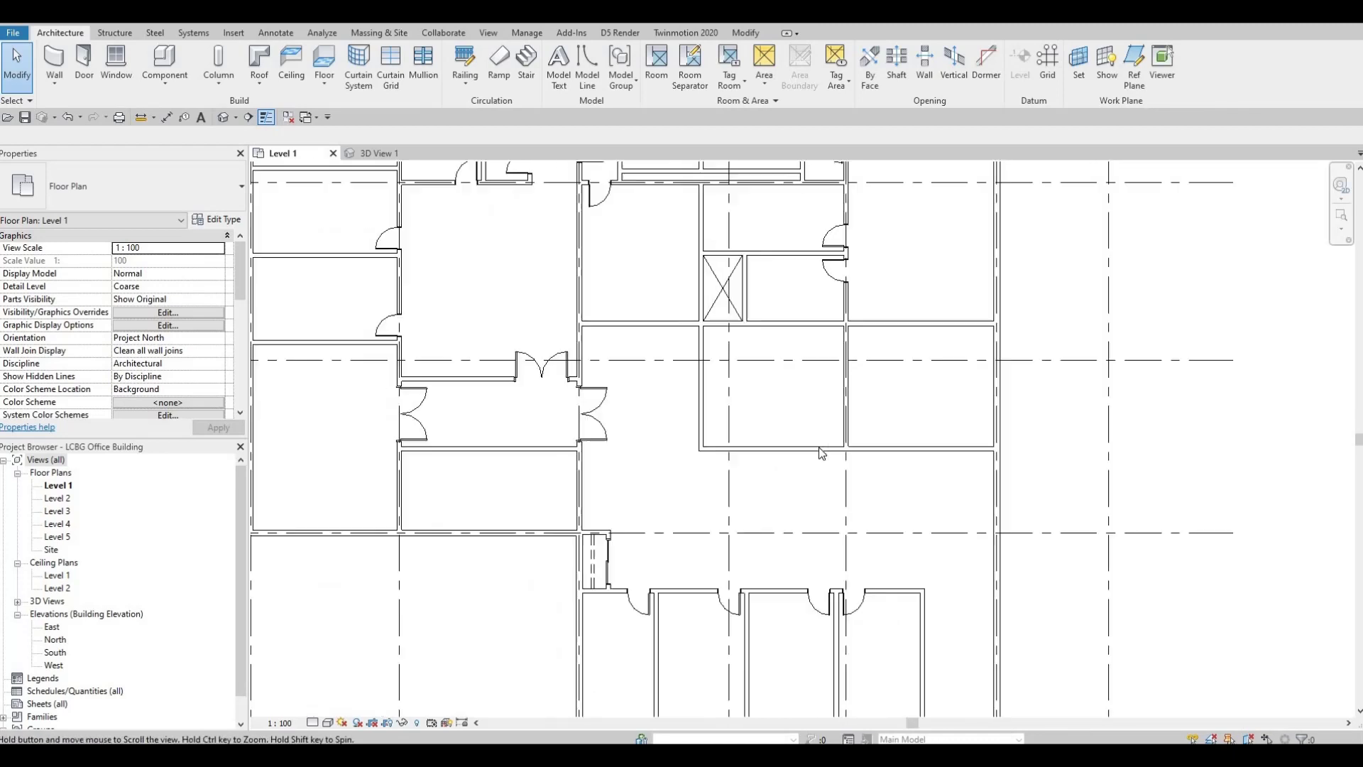
middle_click_drag(816, 490, 798, 506)
scroll(798, 434, "up", 3)
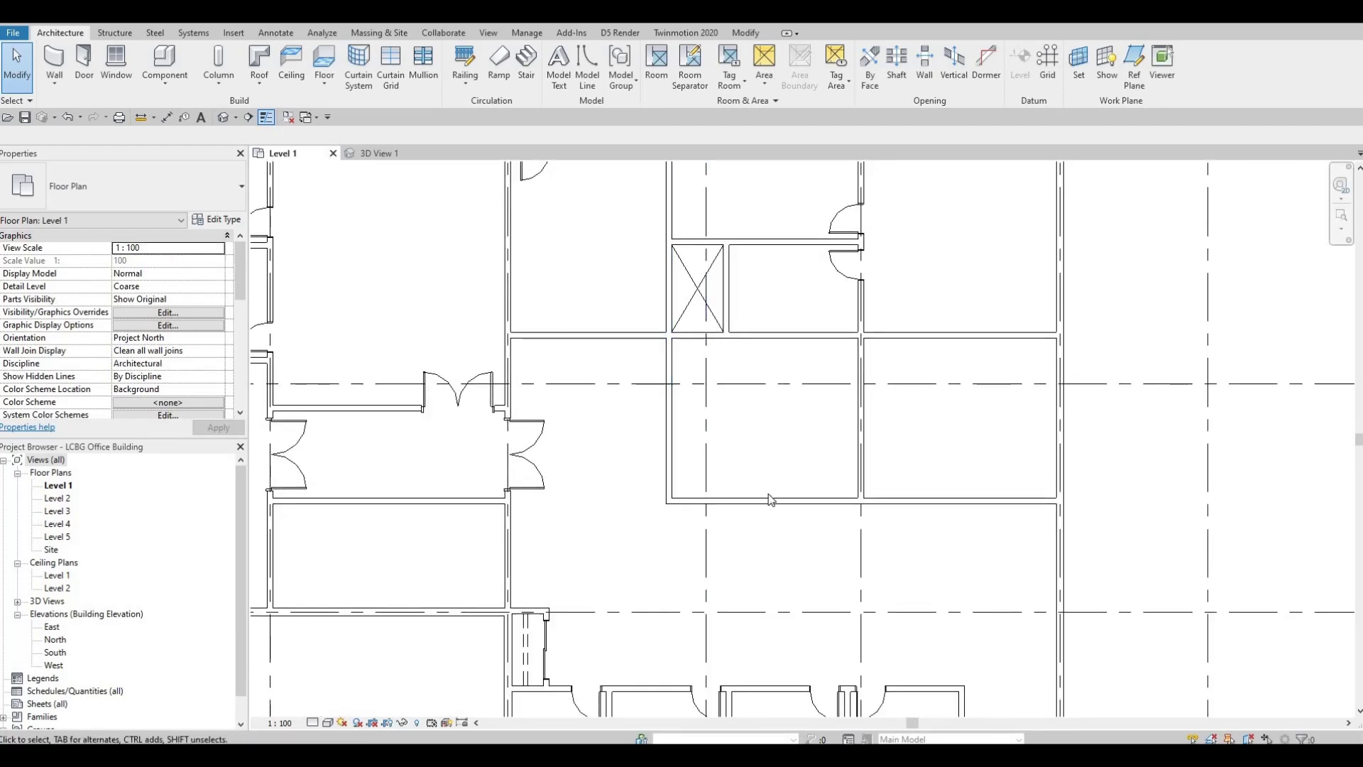
scroll(753, 467, "down", 1)
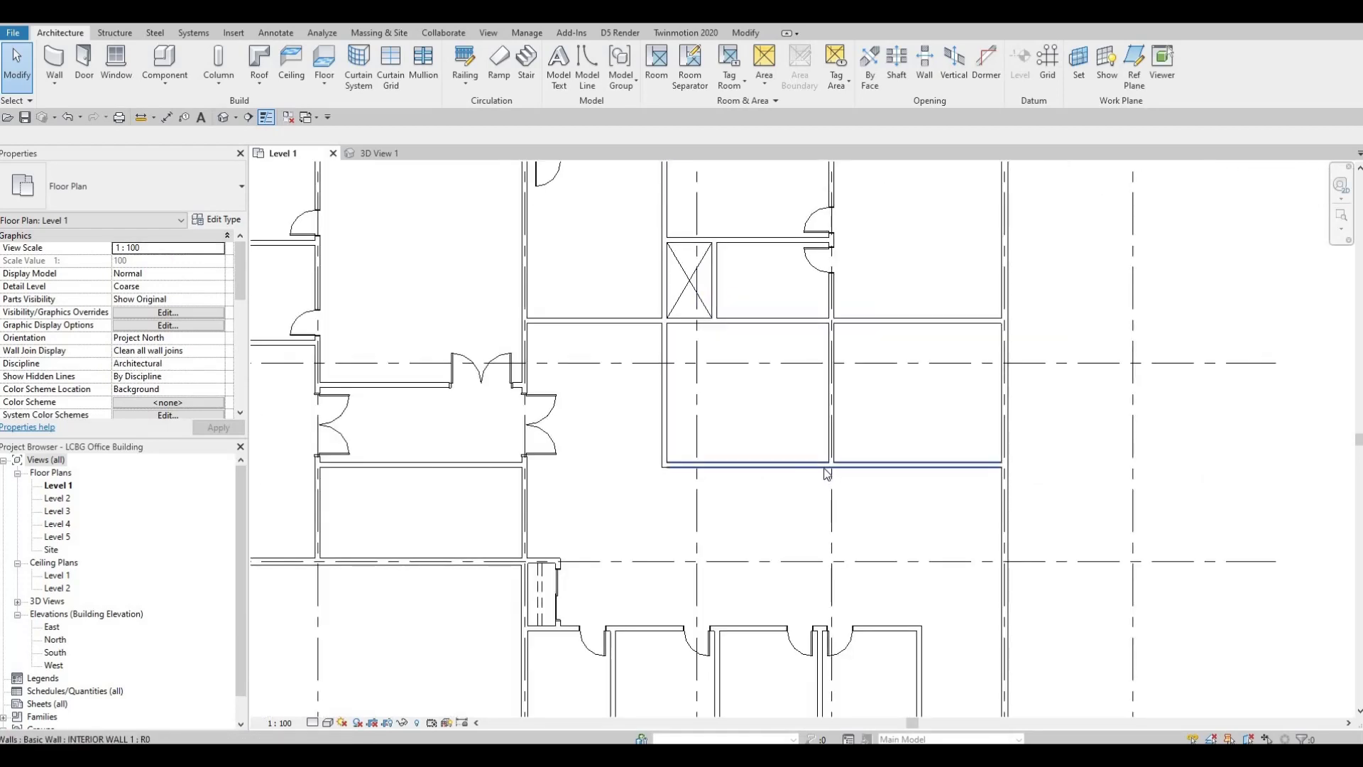
scroll(811, 467, "up", 5)
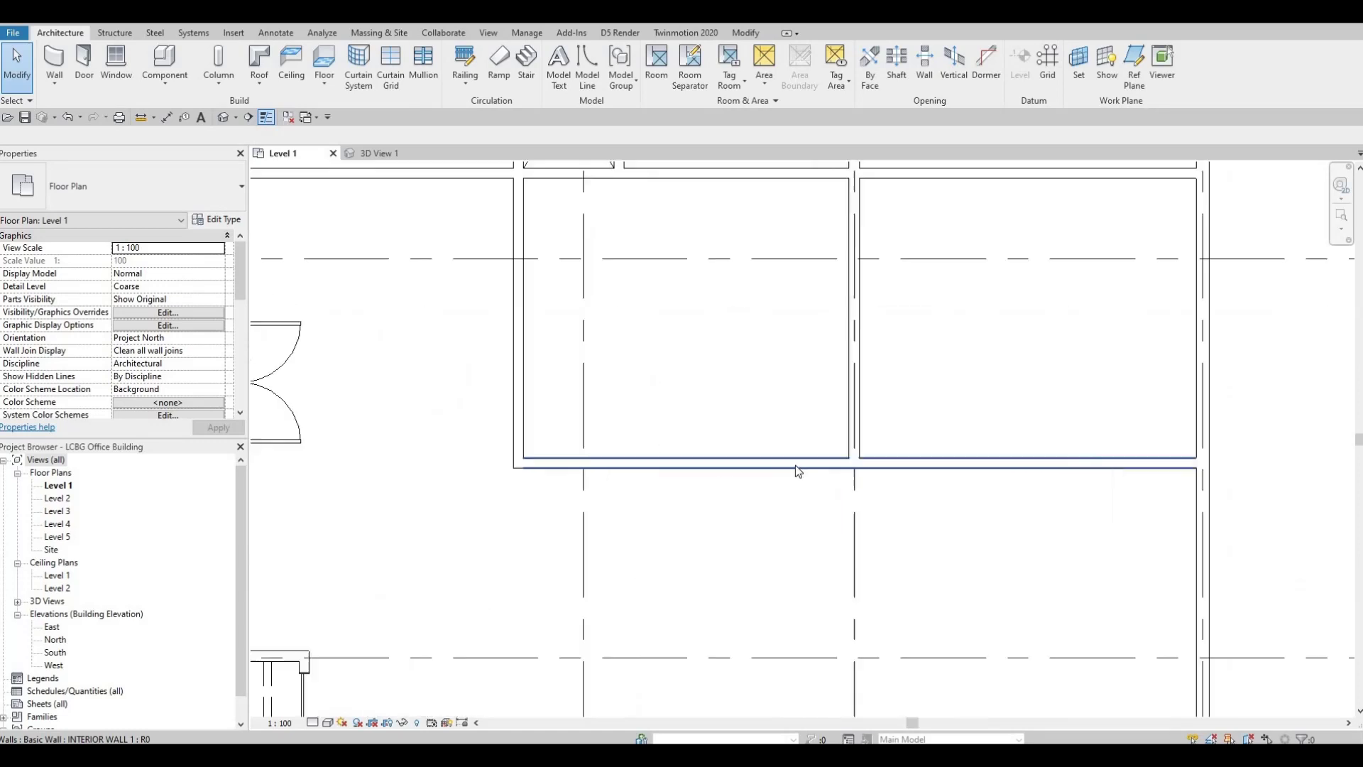
scroll(795, 466, "down", 4)
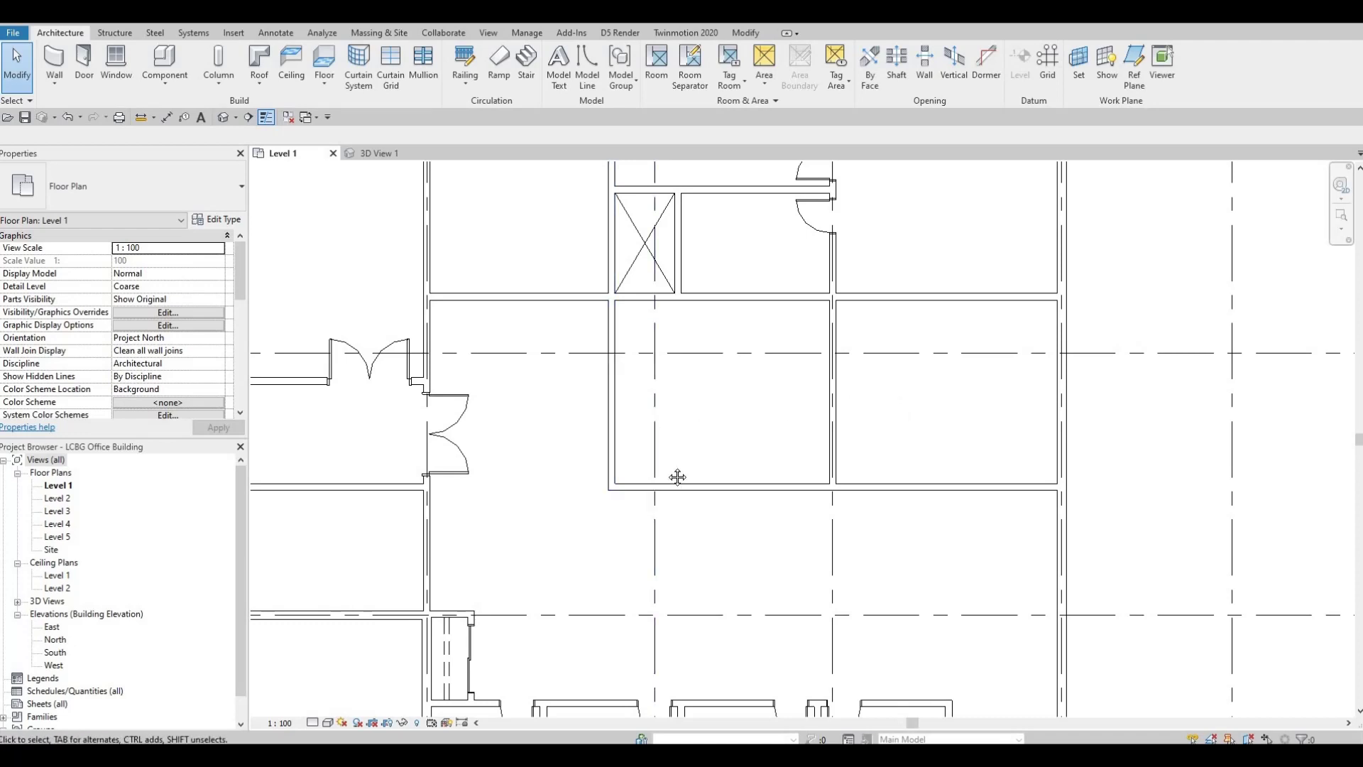
scroll(678, 476, "down", 5)
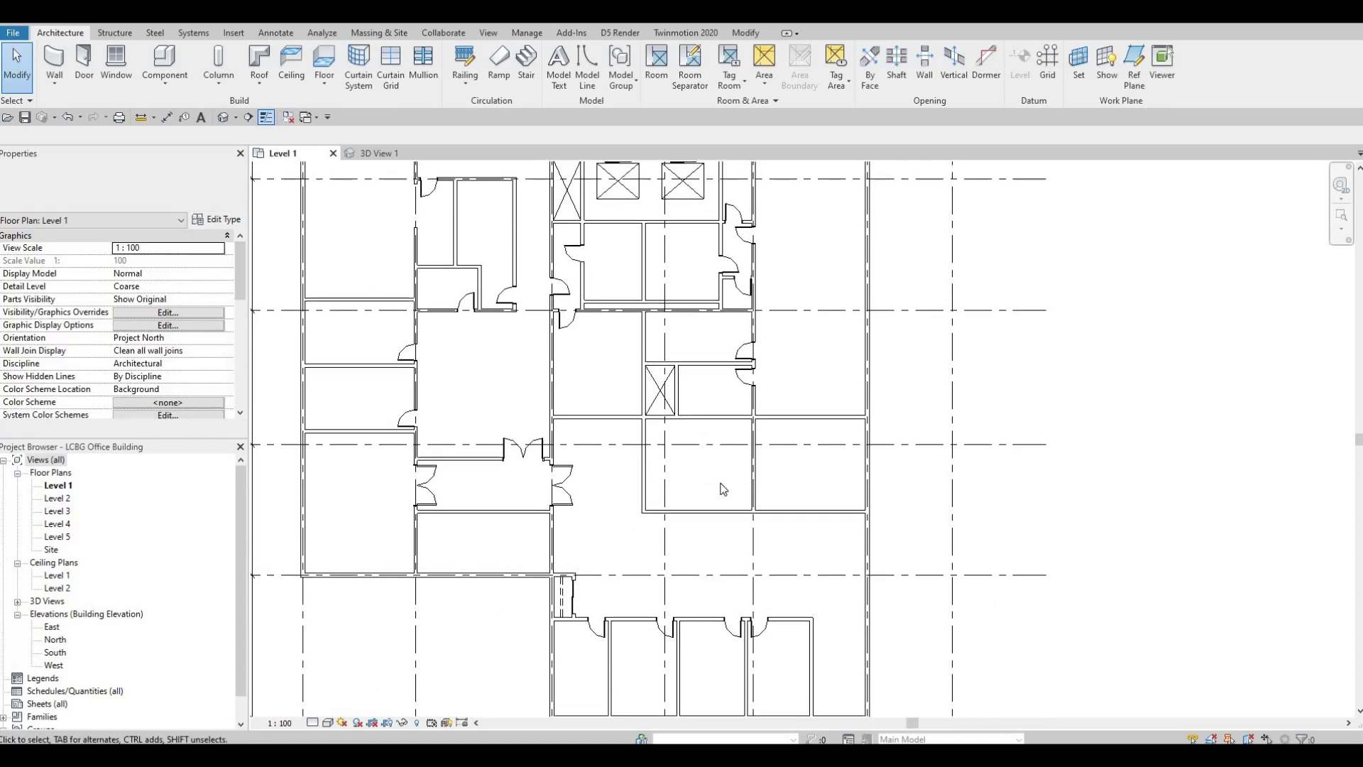
scroll(733, 483, "down", 1)
scroll(749, 485, "up", 1)
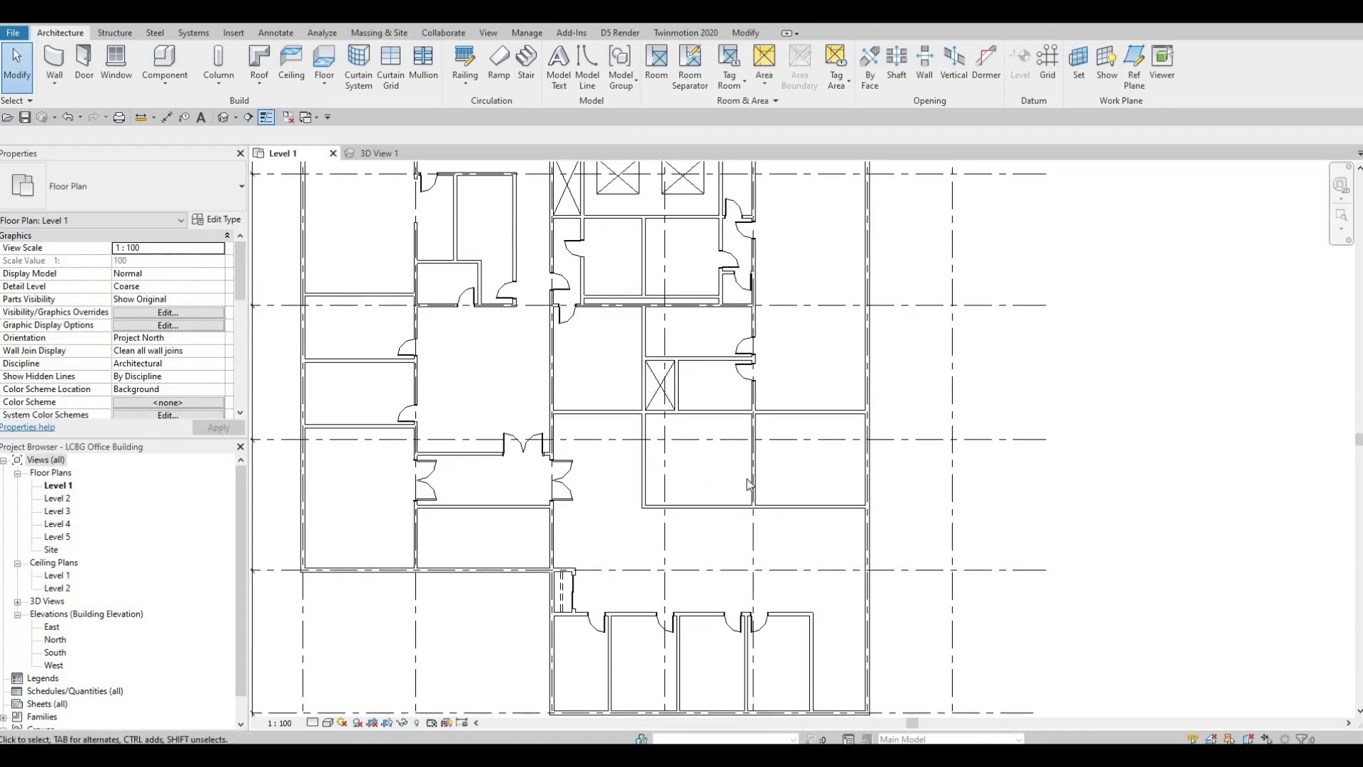
scroll(552, 431, "up", 3)
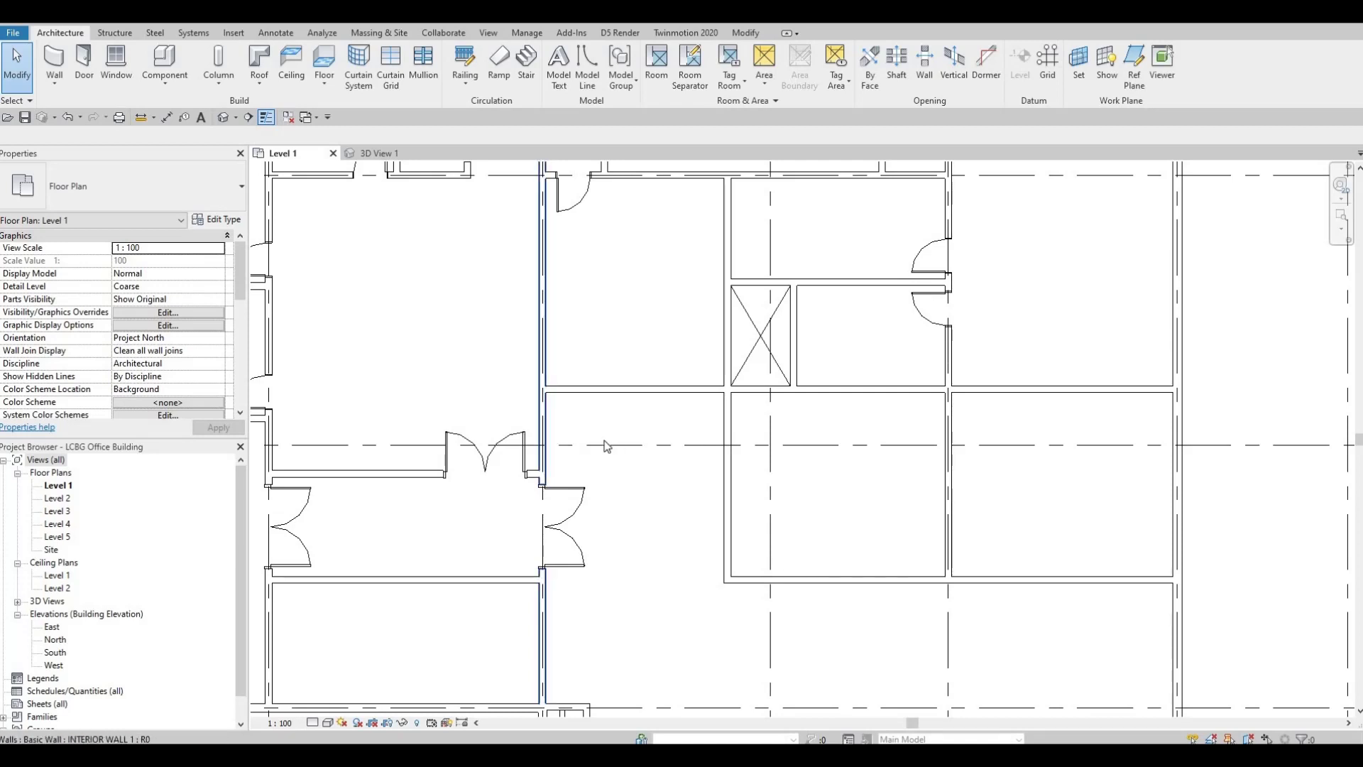
scroll(605, 446, "down", 1)
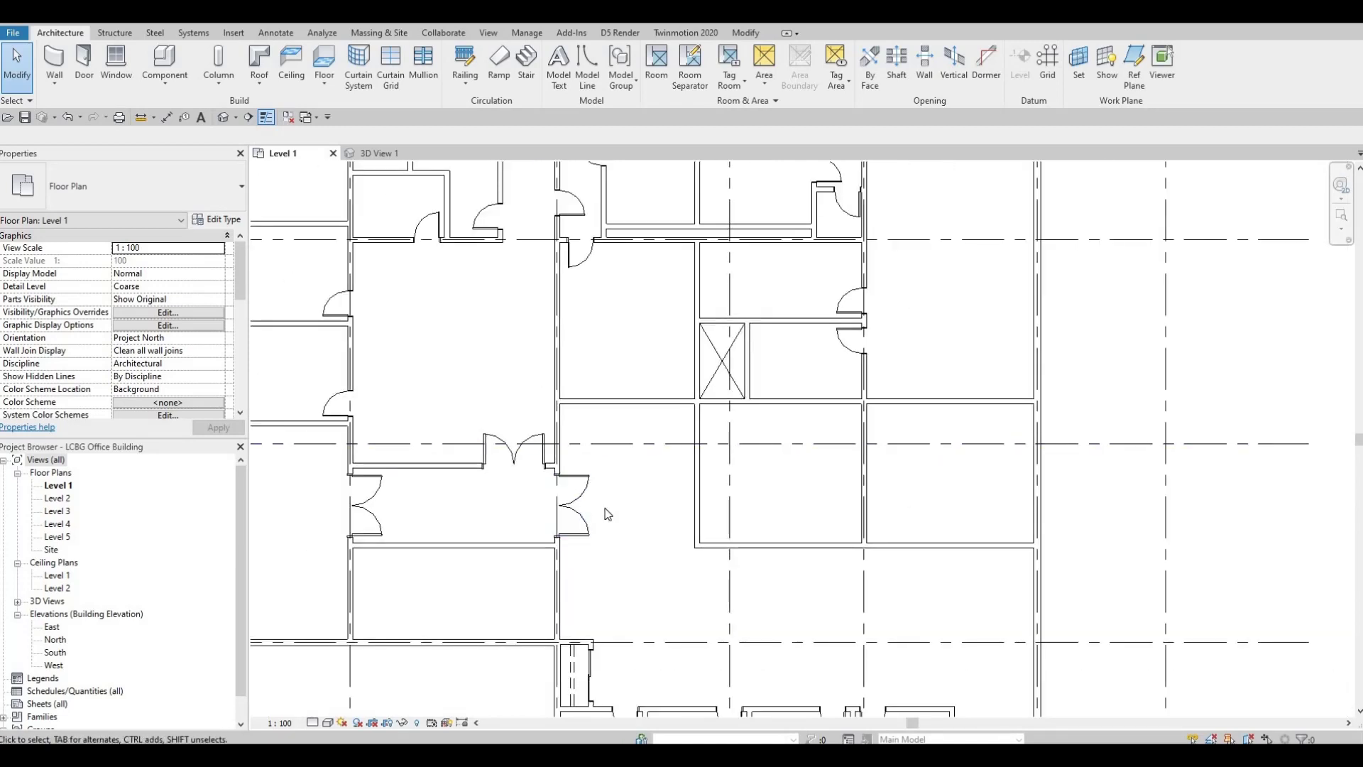
scroll(646, 479, "down", 1)
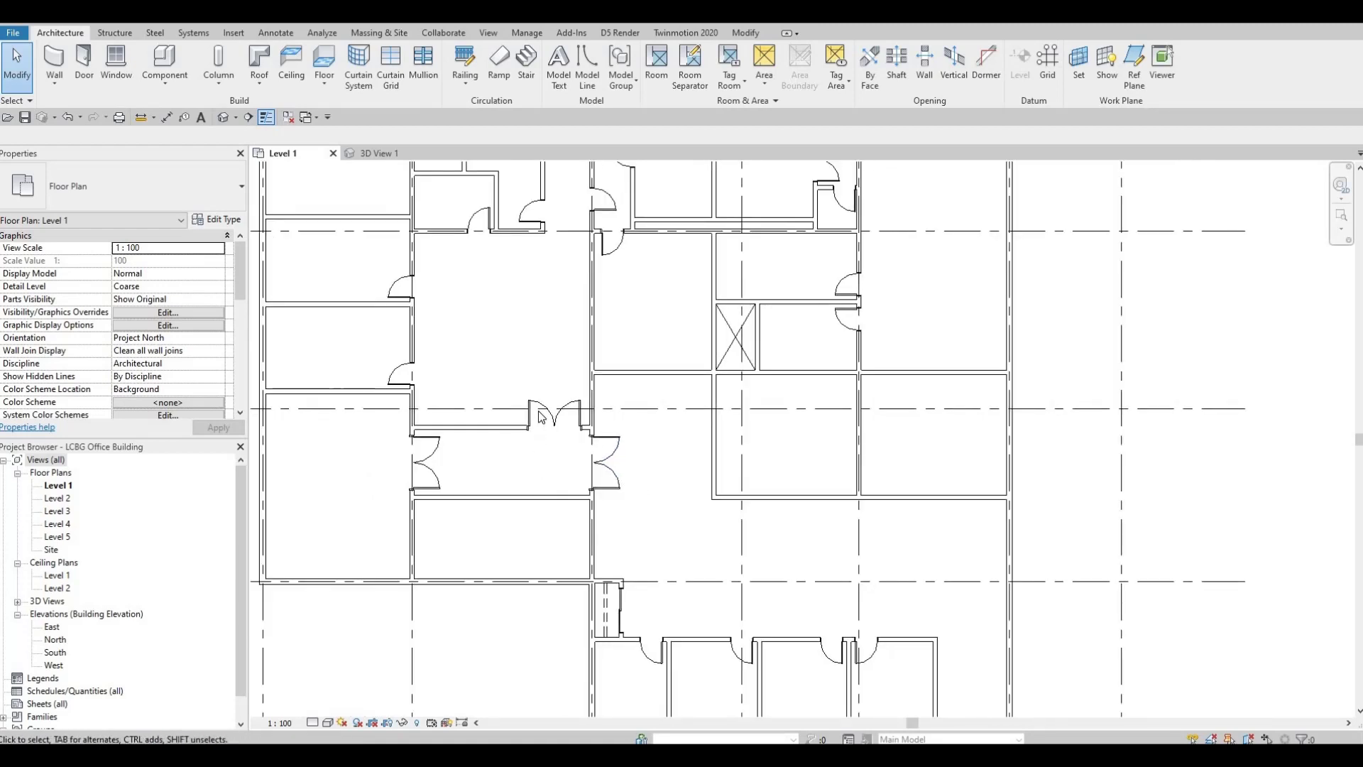
scroll(553, 419, "down", 2)
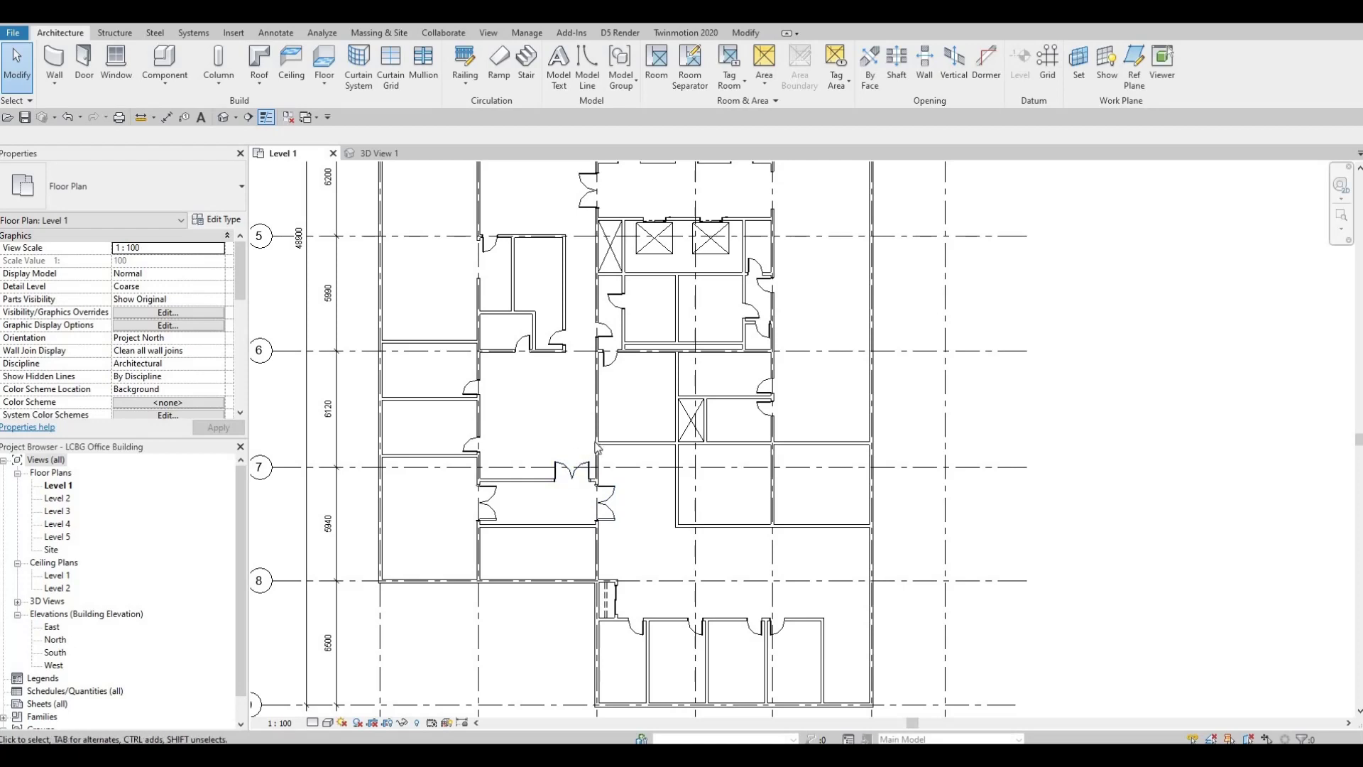
scroll(586, 446, "up", 2)
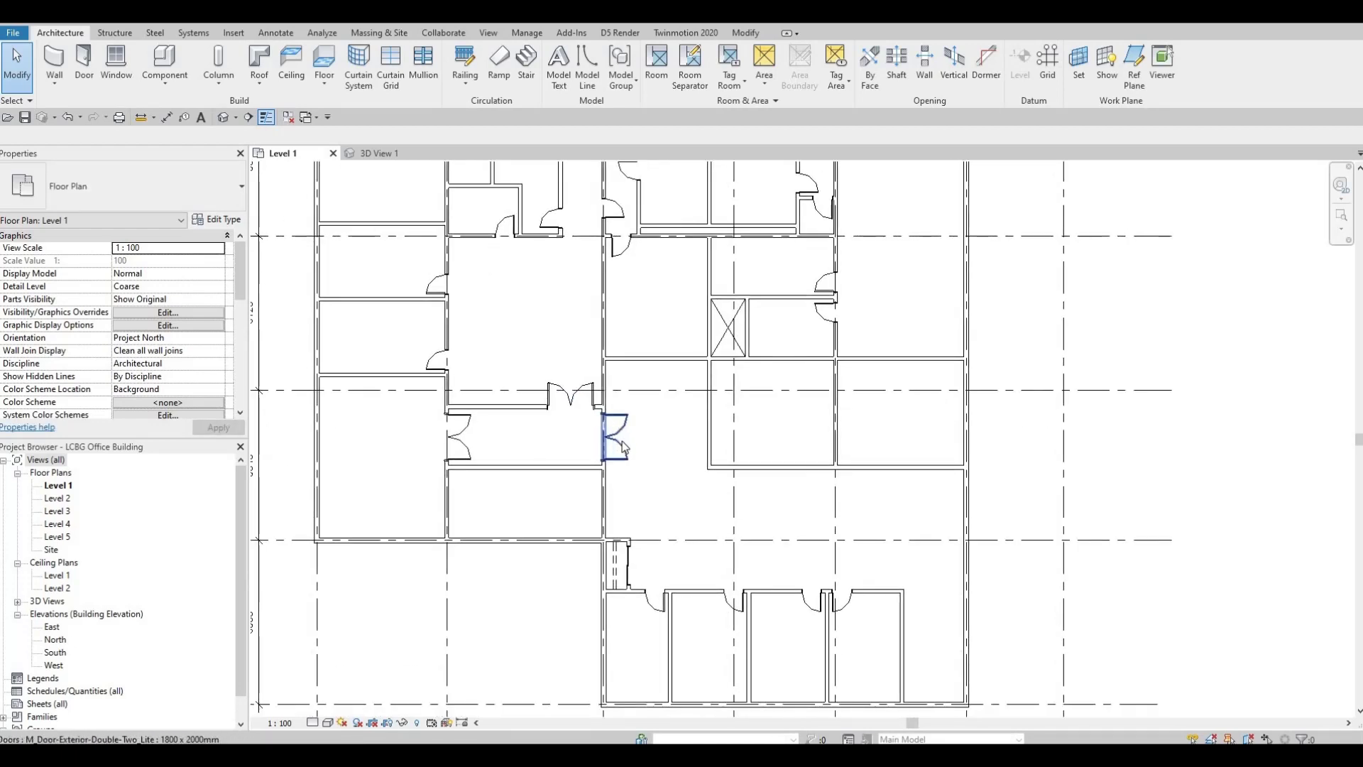
scroll(601, 412, "up", 1)
scroll(639, 458, "down", 2)
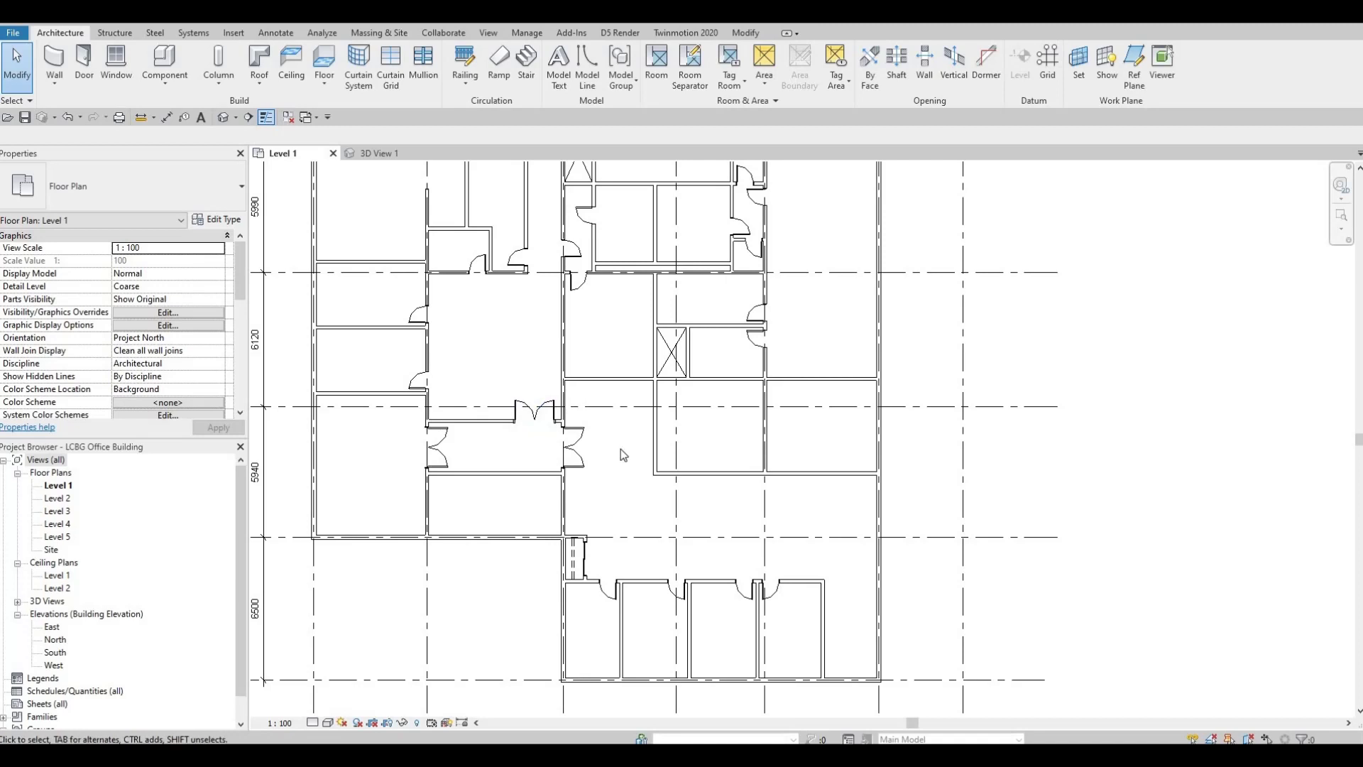
middle_click_drag(623, 454, 683, 387)
scroll(690, 423, "down", 1)
scroll(680, 398, "up", 1)
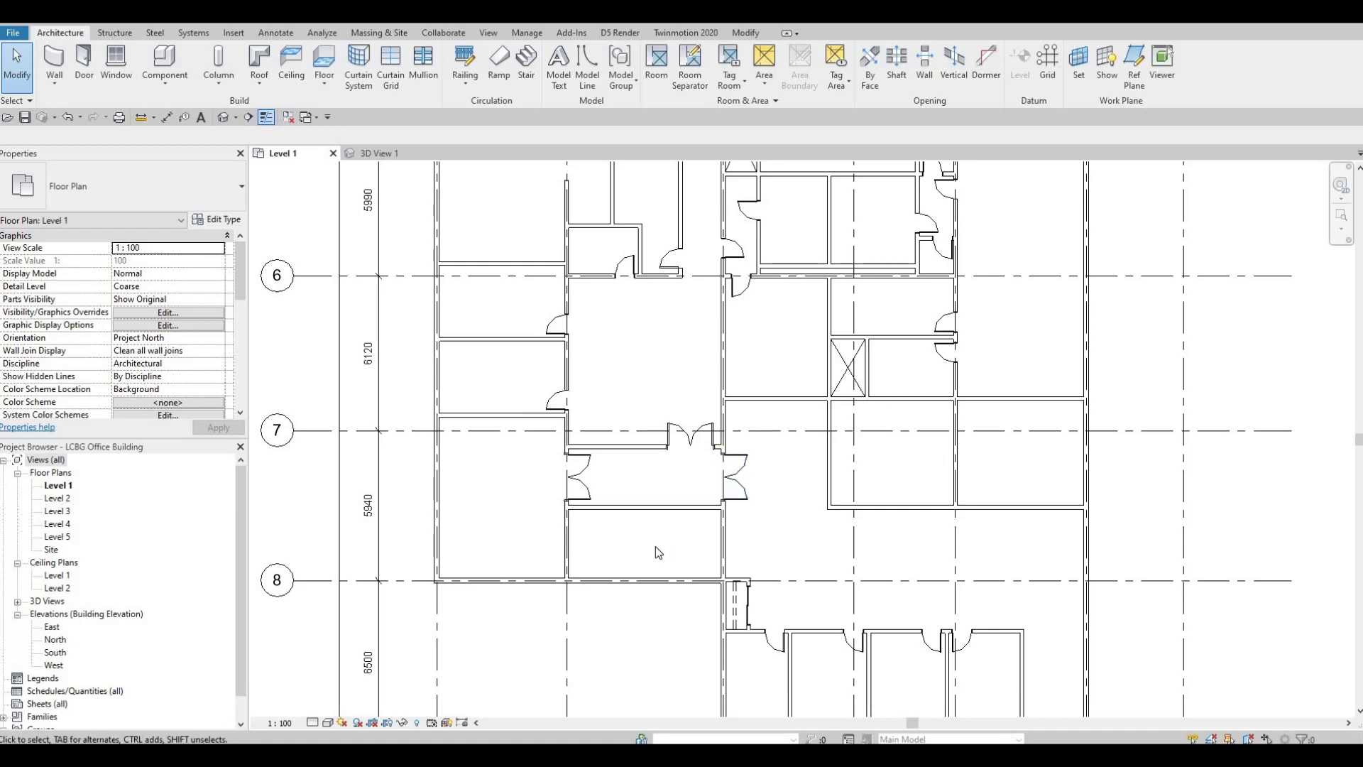
middle_click_drag(654, 547, 736, 454)
scroll(736, 454, "up", 1)
scroll(736, 454, "down", 1)
scroll(731, 496, "up", 1)
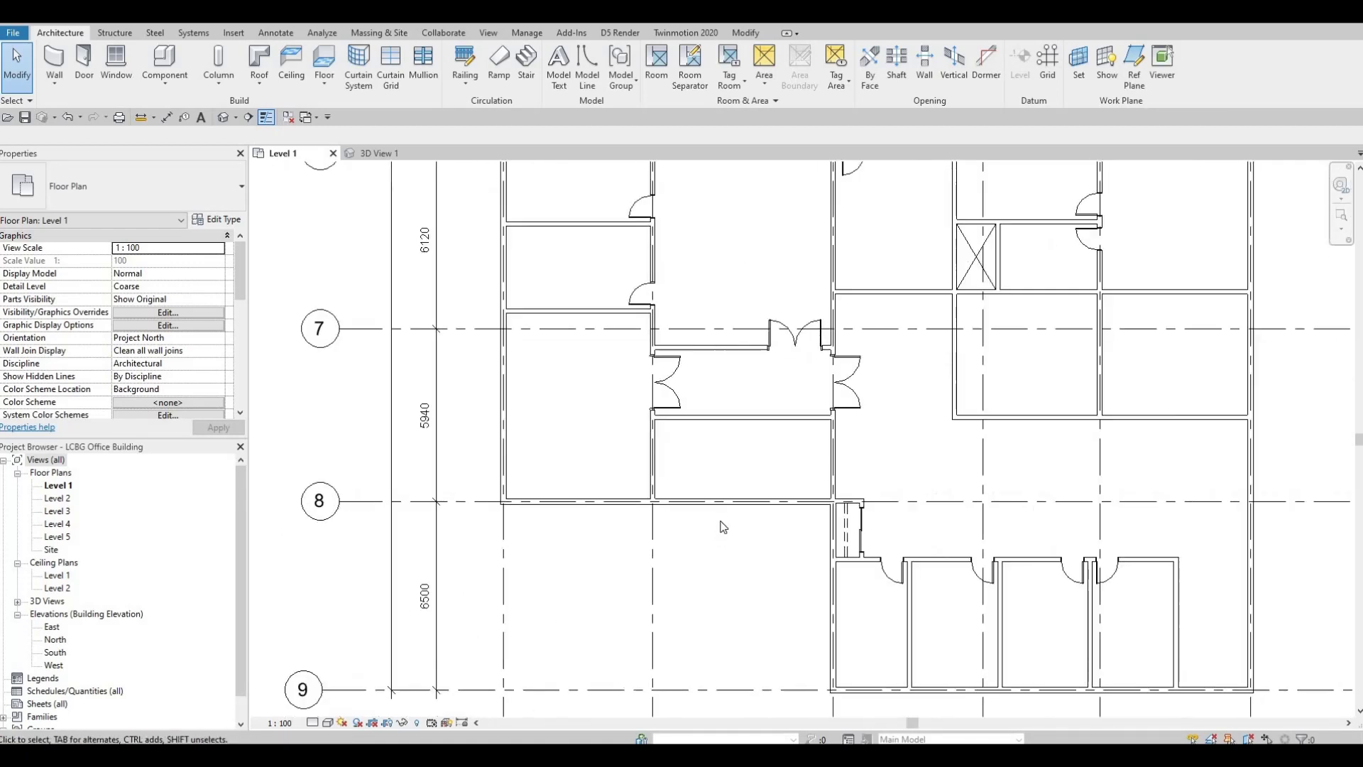
Place two Electric_Elevator_1119 : 2000 lbs elevators side by side in the room south of the double-door vestibule, near its north wall
scroll(721, 523, "down", 2)
middle_click_drag(852, 317, 841, 356)
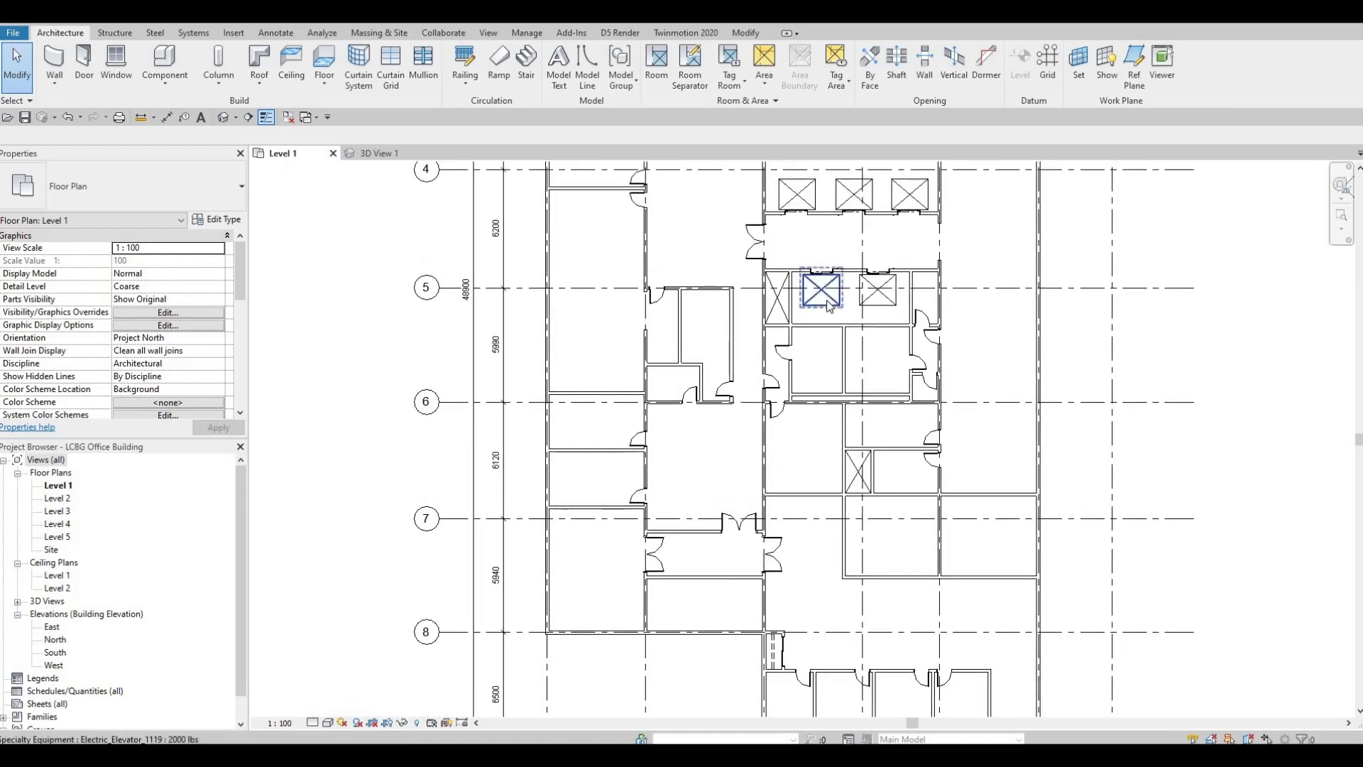
left_click(829, 305)
key("c")
key("s")
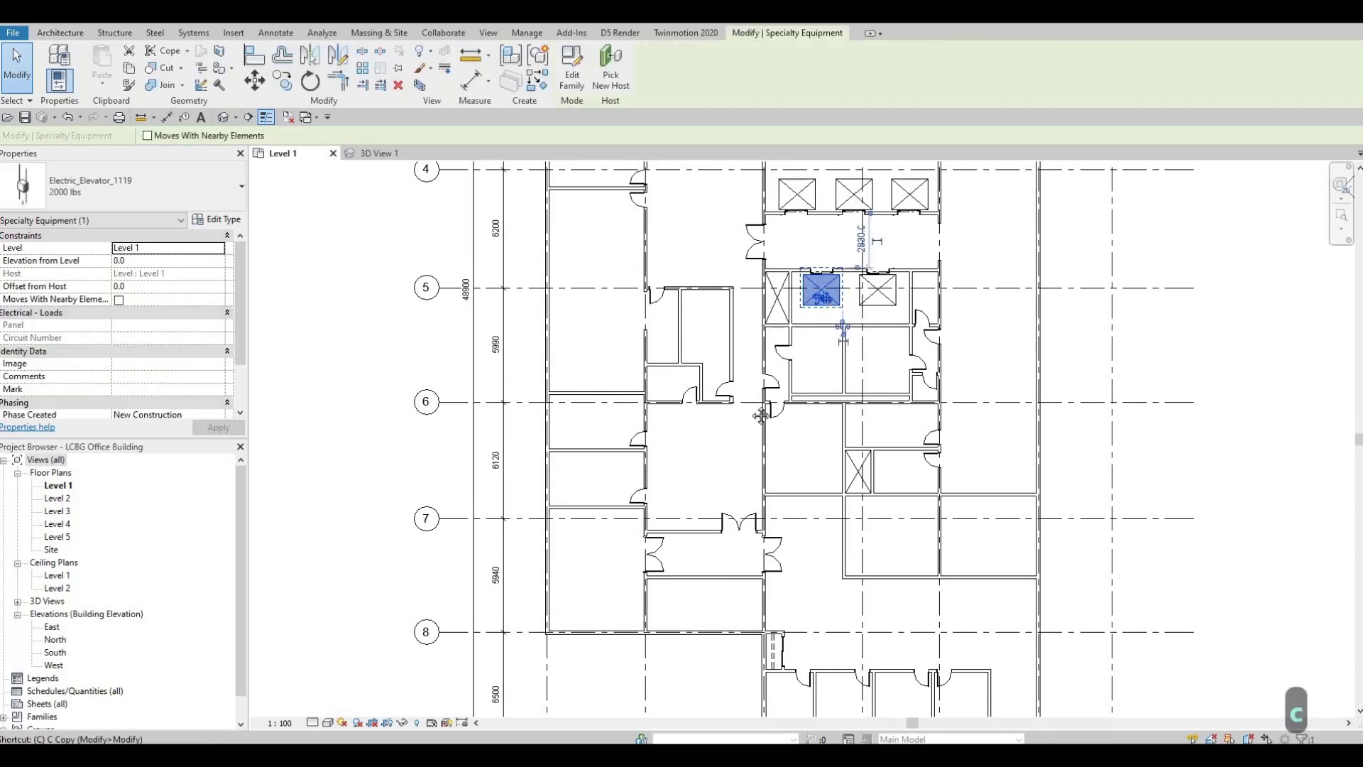
scroll(706, 511, "up", 2)
scroll(699, 513, "up", 2)
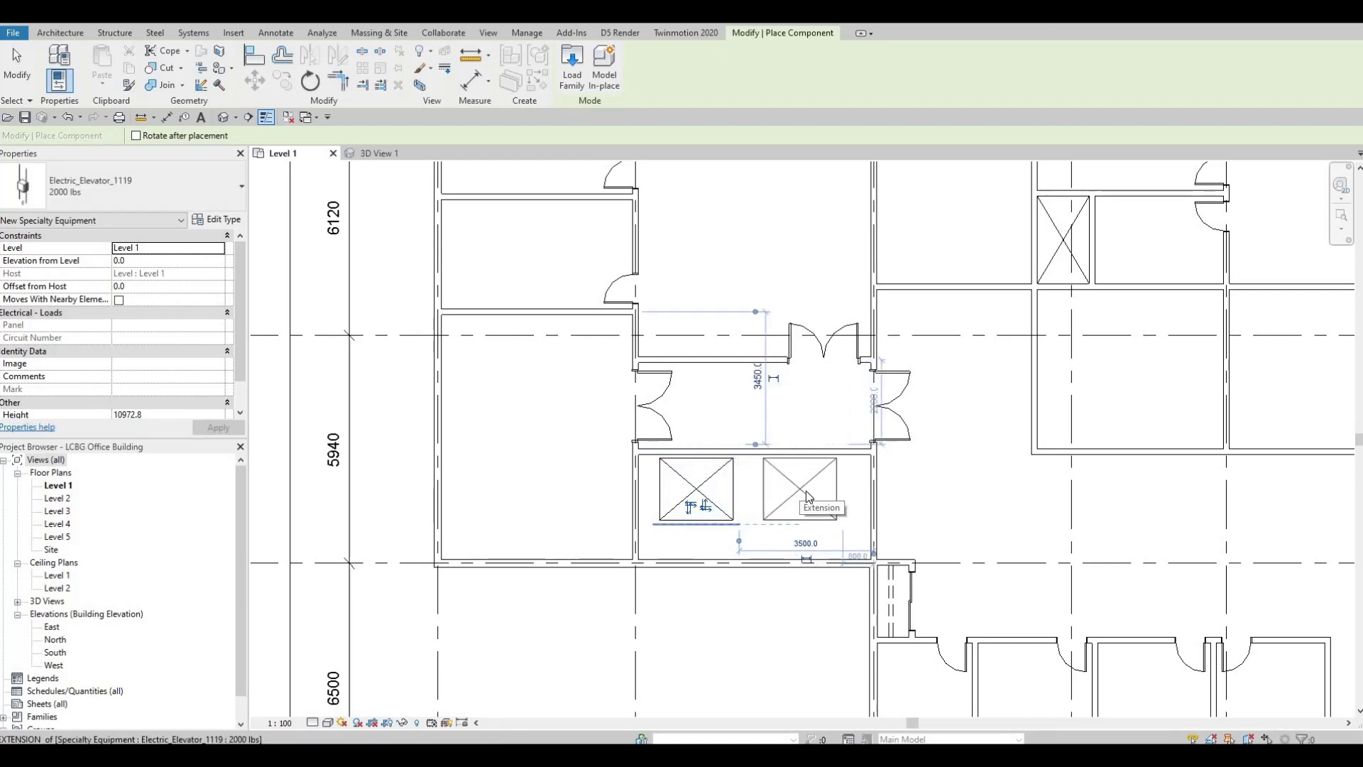
left_click(807, 491)
key("Escape")
key("Escape")
key("Escape")
left_click(794, 520)
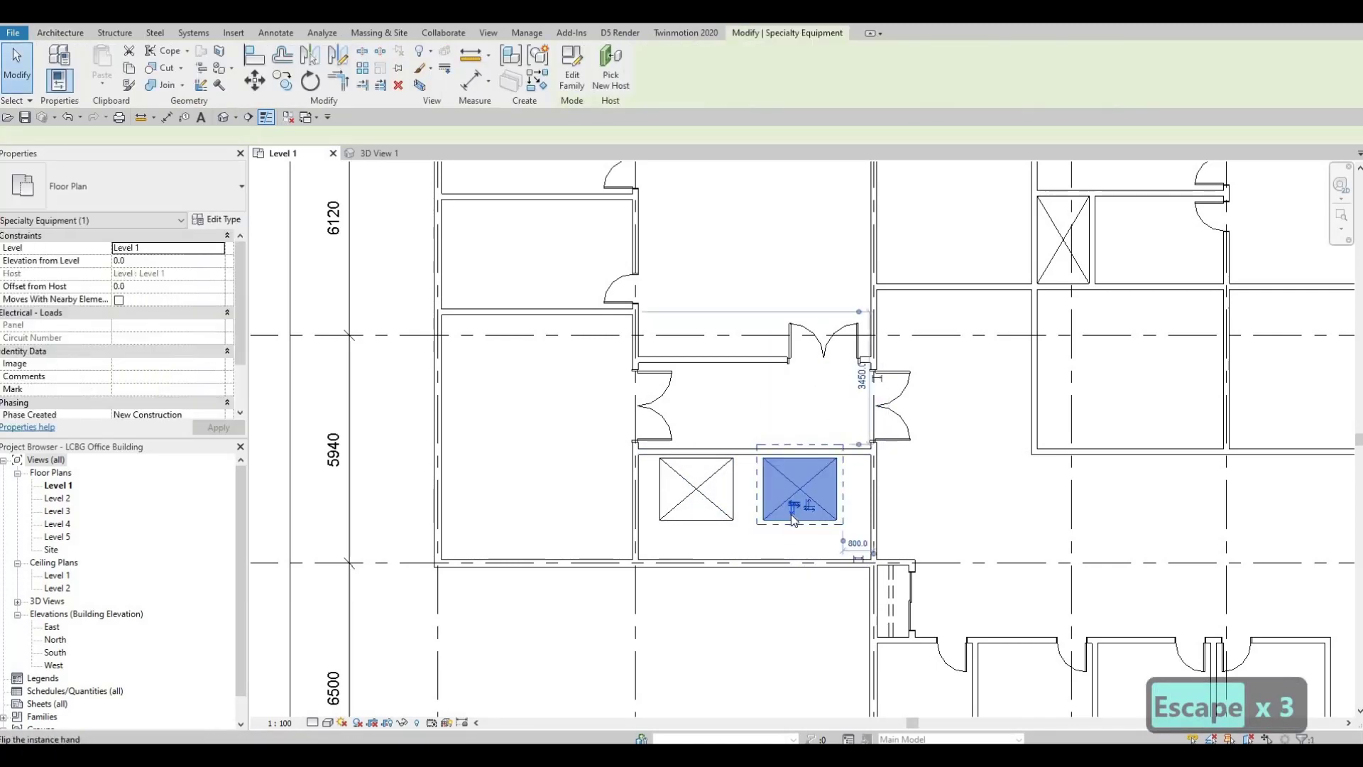
left_click(689, 517)
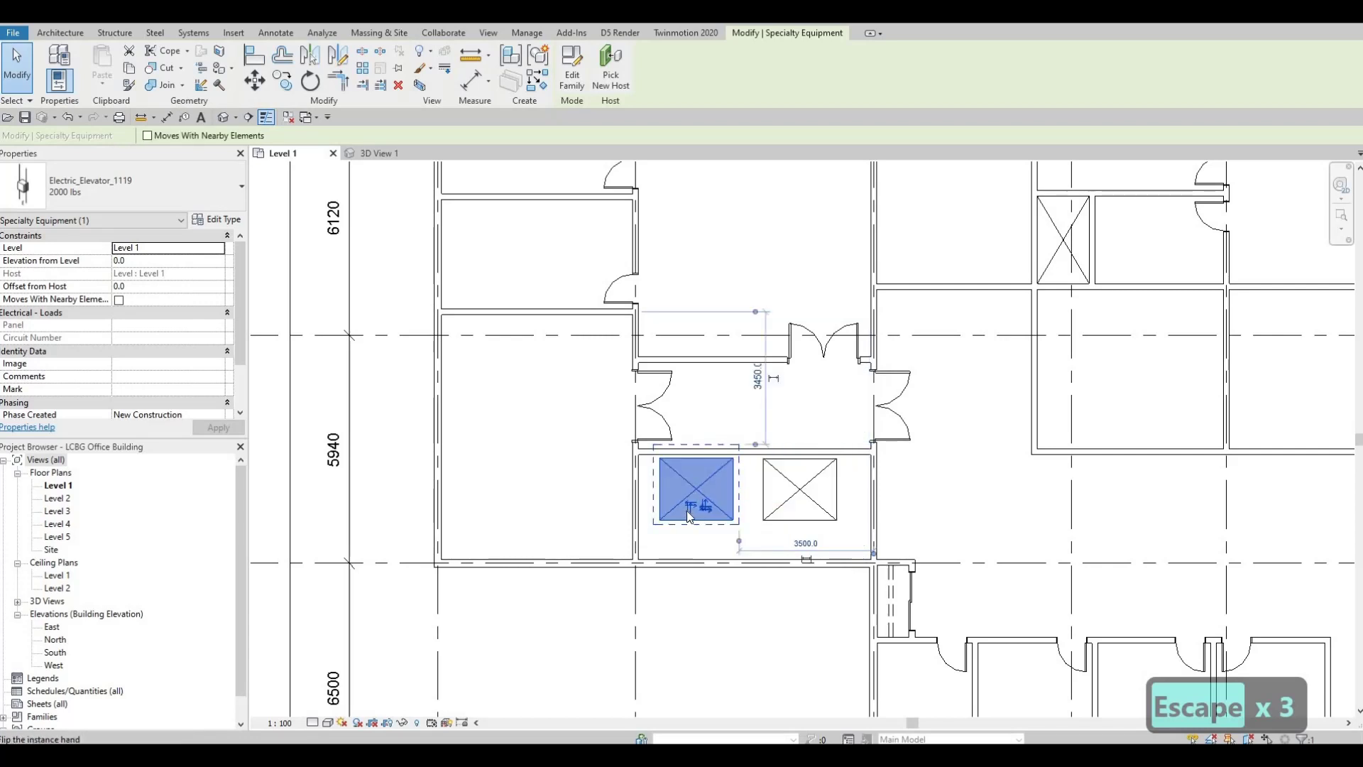
key("Escape")
Place two Side_opening_ElevatorLift_Door_with_Call_buttons_9478 doors, 12000 x 2290 Opening, in the elevator room's north wall, one centered on each new elevator
scroll(845, 305, "down", 2)
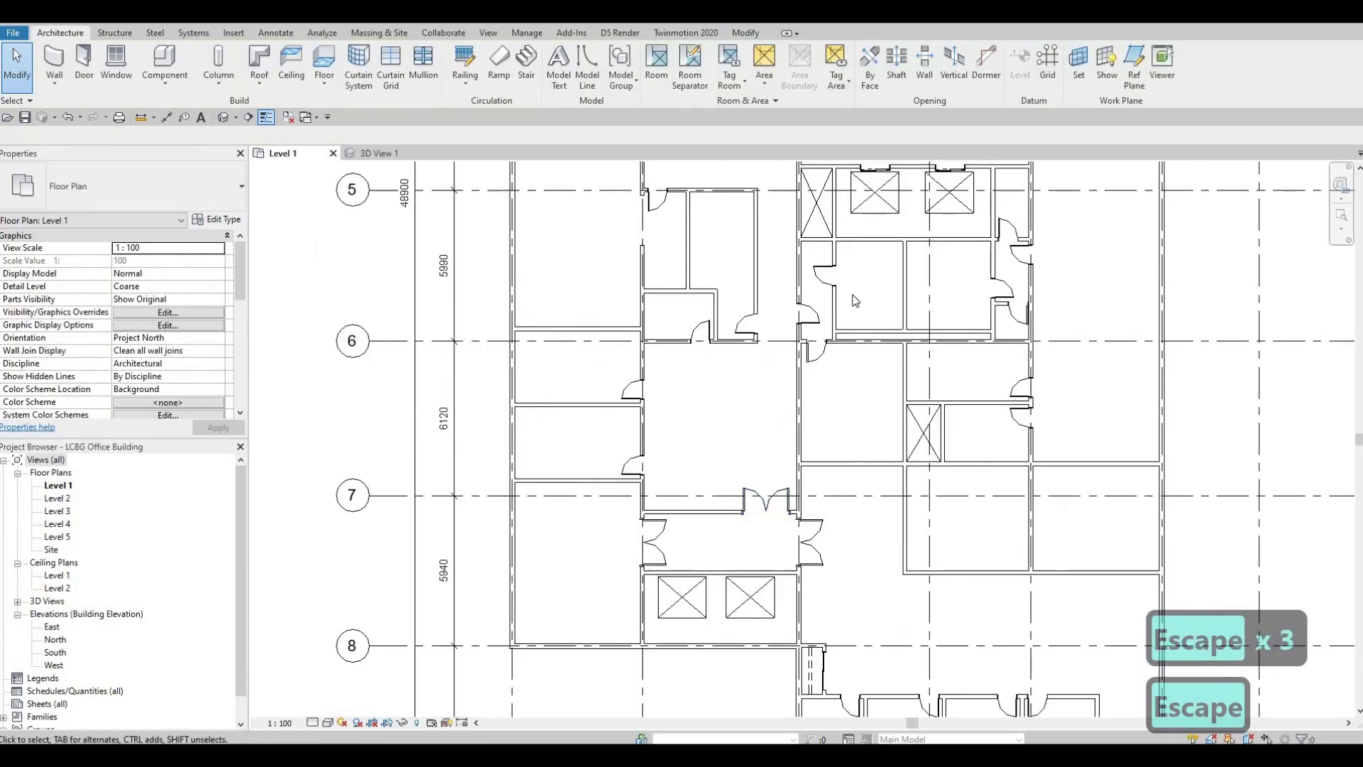
middle_click_drag(886, 171, 847, 300)
left_click(844, 304)
key("Escape")
scroll(847, 300, "up", 2)
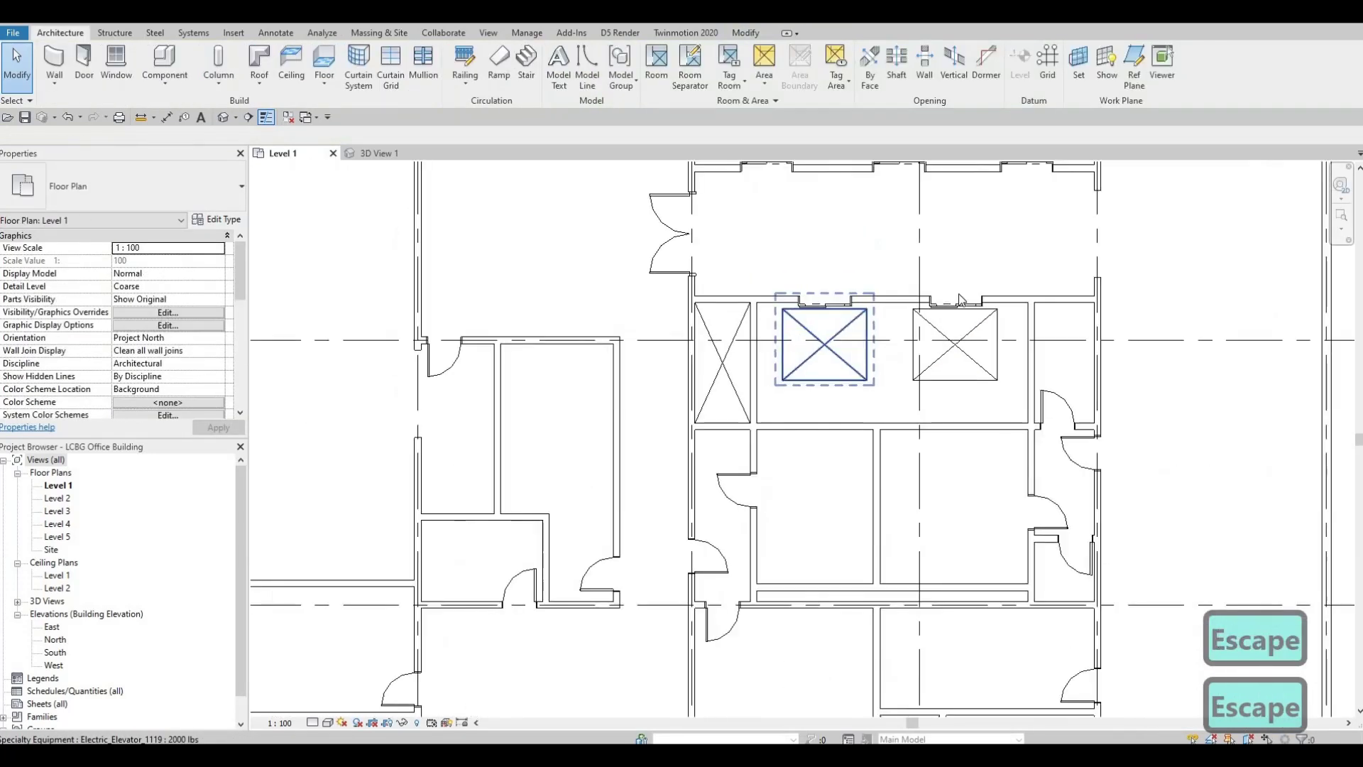
key("Tab")
left_click(958, 300)
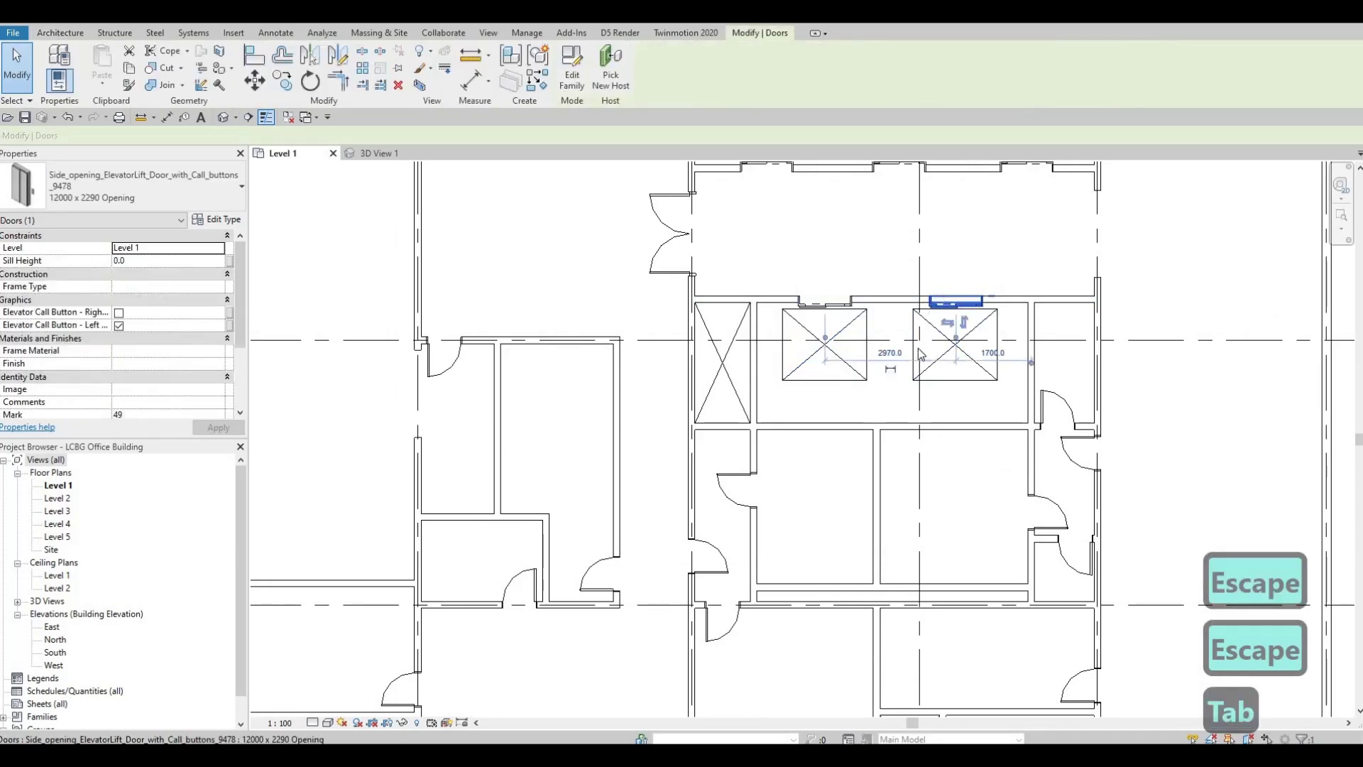
key("c")
key("s")
scroll(777, 345, "up", 4)
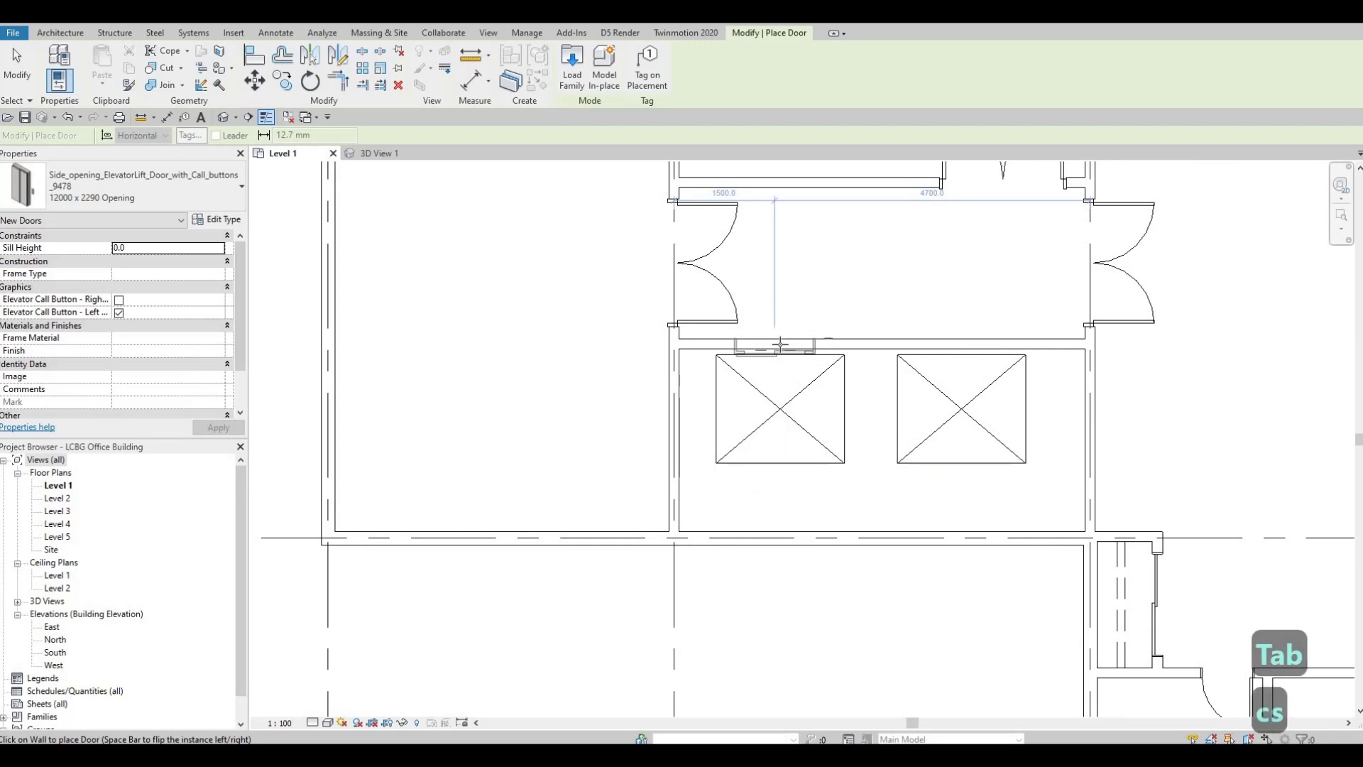
left_click(777, 346)
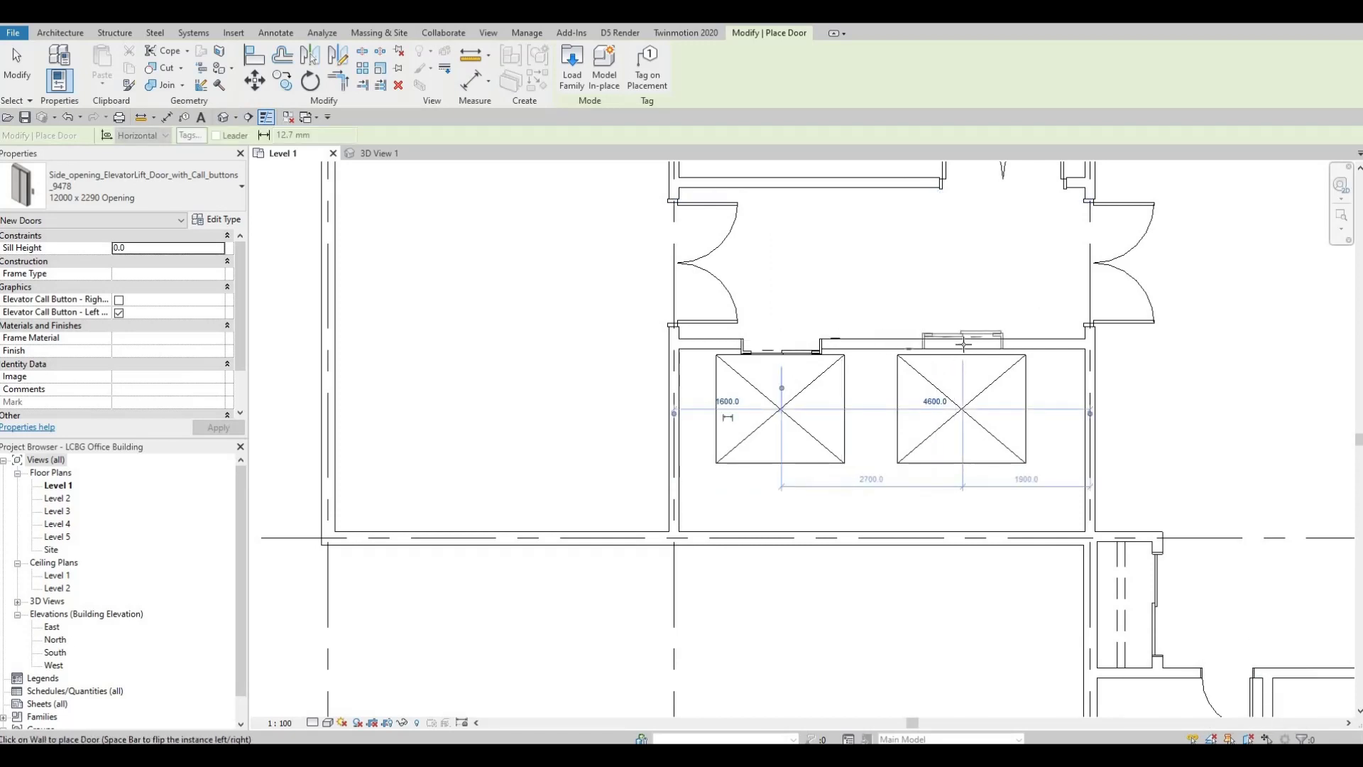
left_click(963, 344)
key("Escape")
key("Escape")
key("Escape")
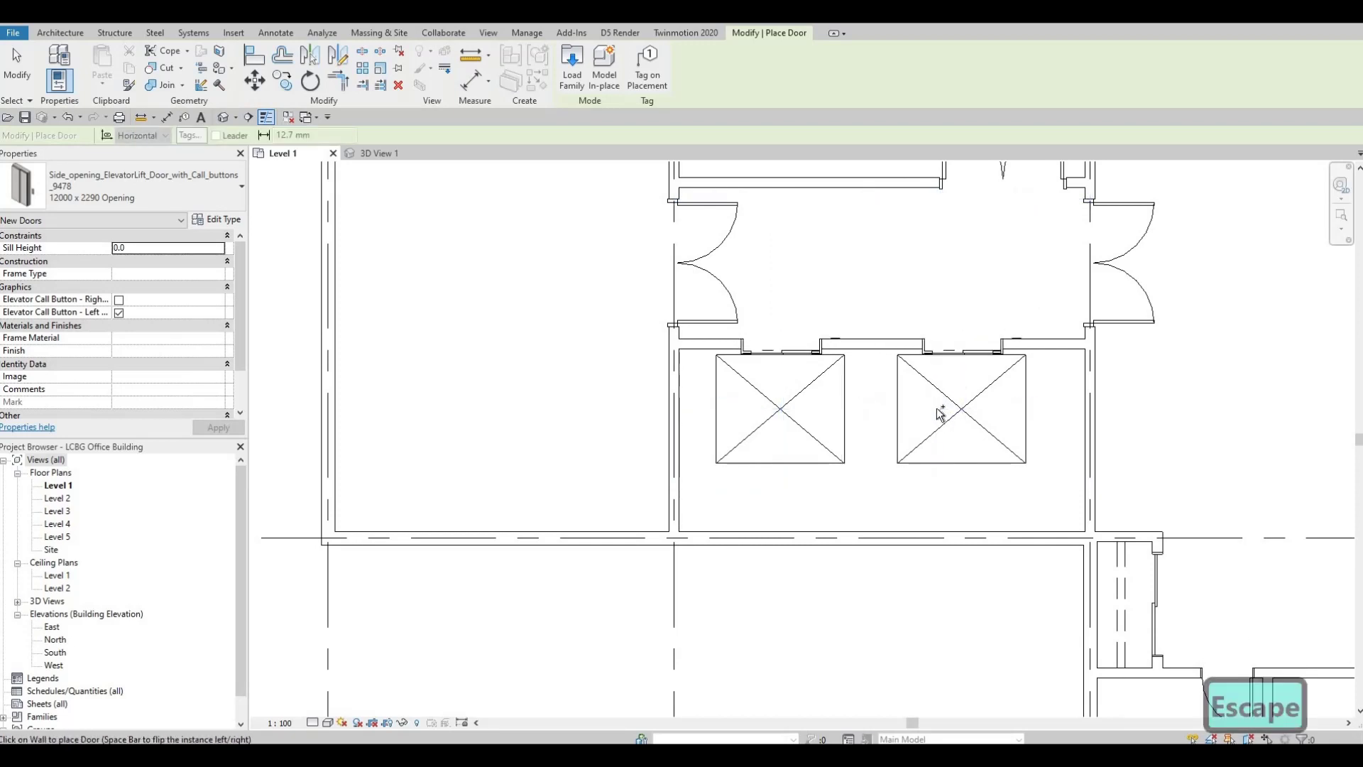
Nudge both new elevators slightly south, away from their doors
left_click(966, 373)
left_click(808, 426, "ctrl")
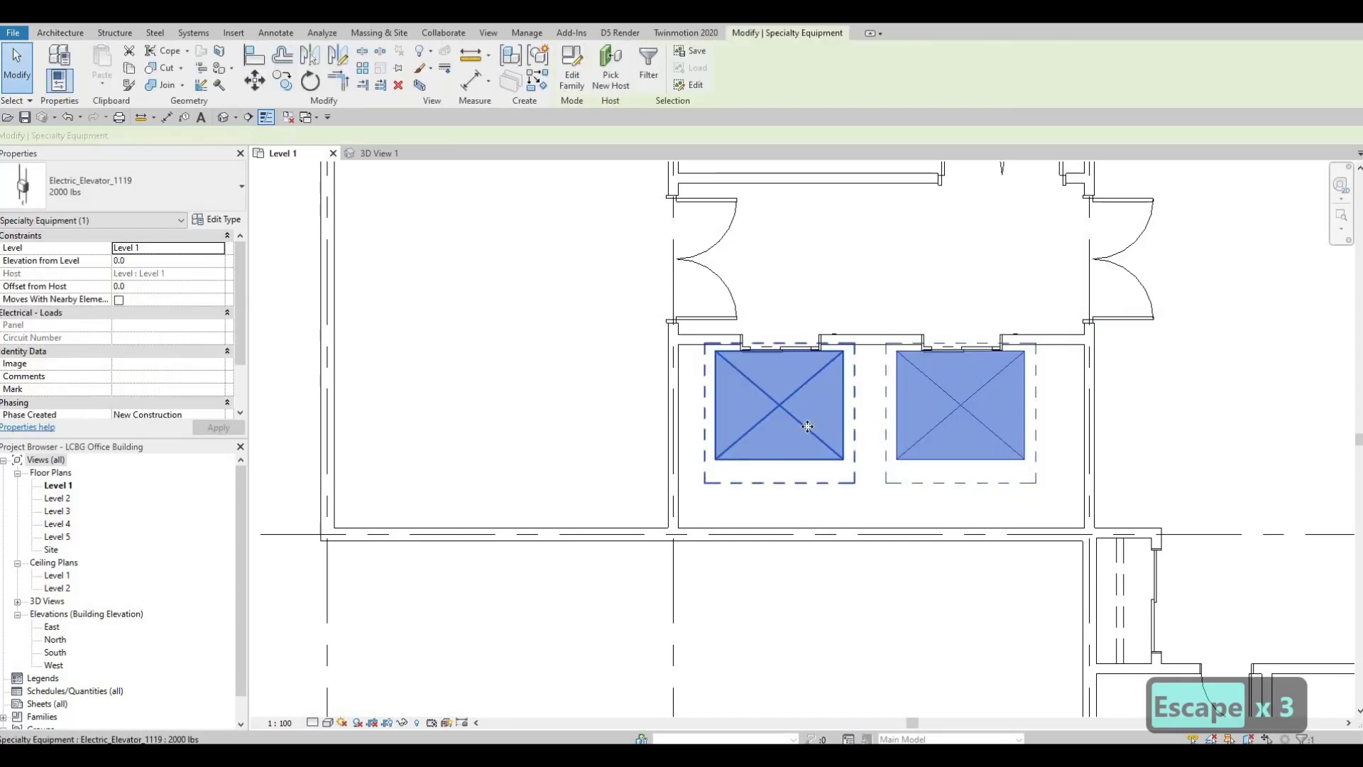
key("Down")
key("Down")
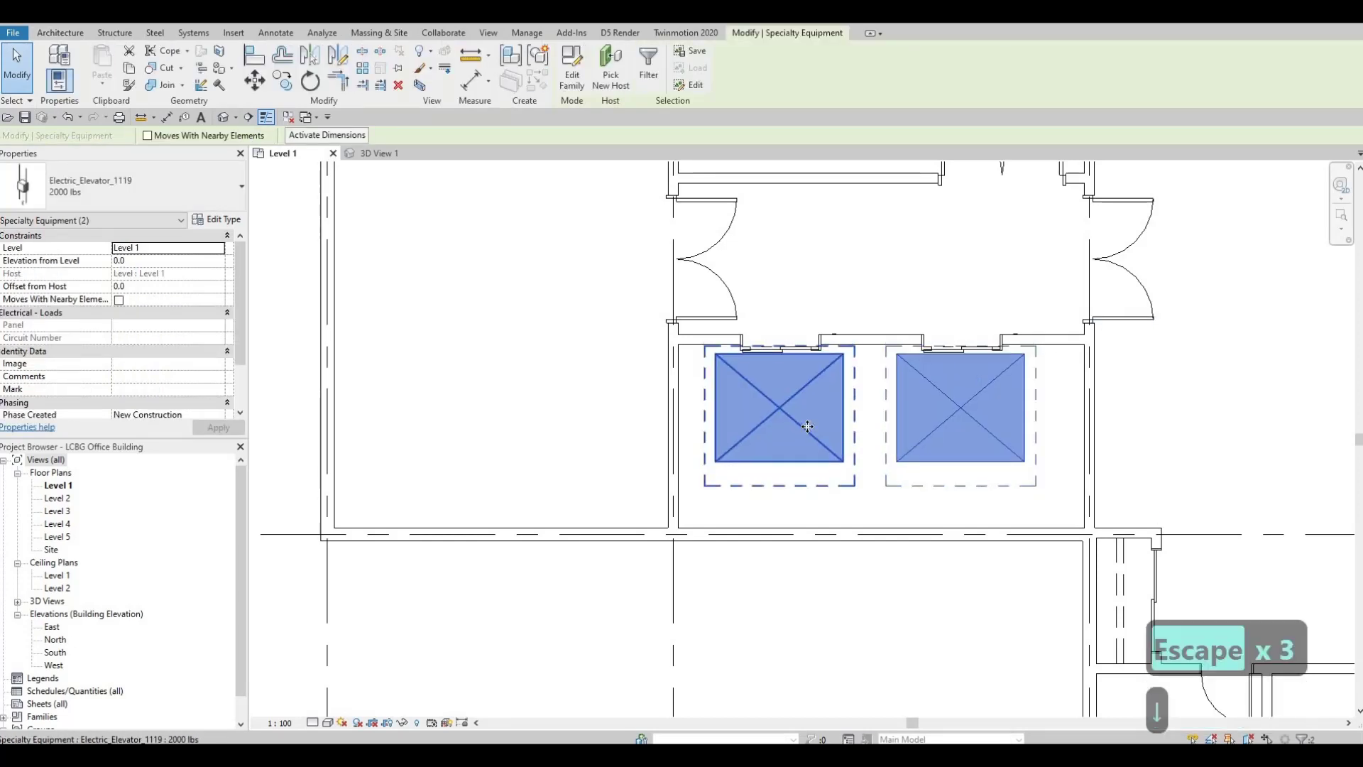
key("Escape")
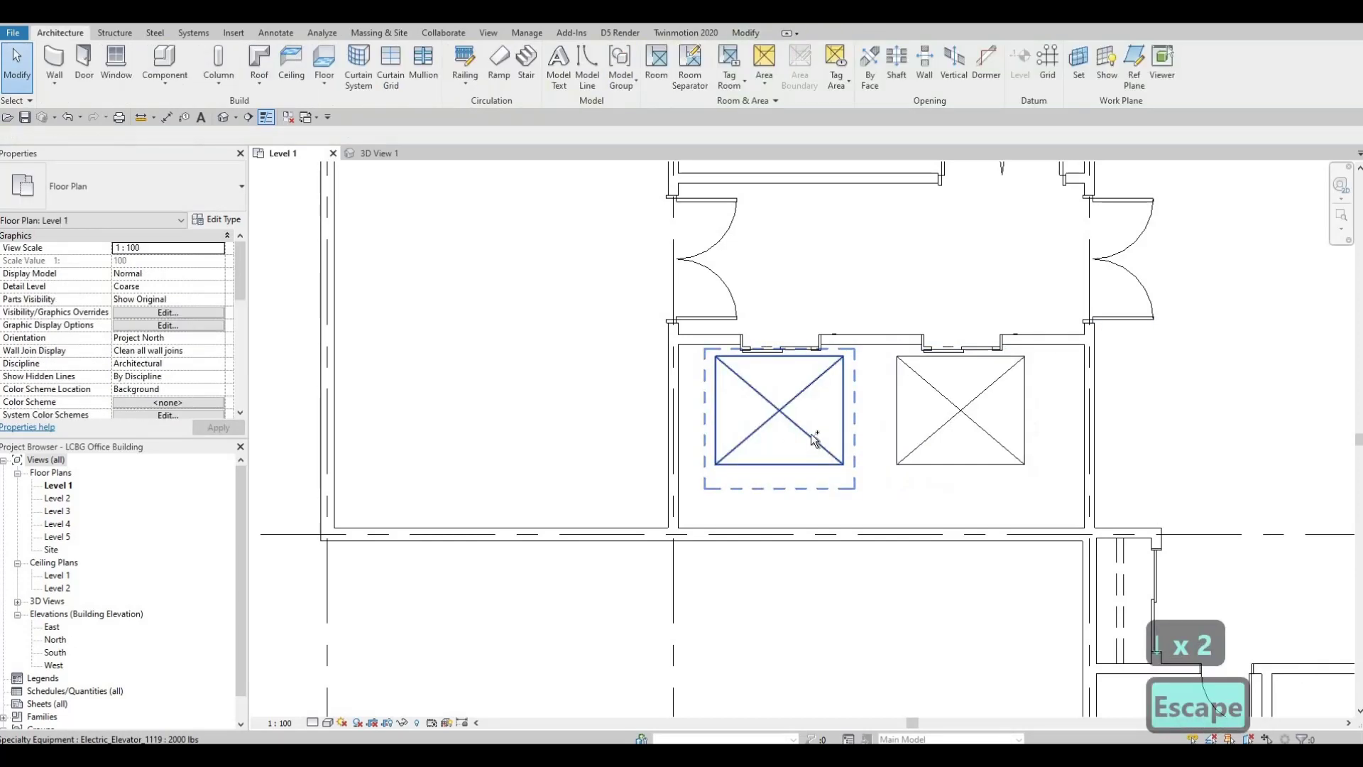
left_click(900, 433)
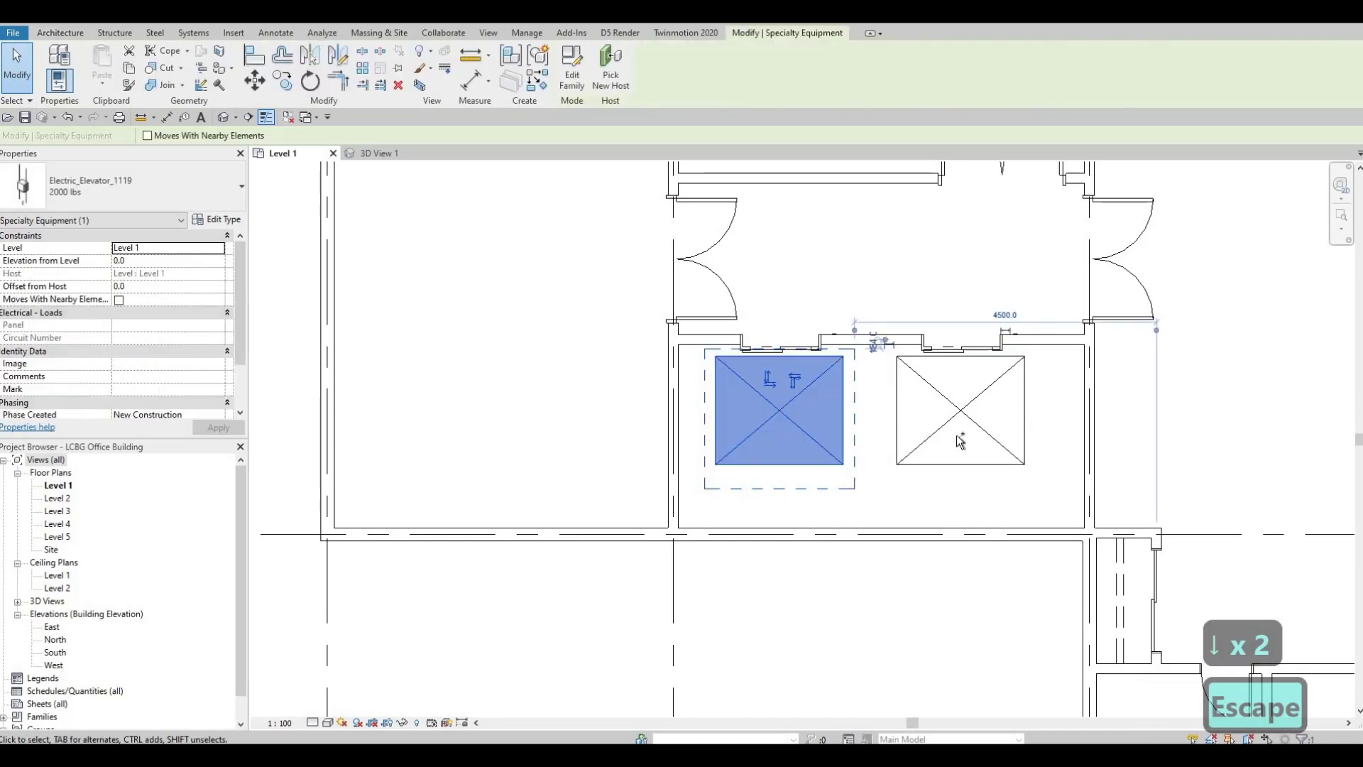
left_click(966, 434, "ctrl")
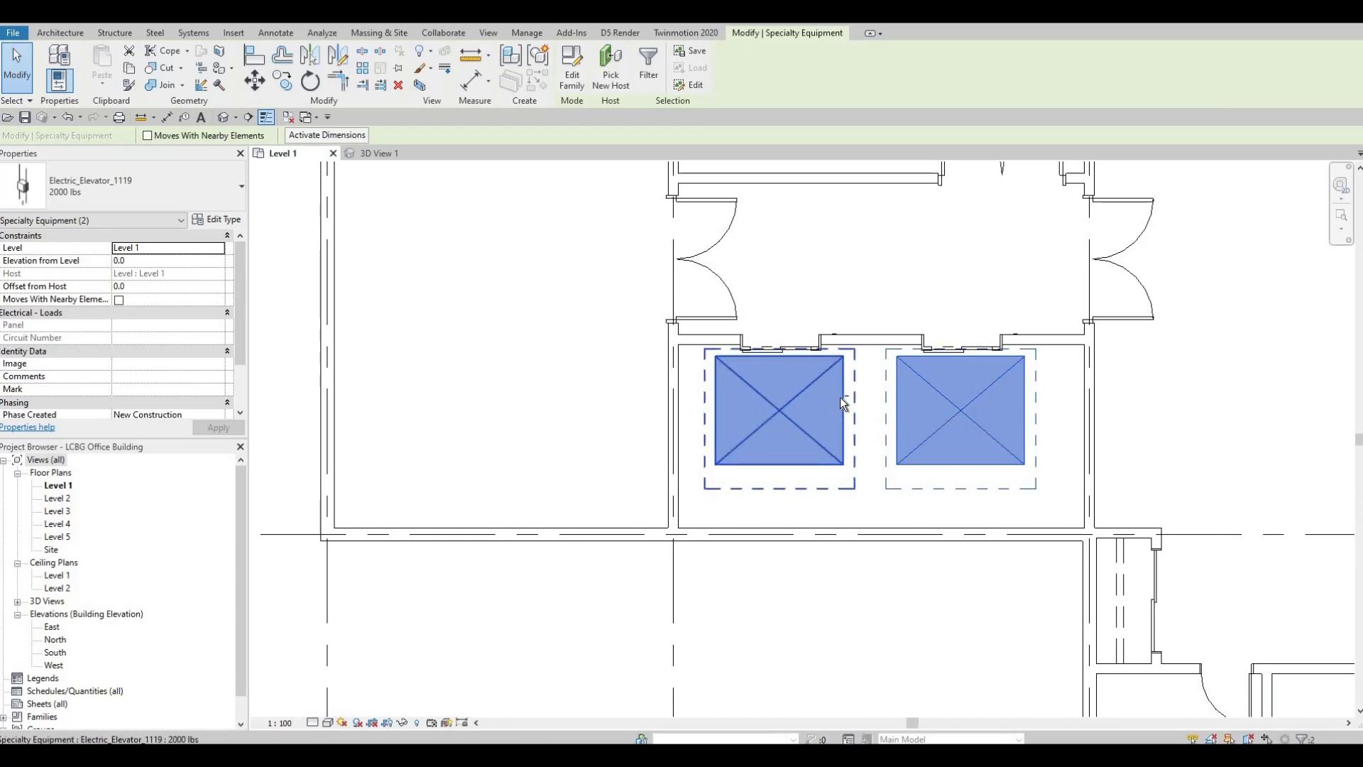
left_click(798, 438, "shift")
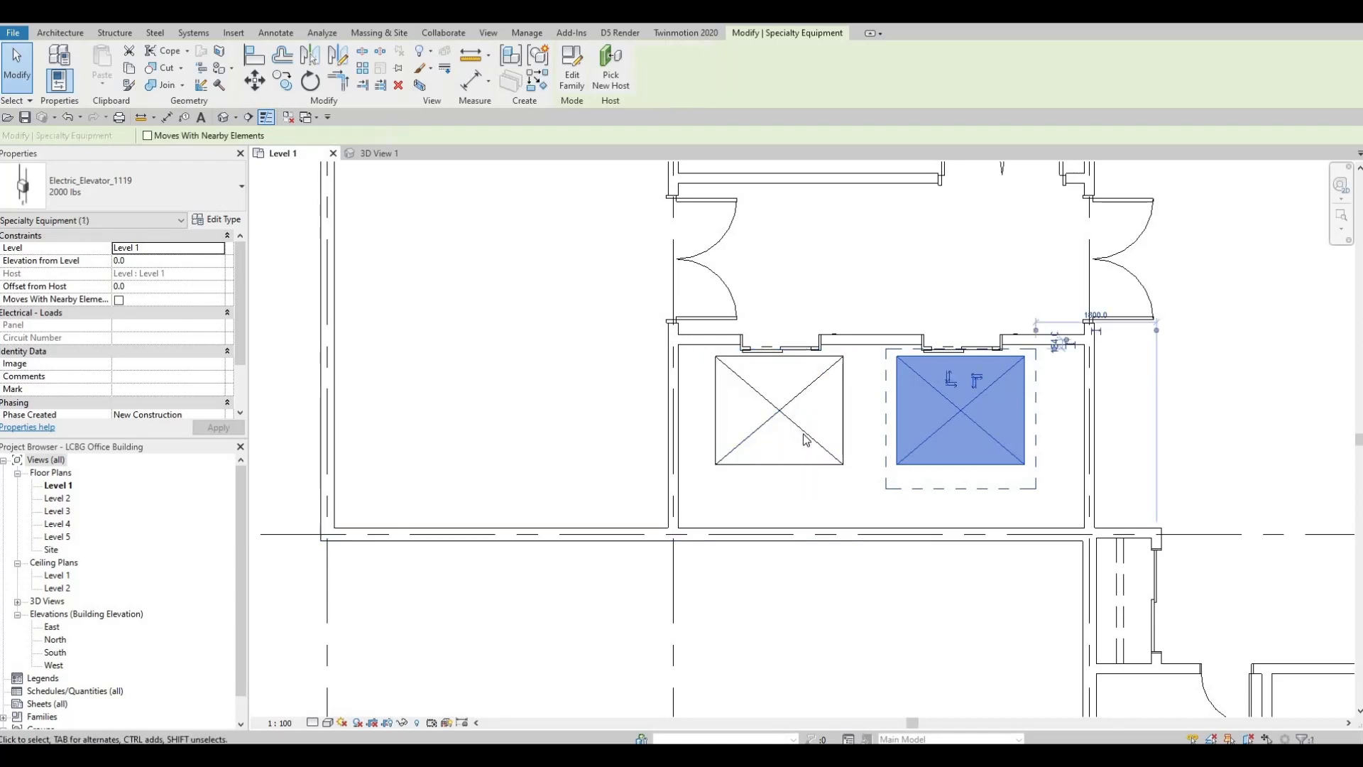
left_click(807, 438, "ctrl")
scroll(839, 526, "down", 3)
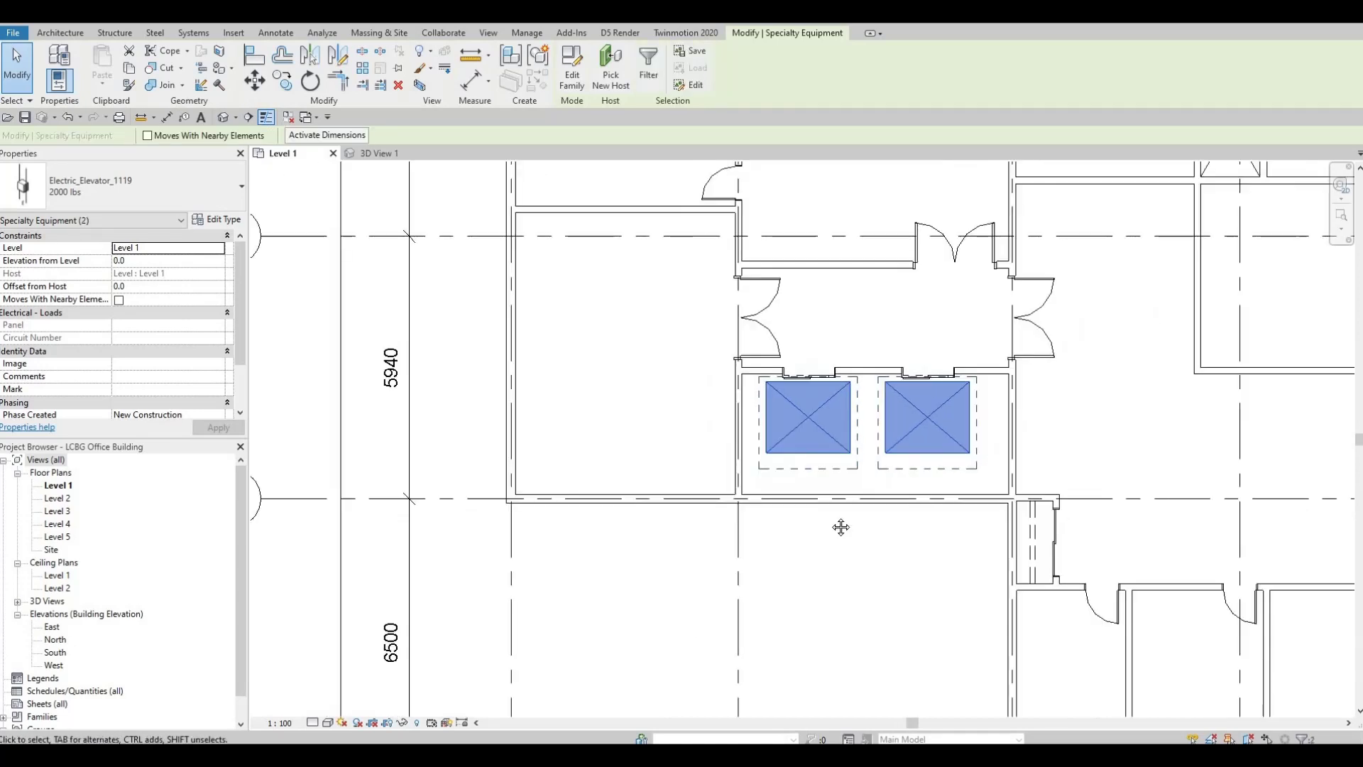
key("Escape")
Examine the new elevator room and the rooms and corridors south of the core between grids 6 and 8
scroll(675, 548, "down", 2)
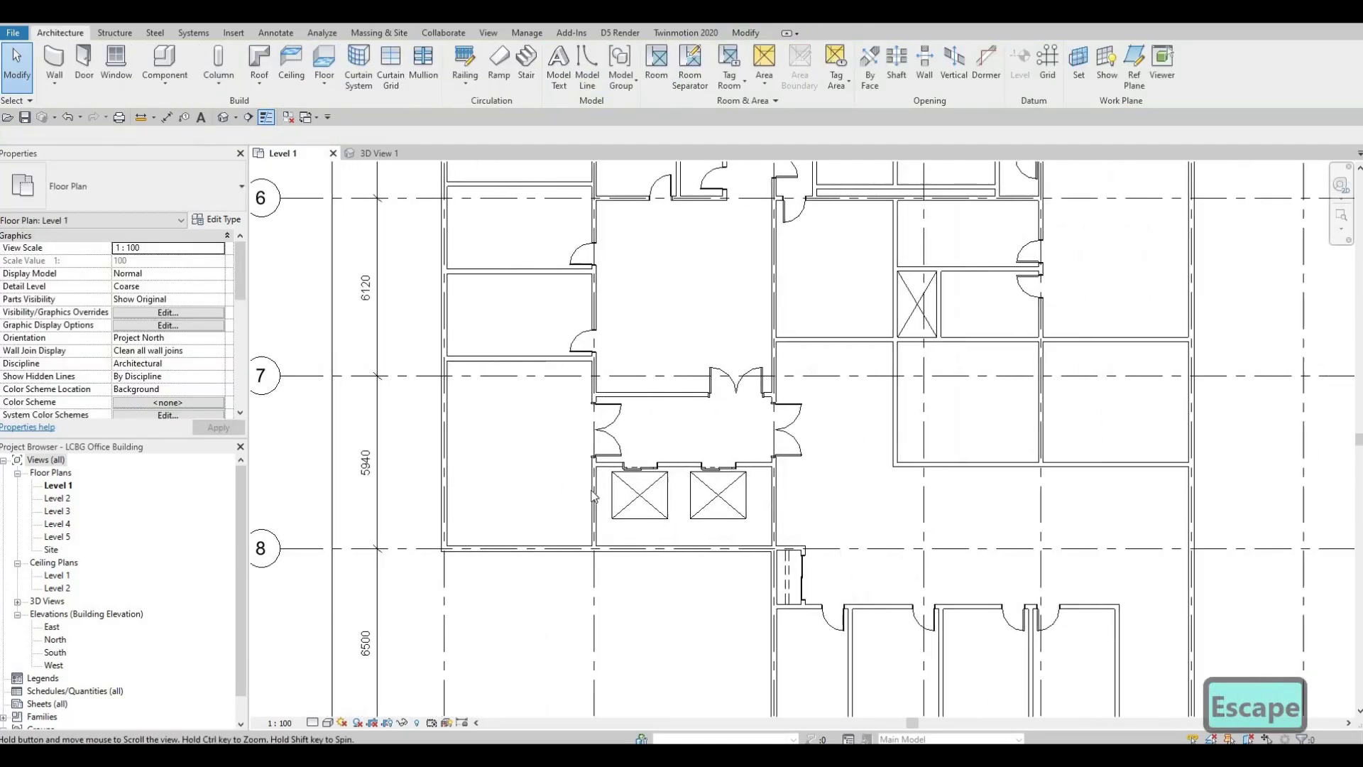
scroll(641, 498, "up", 4)
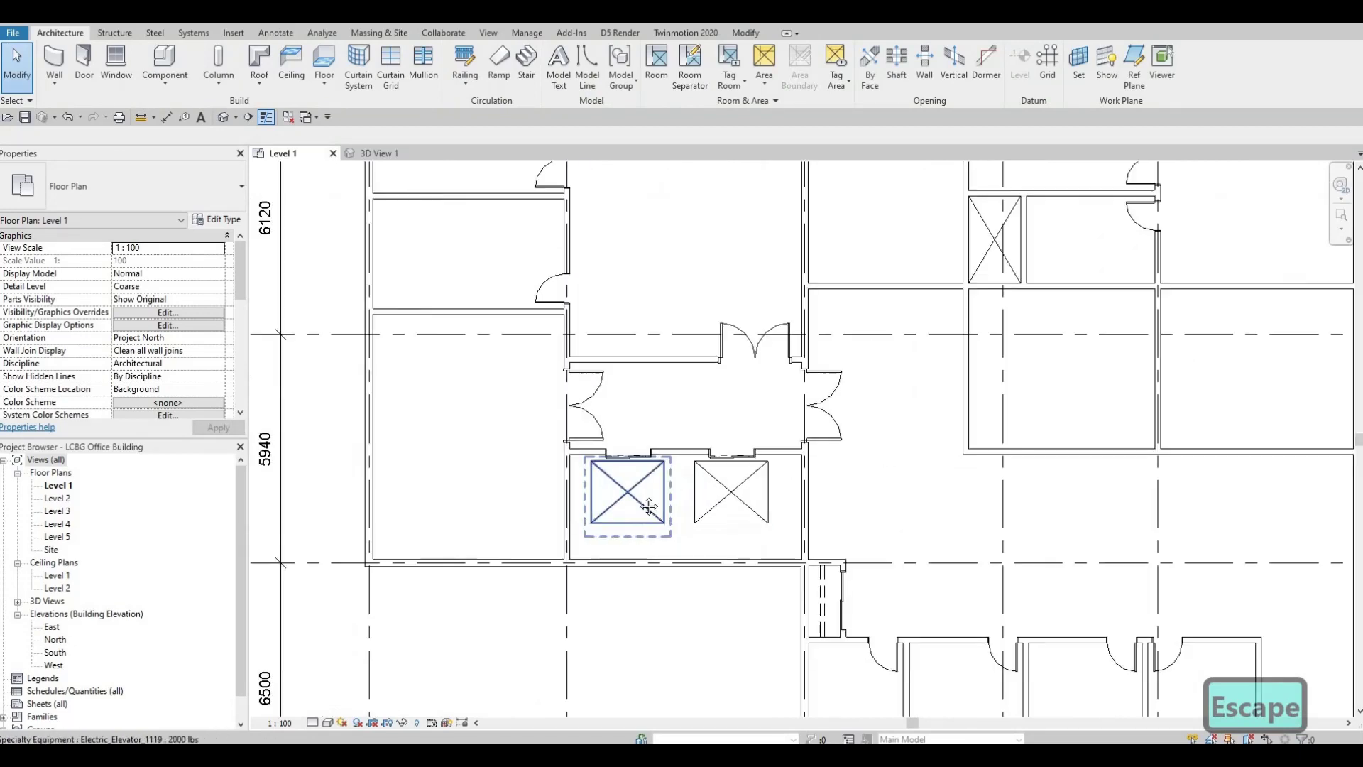
scroll(877, 526, "down", 1)
middle_click_drag(883, 527, 742, 551)
scroll(742, 550, "down", 2)
scroll(794, 497, "down", 2)
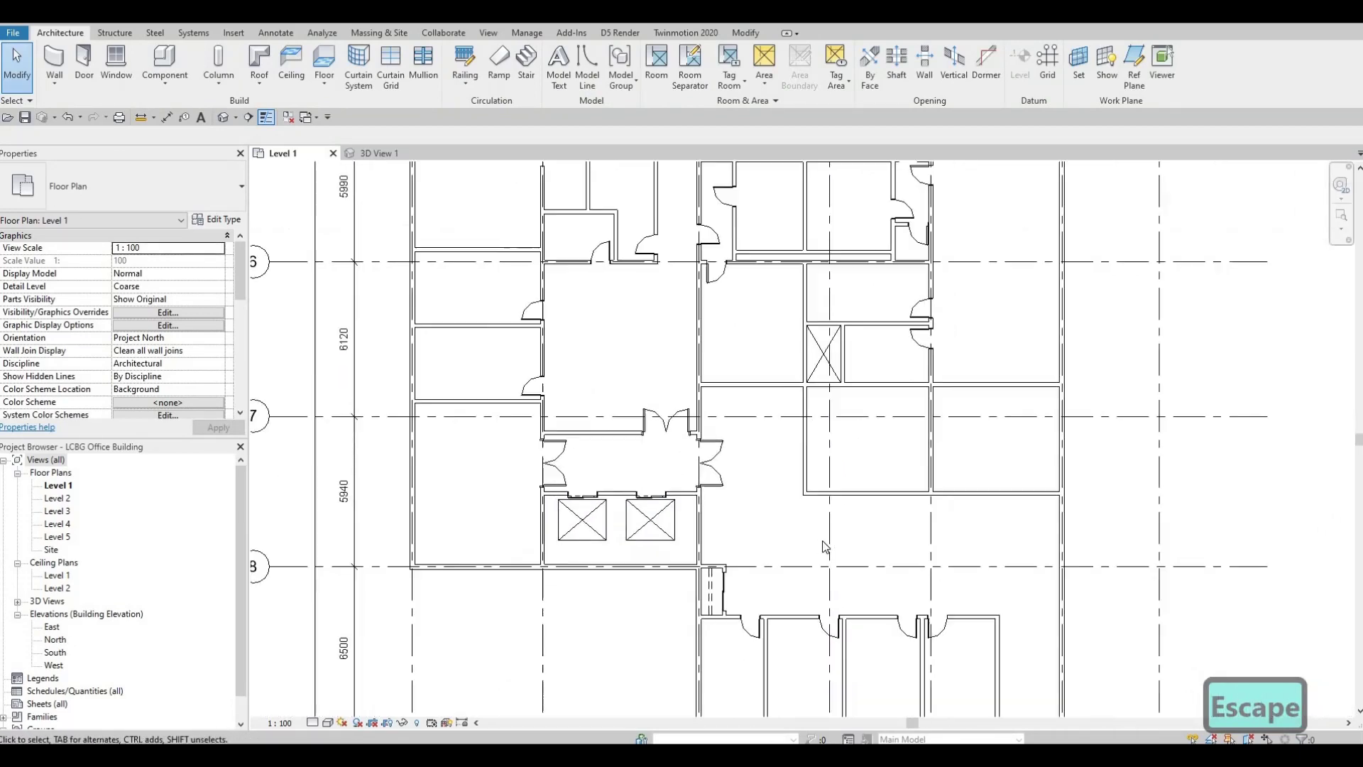
scroll(670, 476, "up", 1)
scroll(720, 447, "up", 1)
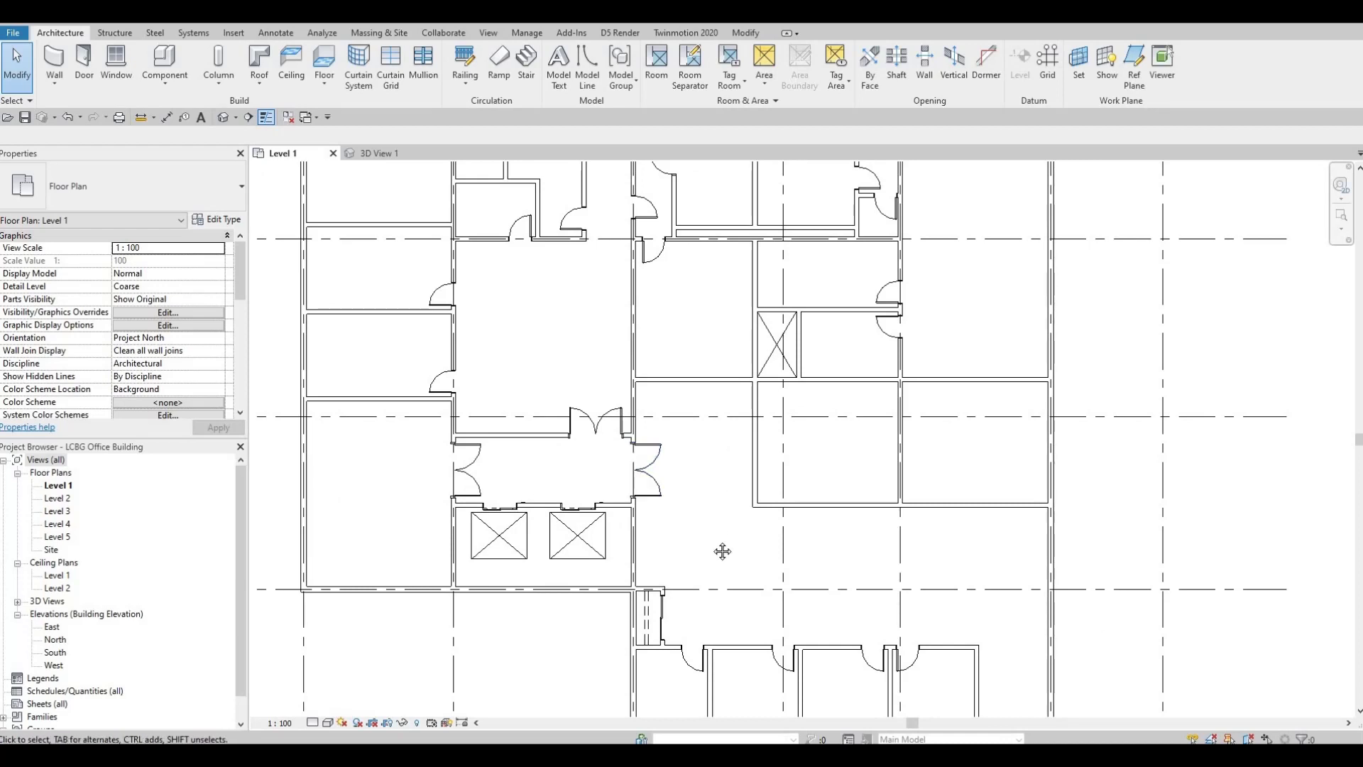
middle_click_drag(718, 553, 718, 556)
middle_click_drag(715, 480, 709, 547)
middle_click_drag(821, 532, 828, 548)
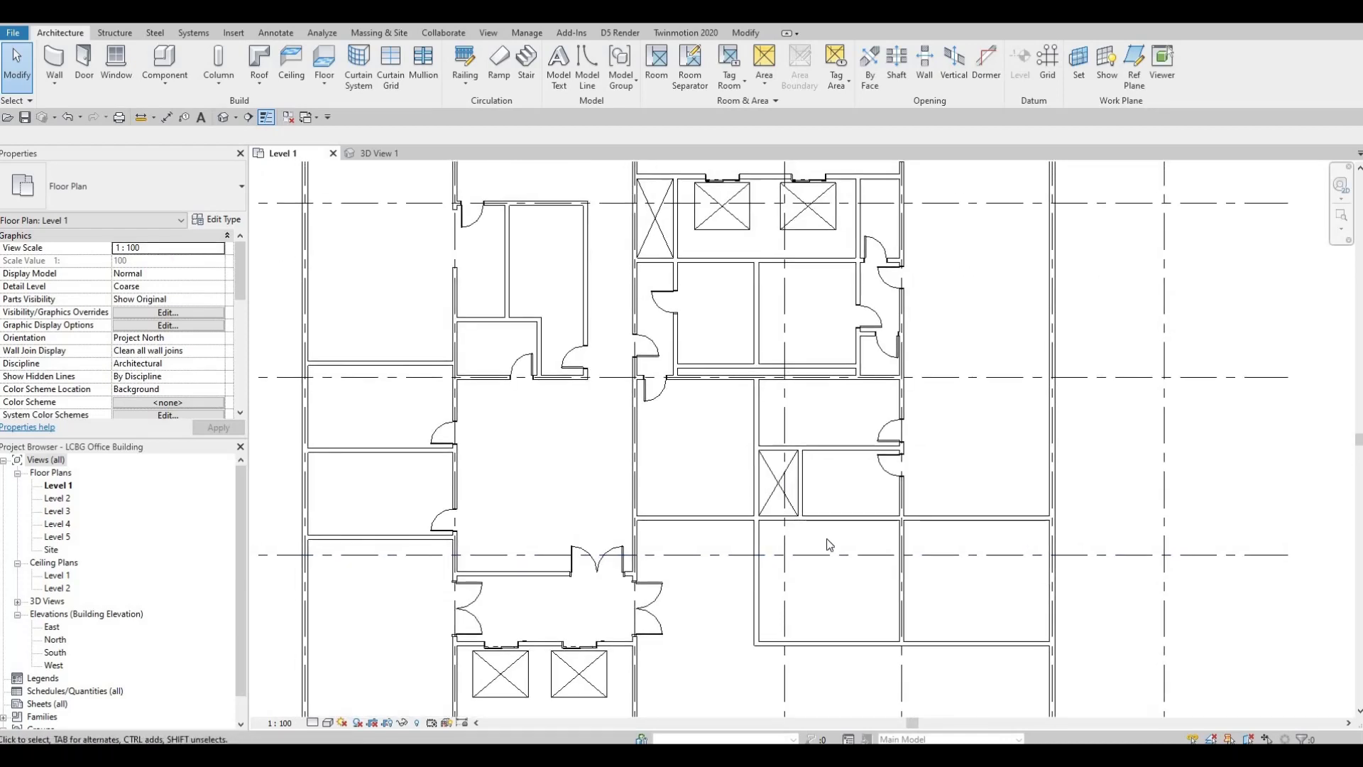
middle_click_drag(825, 604, 840, 541)
scroll(839, 541, "down", 1)
scroll(873, 546, "down", 2)
scroll(875, 543, "up", 4)
key("Escape")
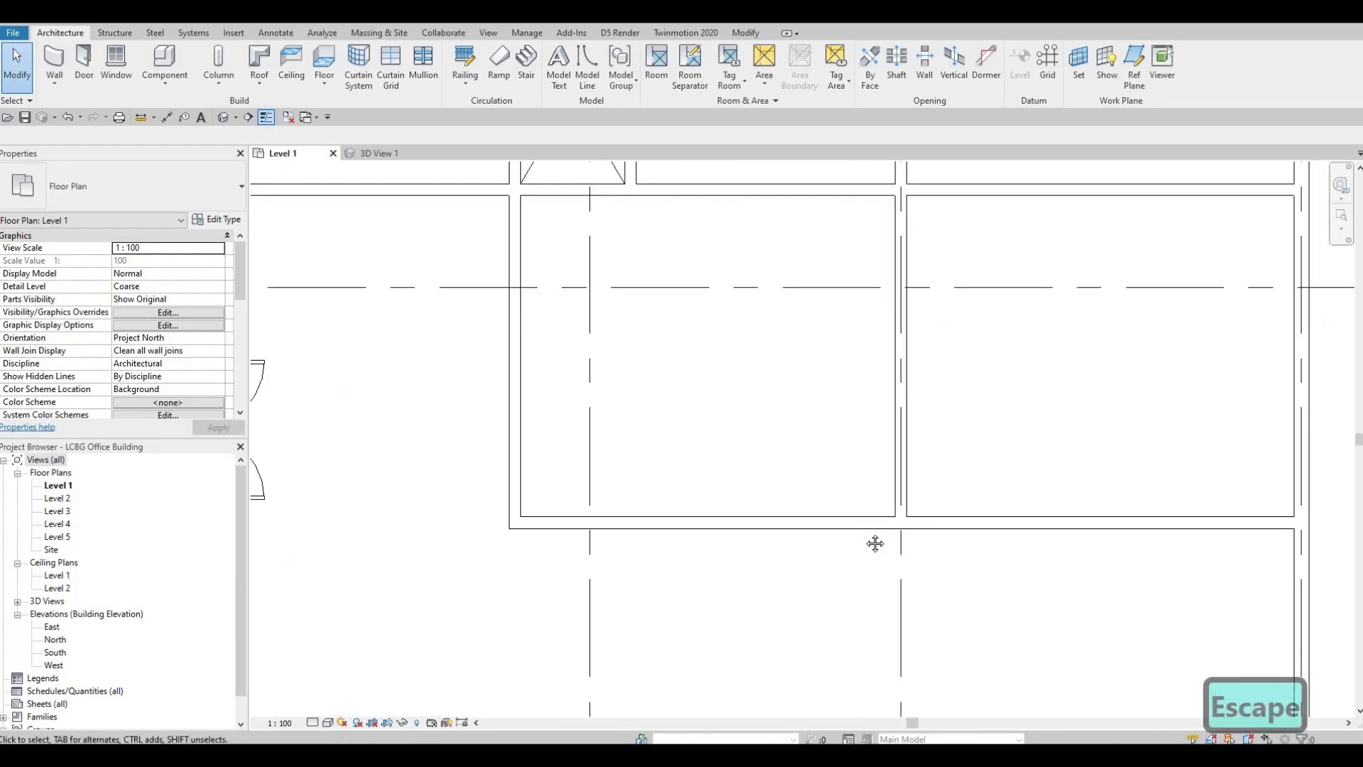
scroll(820, 531, "down", 1)
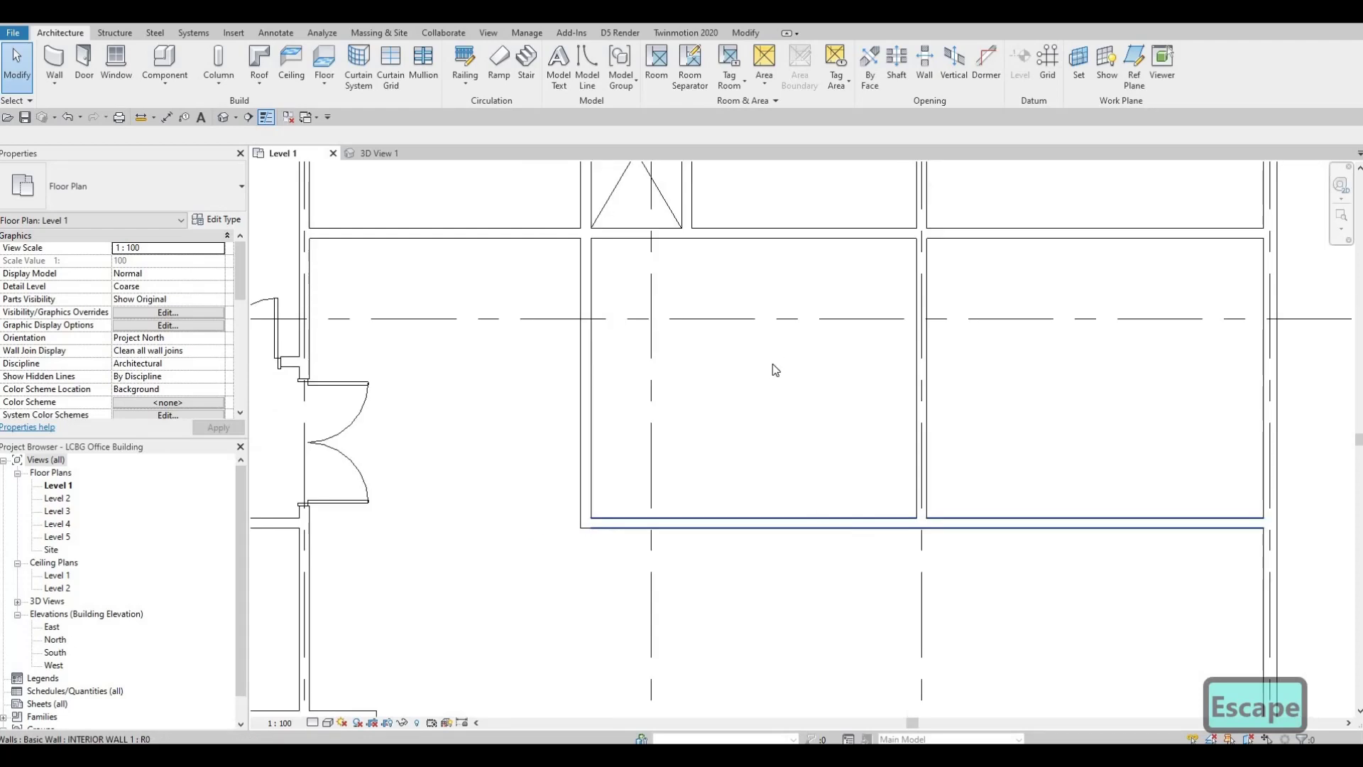
key("Escape")
middle_click_drag(886, 510, 881, 500)
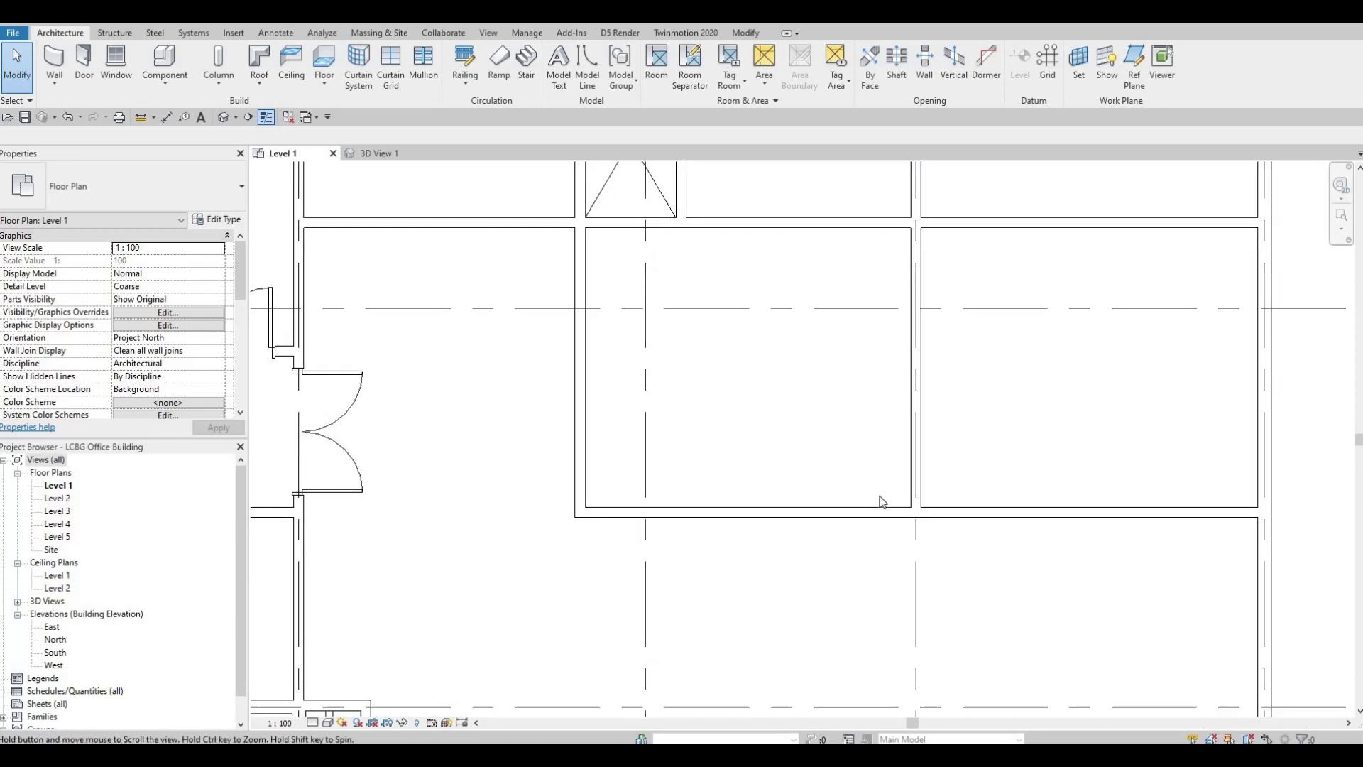
Split the south wall of the two rooms below the shaft about 4800 mm from its west corner, just west of the grid E wall
key("Escape")
scroll(883, 504, "up", 3)
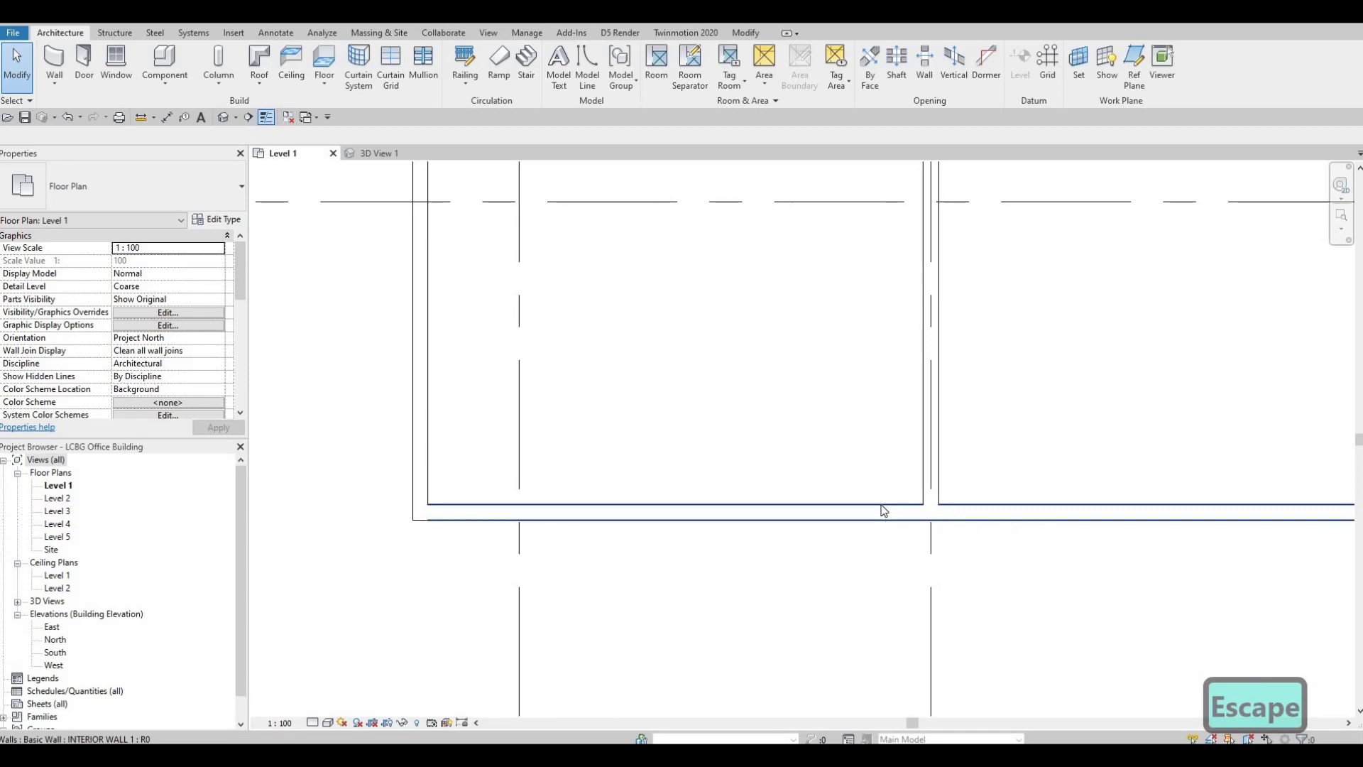
key("s")
key("l")
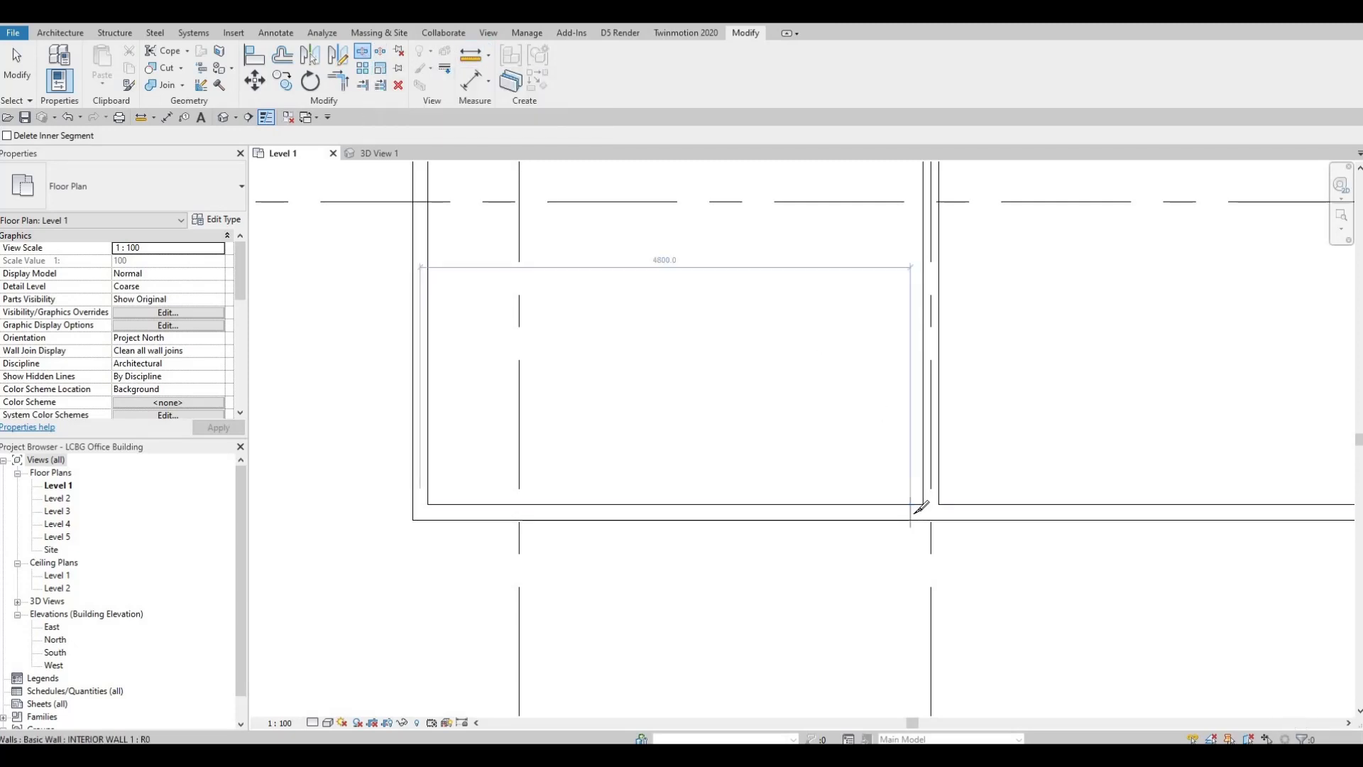
left_click(923, 511)
key("Escape")
key("Escape")
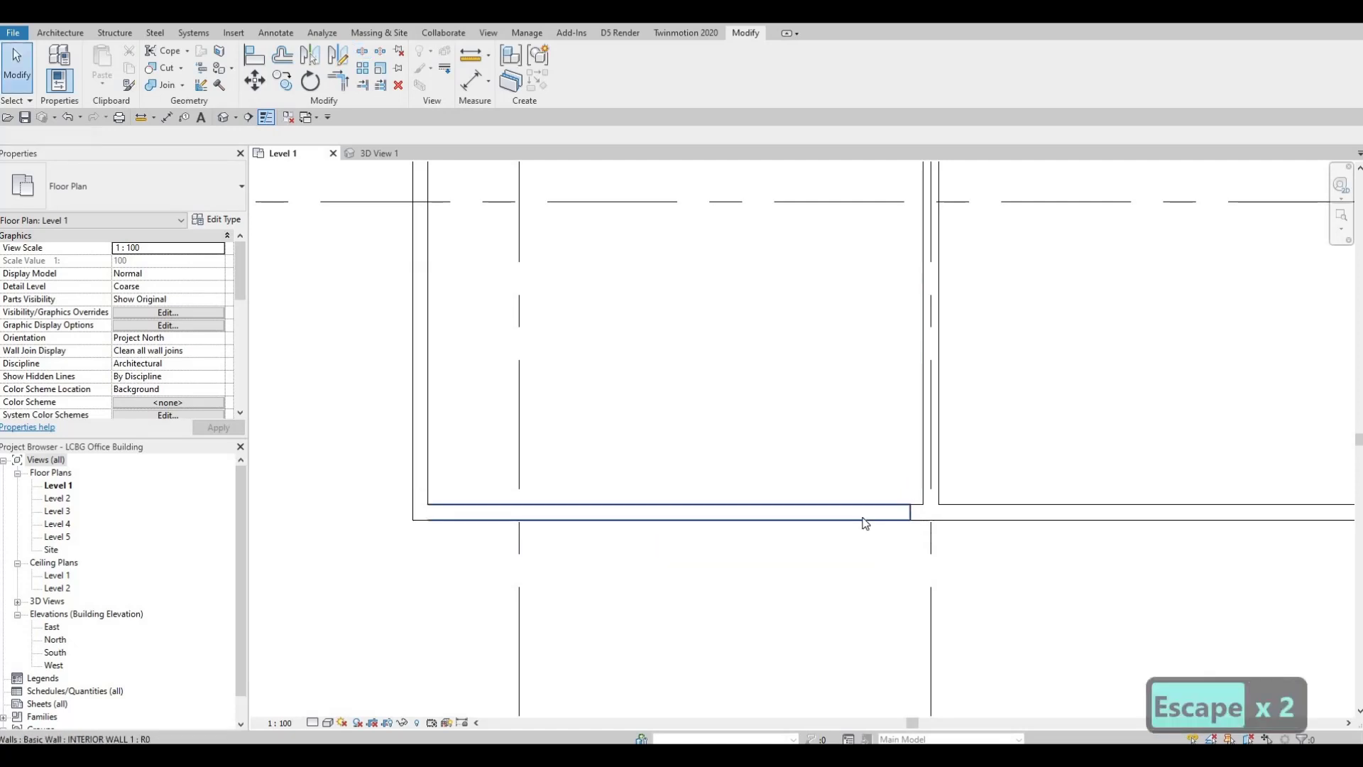
Try moving the split wall's west segment north to about 1600 mm south of grid 7, and undo the move
left_click(808, 519)
left_click_drag(807, 372, 822, 395)
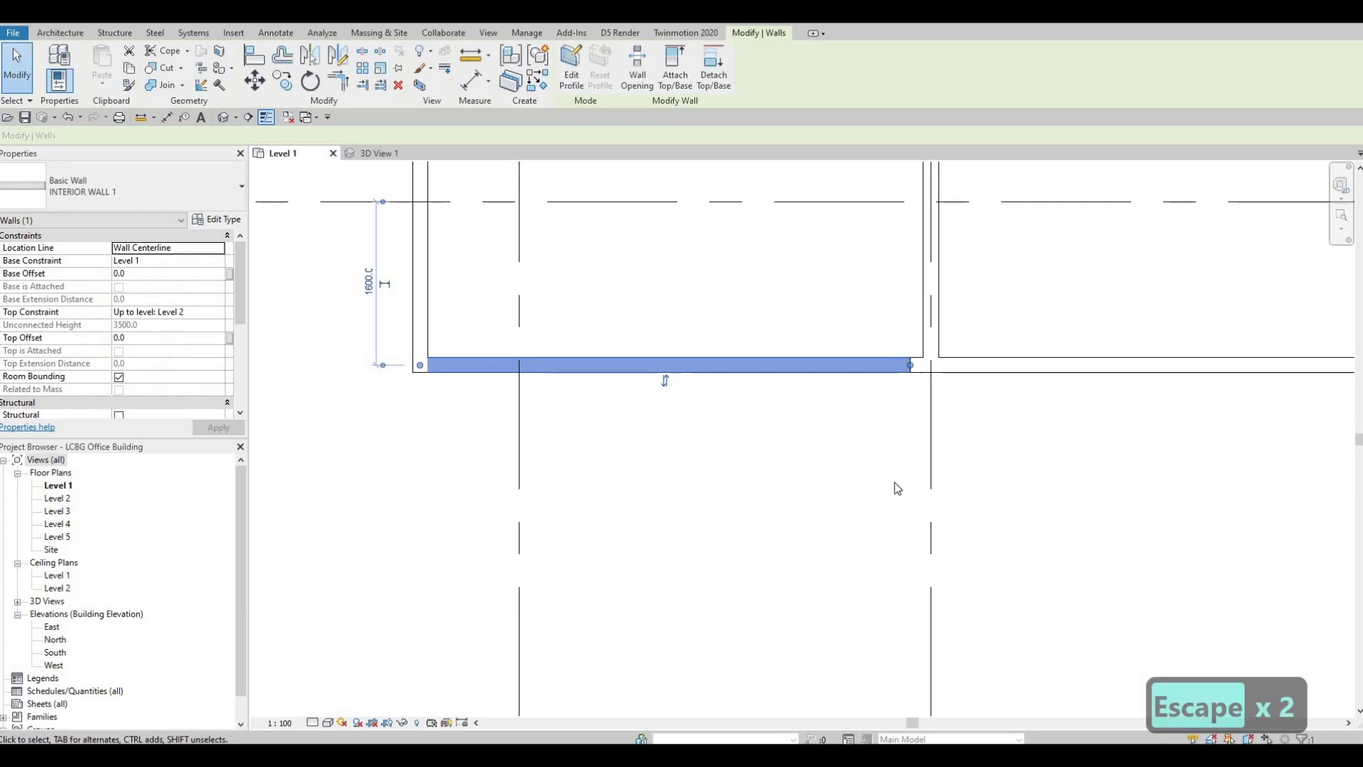
key("ctrl+z")
Shorten the split wall's west segment to about 4600 mm and move it to about 1540 mm north of the east segment
left_click(891, 511)
left_click_drag(892, 512, 890, 512)
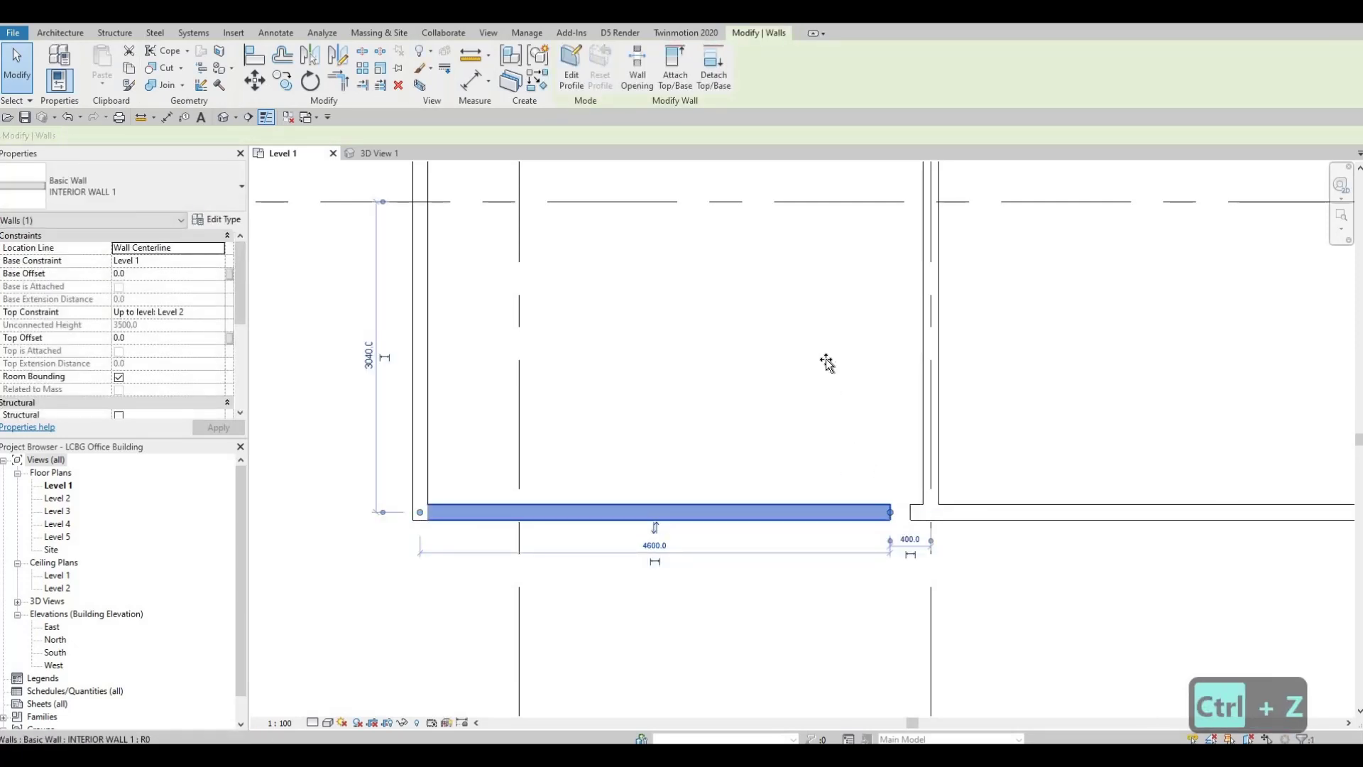
left_click_drag(827, 363, 830, 360)
key("Escape")
Pull the east segment's west end back to the grid E wall as a corner, and extend the west segment east to the same wall
left_click(913, 516)
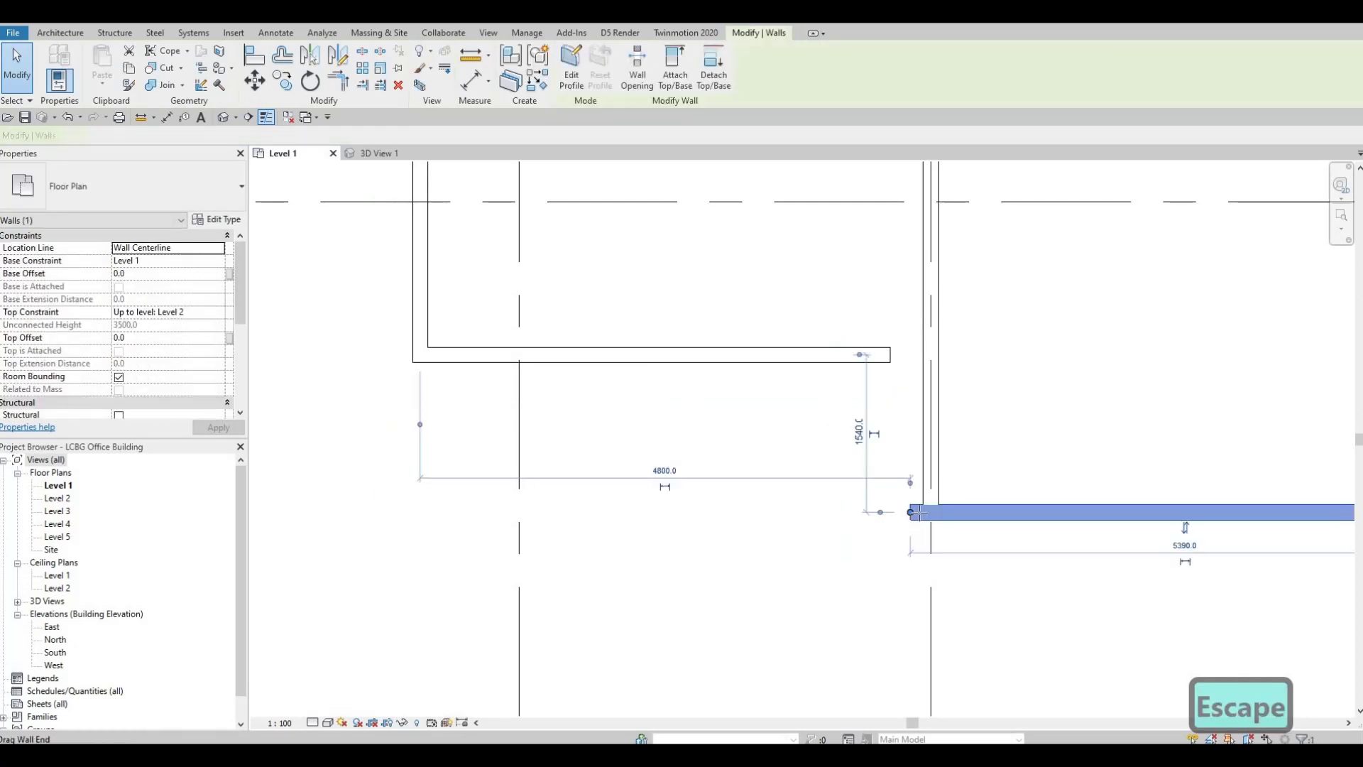
left_click_drag(916, 512, 930, 512)
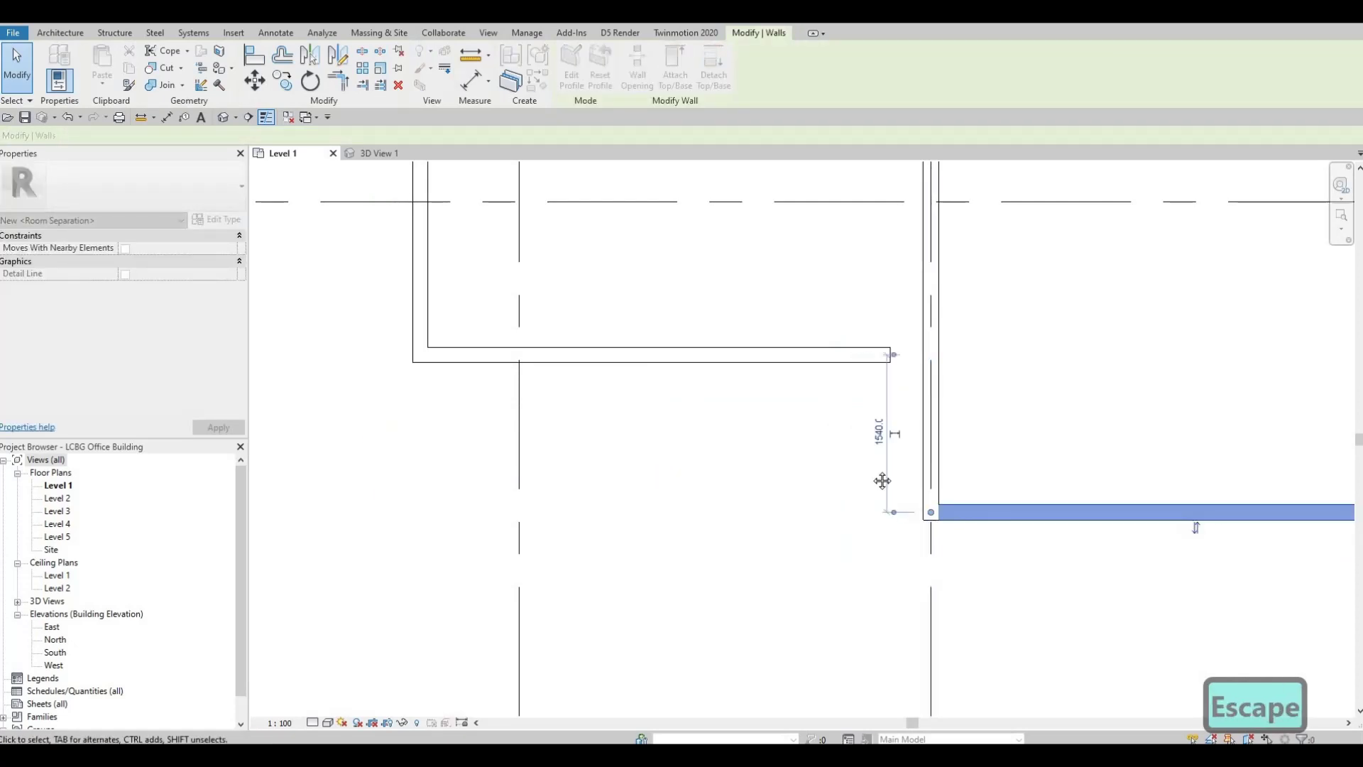
middle_click_drag(882, 481, 884, 616)
scroll(874, 609, "down", 1)
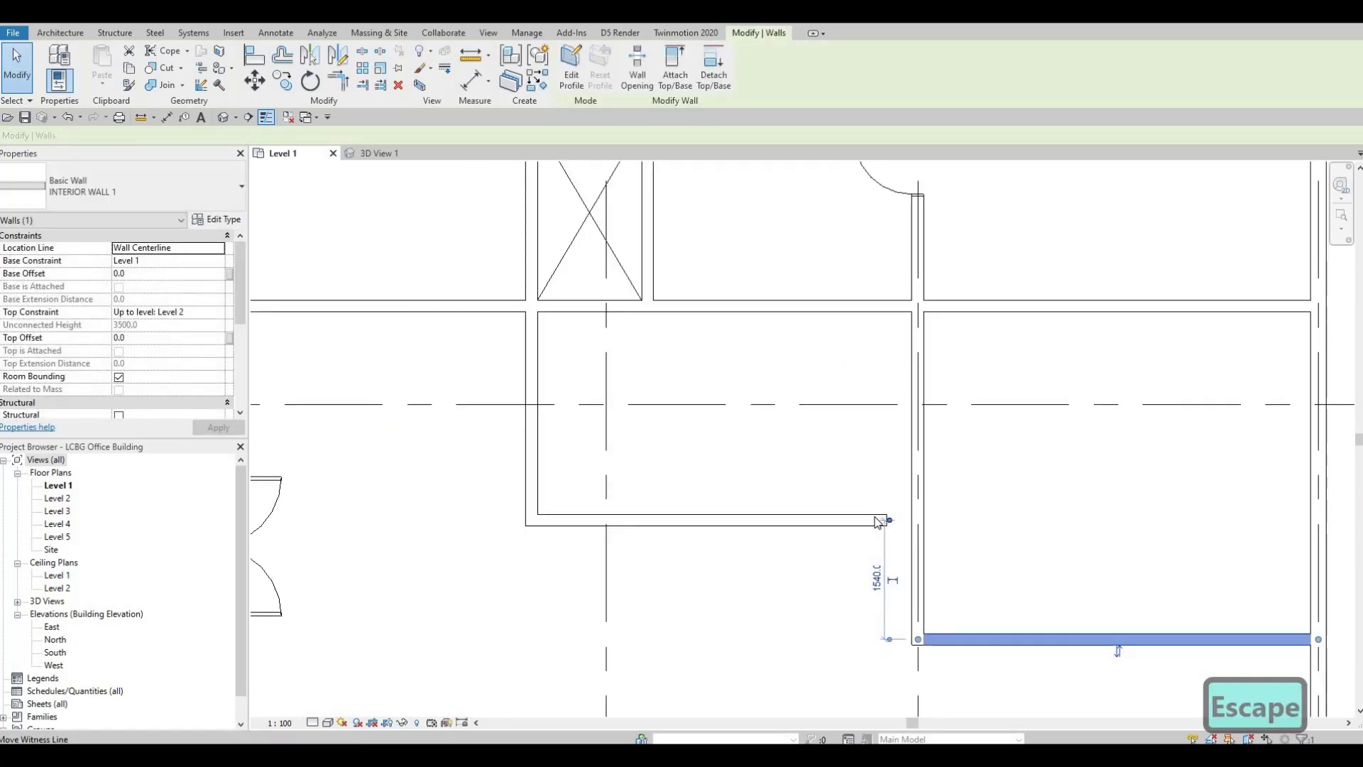
left_click(880, 519)
left_click_drag(887, 519, 916, 519)
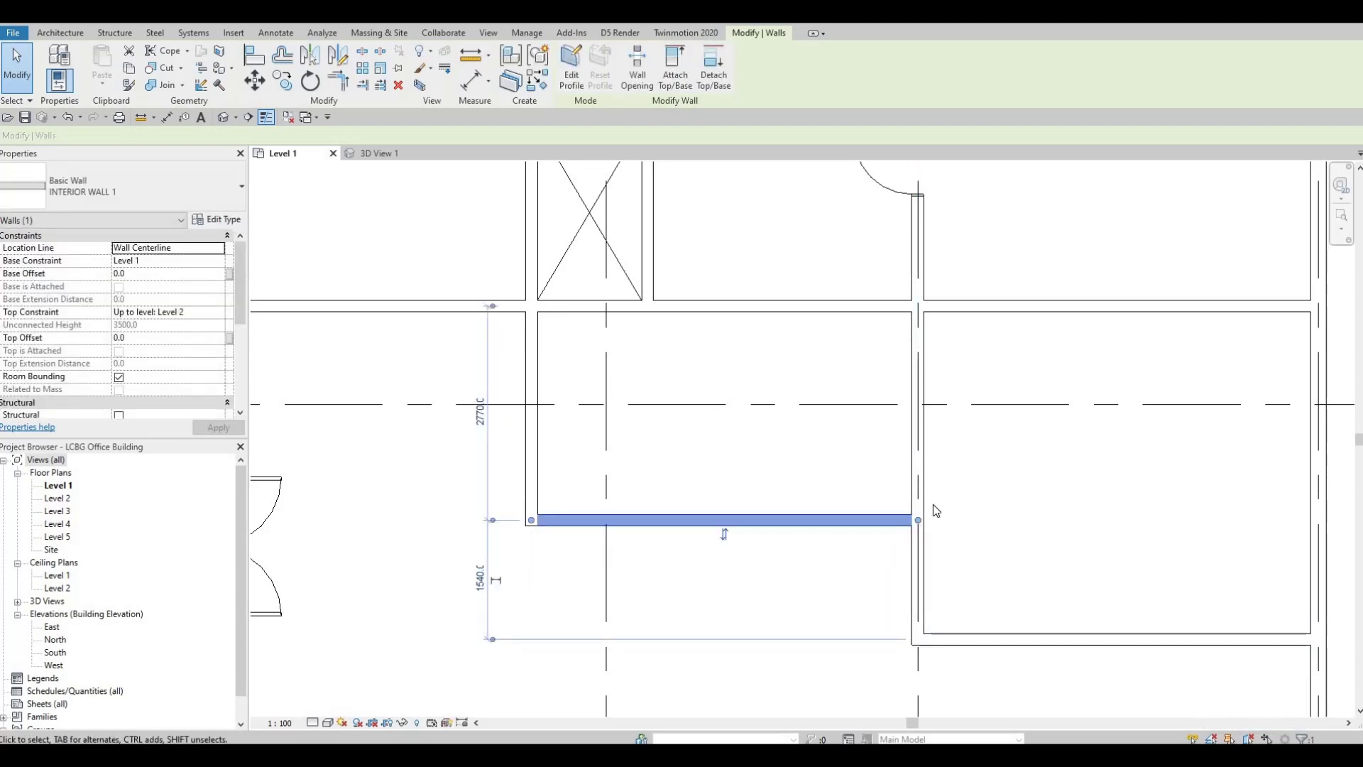
Nudge the south wall of the room below the shaft north to about 2290 mm from the room's north wall
scroll(932, 505, "down", 1)
key("Up")
key("Up")
key("Up")
key("Up")
key("Up")
key("Up")
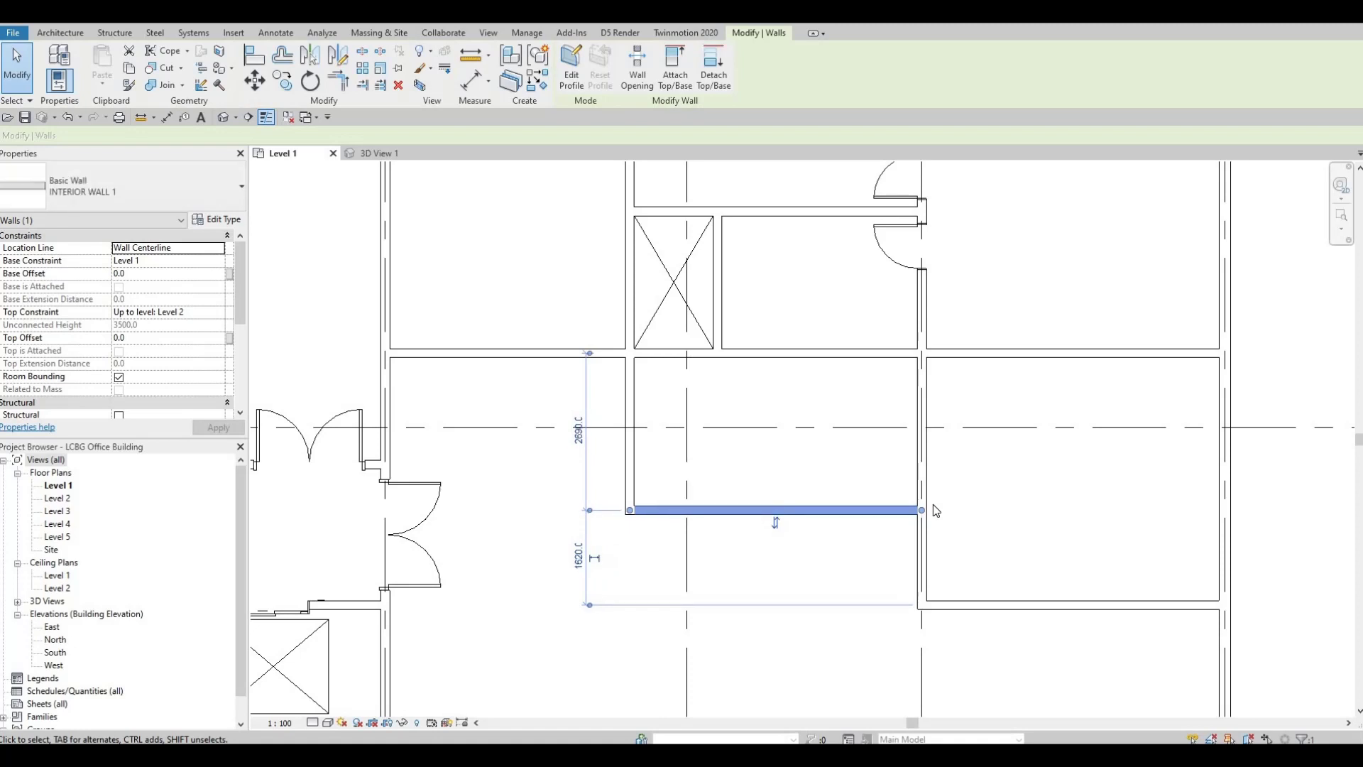
key("Up")
key("Up")
key("Up")
key("Up")
key("Up")
key("Up")
key("Up")
key("Up")
key("Up")
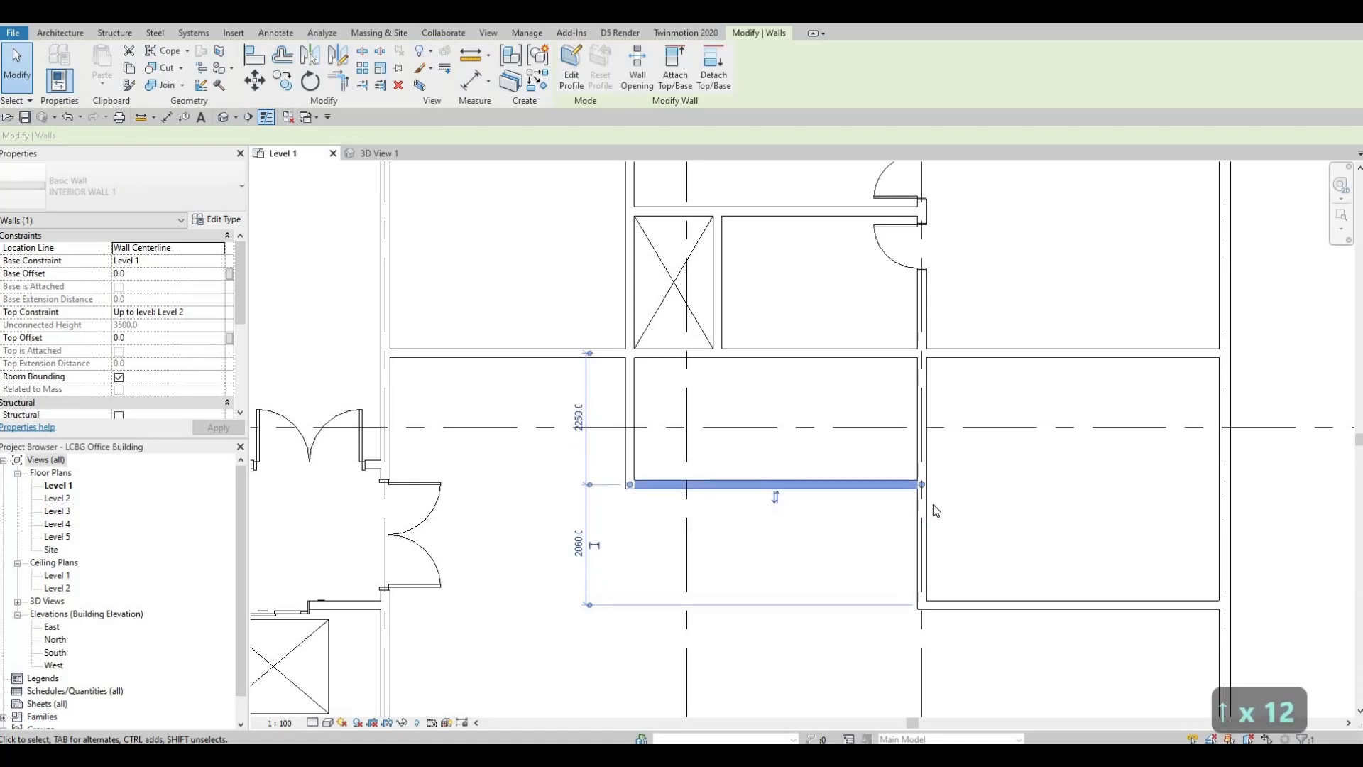
key("Up")
key("Up")
key("Down")
key("Down")
key("Down")
key("Down")
key("Down")
key("Down")
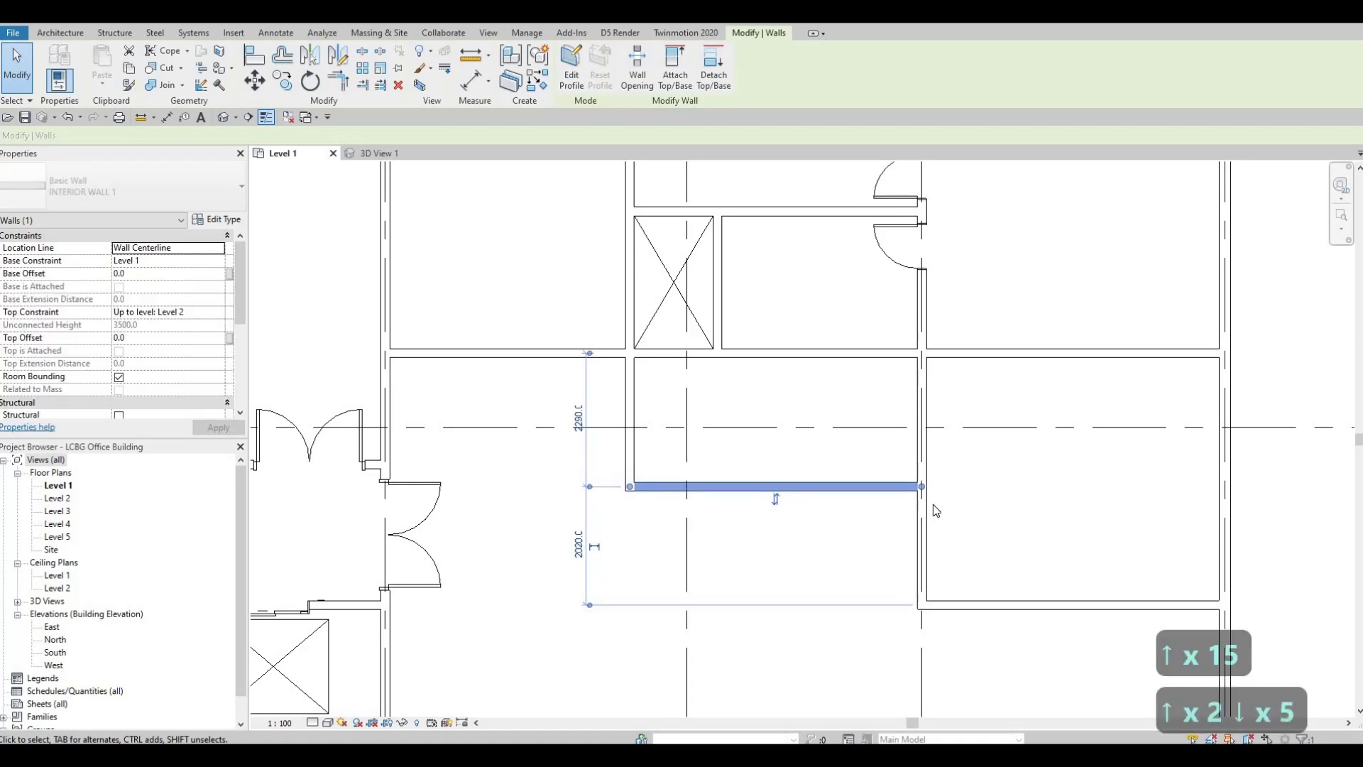
key("Right")
key("Up")
key("Up")
key("Up")
key("Down")
key("Down")
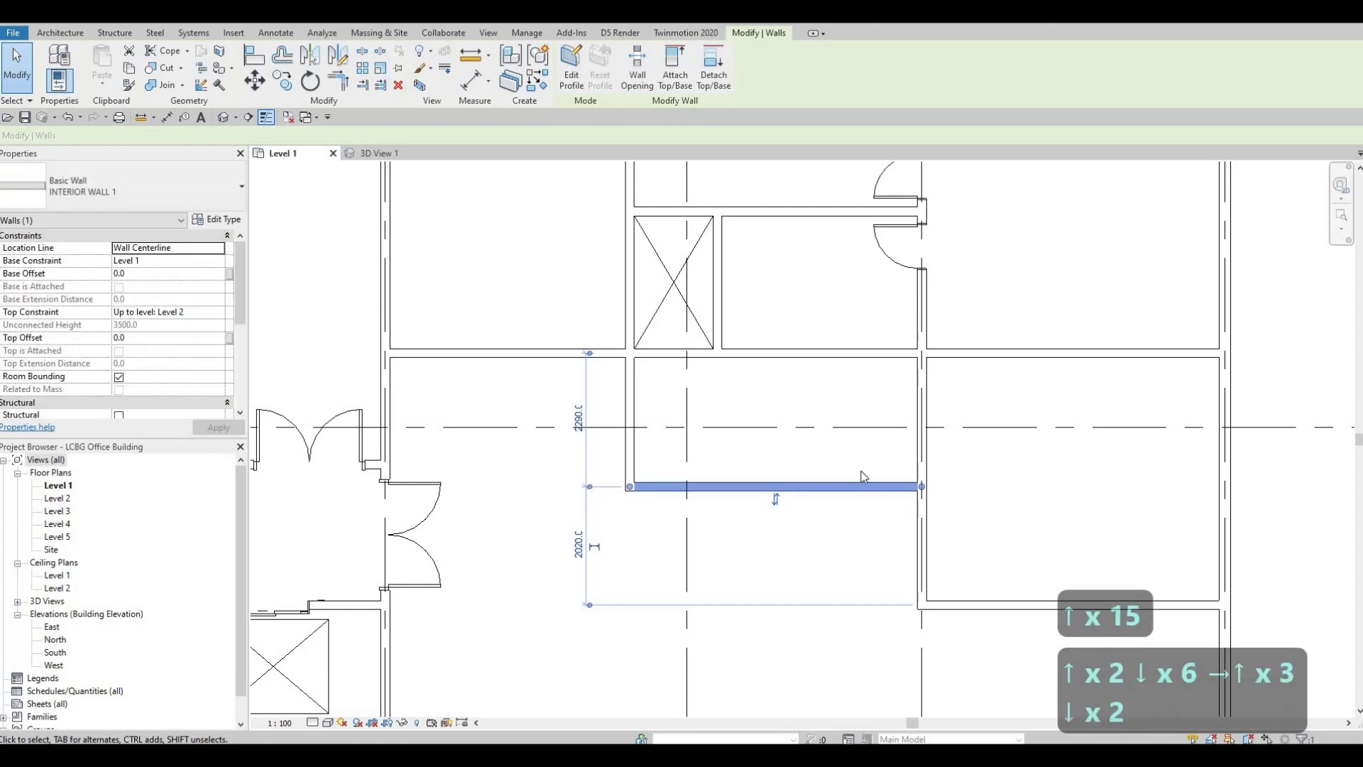
Set the distance between the north and south walls of the room below the shaft to 2300 mm
left_click(579, 419)
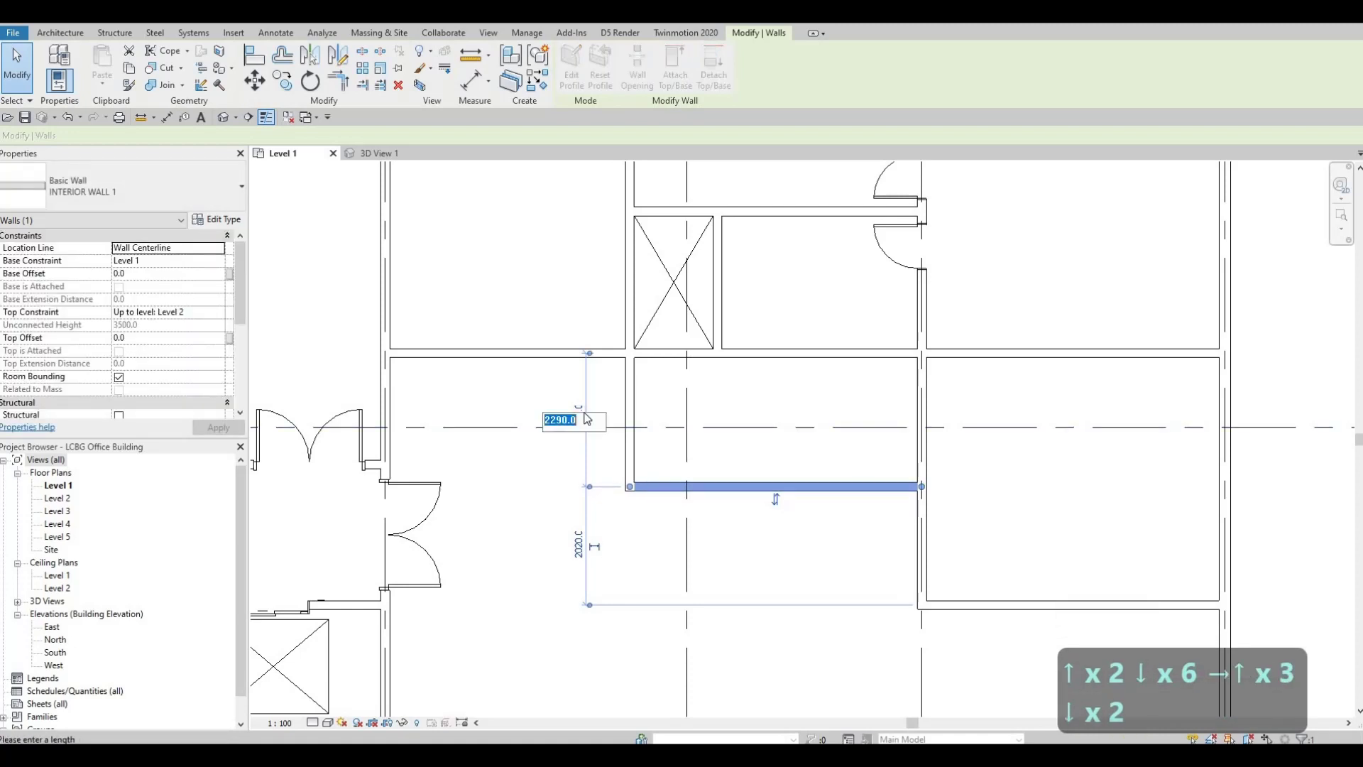
type("2")
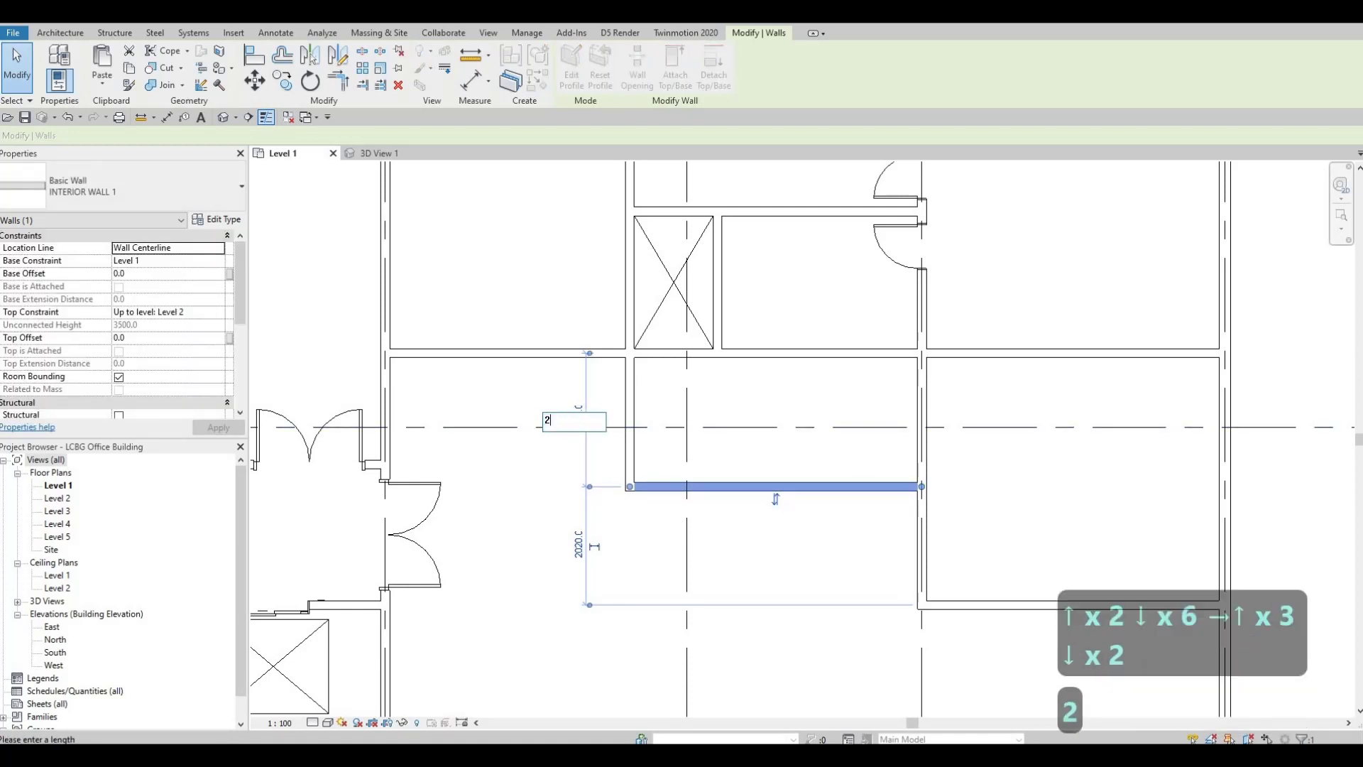
key("Return")
key("Escape")
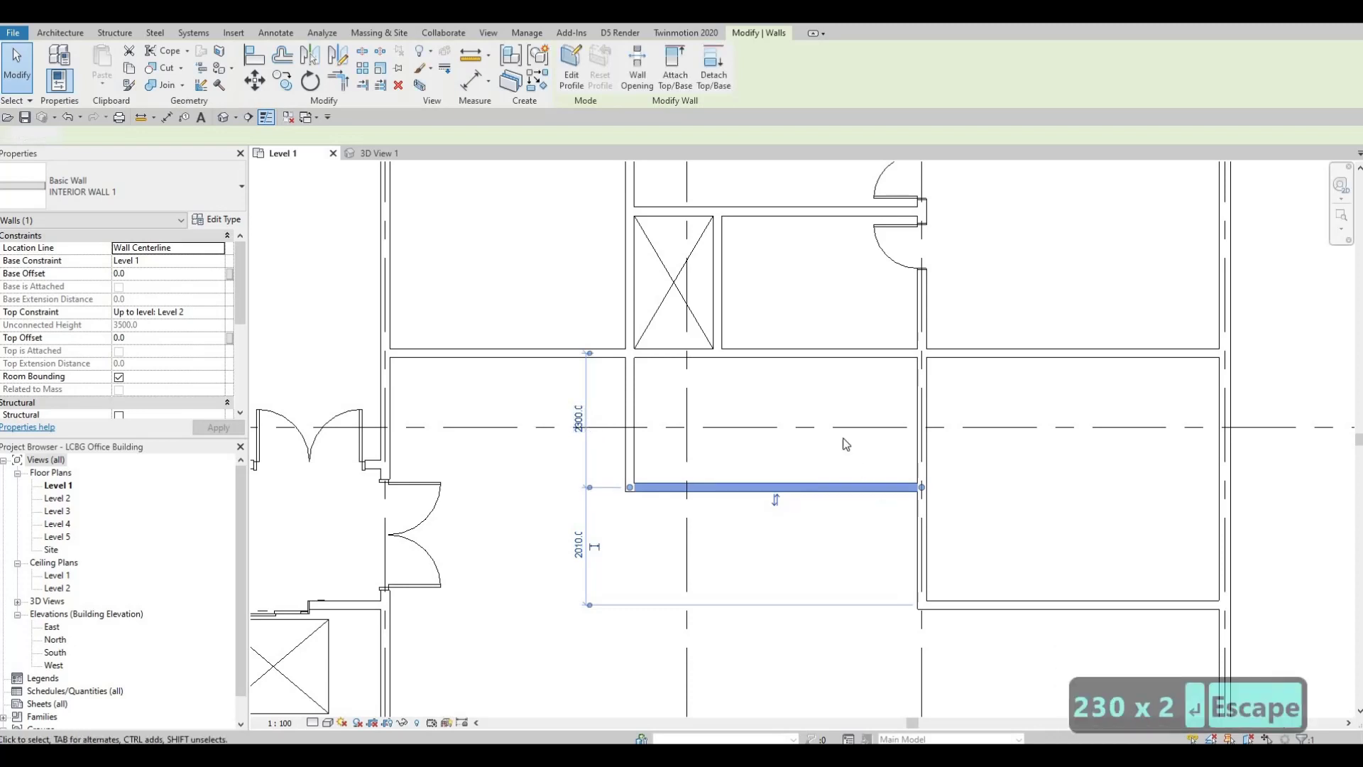
Create a similar 750 x 2400mm single-panel wood door in the north wall of the room east of grid E, near its west corner
scroll(813, 550, "down", 2)
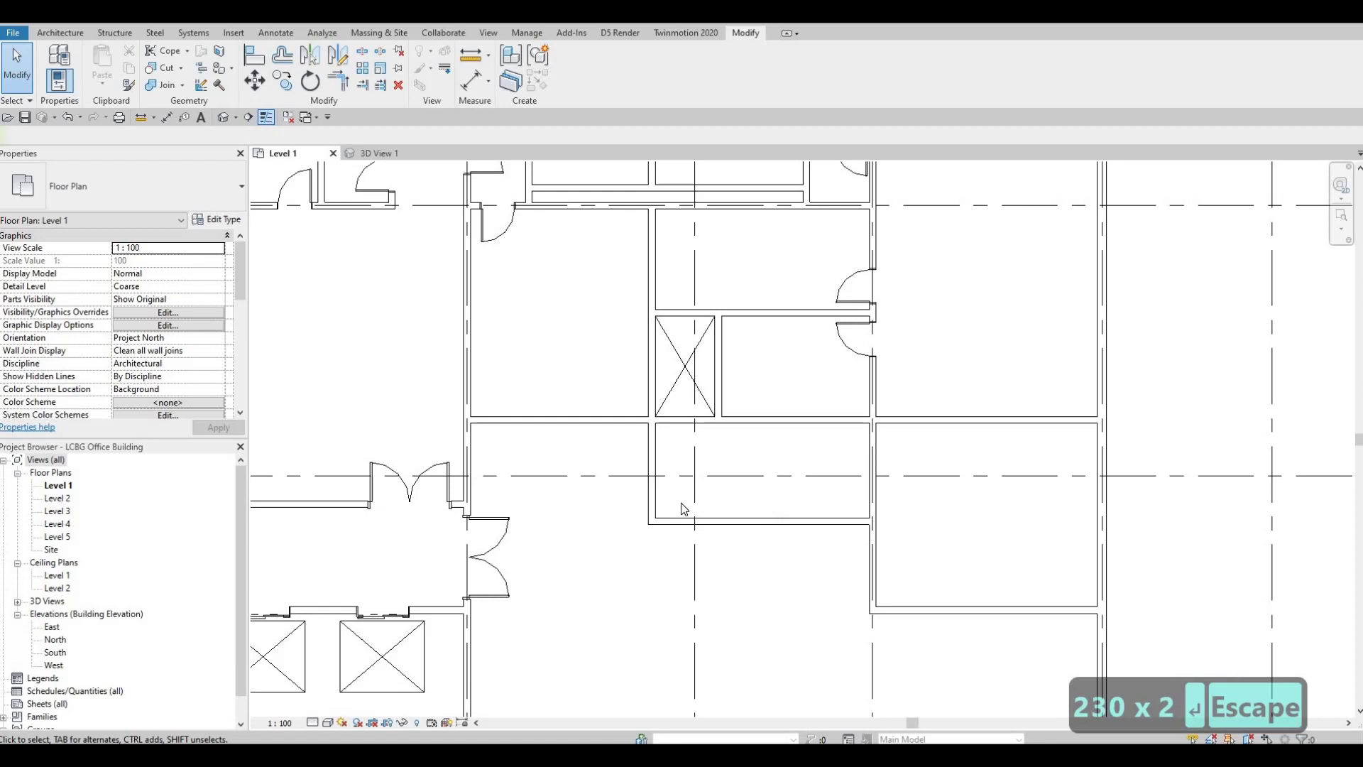
scroll(695, 476, "down", 2)
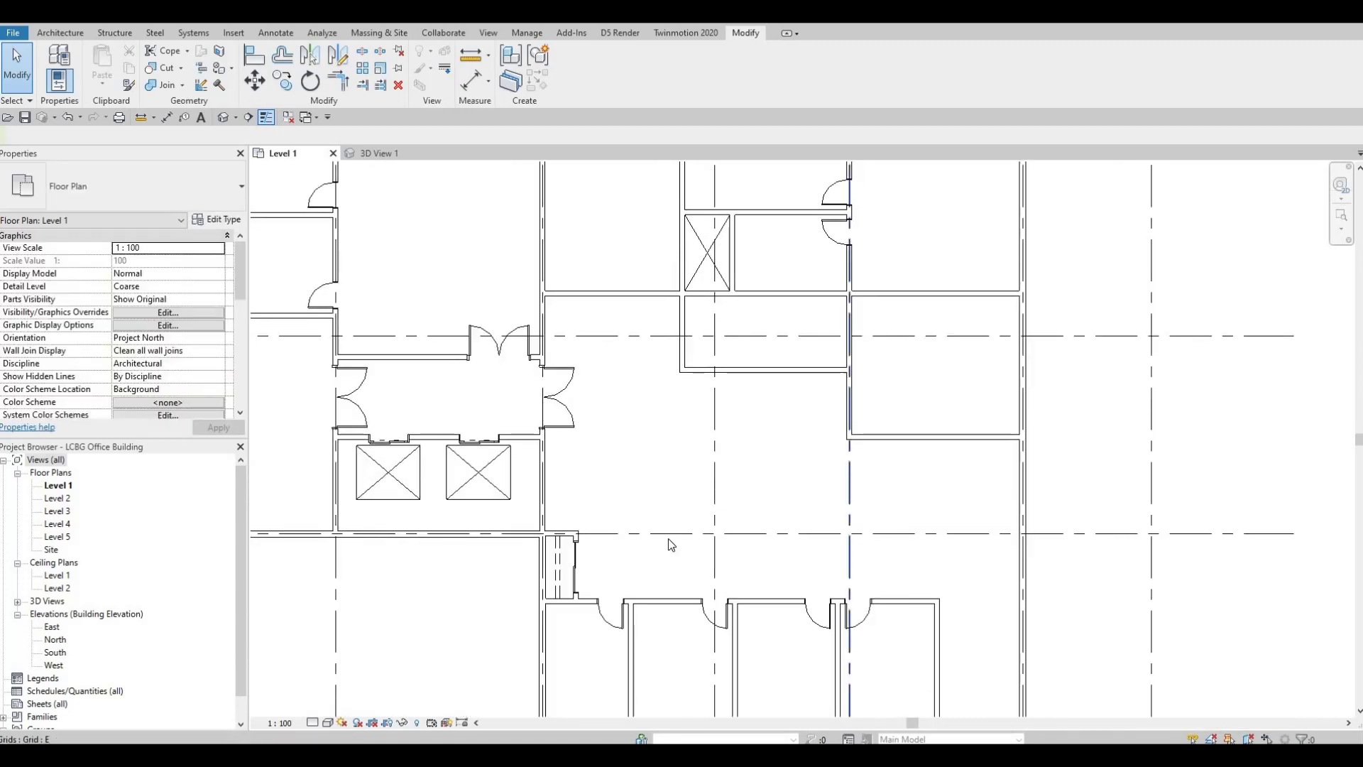
middle_click_drag(790, 530, 718, 705)
key("Escape")
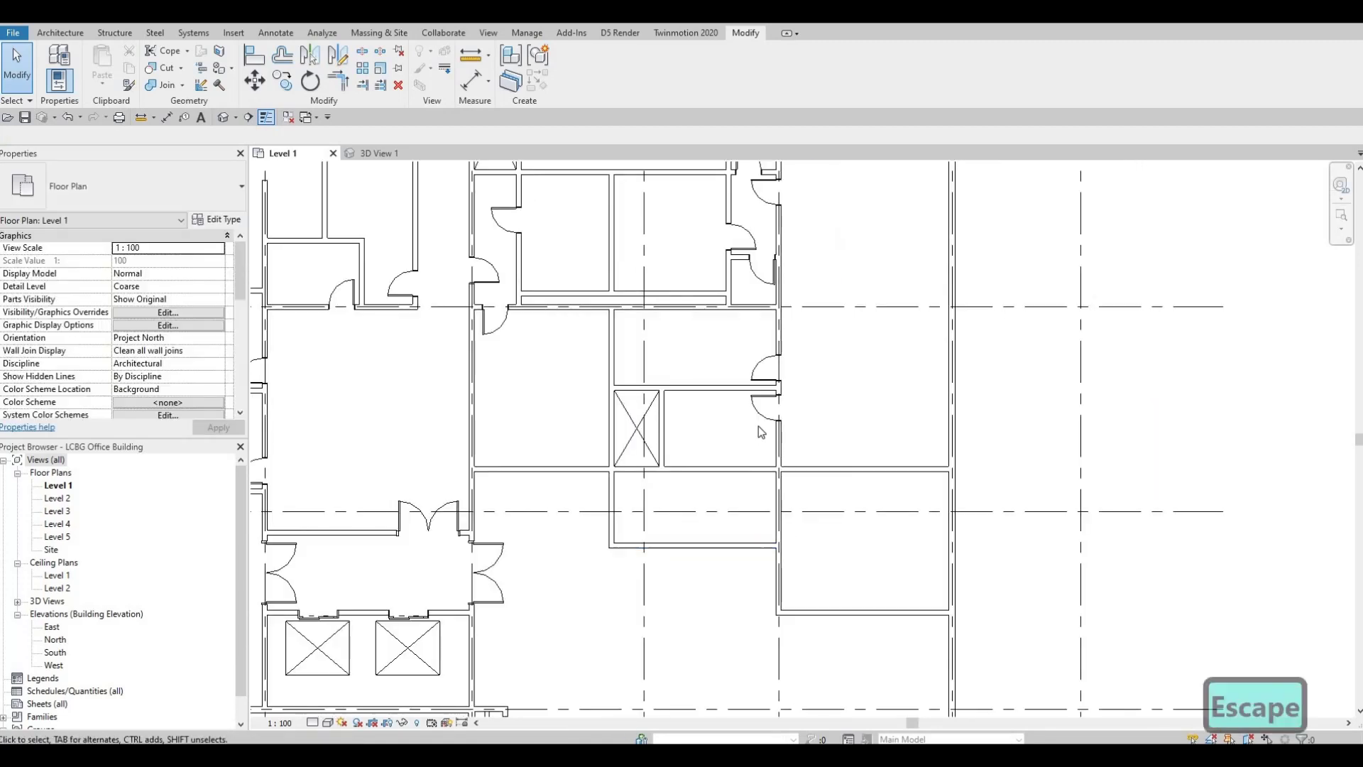
left_click(758, 420)
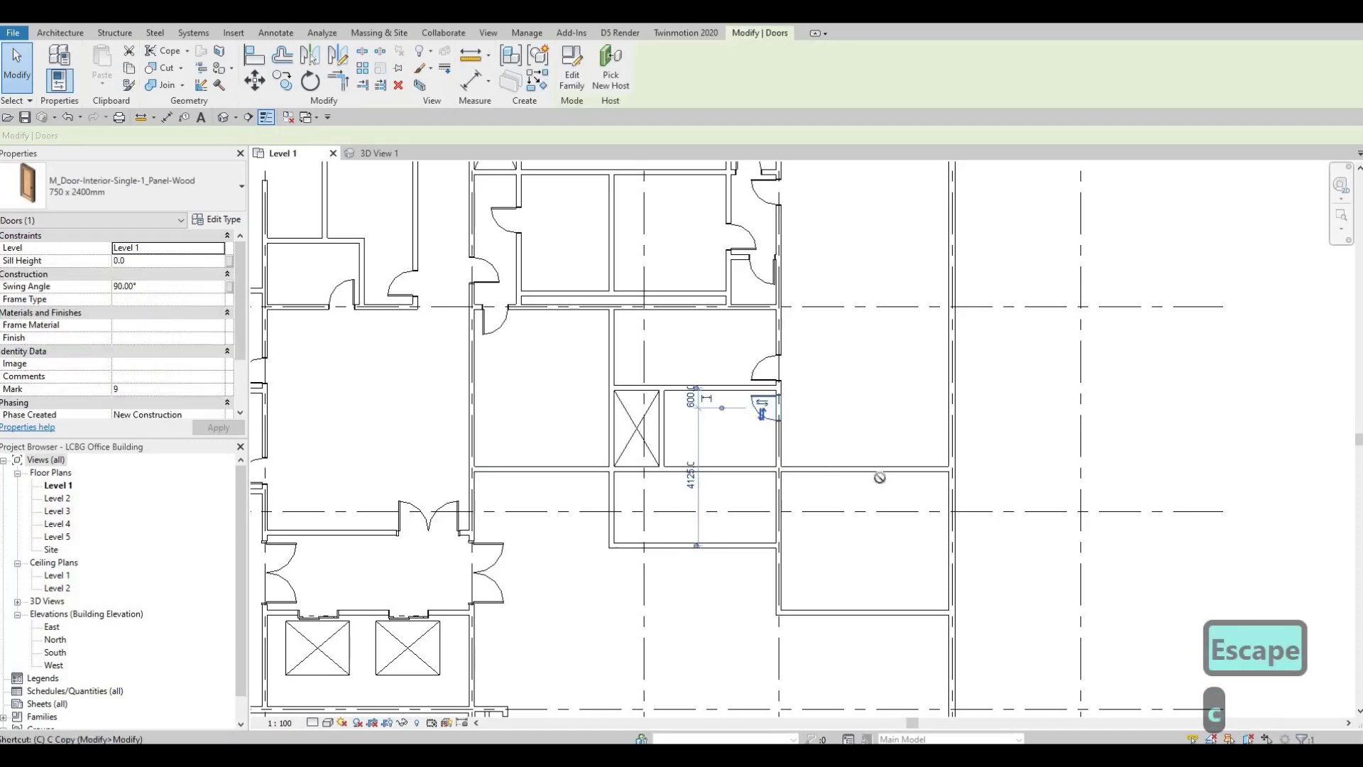
key("c")
key("s")
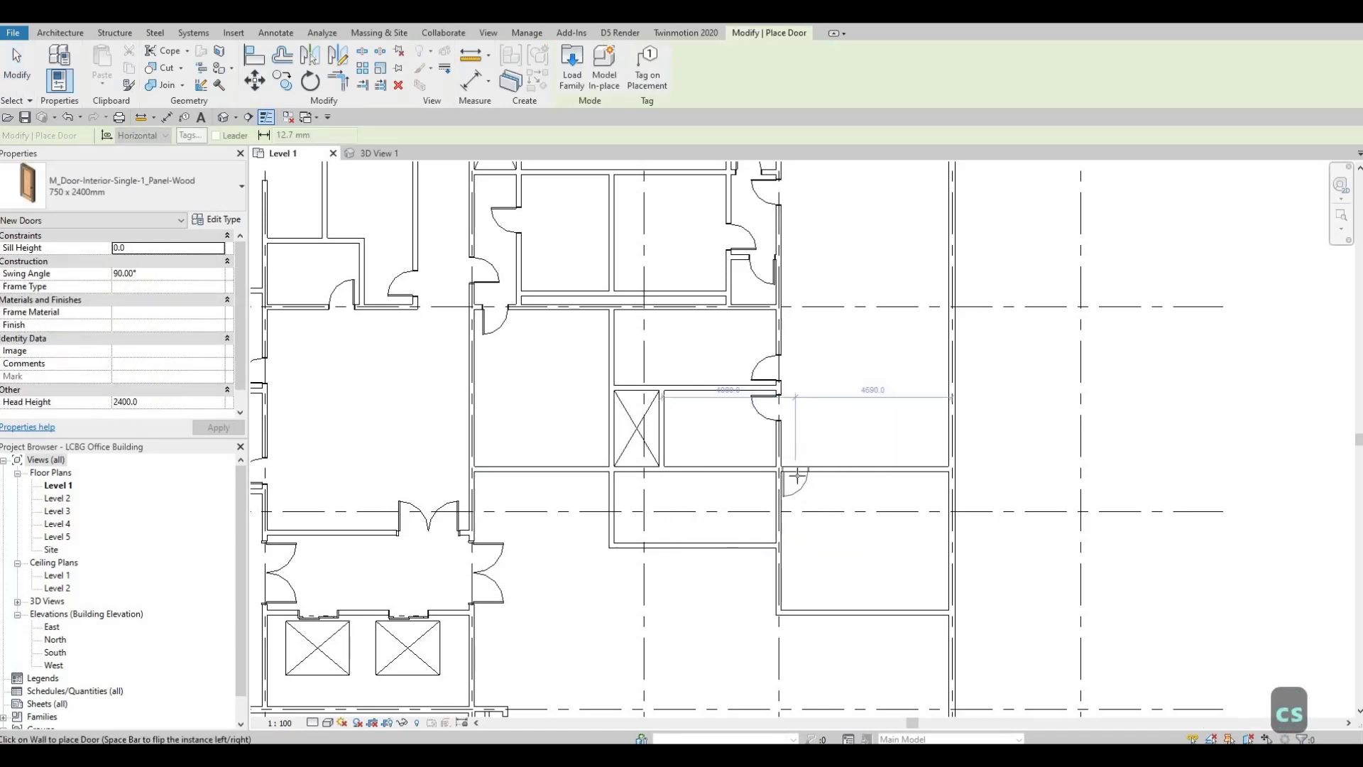
left_click(774, 525)
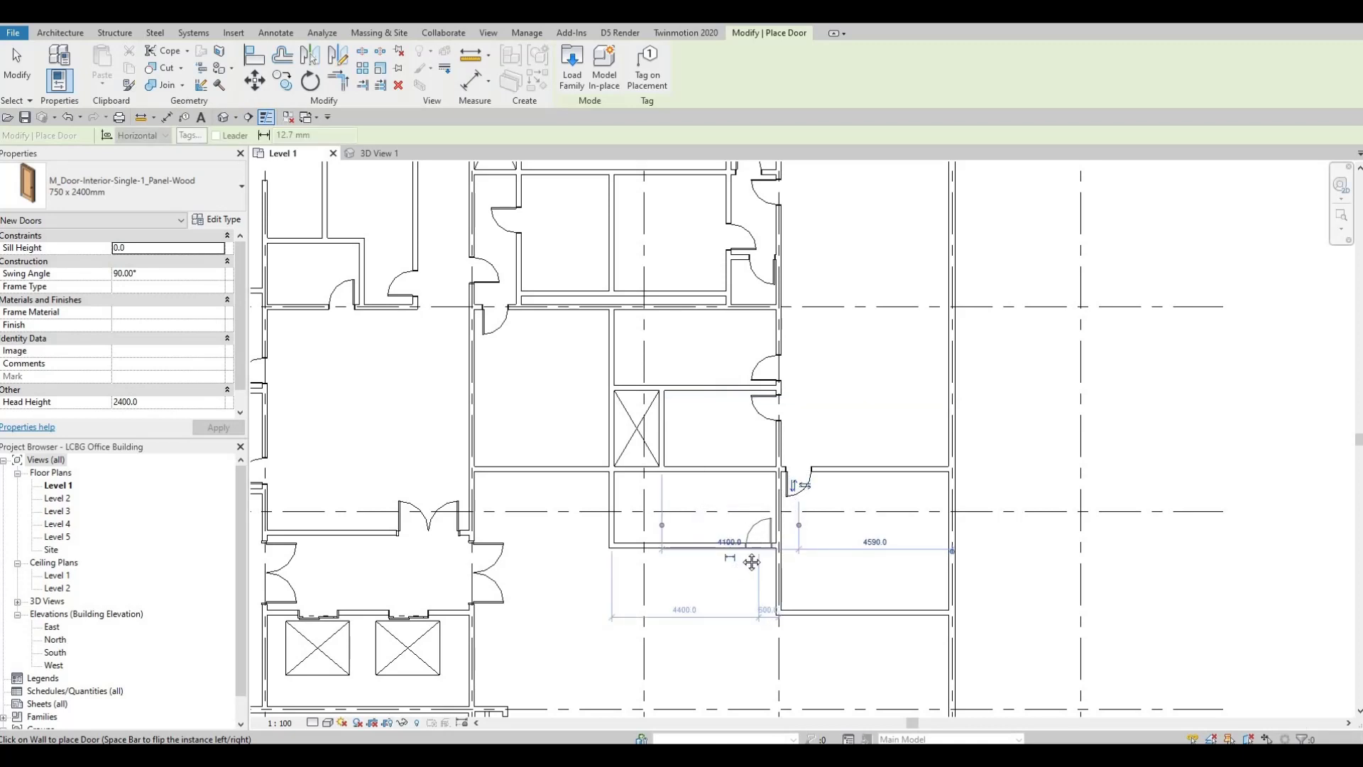
Place another 750 x 2400mm door in the south wall of the room below the shaft, near its east end, swinging inward
left_click(752, 562)
middle_click_drag(751, 561, 815, 321)
middle_click_drag(813, 458, 807, 451)
key("Escape")
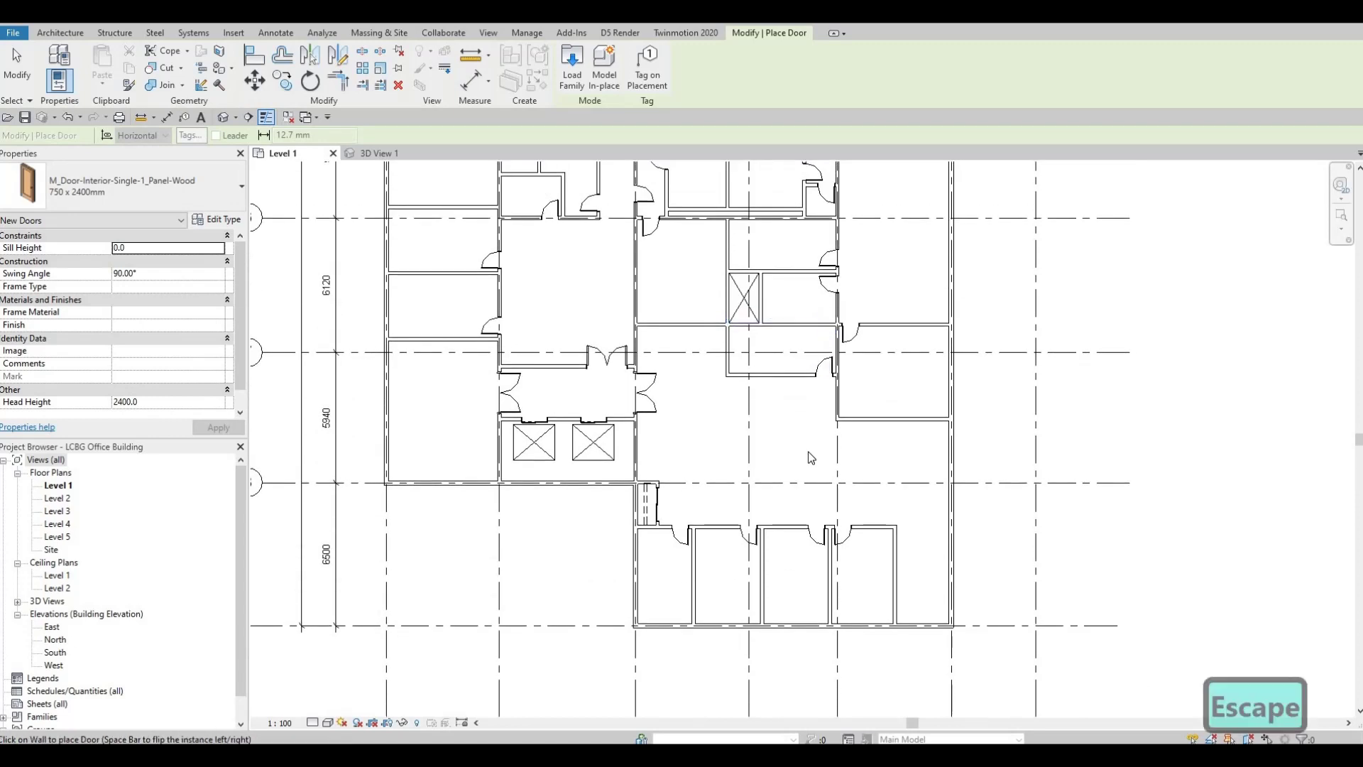
key("Escape")
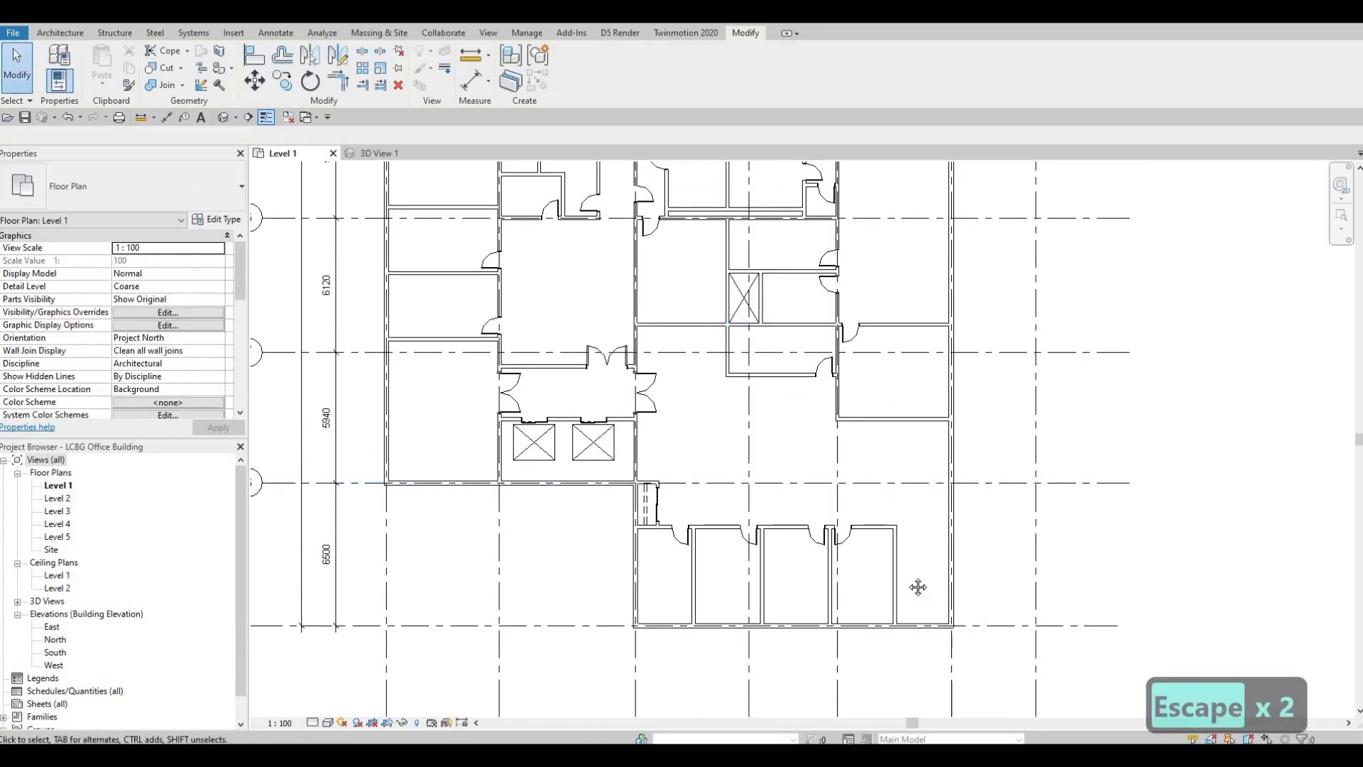
Inspect the Level 1 layout from grid 9 north to grid 2, including the double door west of the central elevator lobby
scroll(912, 500, "down", 2)
middle_click_drag(895, 446, 901, 432)
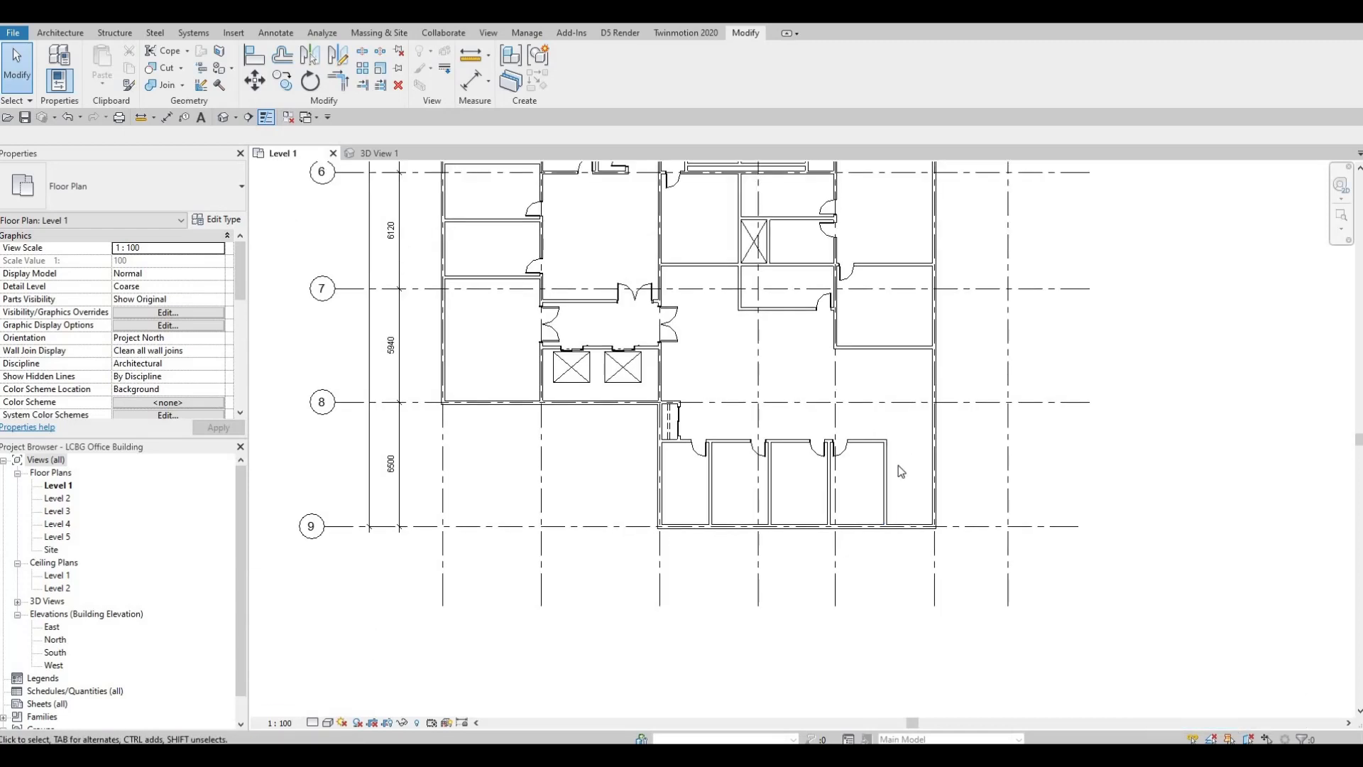
middle_click_drag(844, 485, 835, 623)
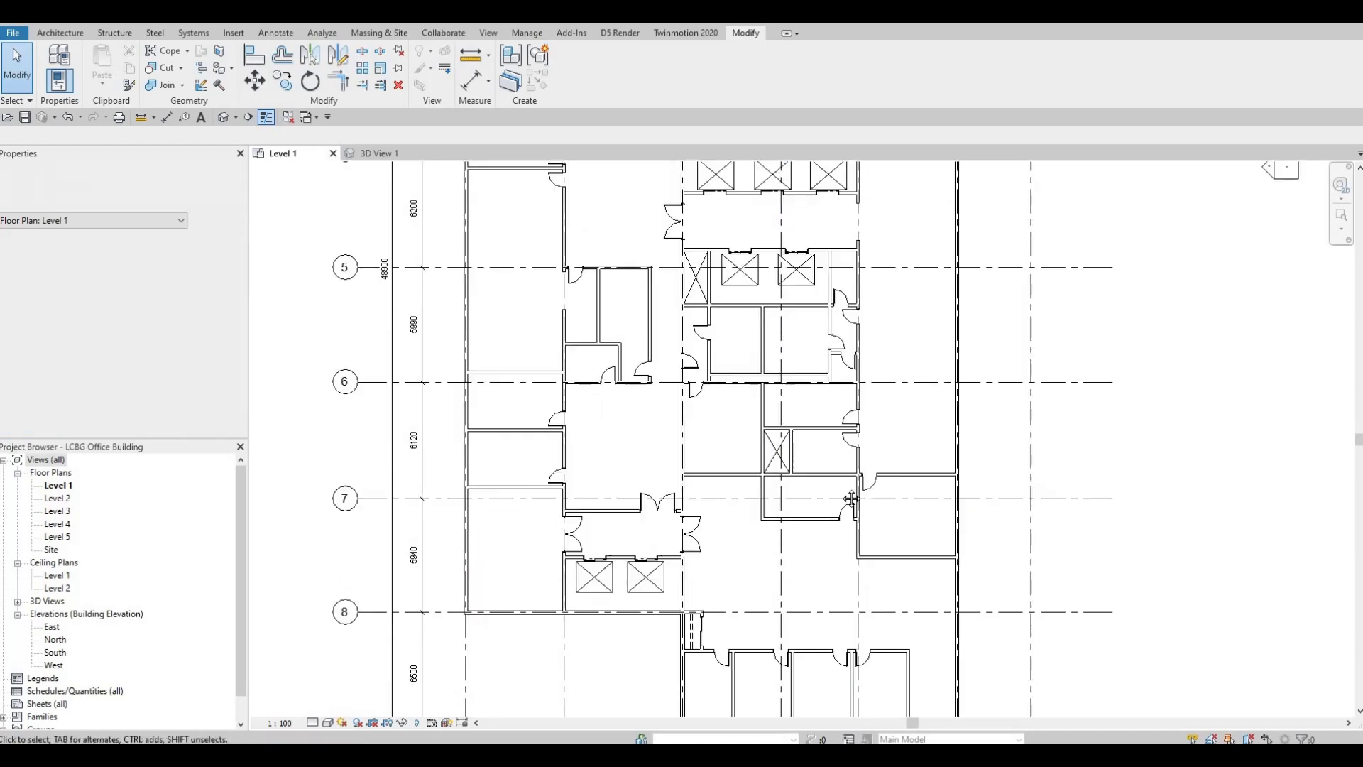
middle_click_drag(727, 543, 688, 440)
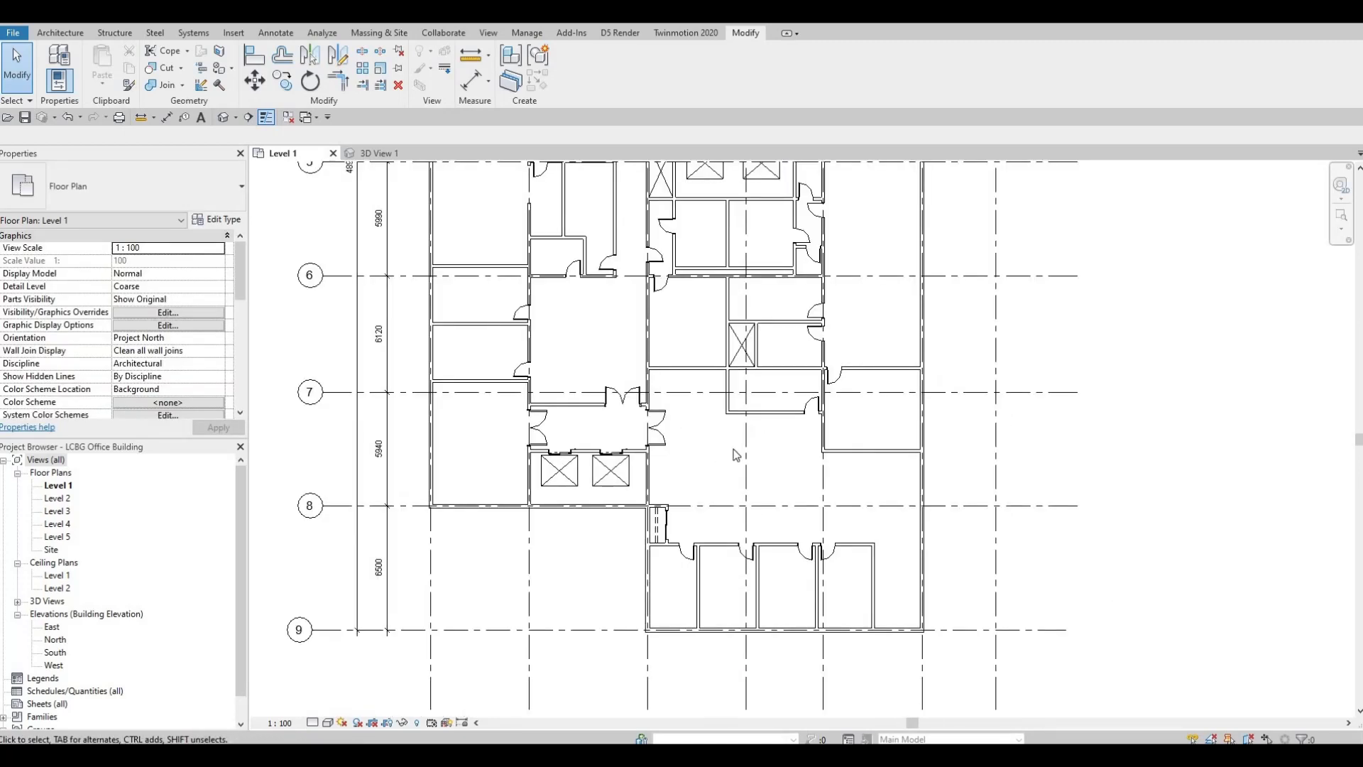
middle_click_drag(755, 489, 764, 553)
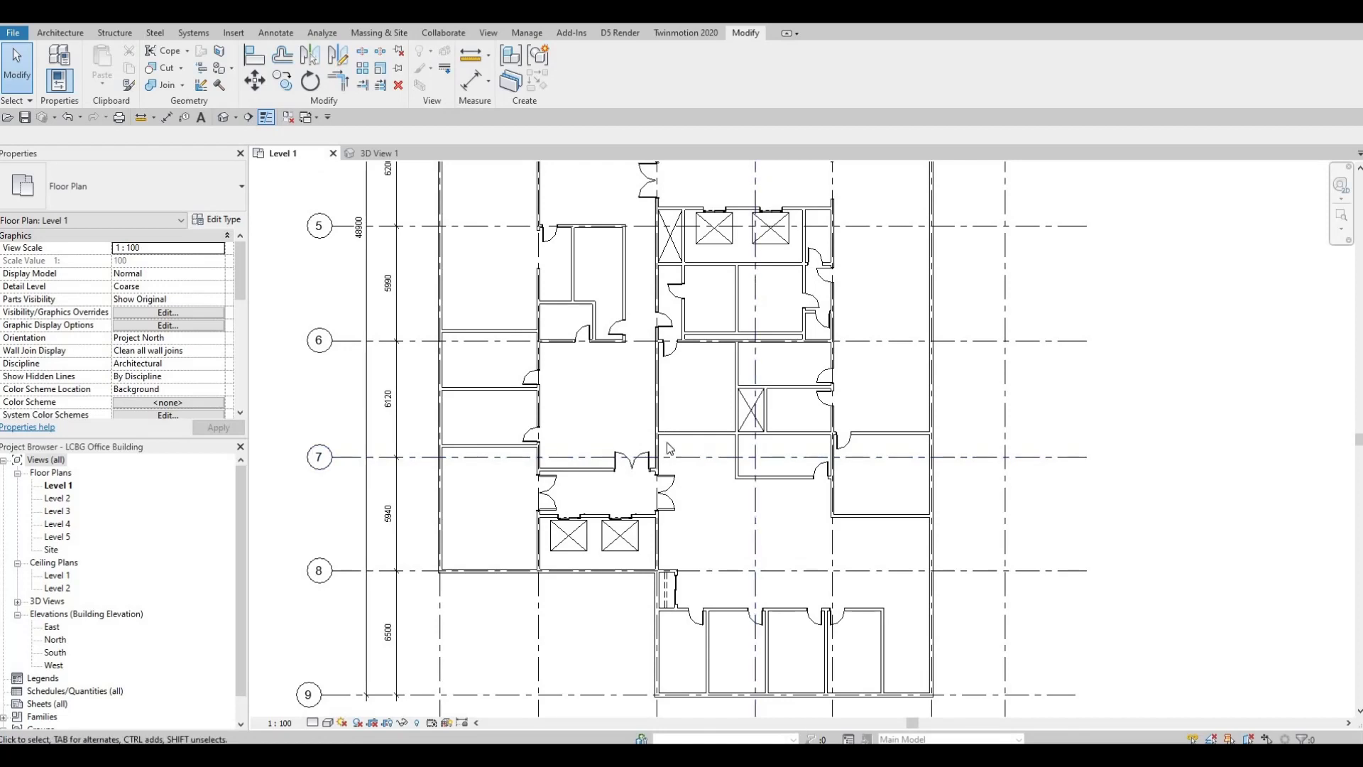
scroll(670, 448, "up", 2)
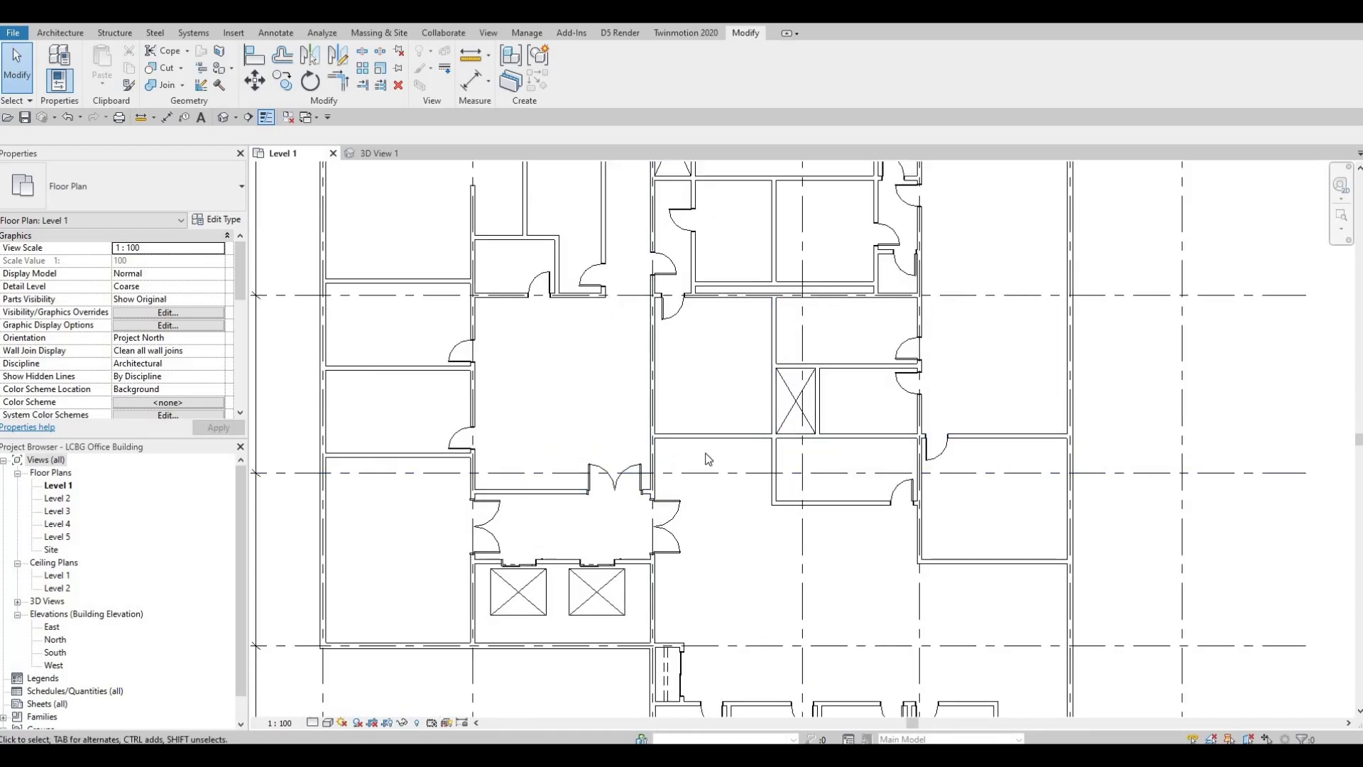
scroll(752, 483, "down", 2)
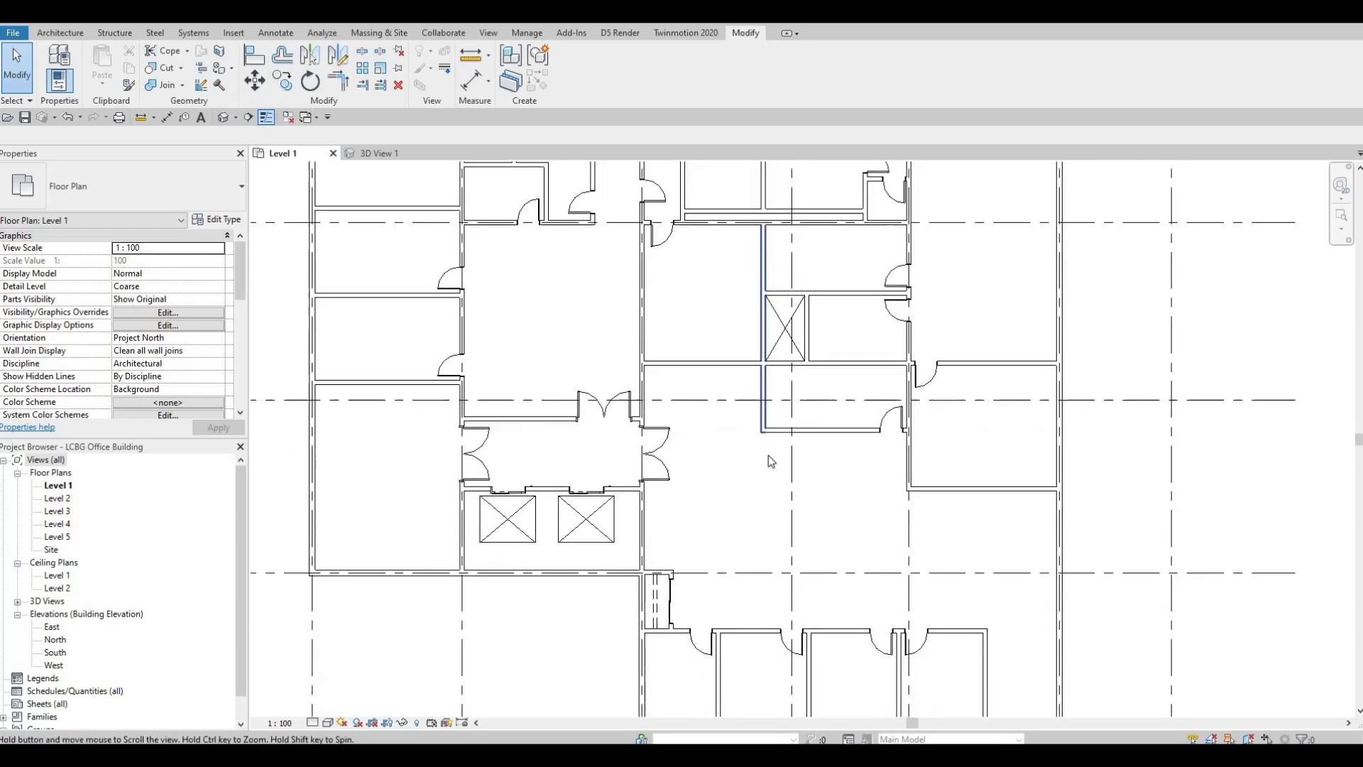
middle_click_drag(747, 463, 754, 417)
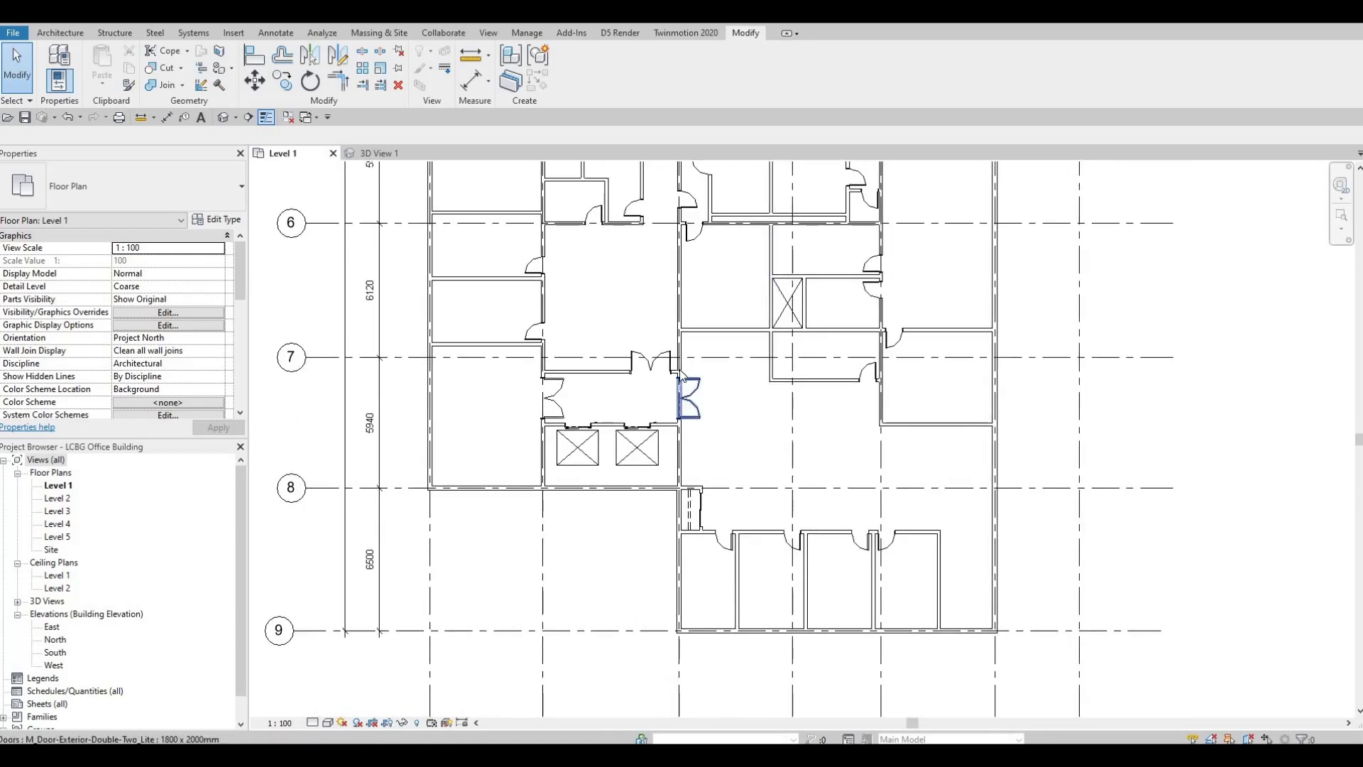
middle_click_drag(688, 450, 695, 508)
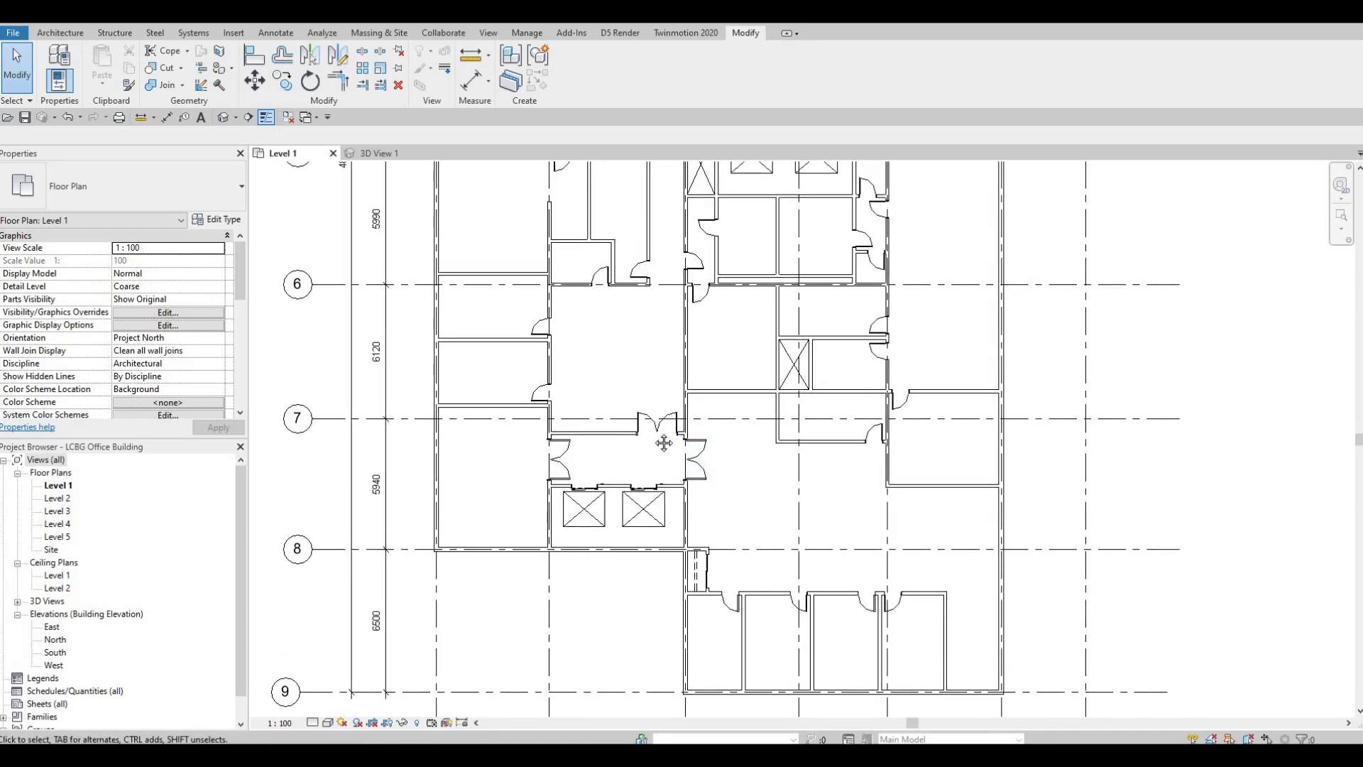
middle_click_drag(633, 430, 657, 560)
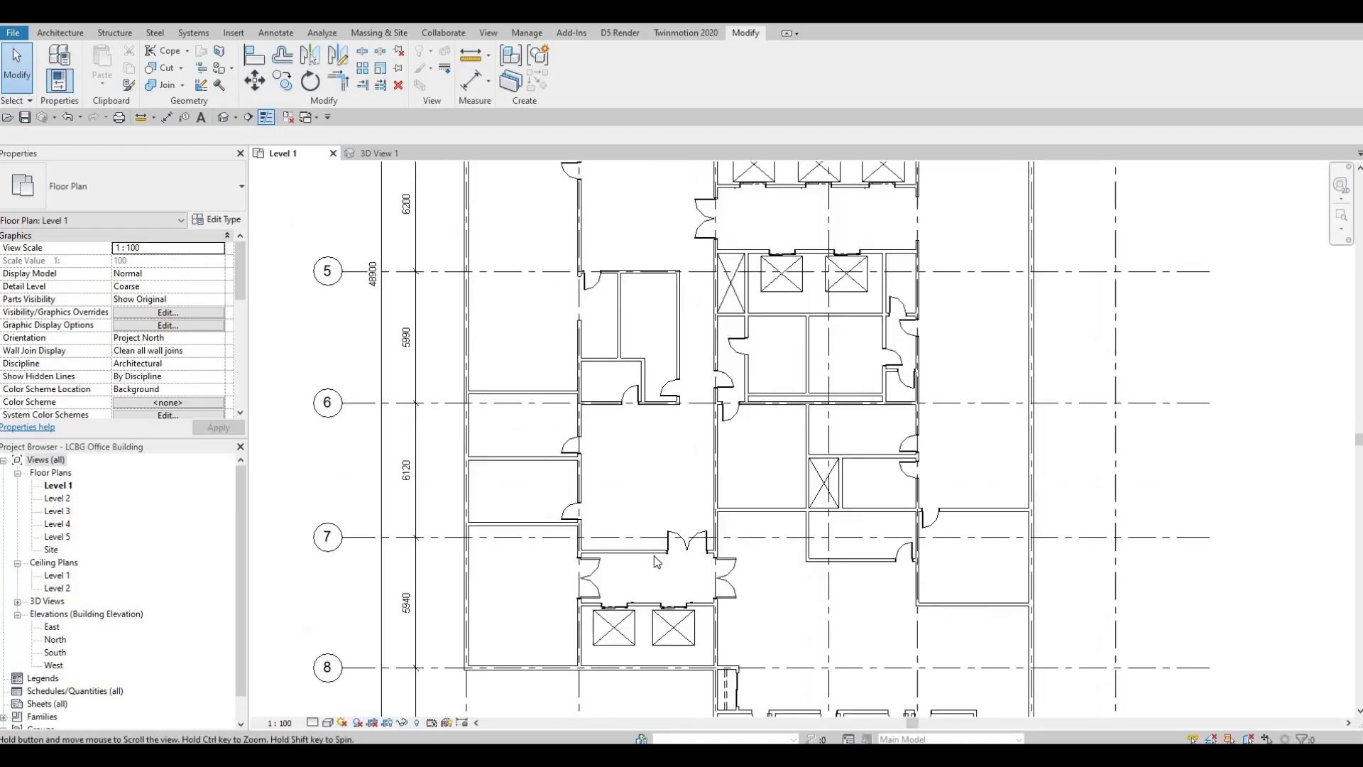
scroll(689, 513, "down", 1)
middle_click_drag(692, 512, 695, 425)
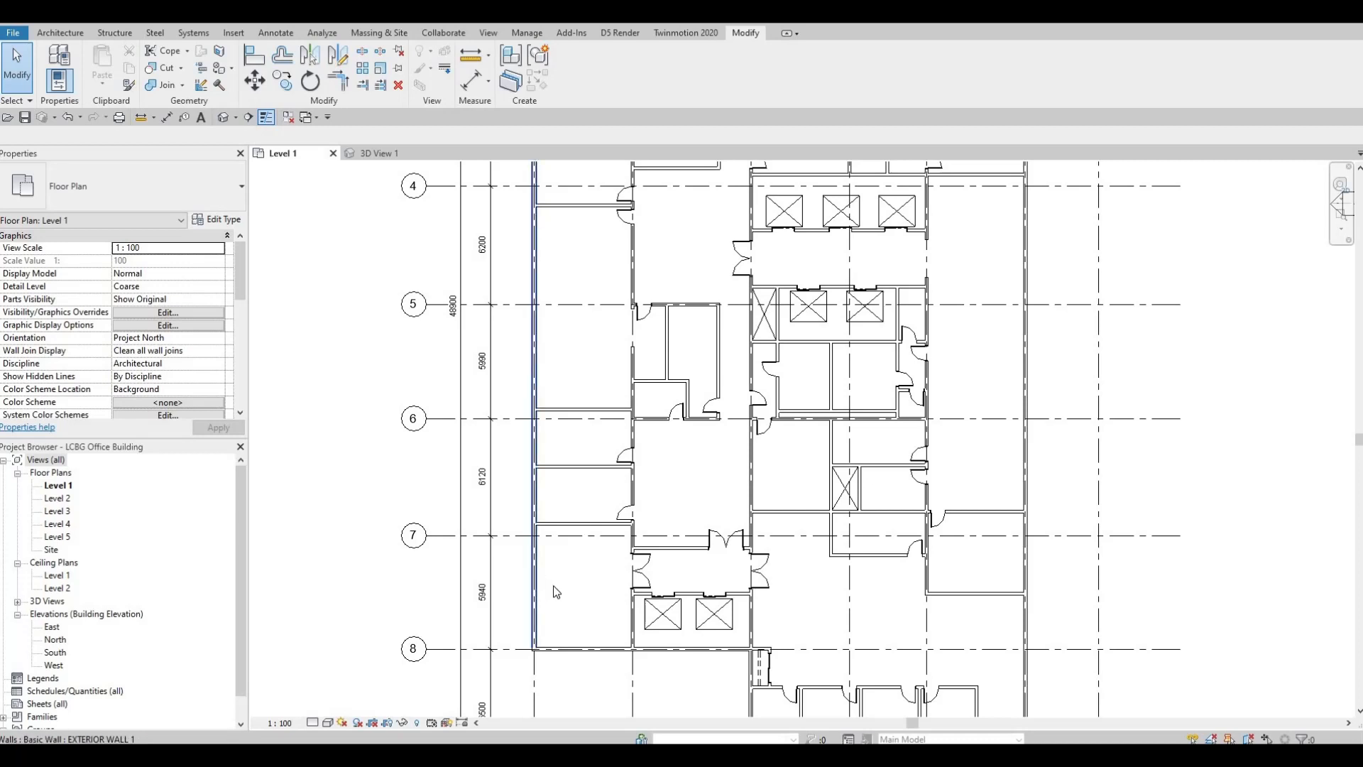
scroll(528, 550, "down", 1)
middle_click_drag(921, 596, 848, 623)
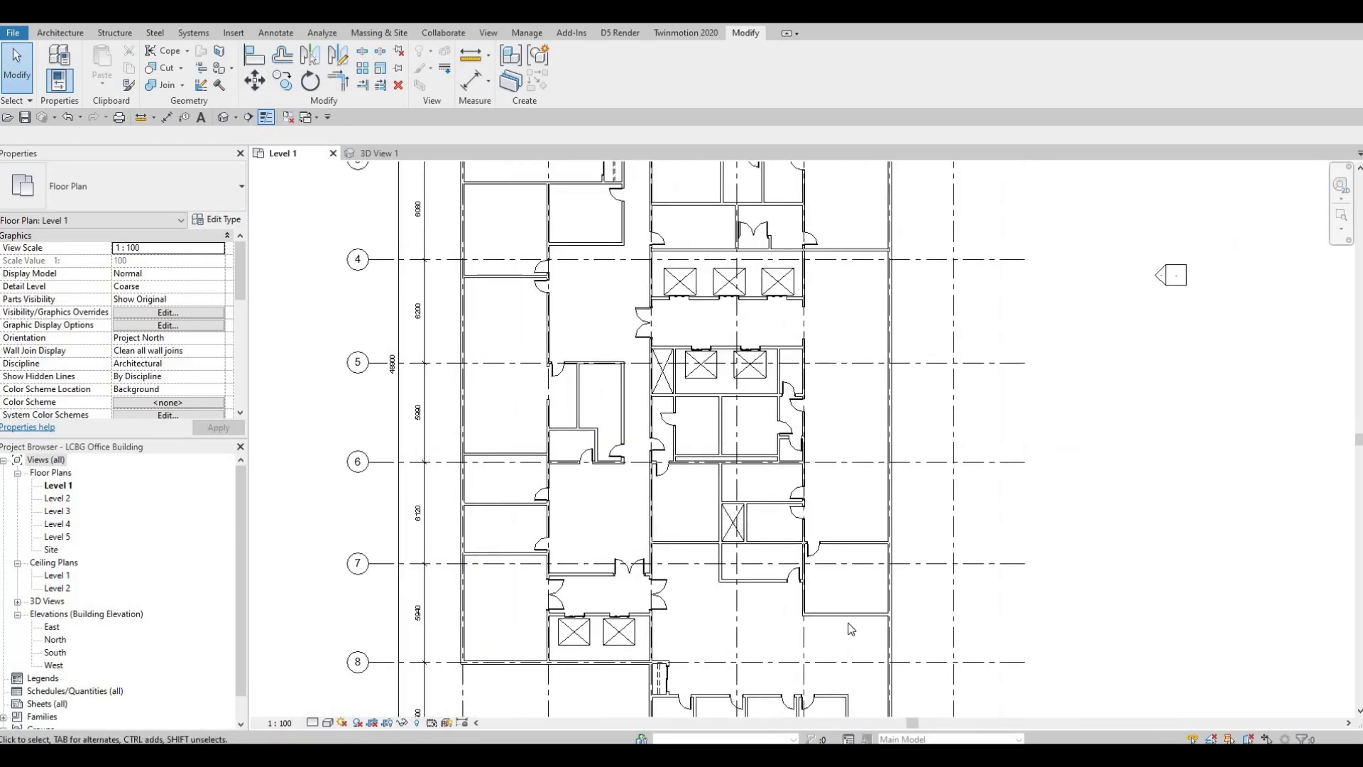
middle_click_drag(854, 526, 758, 484)
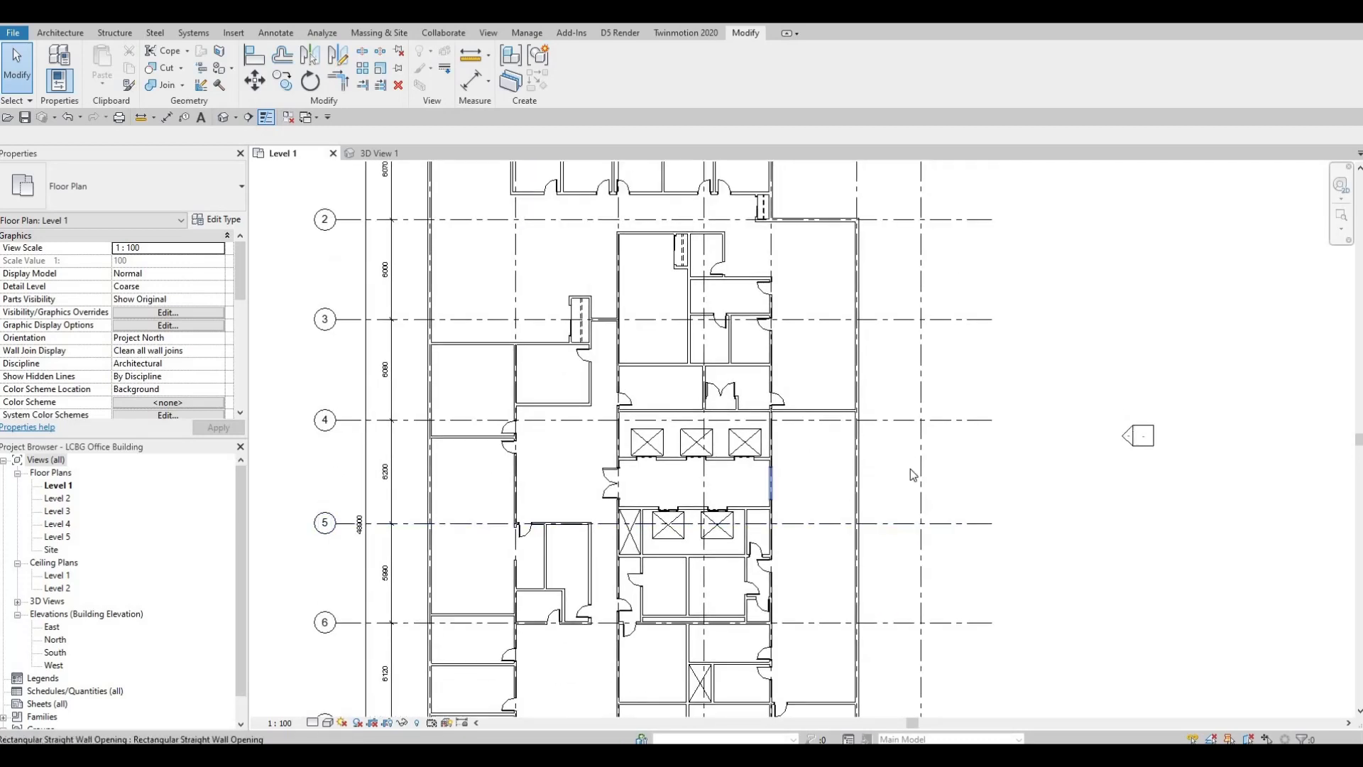
scroll(555, 487, "up", 3)
left_click(489, 493)
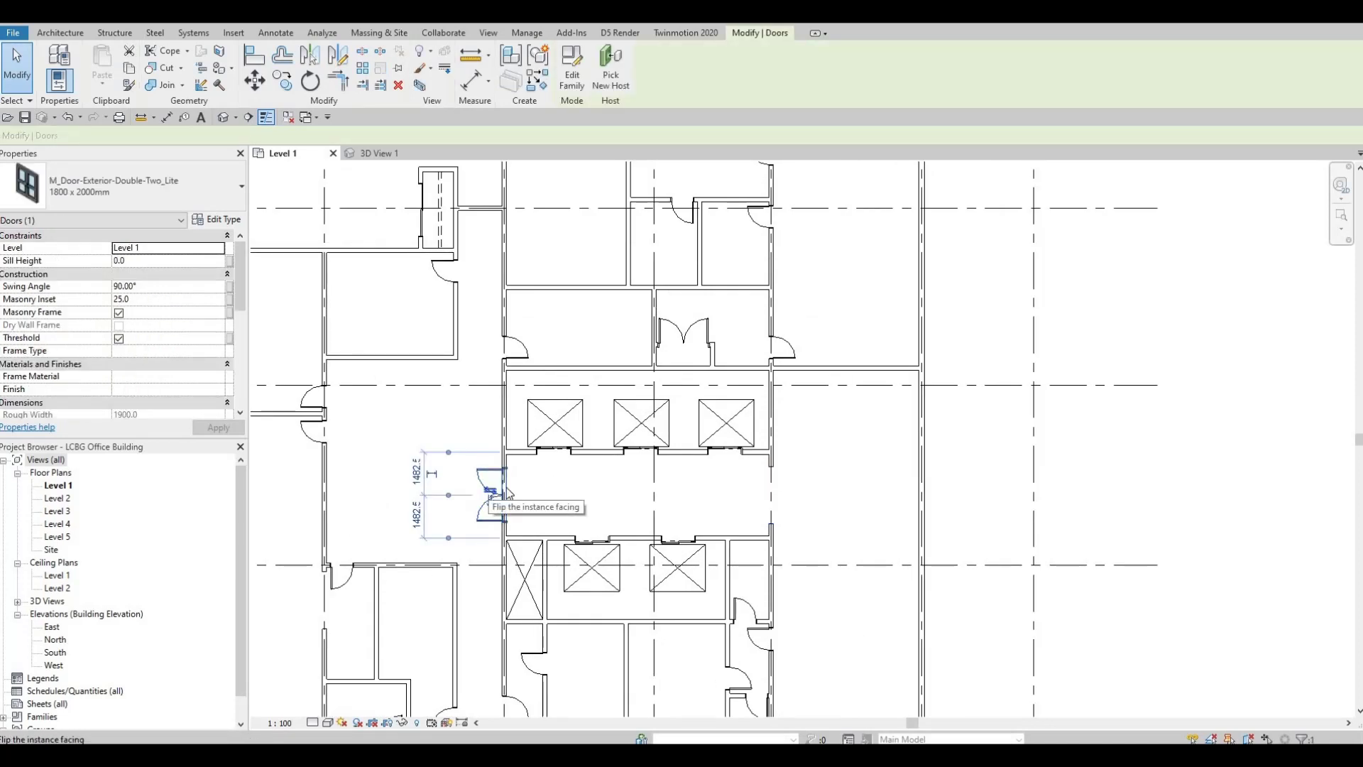
middle_click_drag(921, 469, 917, 477)
key("Escape")
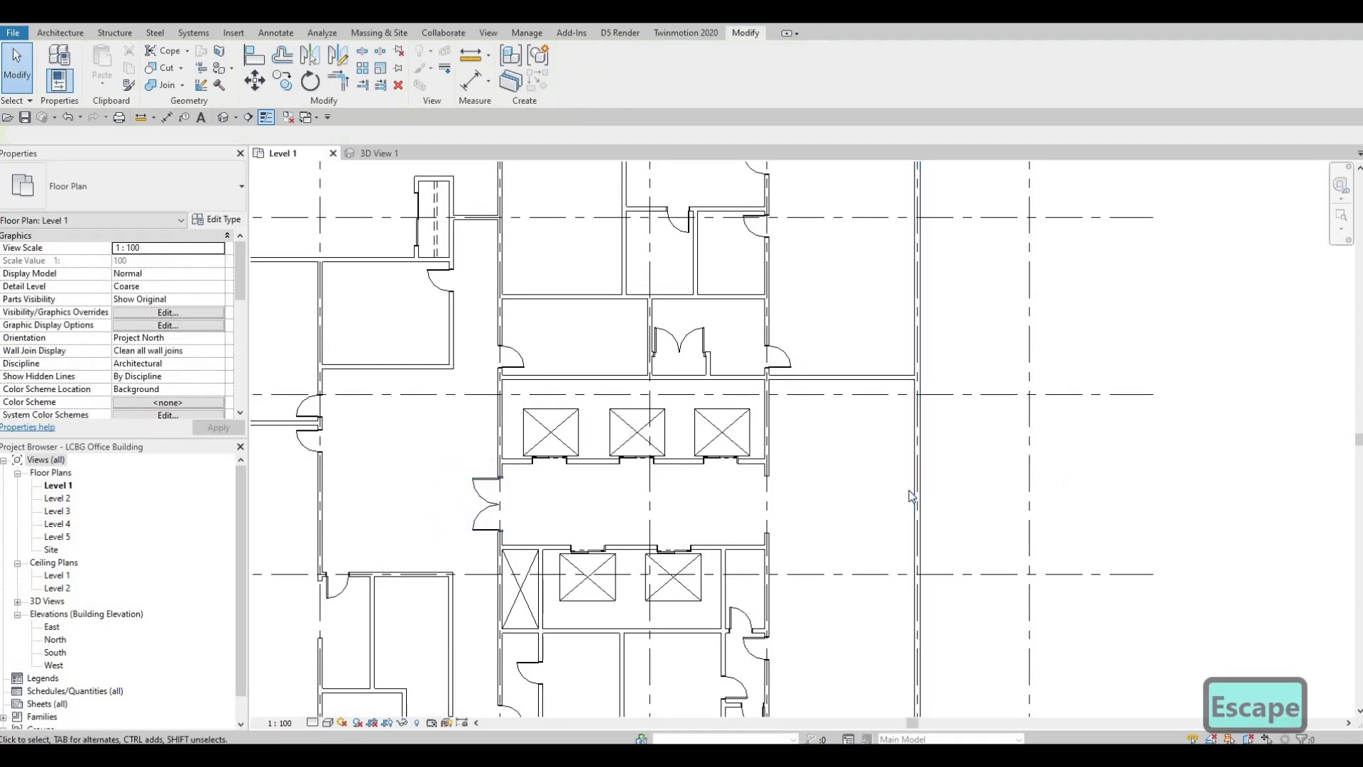
left_click(916, 449)
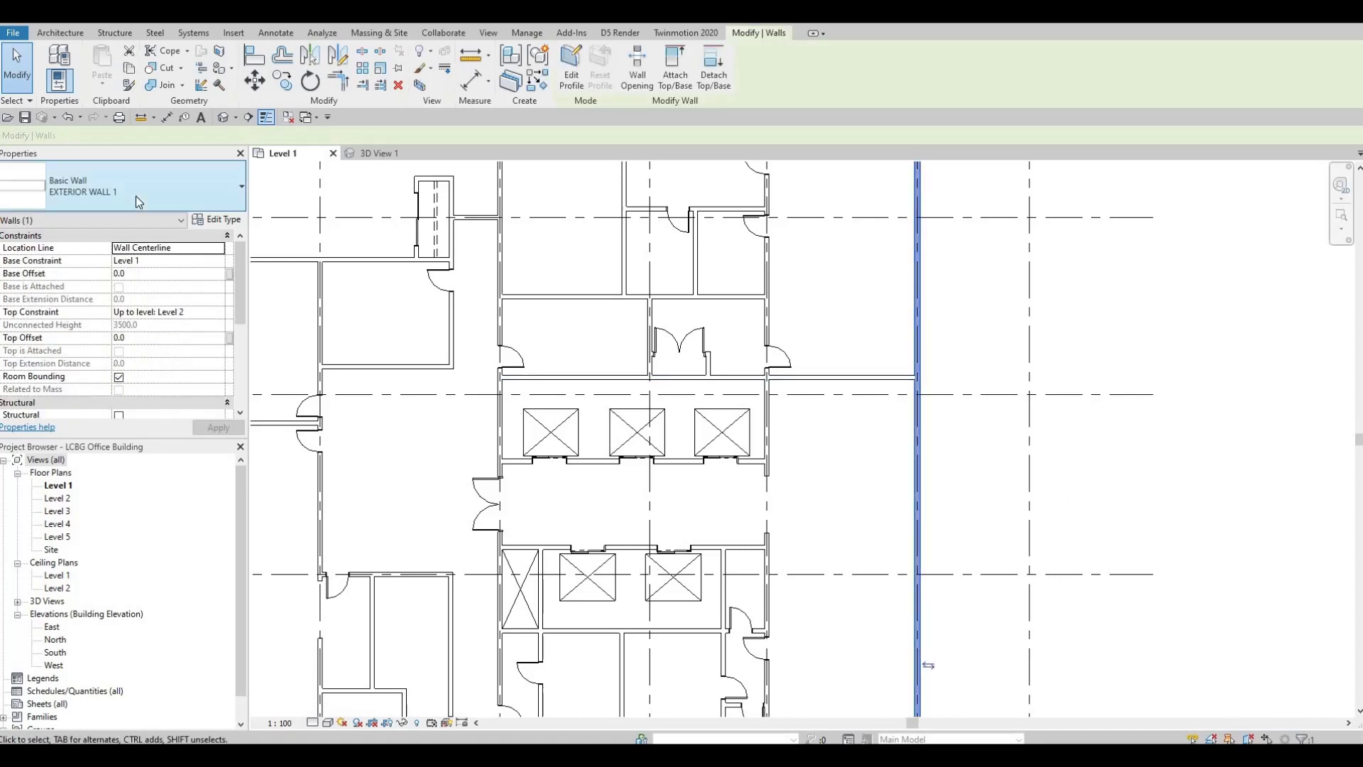
left_click(134, 196)
scroll(125, 400, "down", 5)
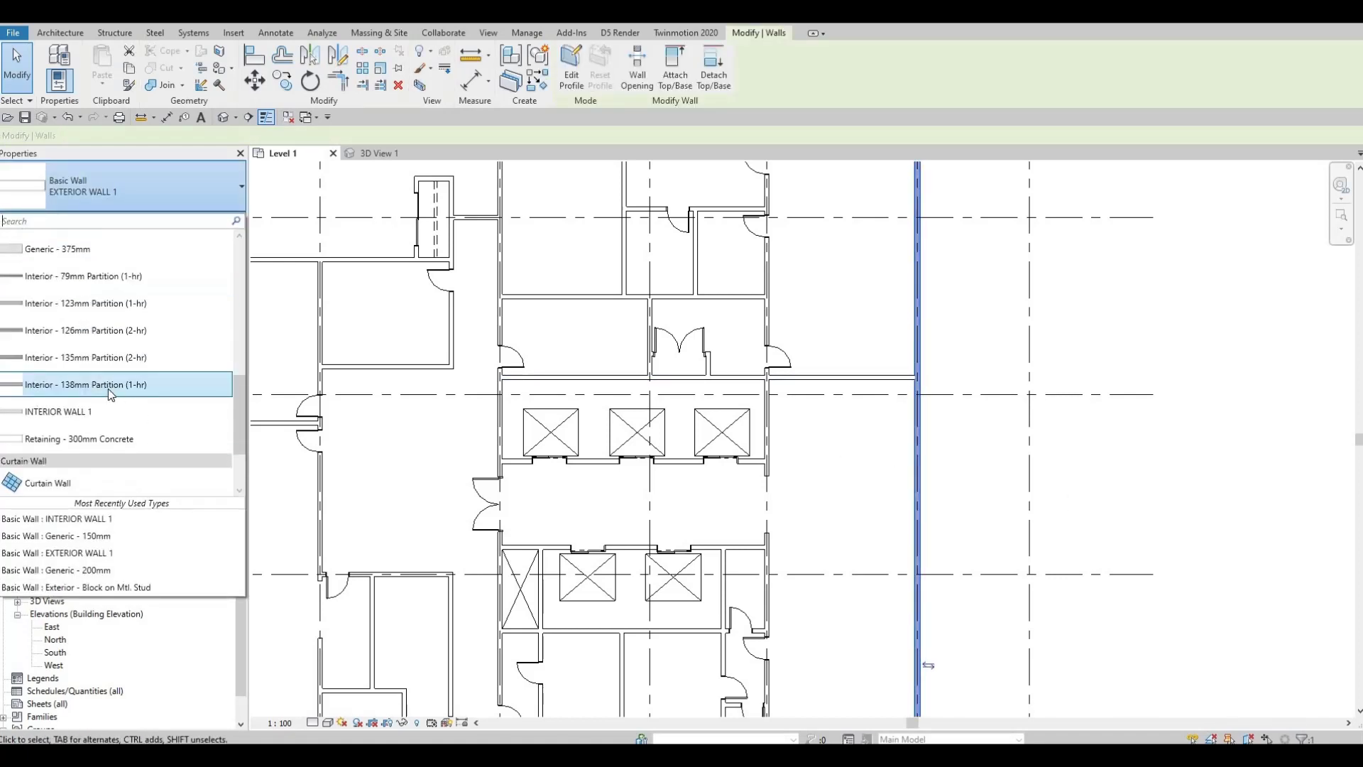
key("Escape")
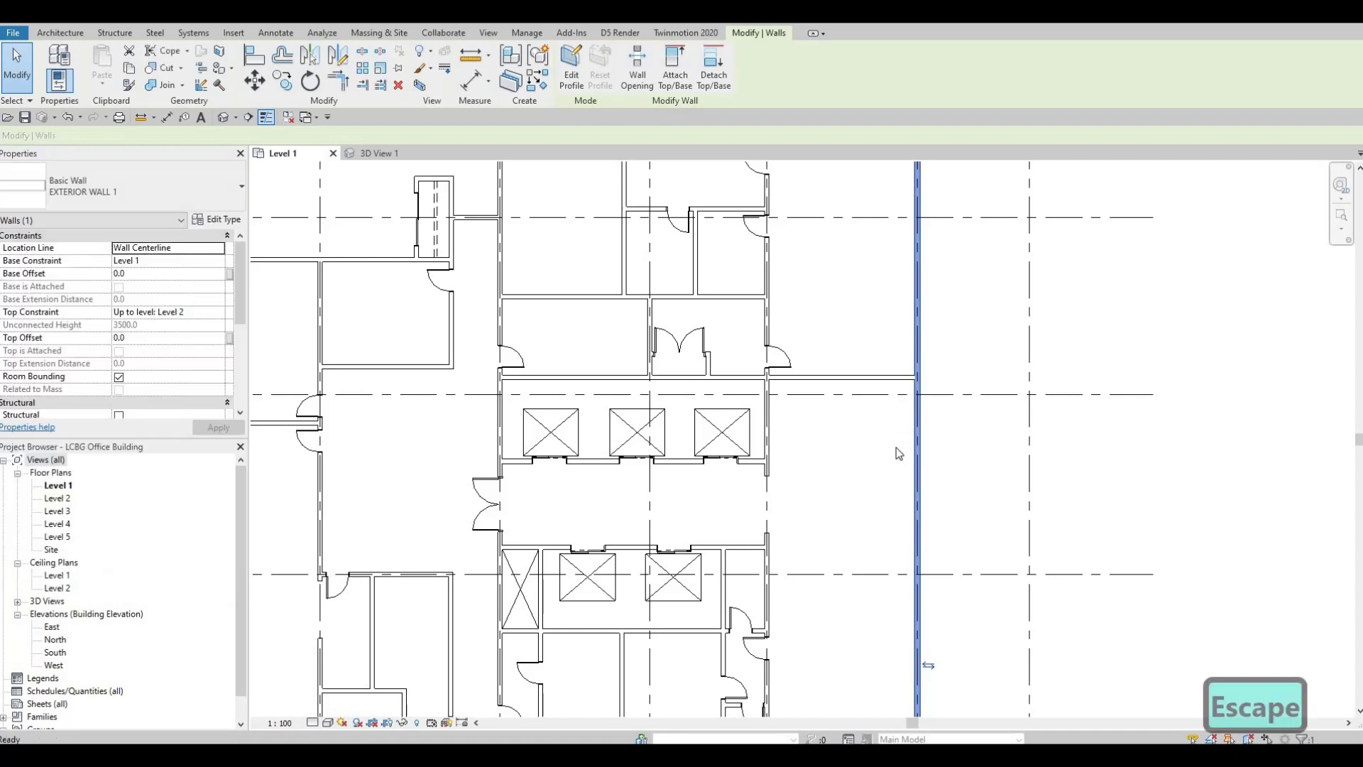
key("Escape")
Review the rooms, doors and corridors across the floor plan from grid 1 down to grid 8
scroll(931, 459, "down", 3)
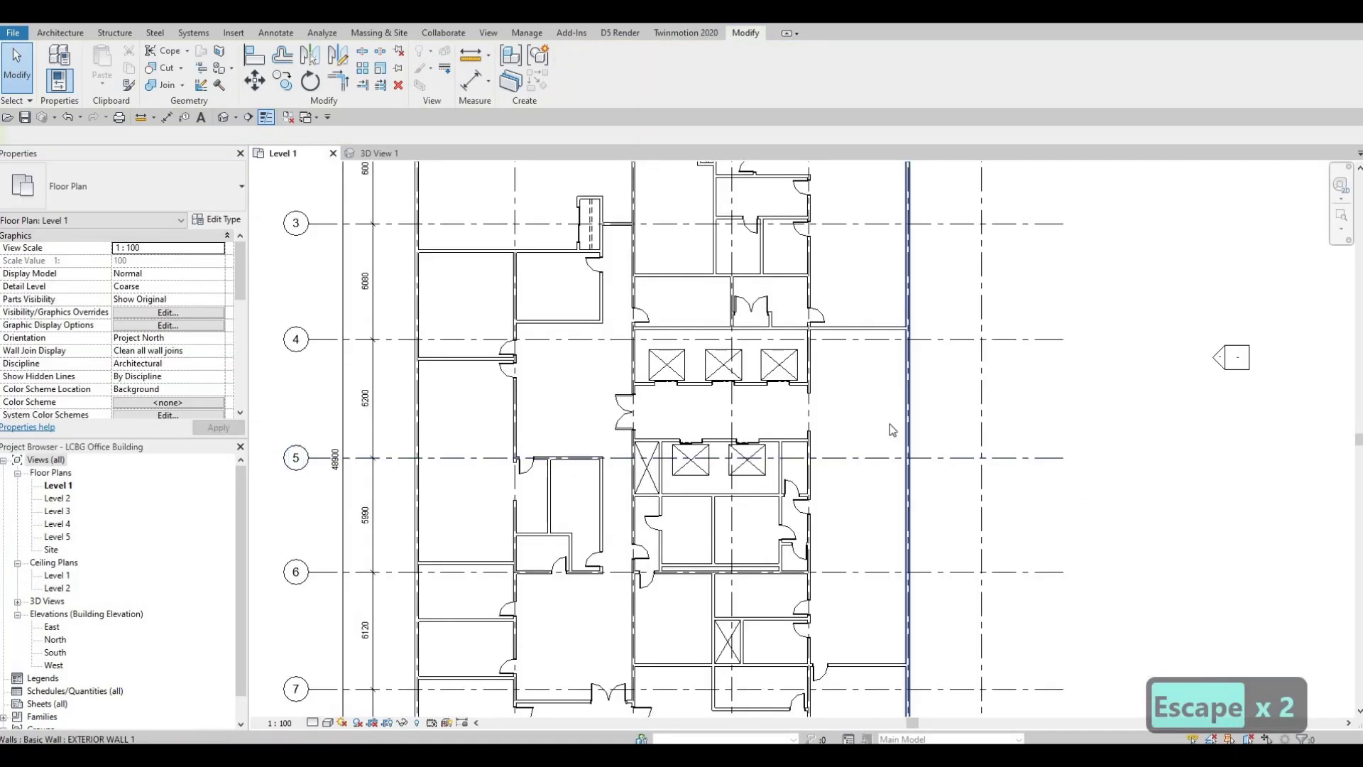
middle_click_drag(905, 451, 898, 407)
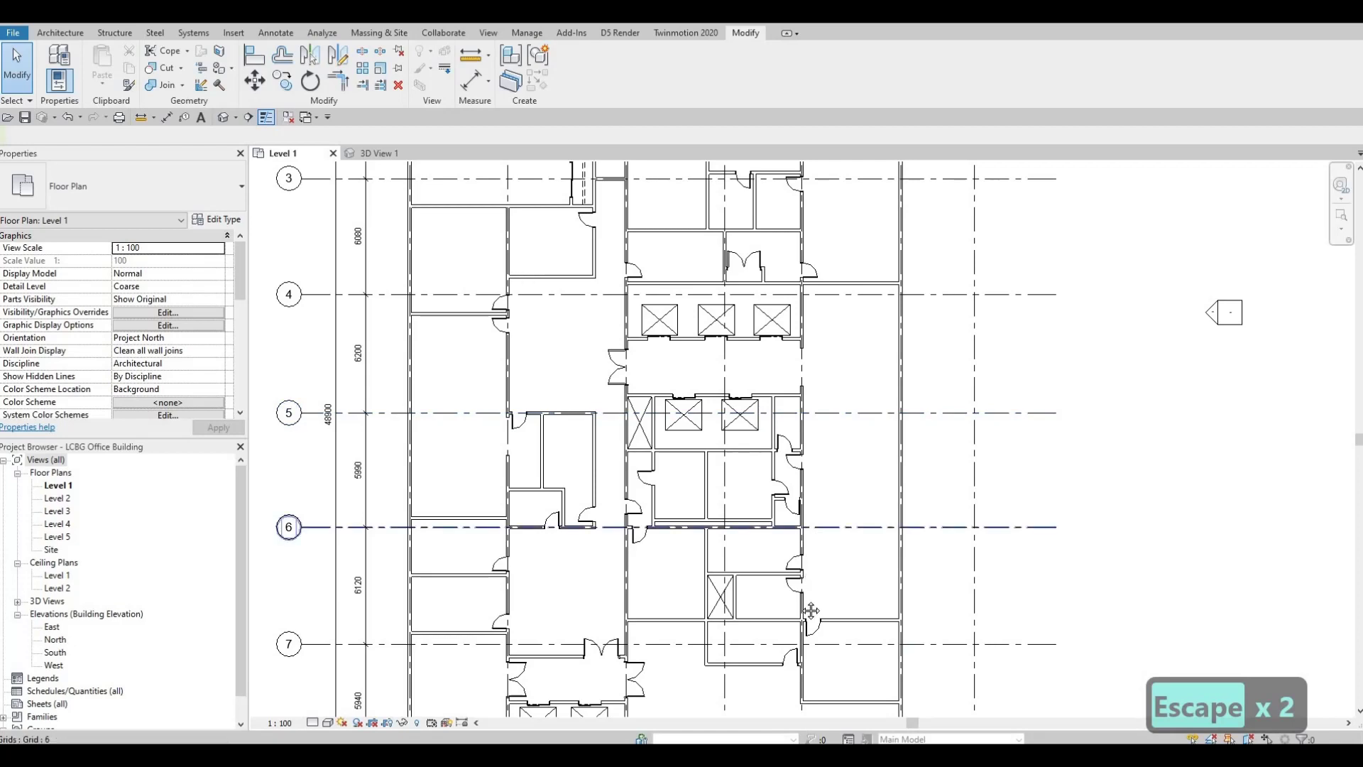
middle_click_drag(824, 511, 934, 607)
scroll(837, 482, "up", 3)
scroll(936, 516, "down", 1)
scroll(933, 603, "down", 3)
middle_click_drag(917, 478, 928, 689)
scroll(692, 398, "down", 2)
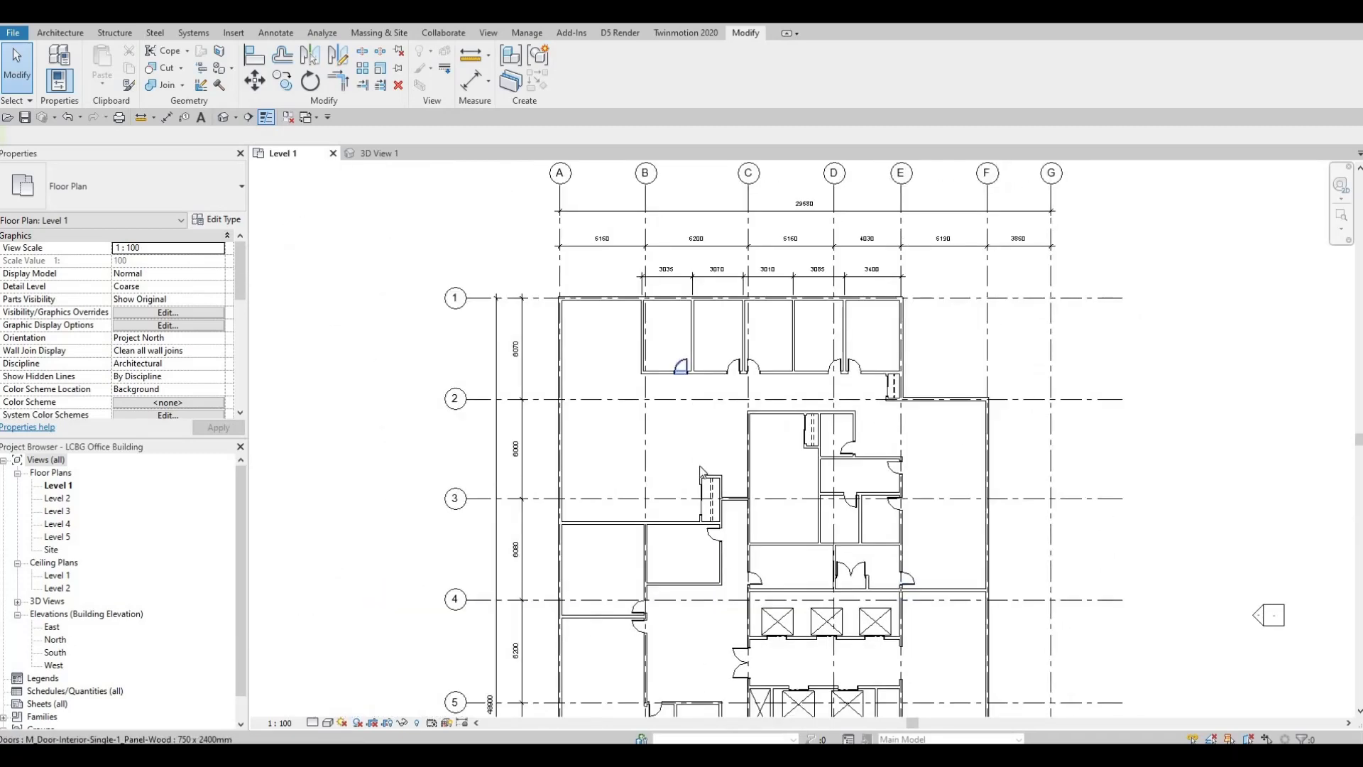
scroll(703, 426, "down", 1)
middle_click_drag(706, 695, 714, 415)
scroll(710, 490, "up", 4)
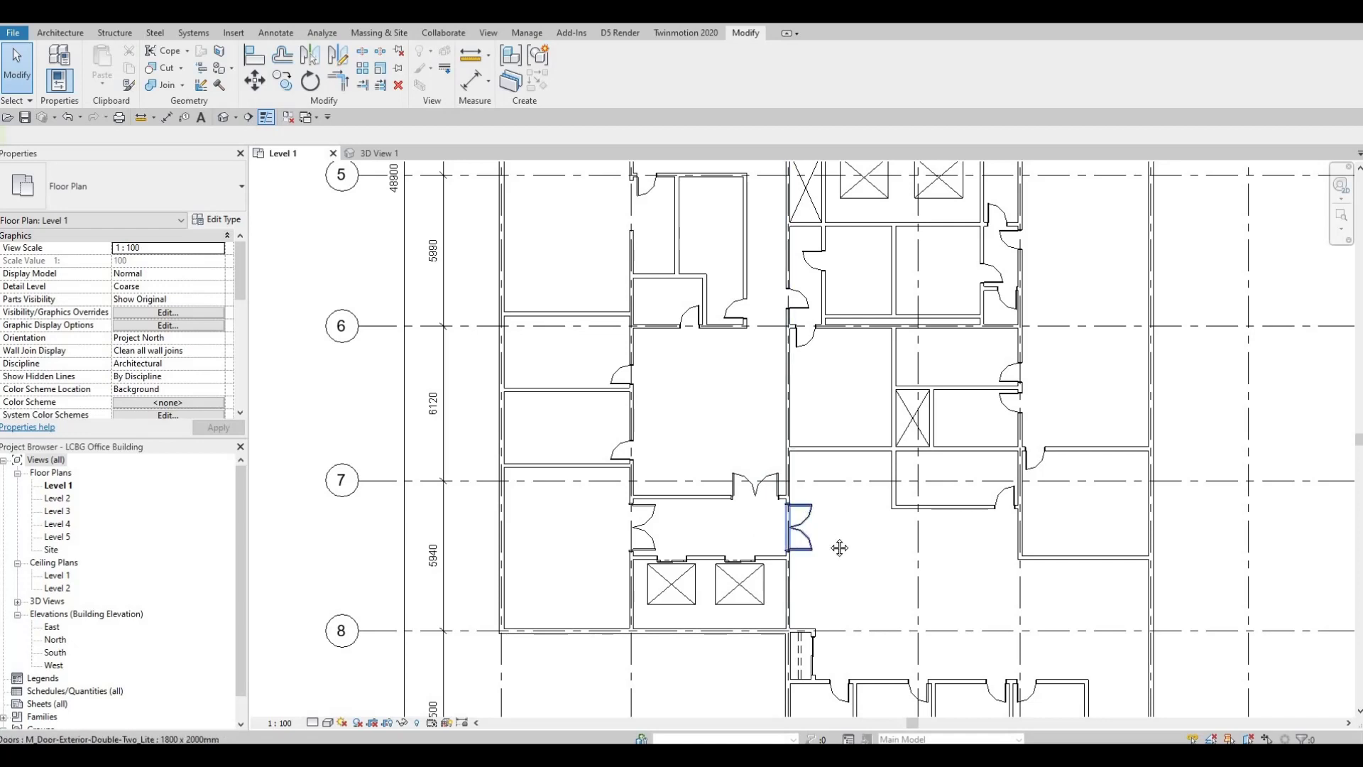
scroll(852, 577, "down", 2)
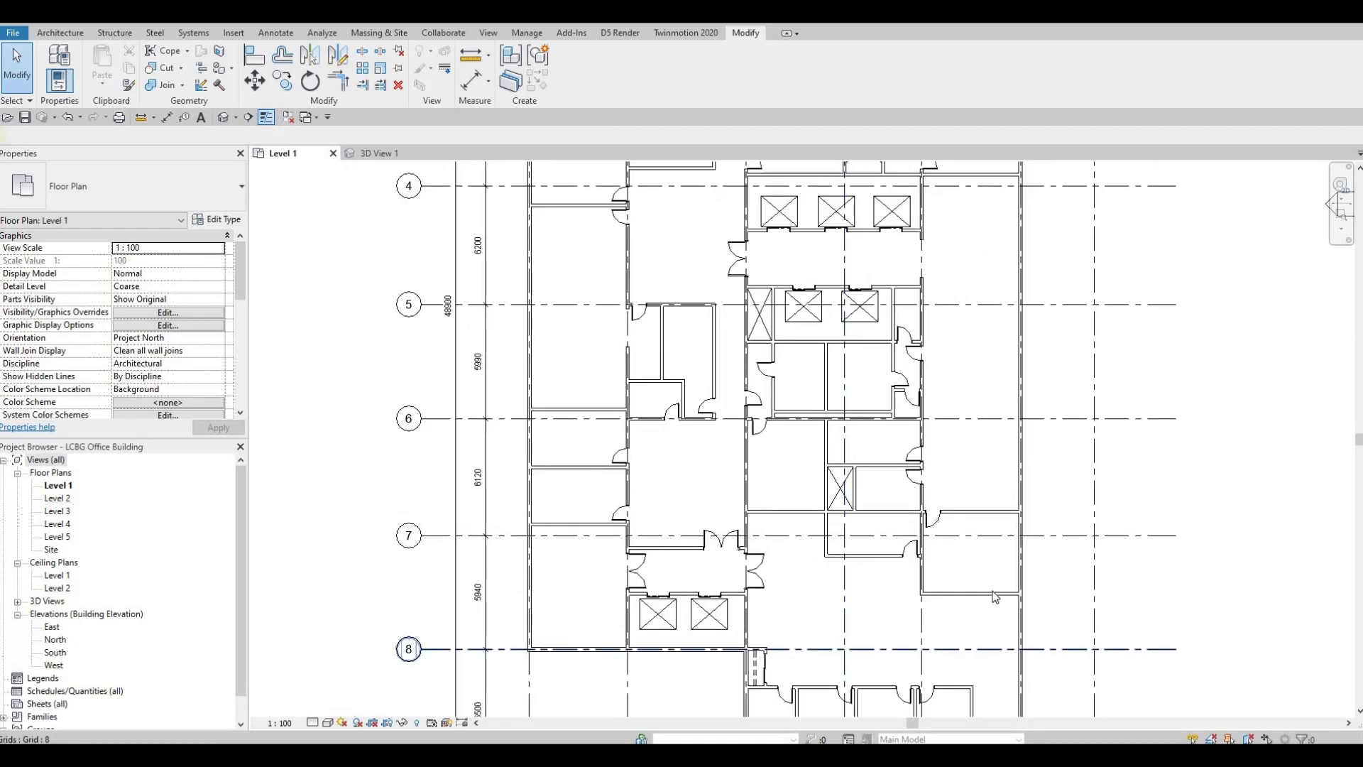